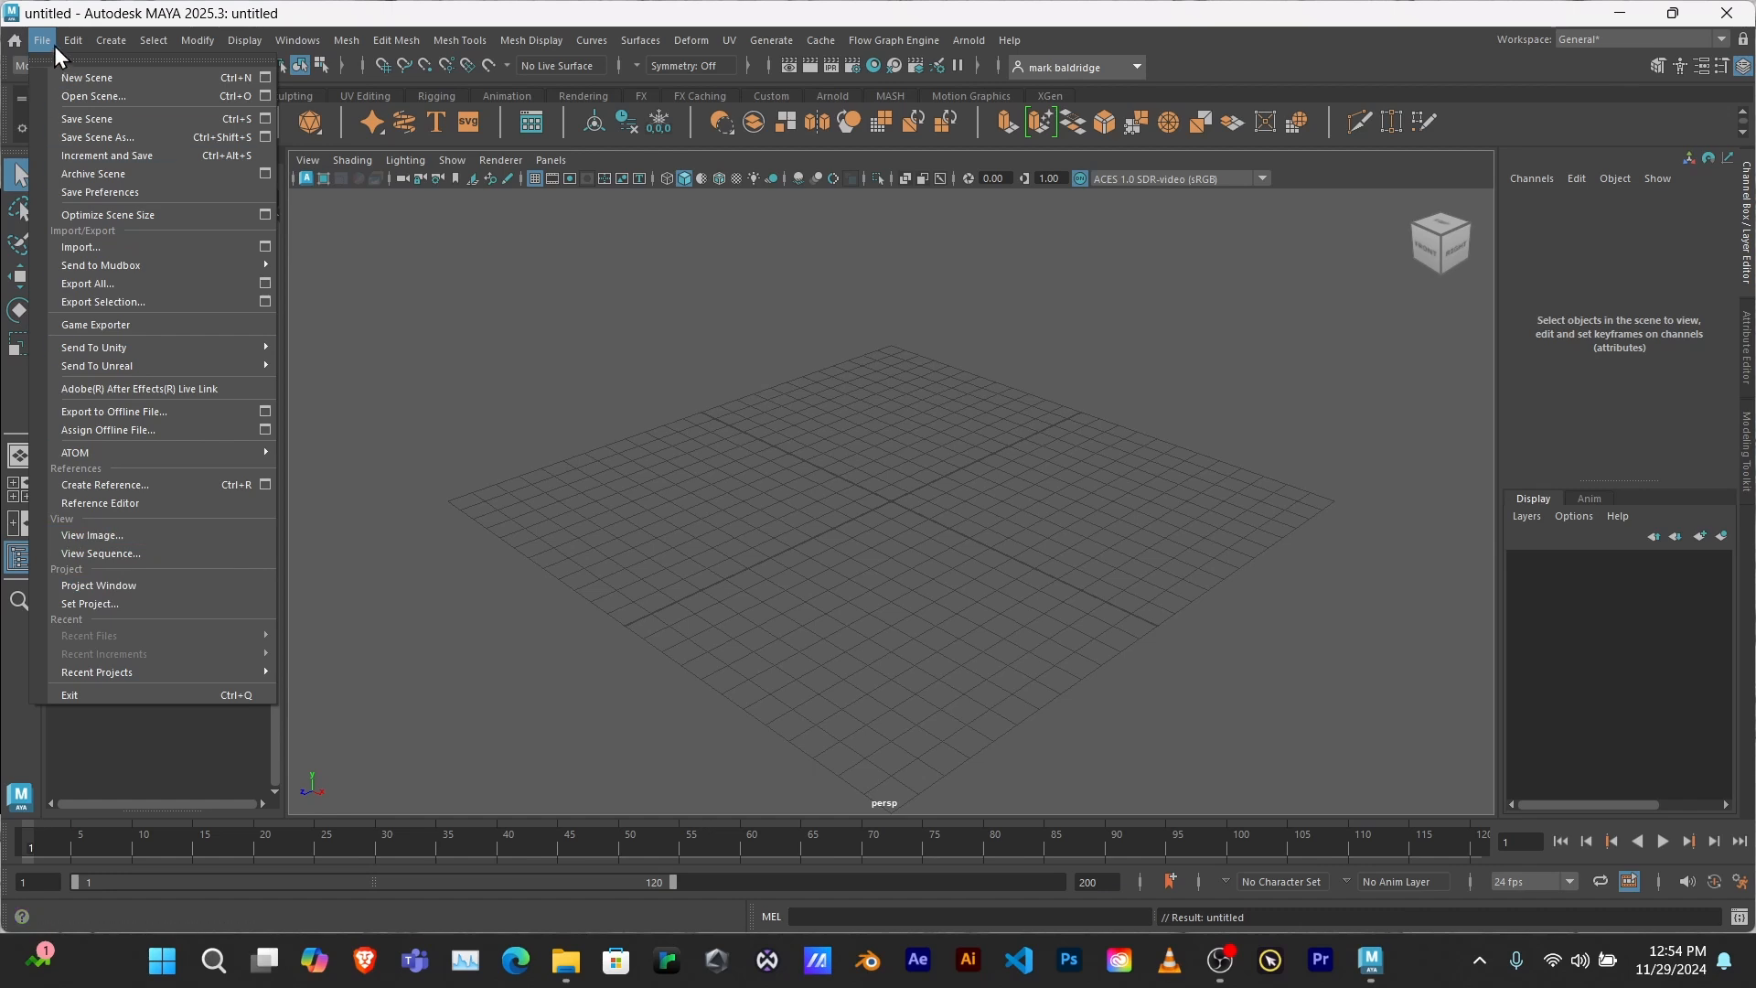
- Start a new project and name it aviatorAssembly_project
click(95, 587)
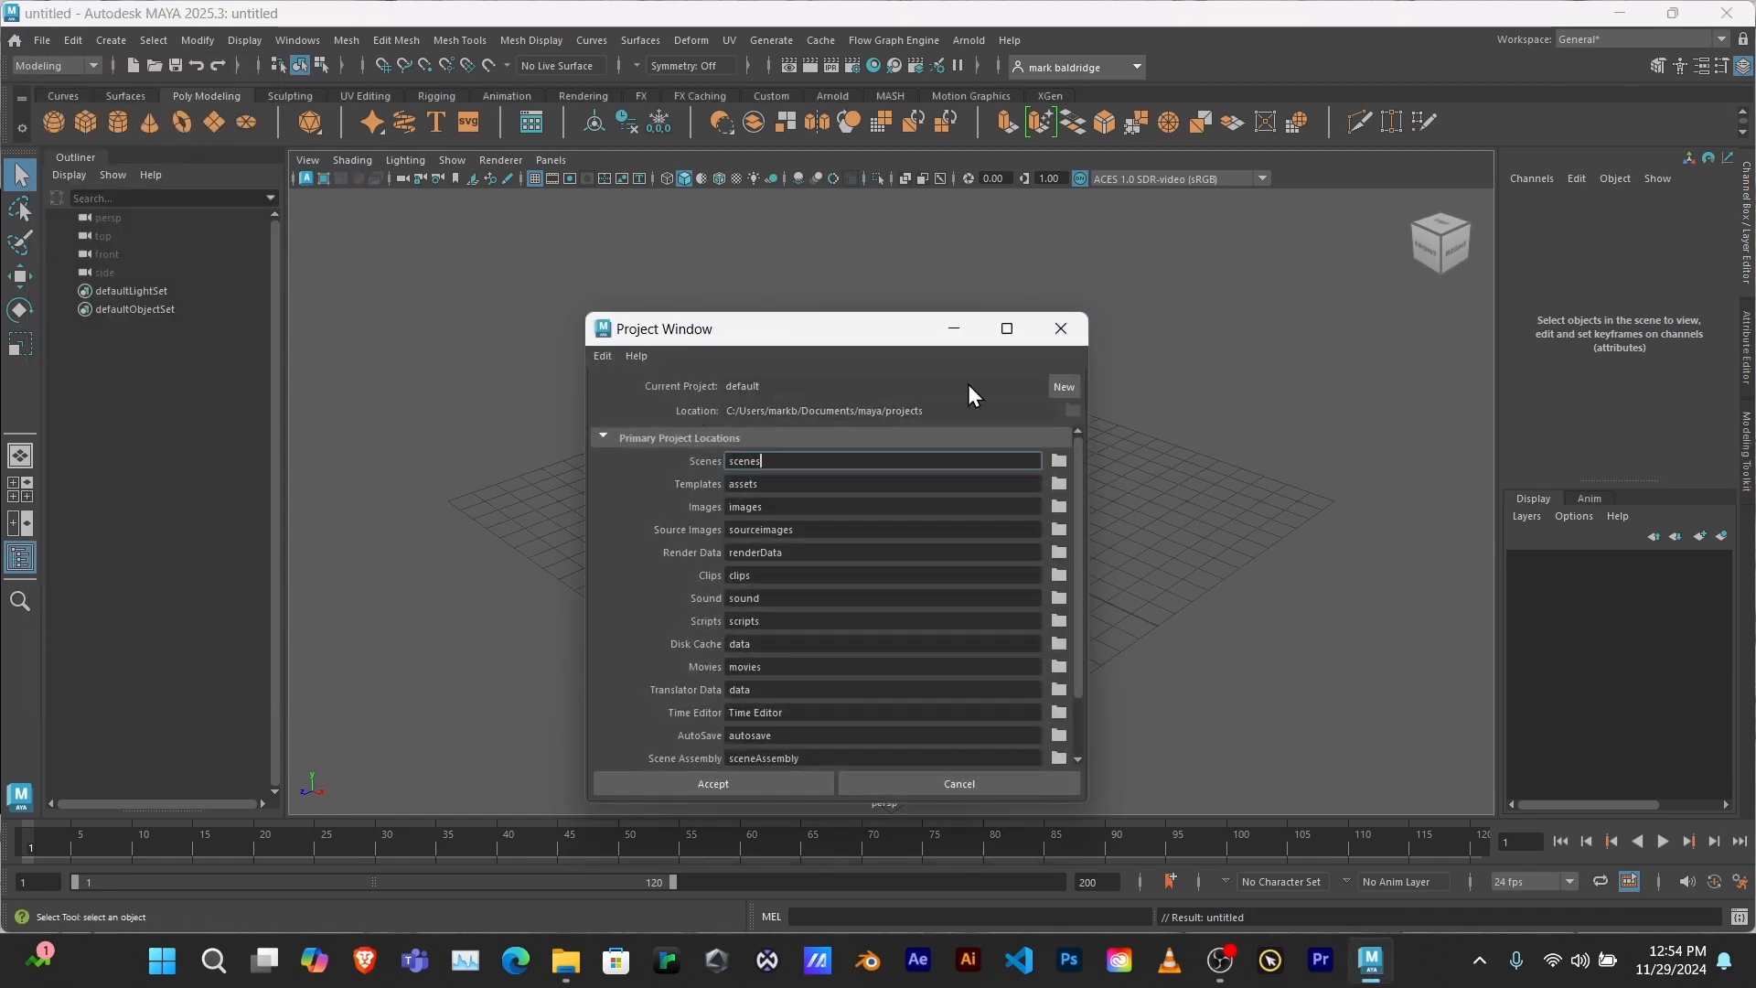
click(1065, 385)
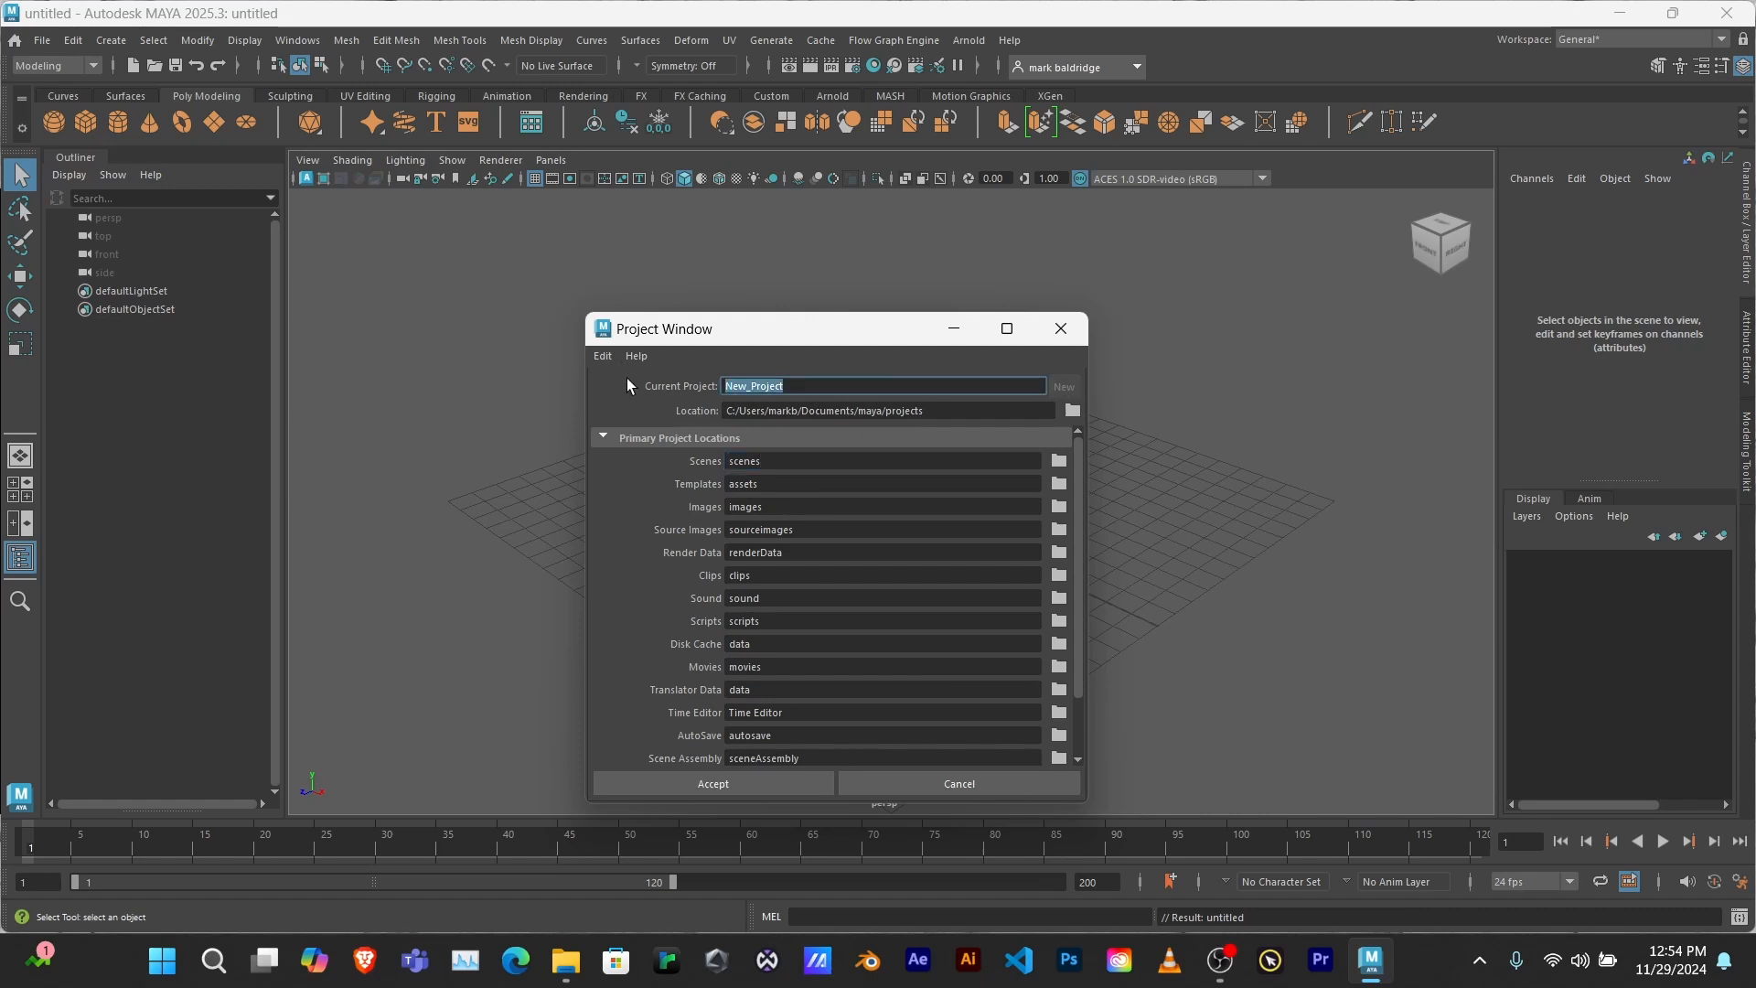
text(aviatorAssembly_project)
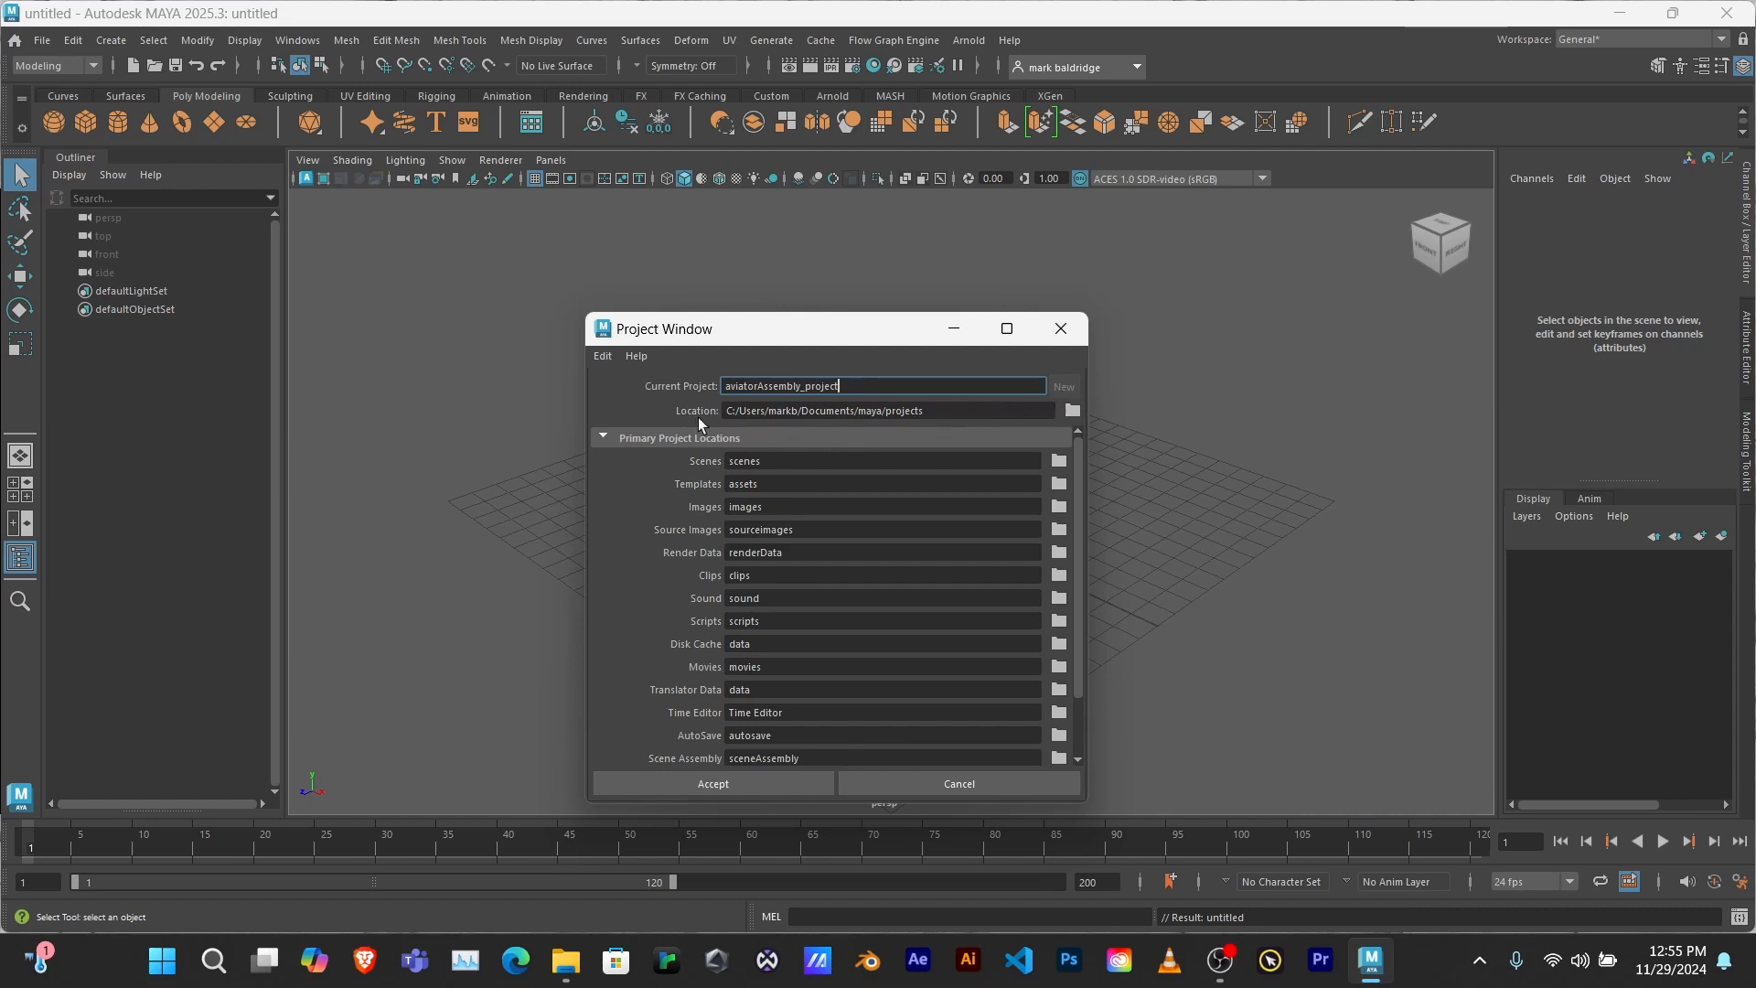
- Browse the new project's location to the Documents/Pubs/Courses/DIG320 Simulation folder
drag(725, 410, 925, 410)
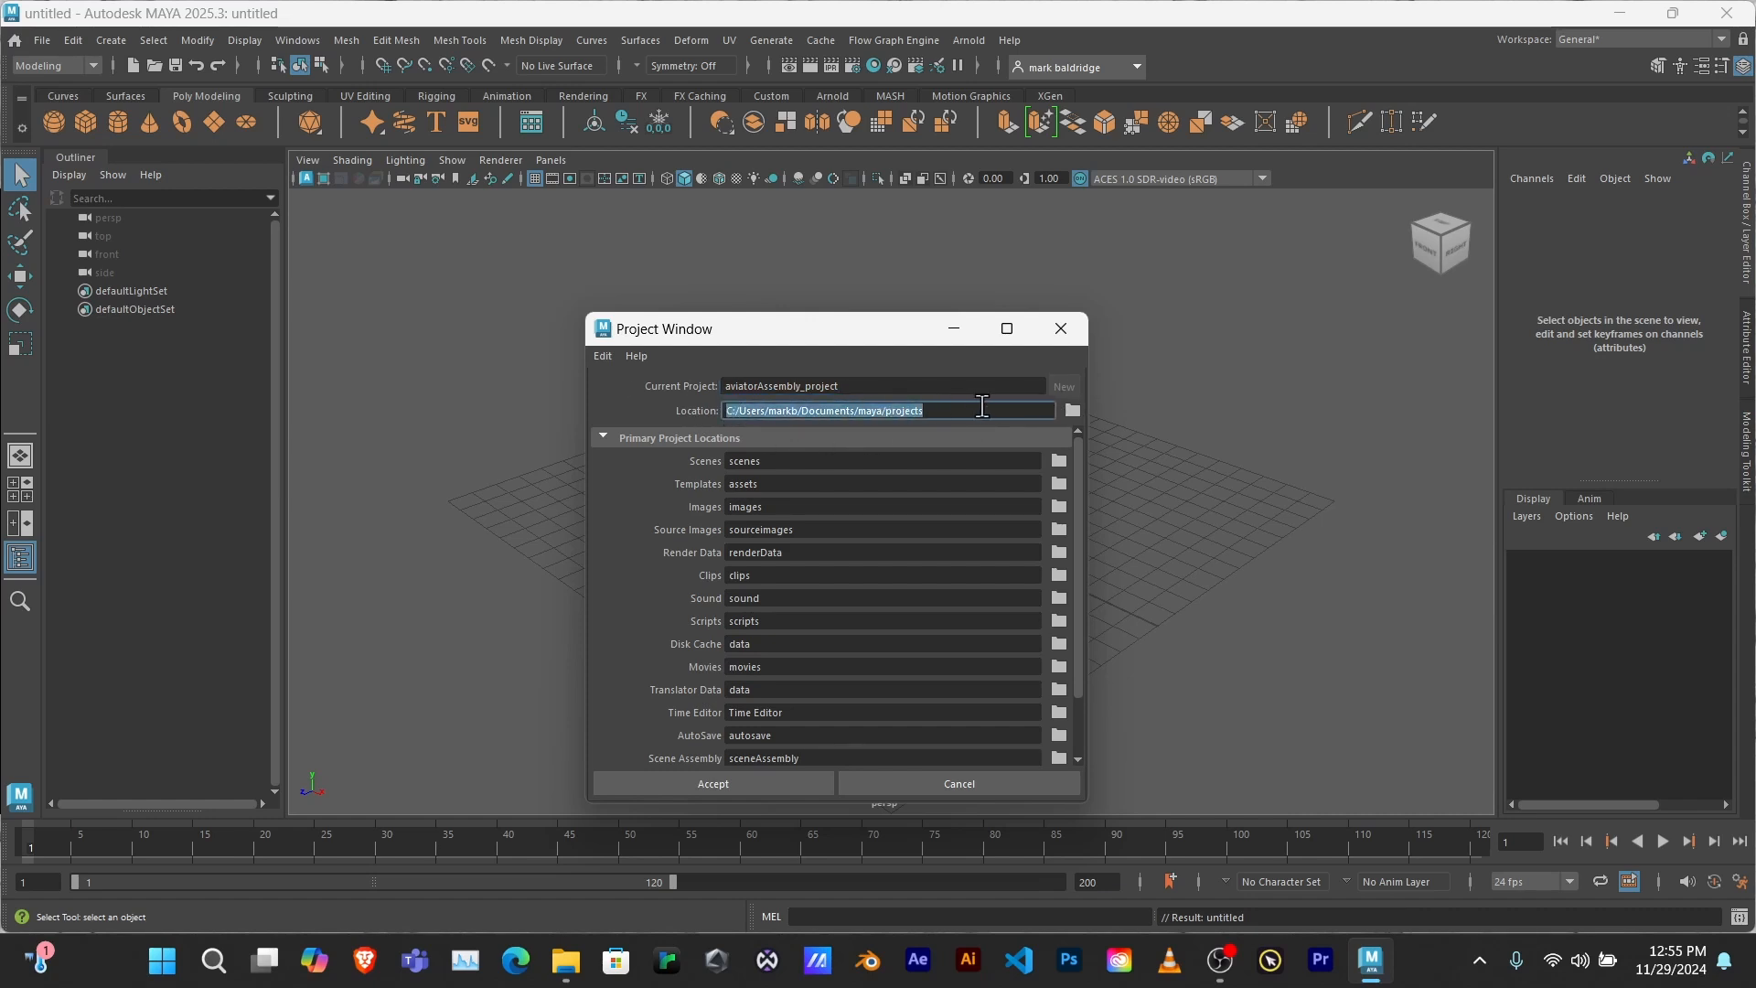
click(1073, 411)
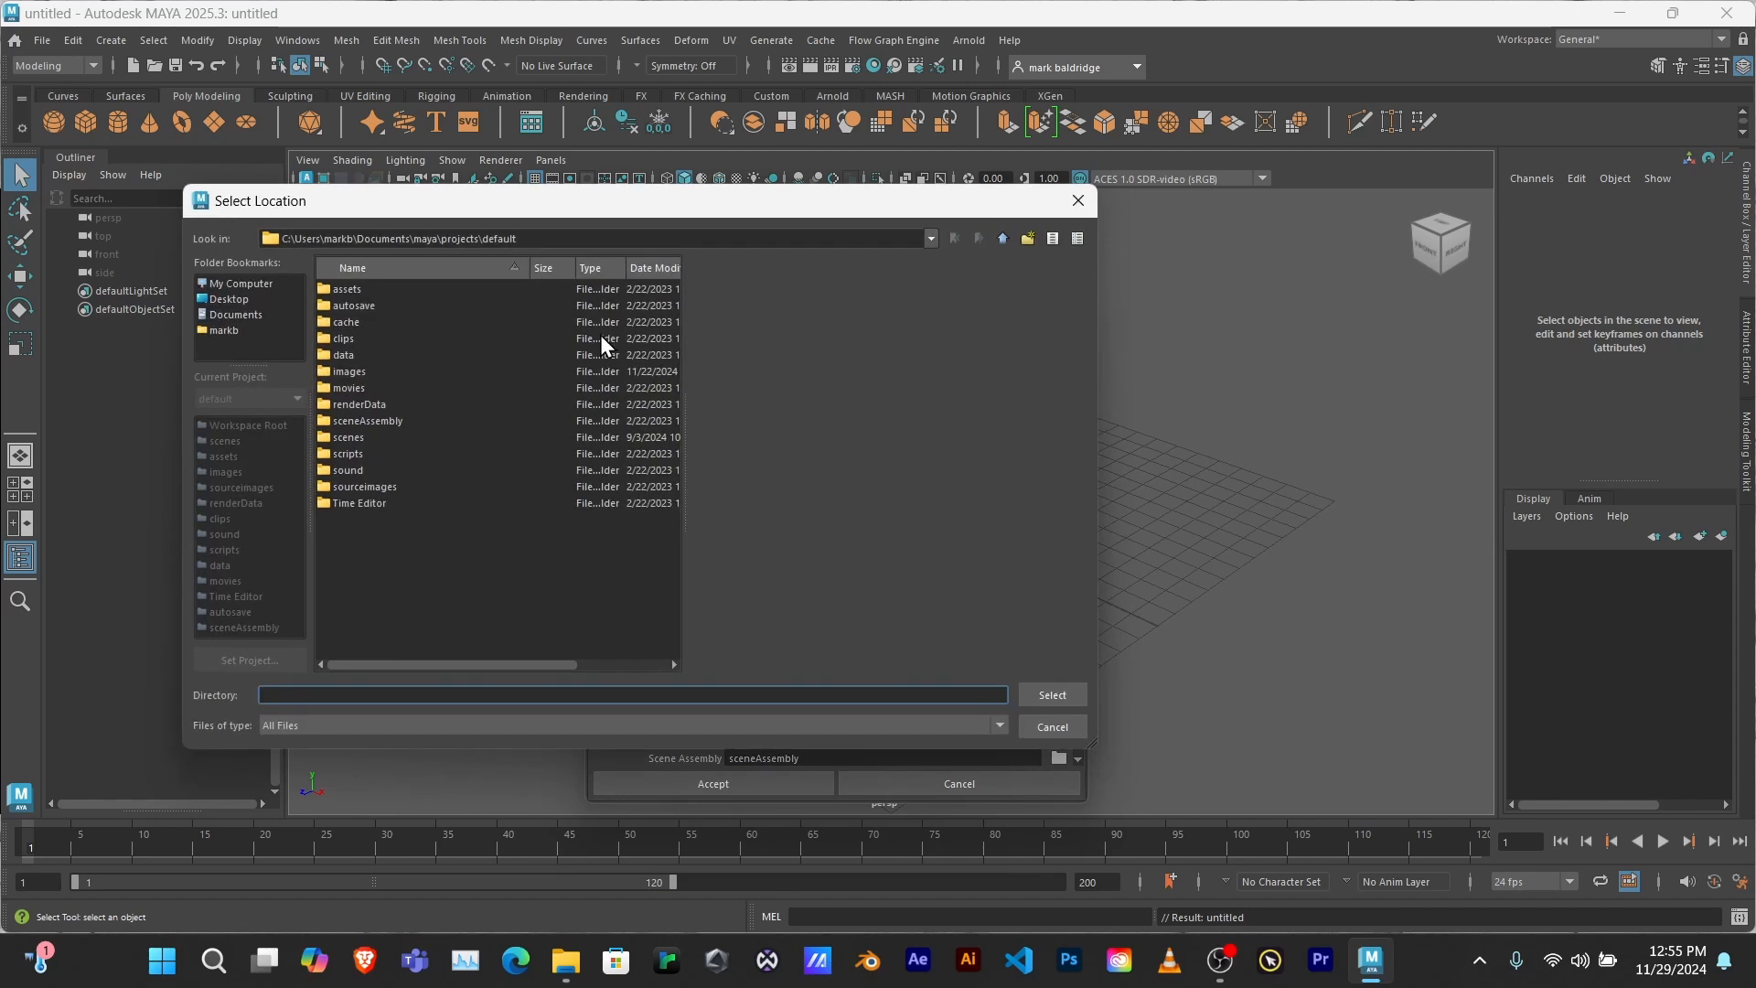
click(247, 314)
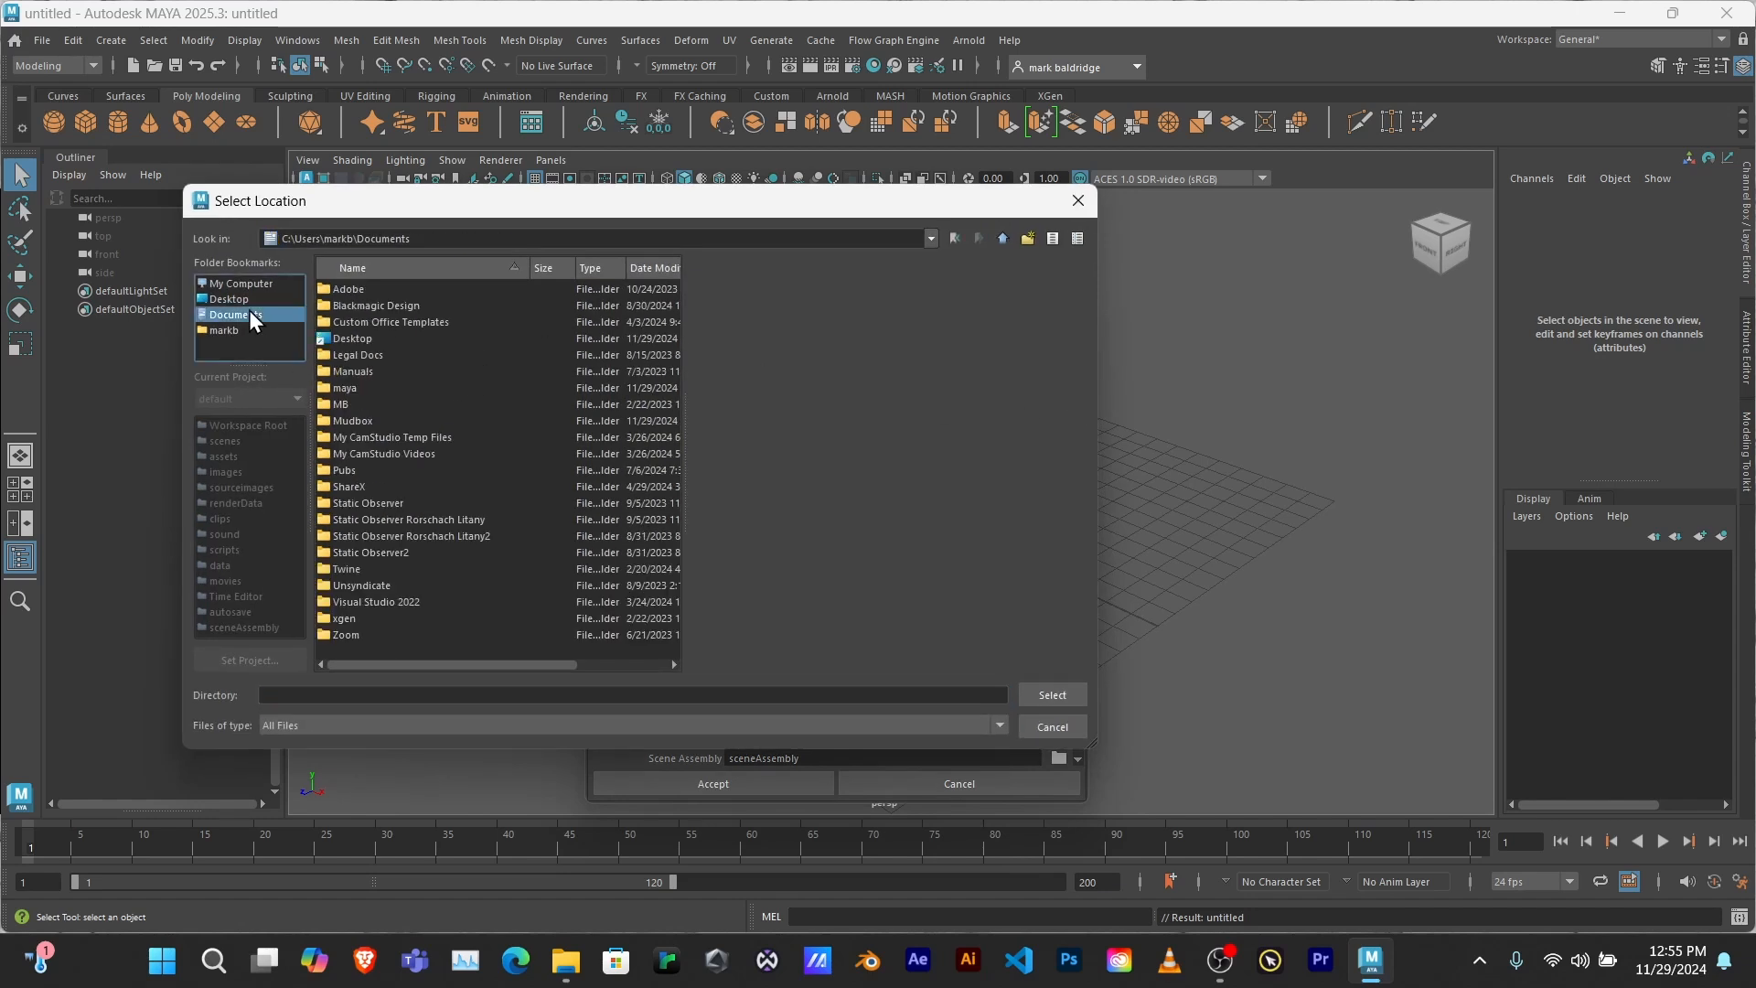
double_click(351, 466)
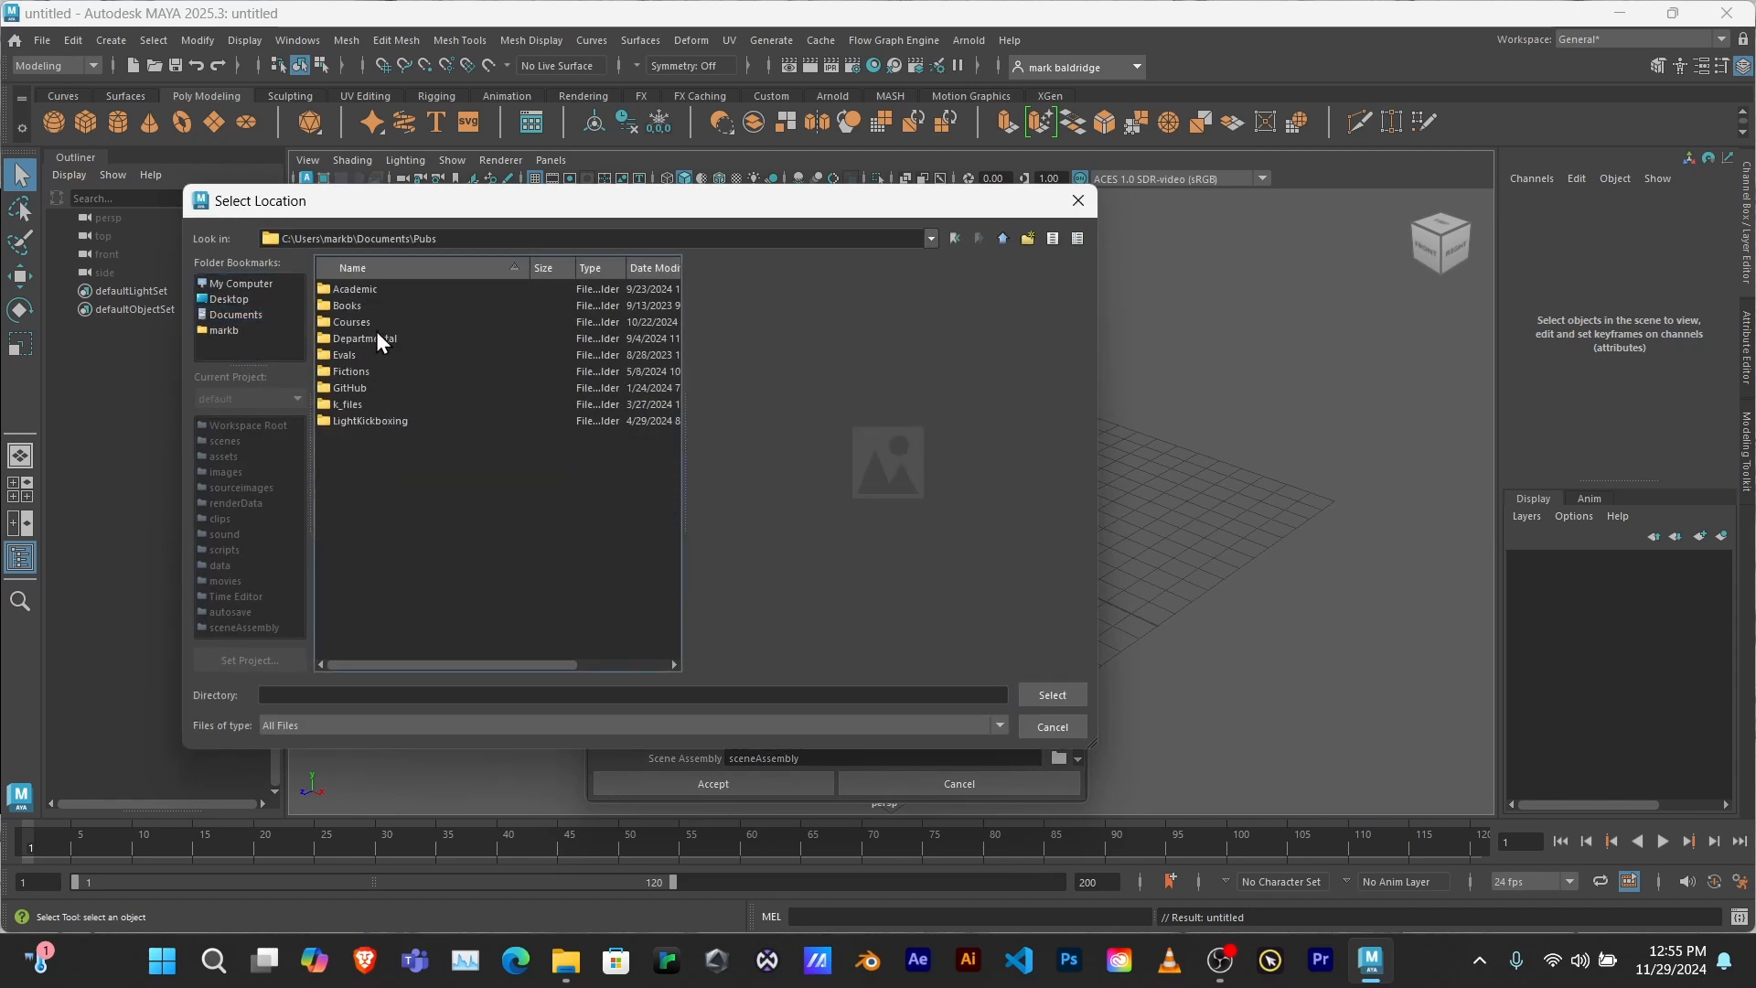
double_click(351, 322)
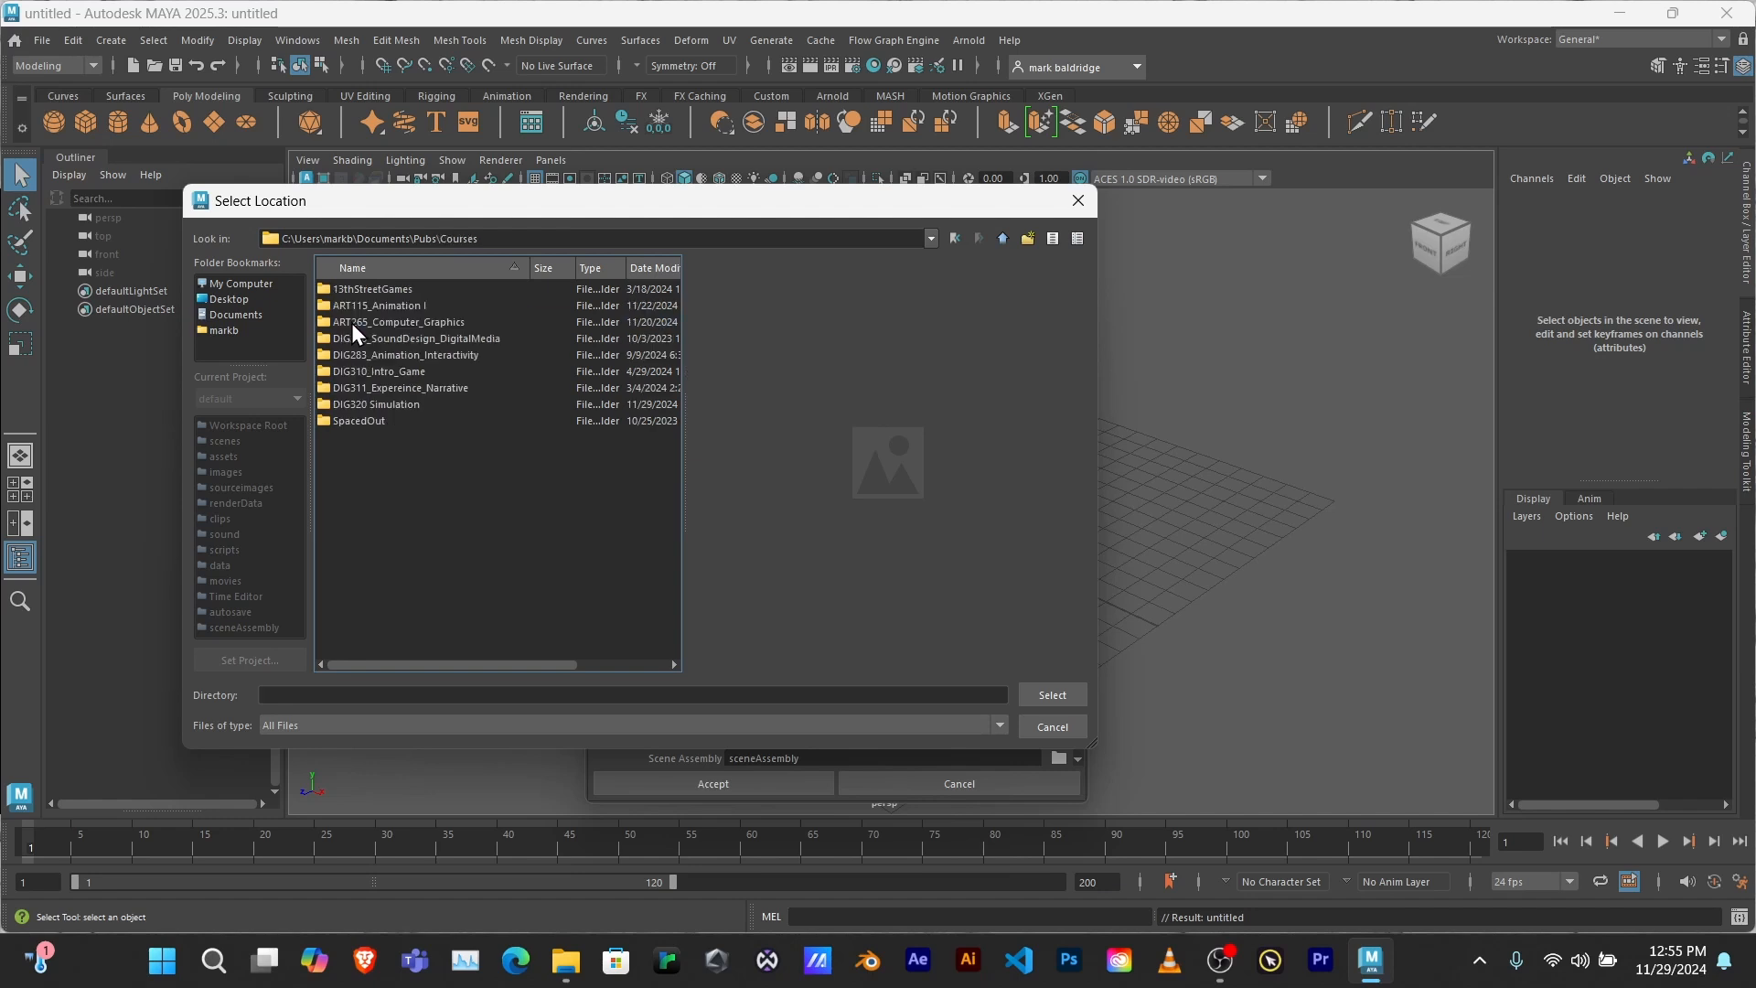
double_click(384, 404)
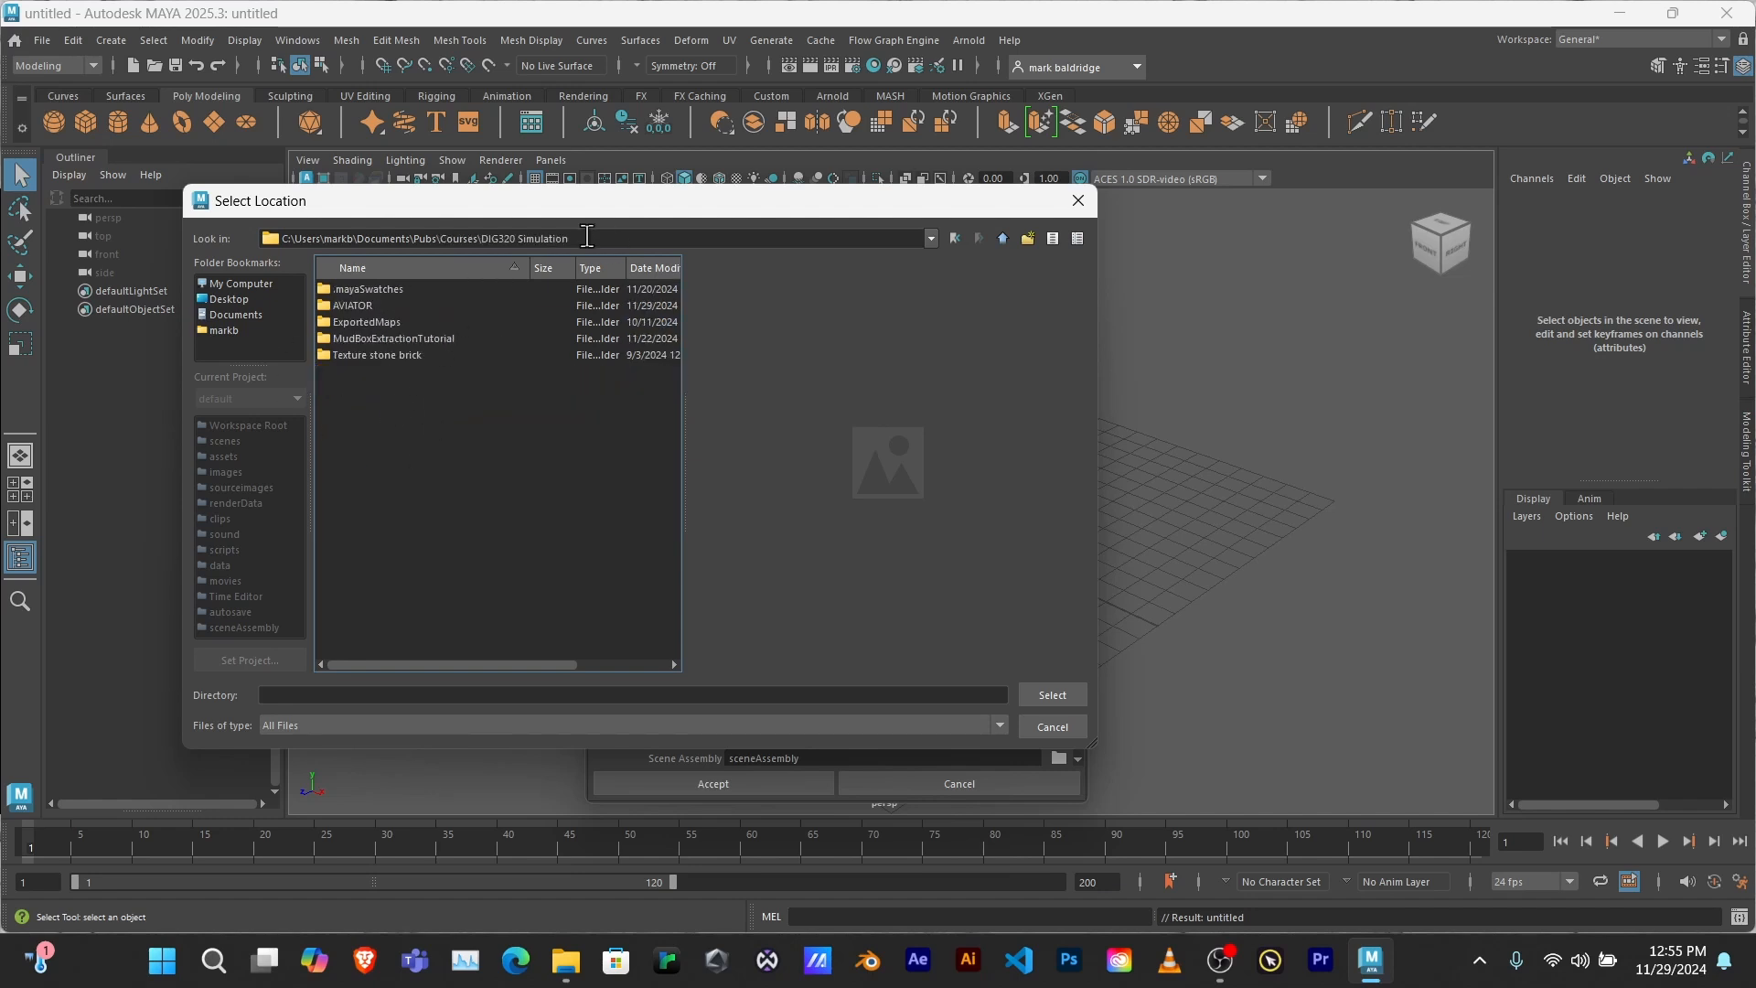
drag(581, 237, 482, 239)
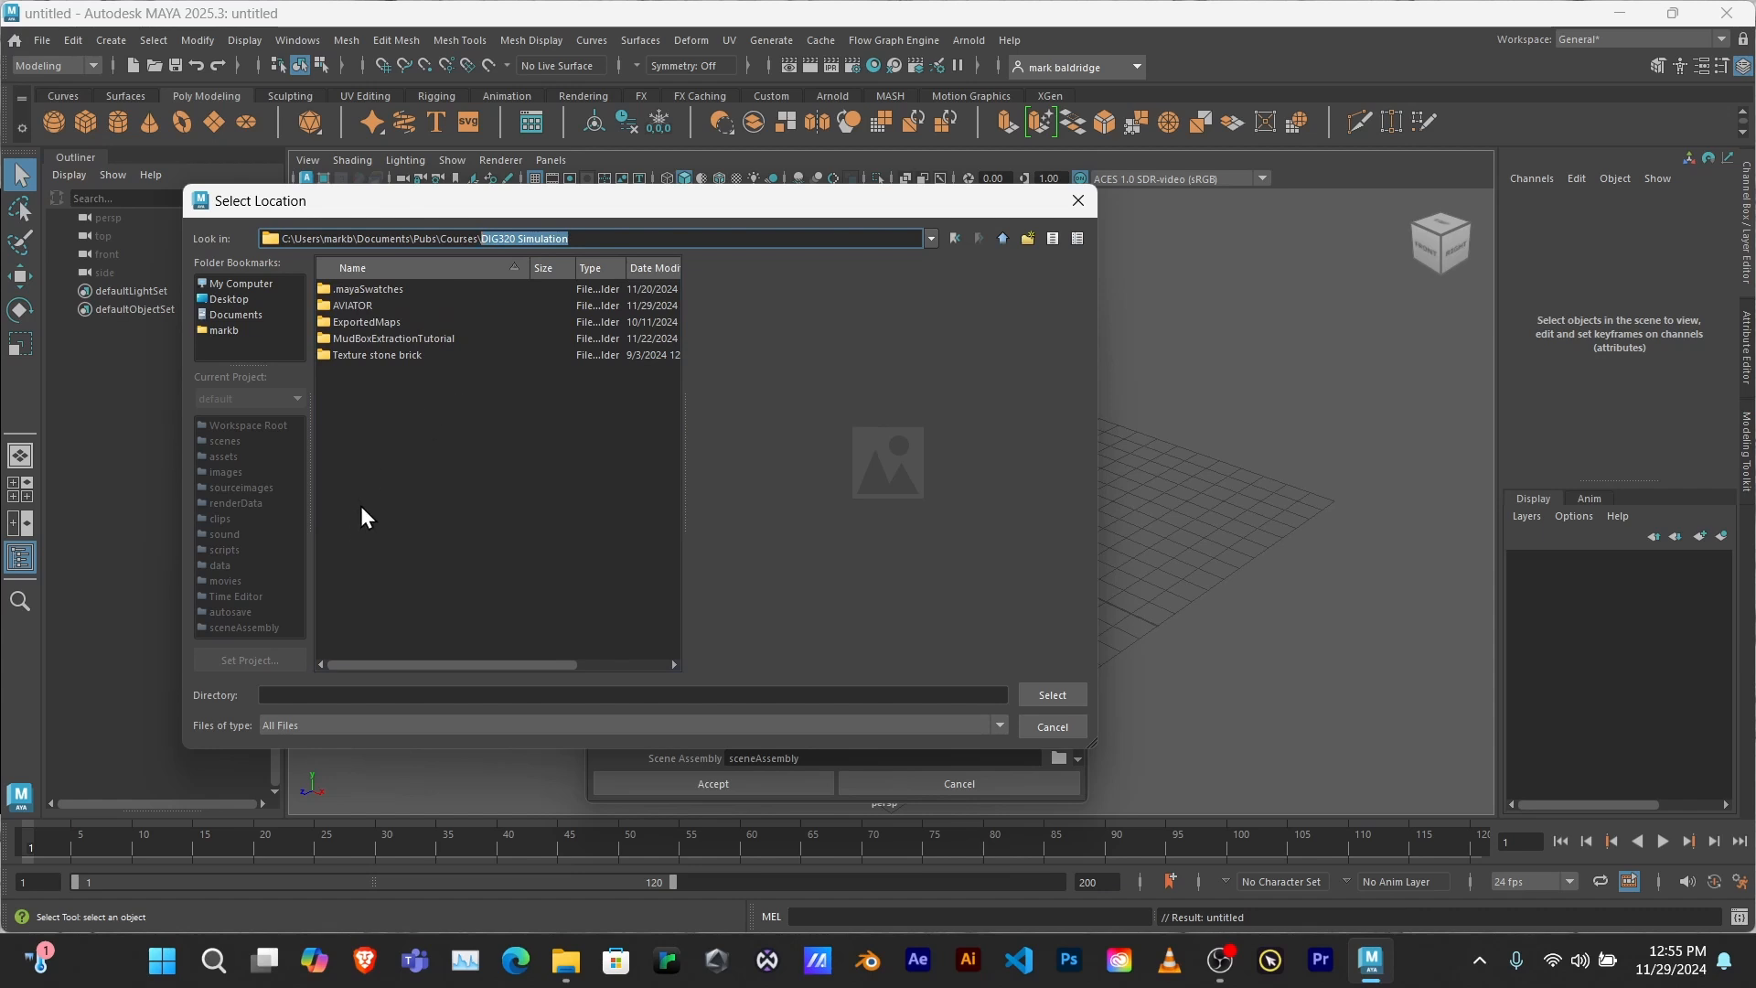
- Create a folder named aviatorAssembly, choose it as the project location, and accept the project settings
right_click(364, 387)
click(397, 413)
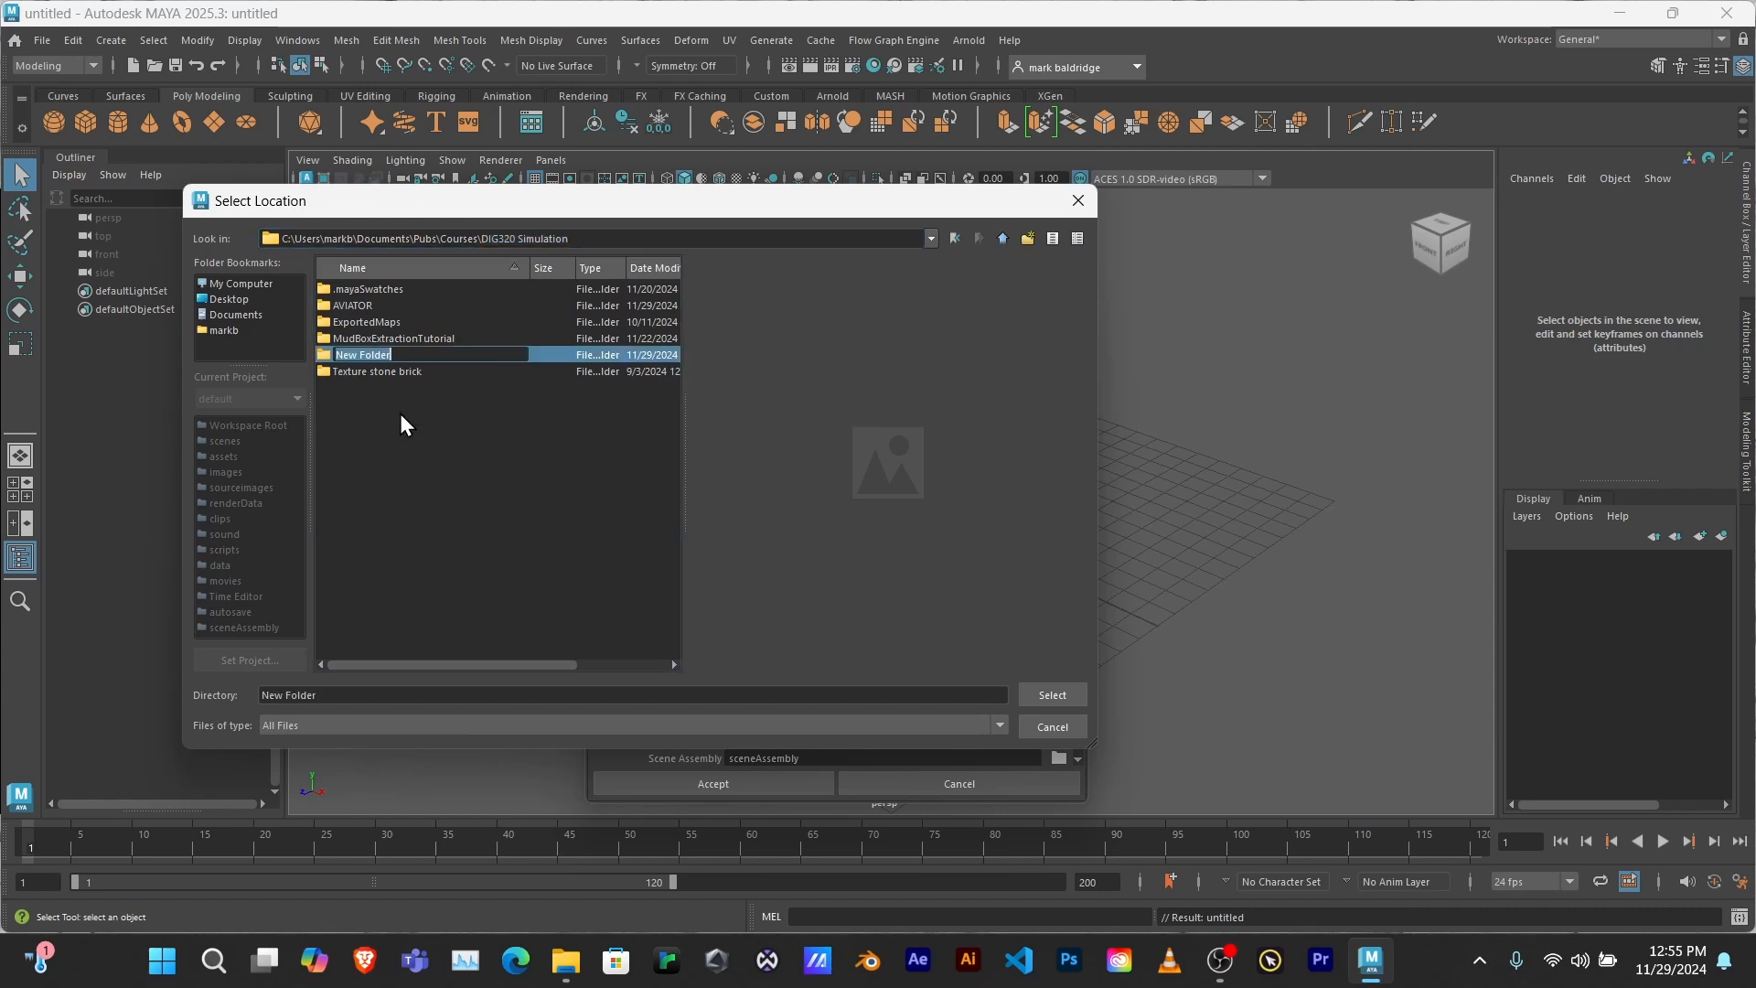
text(aviatorAssembly)
click(1056, 694)
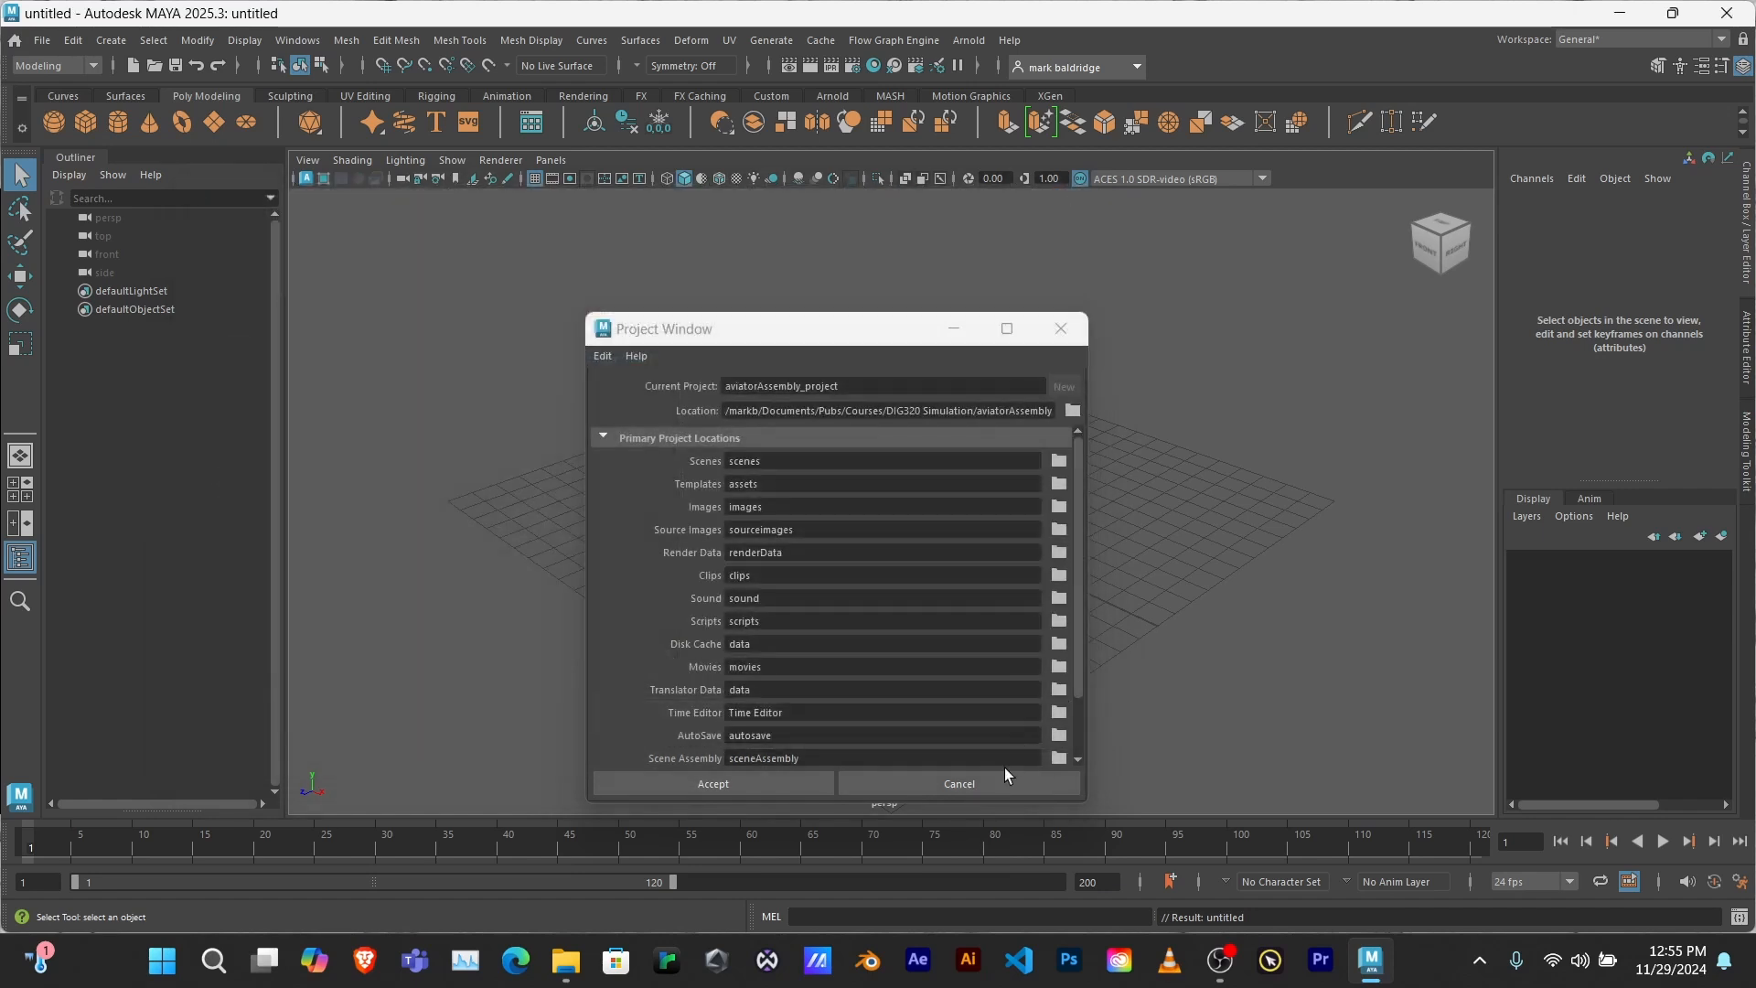
click(758, 782)
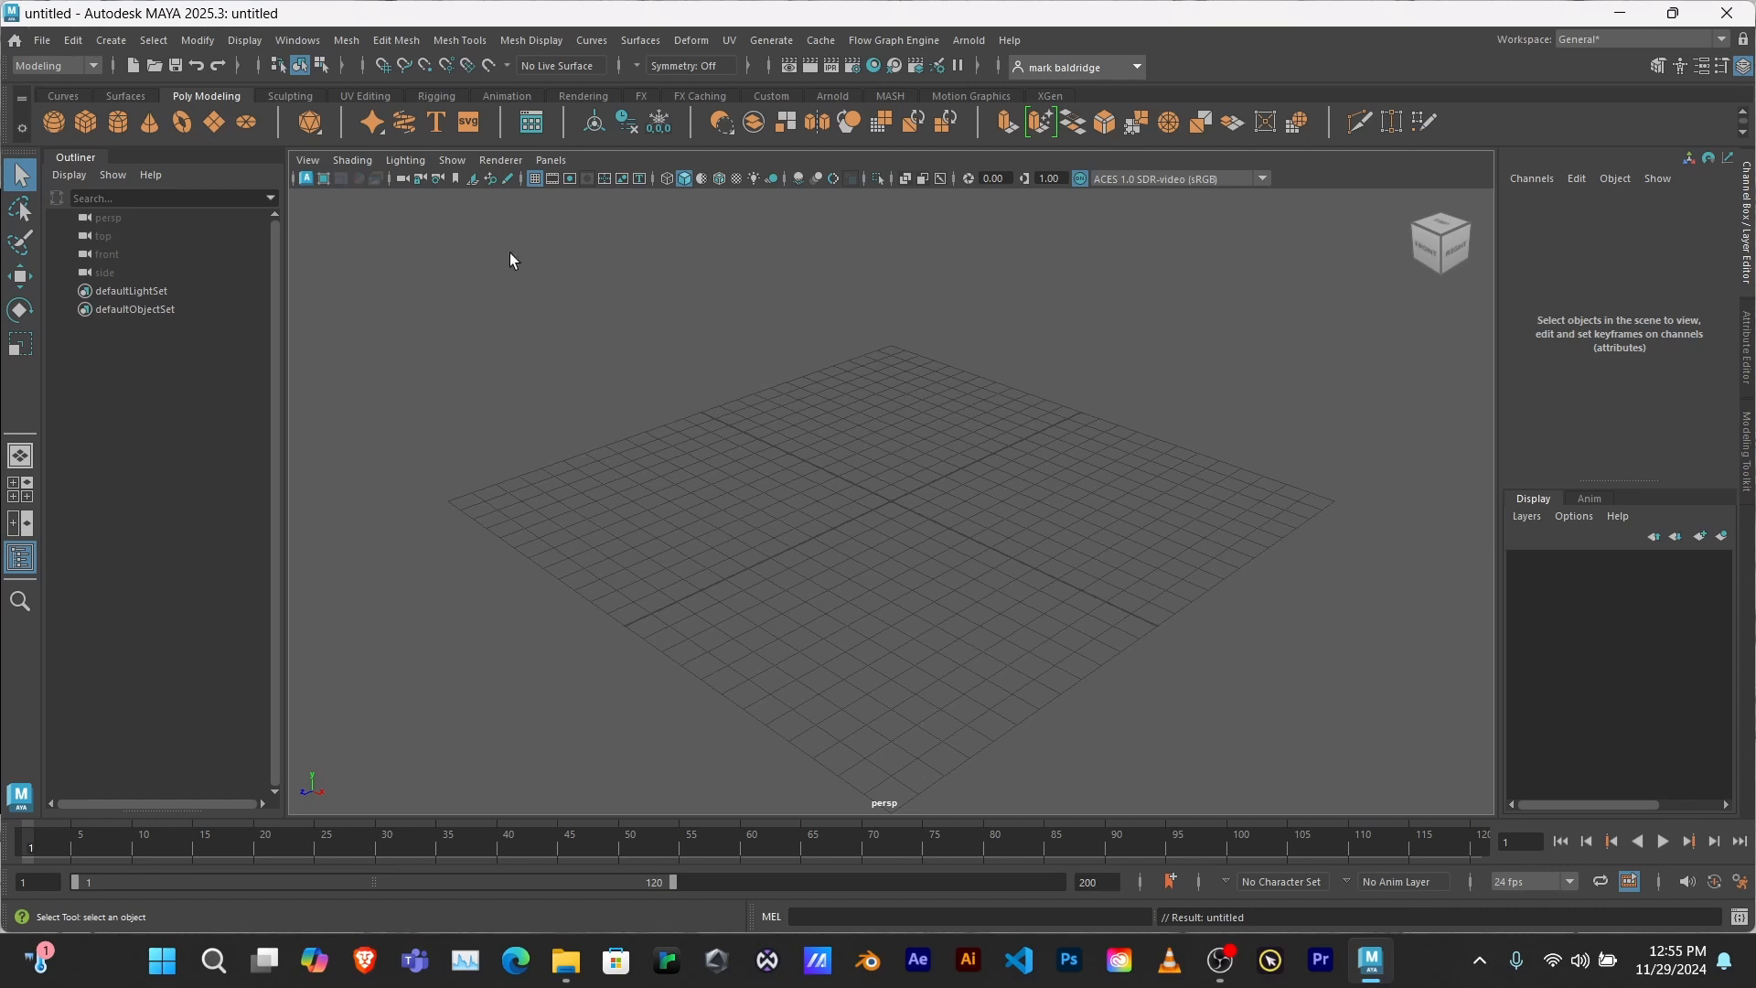
- Save the empty scene as assembly in the project's scenes folder, in Maya Binary format
click(45, 41)
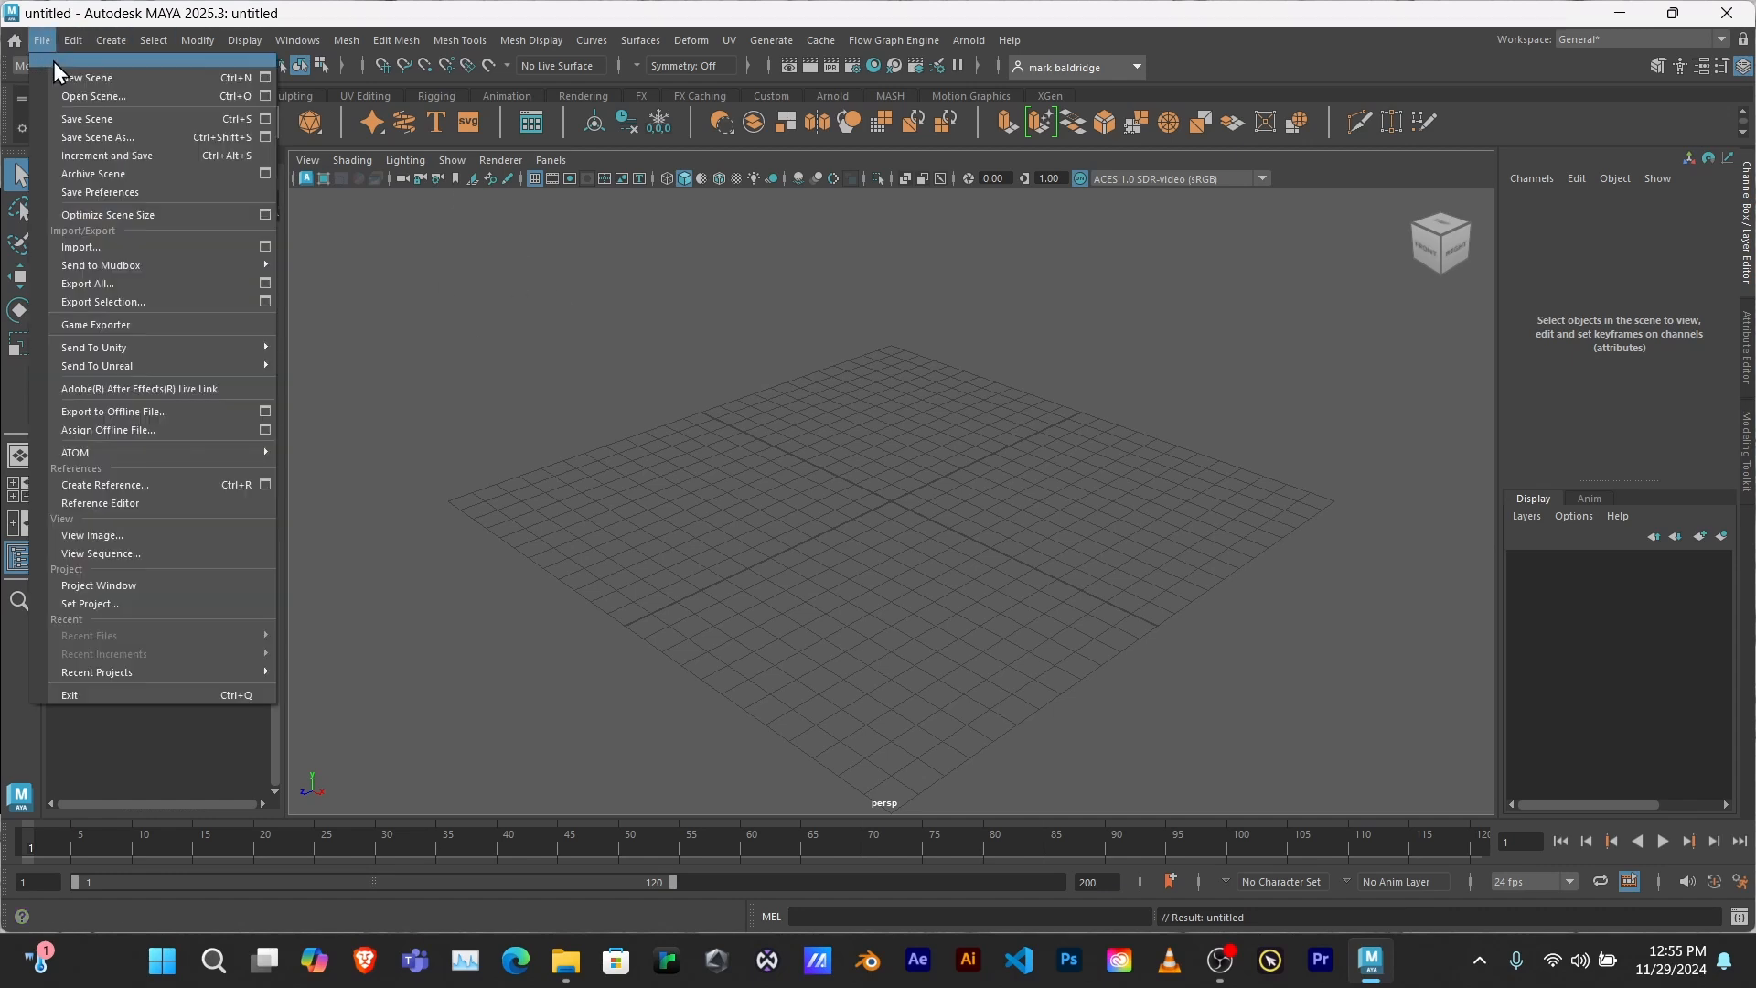
click(92, 121)
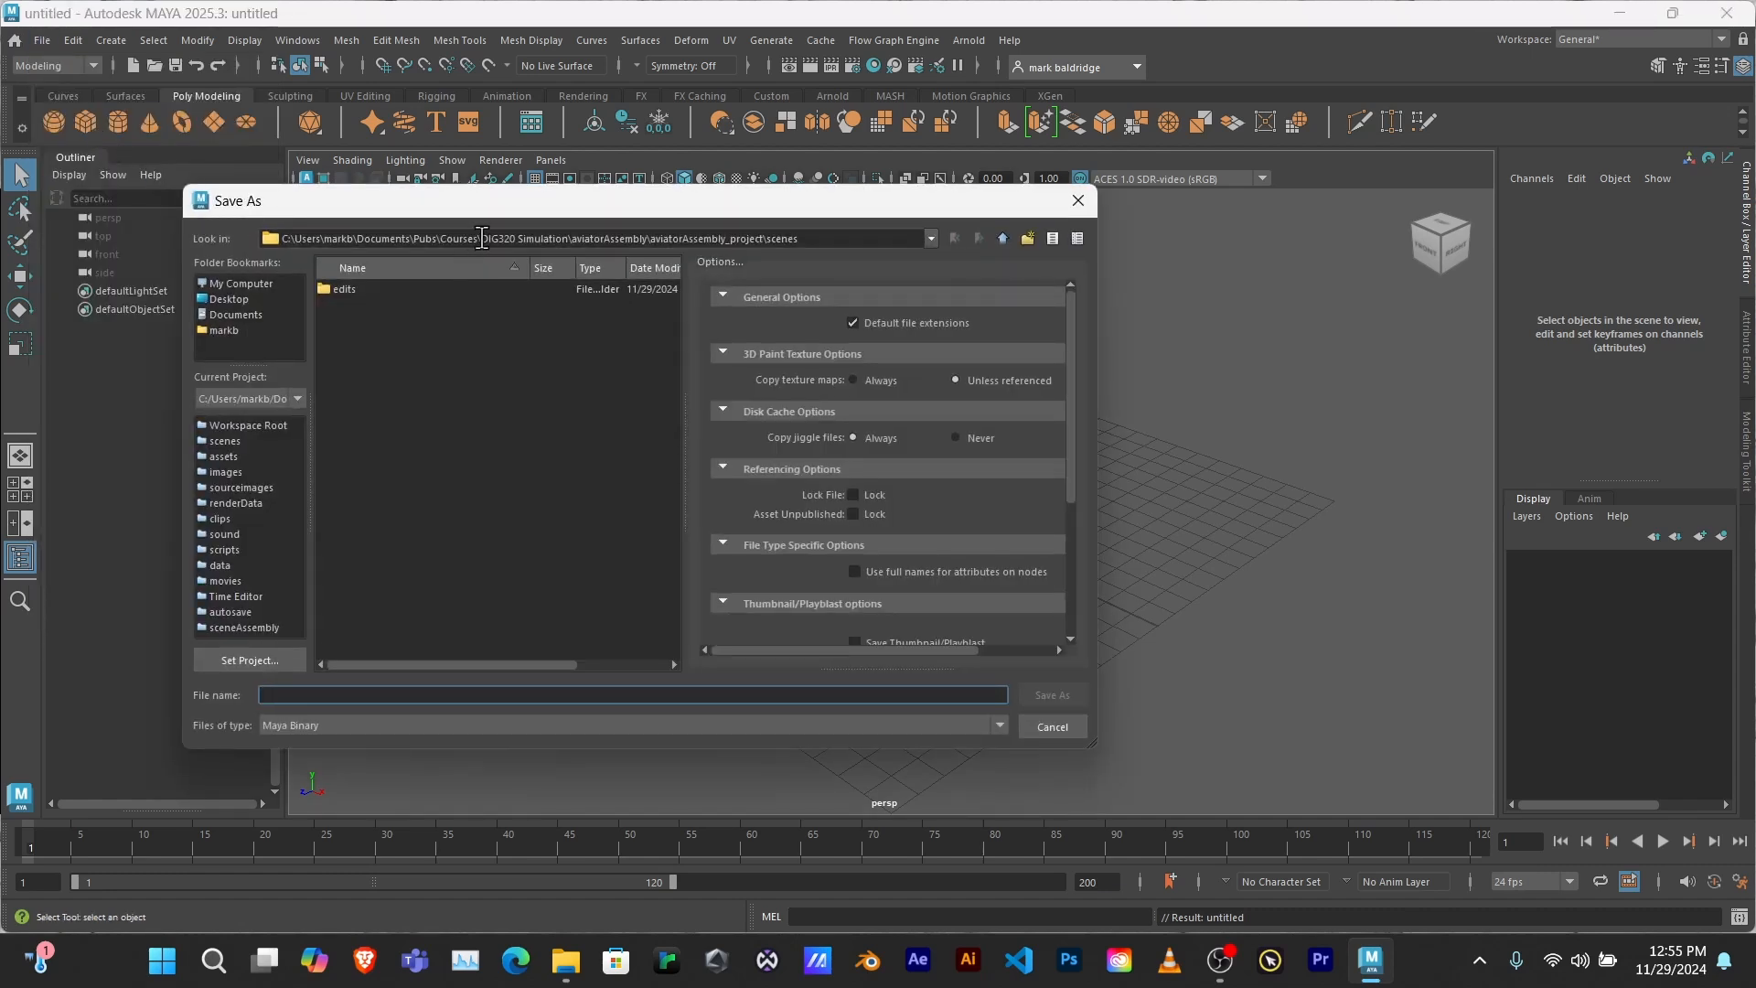
drag(482, 238, 805, 242)
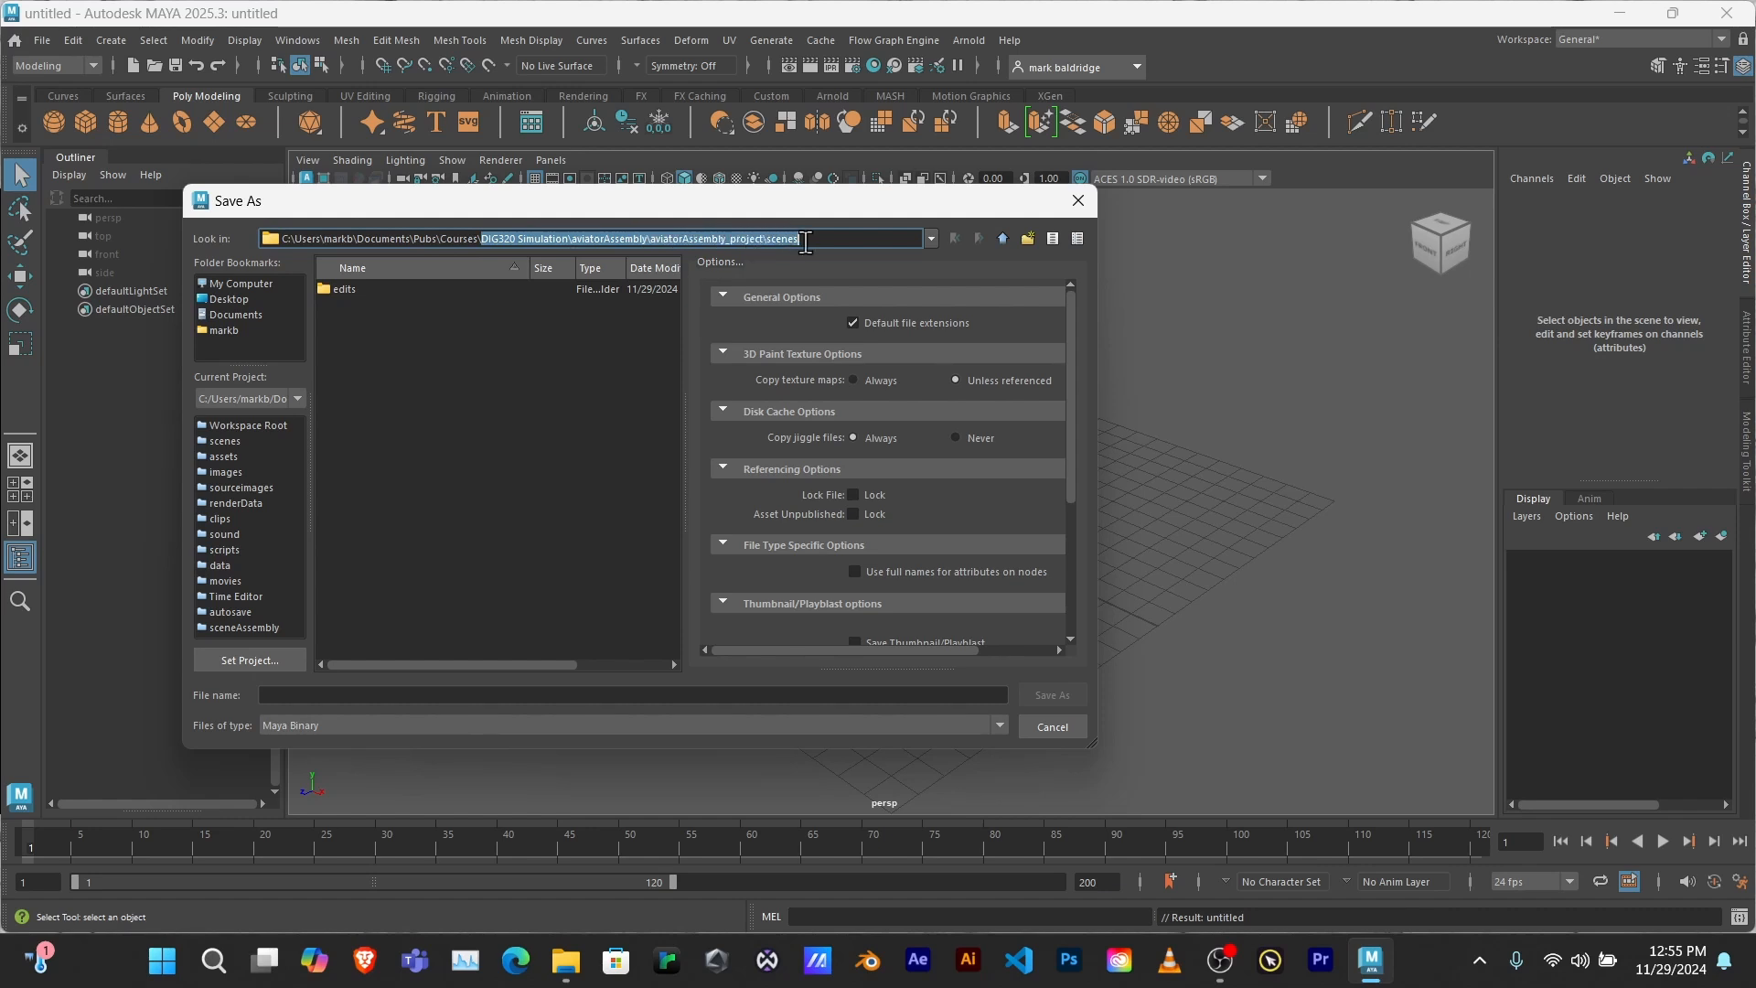
click(347, 692)
text(a)
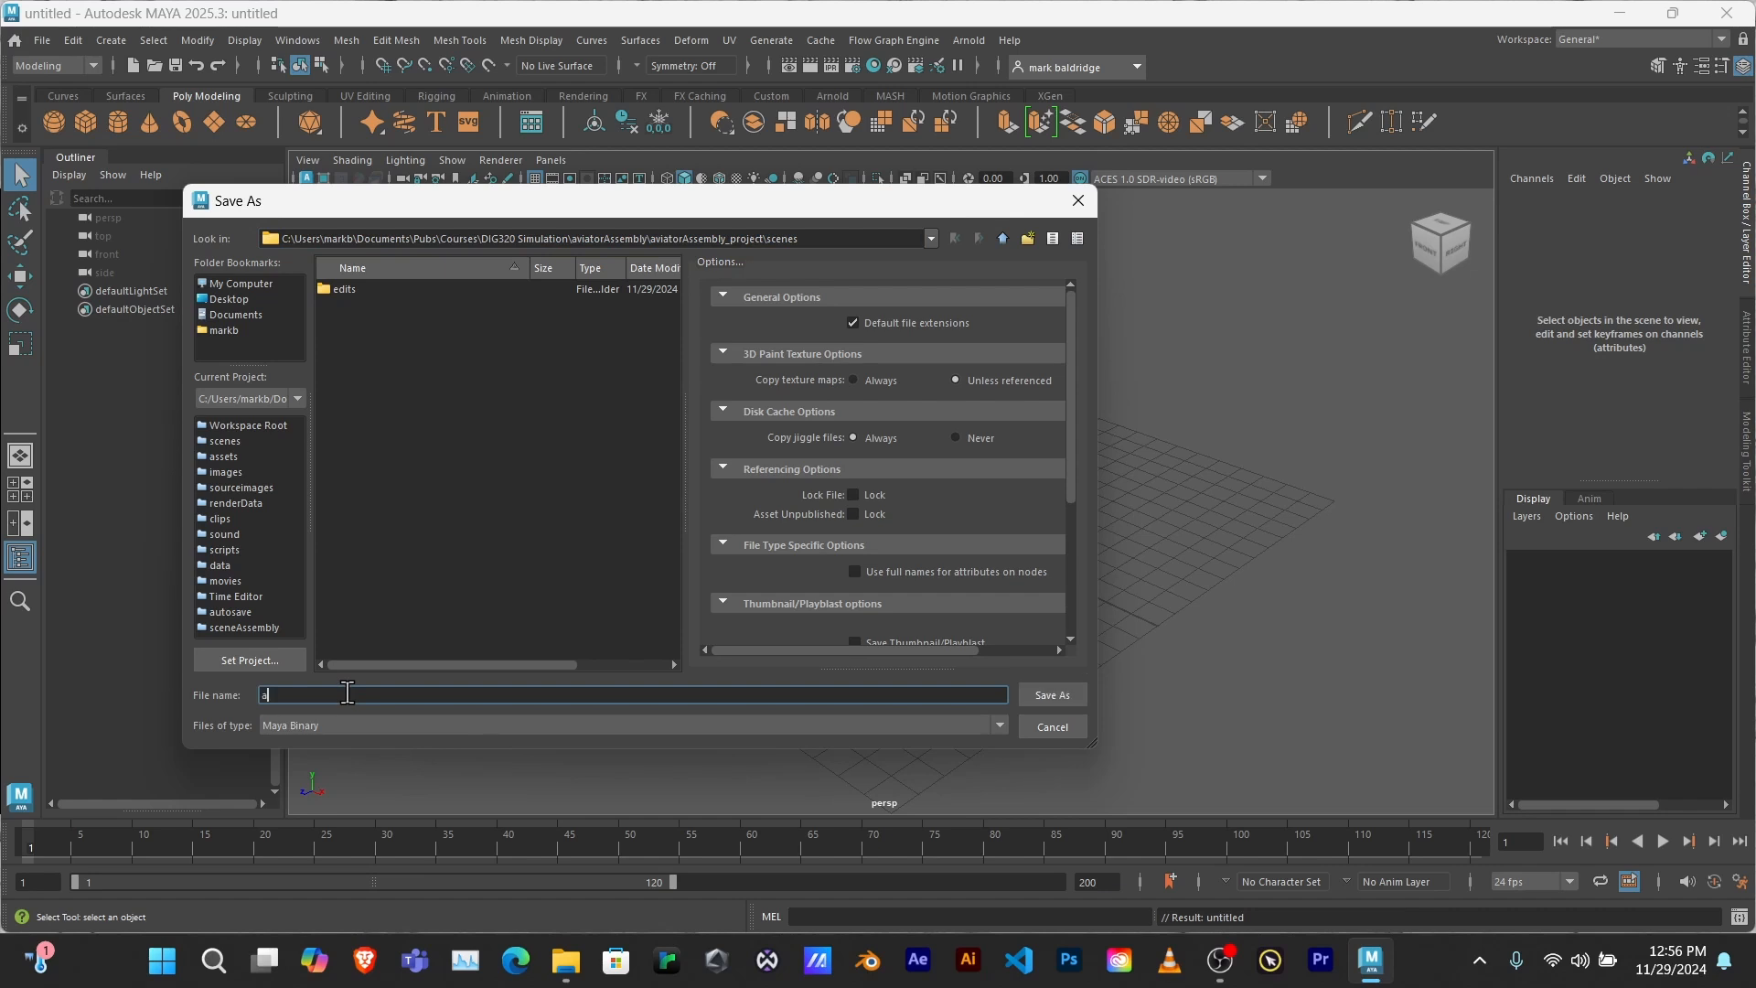
text(ssembly)
click(1046, 693)
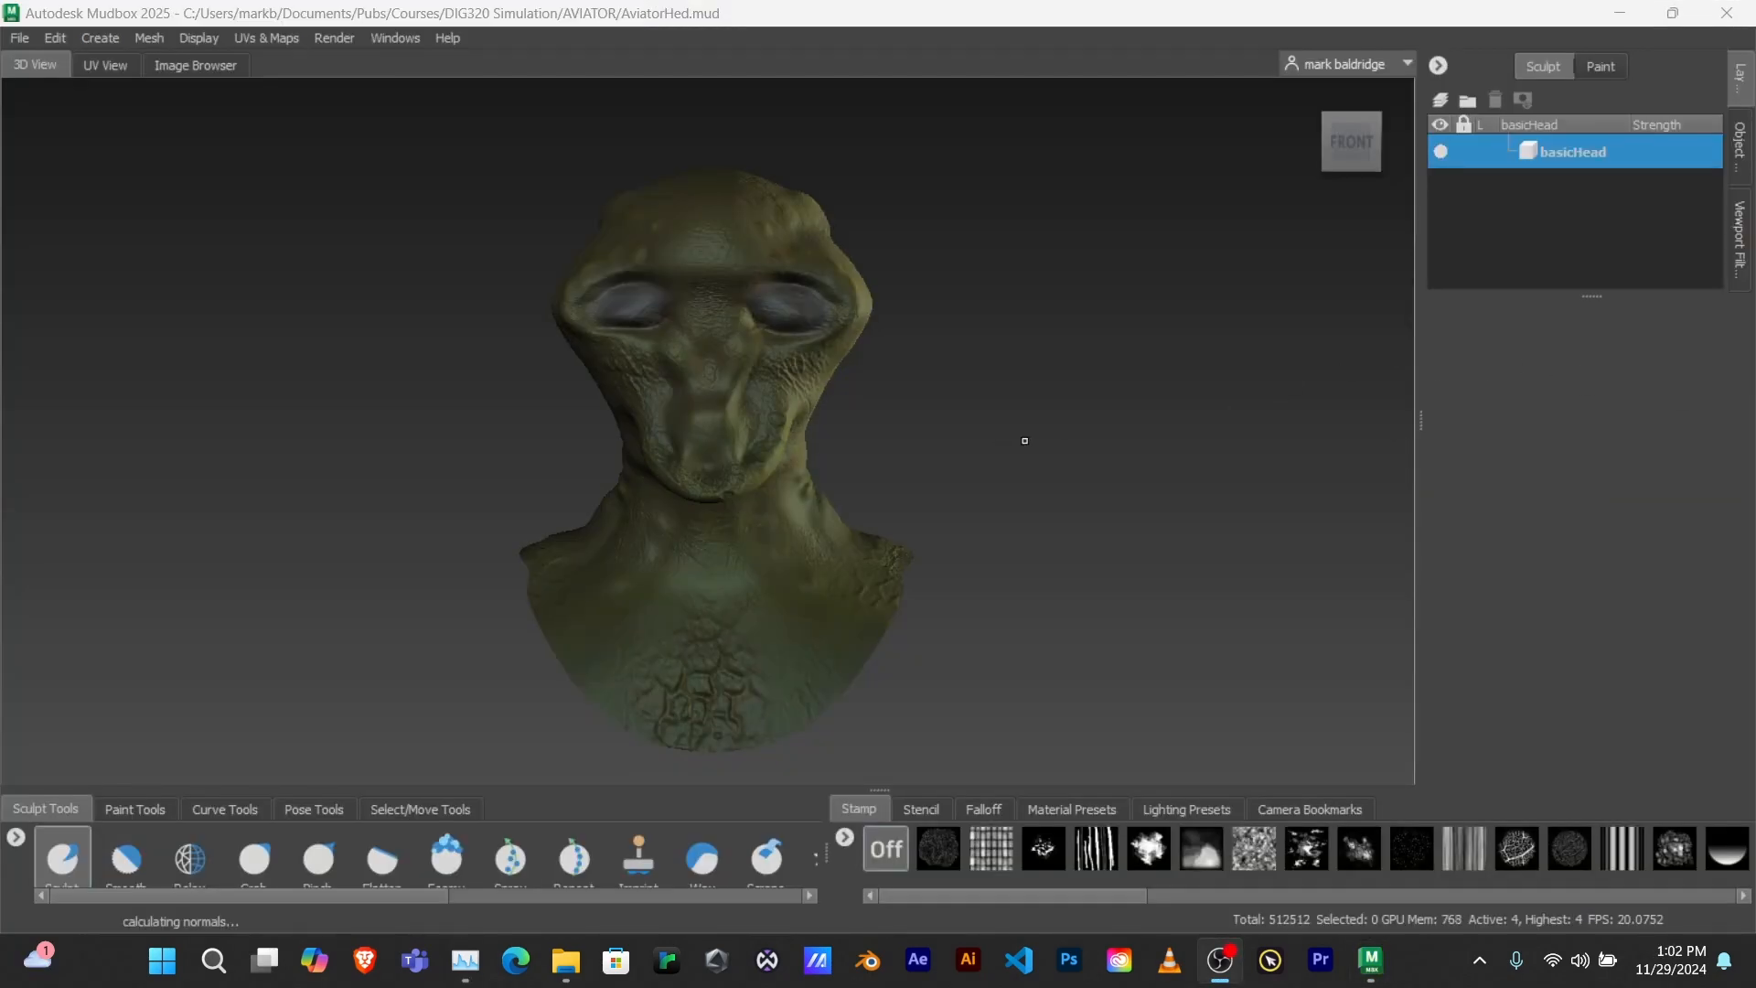
- In Mudbox, set up a new texture map extraction operation for the alien head that generates a Normal Map
mouse_move(1025, 440)
alt+mouse_down()
mouse_move(515, 436)
mouse_move(1024, 447)
alt+mouse_up()
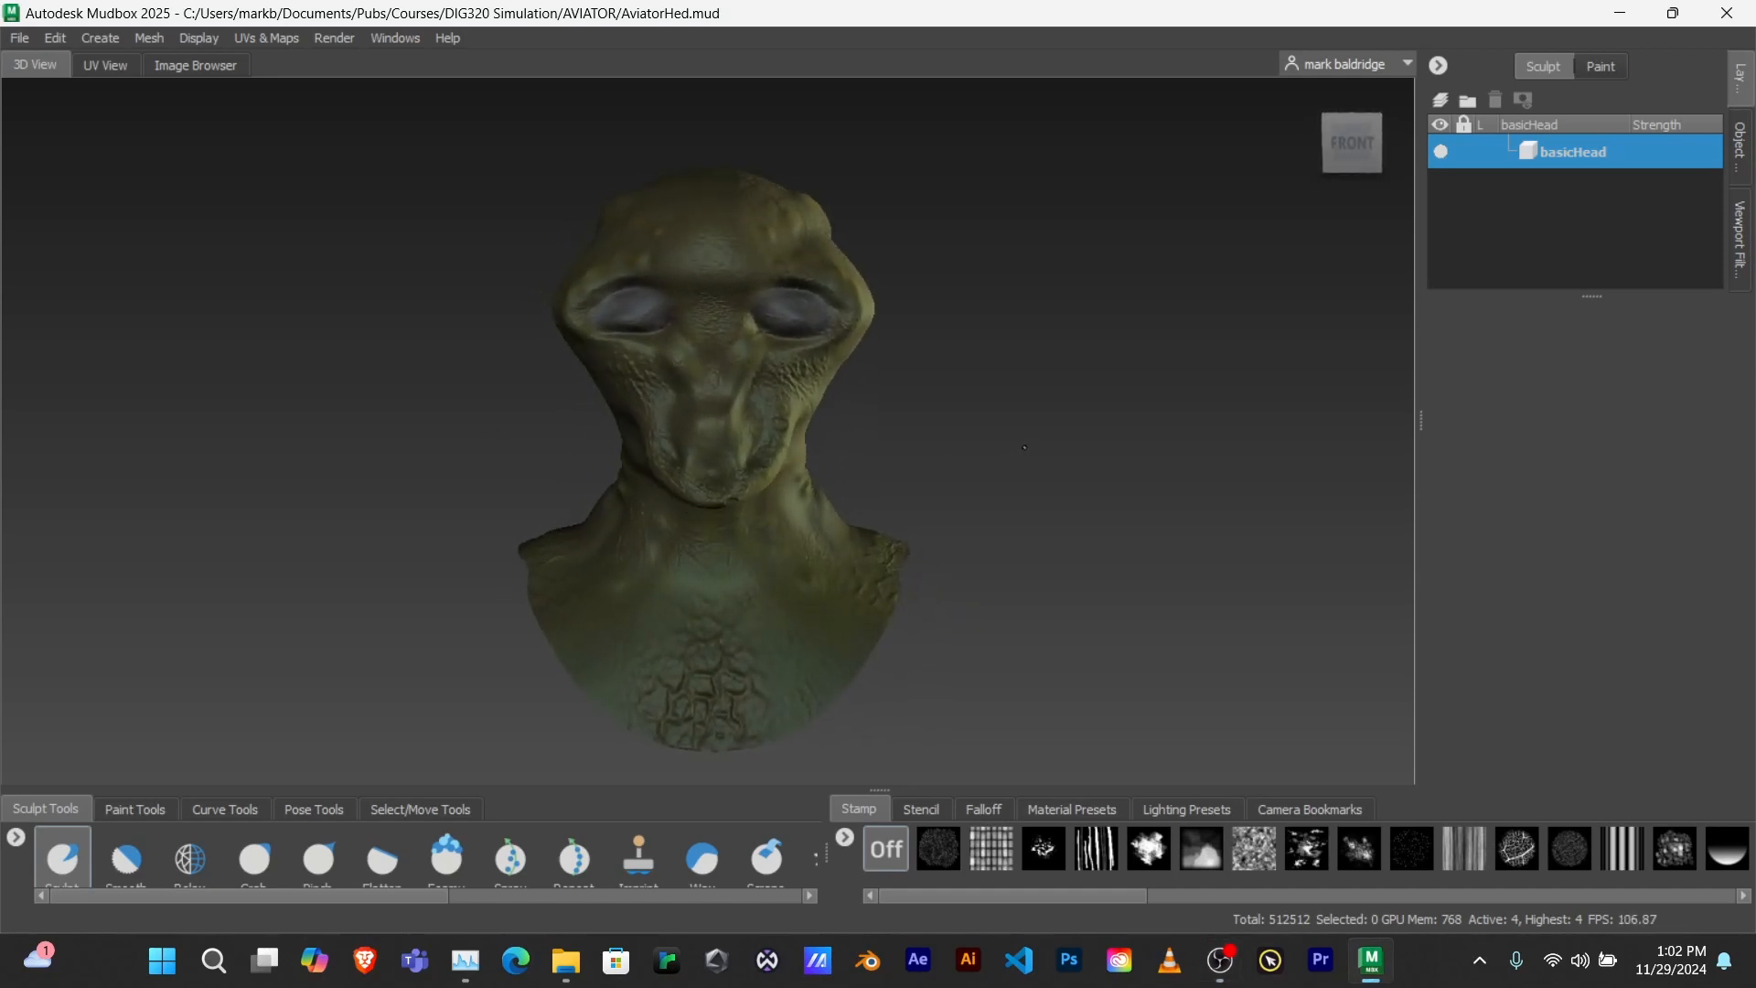
click(289, 39)
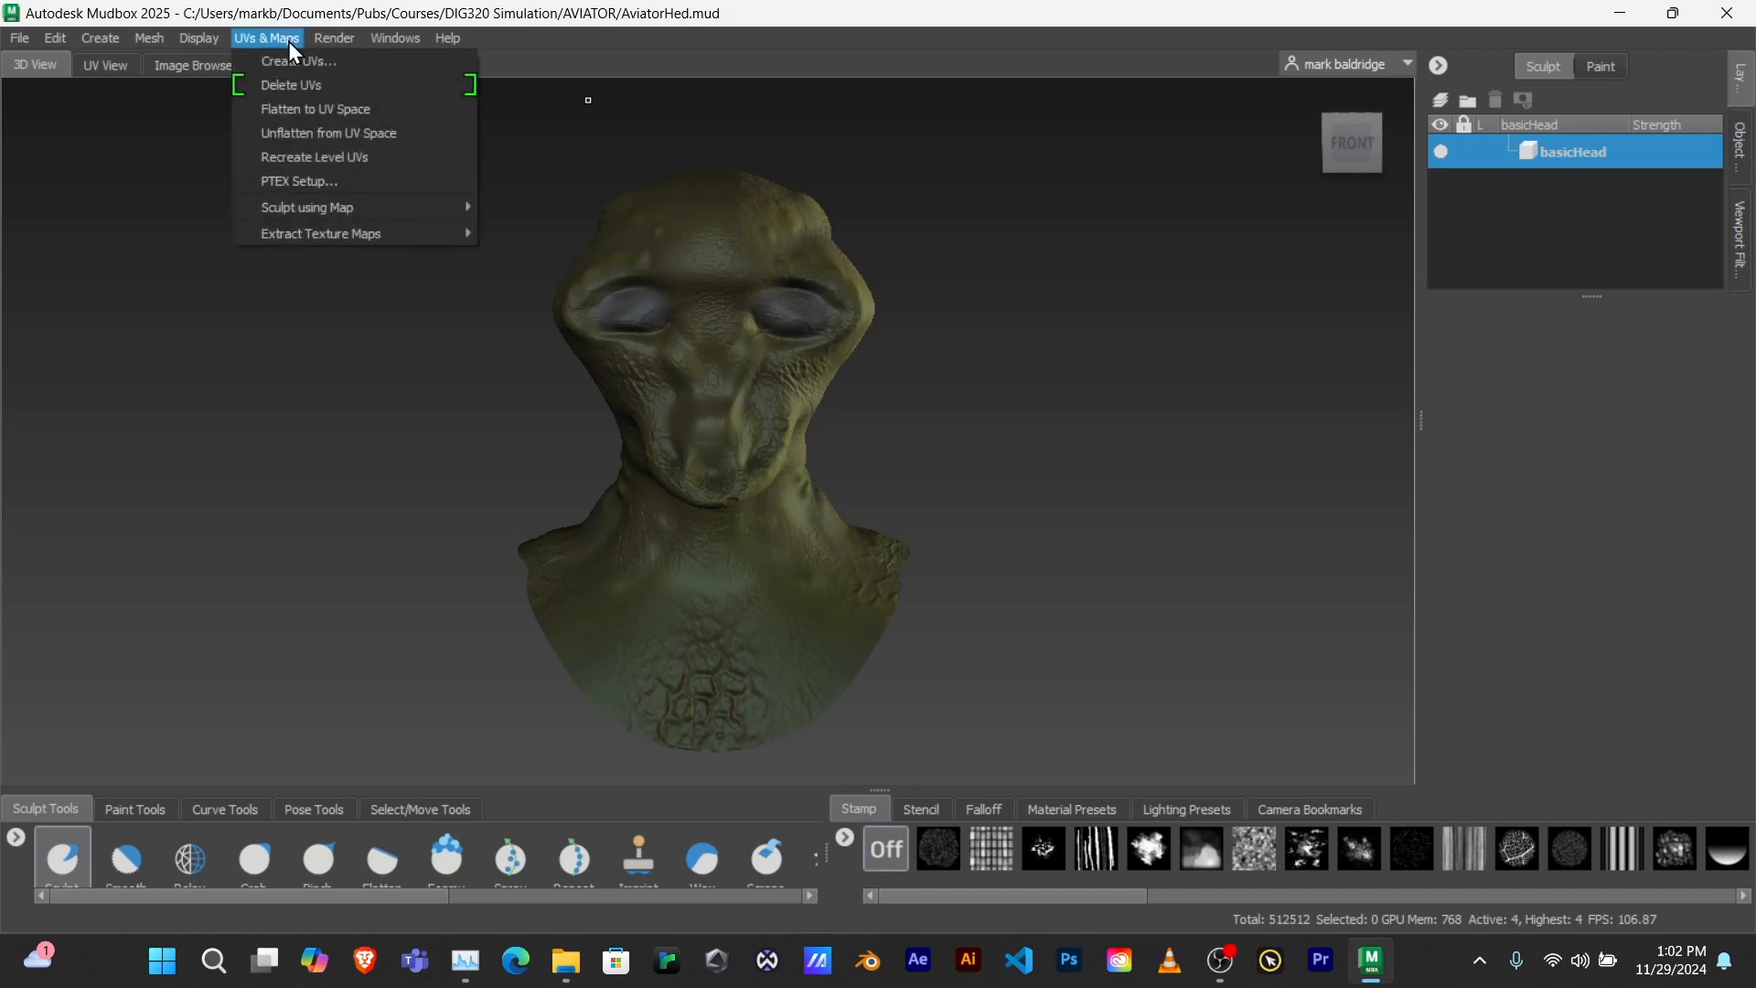
mouse_move(317, 236)
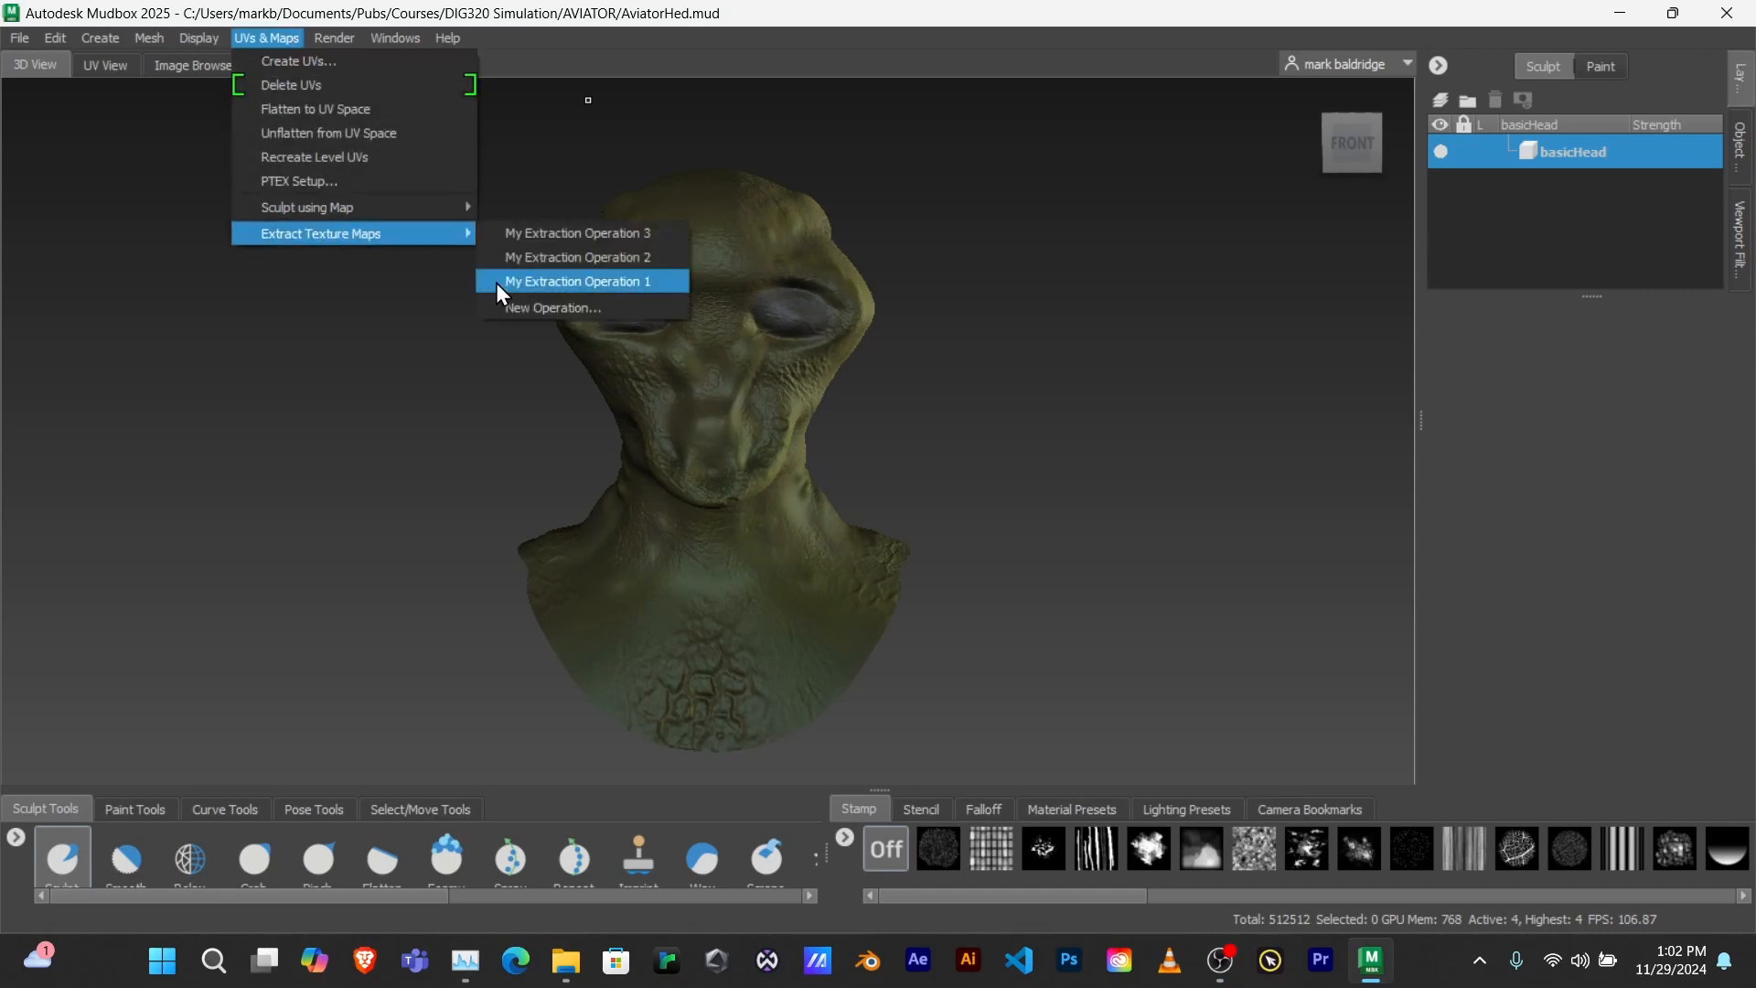
click(540, 308)
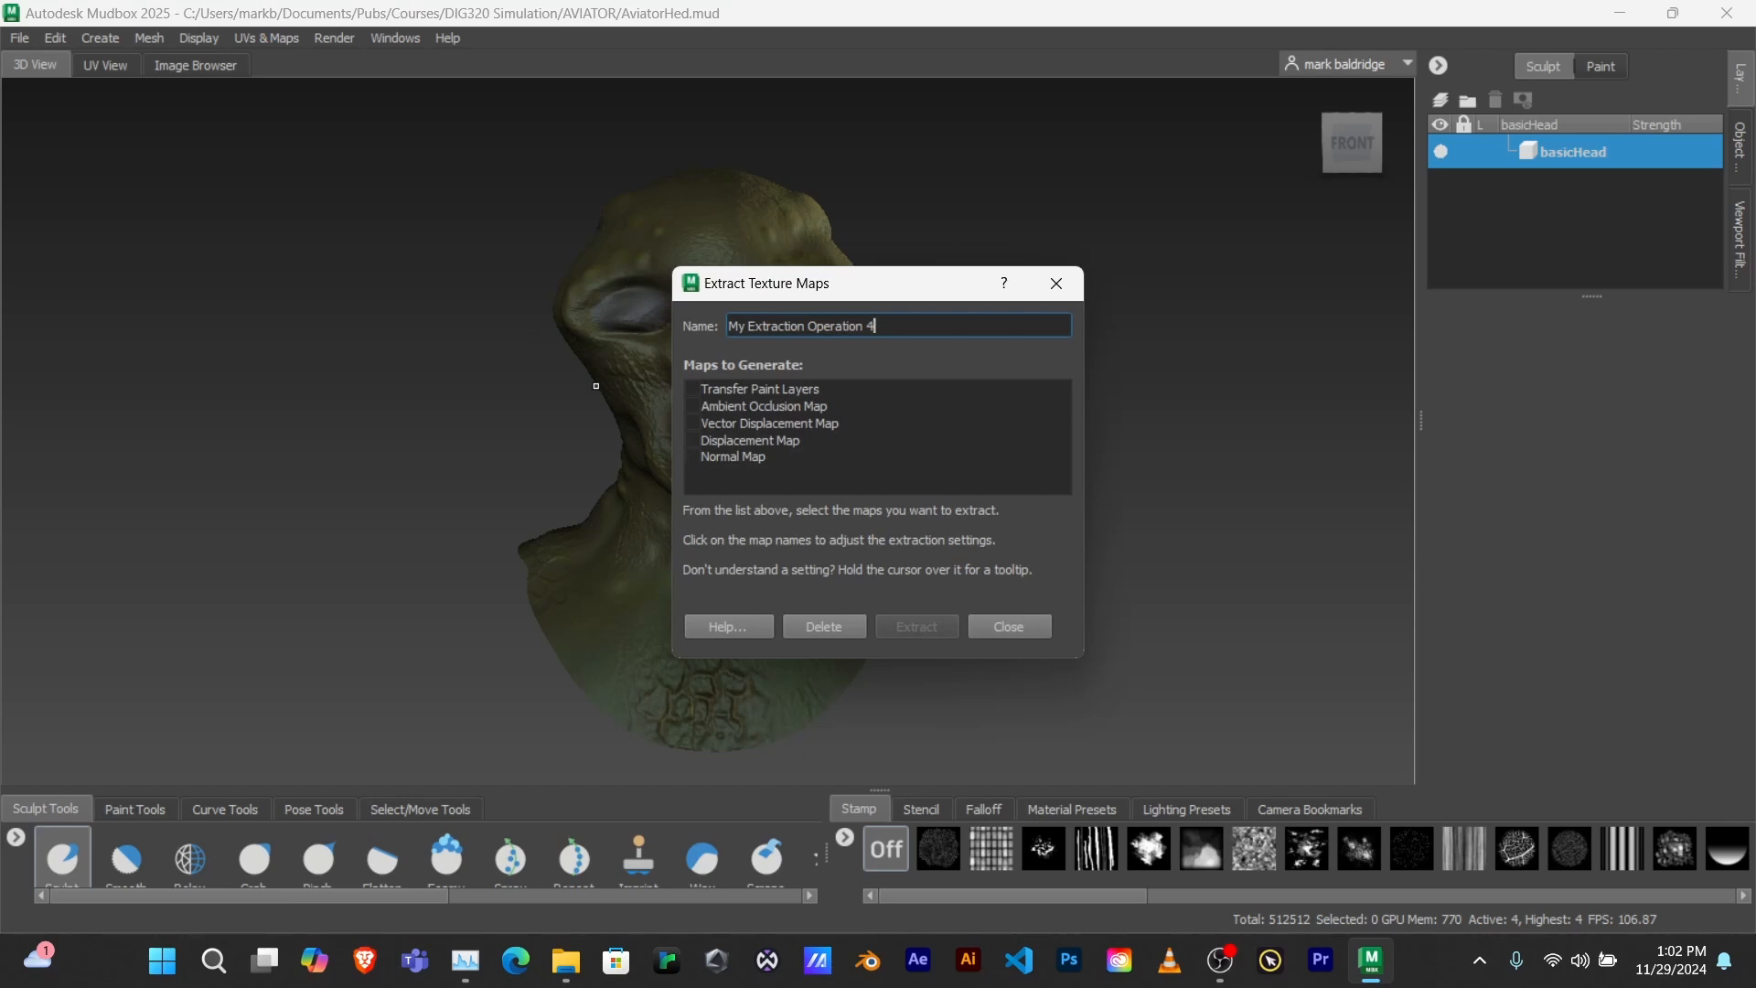
click(729, 458)
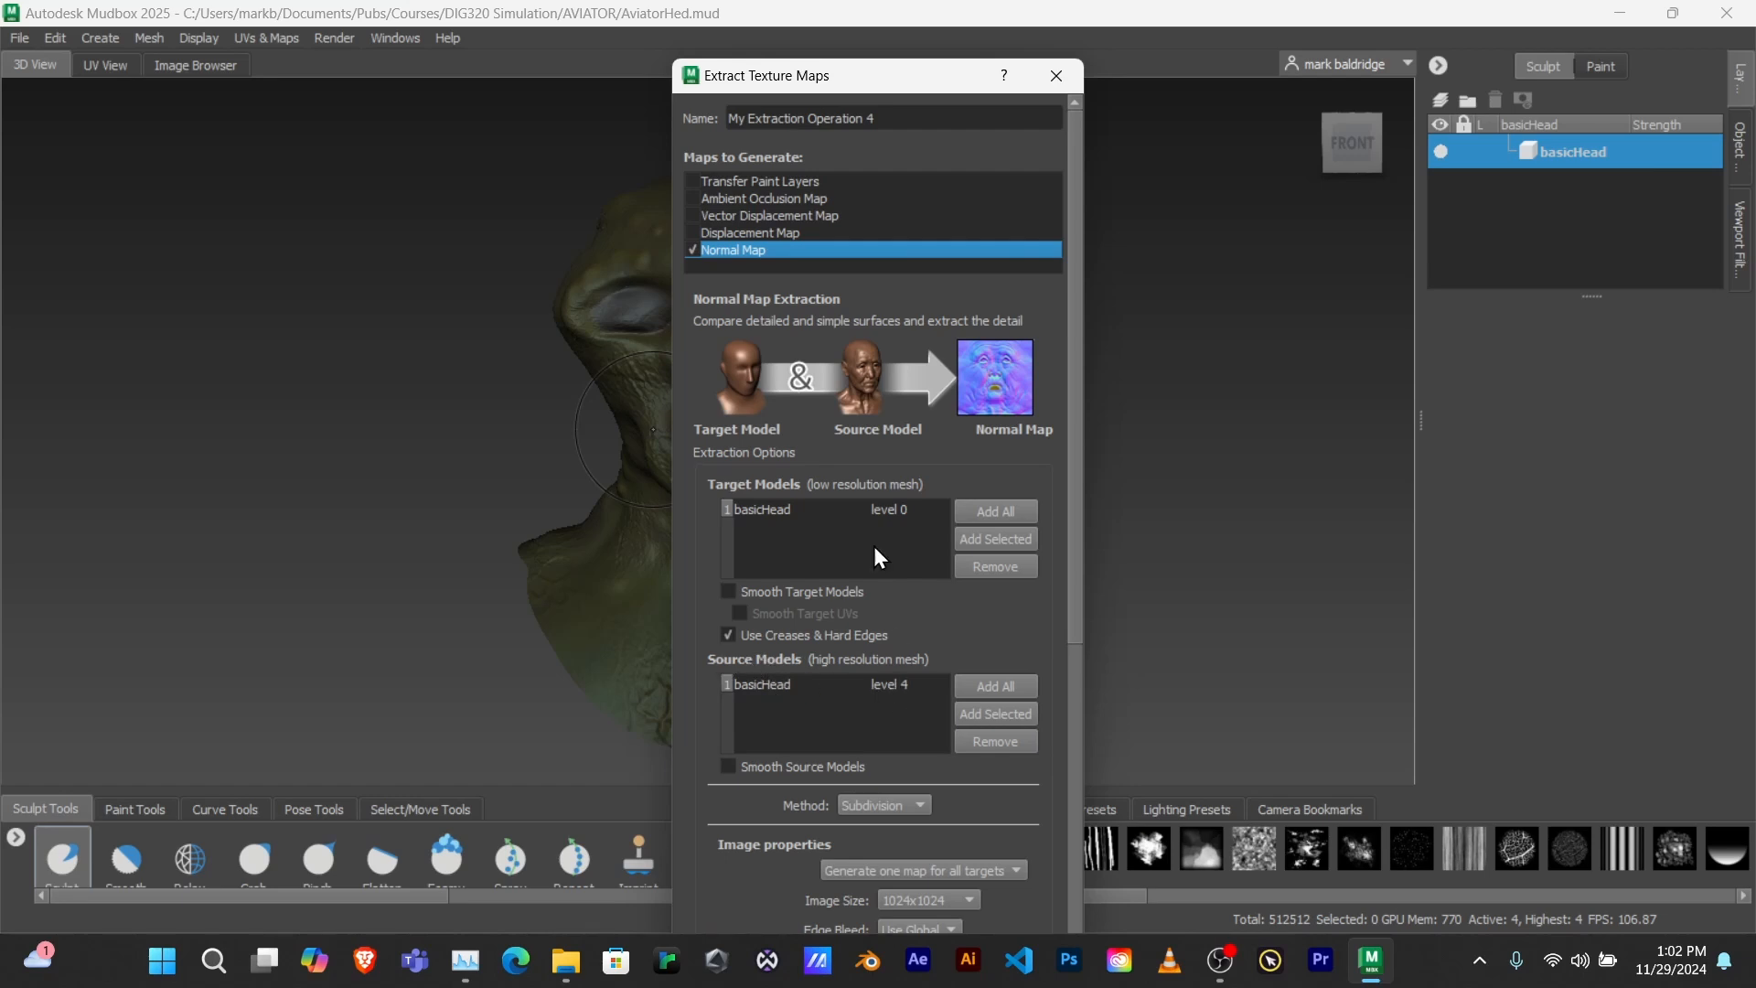
- Set the normal map's antialiasing to 2X in the image properties
scroll(859, 419, down, 5)
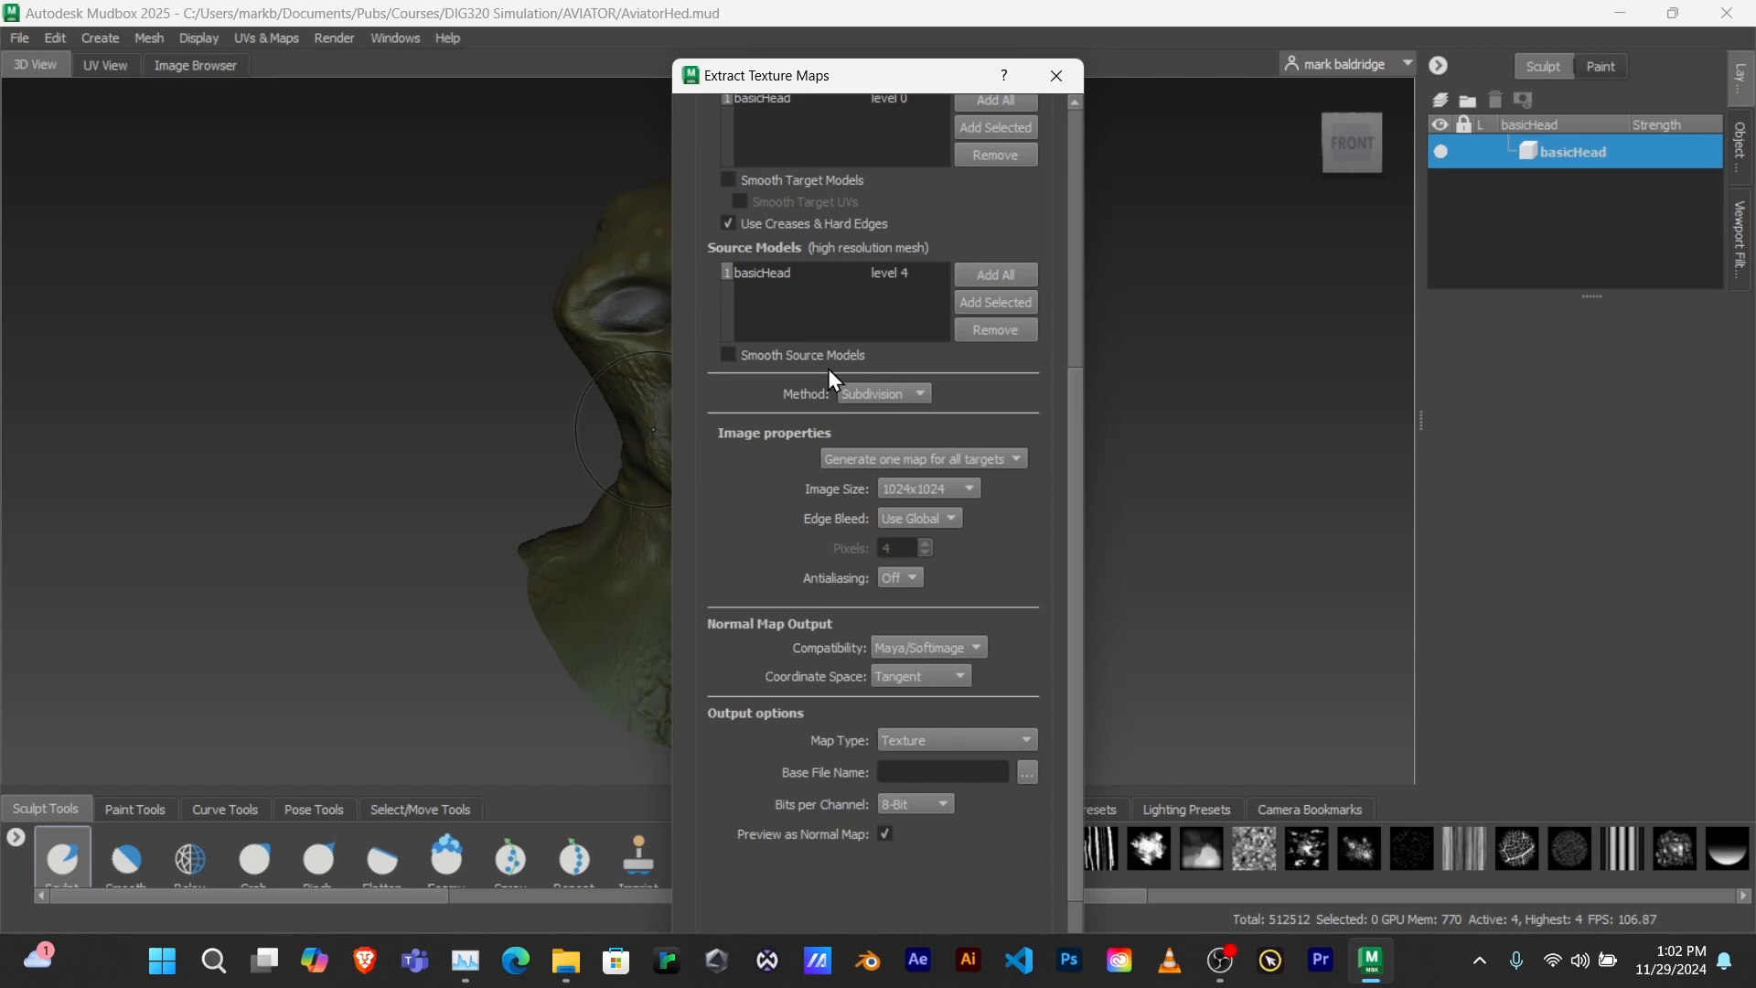
scroll(780, 532, down, 1)
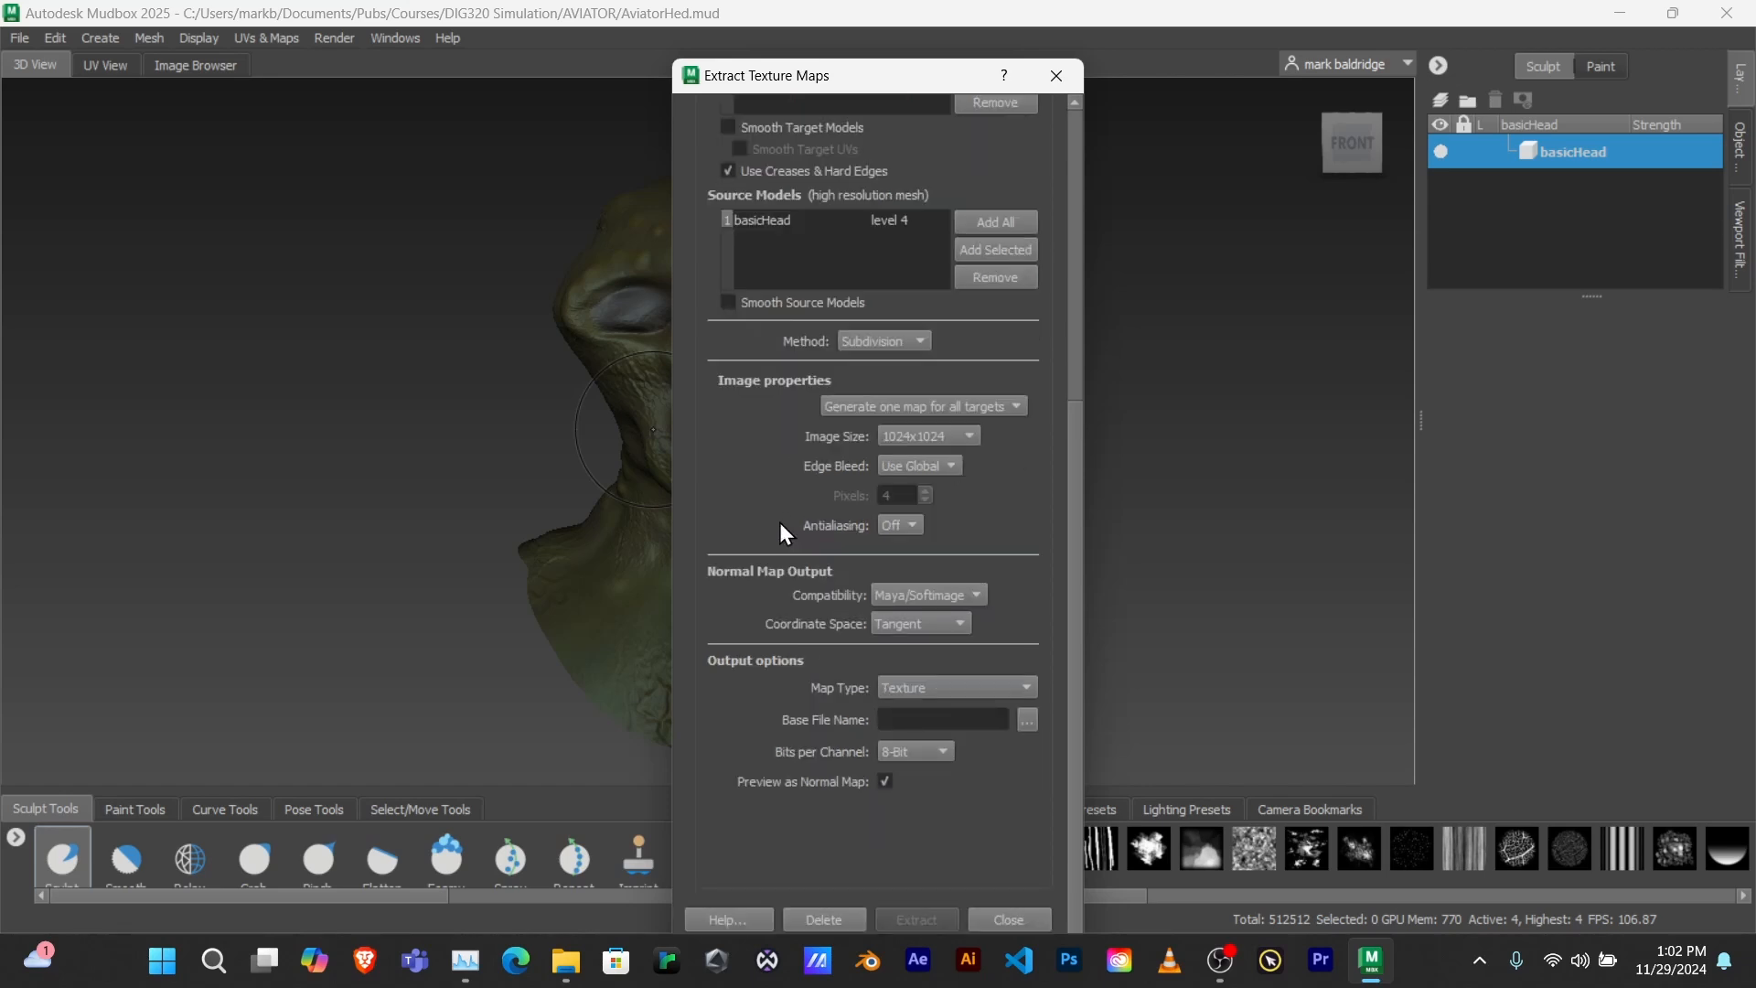
click(915, 526)
click(904, 547)
- Set the normal map's output file to norms, as an 8-bit RGBA PNG, in the aviatorAssembly_project sourceimages folder
click(1027, 720)
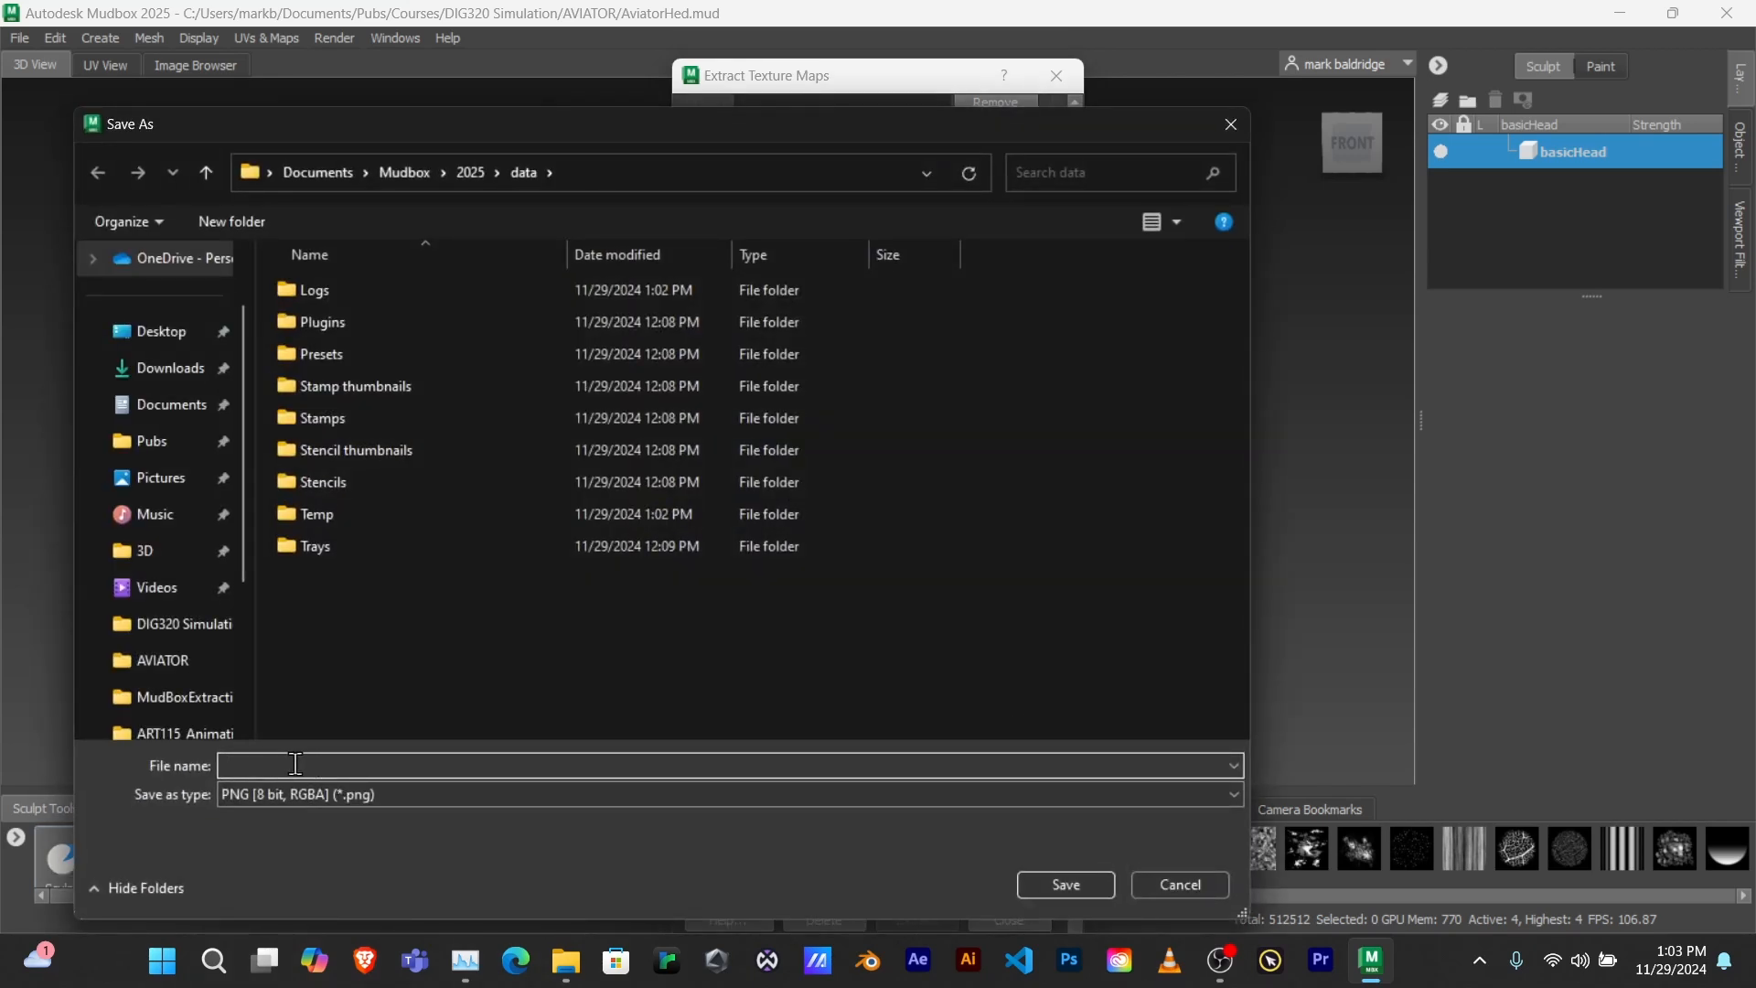
text(norms)
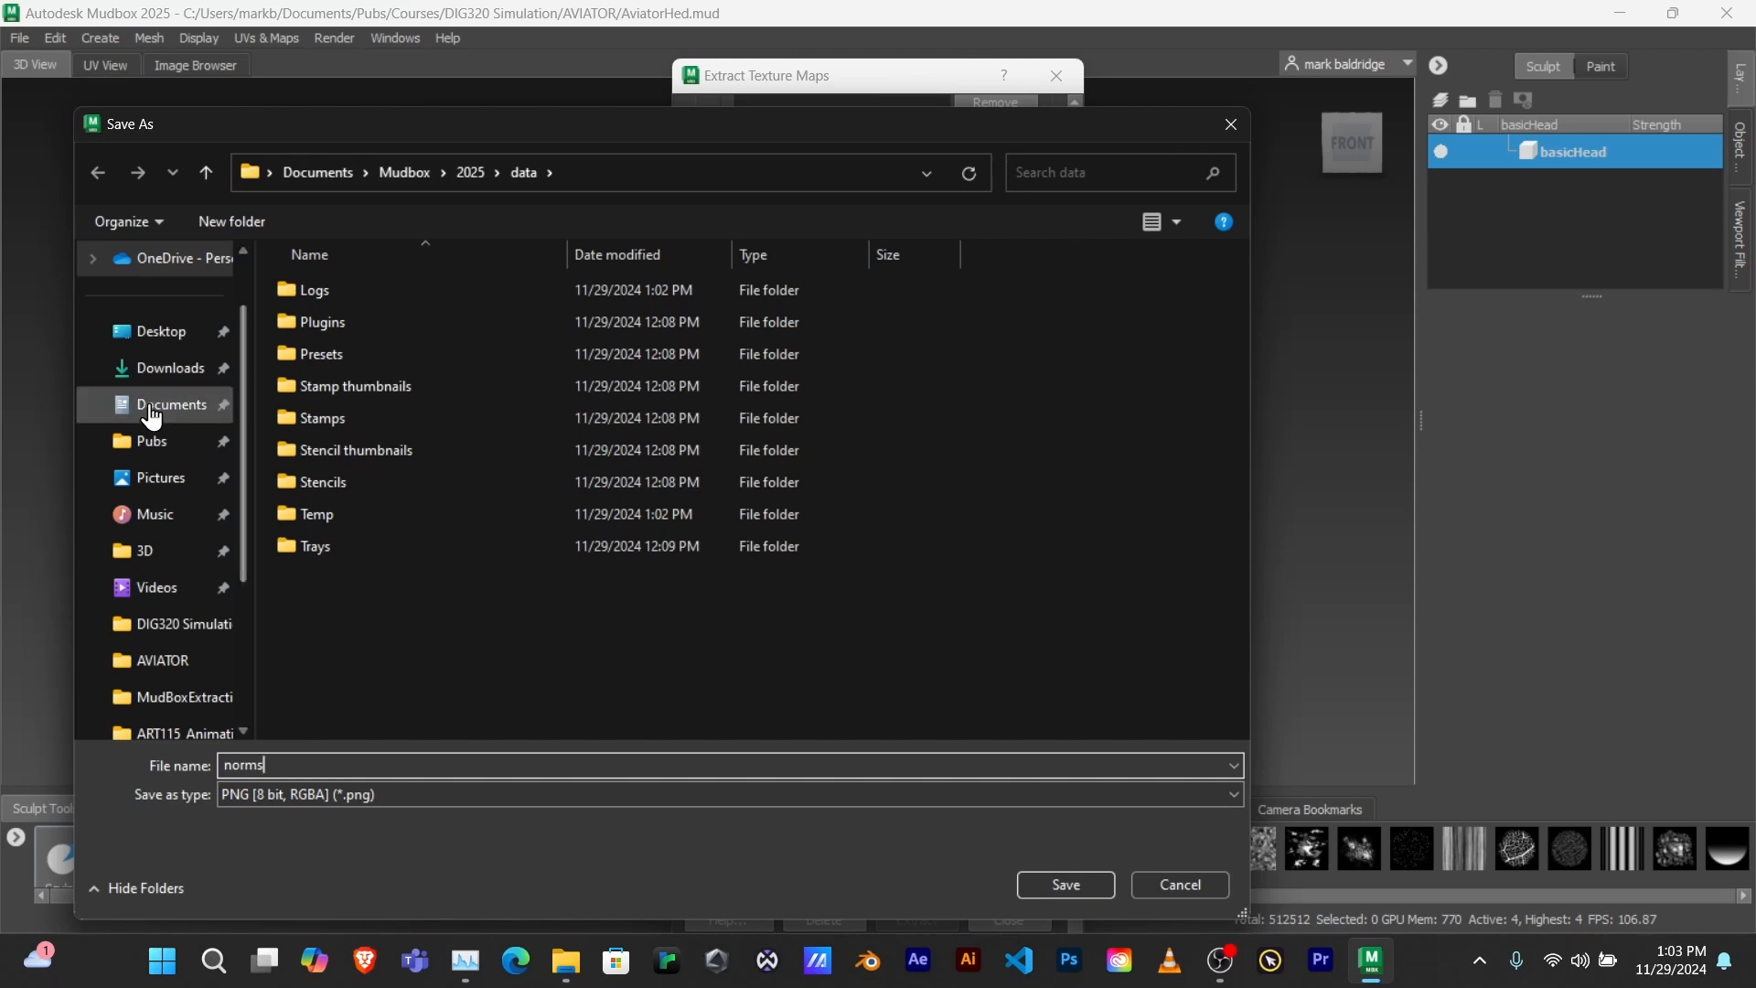
click(152, 413)
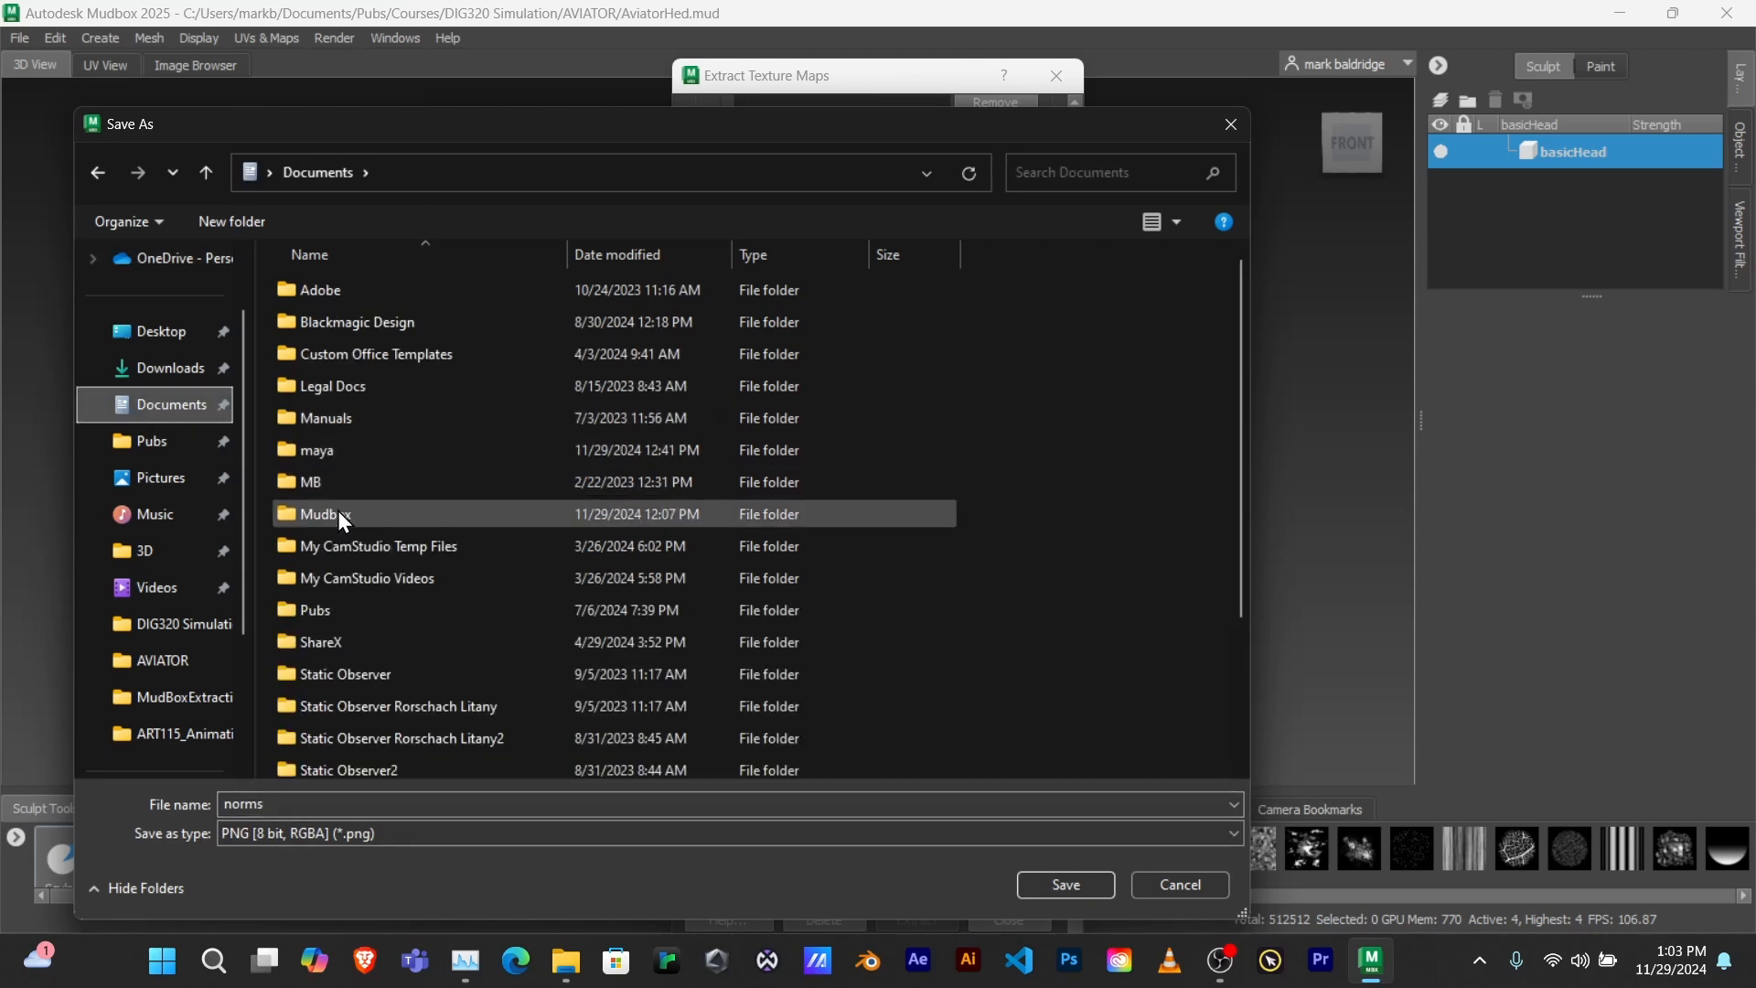
double_click(325, 606)
click(320, 289)
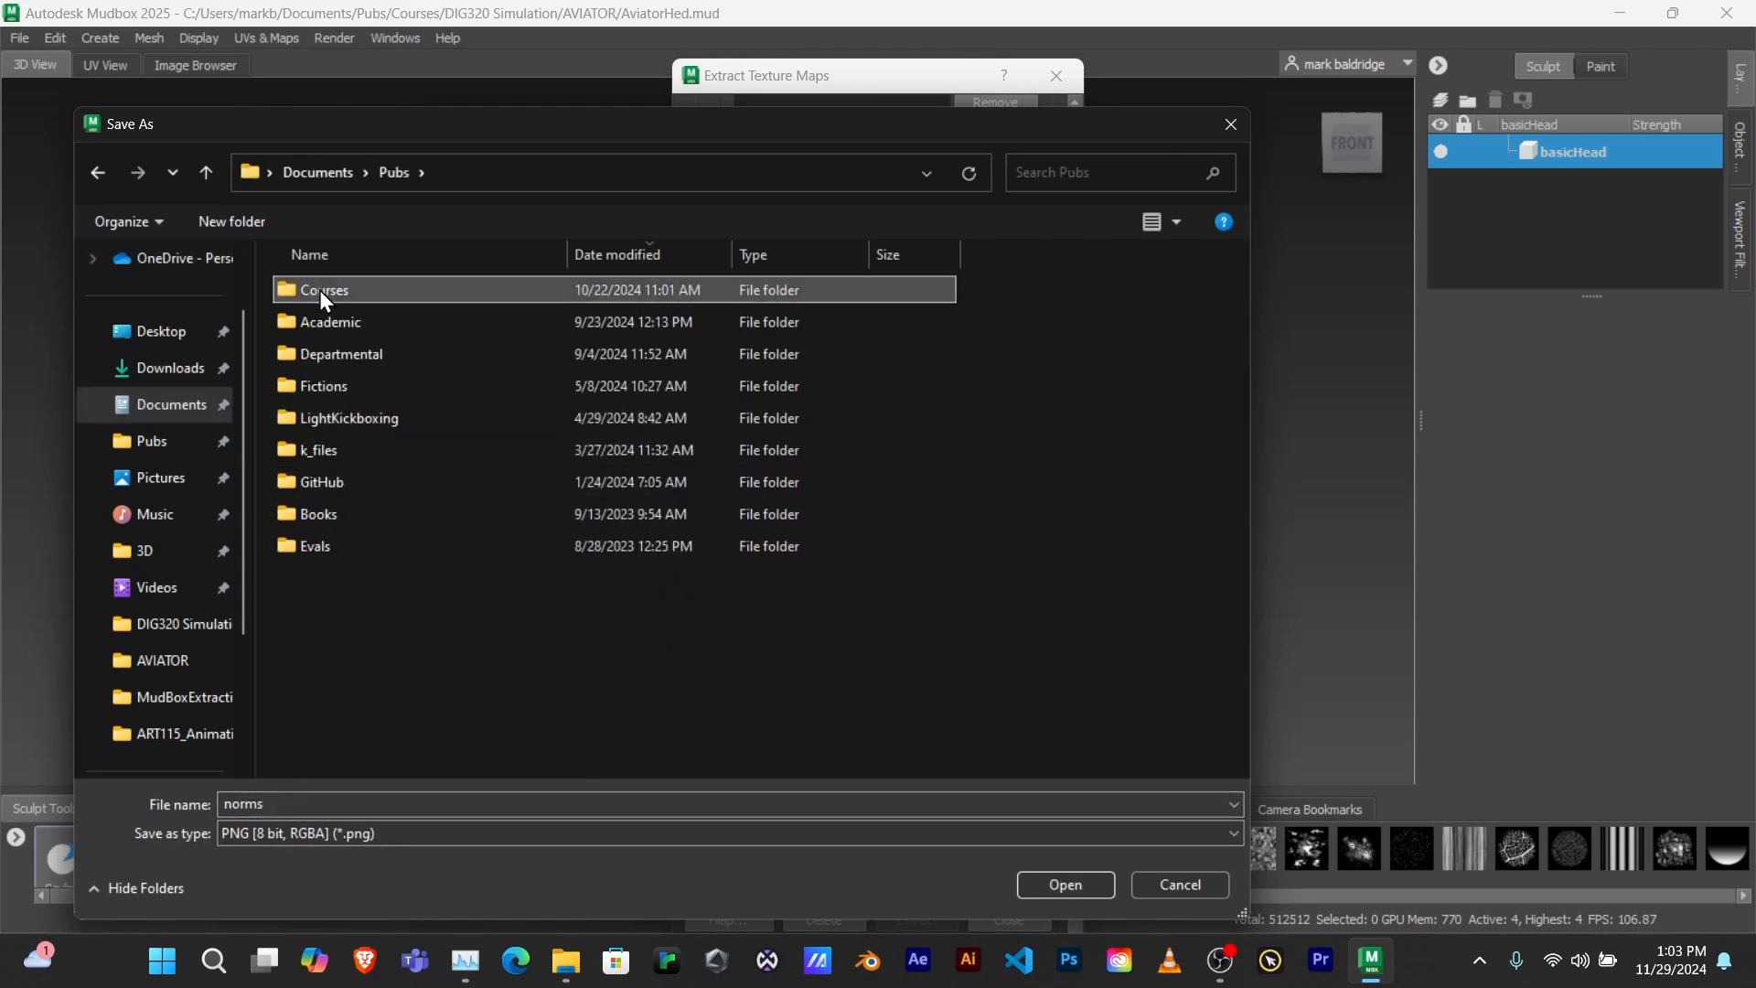
double_click(320, 289)
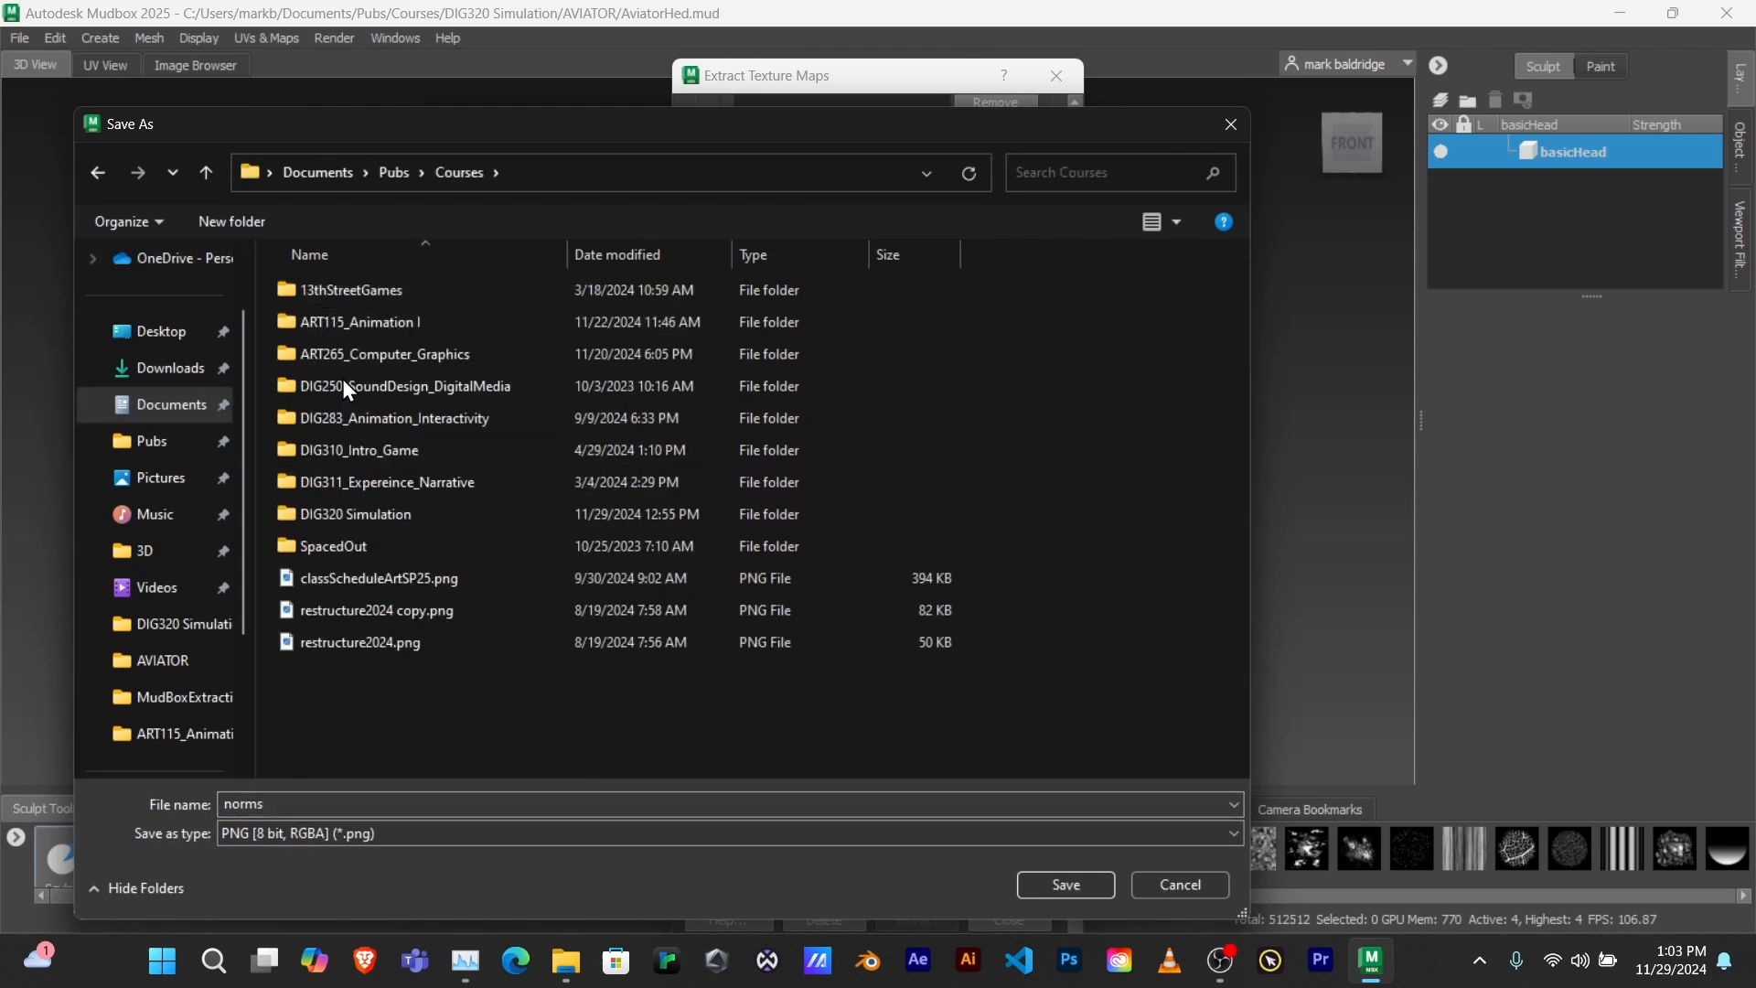
double_click(355, 514)
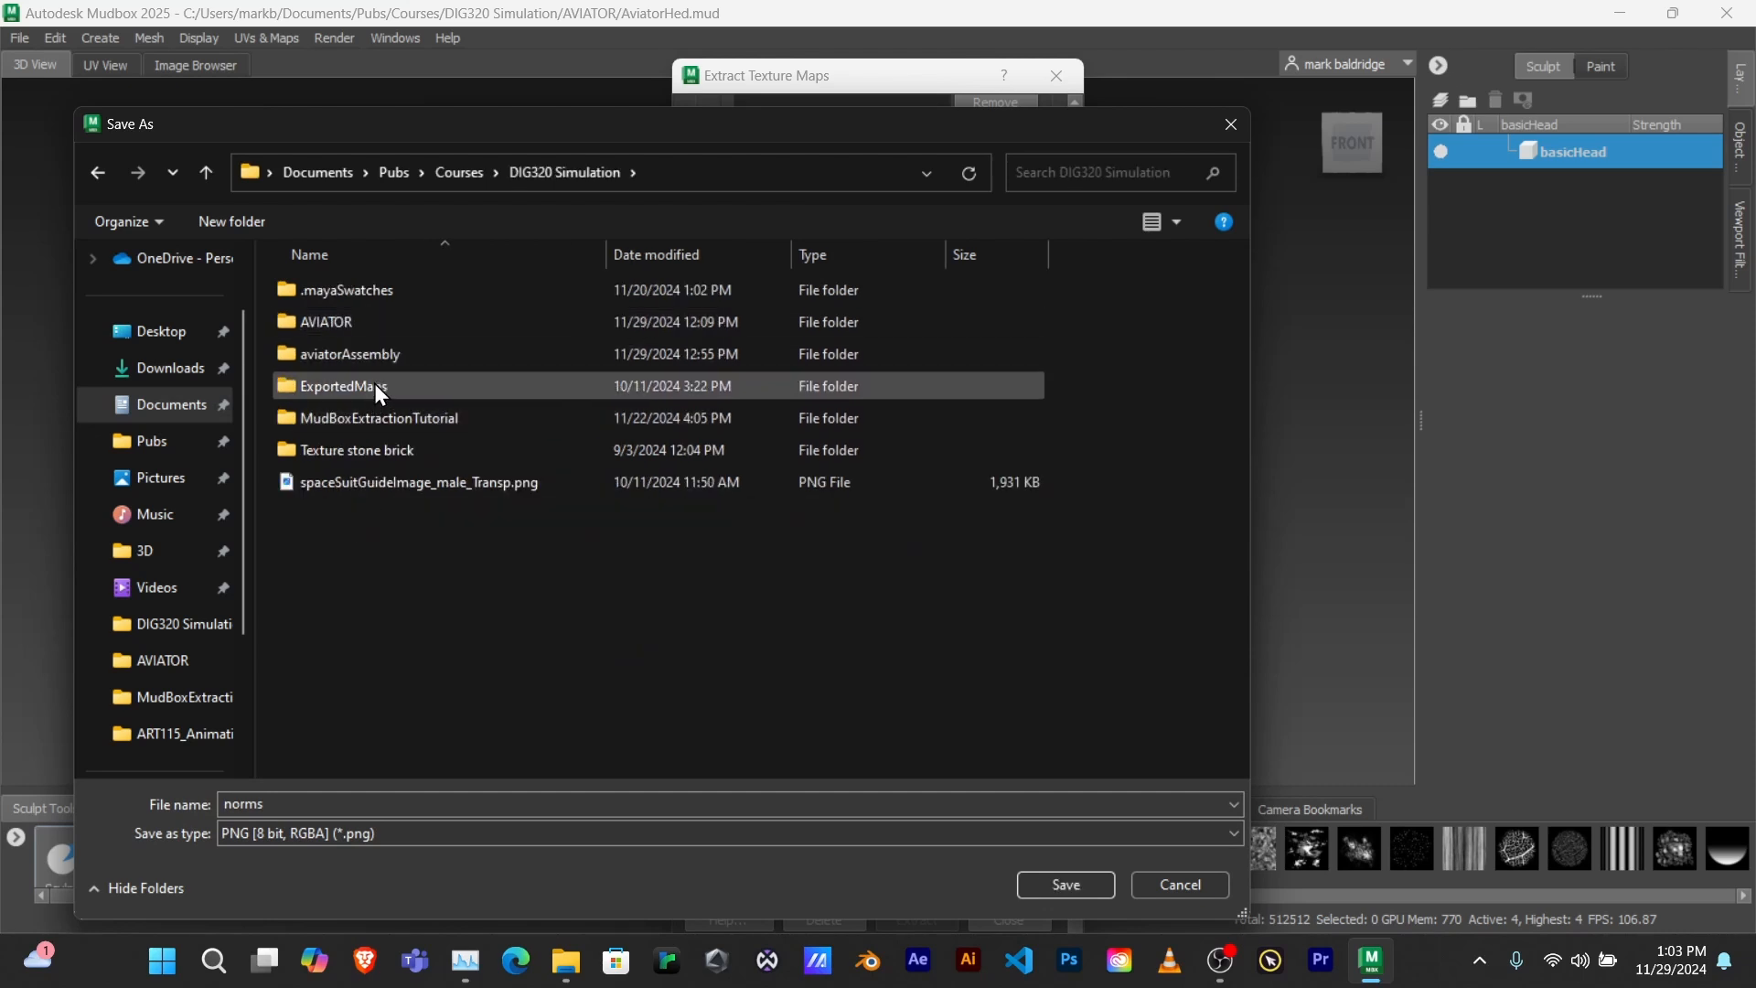
double_click(371, 357)
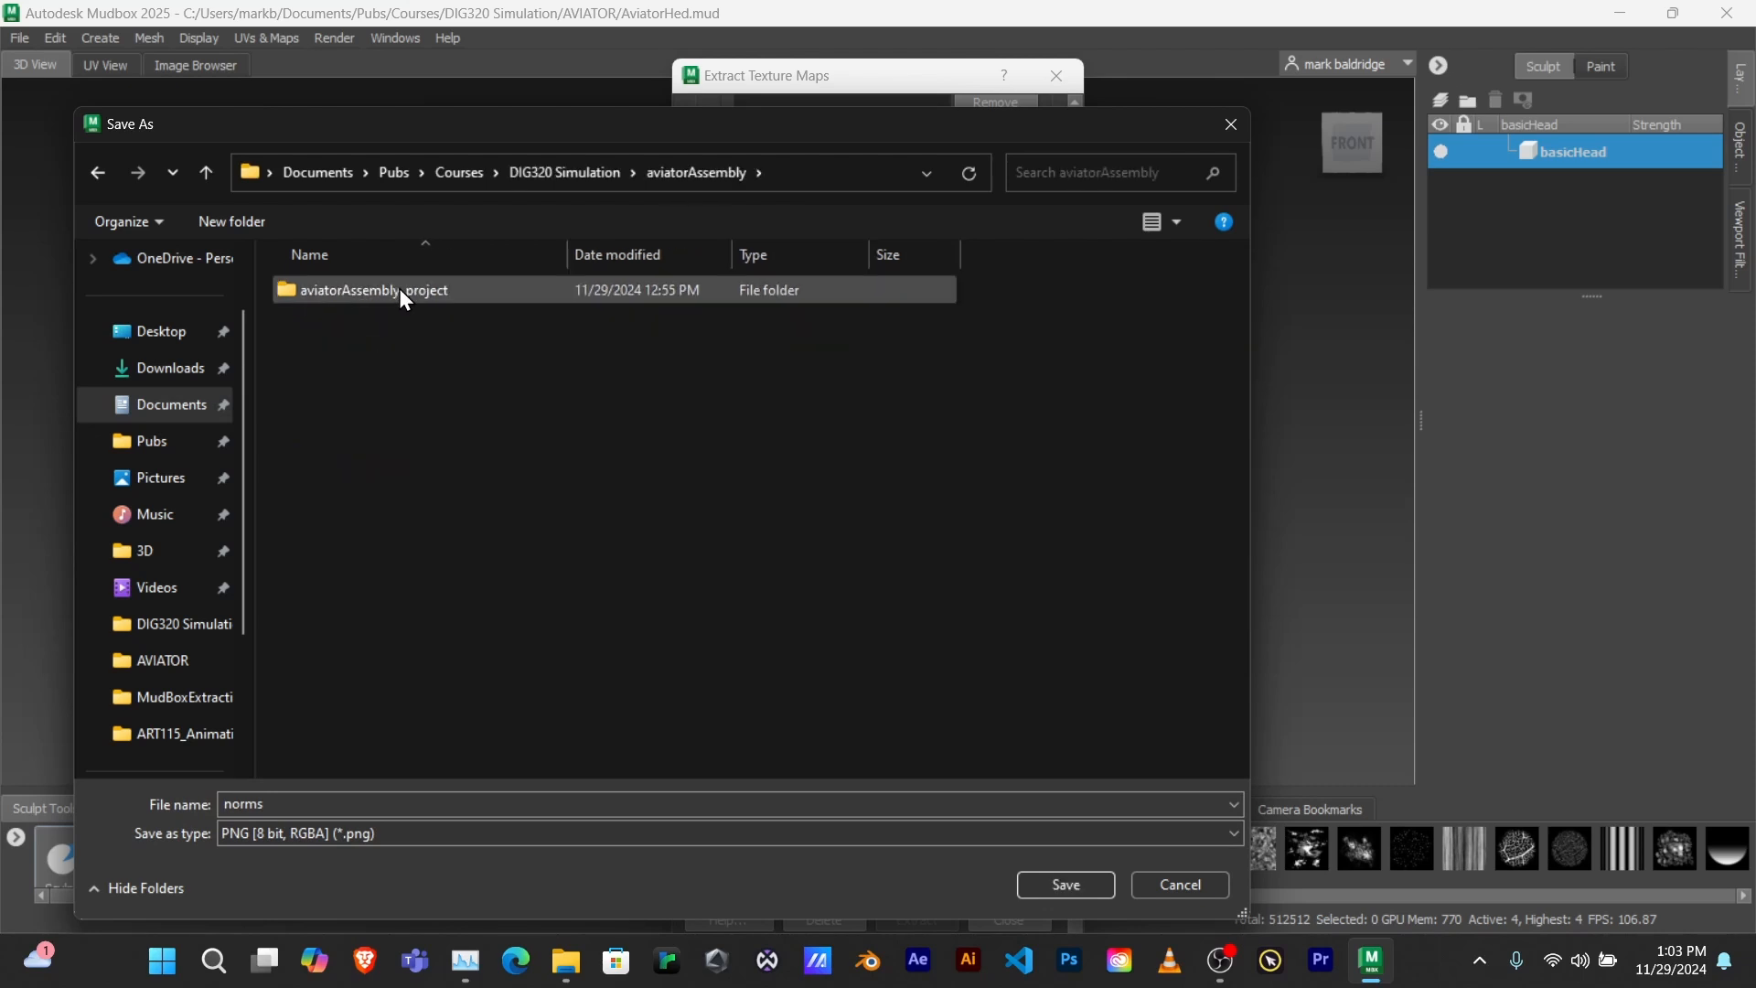
double_click(399, 288)
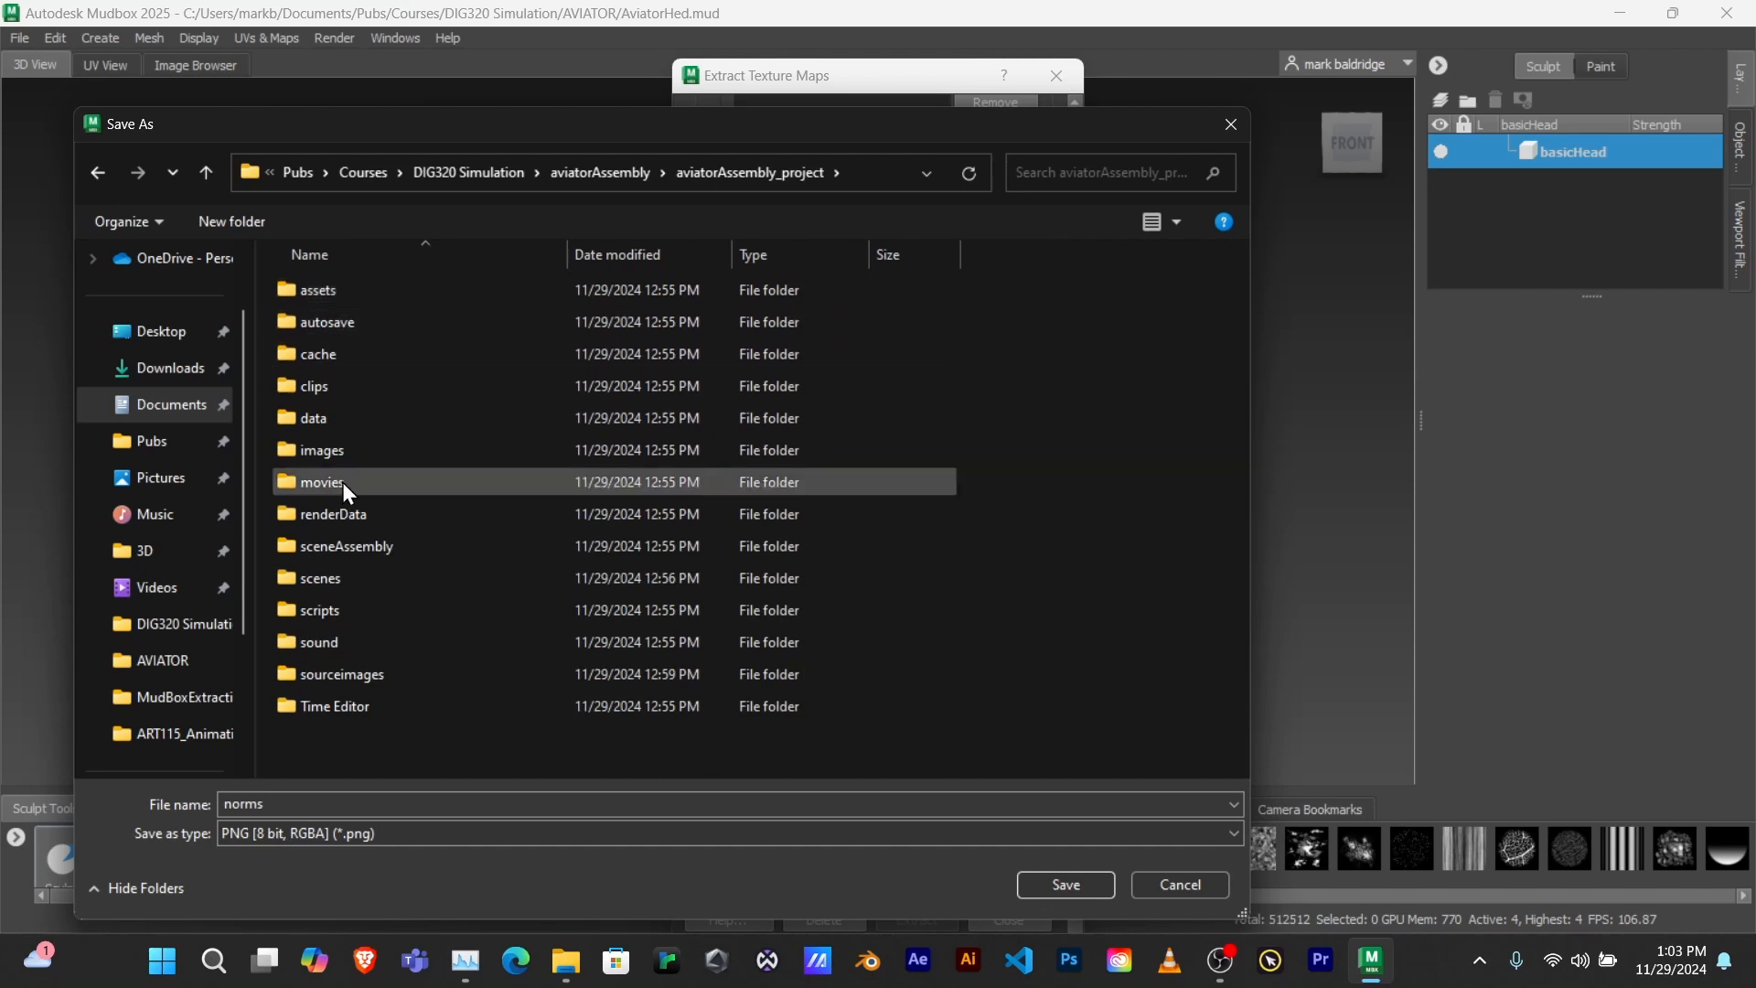
click(311, 673)
click(1068, 885)
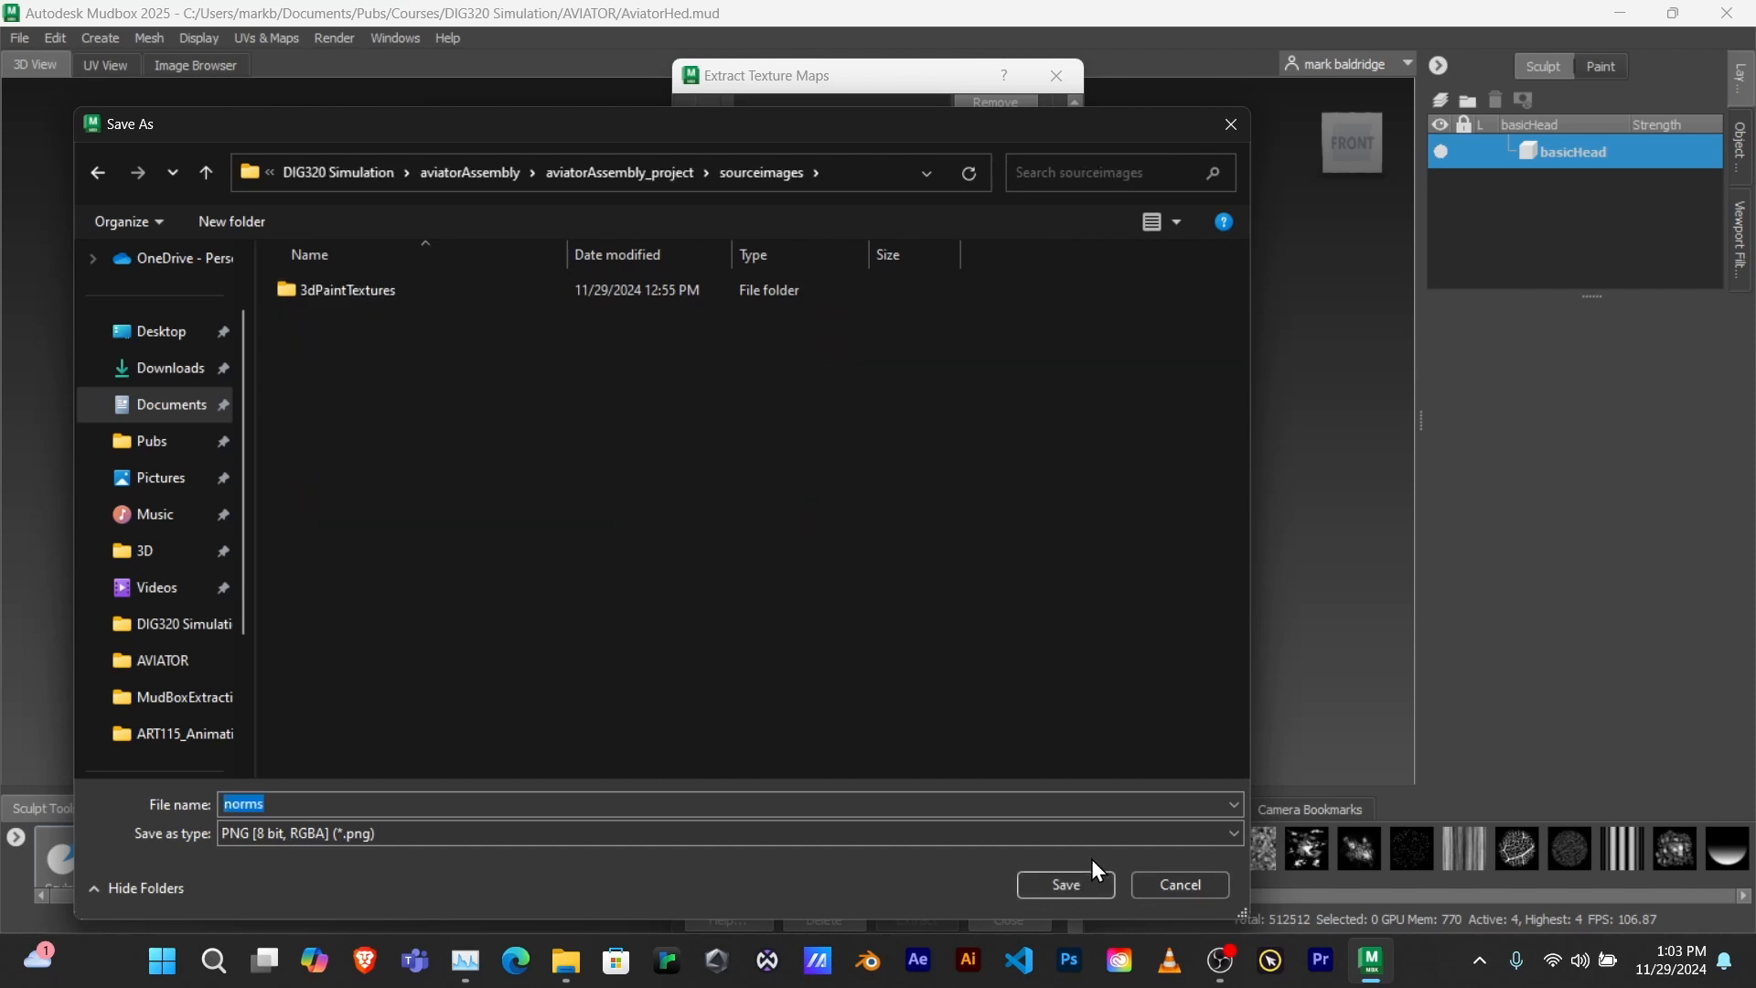
click(1079, 883)
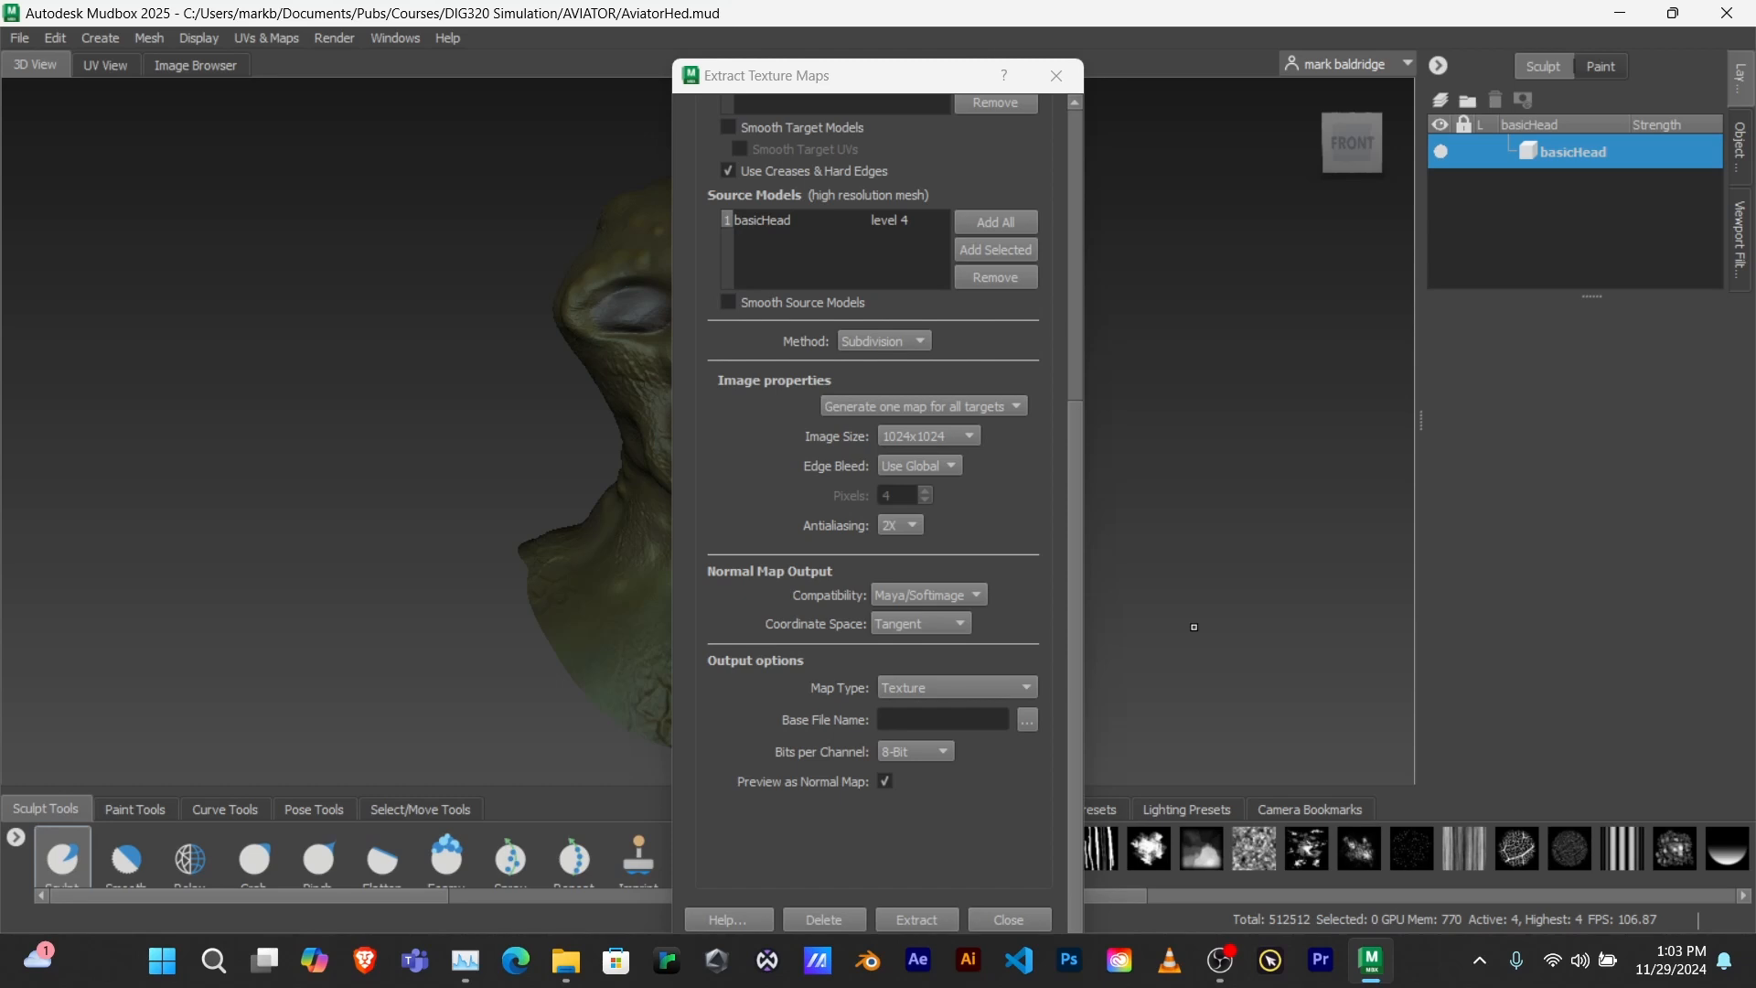
- Extract the normal map from the head and dismiss the extraction results
click(909, 913)
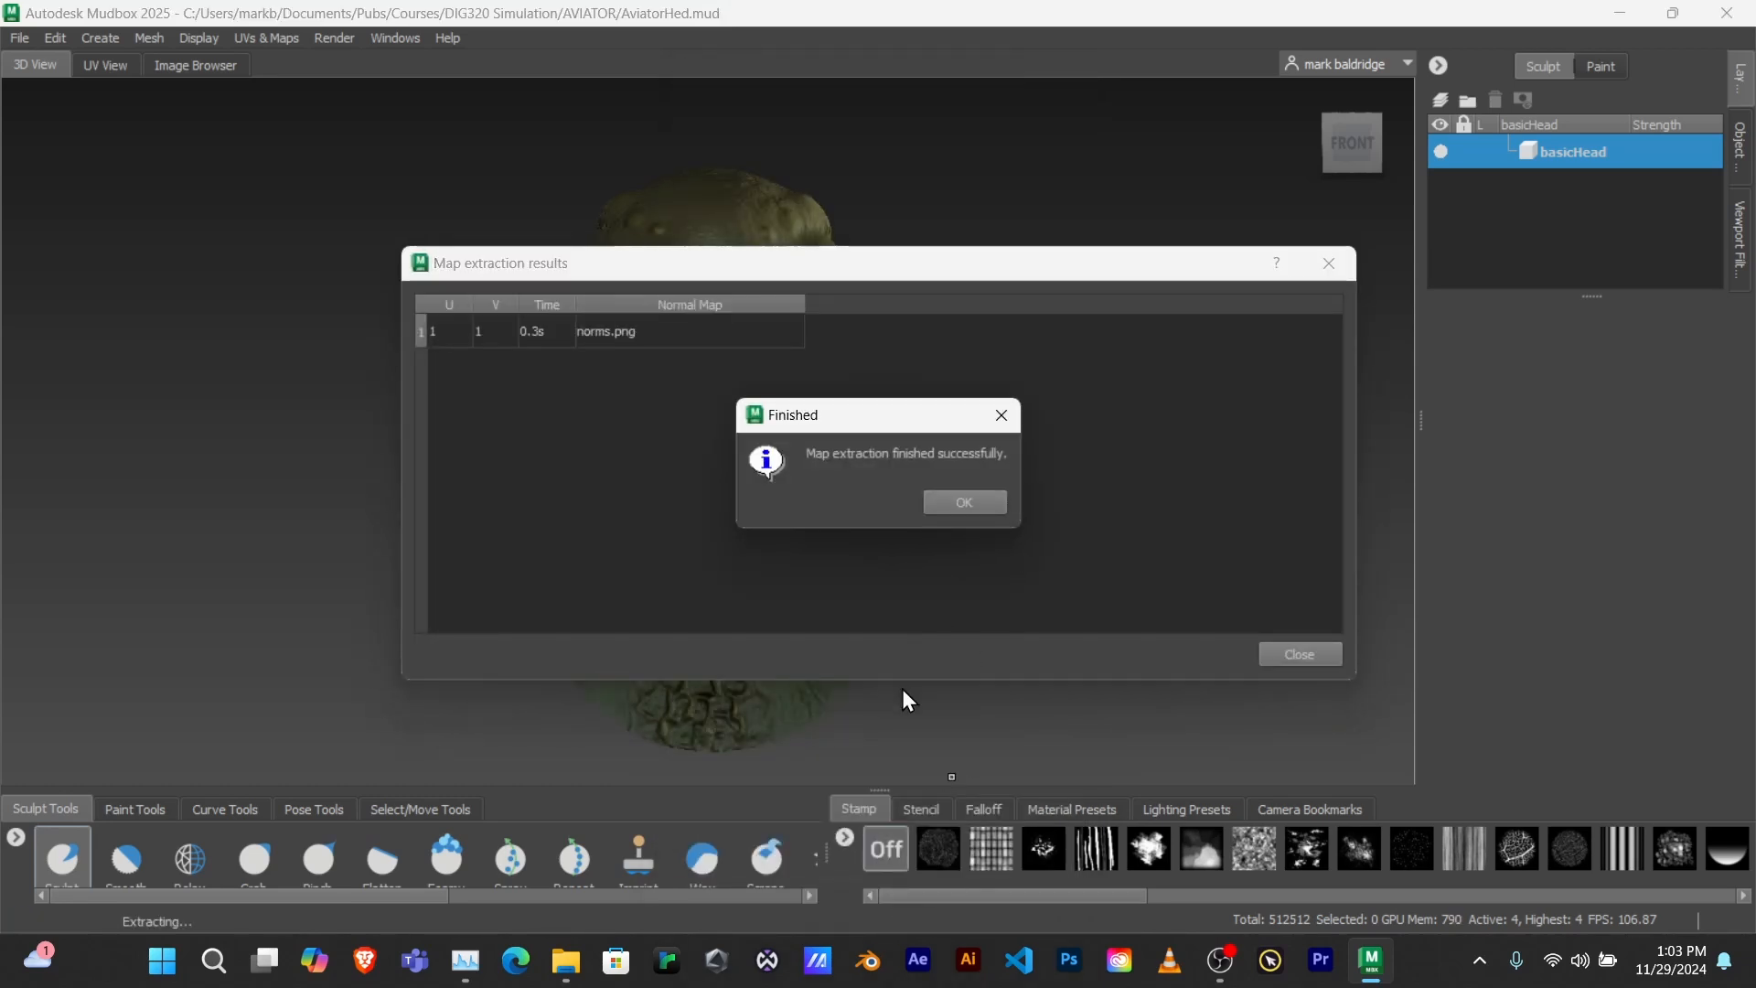
click(980, 502)
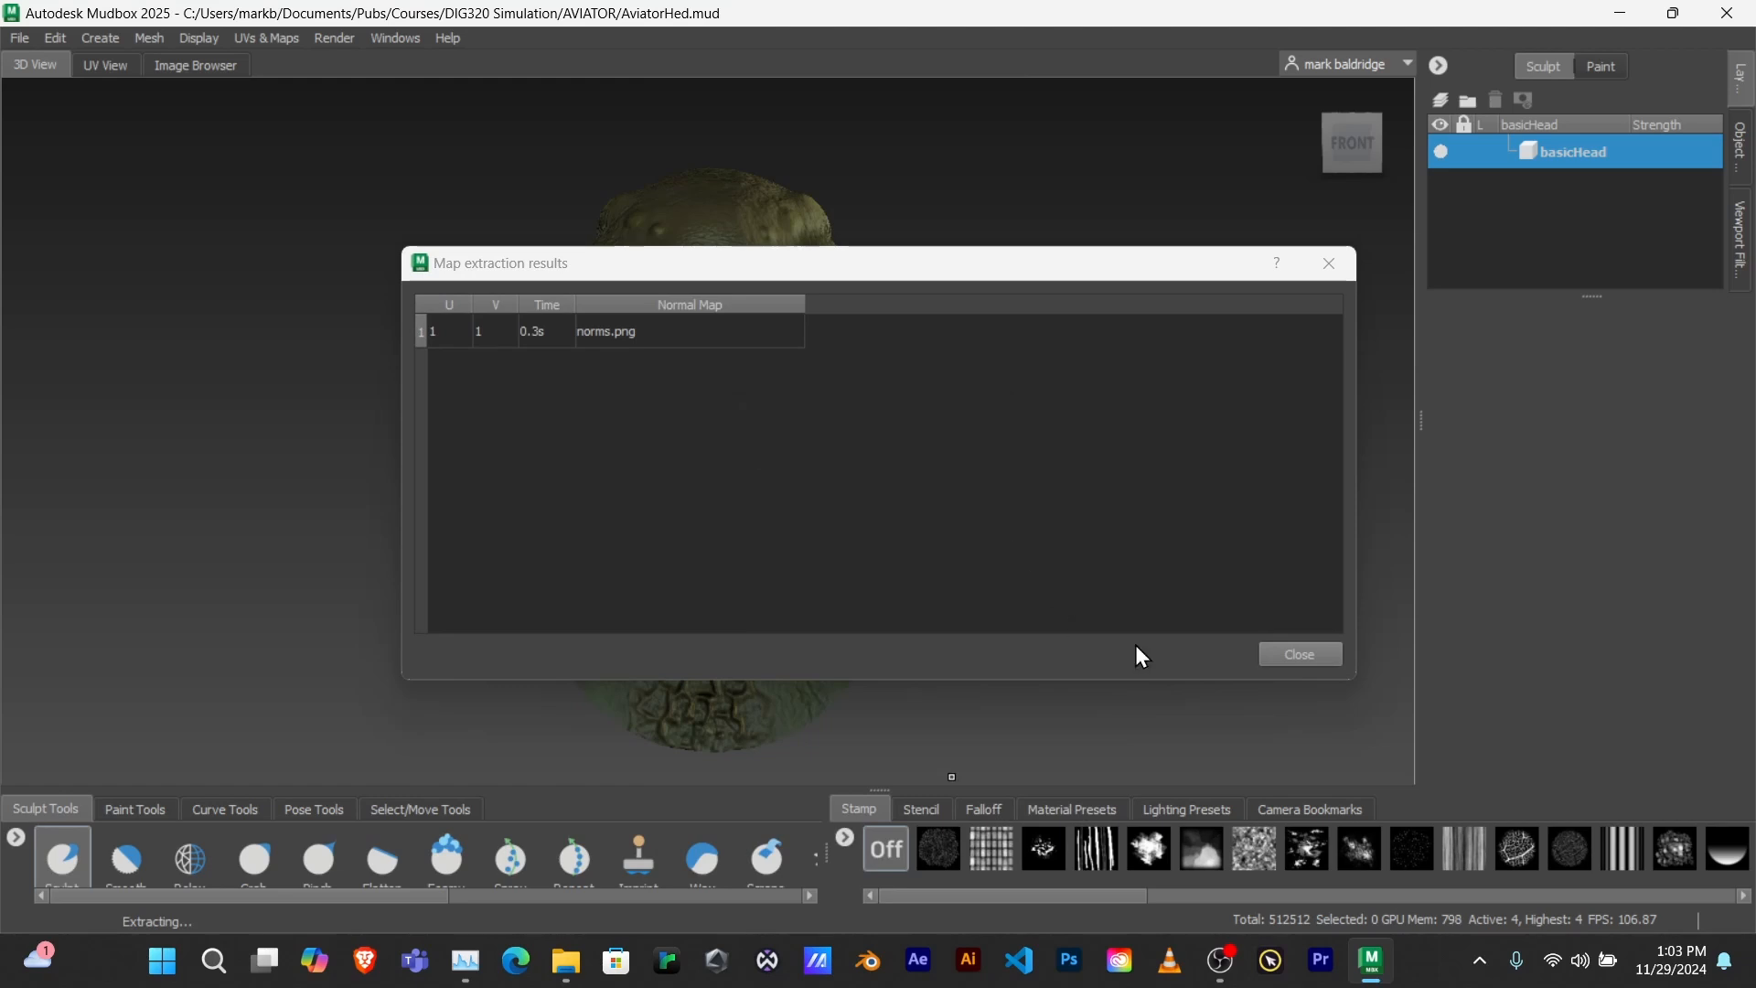
click(1310, 654)
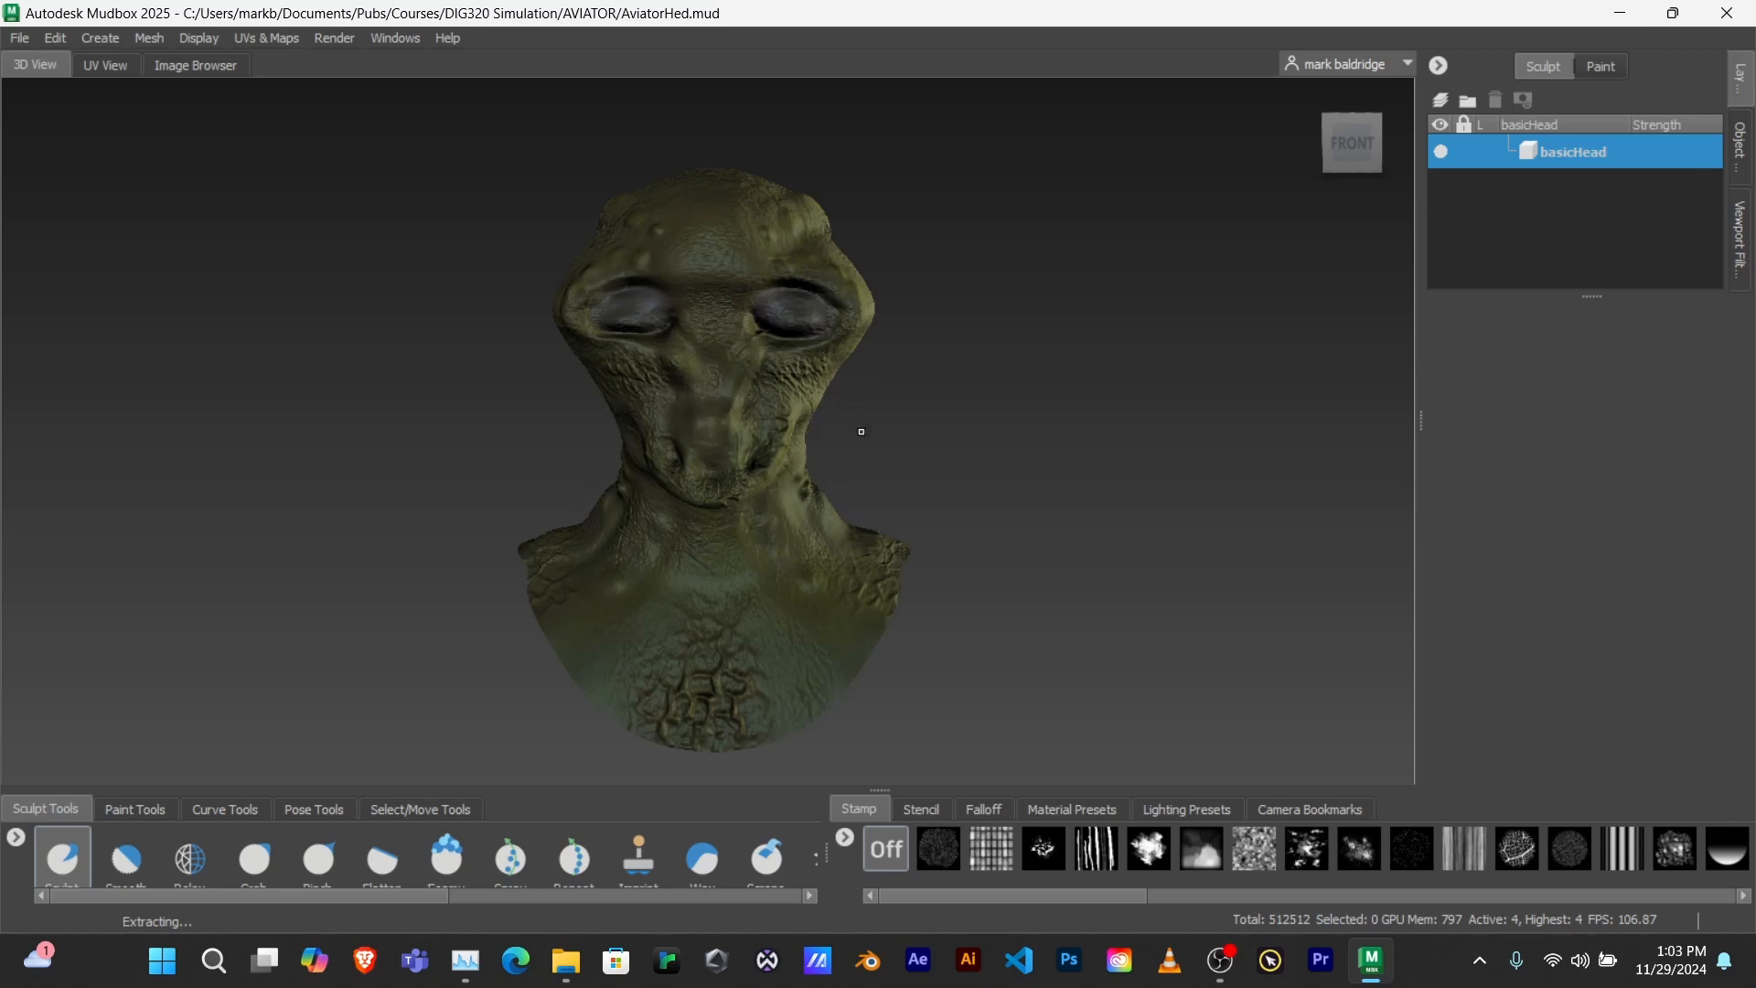
- Step the head mesh down to subdivision level 0
key(3)
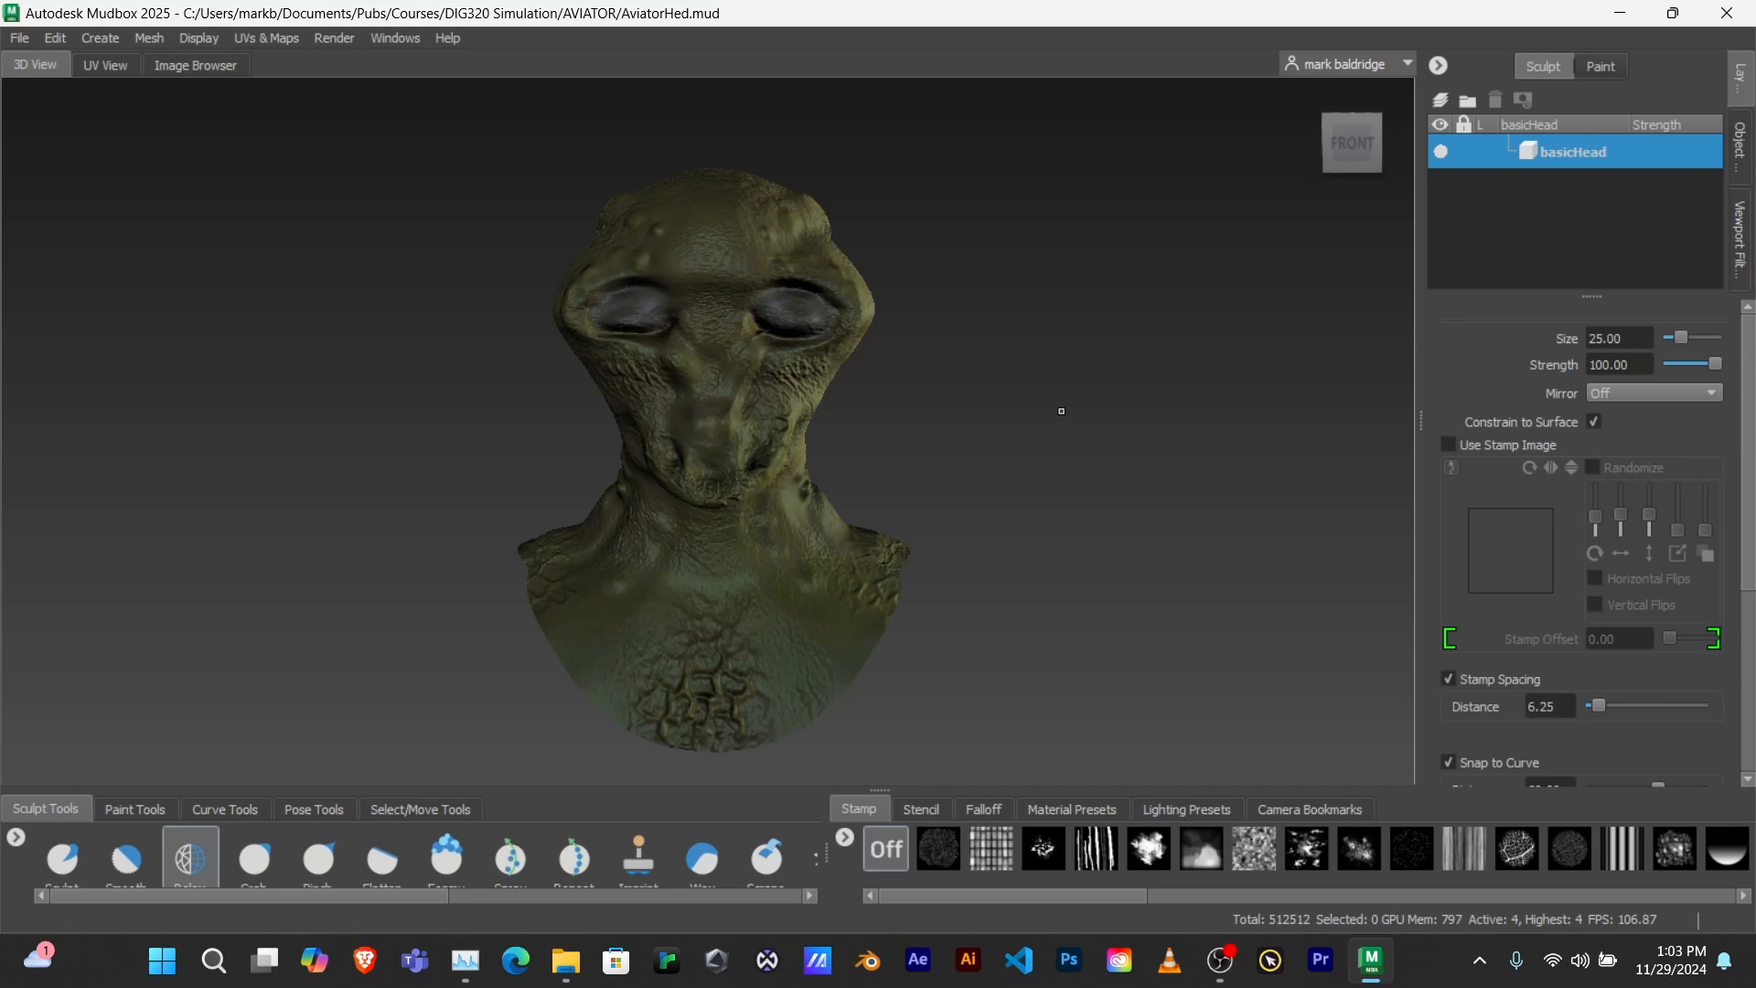
key(Page_Down)
key(Page_Down)
key(Page_Down)
key(Page_Down)
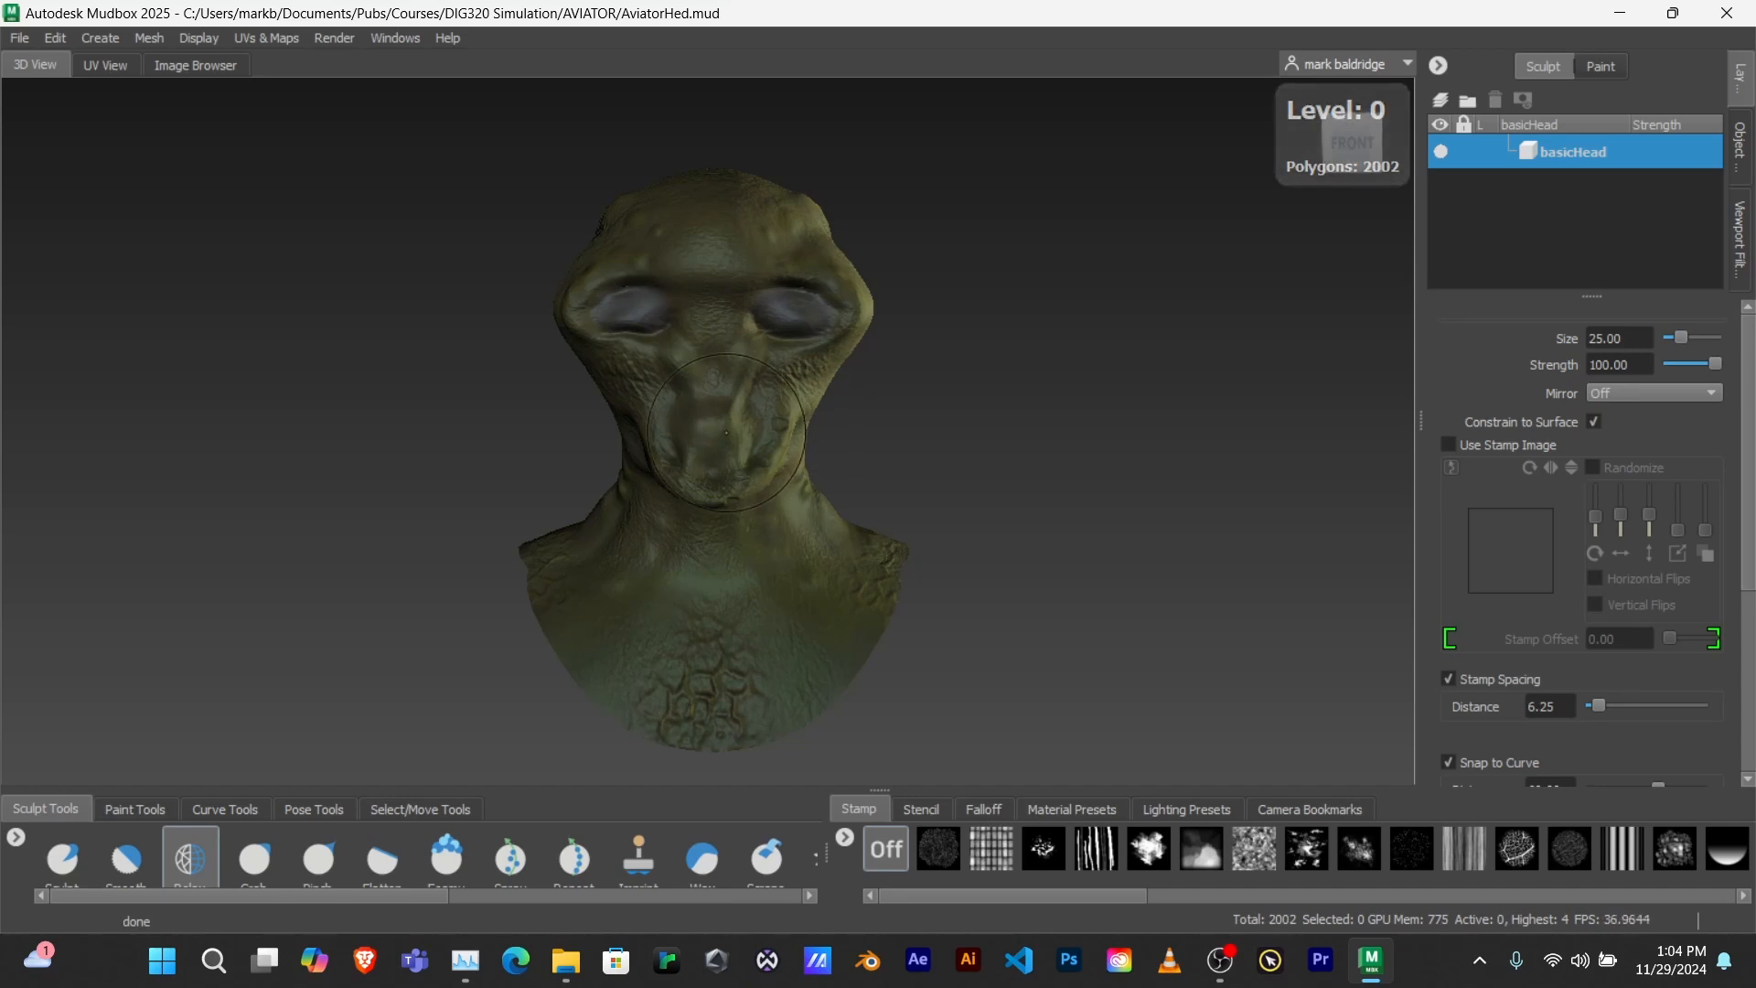
- Toggle the Normal Map paint layer group's visibility to compare the head with and without it, leaving it hidden
click(1602, 66)
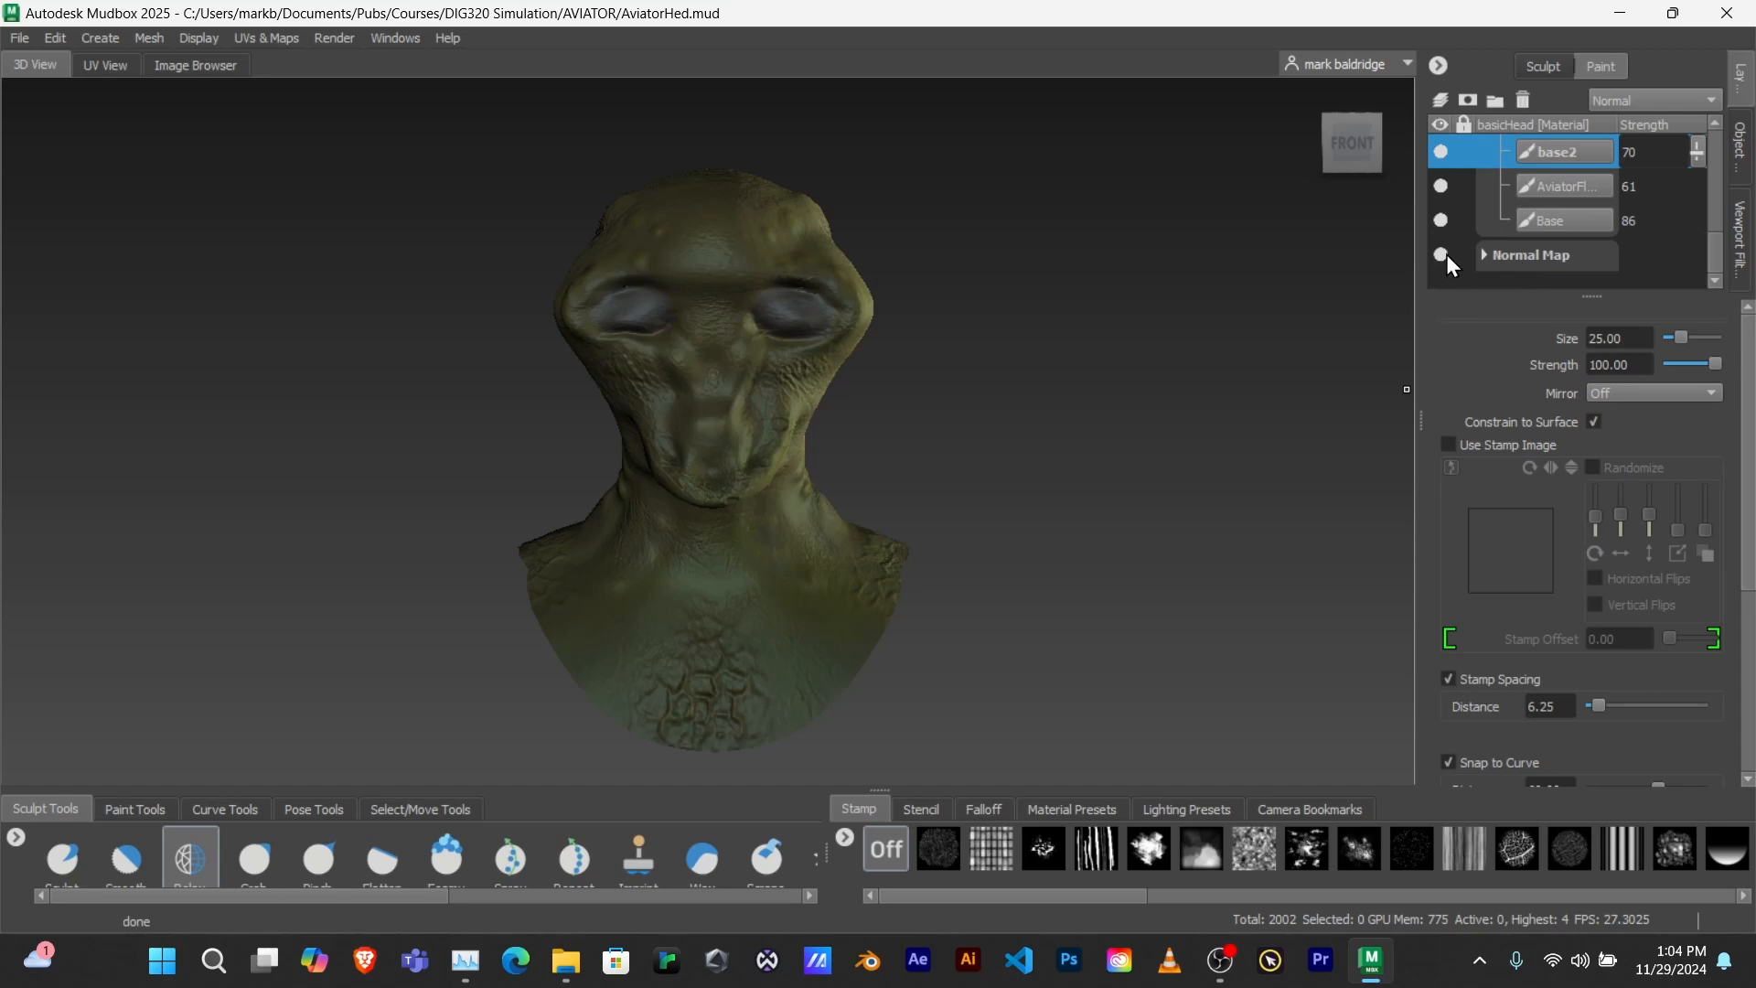
click(1443, 255)
click(1441, 254)
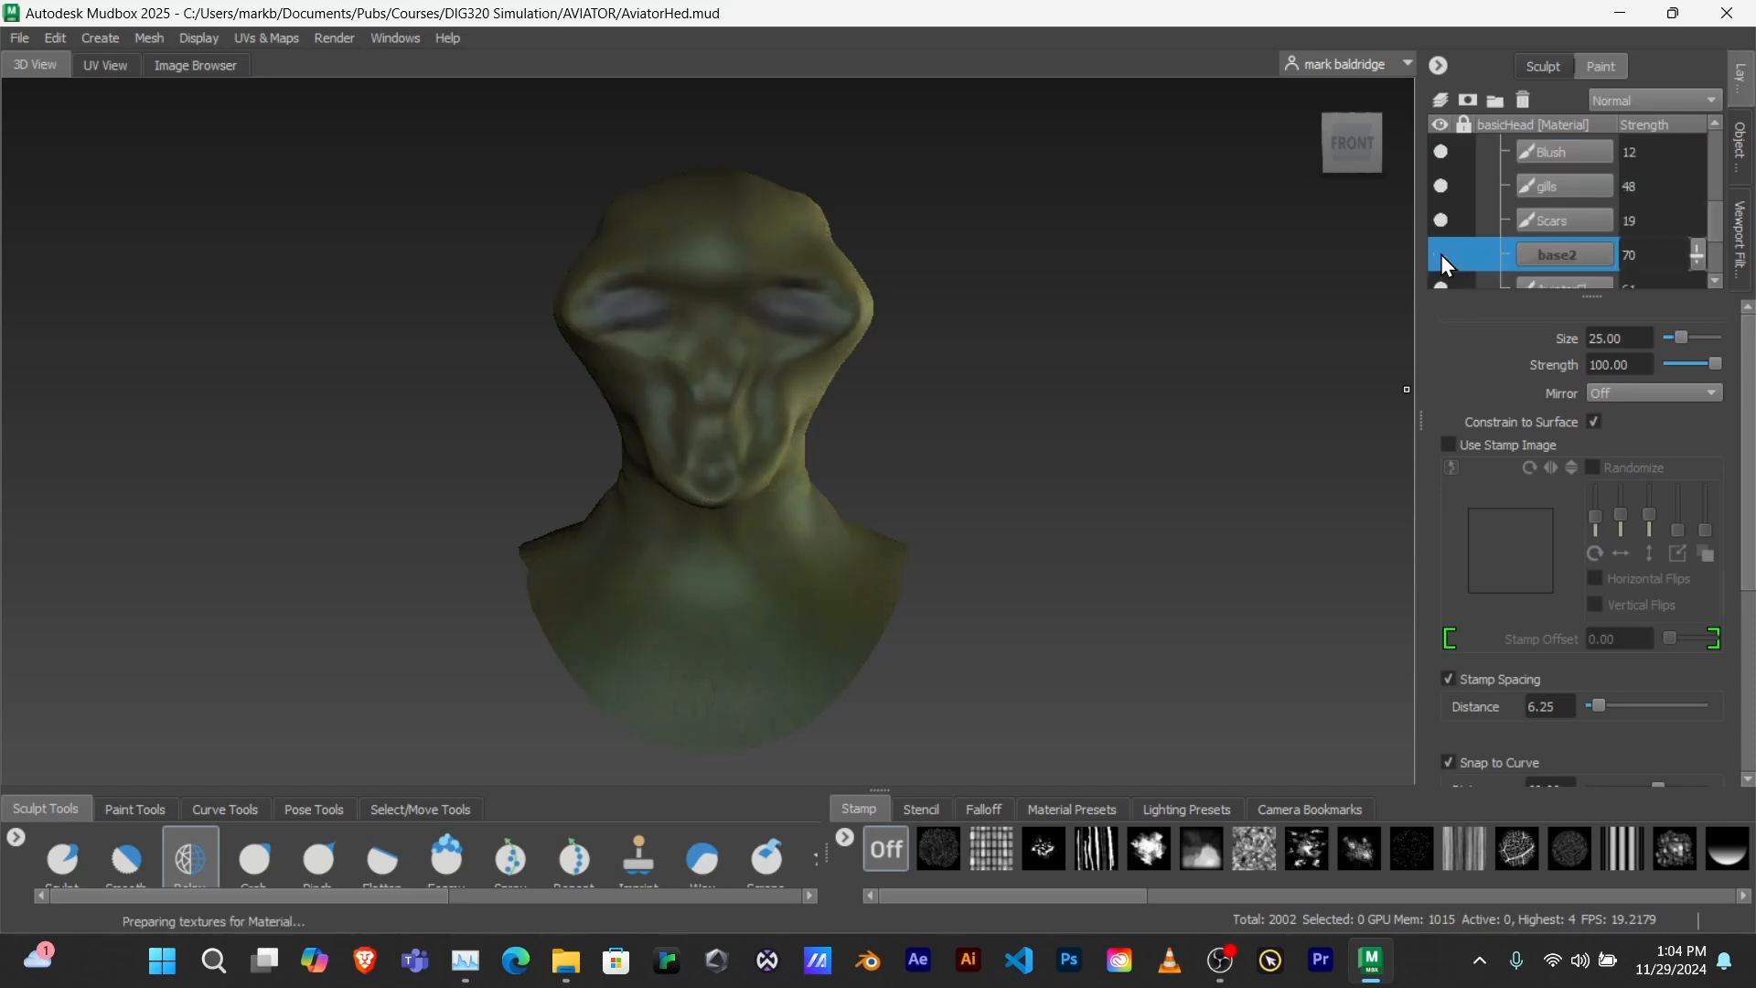
click(1442, 253)
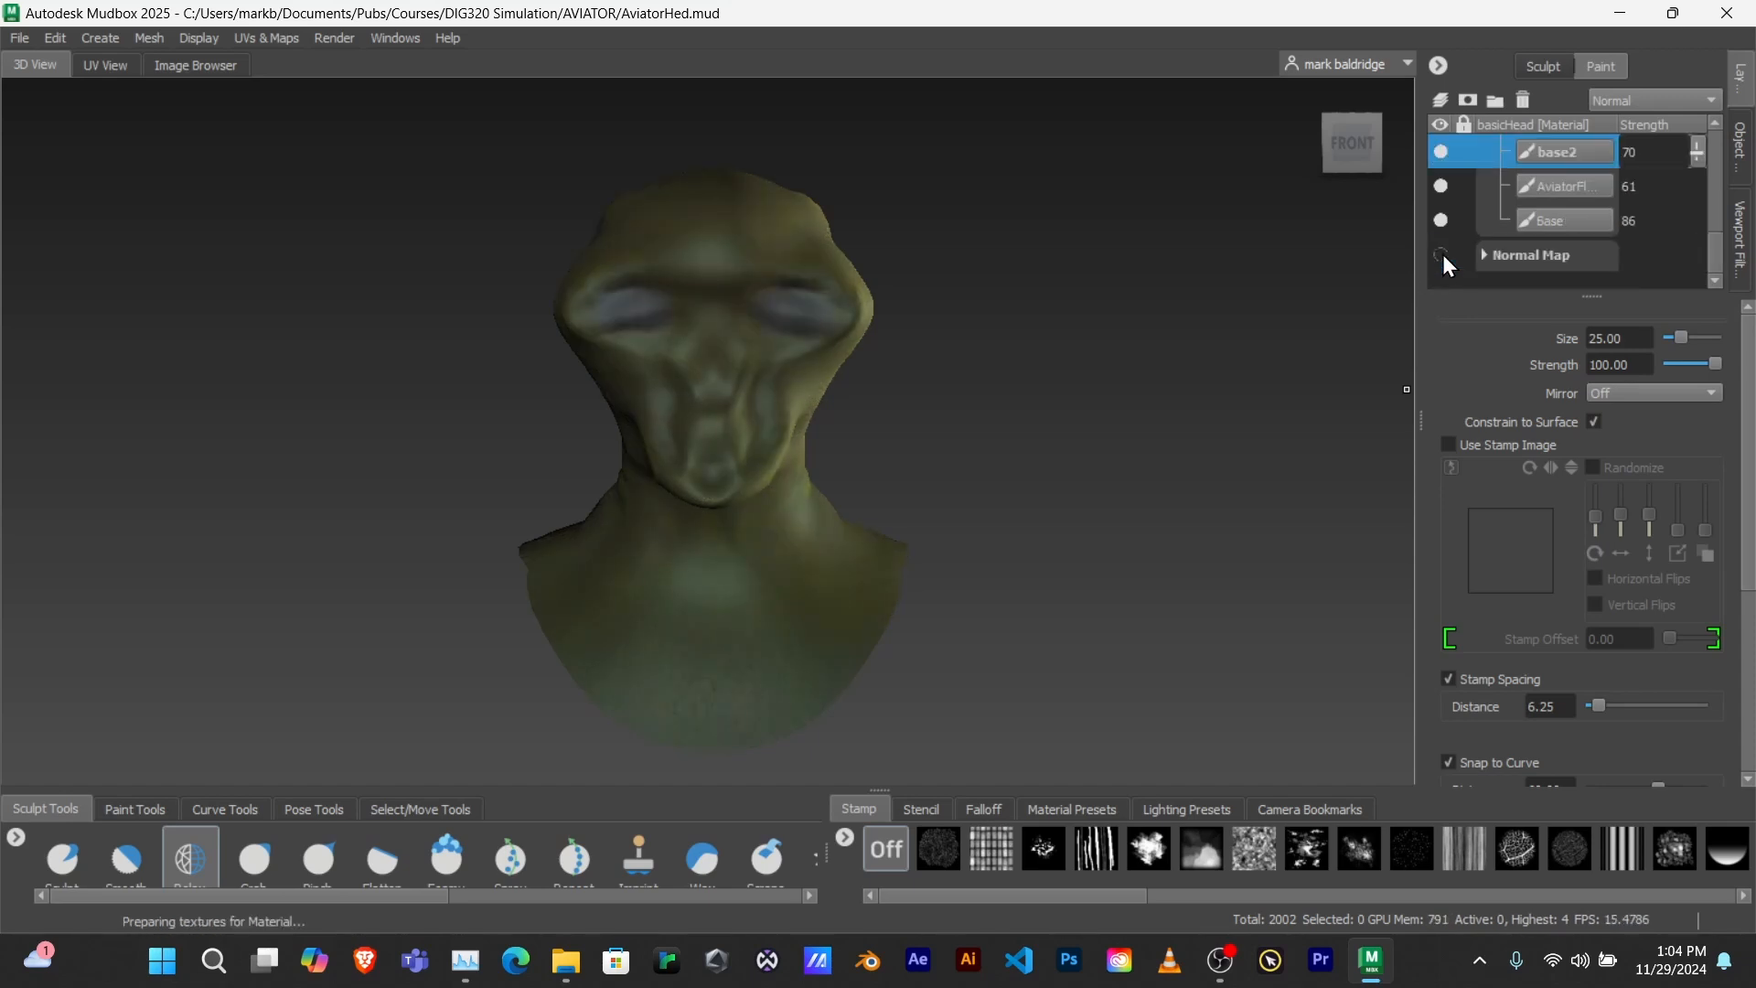
scroll(1444, 270, down, 1)
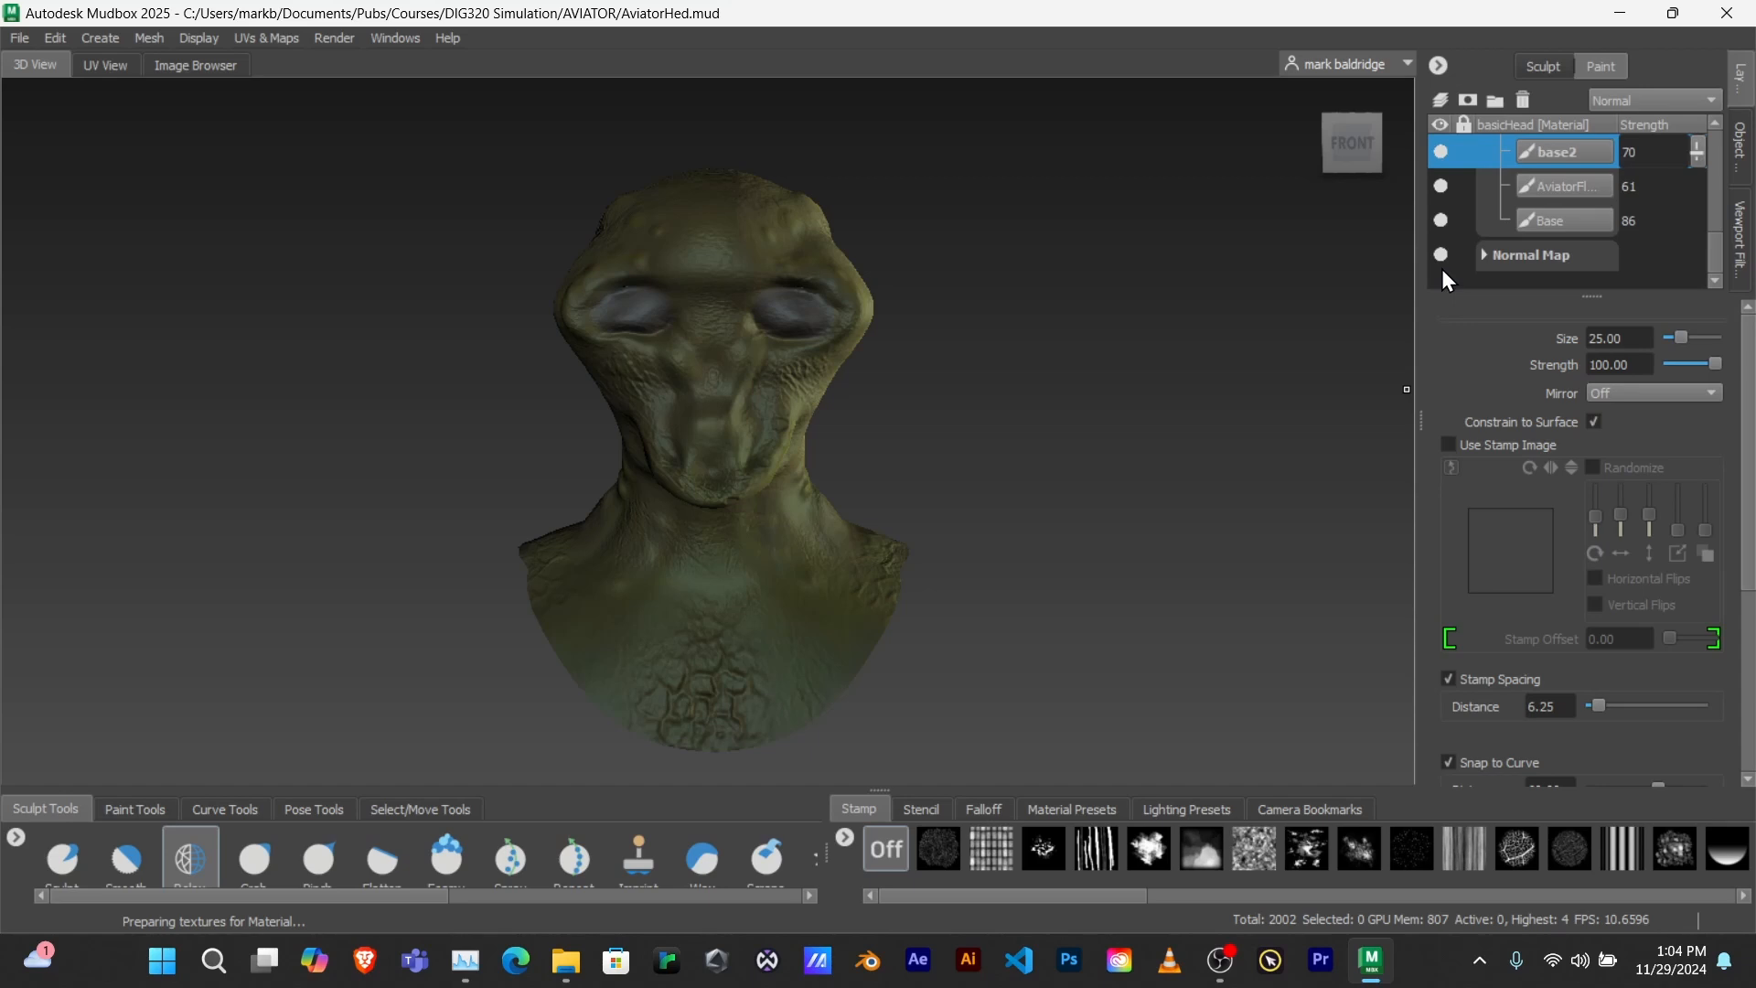
scroll(1442, 263, up, 1)
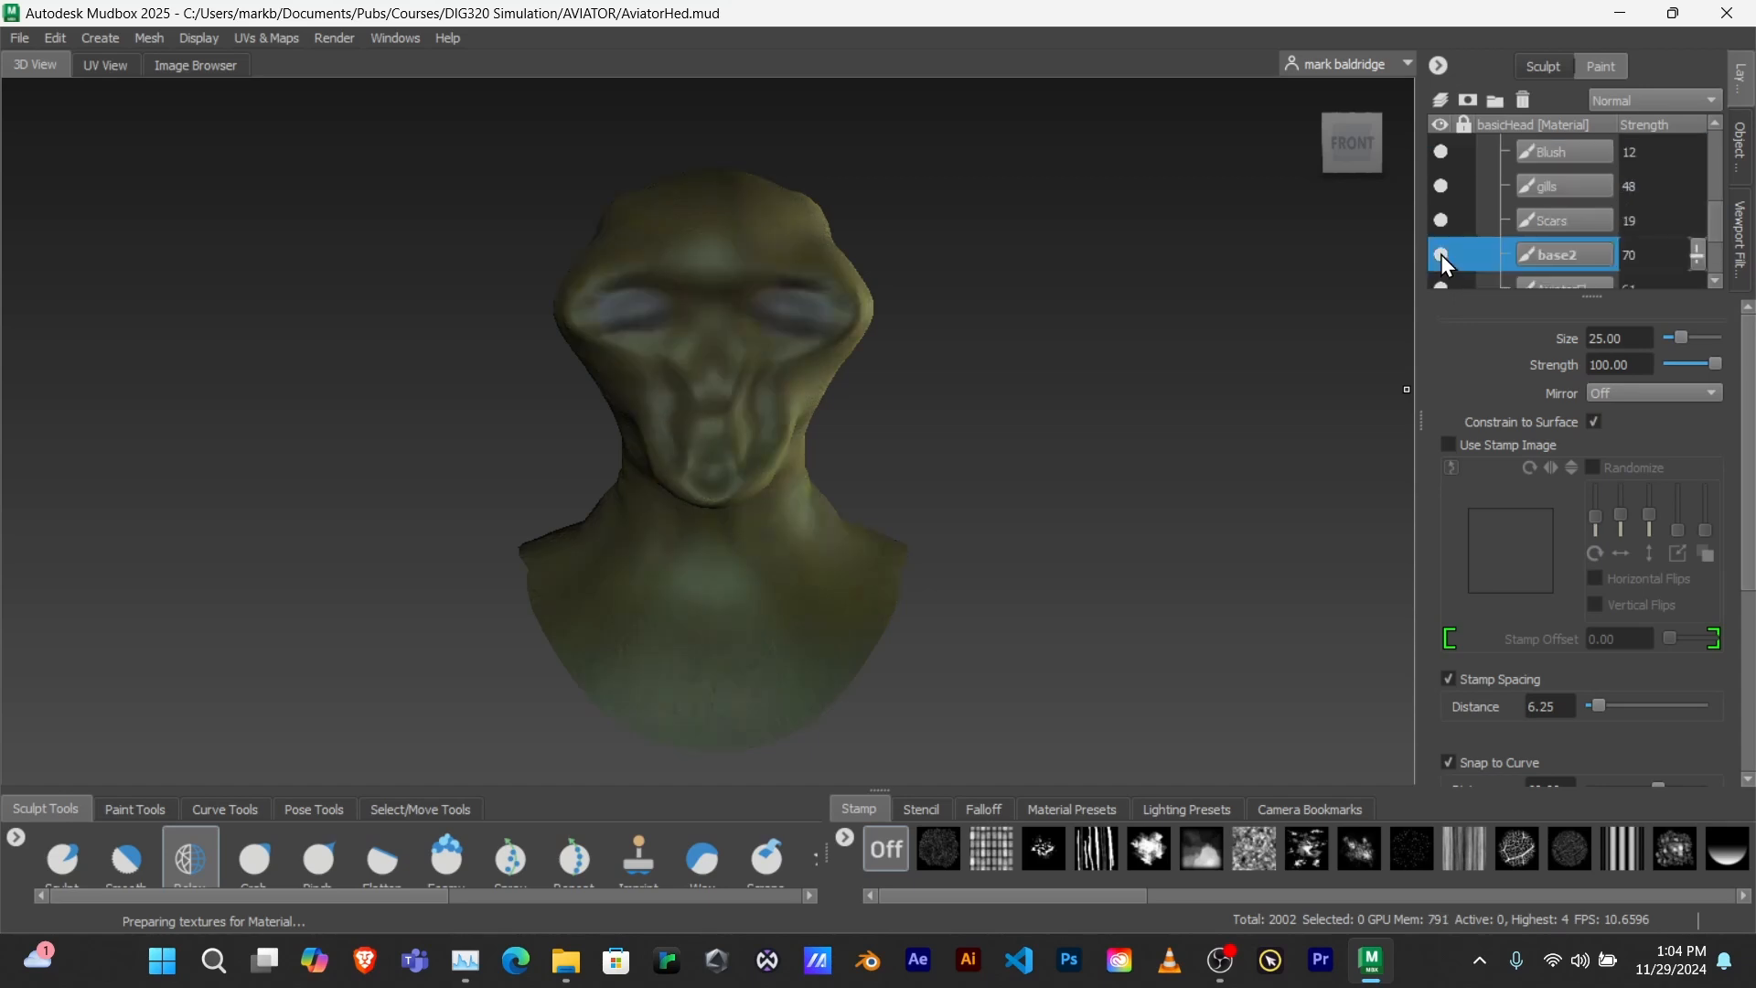
scroll(1447, 265, down, 1)
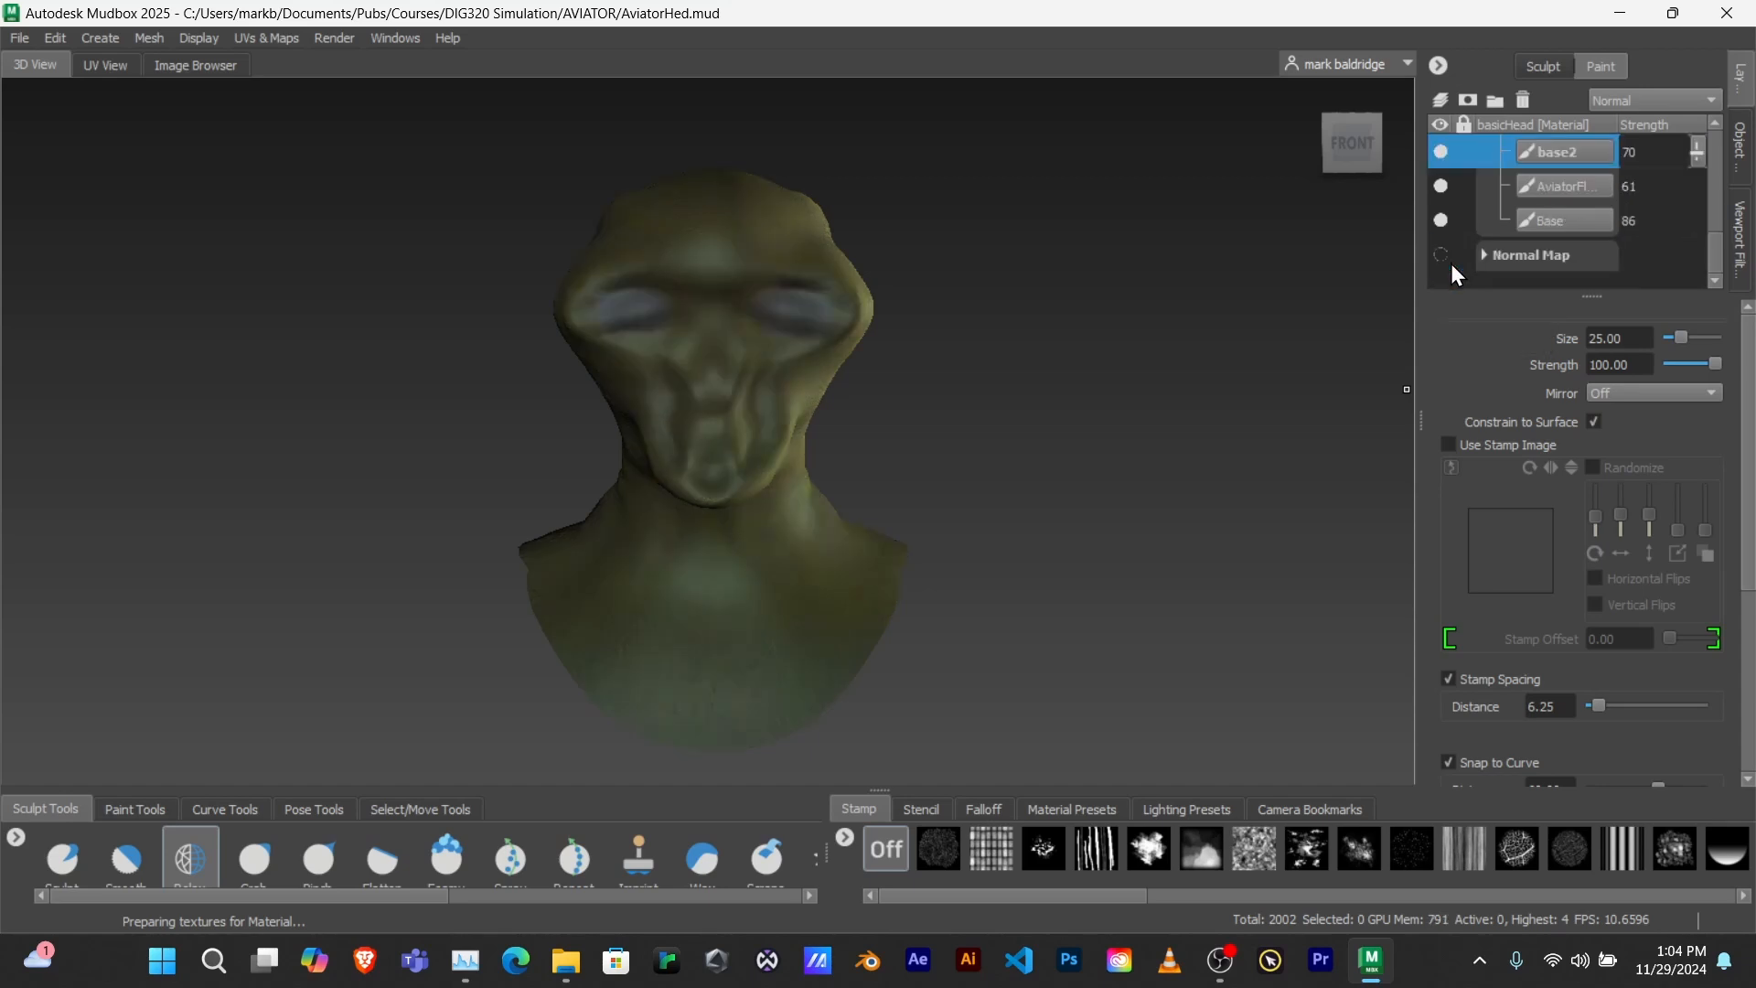
scroll(1442, 256, up, 1)
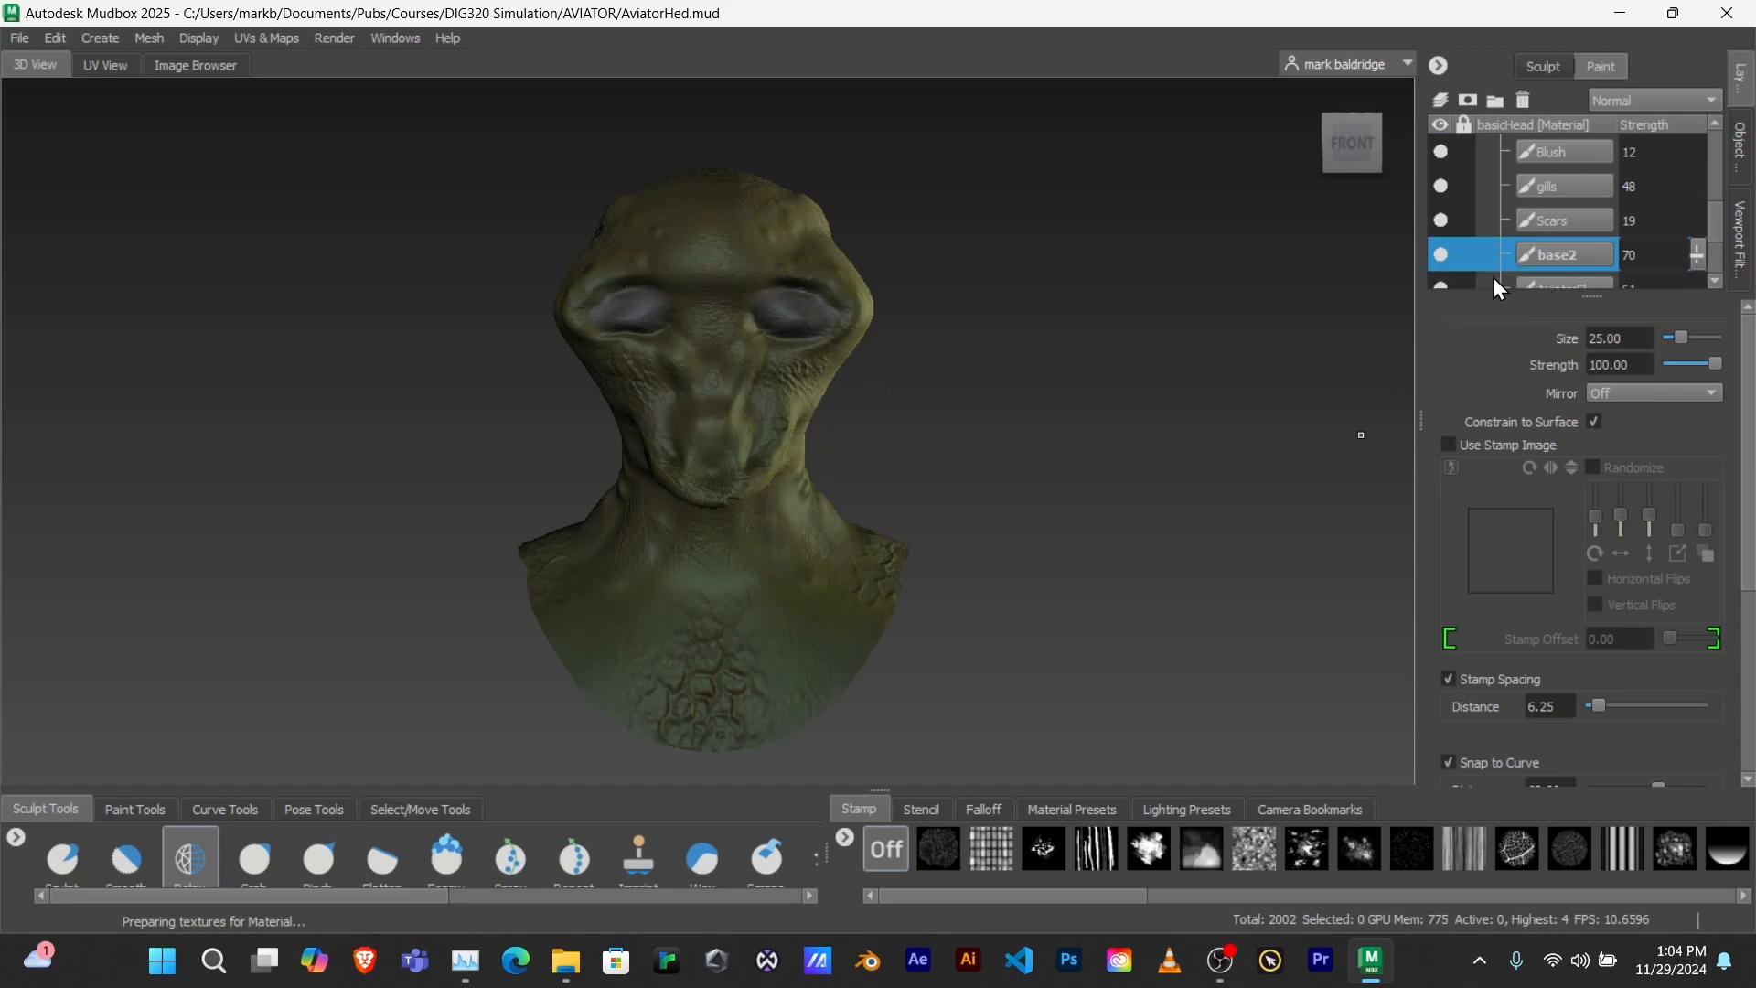
scroll(1555, 263, down, 1)
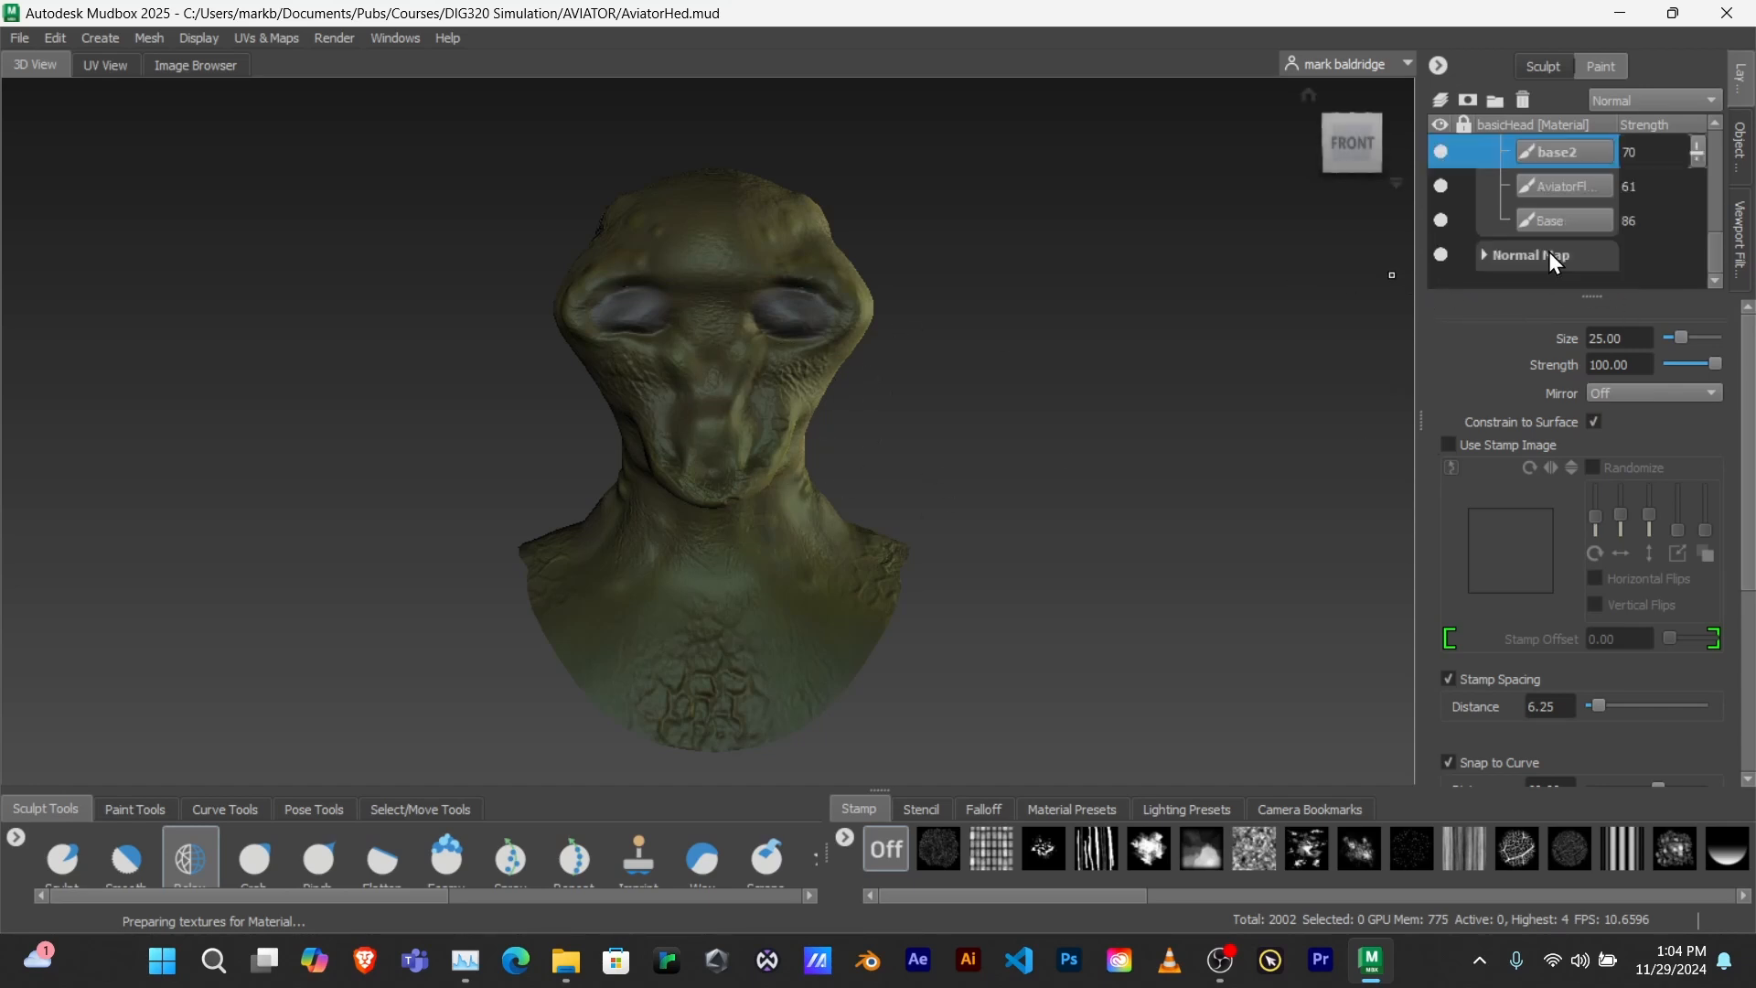
click(1441, 254)
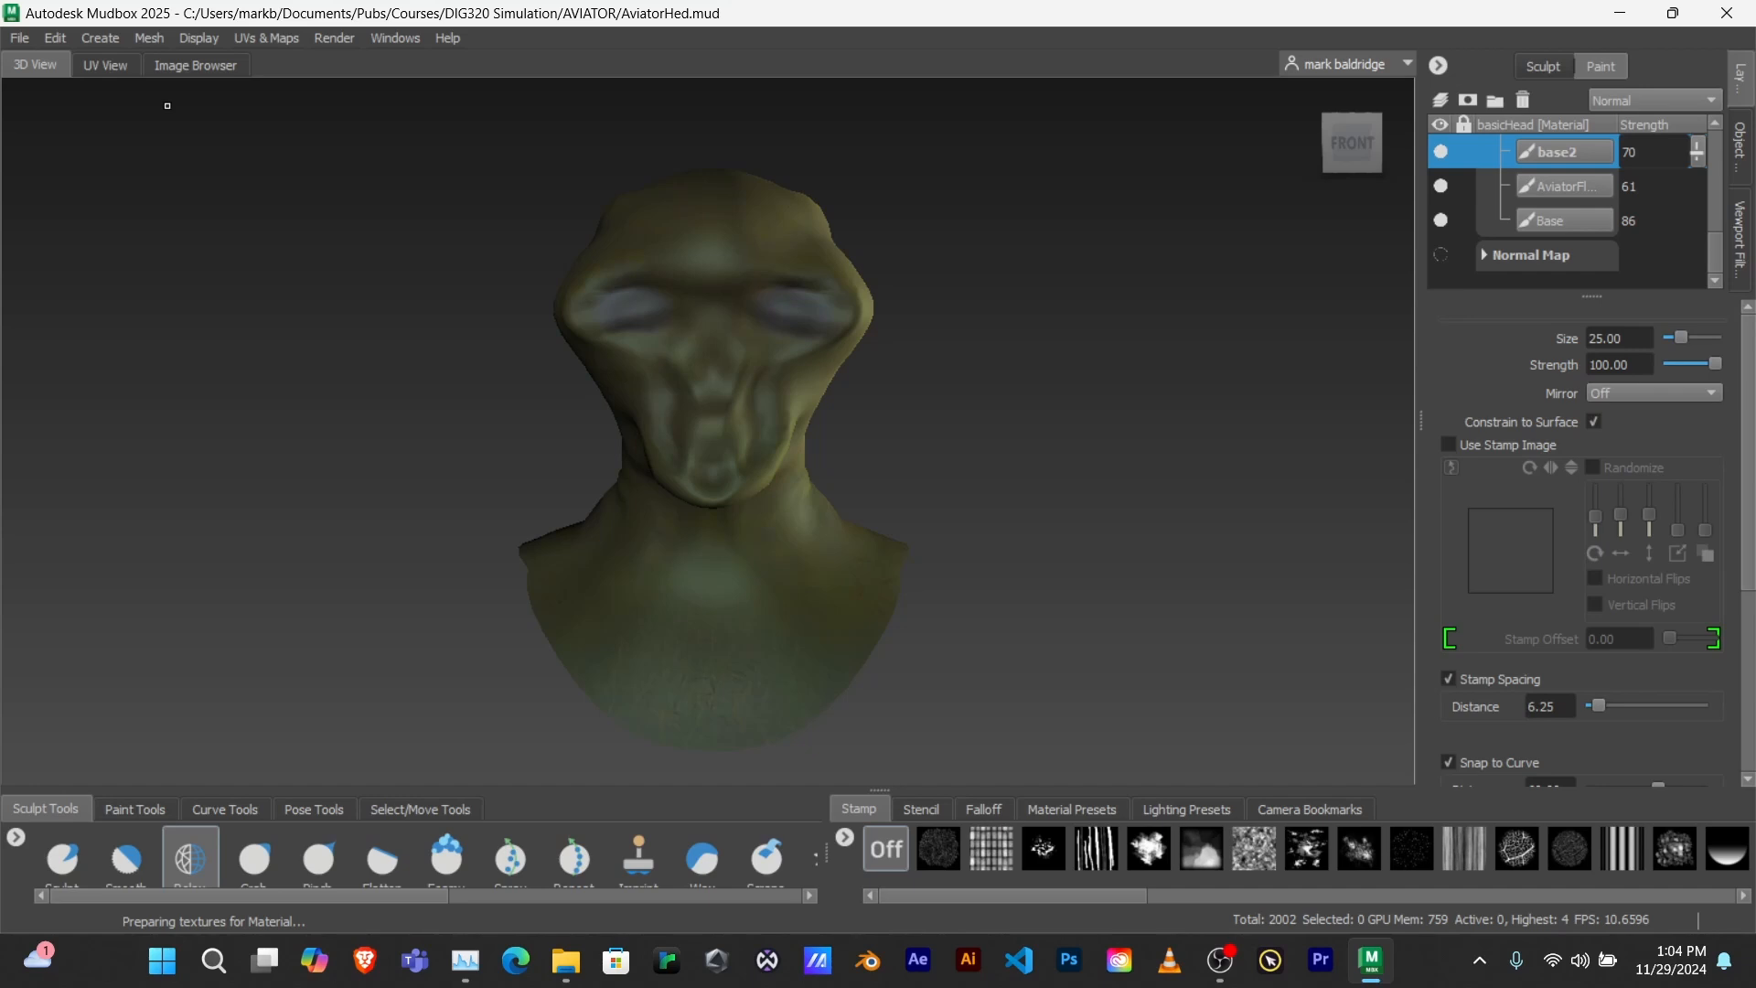
- Reopen My Extraction Operation 4 and make it generate a Displacement Map instead of the Normal Map
click(286, 41)
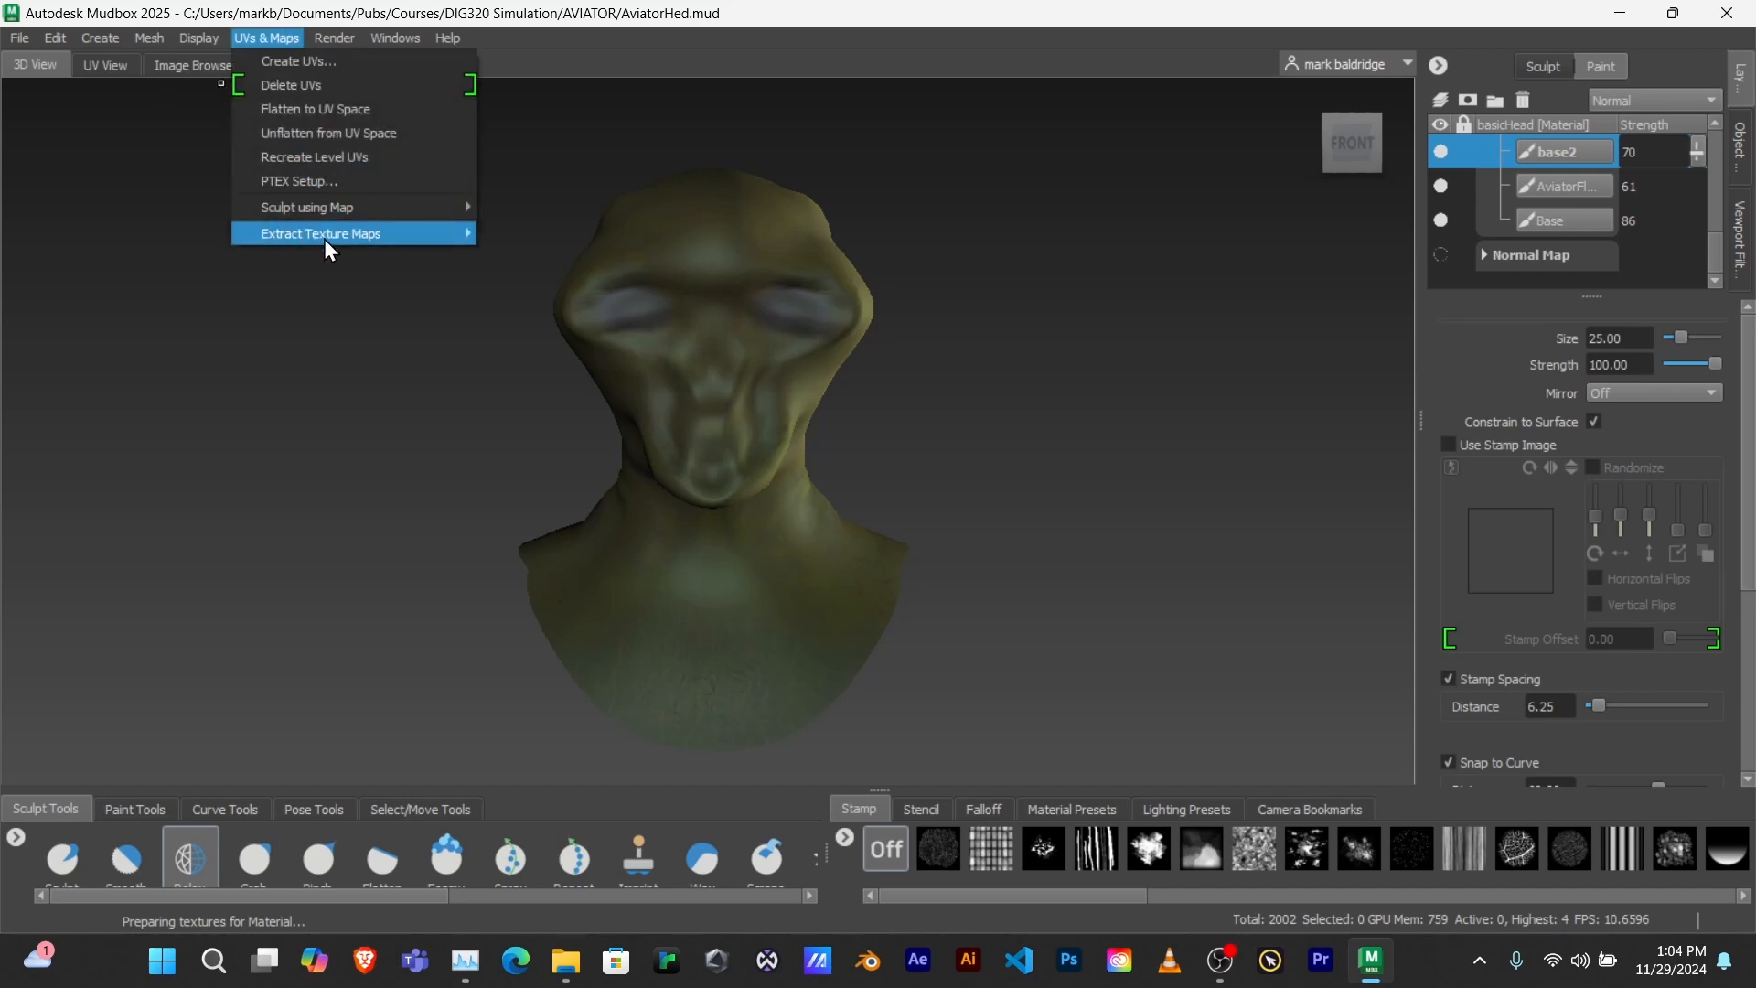
mouse_move(326, 239)
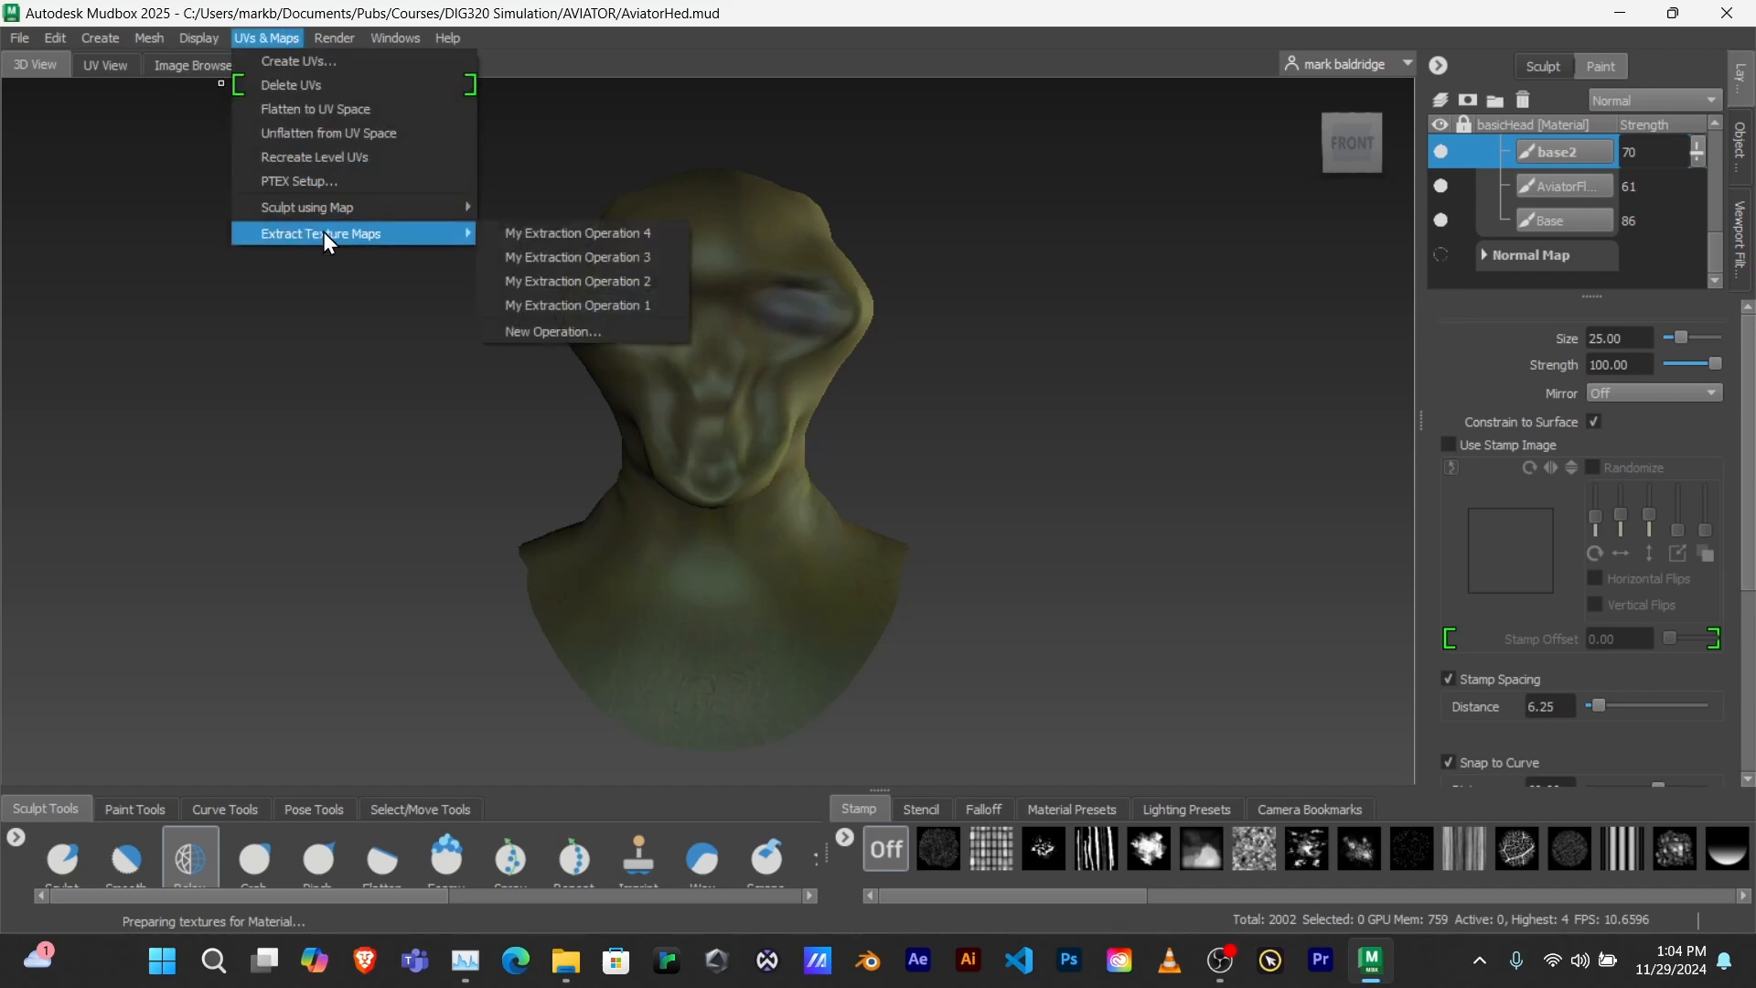
click(553, 236)
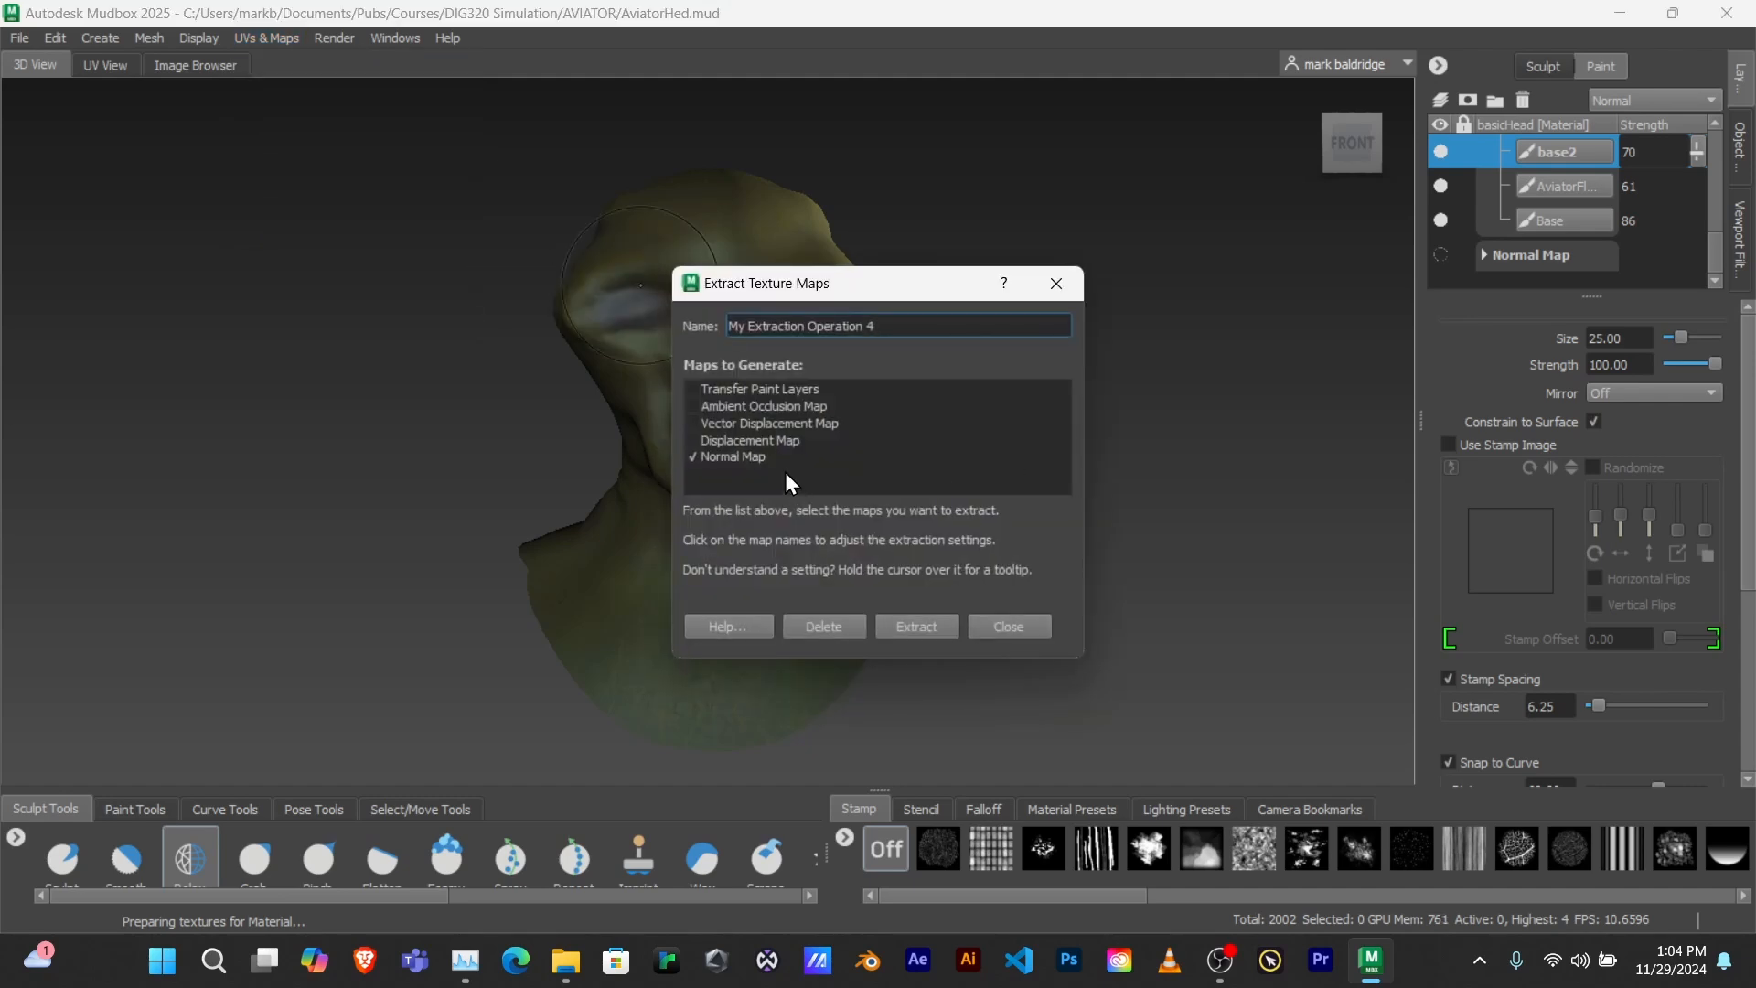
click(693, 455)
click(707, 441)
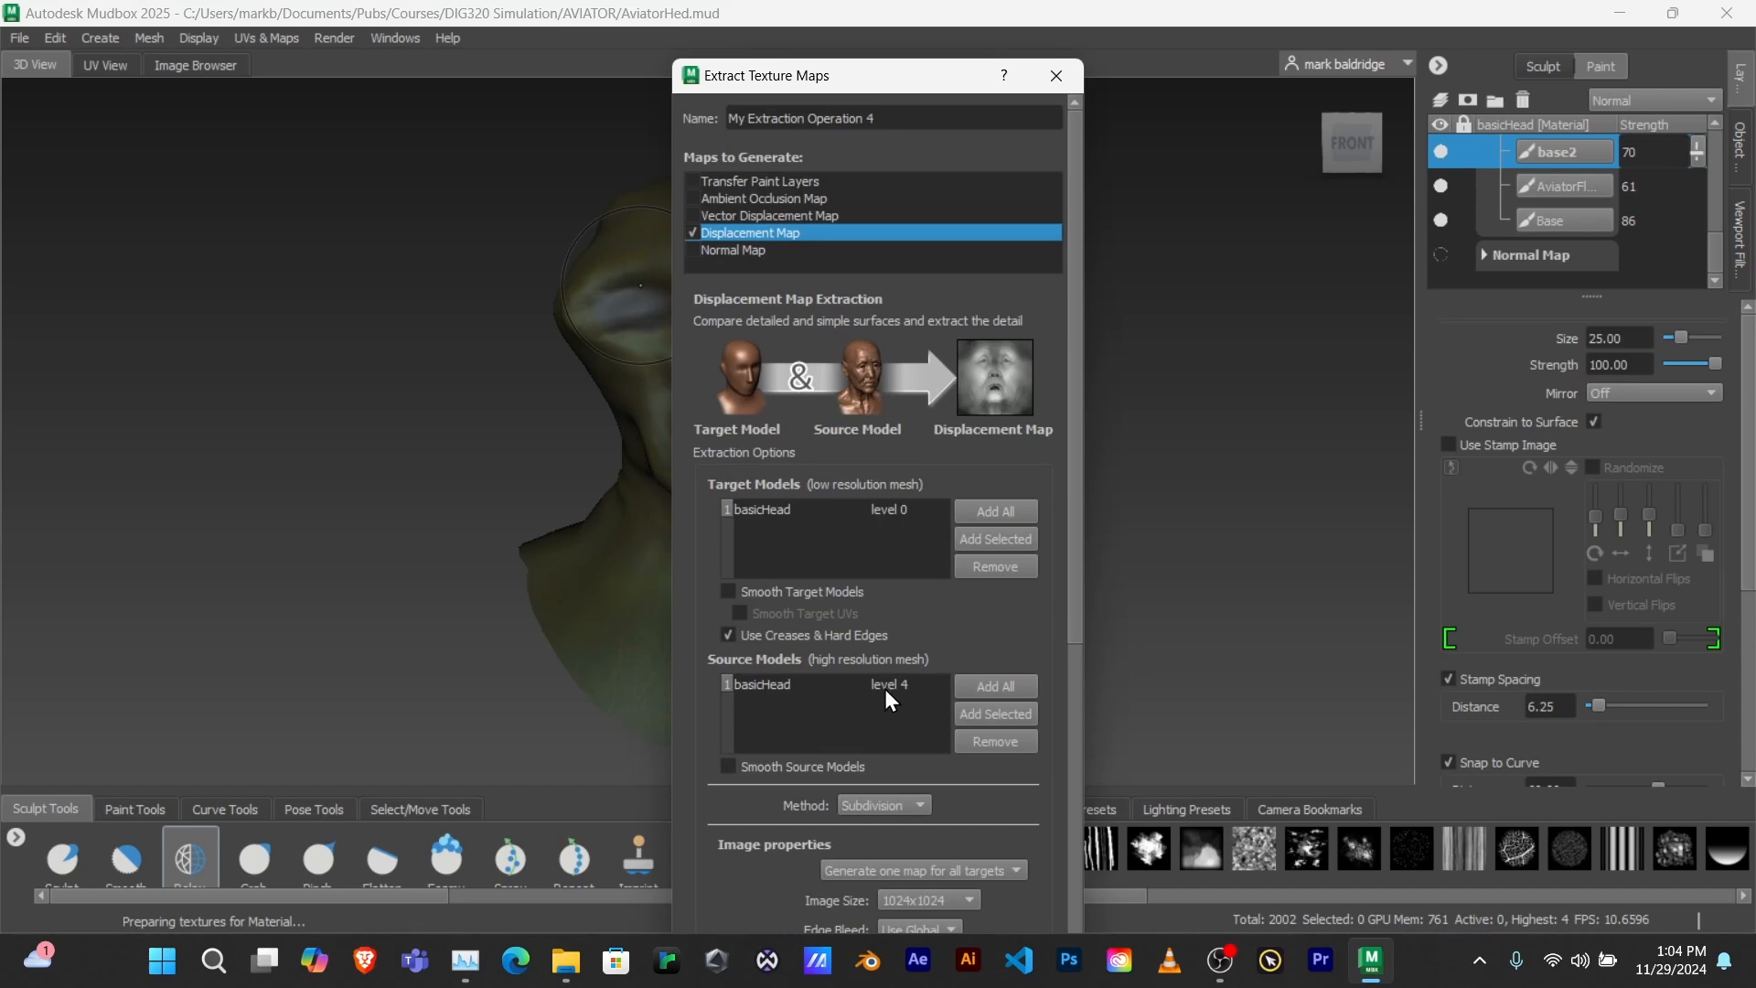
scroll(869, 510, down, 5)
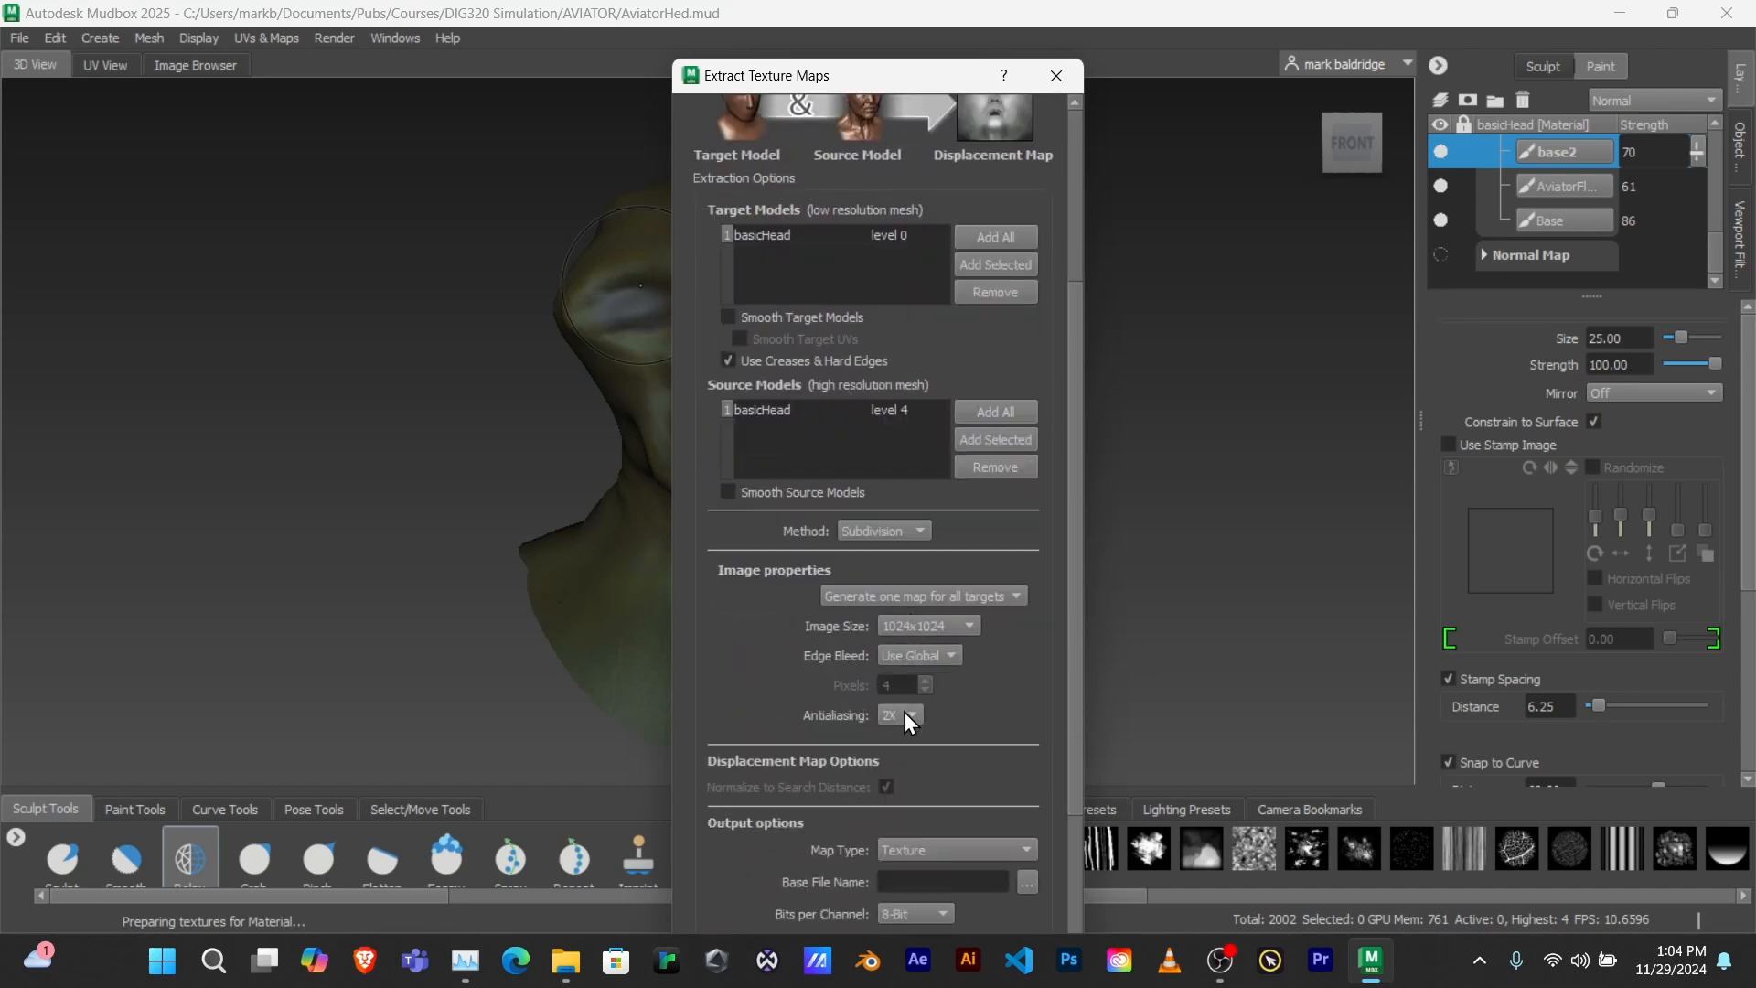
scroll(805, 668, down, 3)
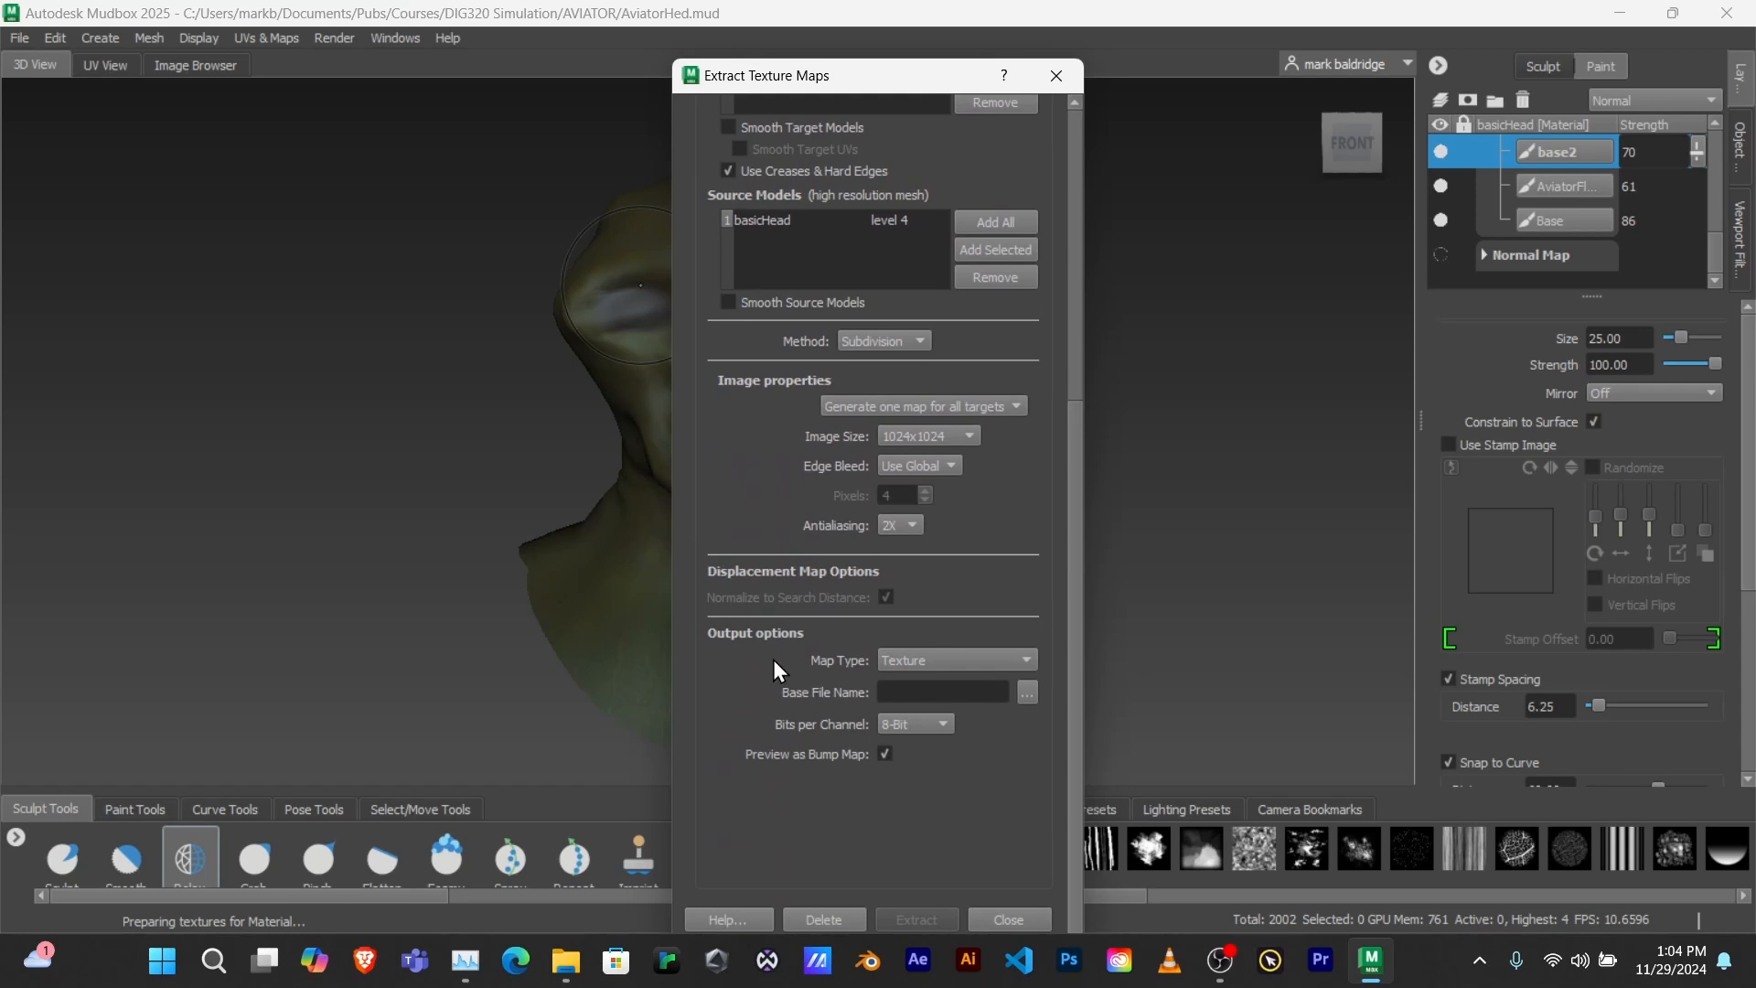
- Set the displacement map's output file to bump, an 8-bit RGBA PNG in the sourceimages folder, and extract it
click(1027, 694)
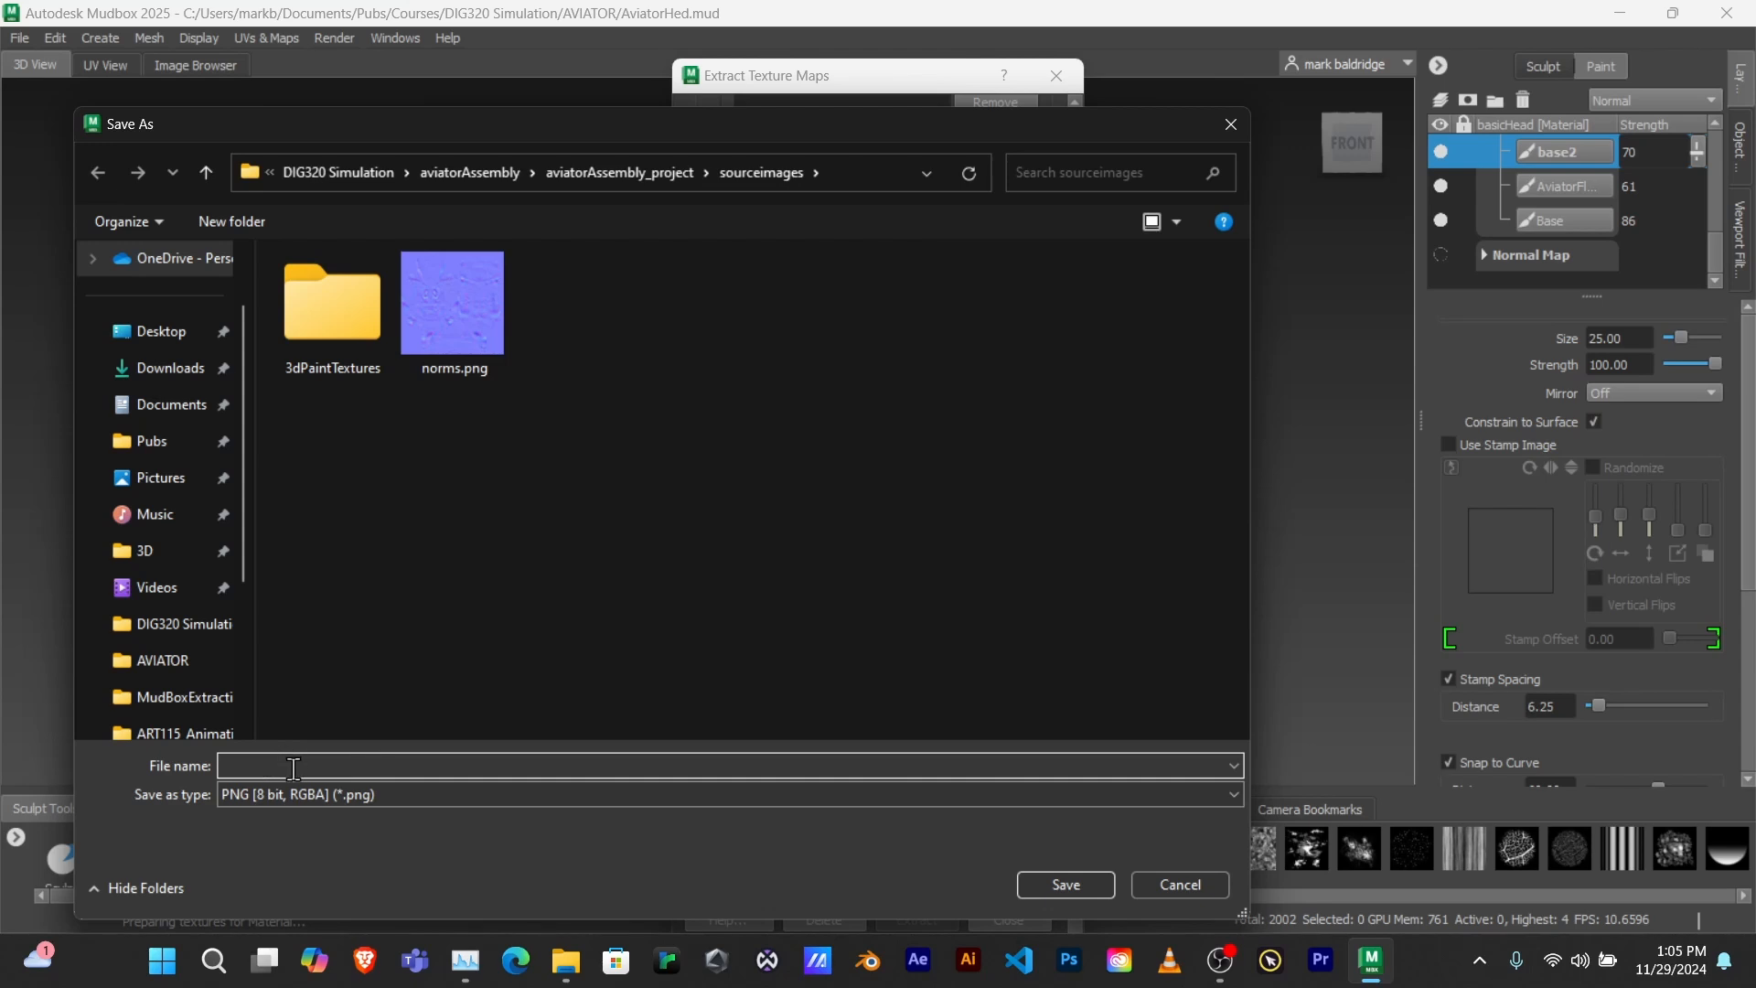
text(bump)
click(1081, 882)
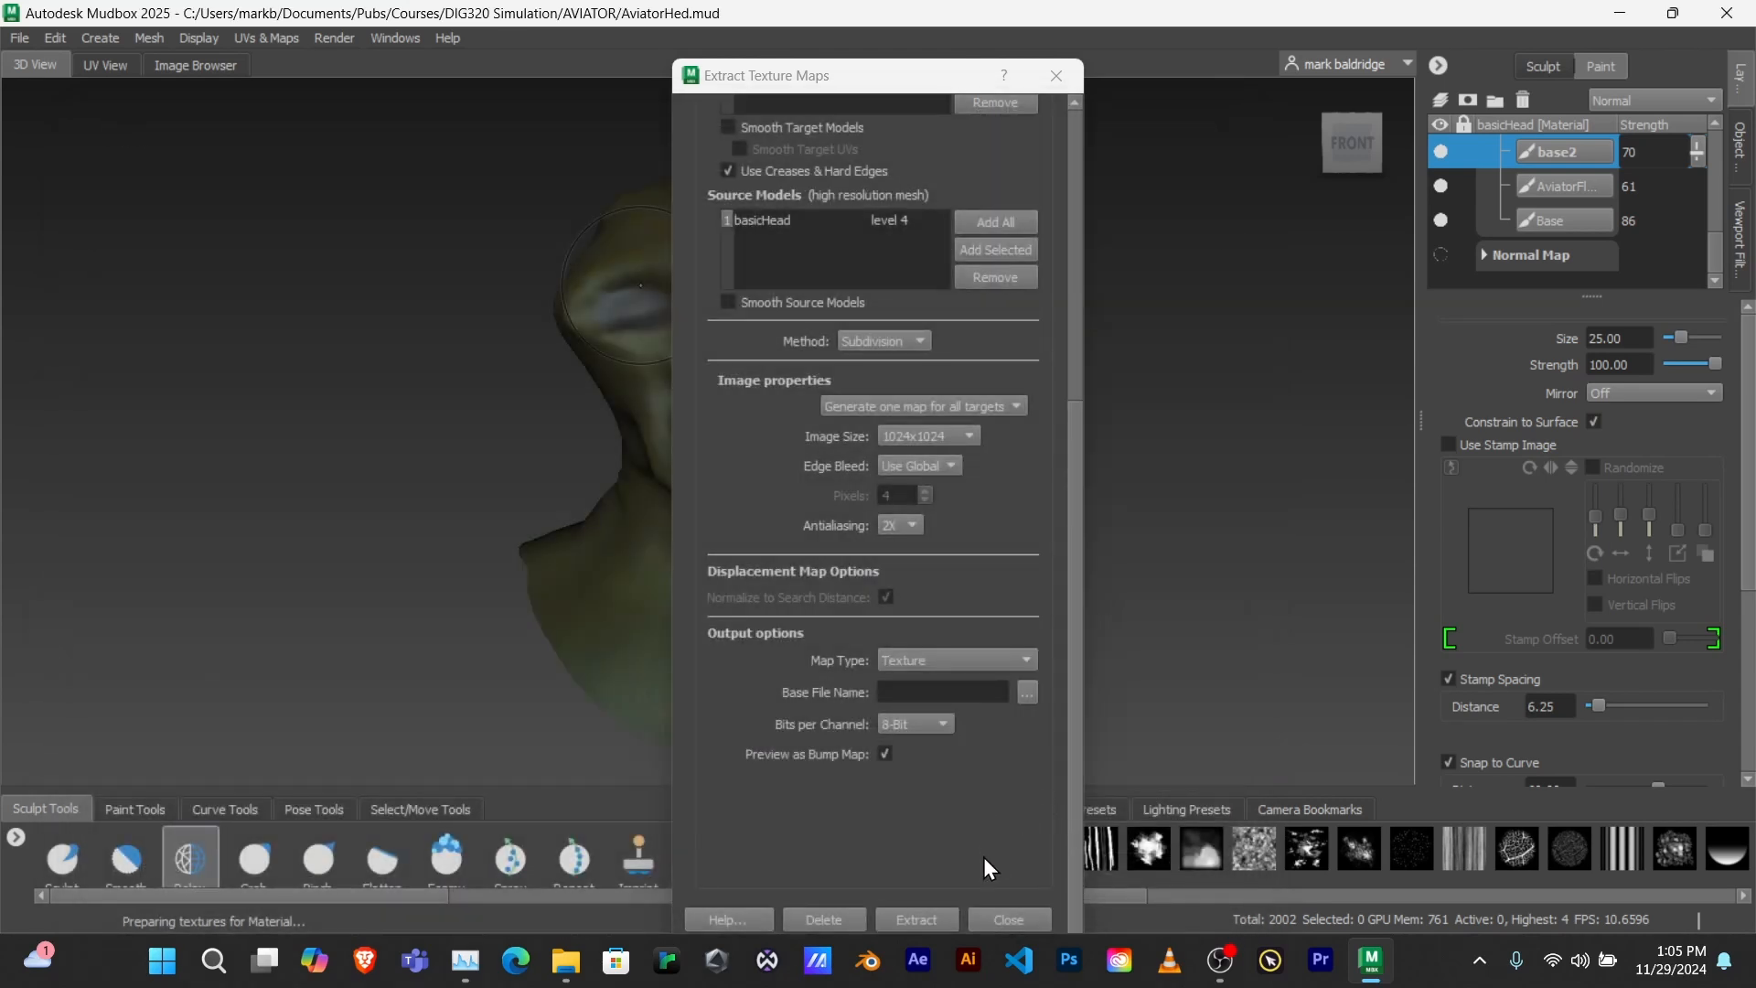
click(915, 917)
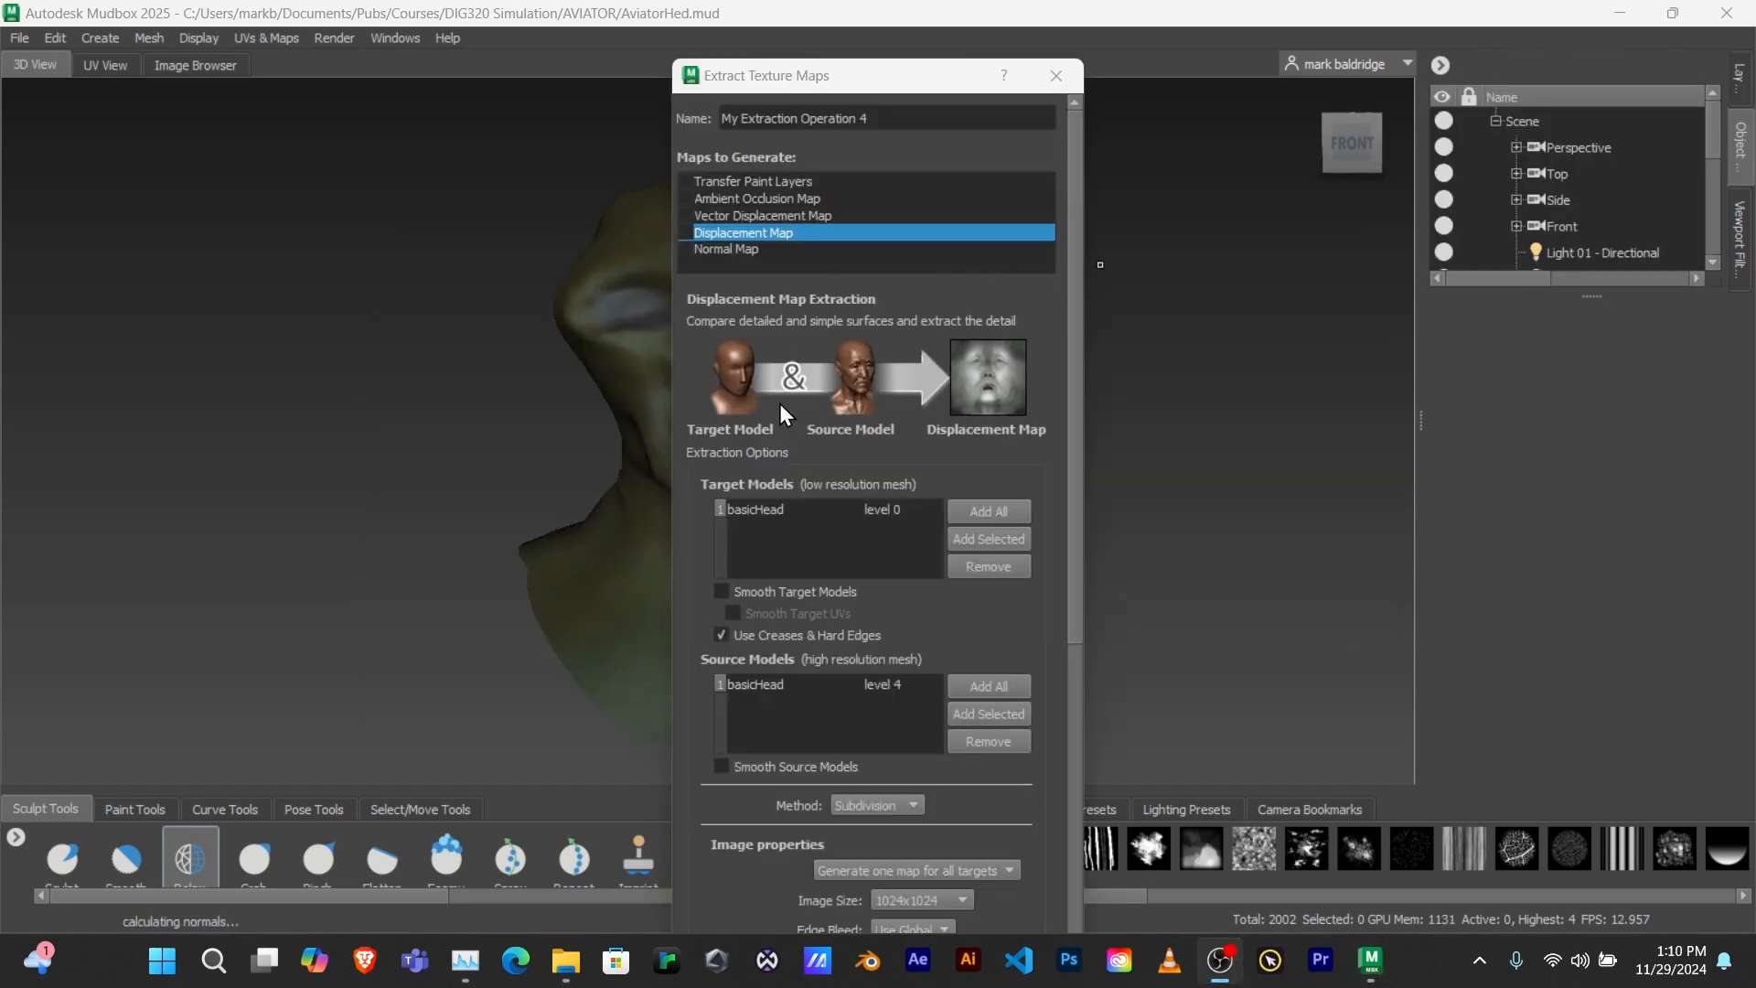
- Make the extraction operation generate only a Vector Displacement Map, leaving the plain Displacement Map excluded
drag(937, 74, 1029, 37)
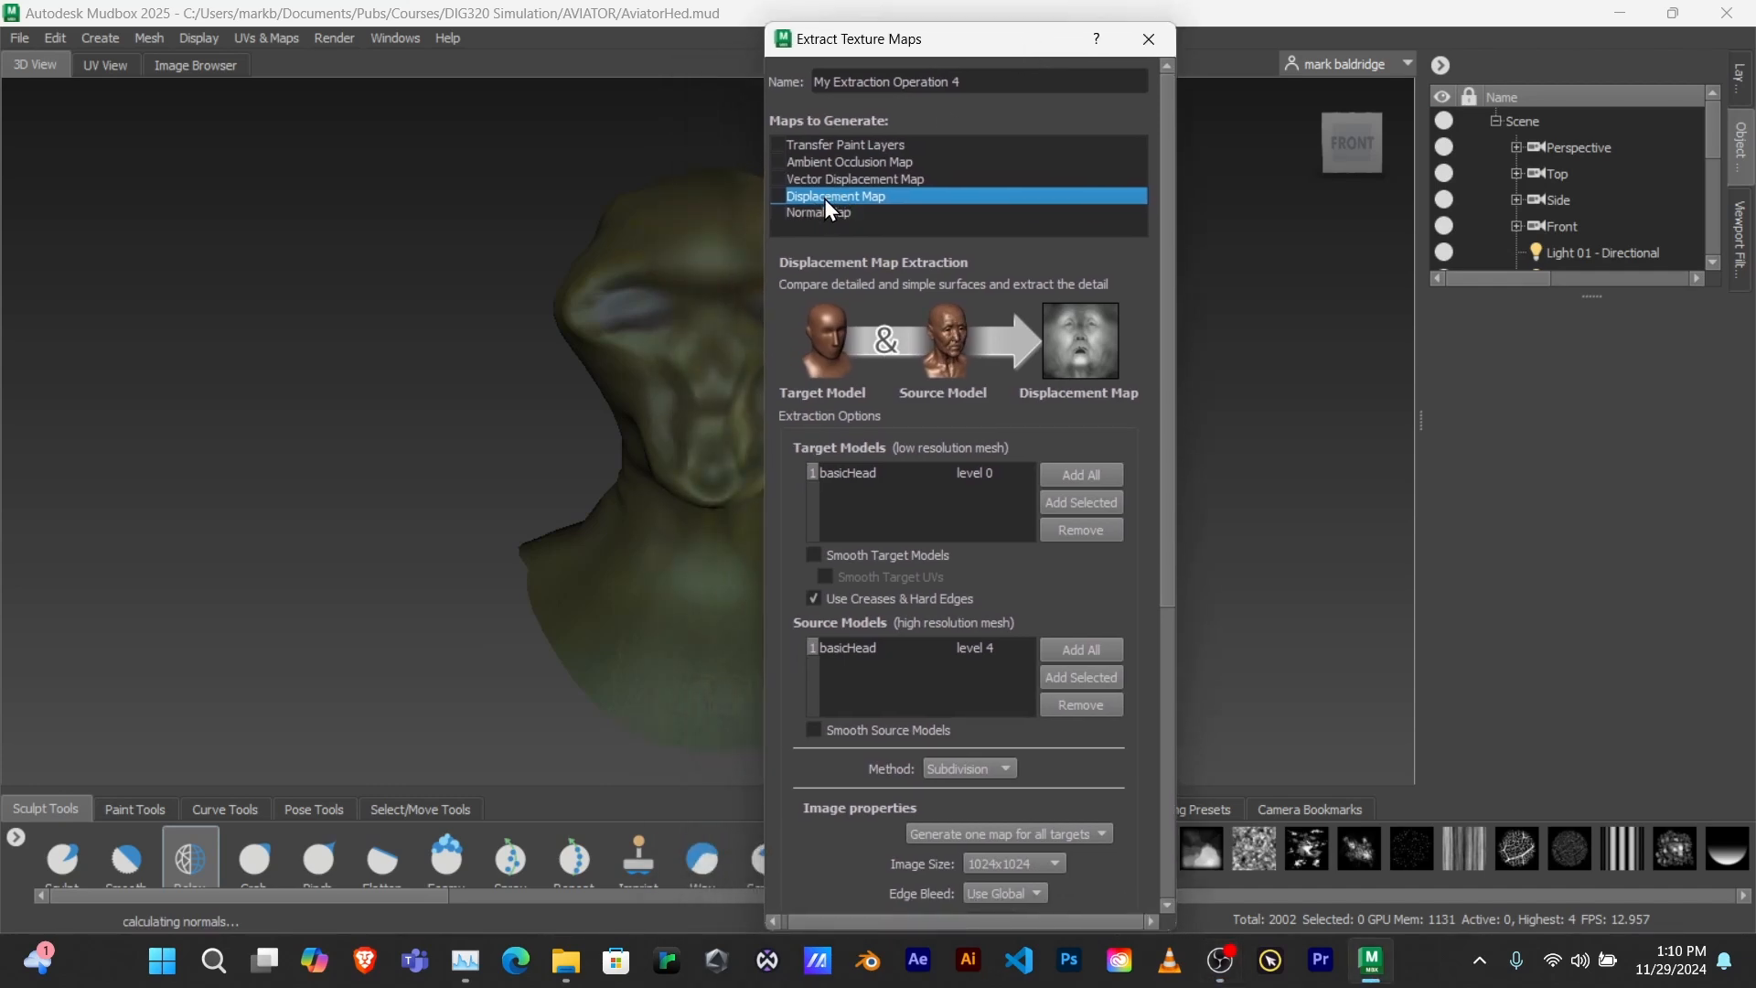
click(838, 179)
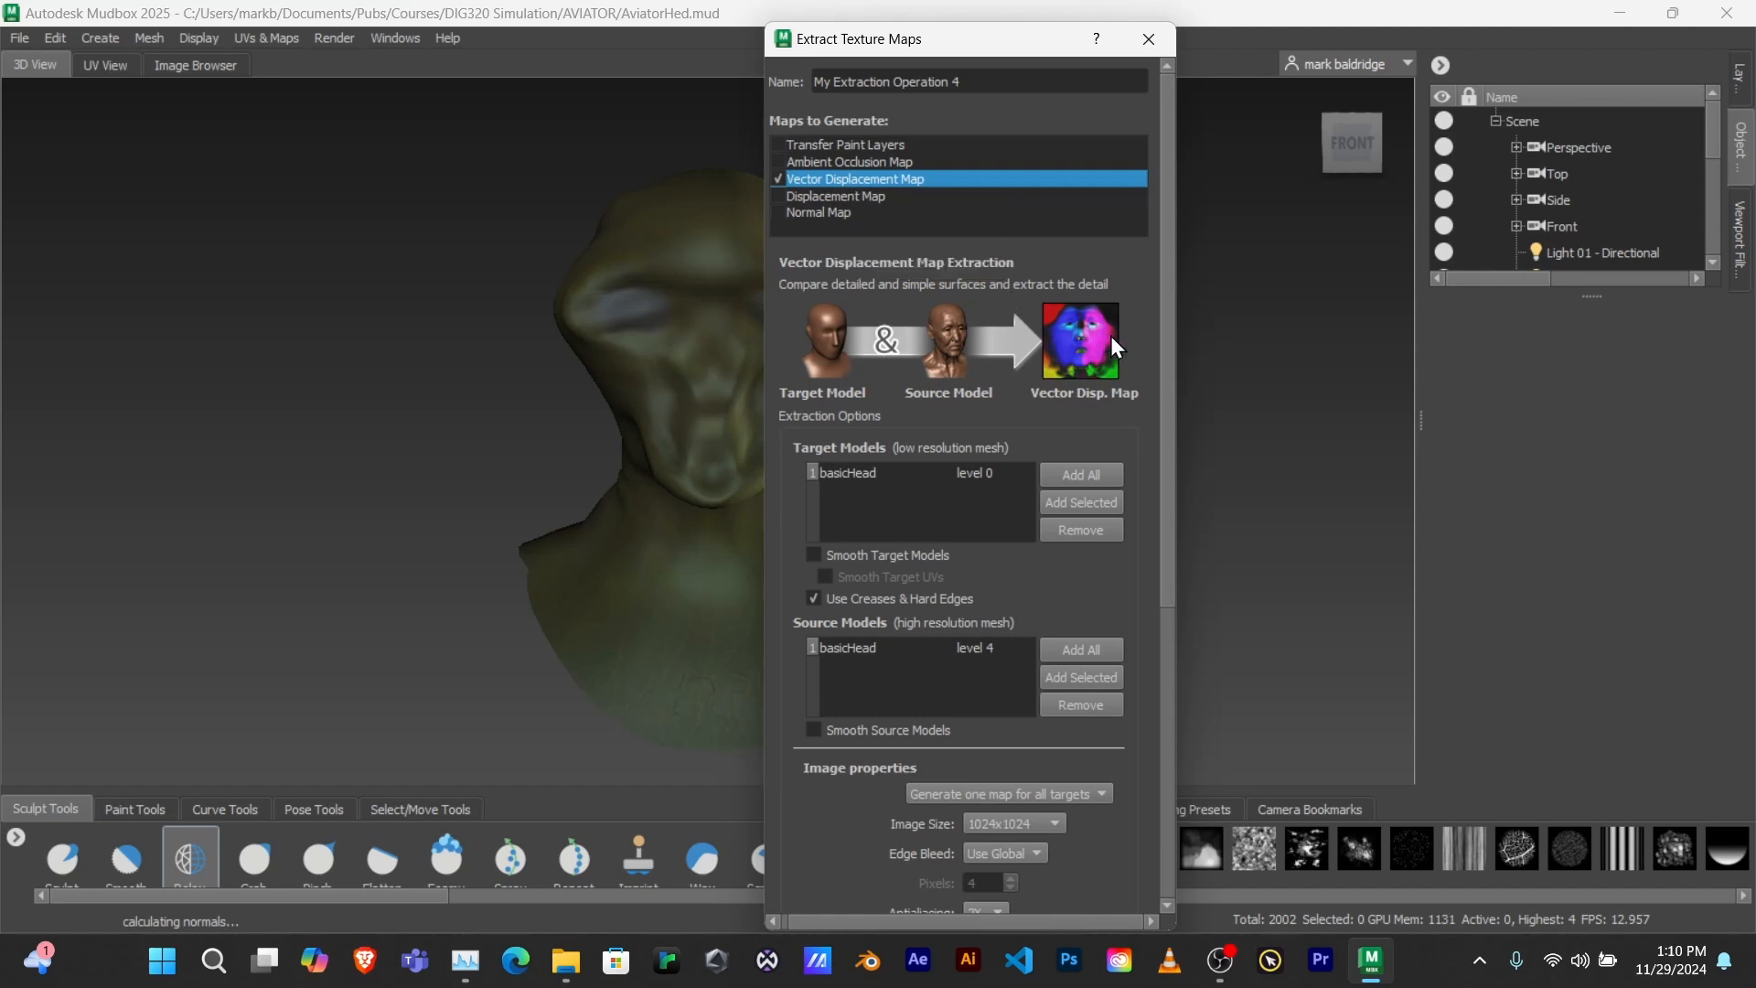
click(863, 200)
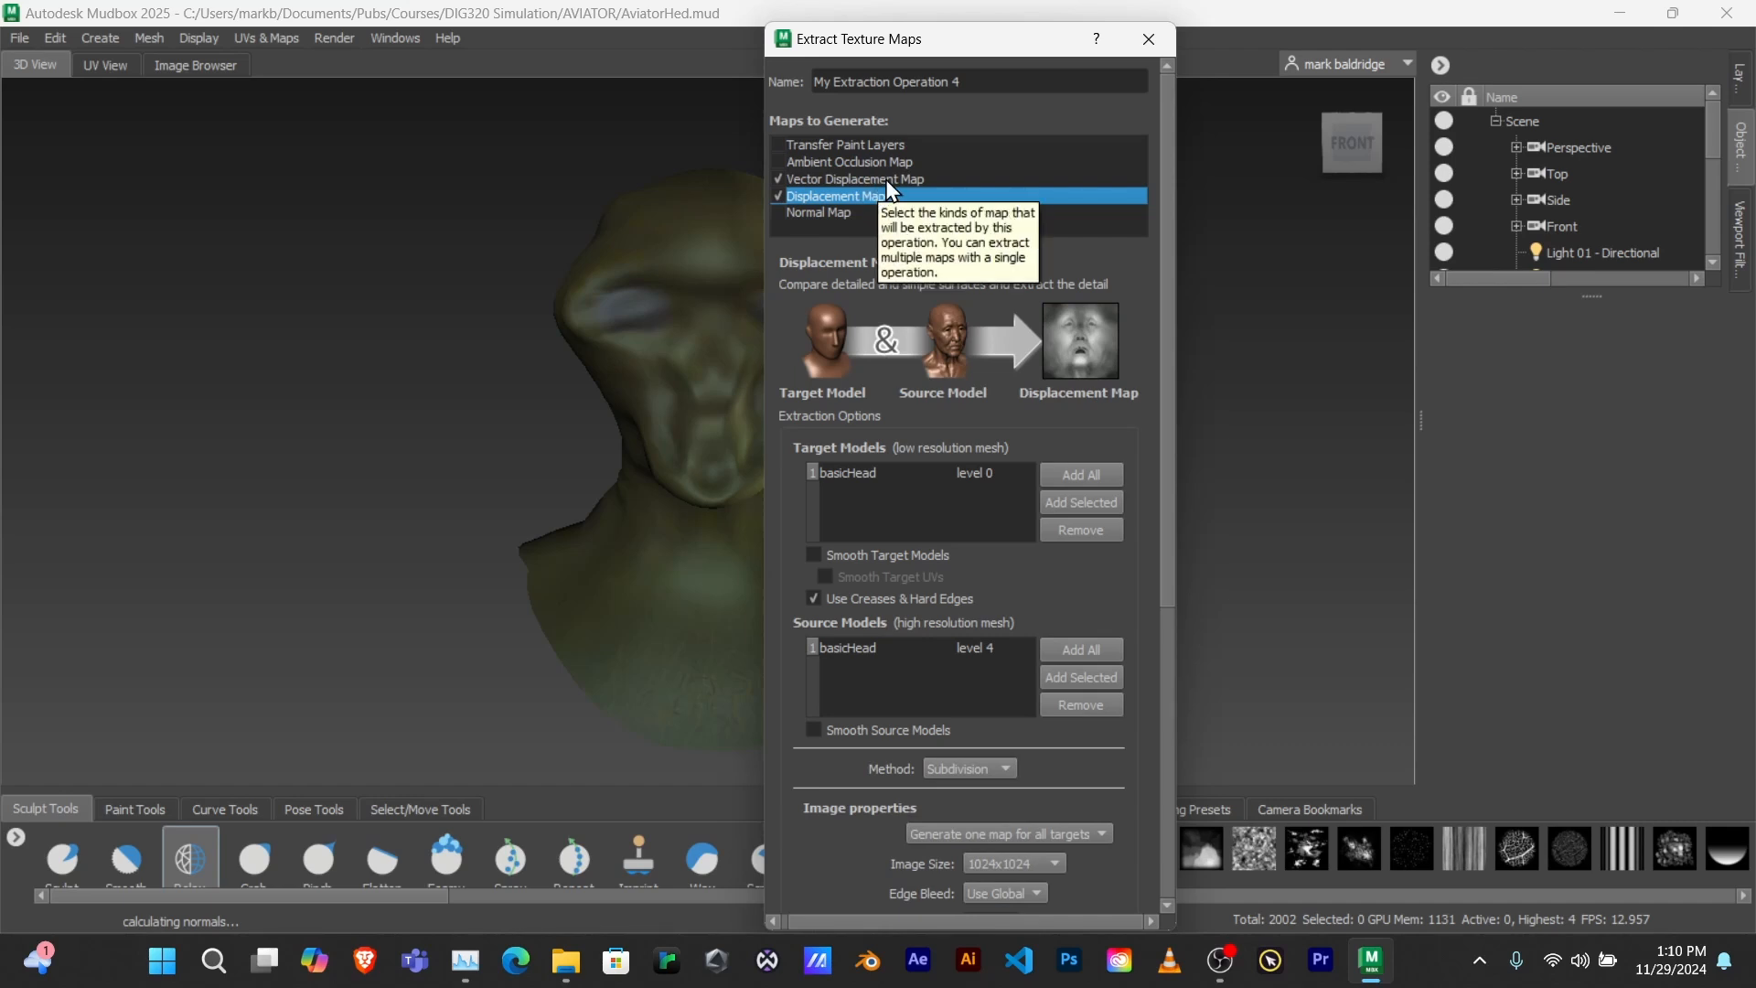
click(892, 180)
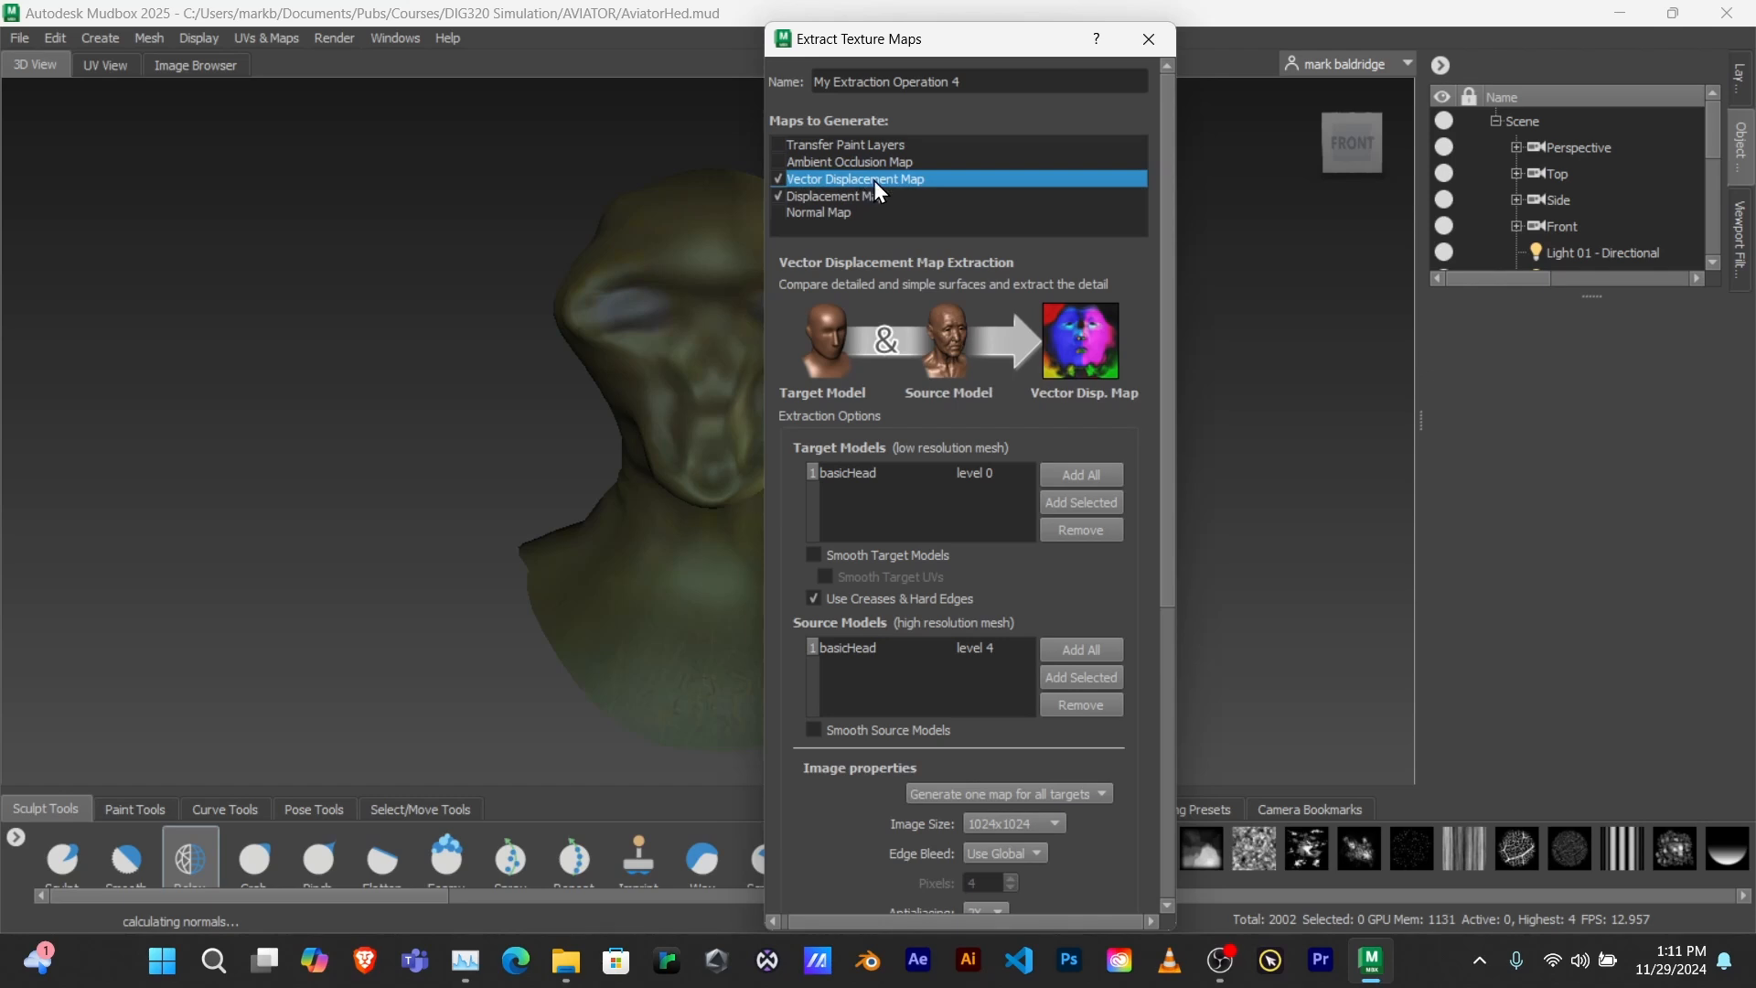
scroll(919, 487, down, 5)
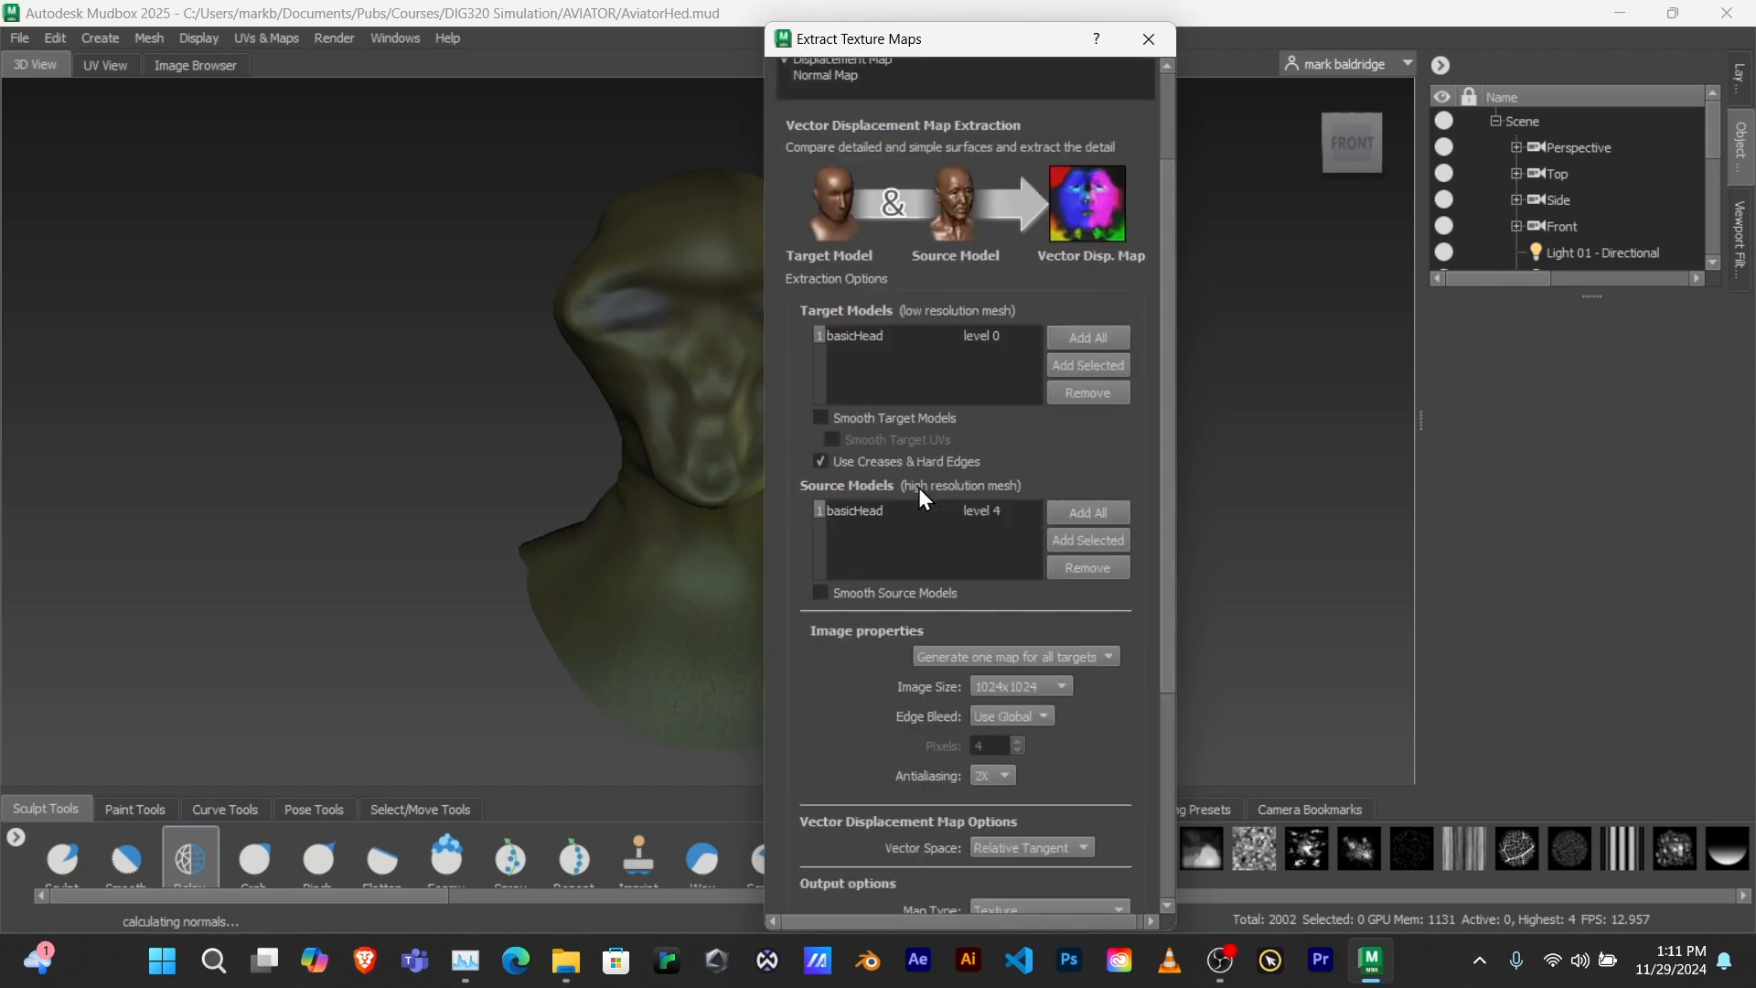
scroll(916, 488, up, 5)
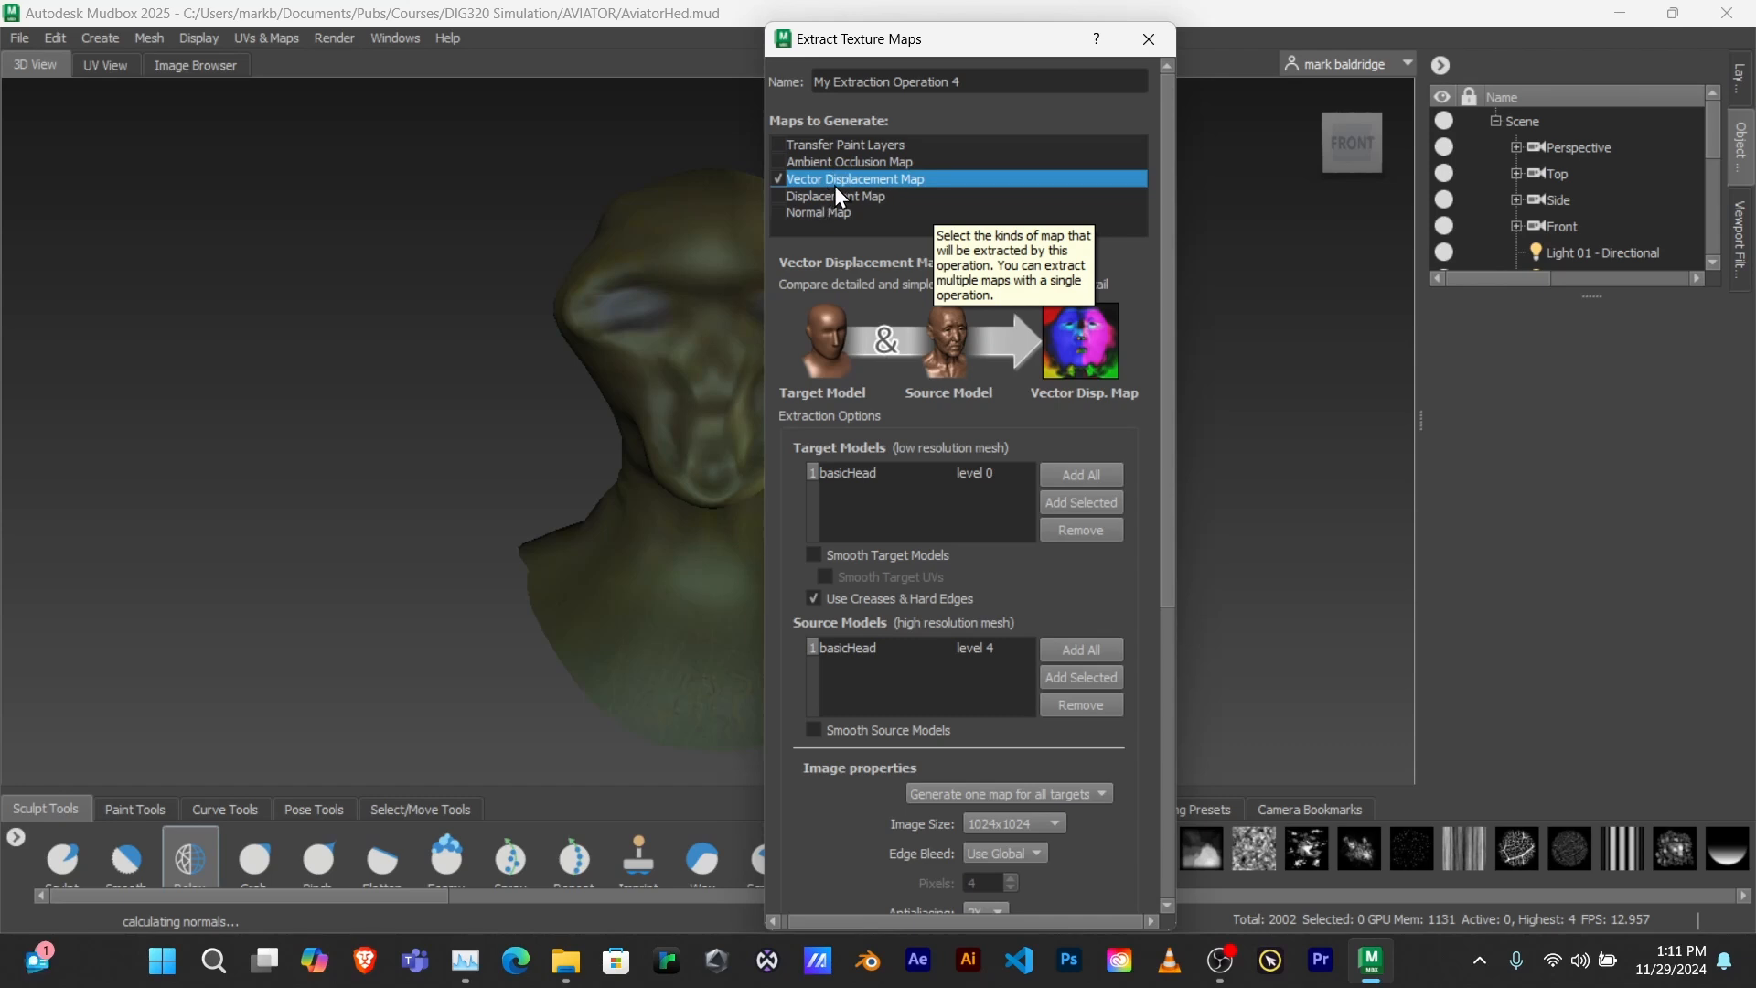
scroll(924, 279, down, 4)
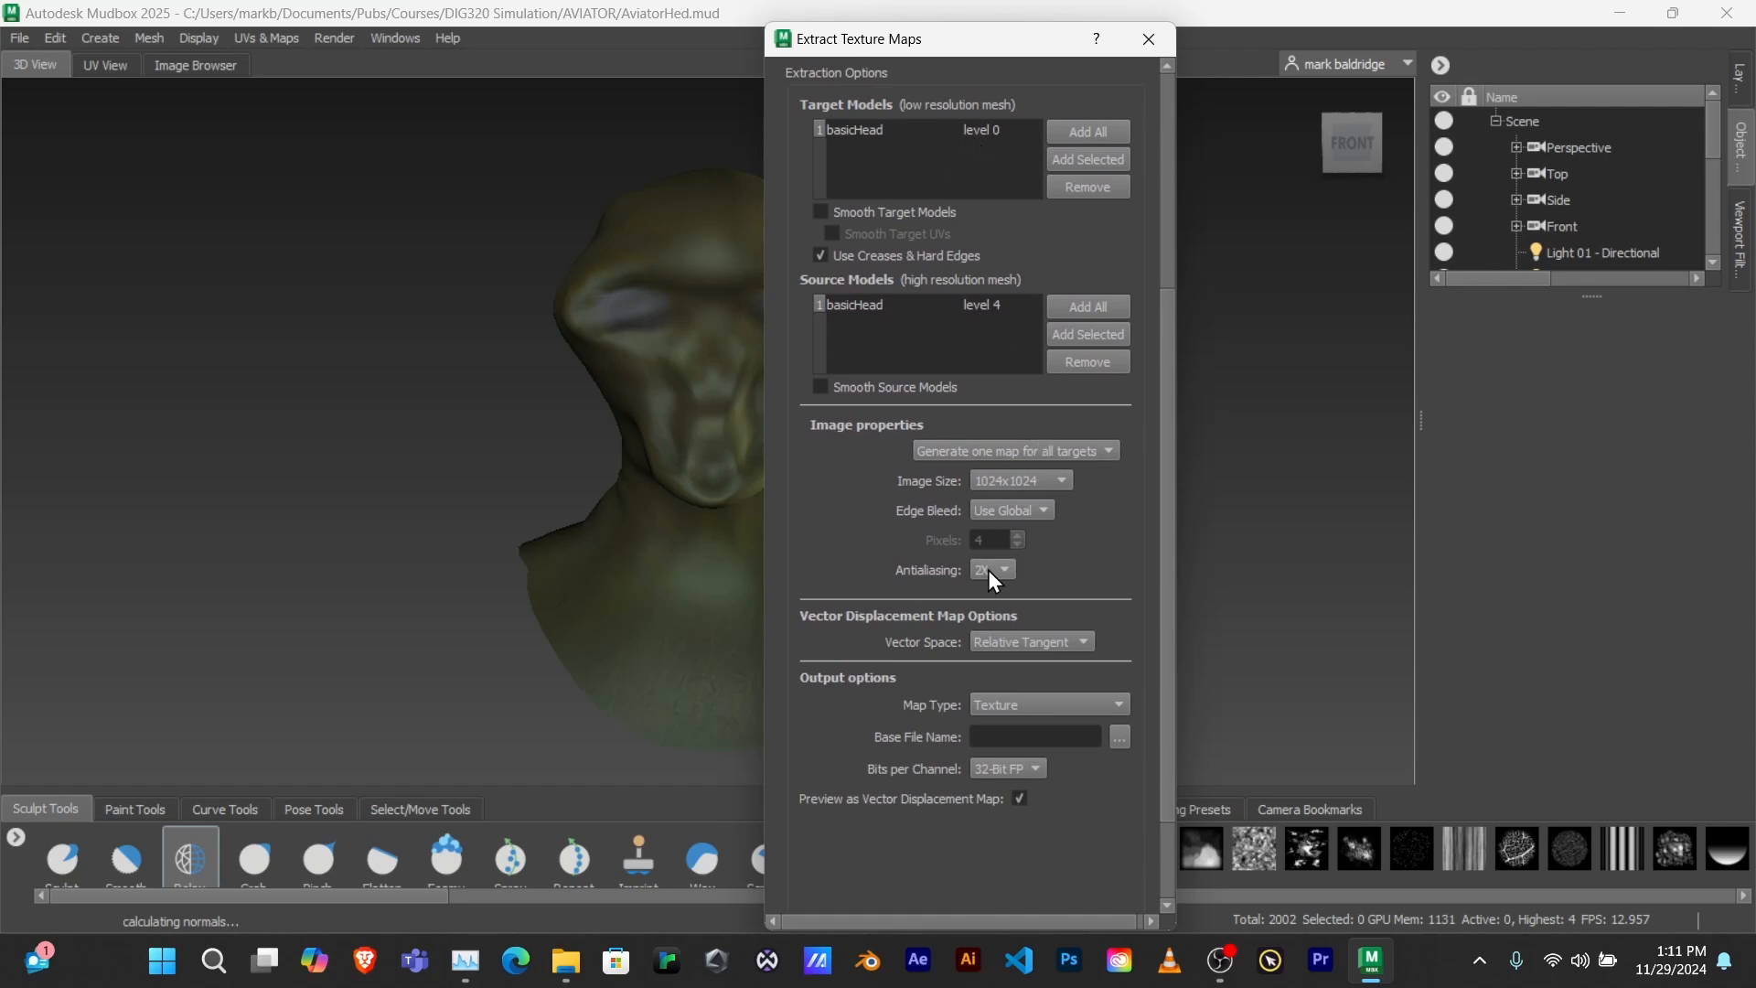
- Set the vector displacement map's output file to vecDis, a 32-bit floating point RGBA TIFF in sourceimages, without the _vdm suffix
click(1120, 736)
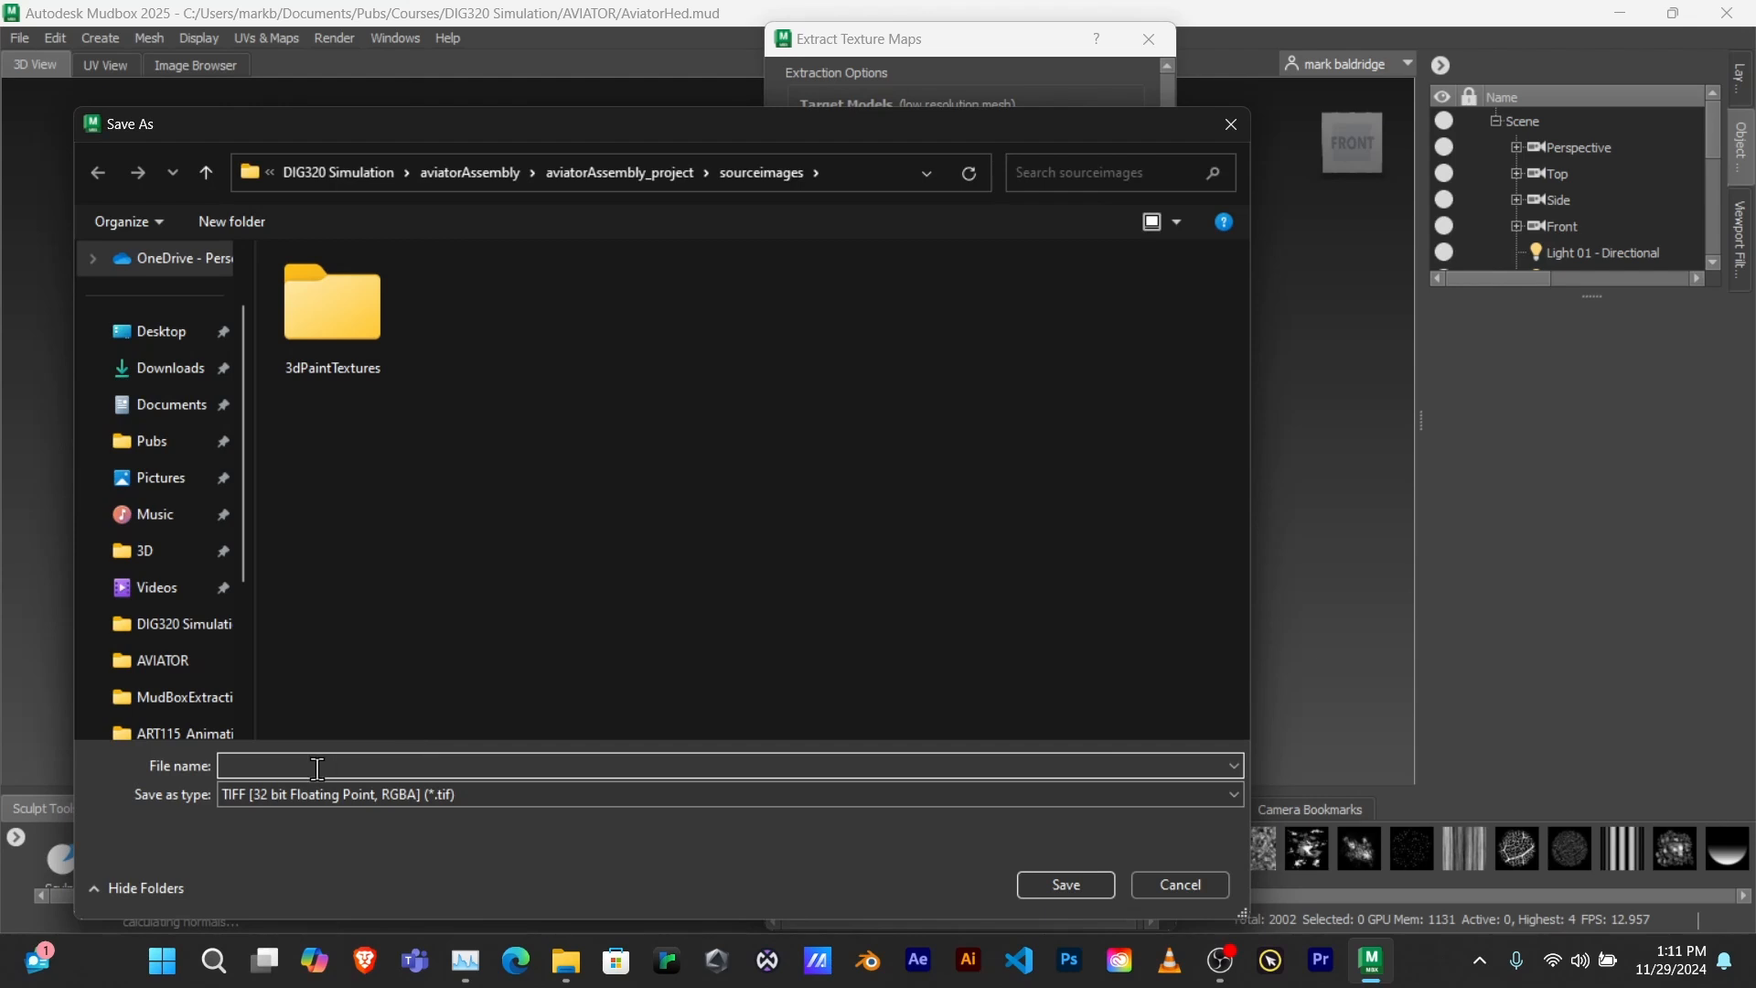
text(dos)
key(BackSpace)
key(BackSpace)
key(BackSpace)
text(vecDis)
click(1060, 885)
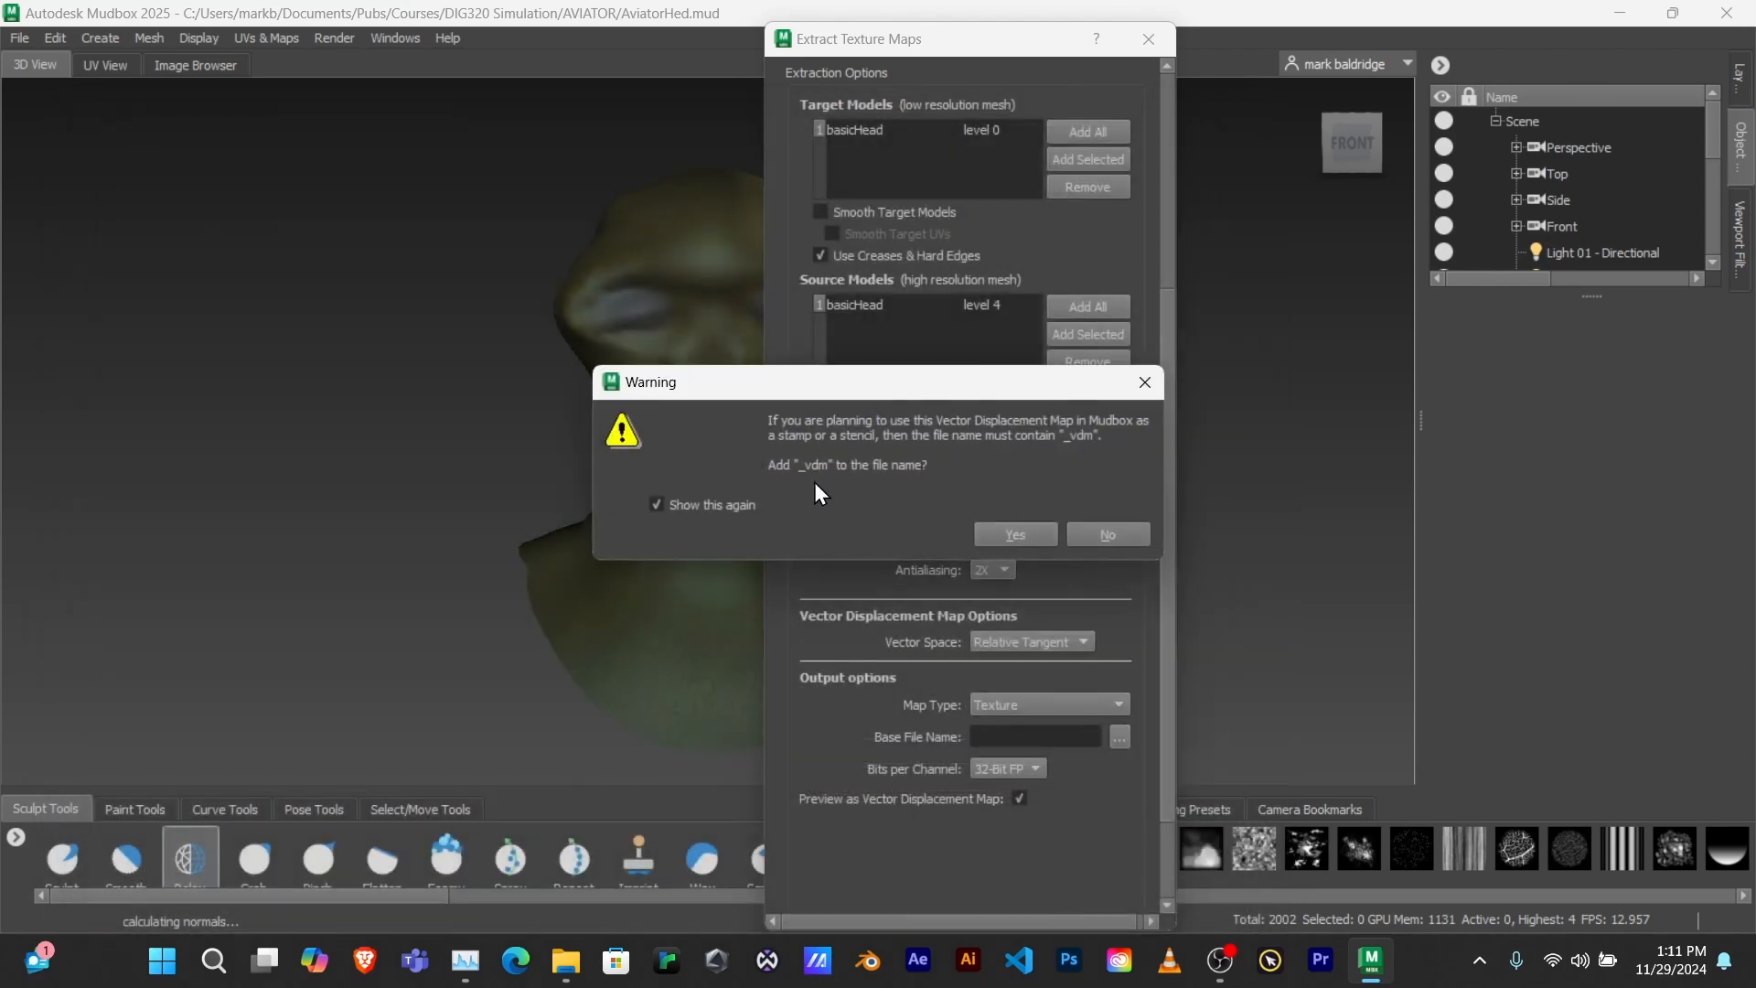
click(1114, 539)
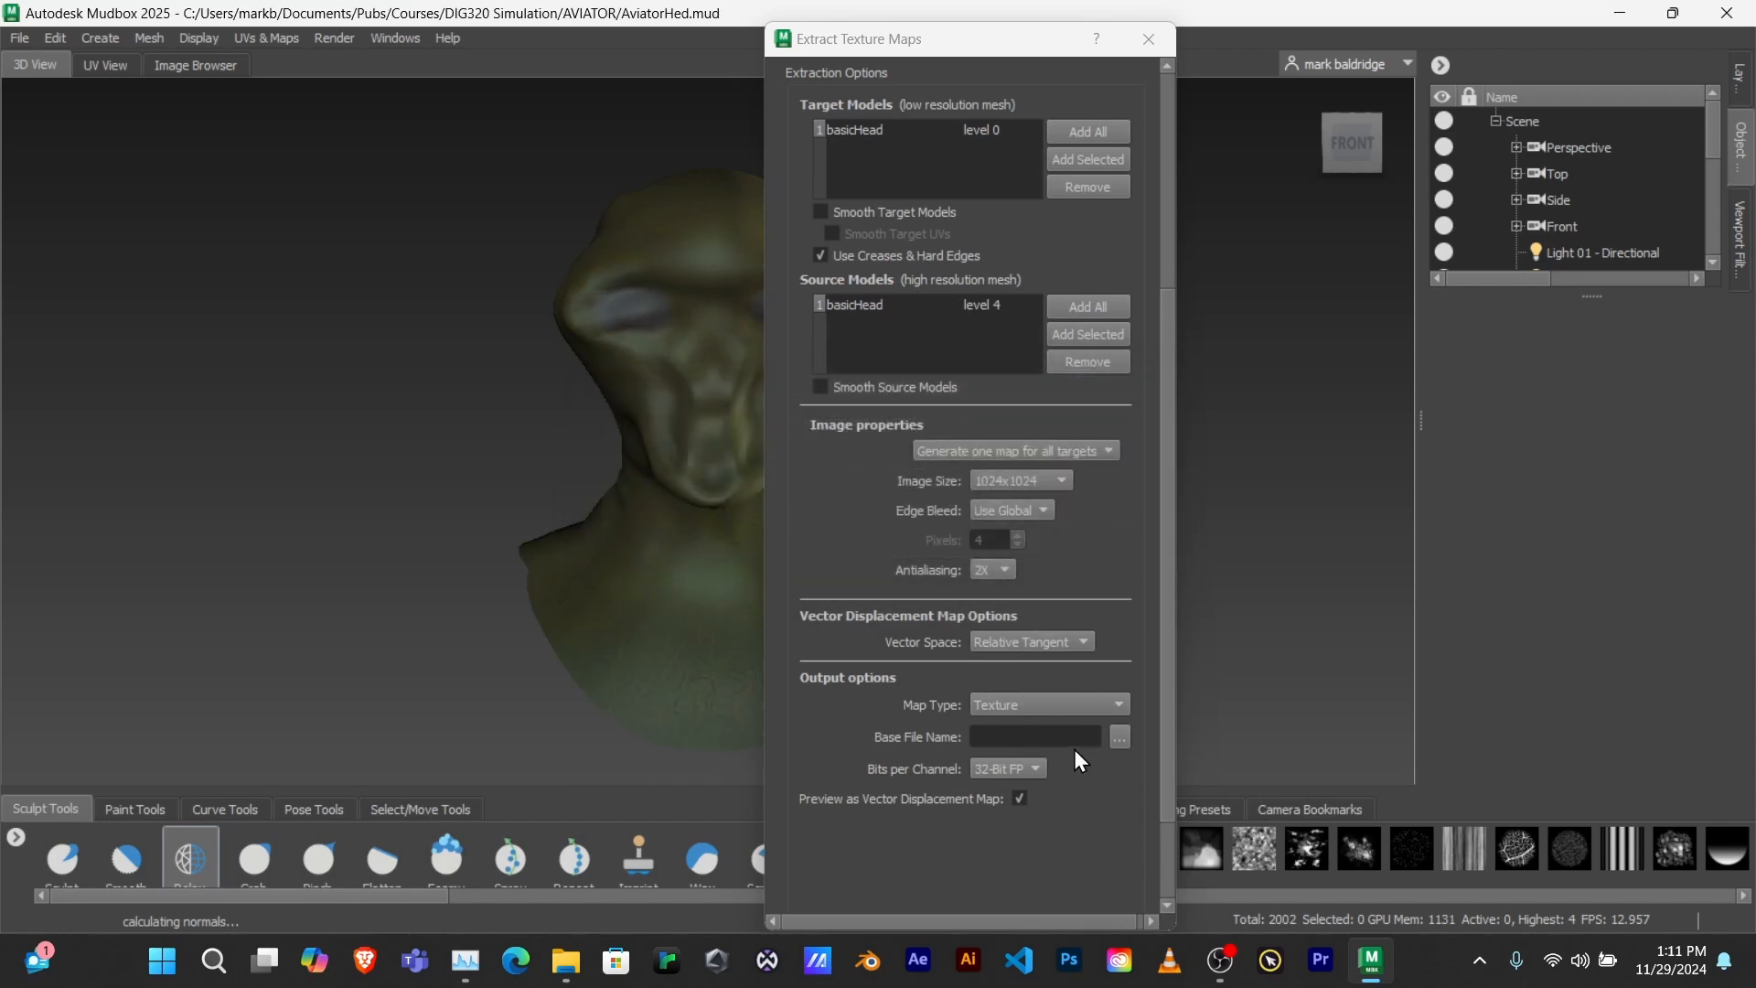
- Extract the vector displacement map and dismiss the extraction results
scroll(1029, 786, down, 3)
click(1018, 880)
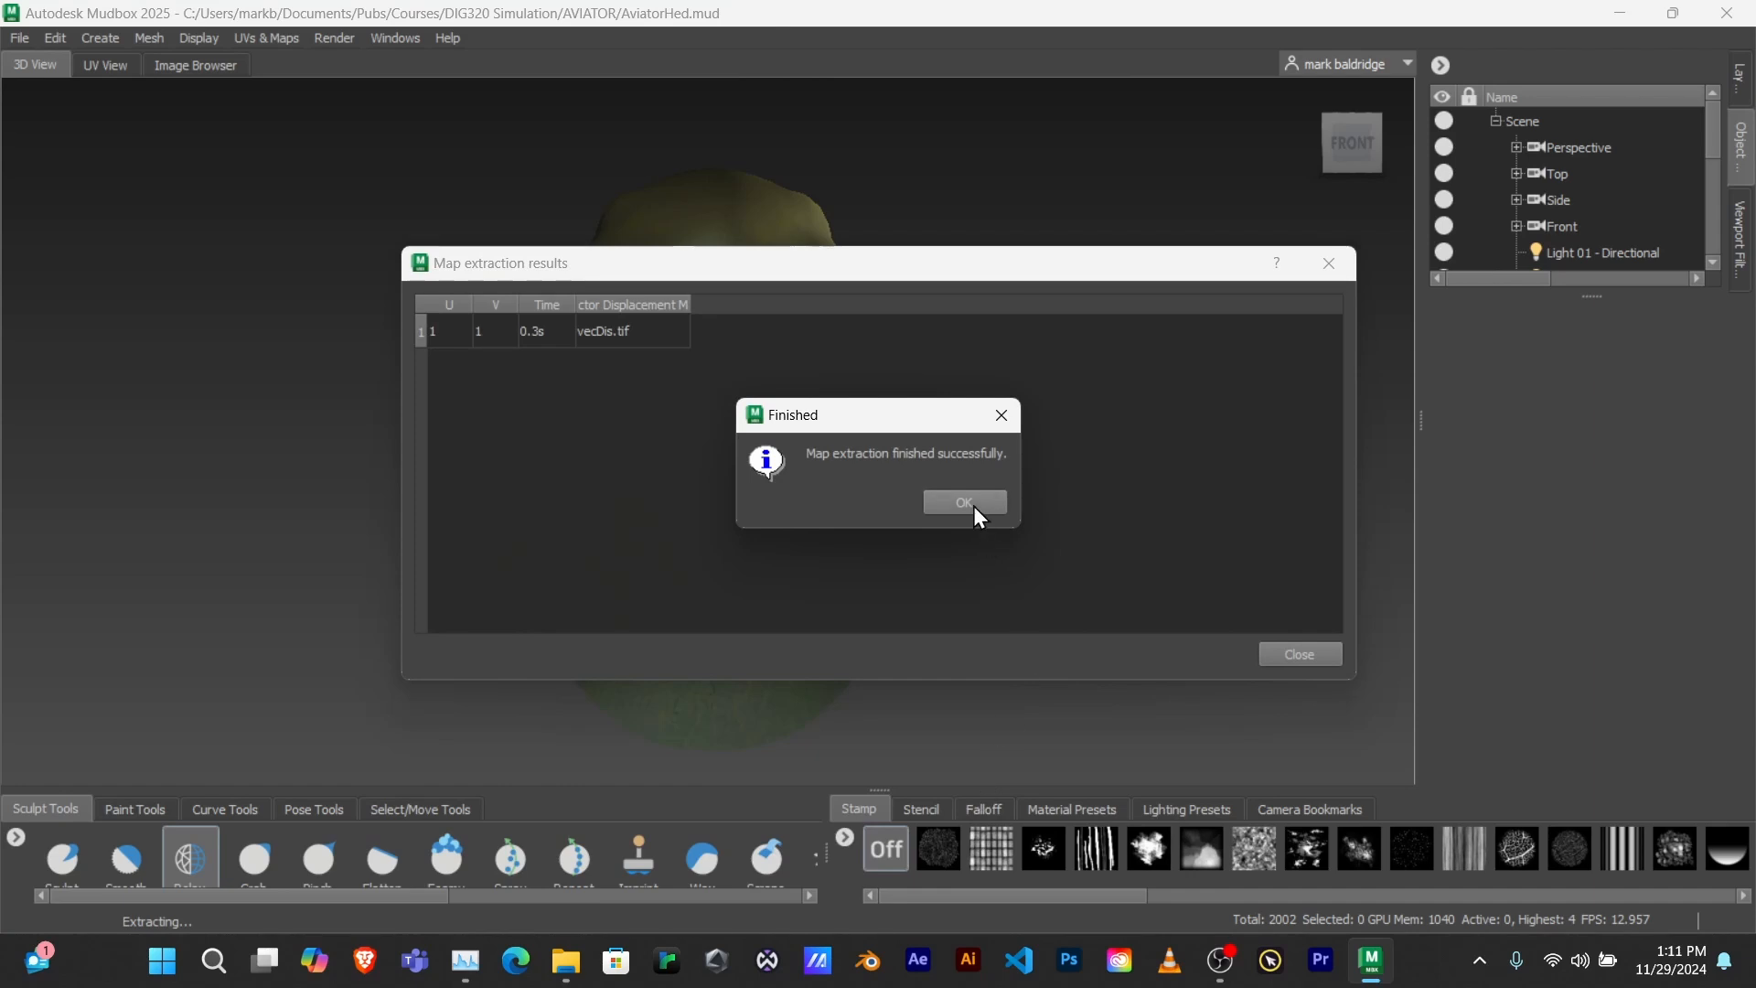
click(975, 502)
click(1293, 649)
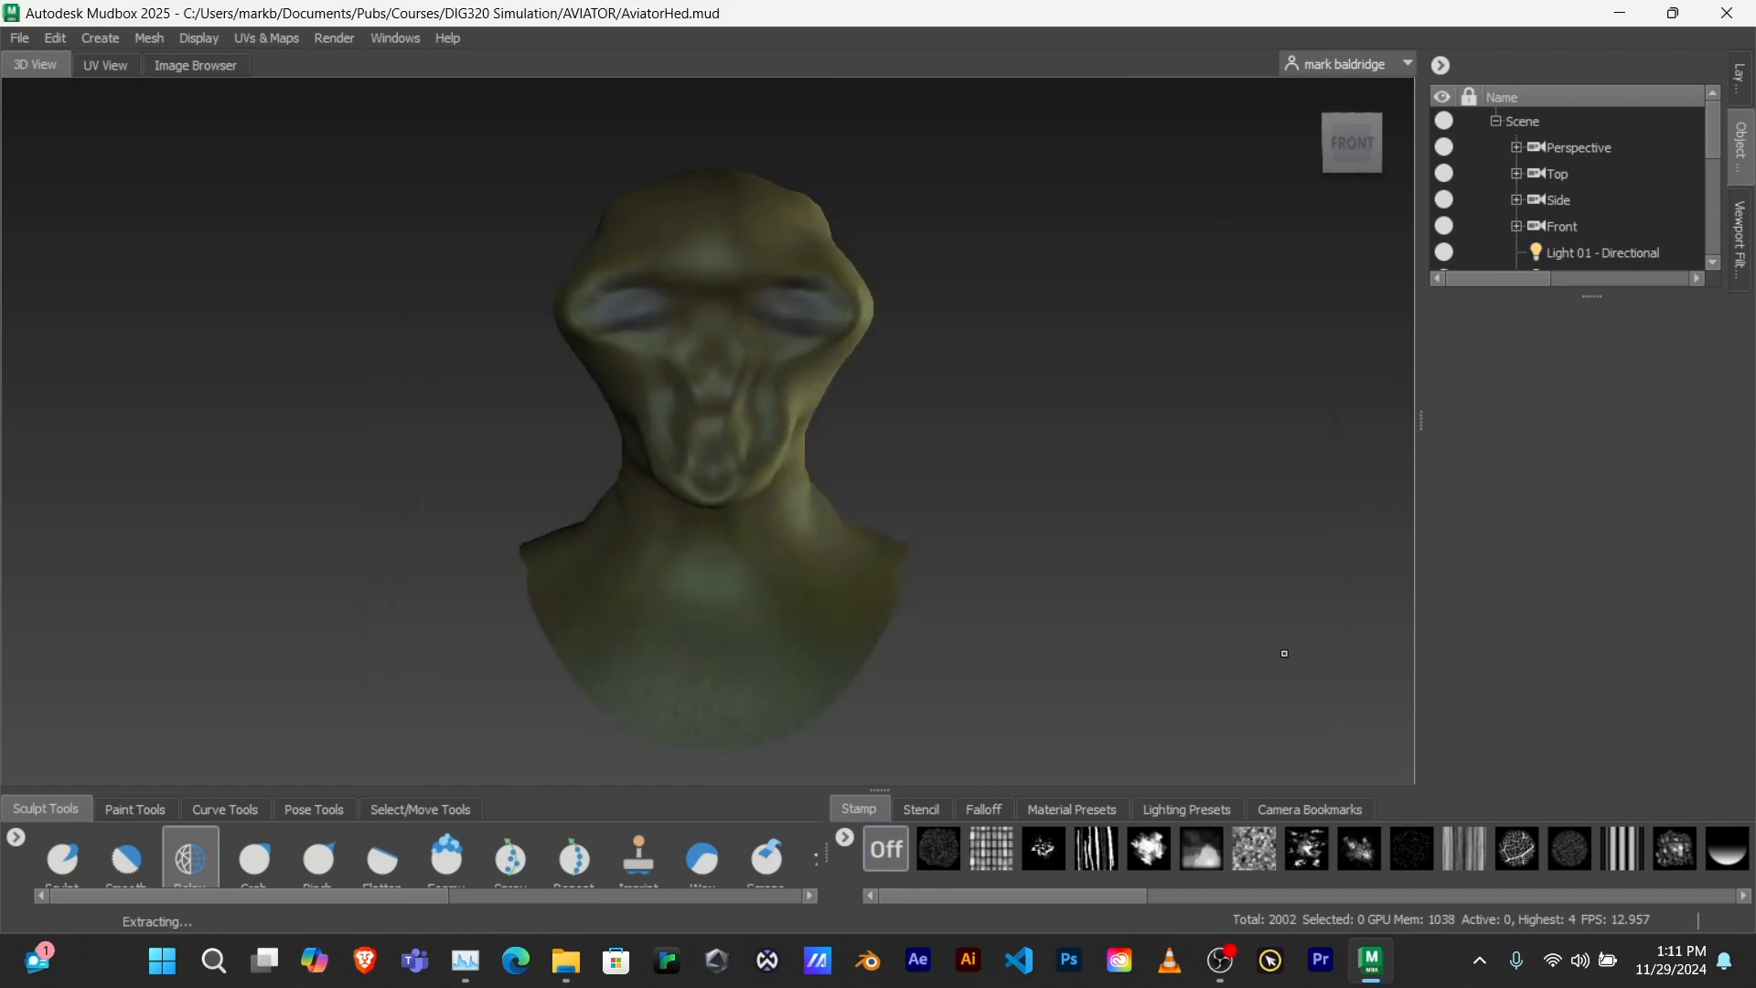
- Remove the Vector Displacement Map from the maps to generate in My Extraction Operation 4 and close the operation
click(287, 36)
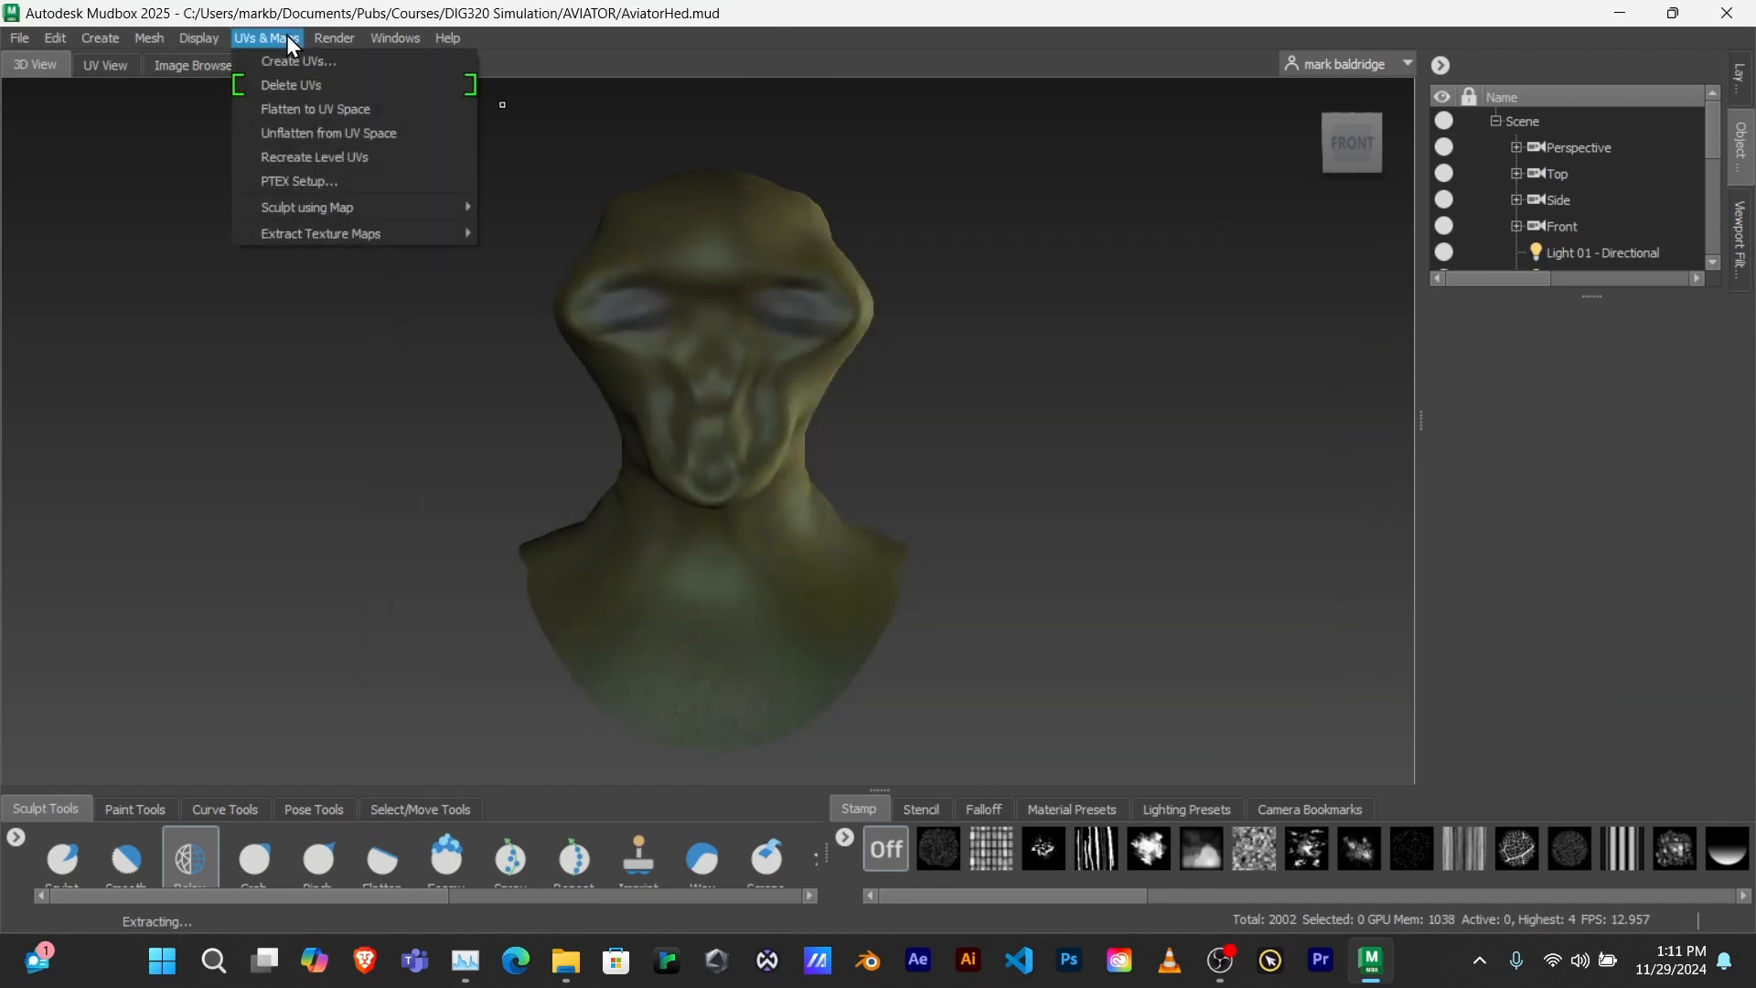
mouse_move(325, 238)
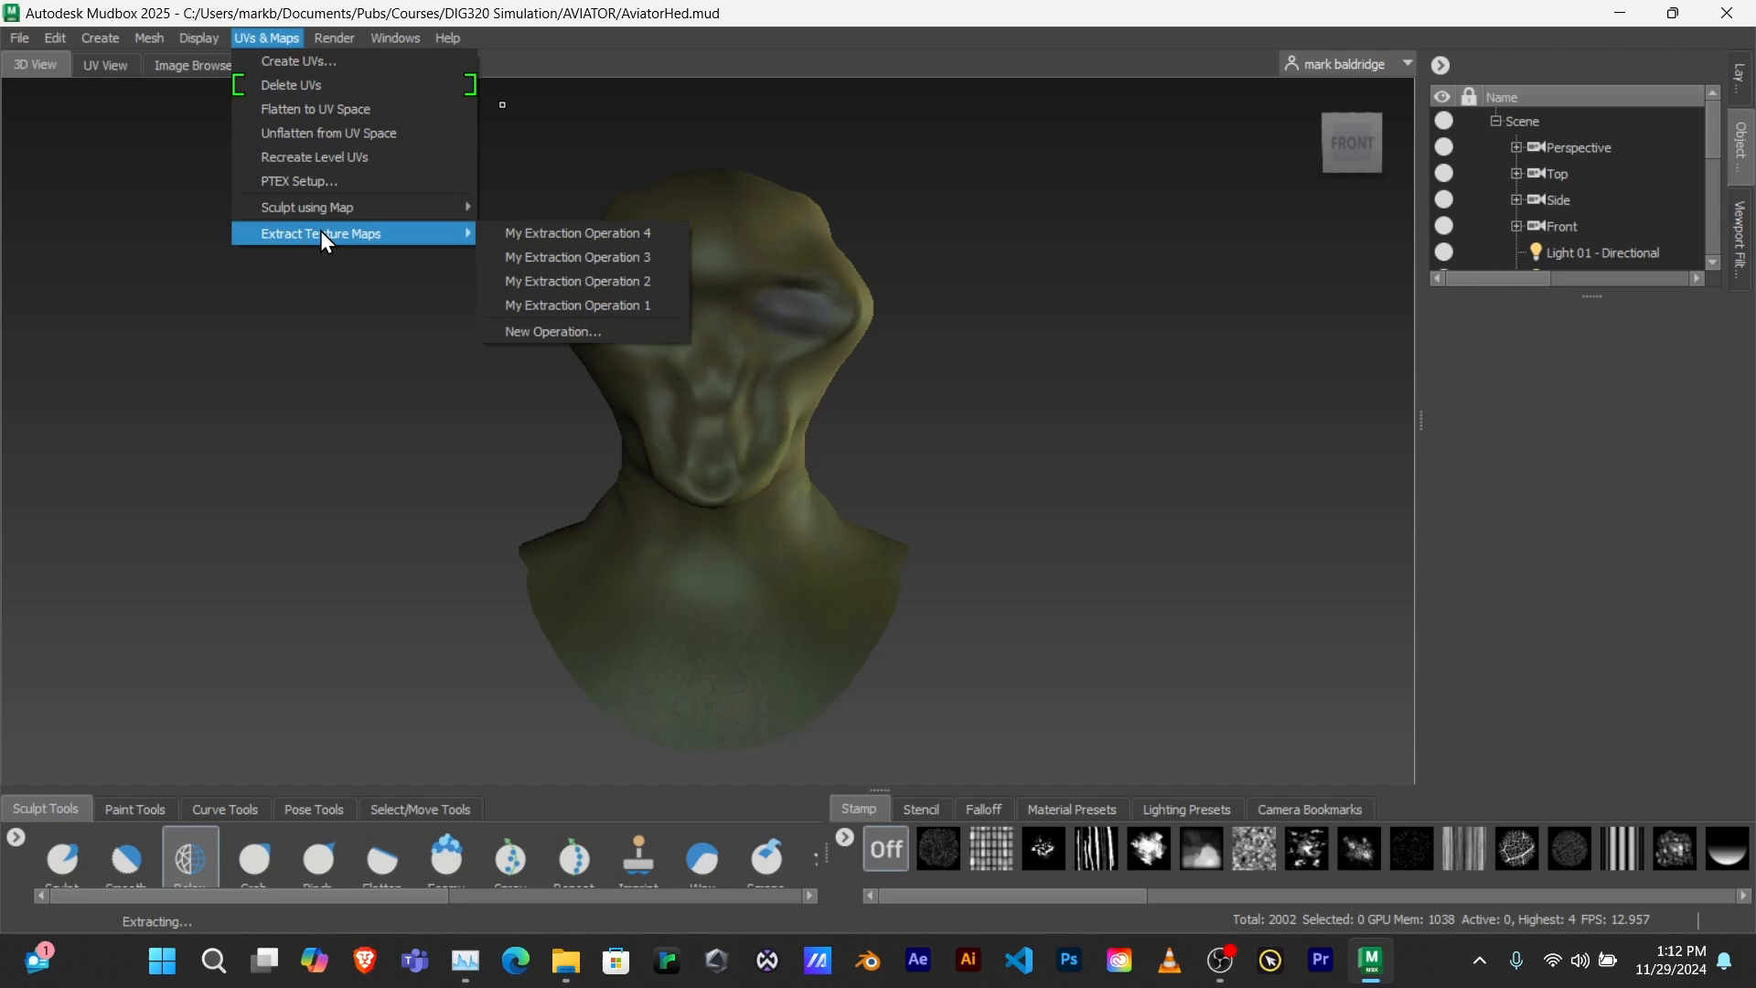
click(578, 231)
click(693, 422)
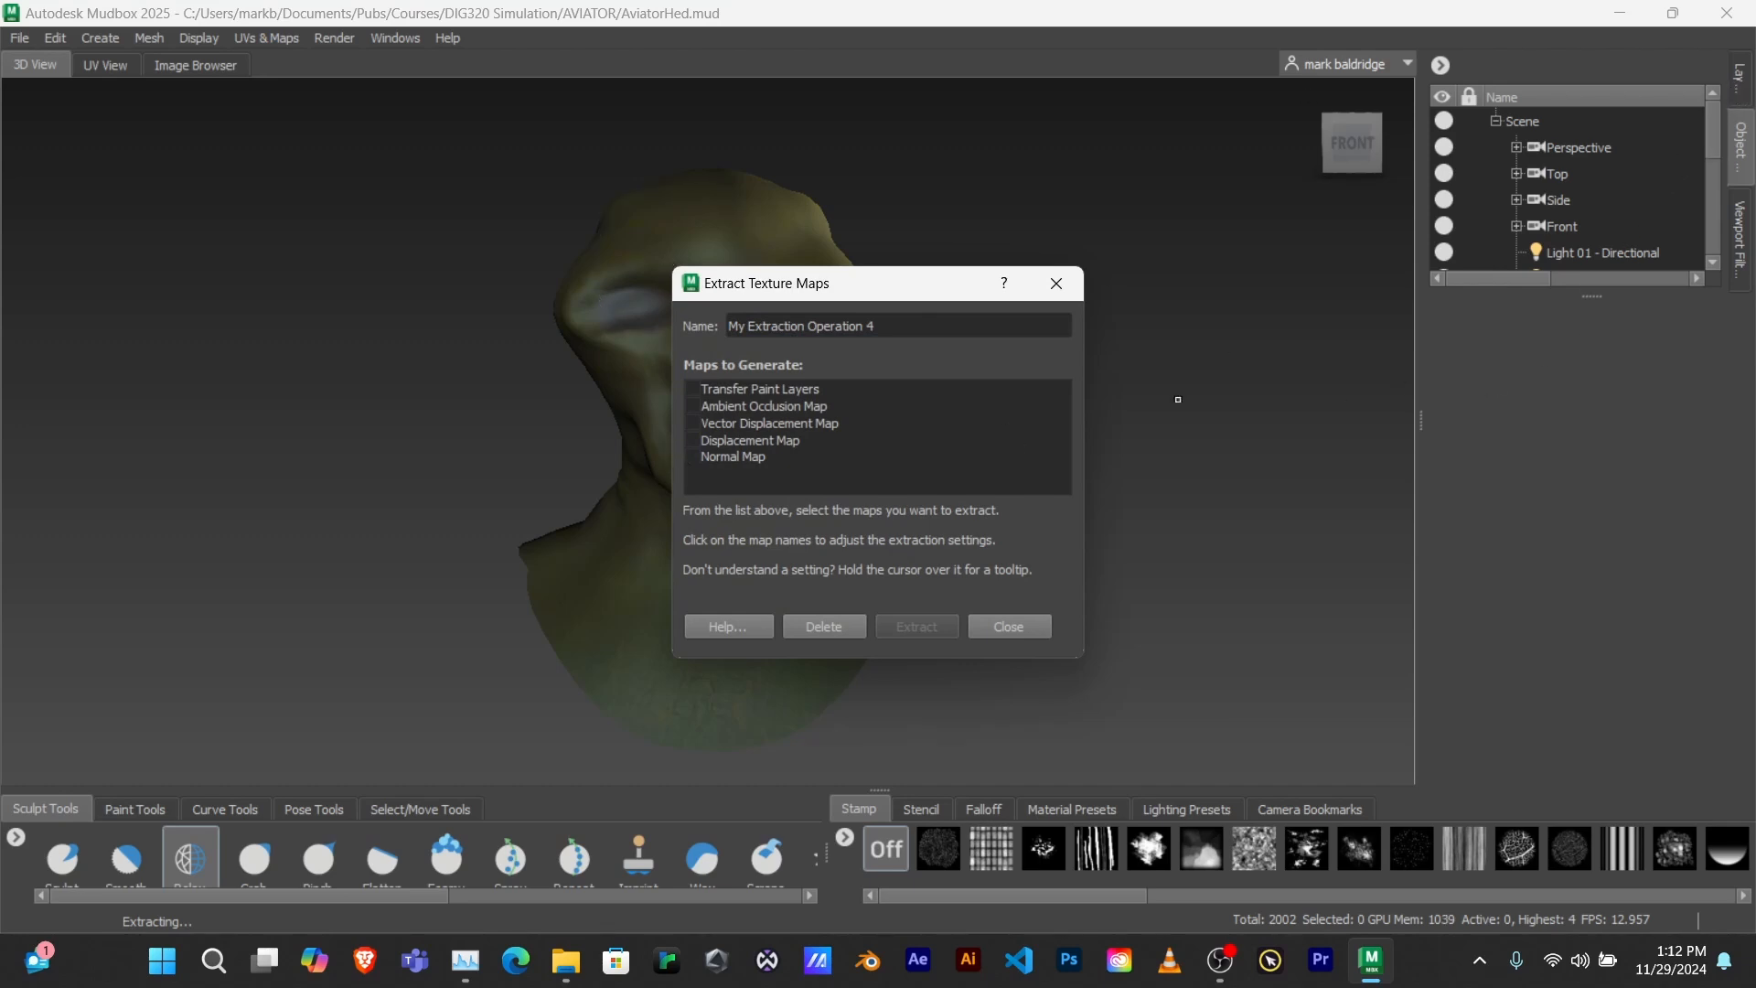
click(979, 624)
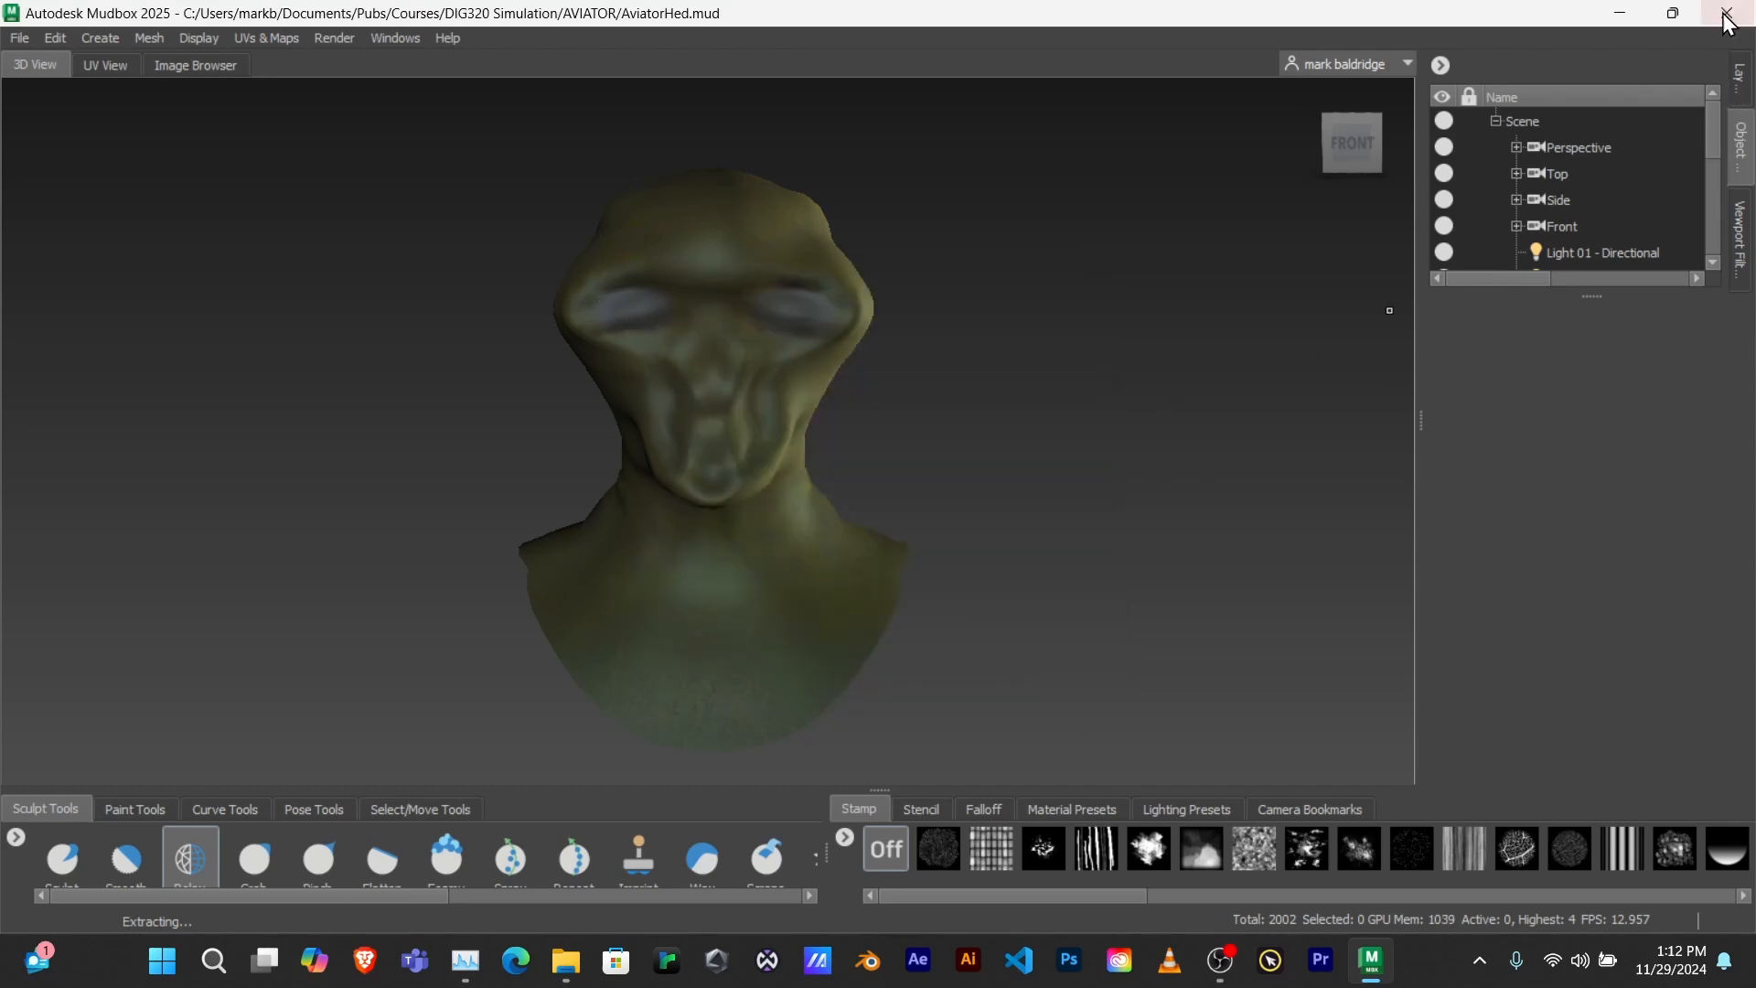
- Enlarge the paint layer list and toggle the Vector Displacement channel's visibility to compare its effect on the head
click(1741, 81)
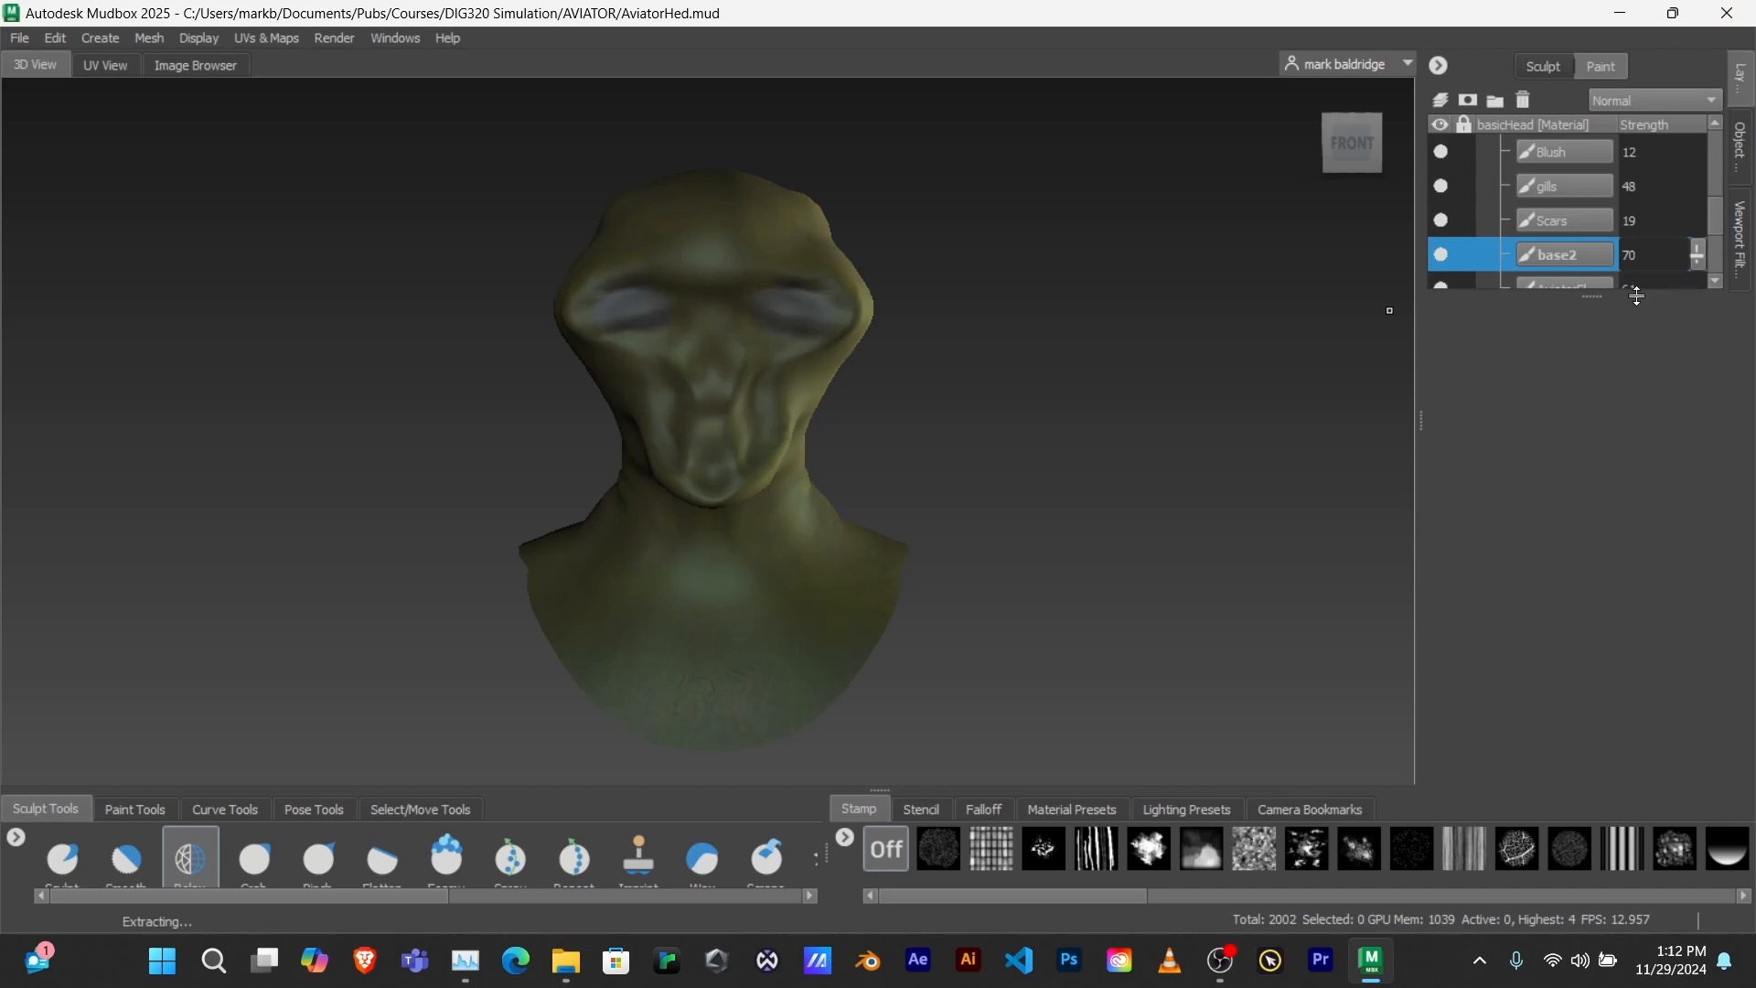
drag(1638, 296, 1610, 554)
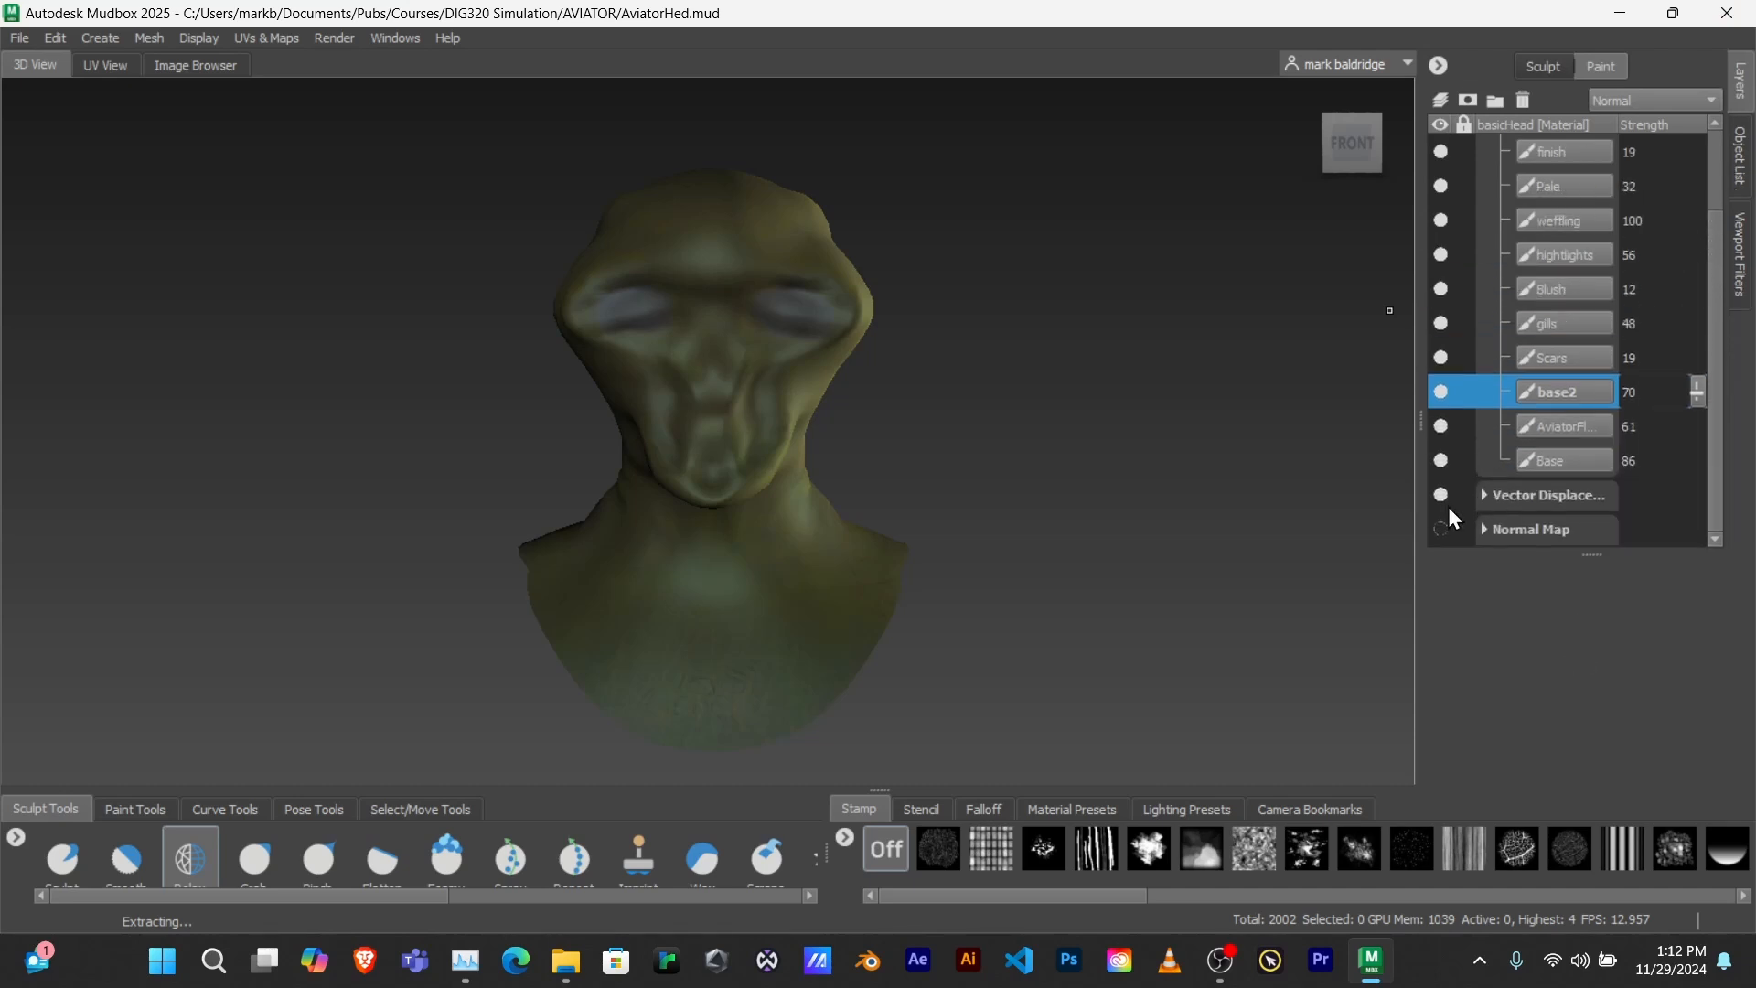
click(1437, 493)
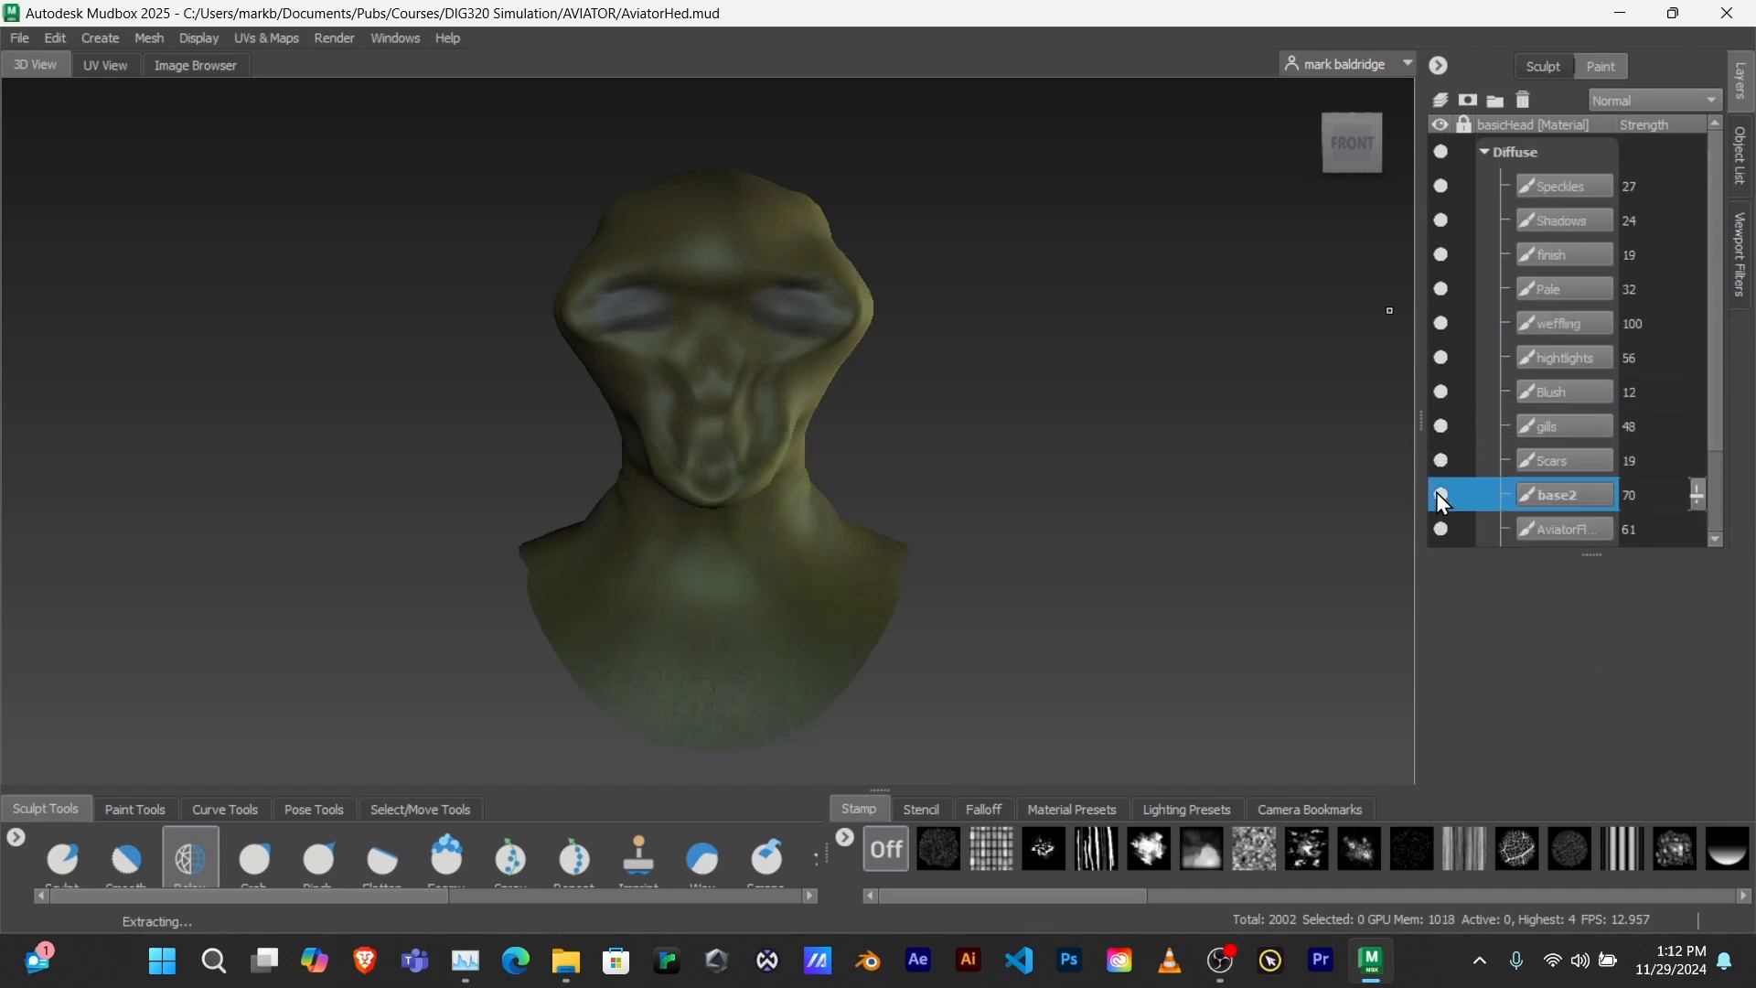
scroll(1453, 495, down, 2)
click(1447, 493)
scroll(1447, 498, down, 1)
click(1445, 494)
scroll(1444, 498, down, 1)
click(1440, 495)
scroll(1466, 516, down, 1)
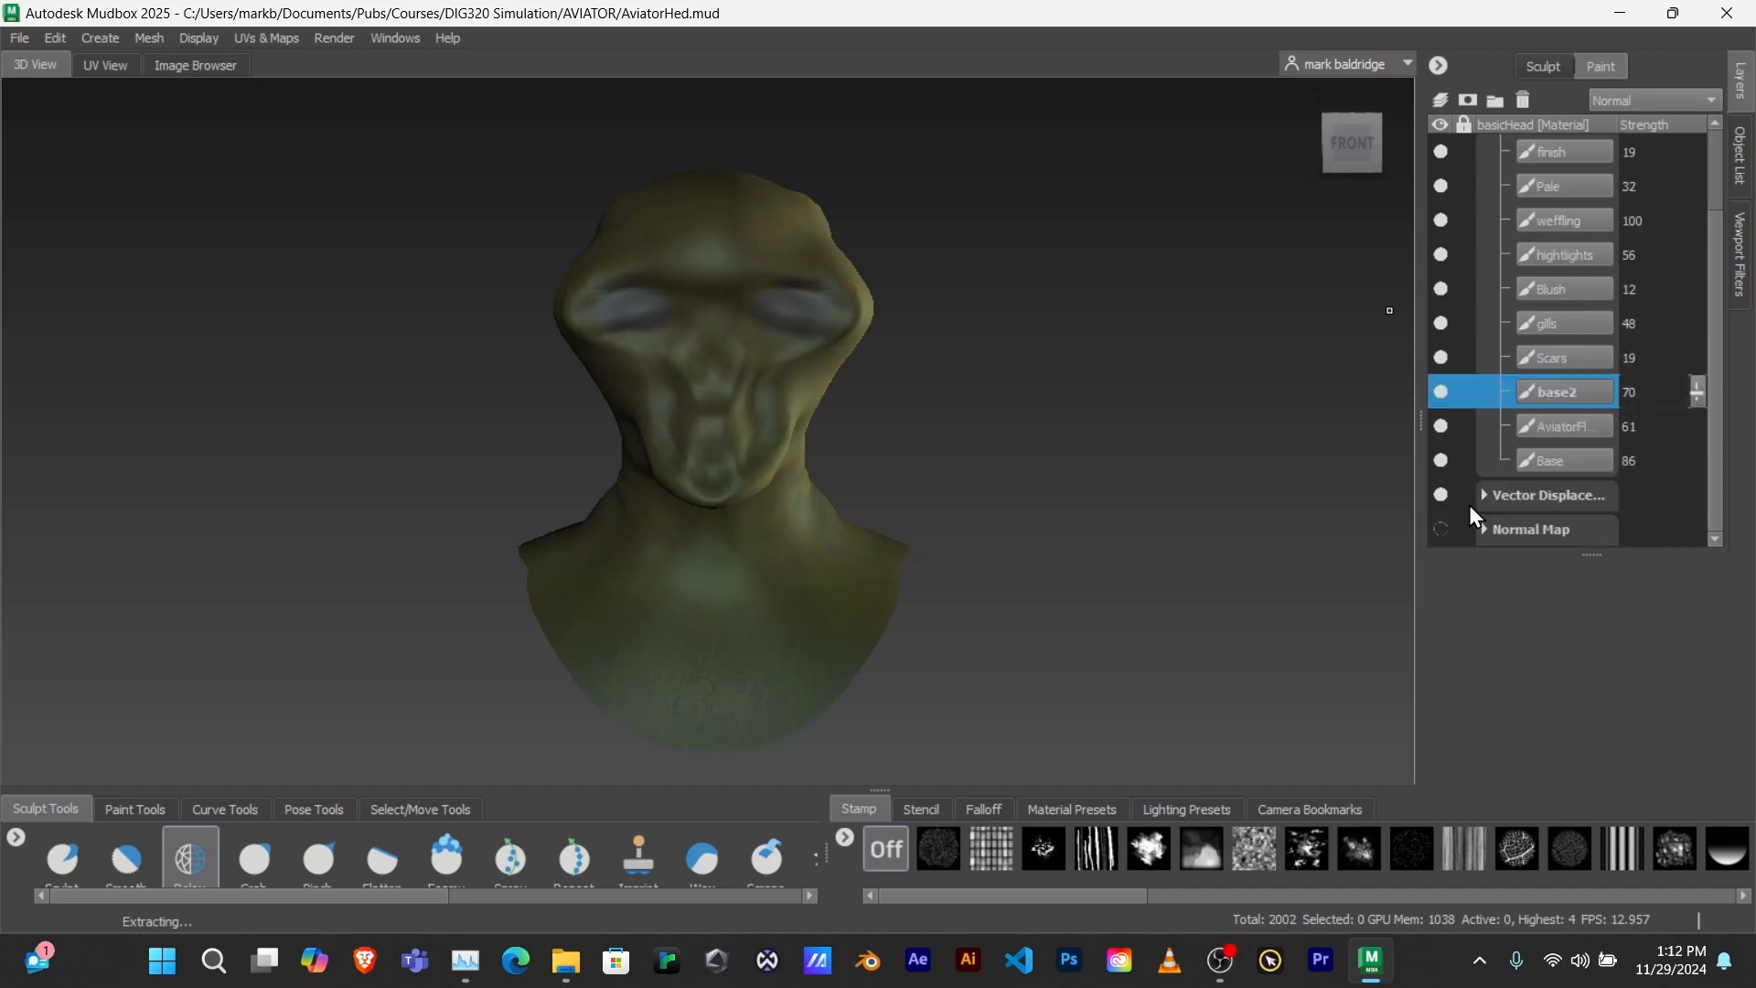
- Expand the Vector Displacement and Normal Map channels to reveal their layers, leaving the Vector Displacement channel hidden
scroll(1445, 493, up, 1)
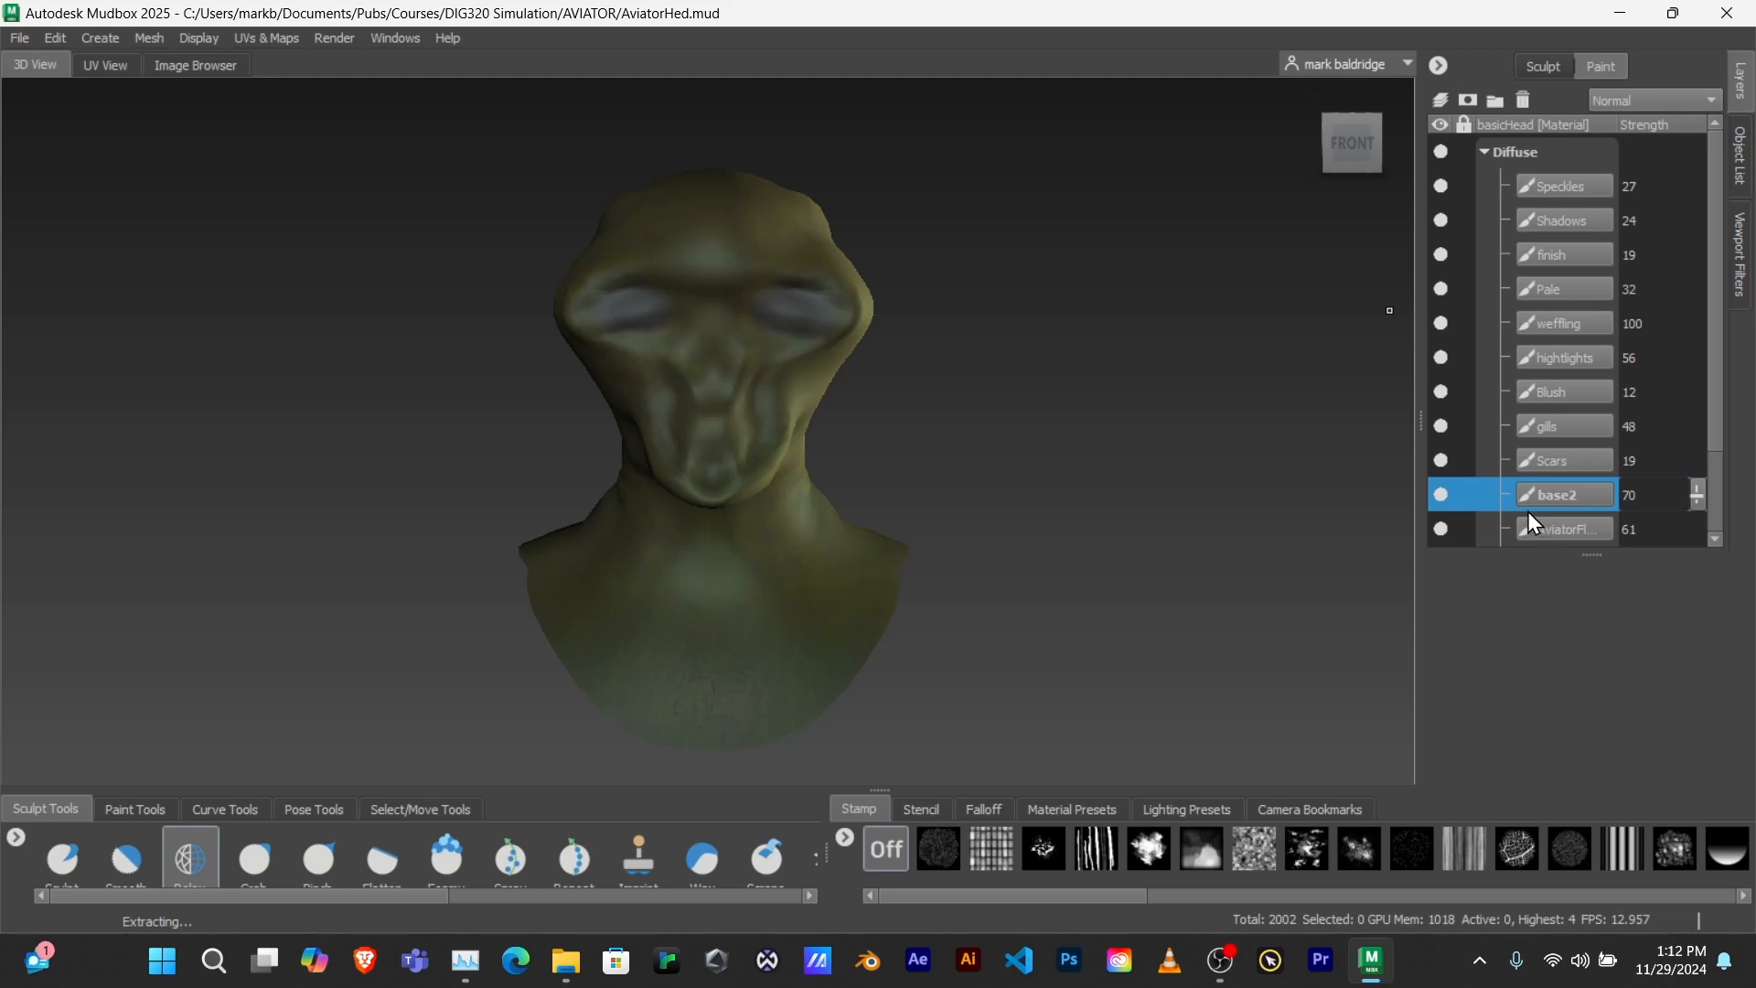
scroll(1527, 529, down, 1)
click(1487, 496)
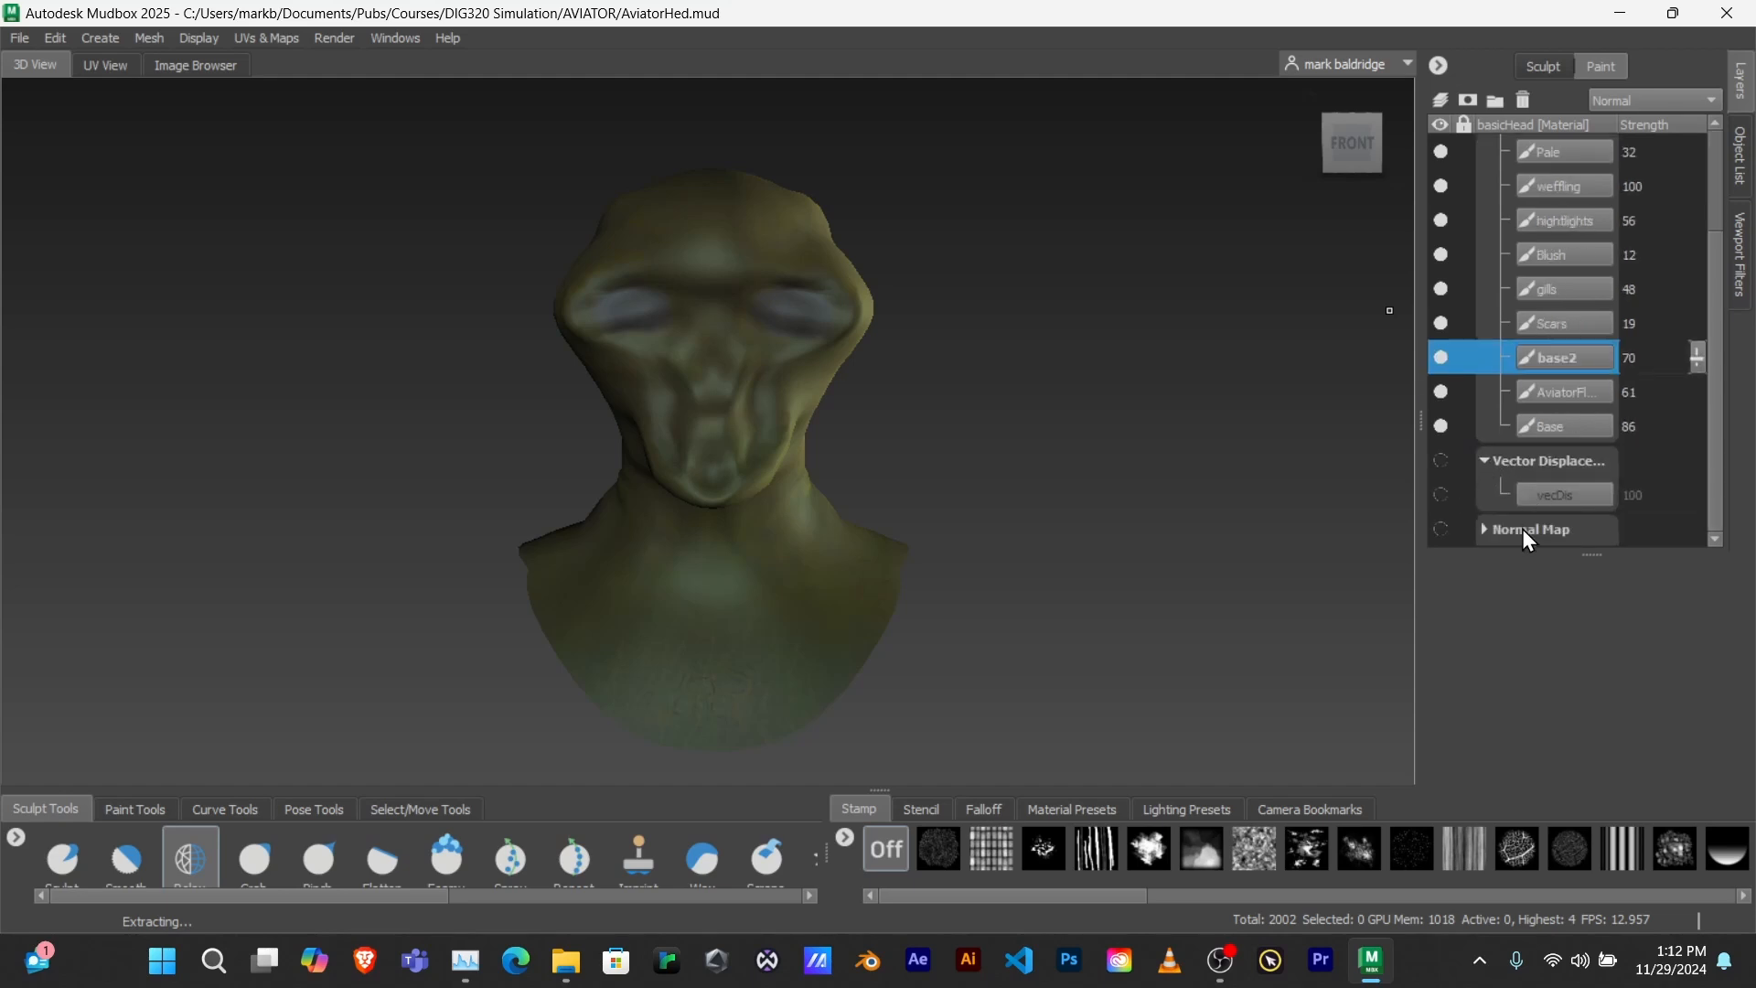
click(1442, 496)
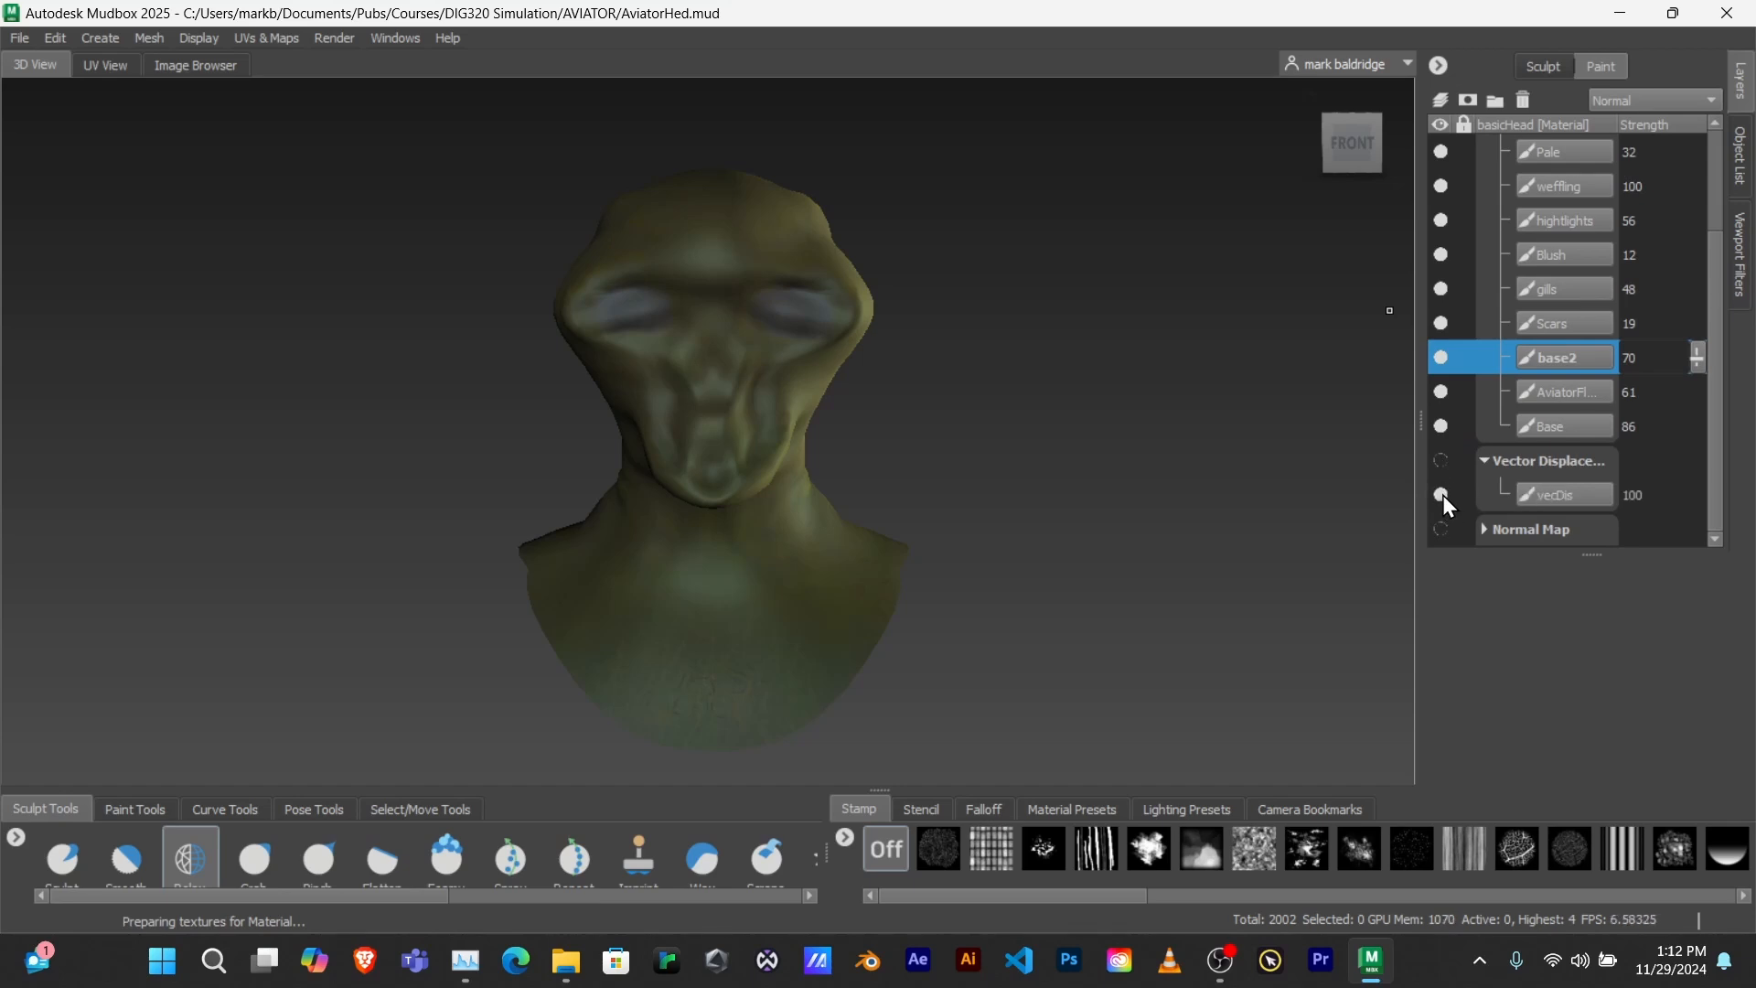
scroll(1445, 461, up, 1)
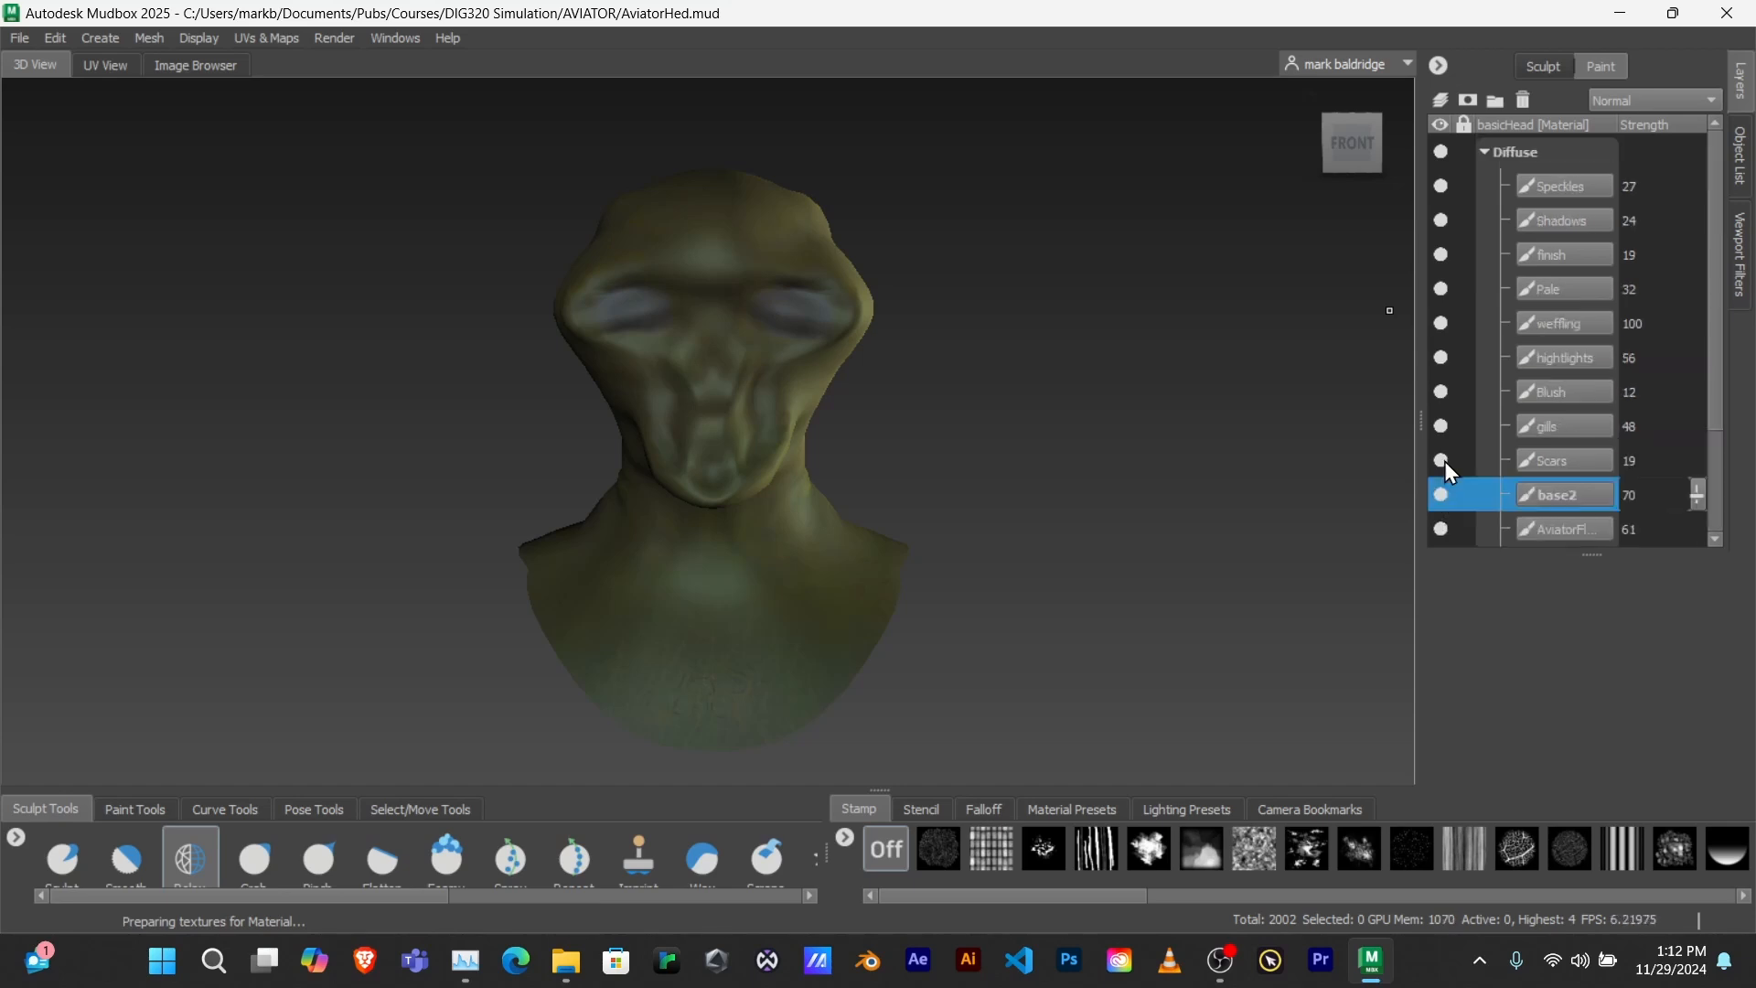
scroll(1449, 498, down, 1)
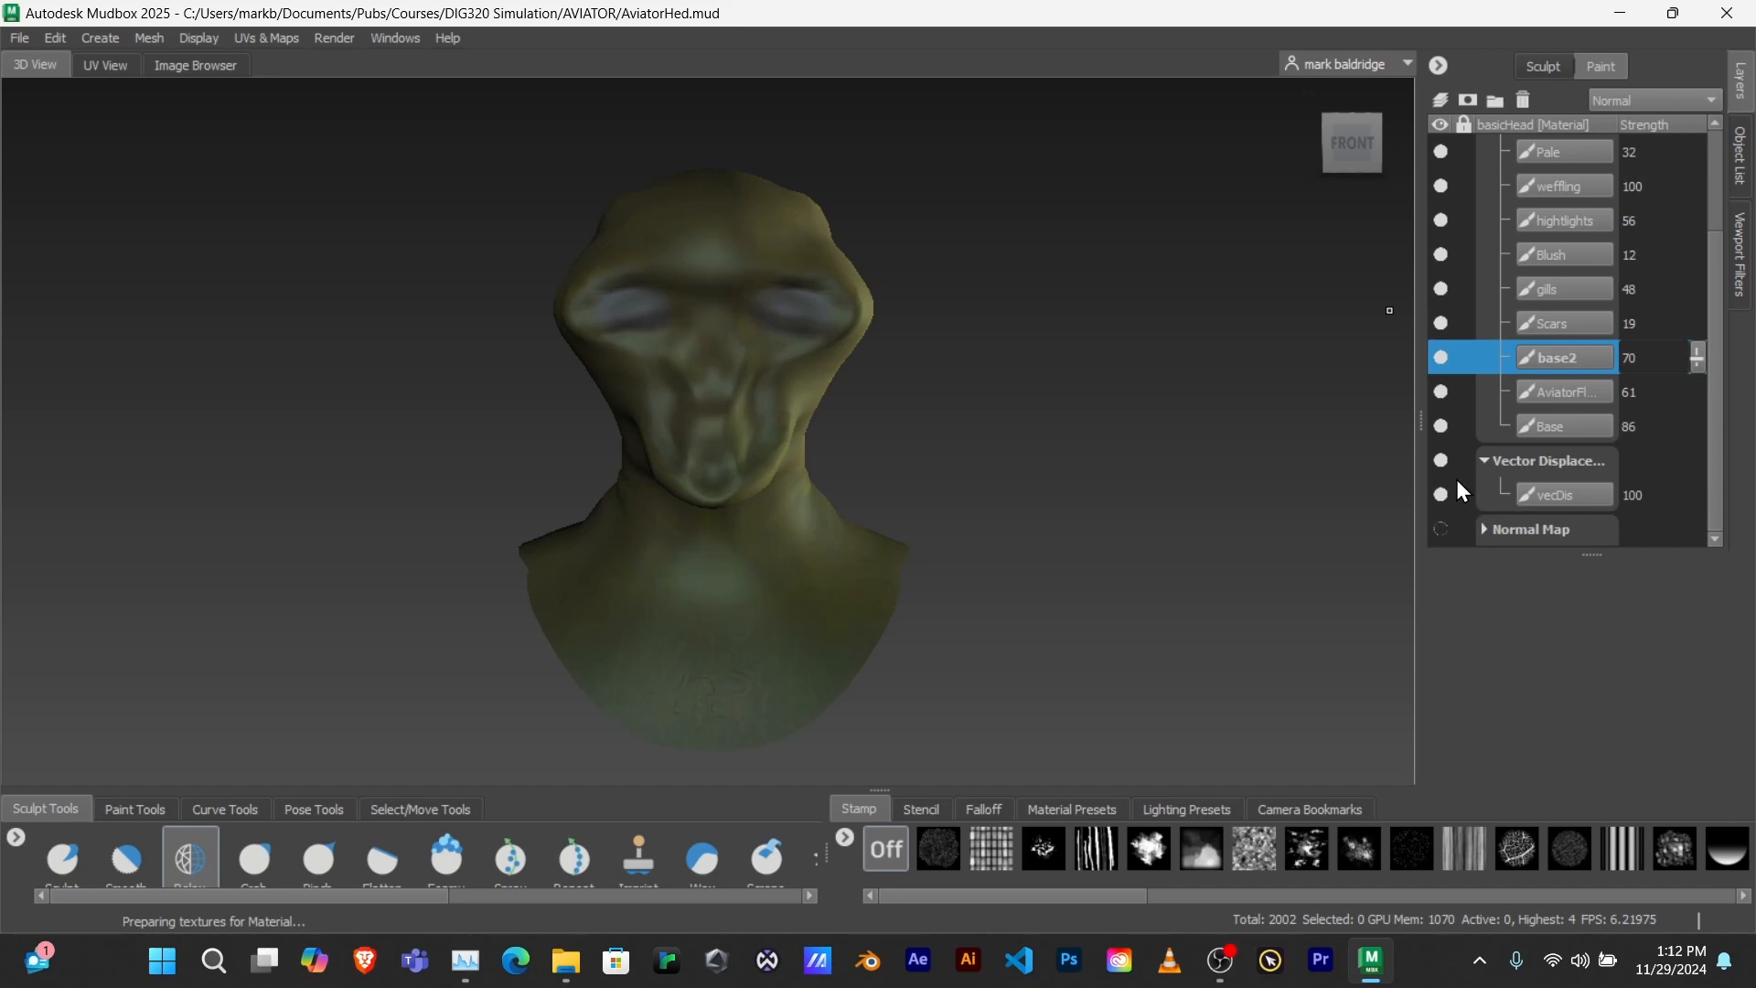
click(1442, 462)
click(1483, 528)
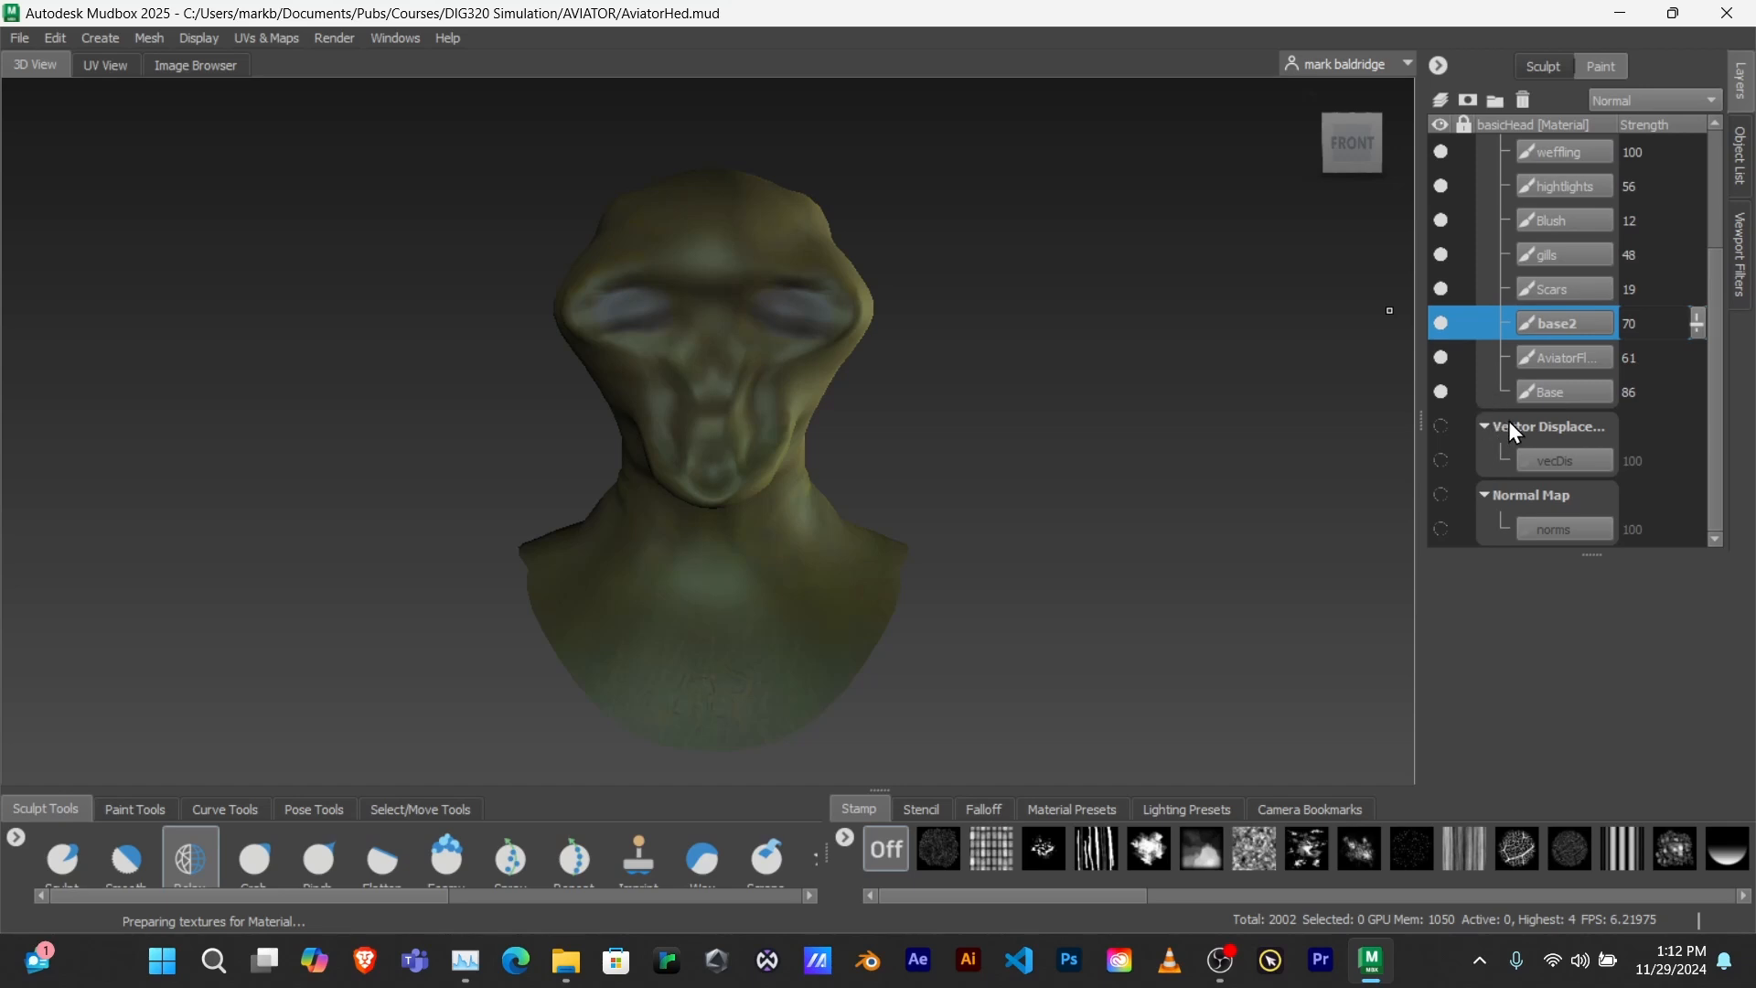
scroll(1507, 491, up, 2)
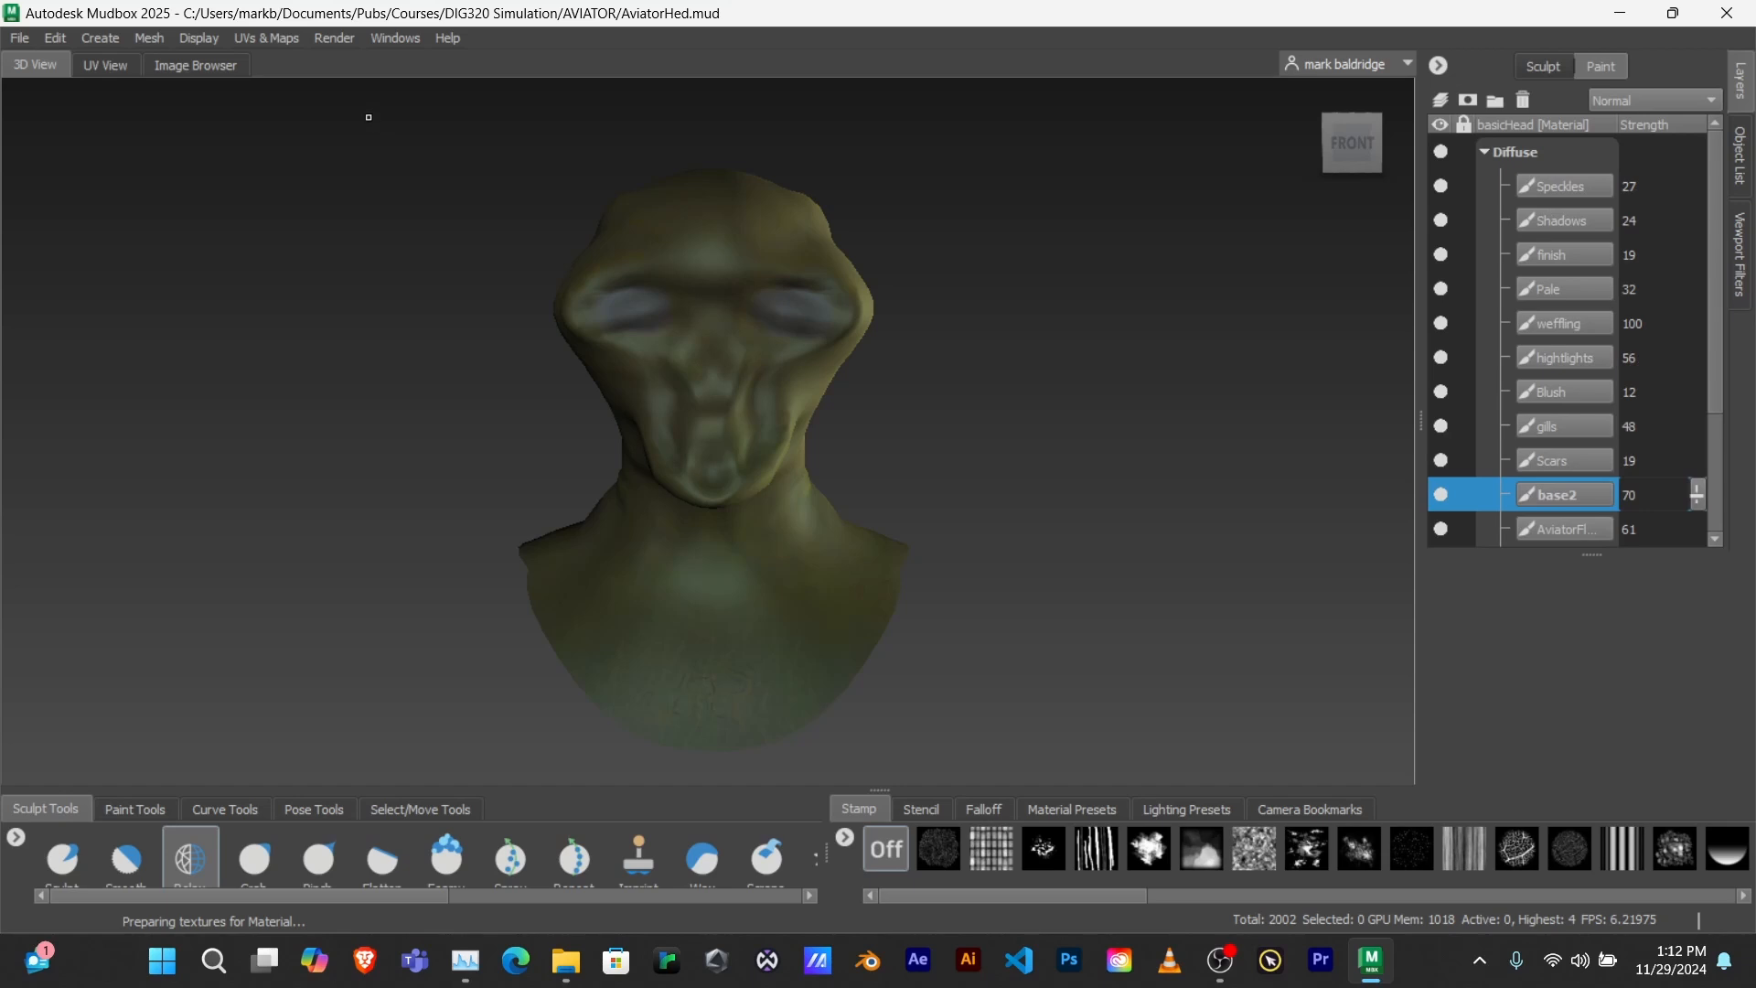
- Include the Ambient Occlusion Map in the maps generated by My Extraction Operation 4
click(267, 38)
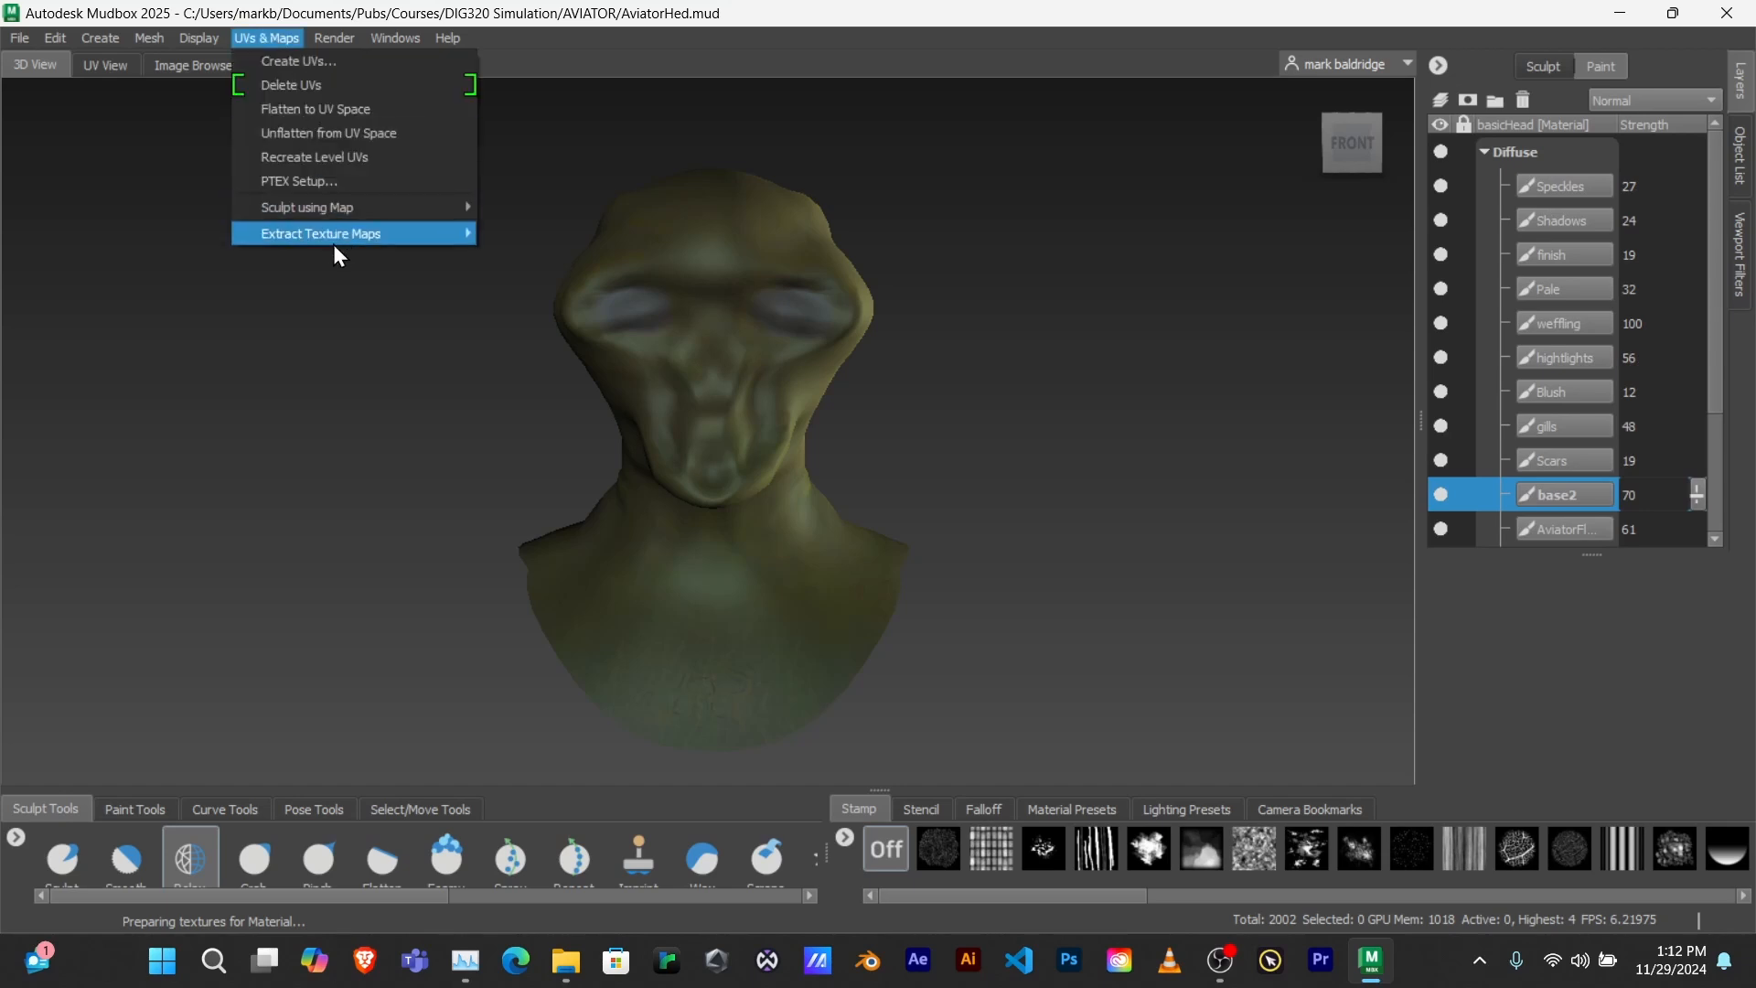
mouse_move(338, 235)
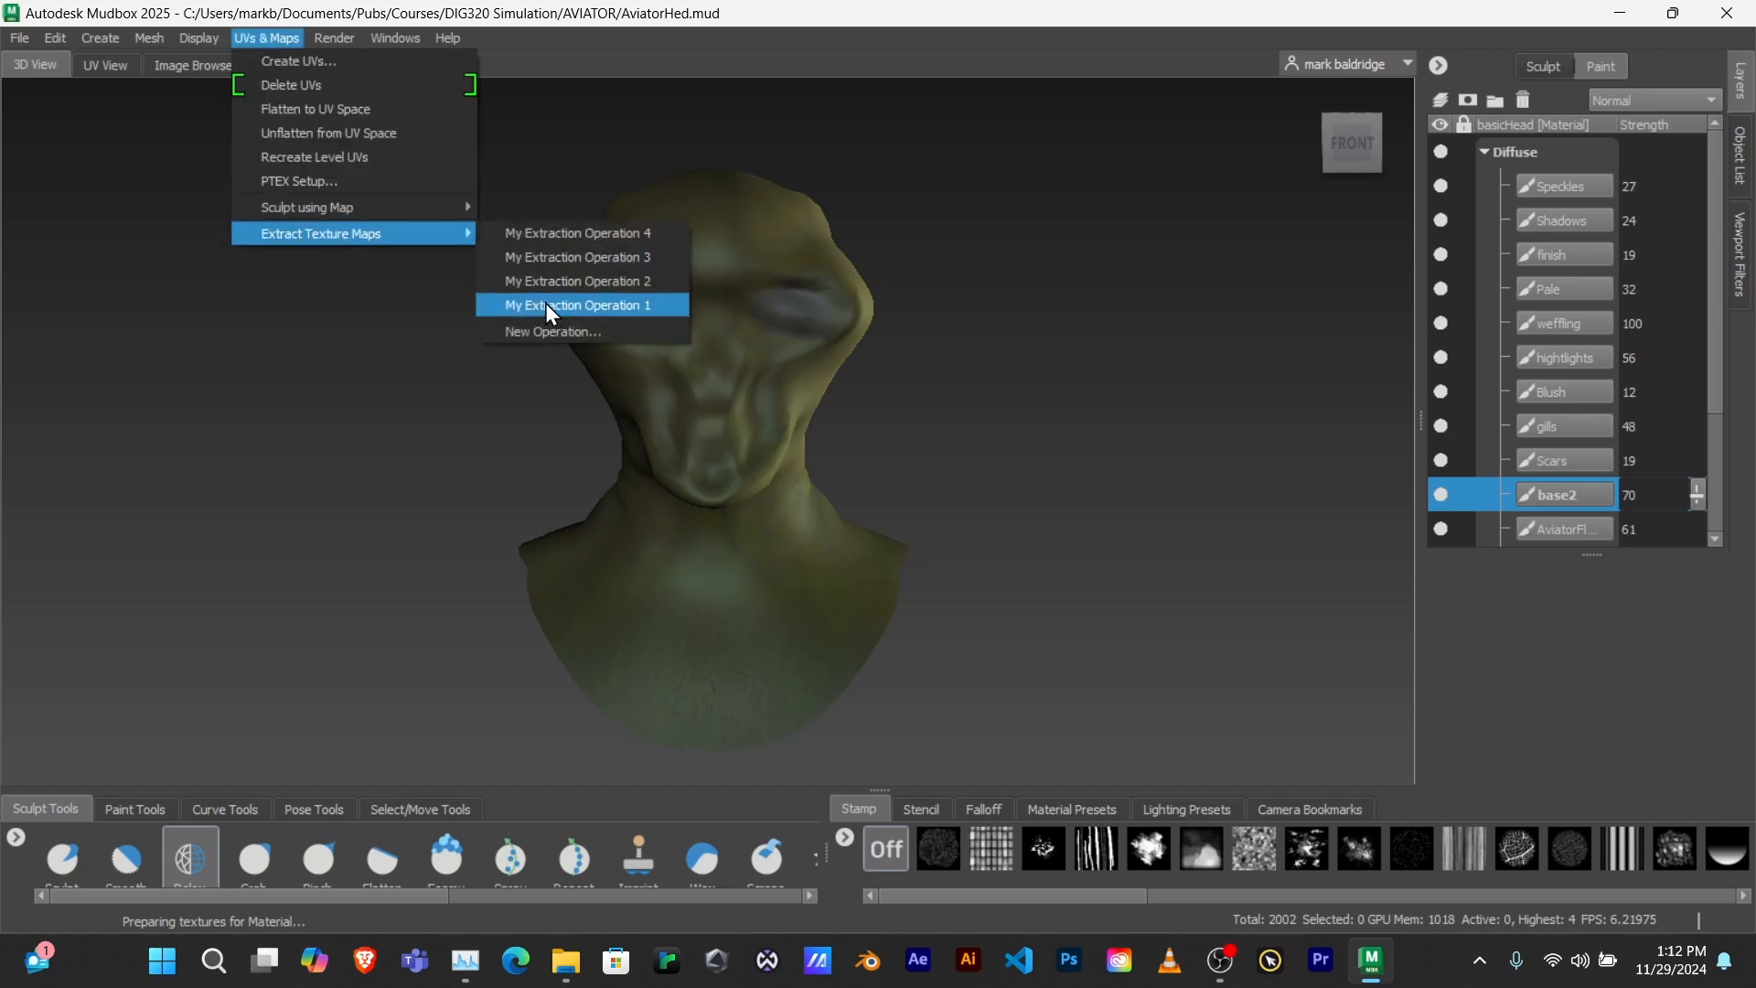
click(552, 231)
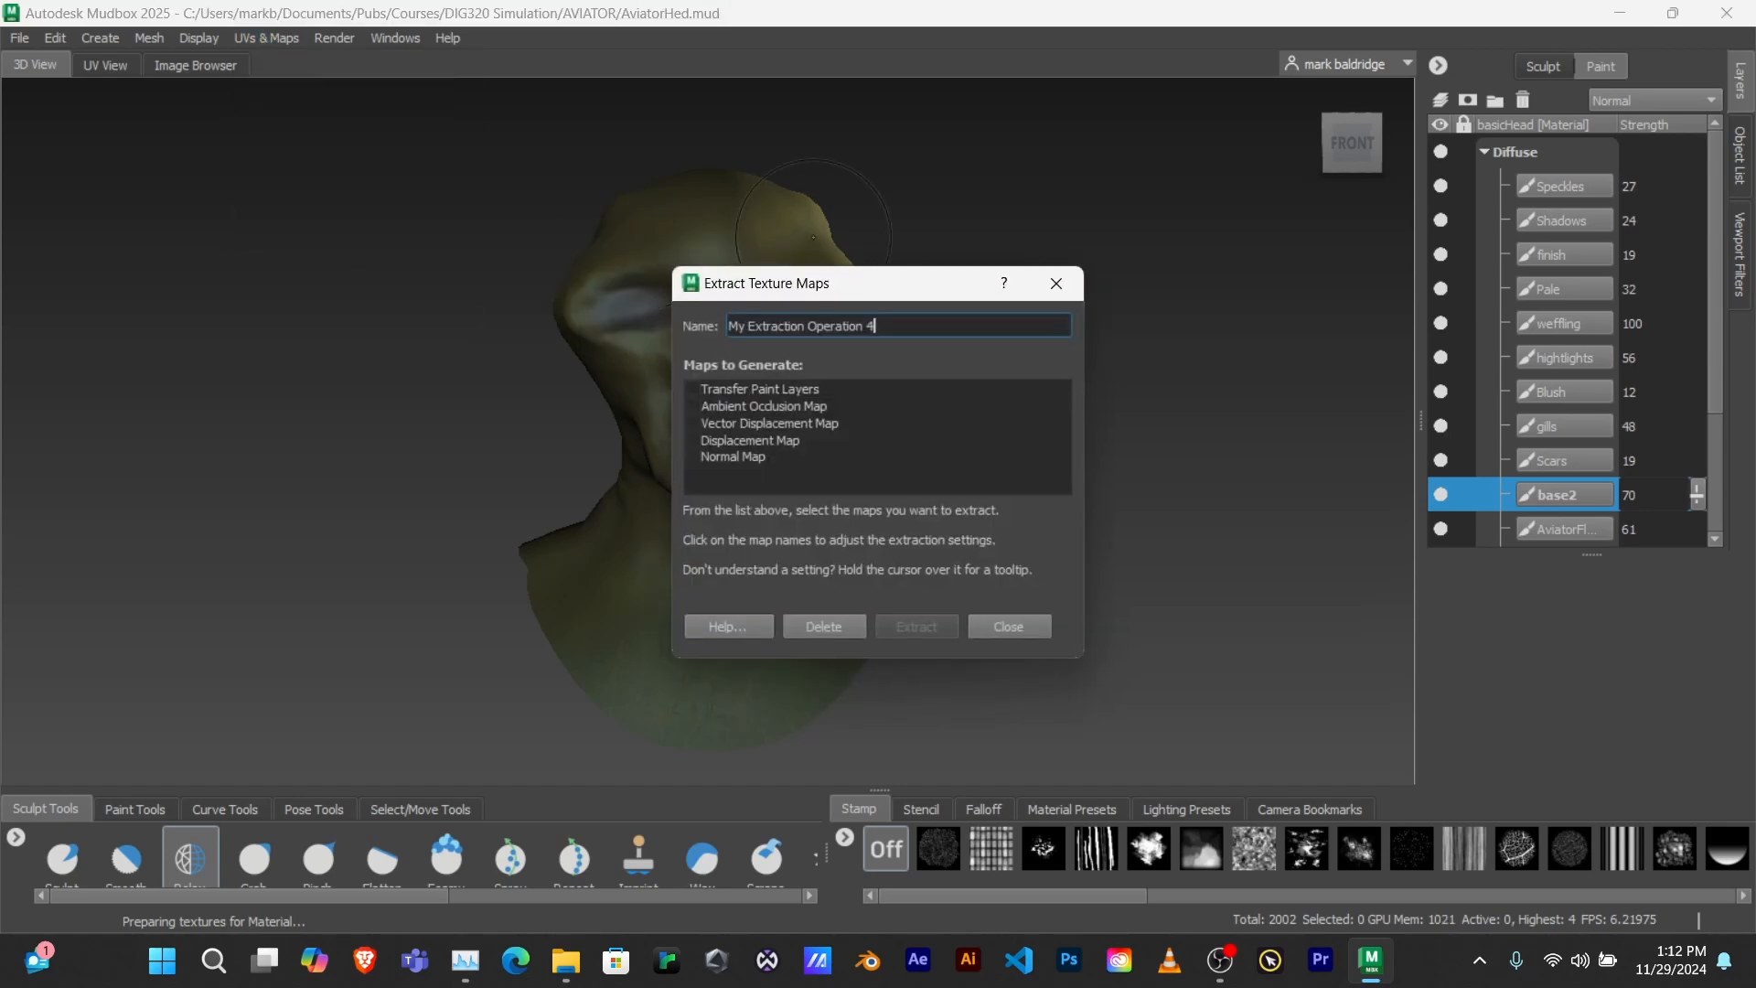
click(797, 407)
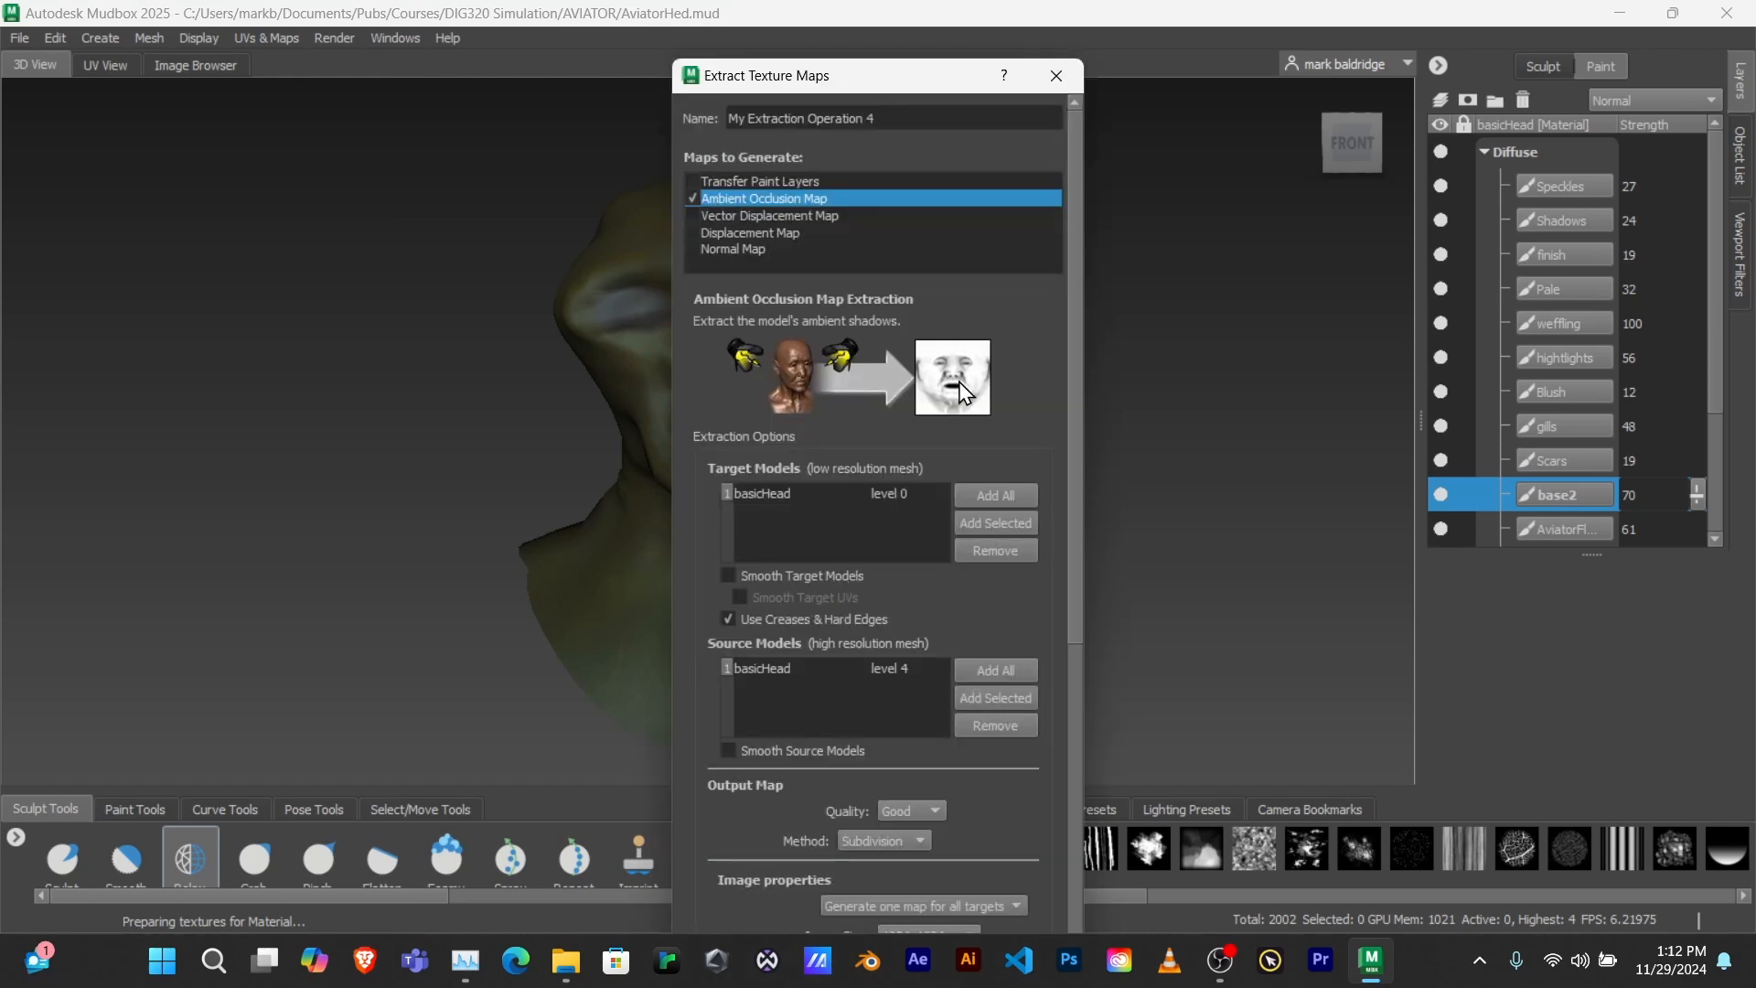
- Extract the ambient occlusion map as occ, an 8-bit RGBA PNG in sourceimages, and dismiss the extraction results
scroll(816, 353, down, 3)
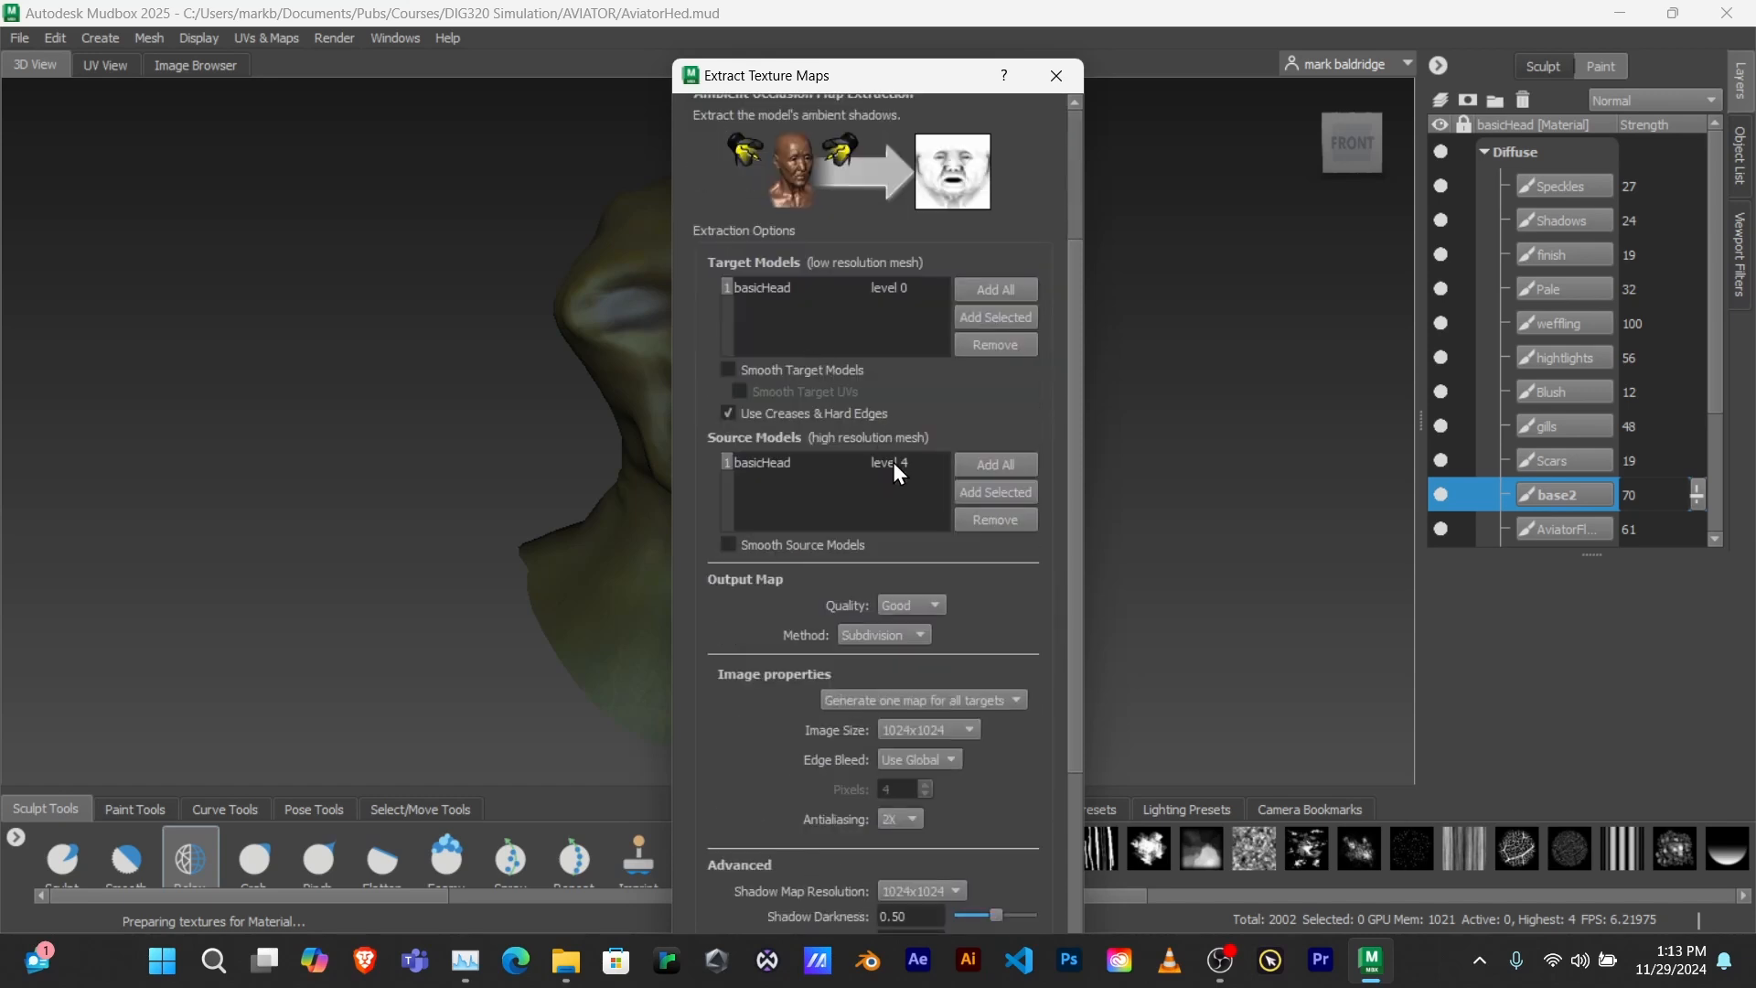
scroll(905, 401, down, 4)
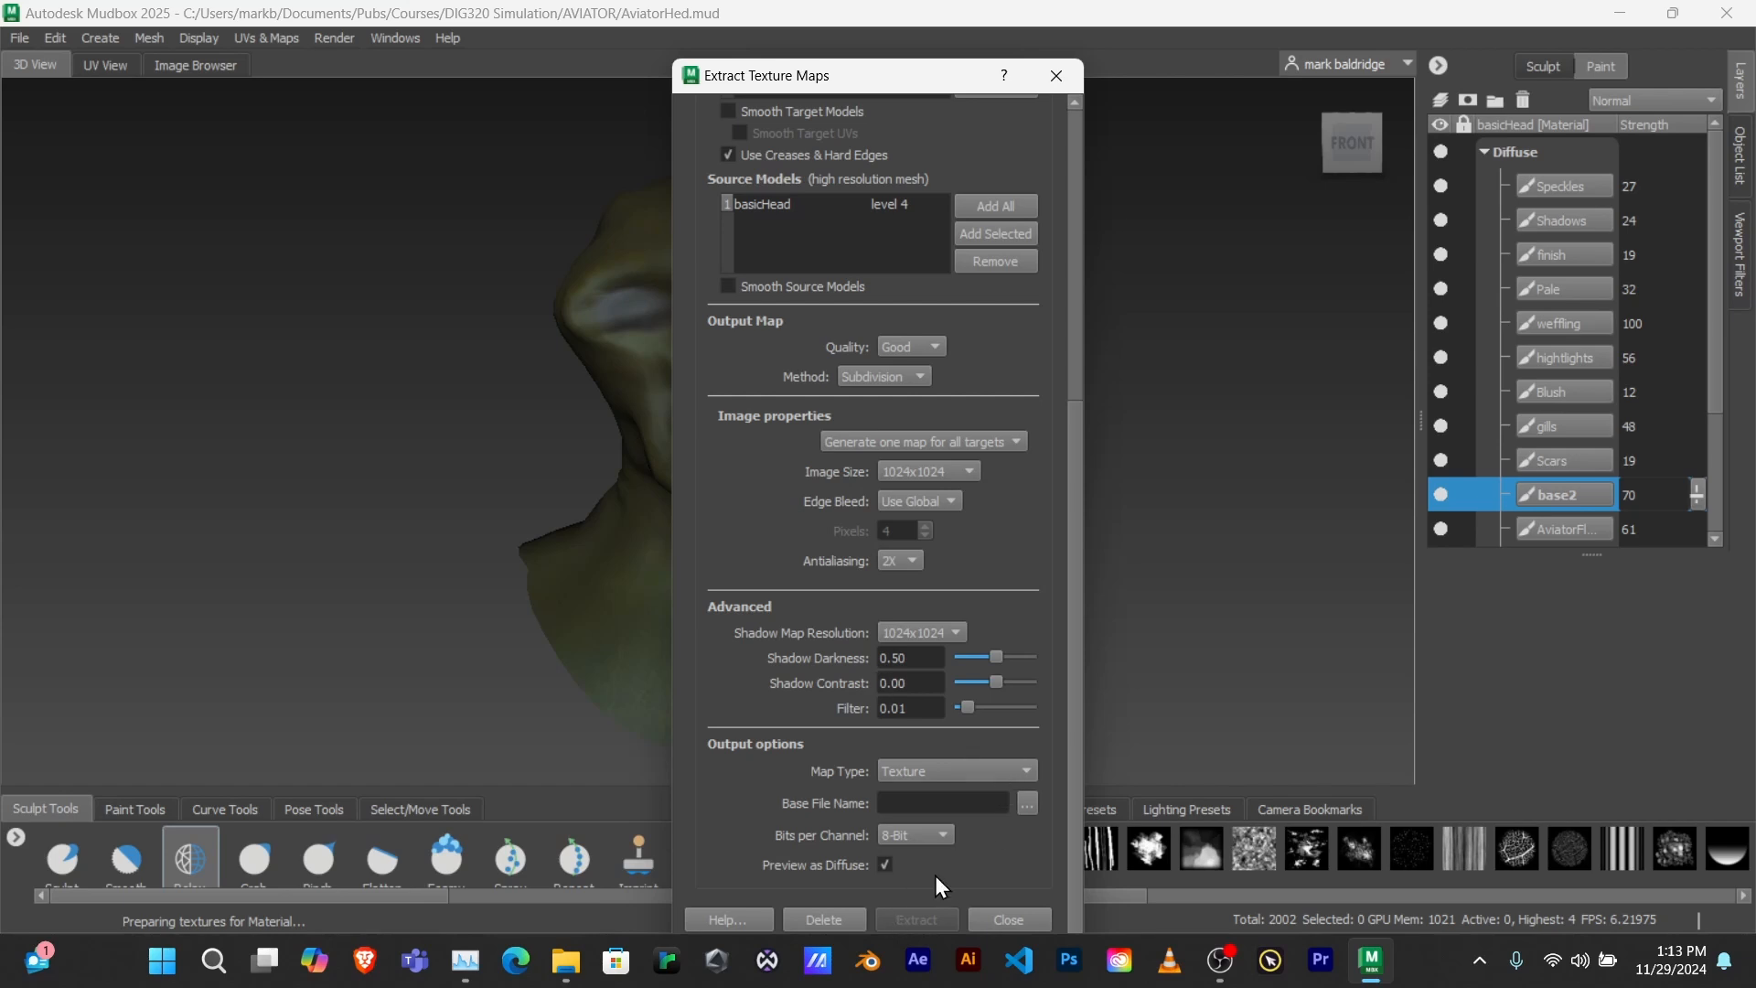
click(1027, 804)
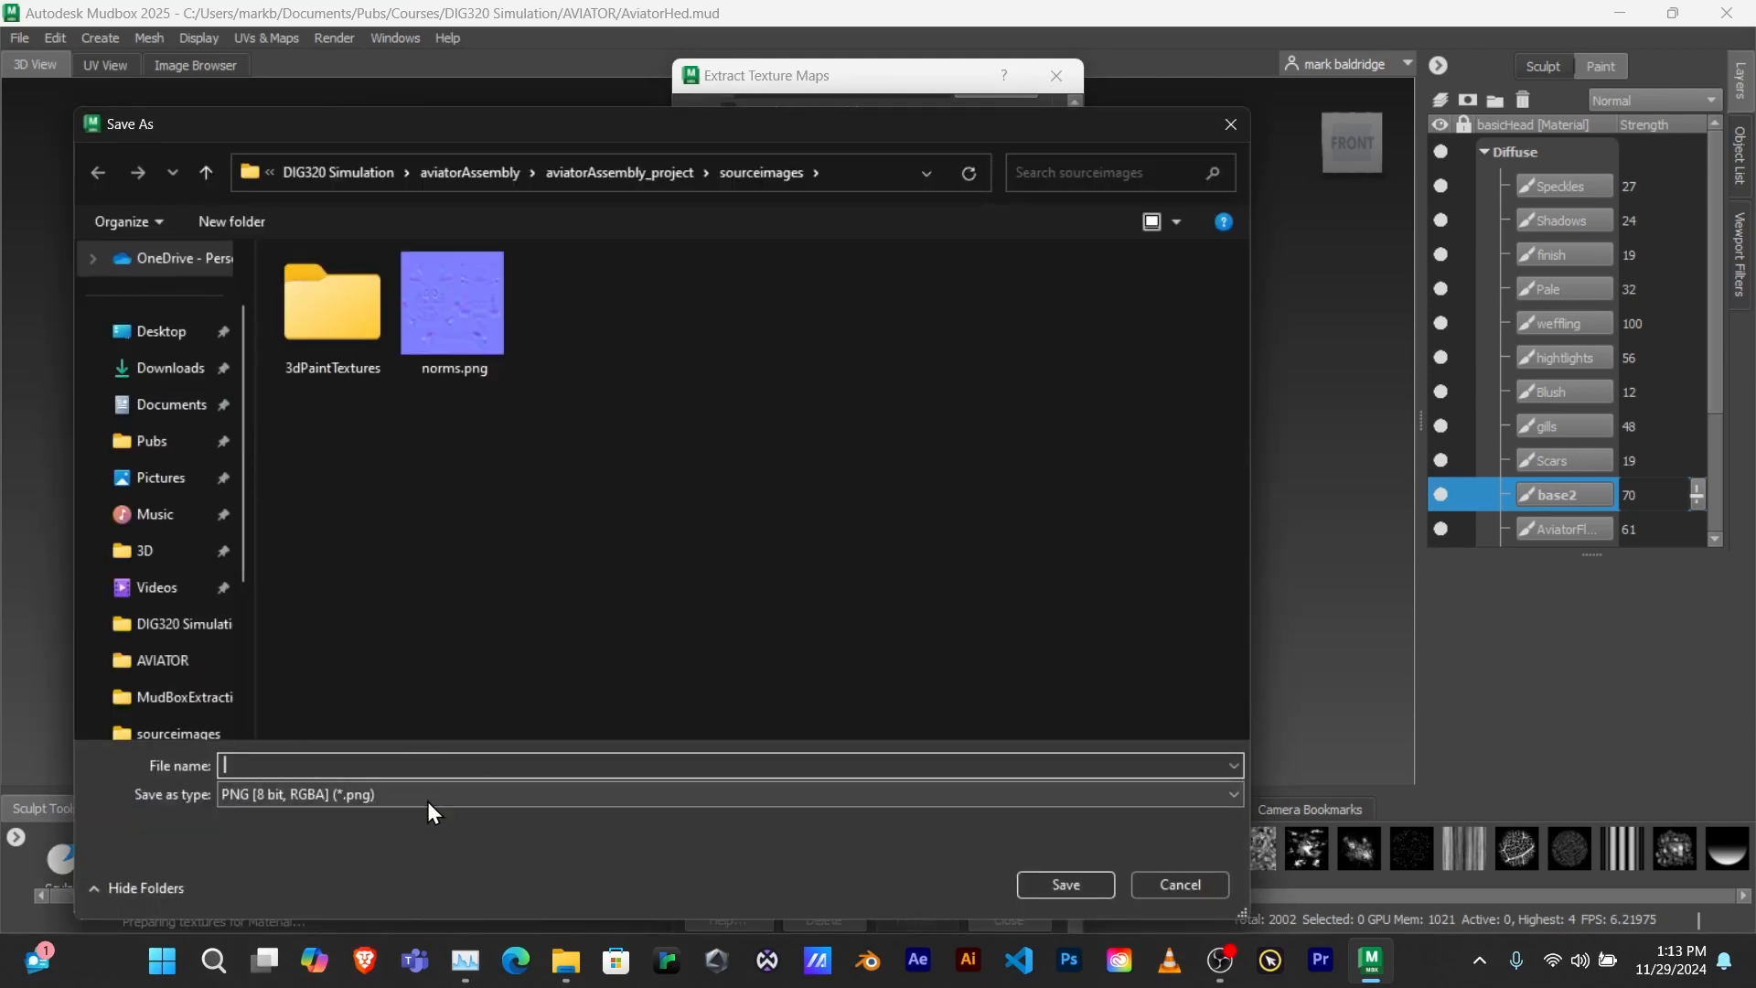
text(occ)
click(1064, 892)
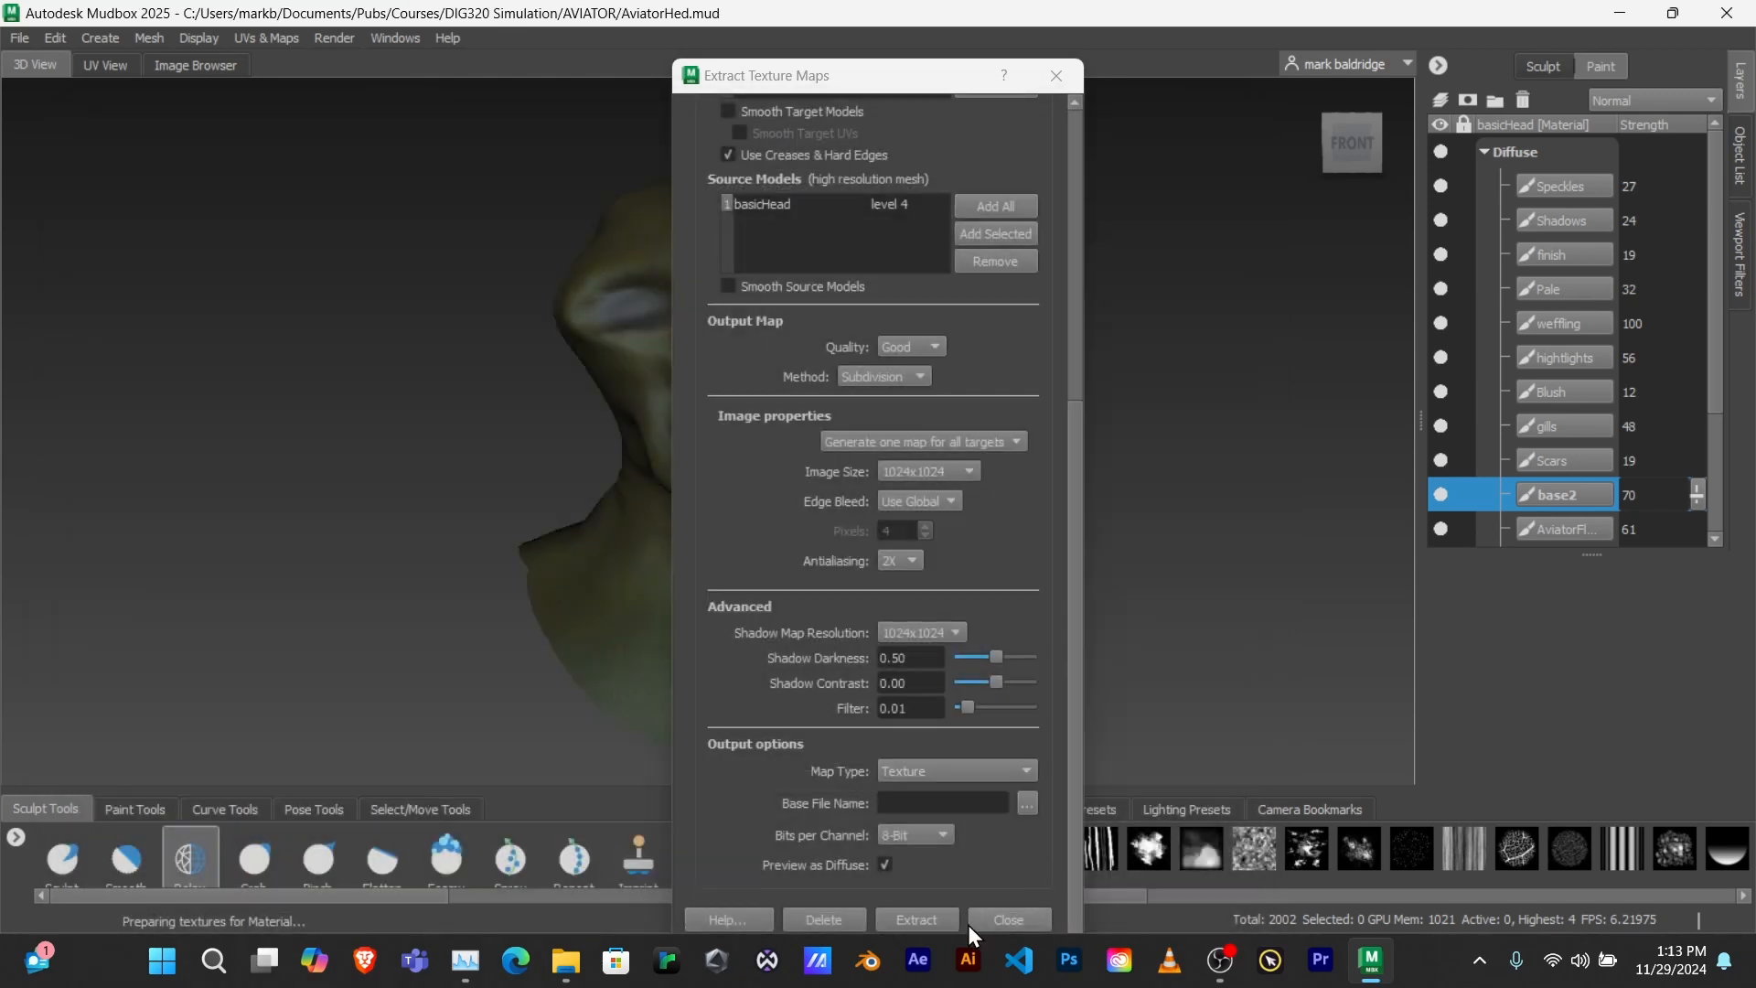
click(939, 920)
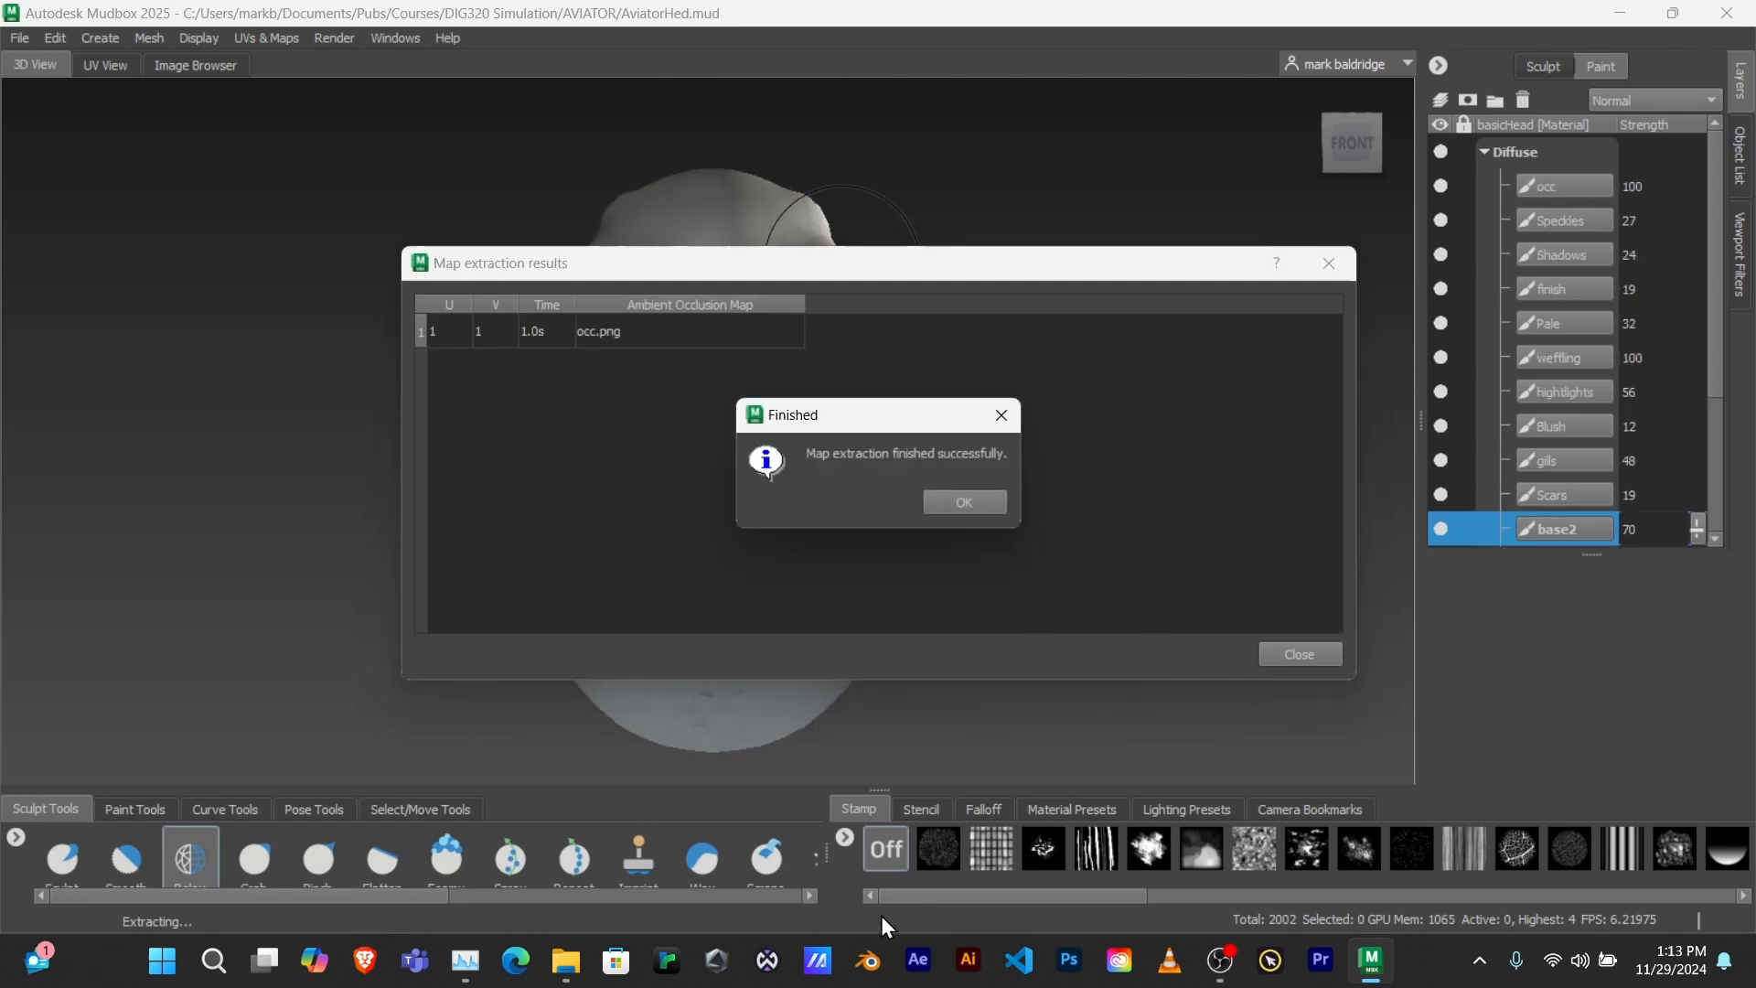
click(963, 502)
click(1300, 653)
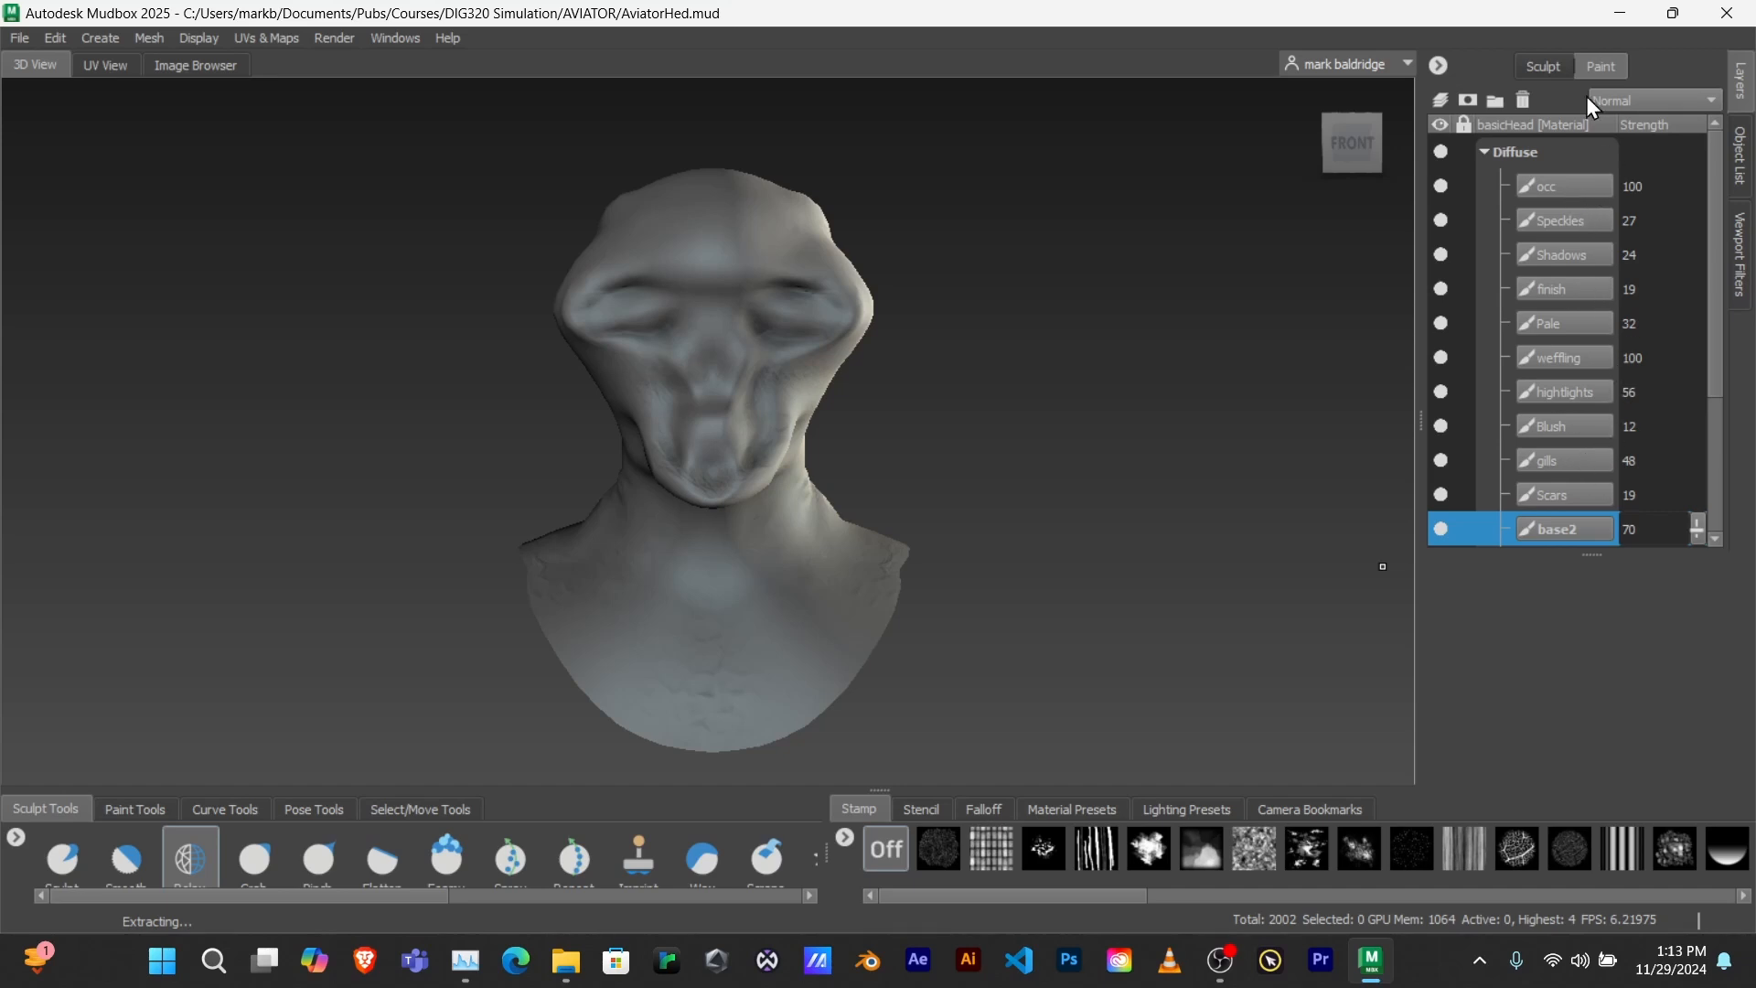
- Toggle the occ diffuse layer's visibility to compare its effect on the head, leaving the layer hidden
click(1443, 186)
click(1444, 185)
click(1443, 185)
click(1444, 186)
click(1444, 186)
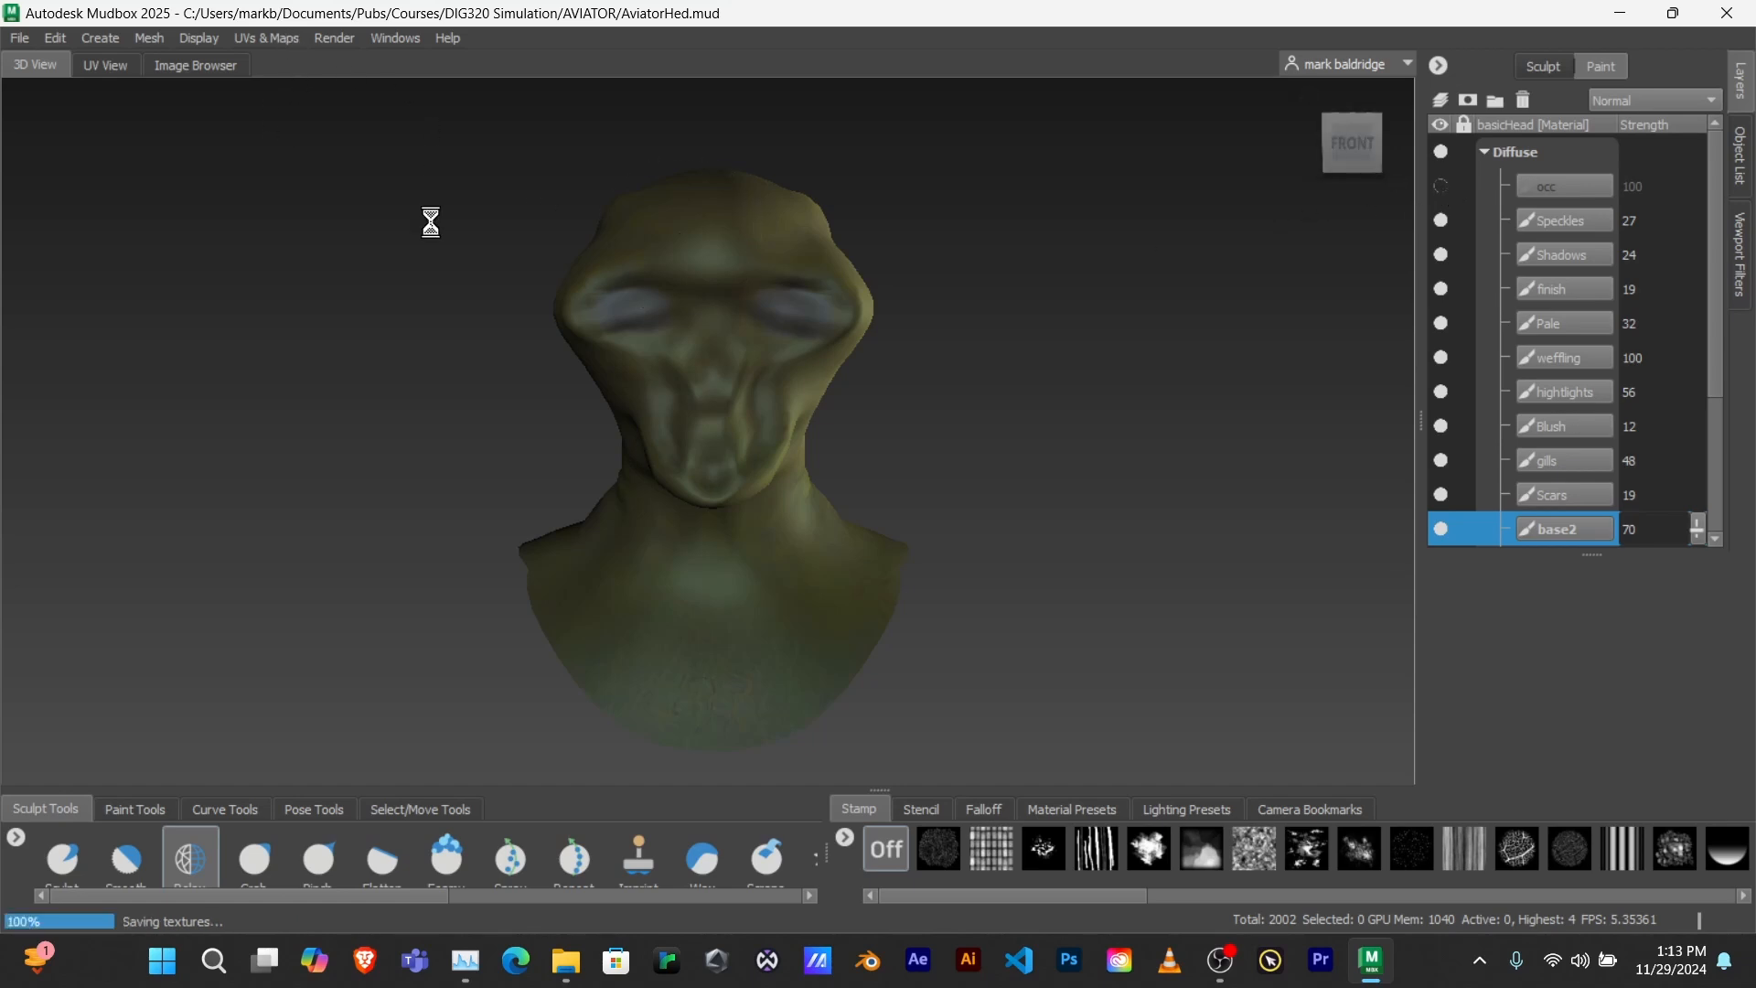
- Add the Displacement Map to My Extraction Operation 4, keeping the Ambient Occlusion Map included
click(271, 37)
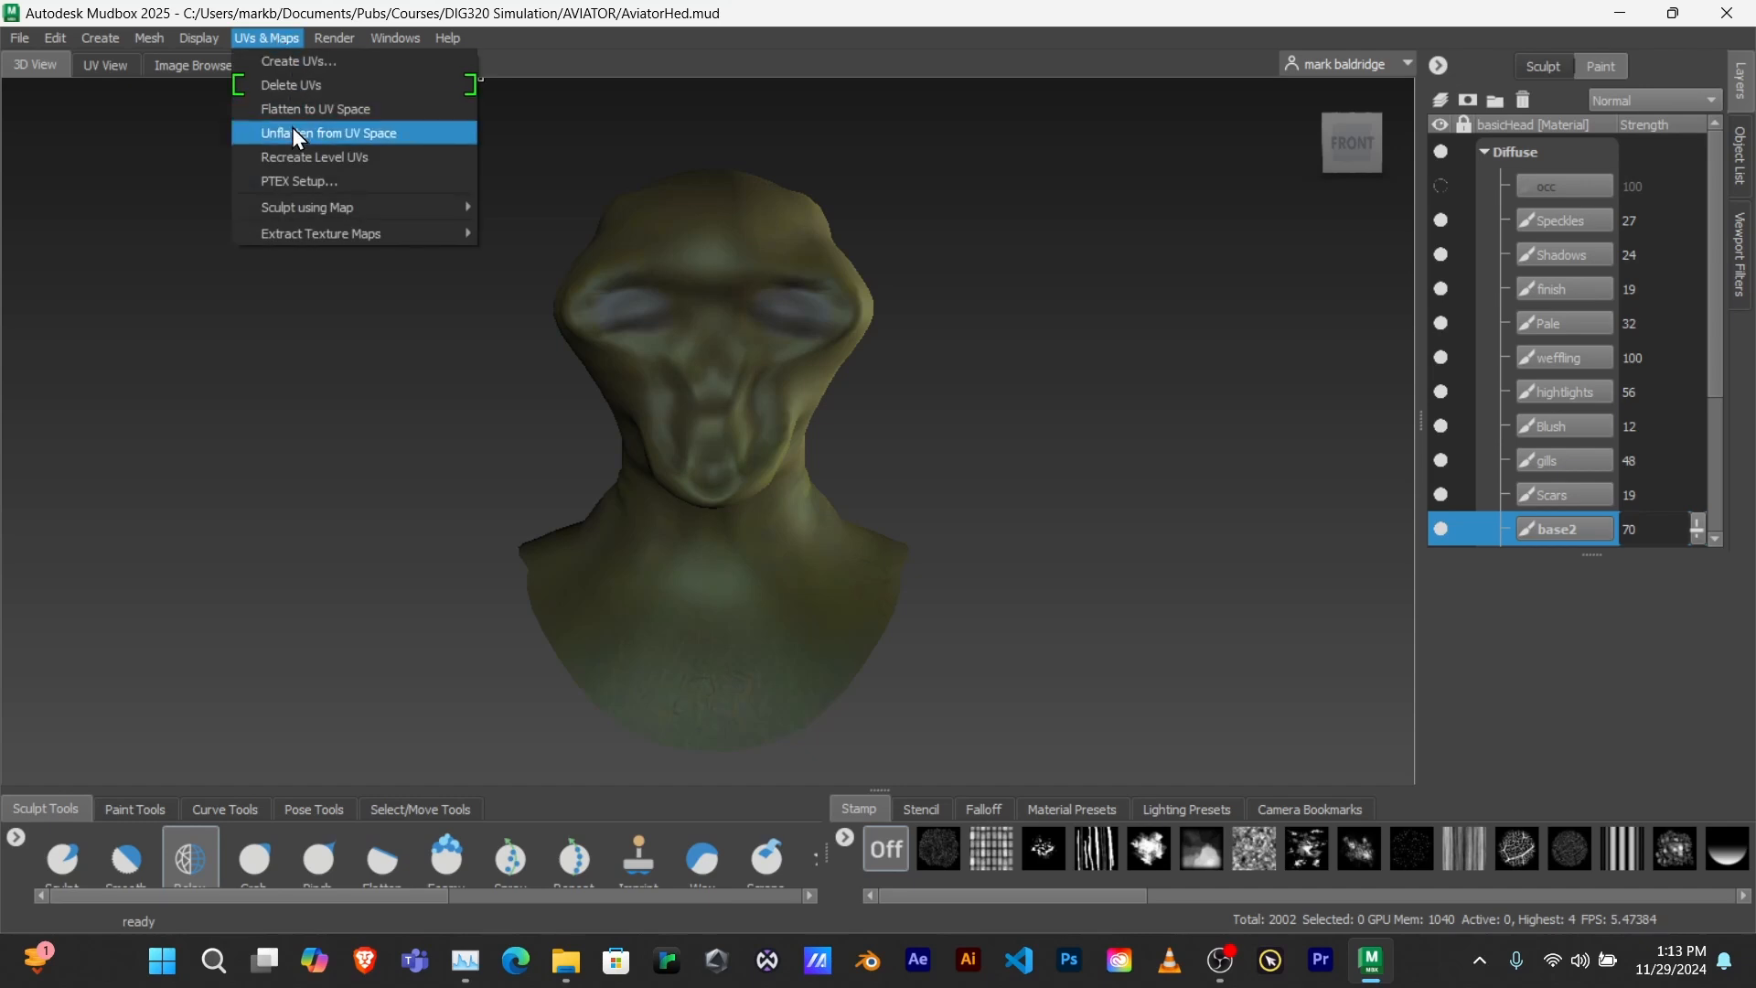
mouse_move(315, 232)
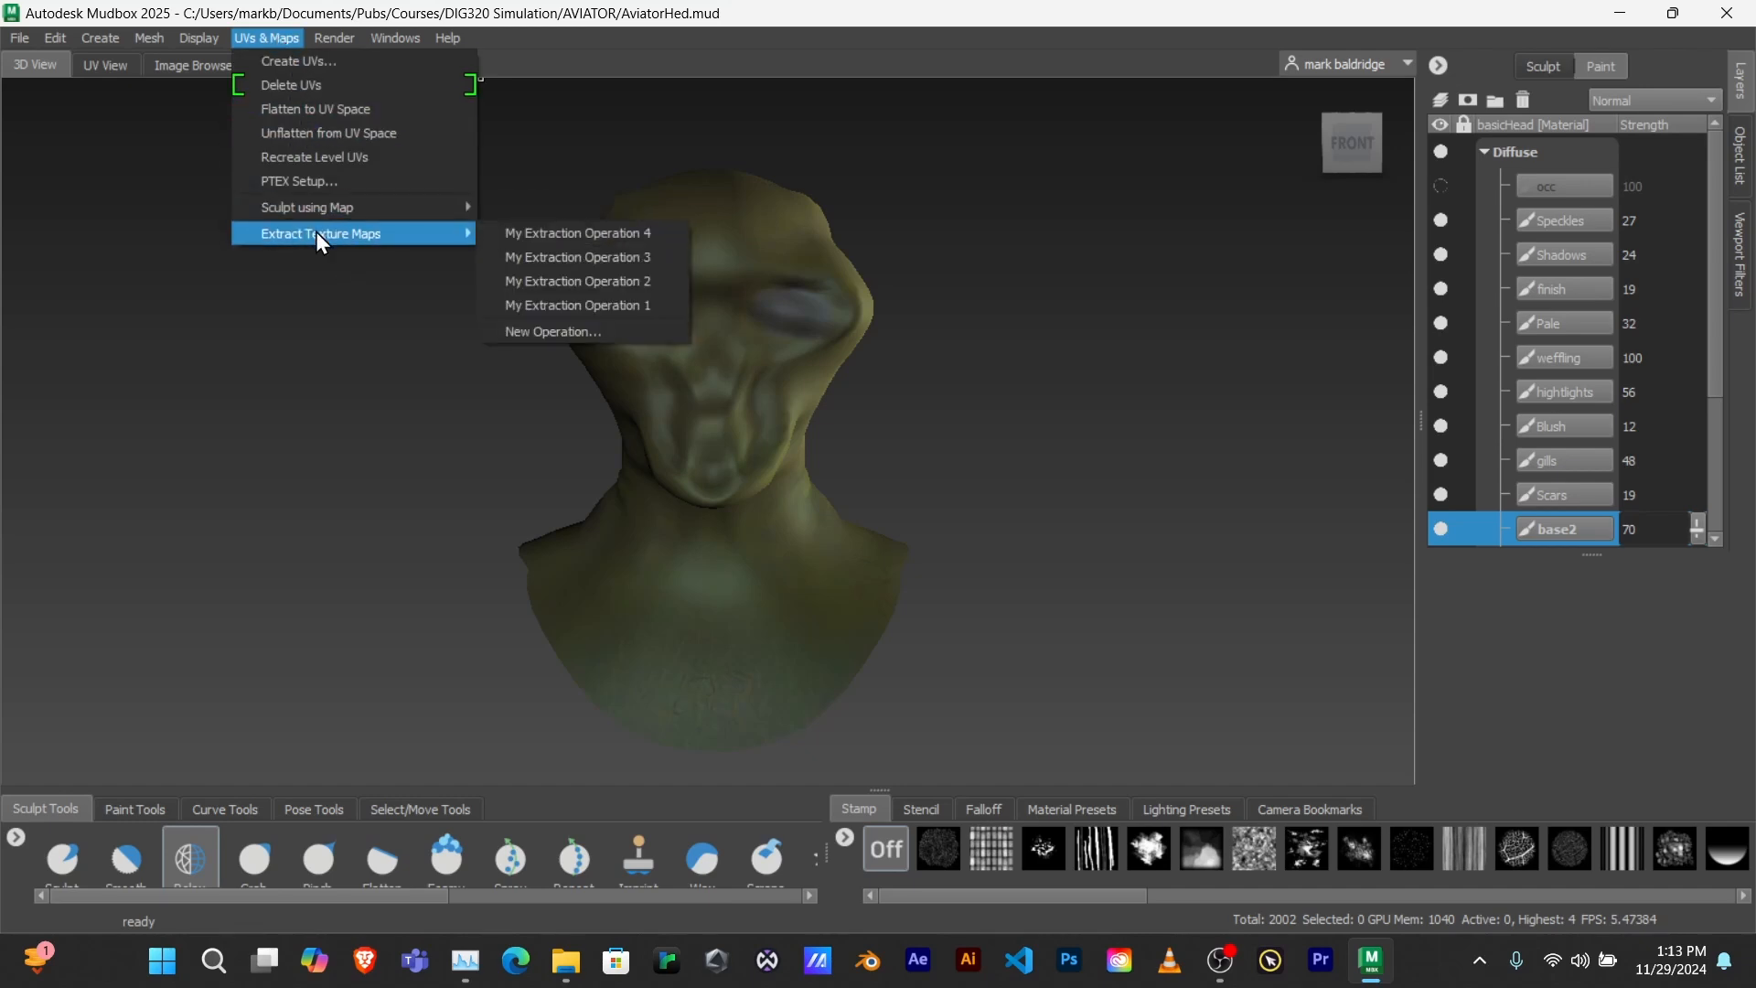
click(540, 244)
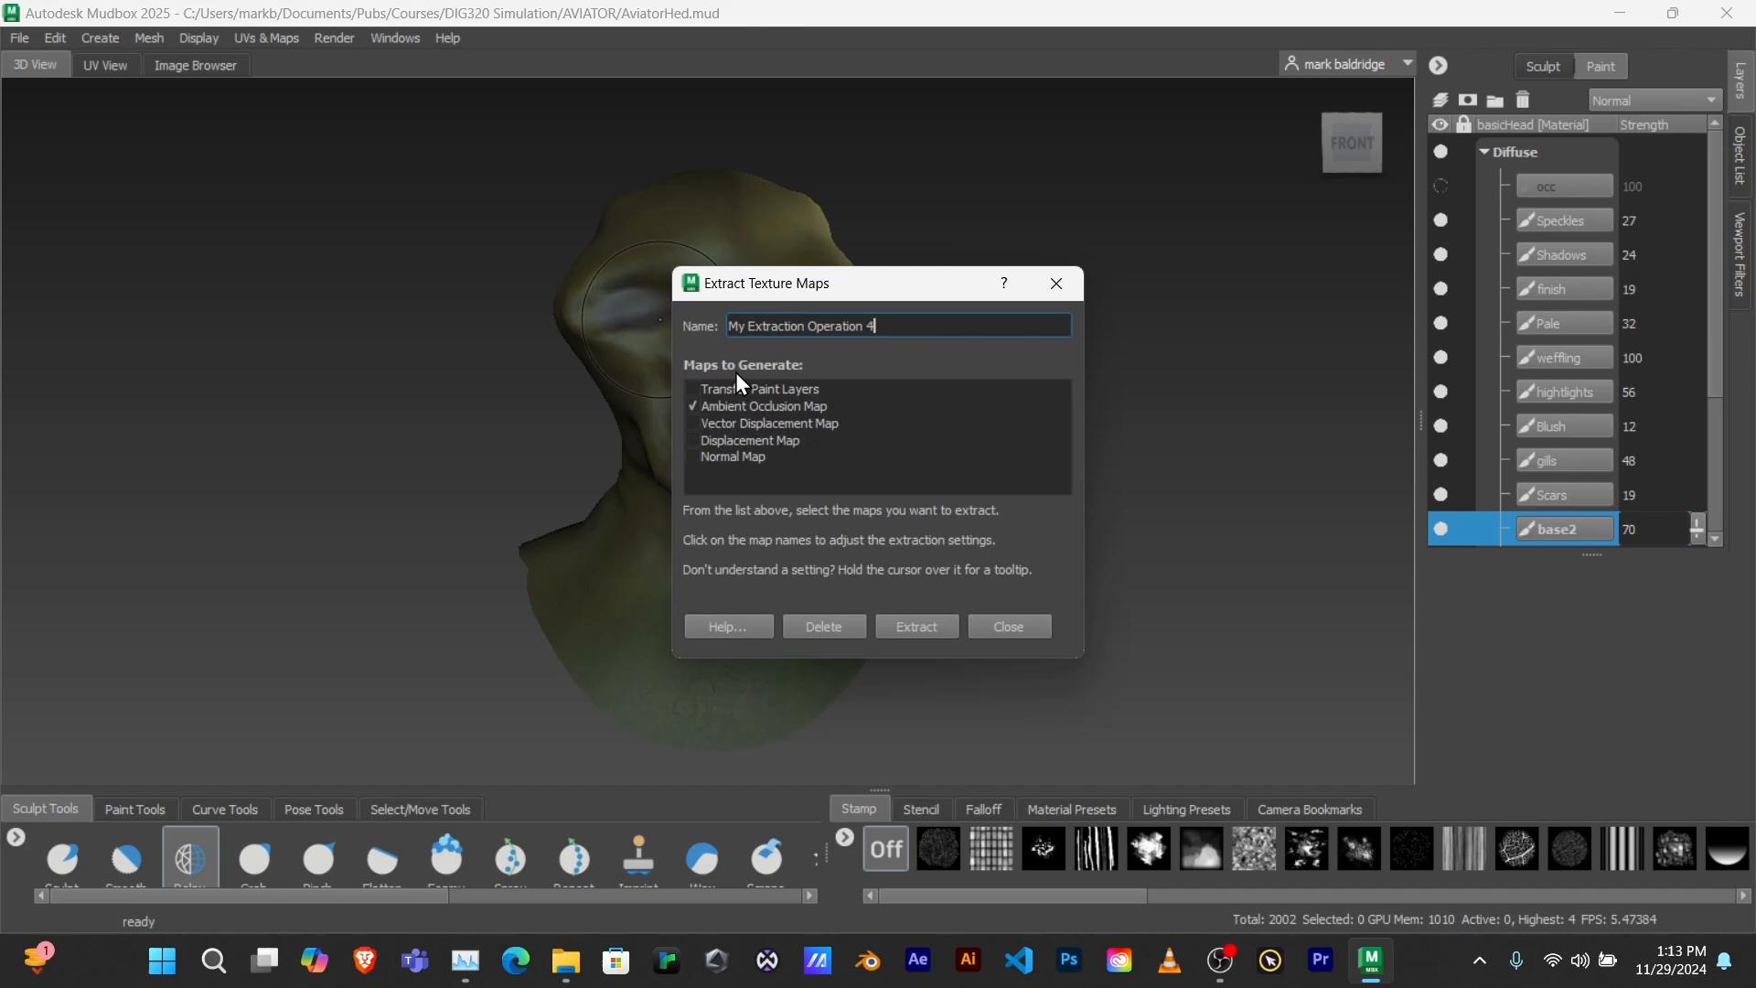
click(747, 440)
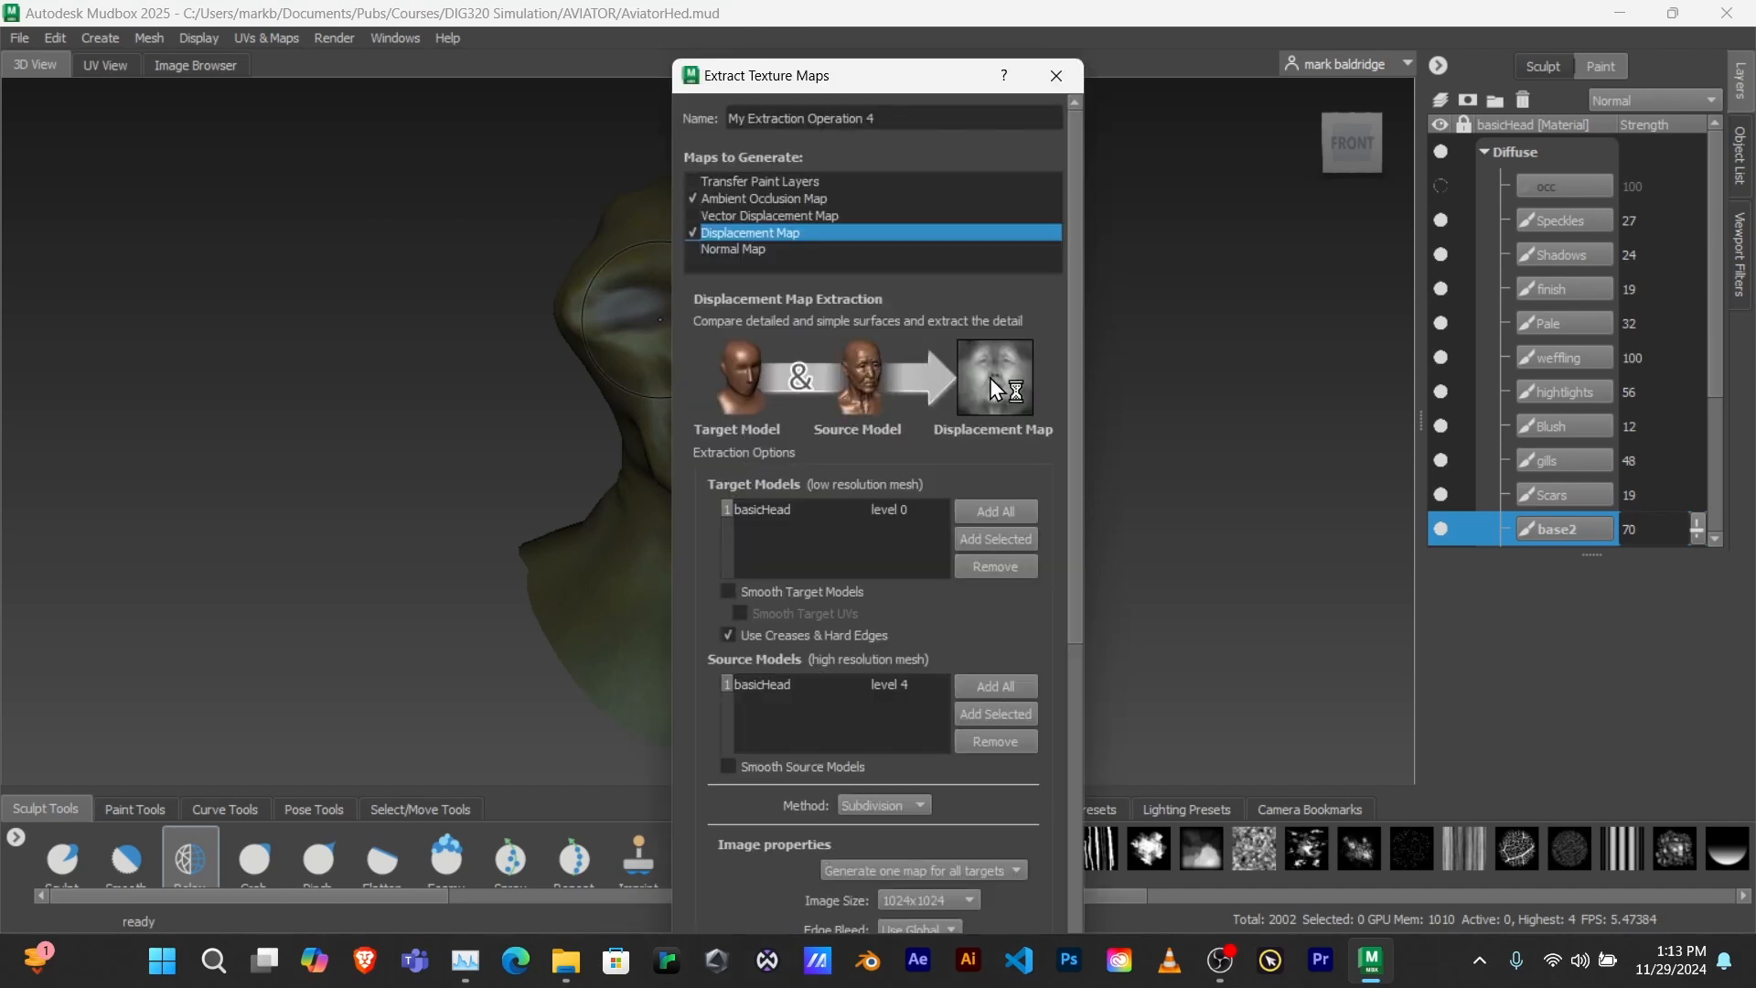
- Save the displacement map output as bump, an 8-bit RGBA PNG in sourceimages, and start the extraction
scroll(933, 421, down, 3)
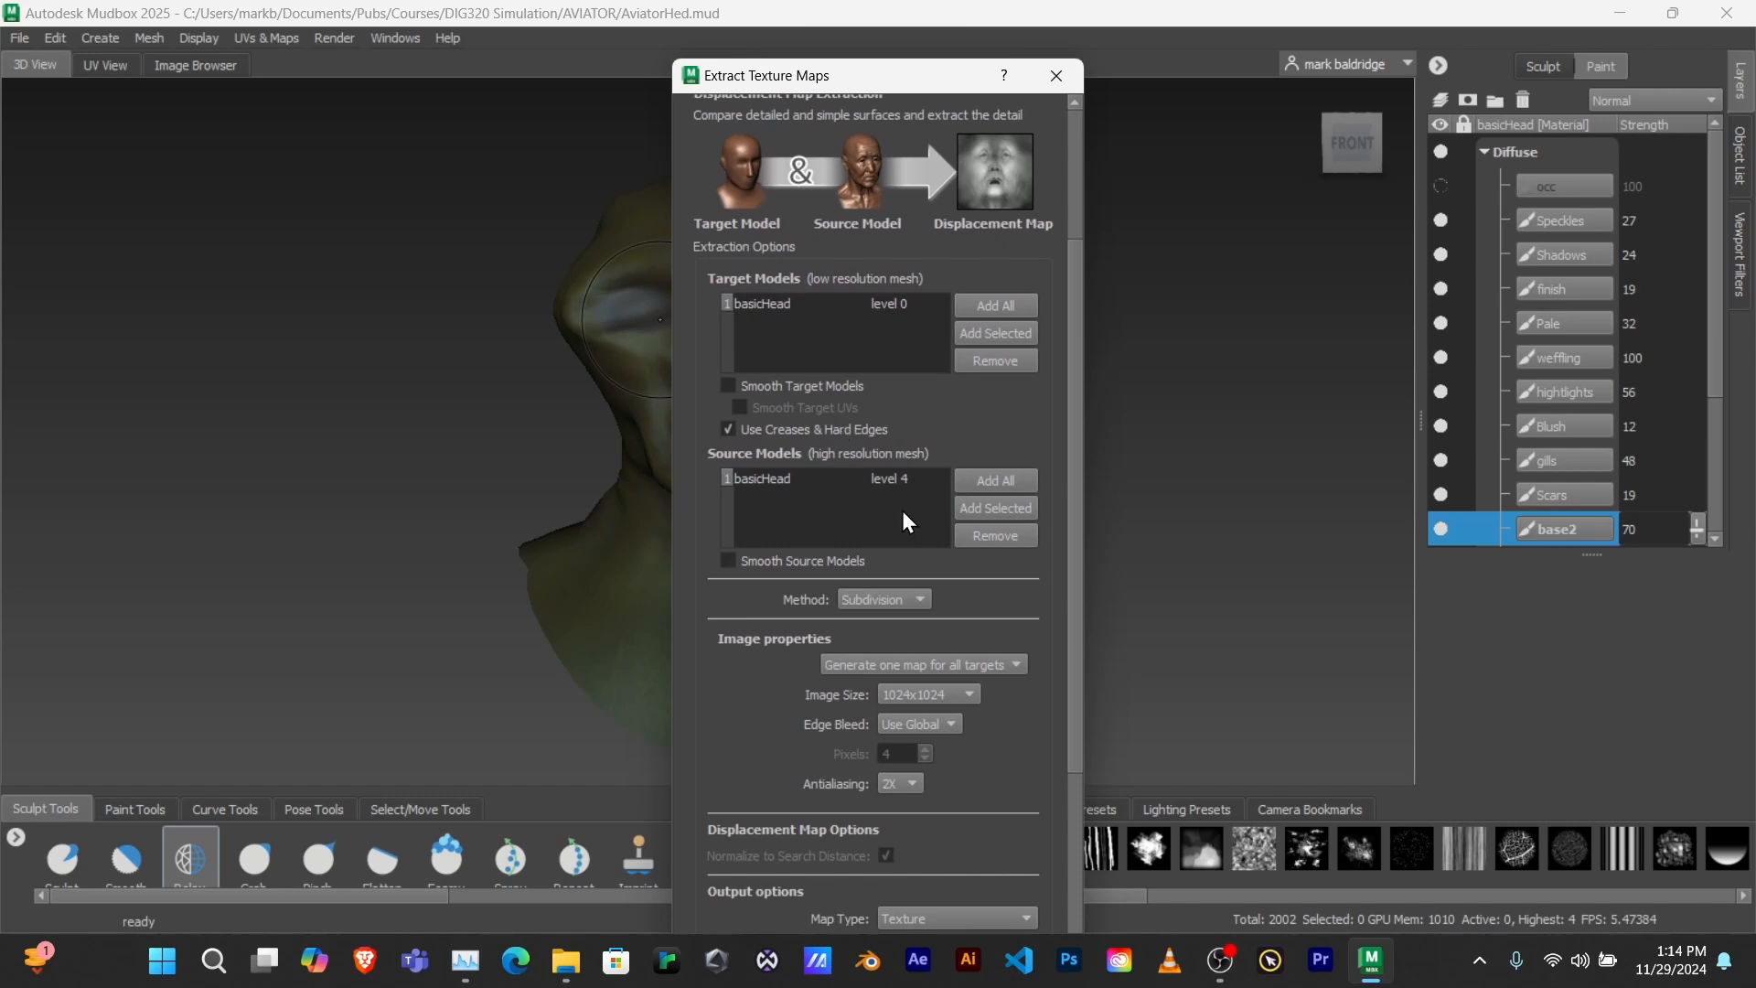
scroll(922, 668, down, 4)
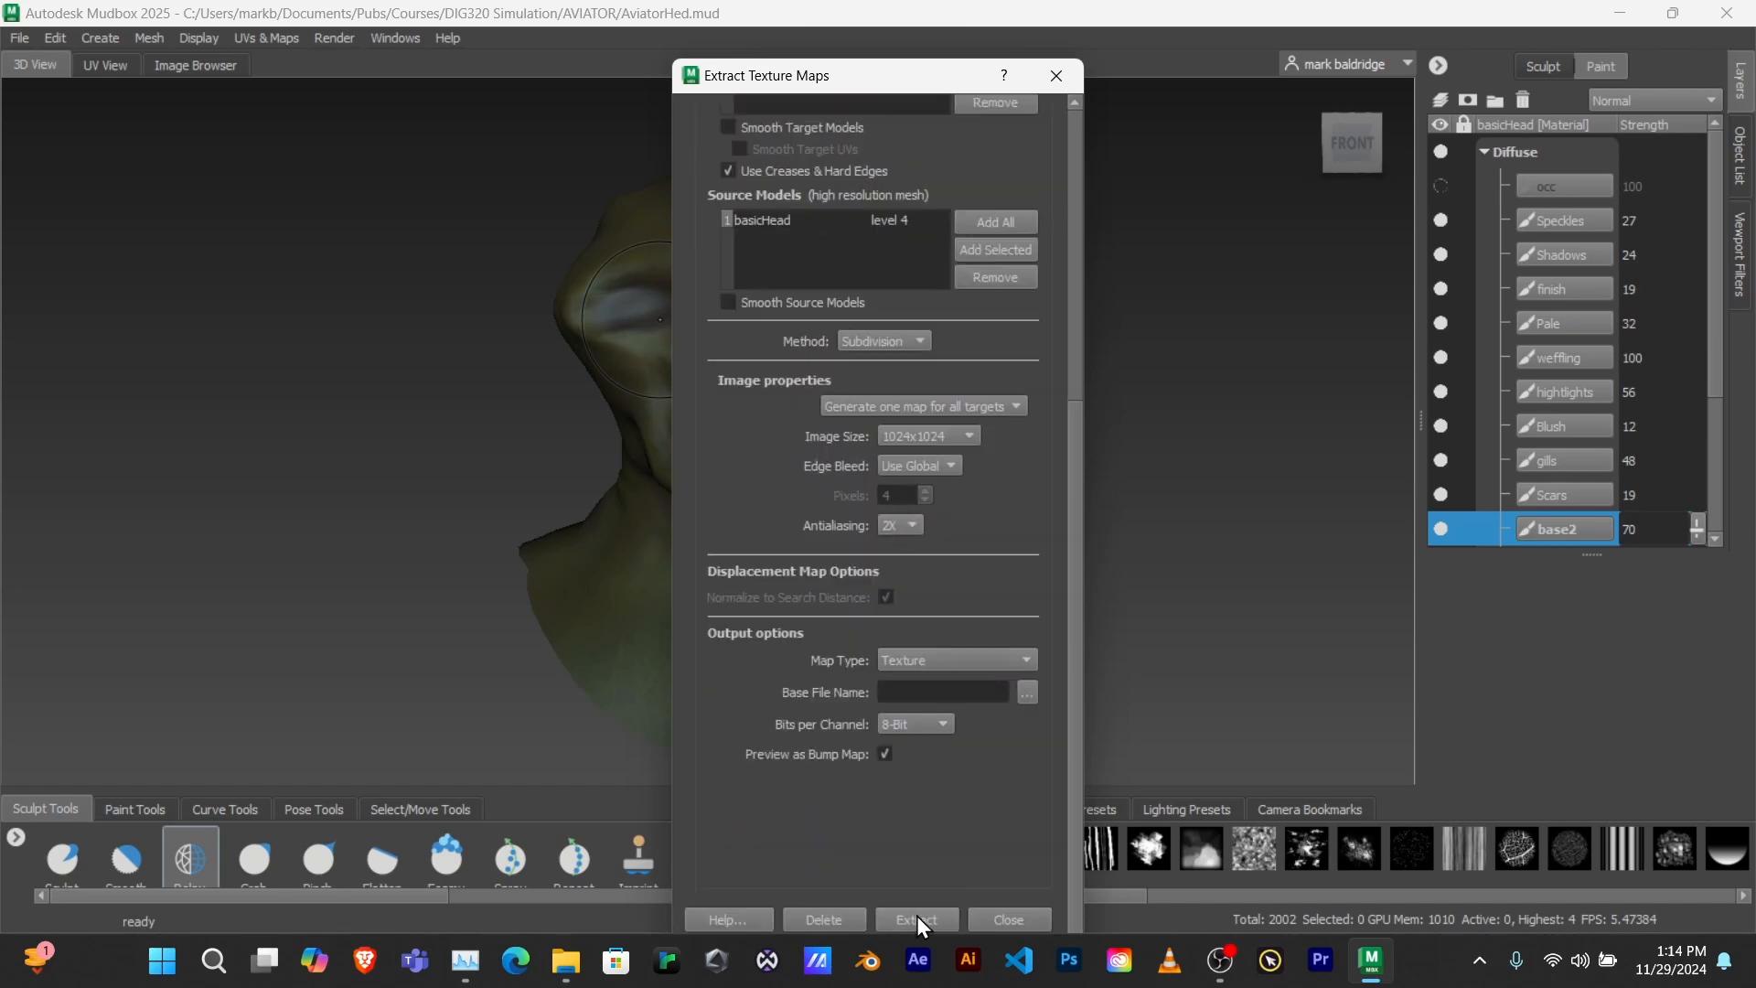
click(1026, 692)
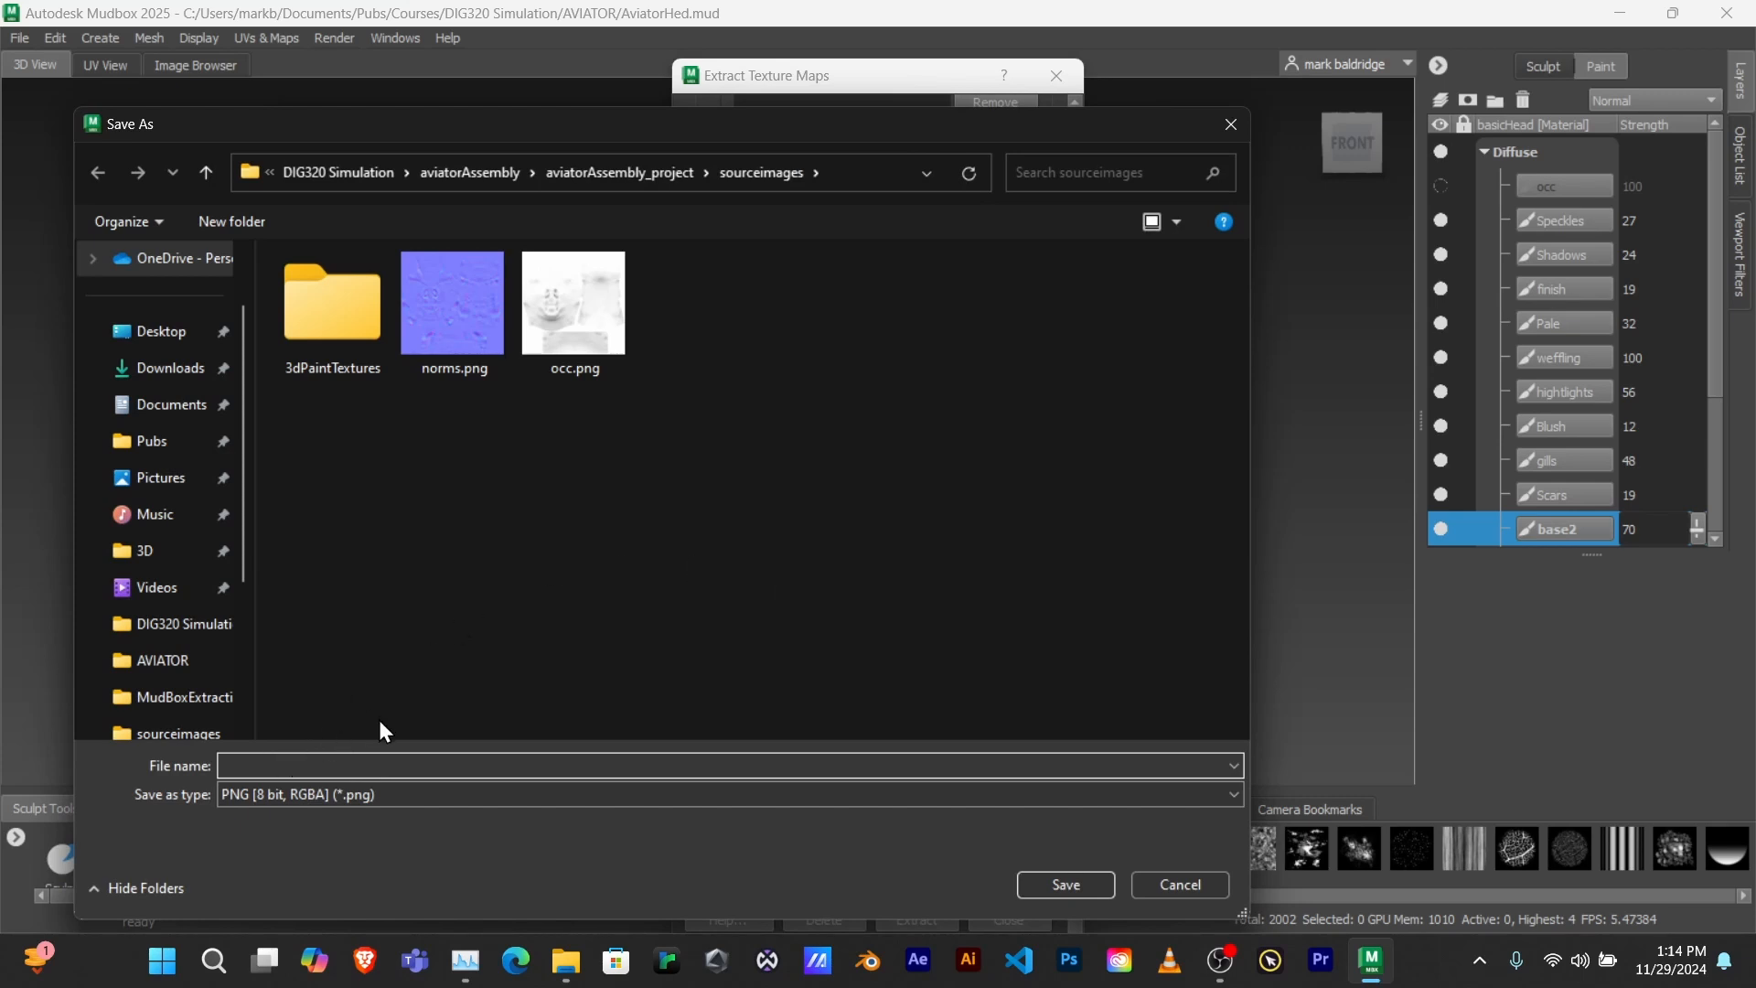
text(bump)
click(1072, 883)
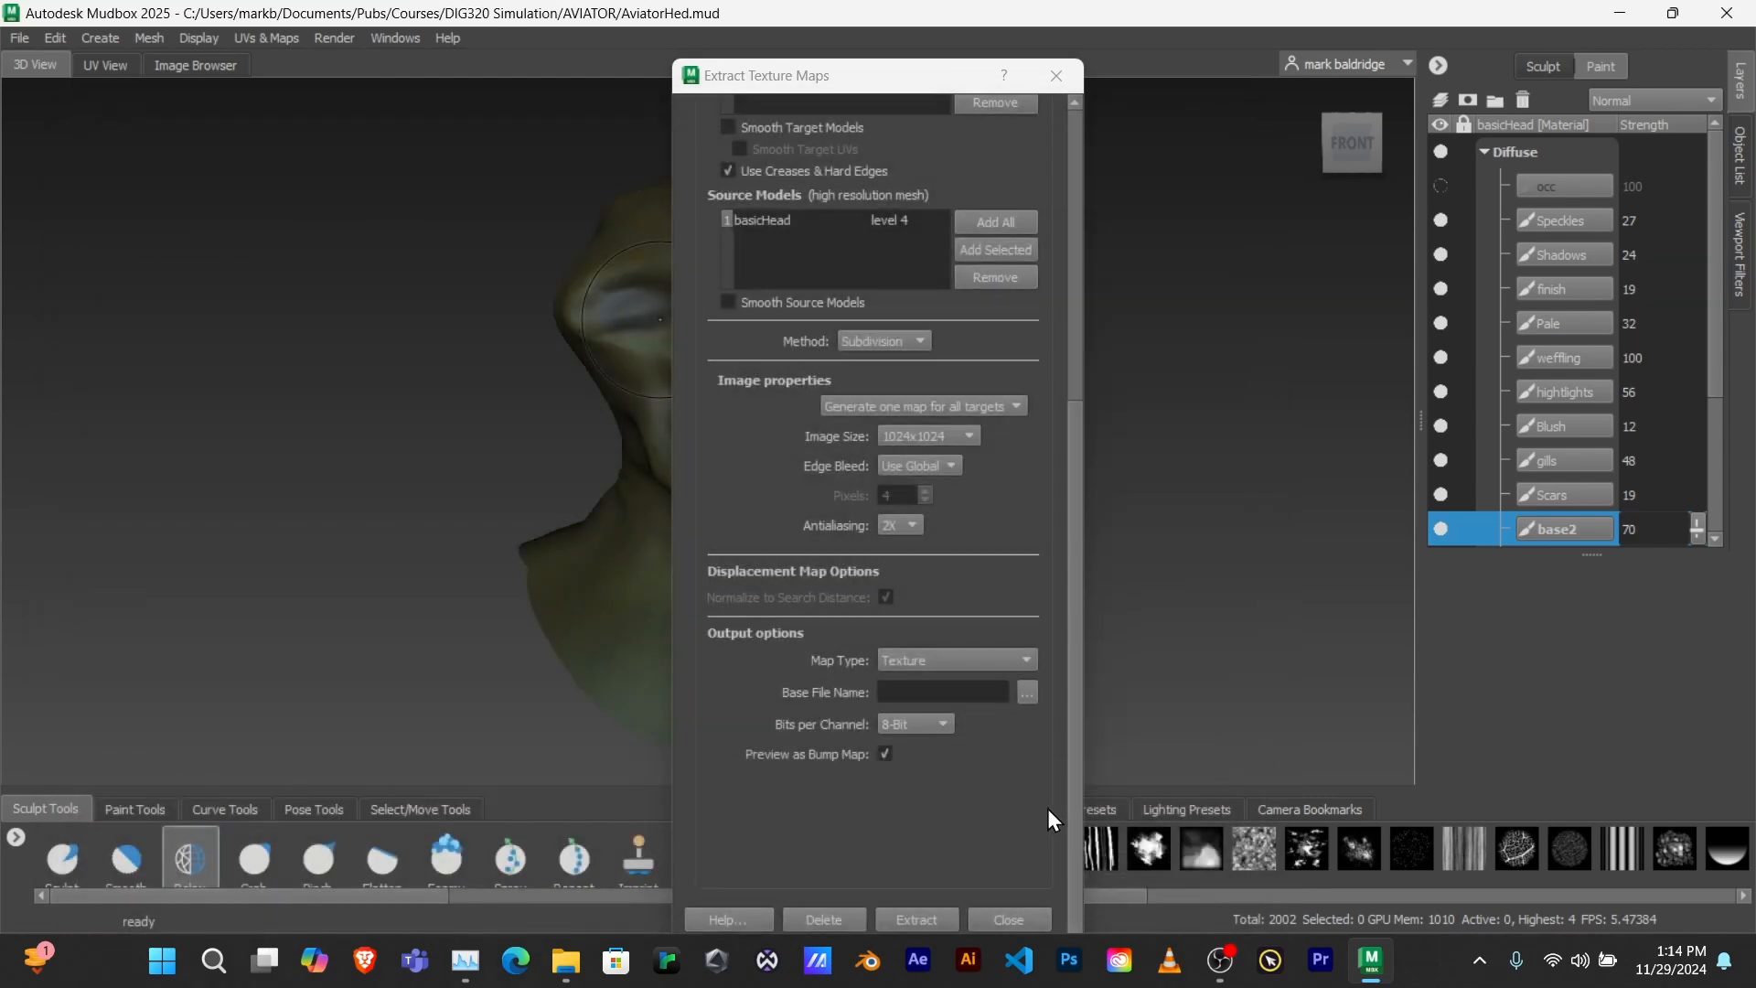
click(919, 918)
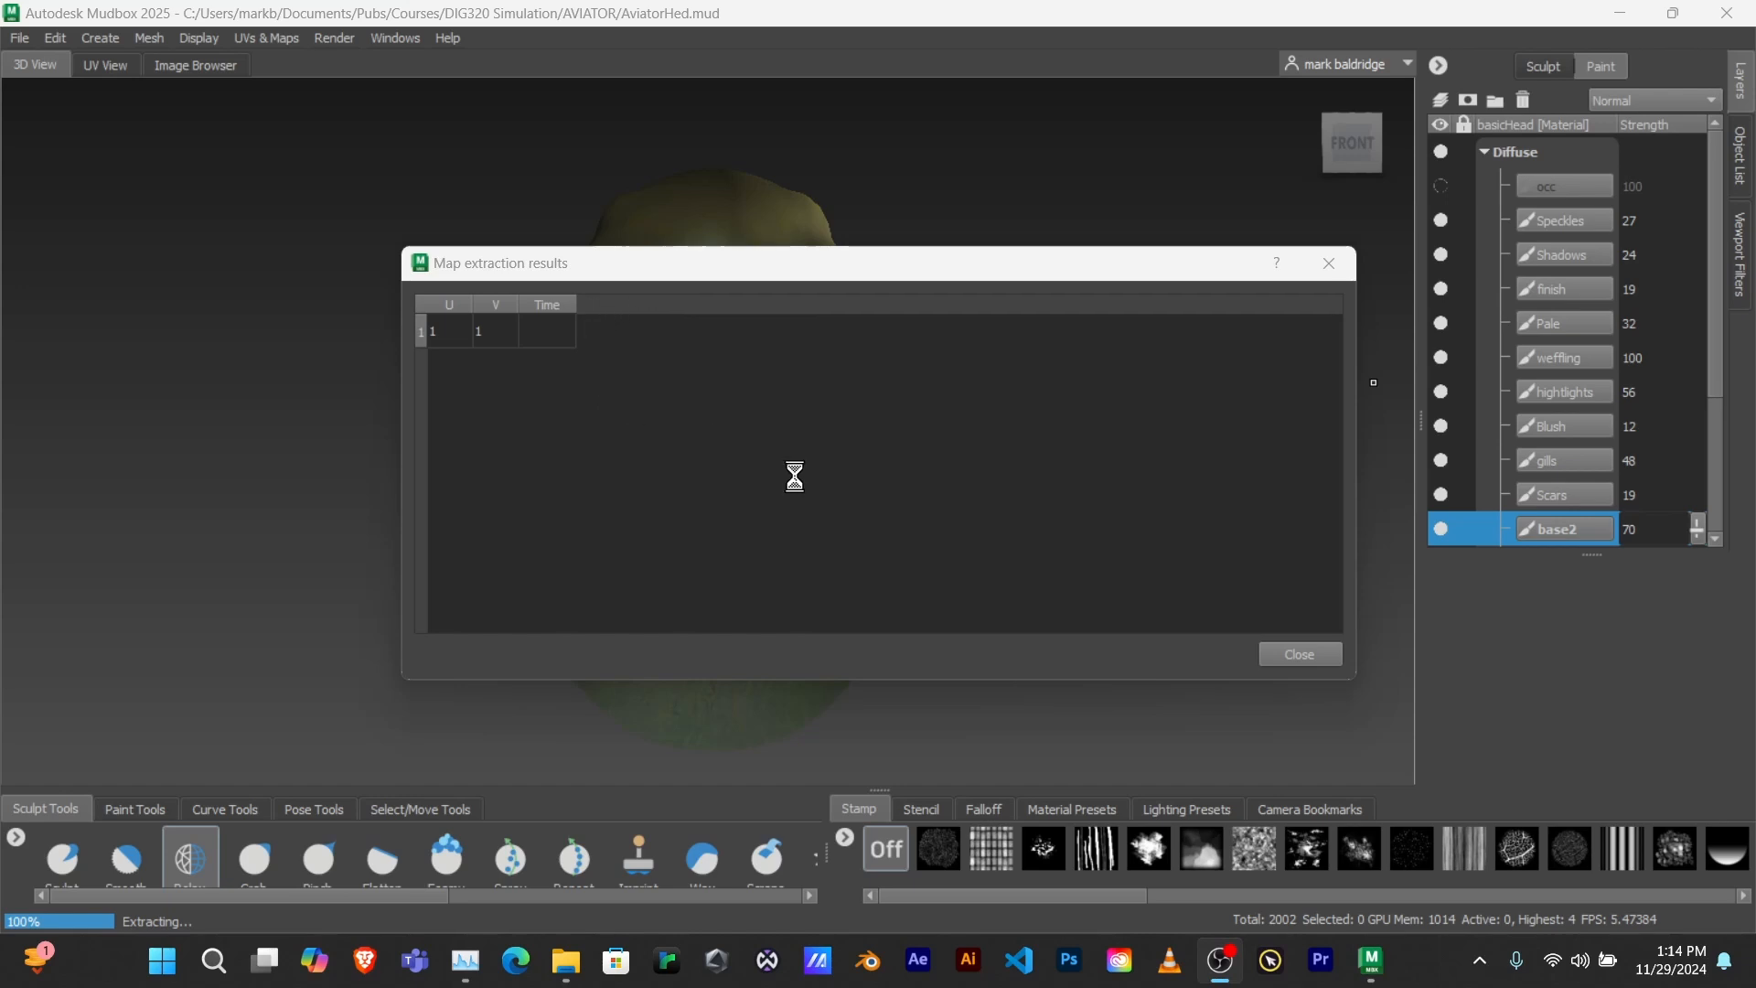
- Dismiss the map extraction results and check the sourceimages folder for the exported maps
click(1298, 653)
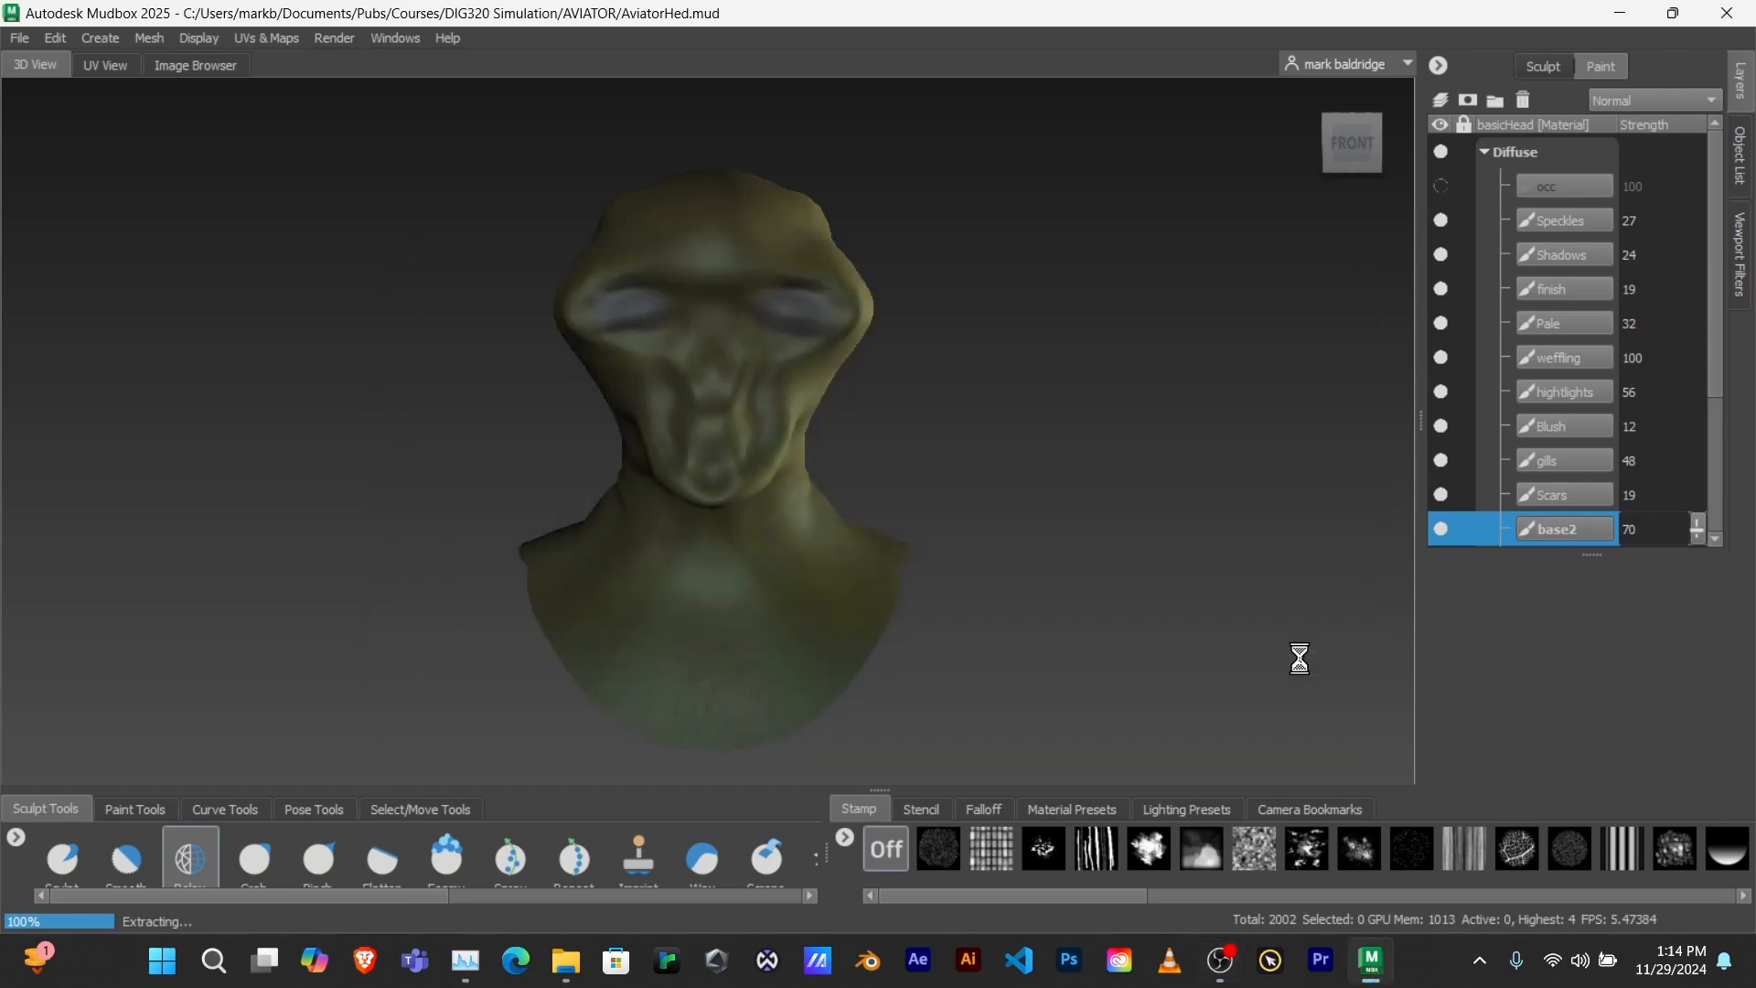
drag(0, 169, 497, 118)
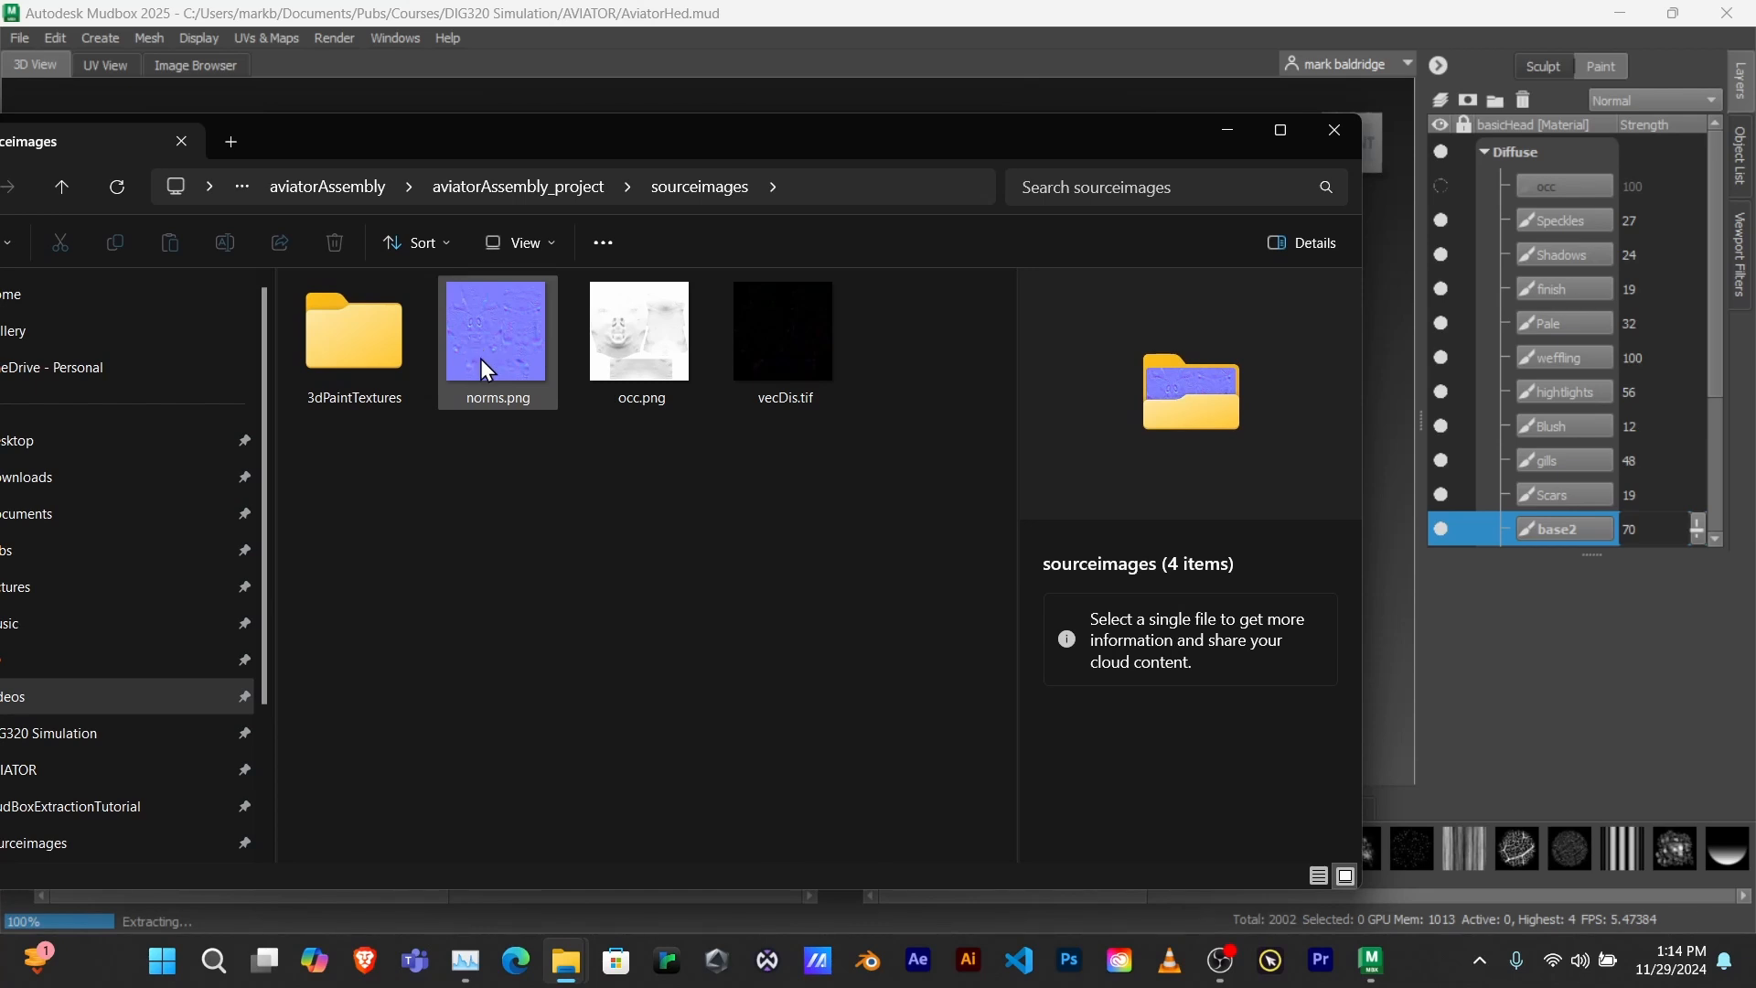
drag(480, 359, 929, 94)
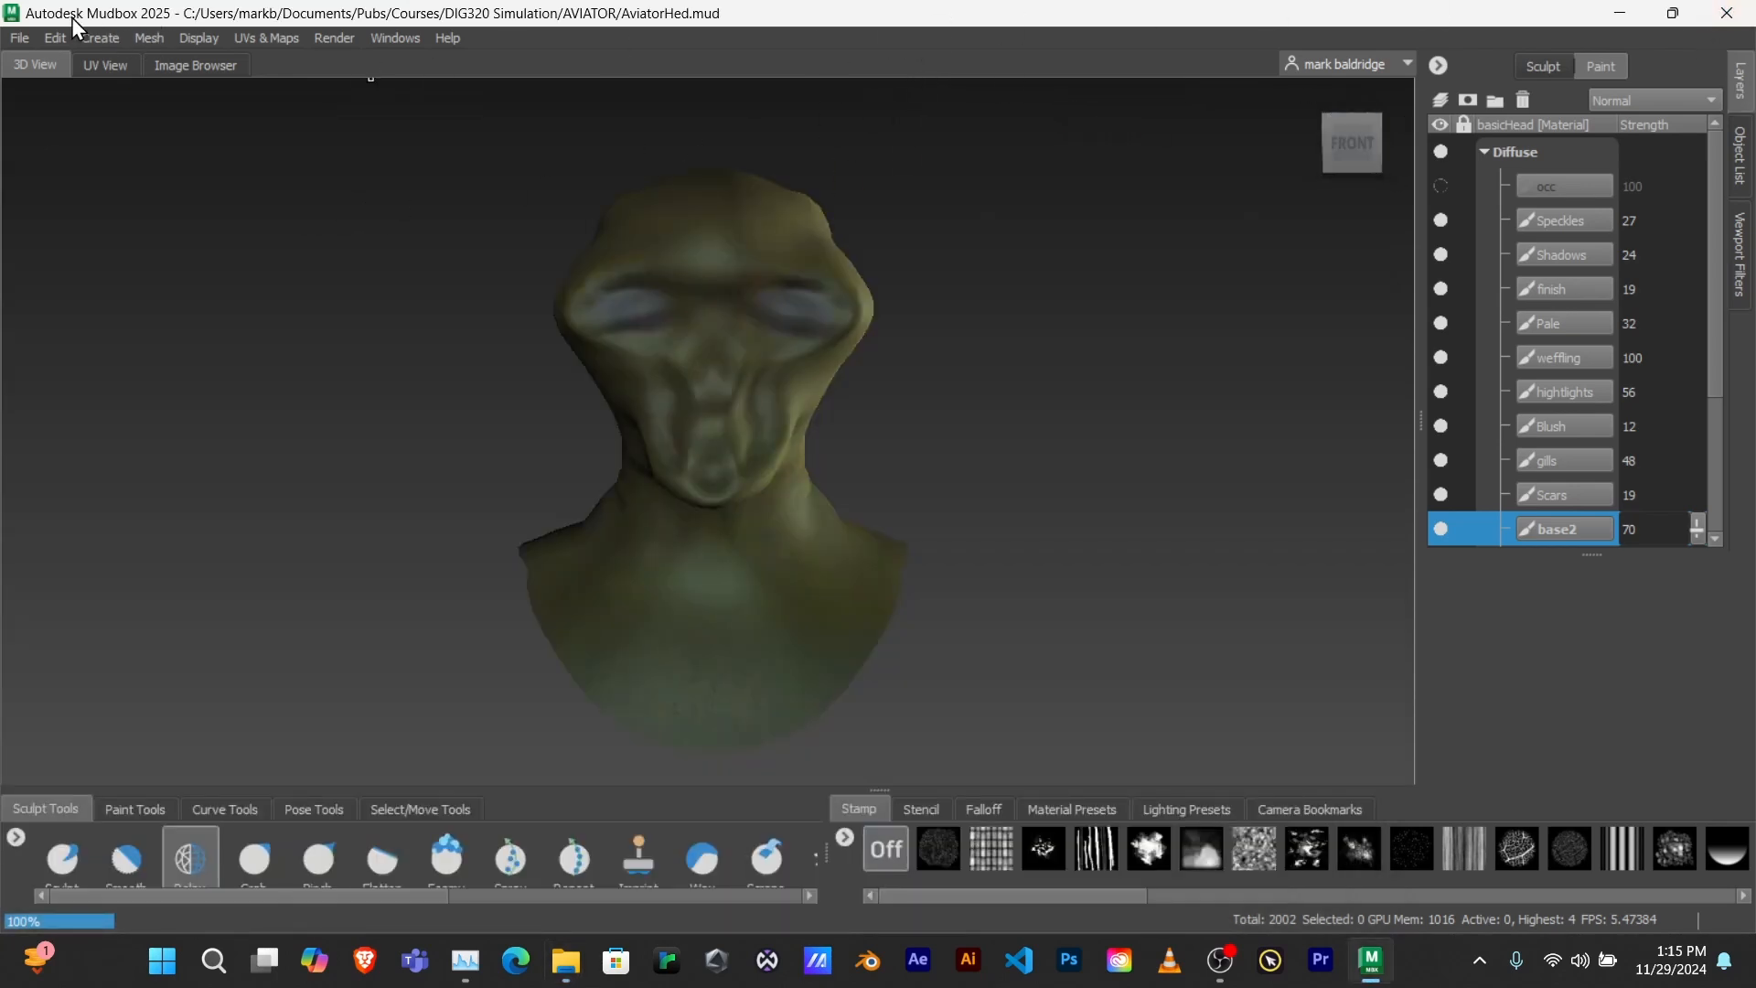
- Save the current Mudbox scene under its existing file name
click(20, 37)
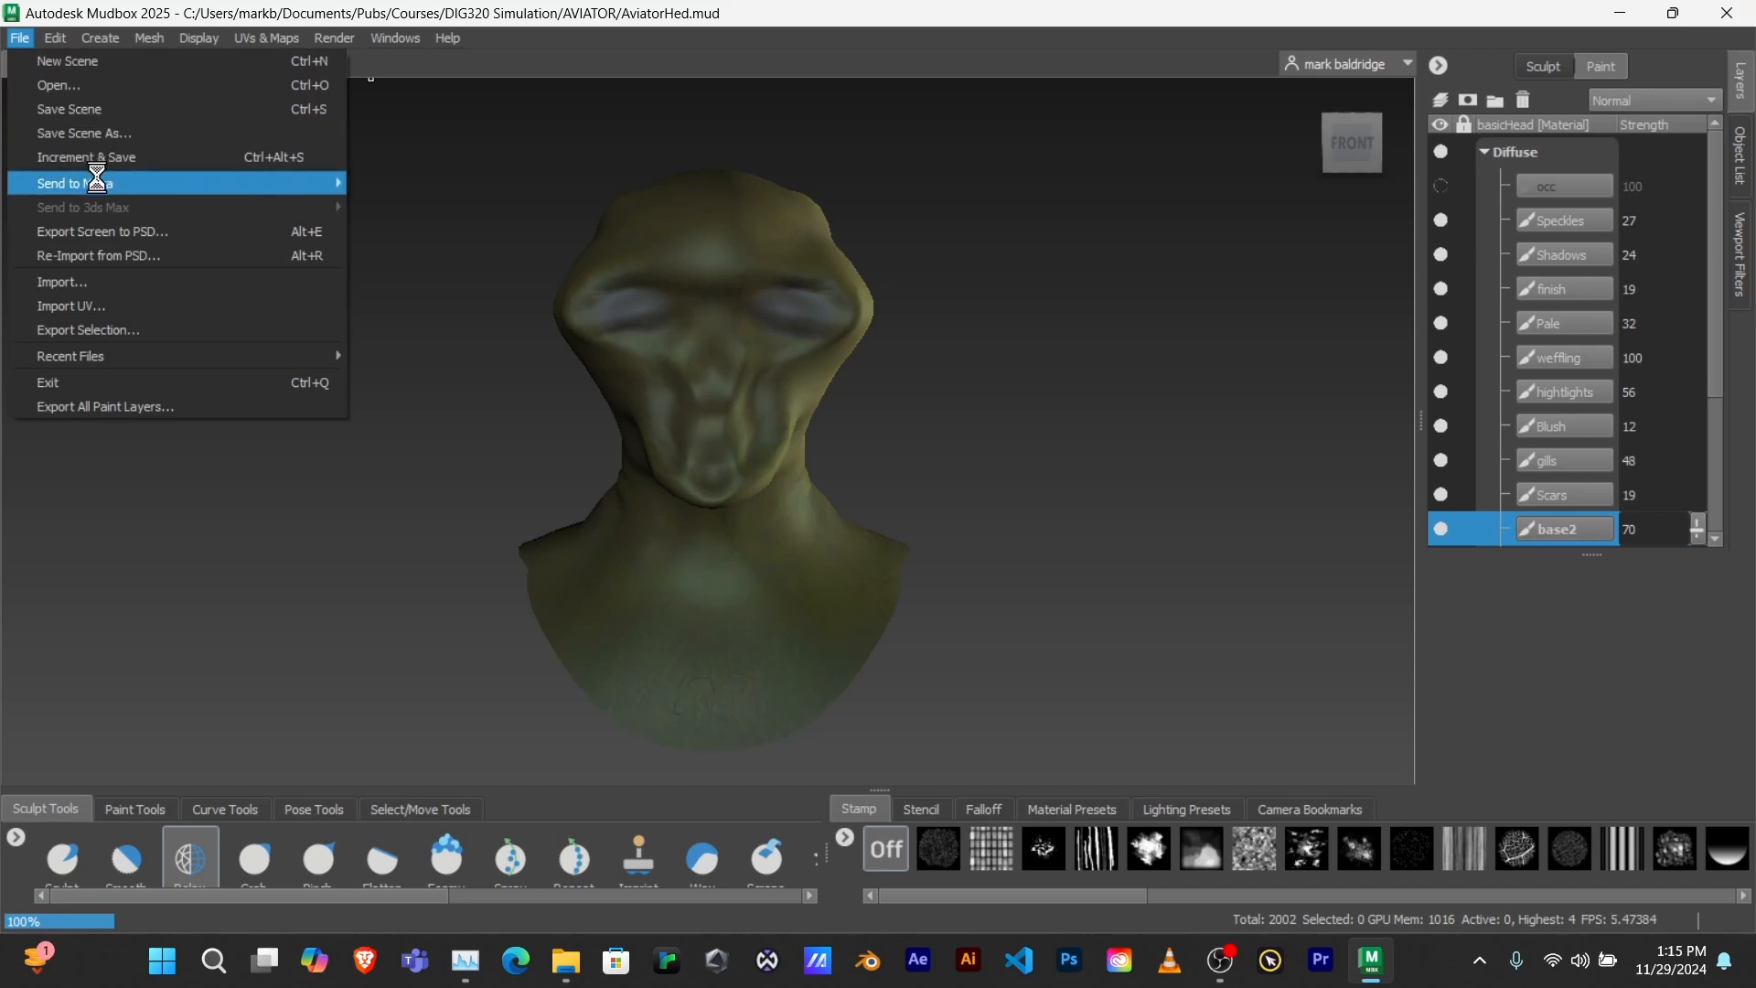
mouse_move(87, 183)
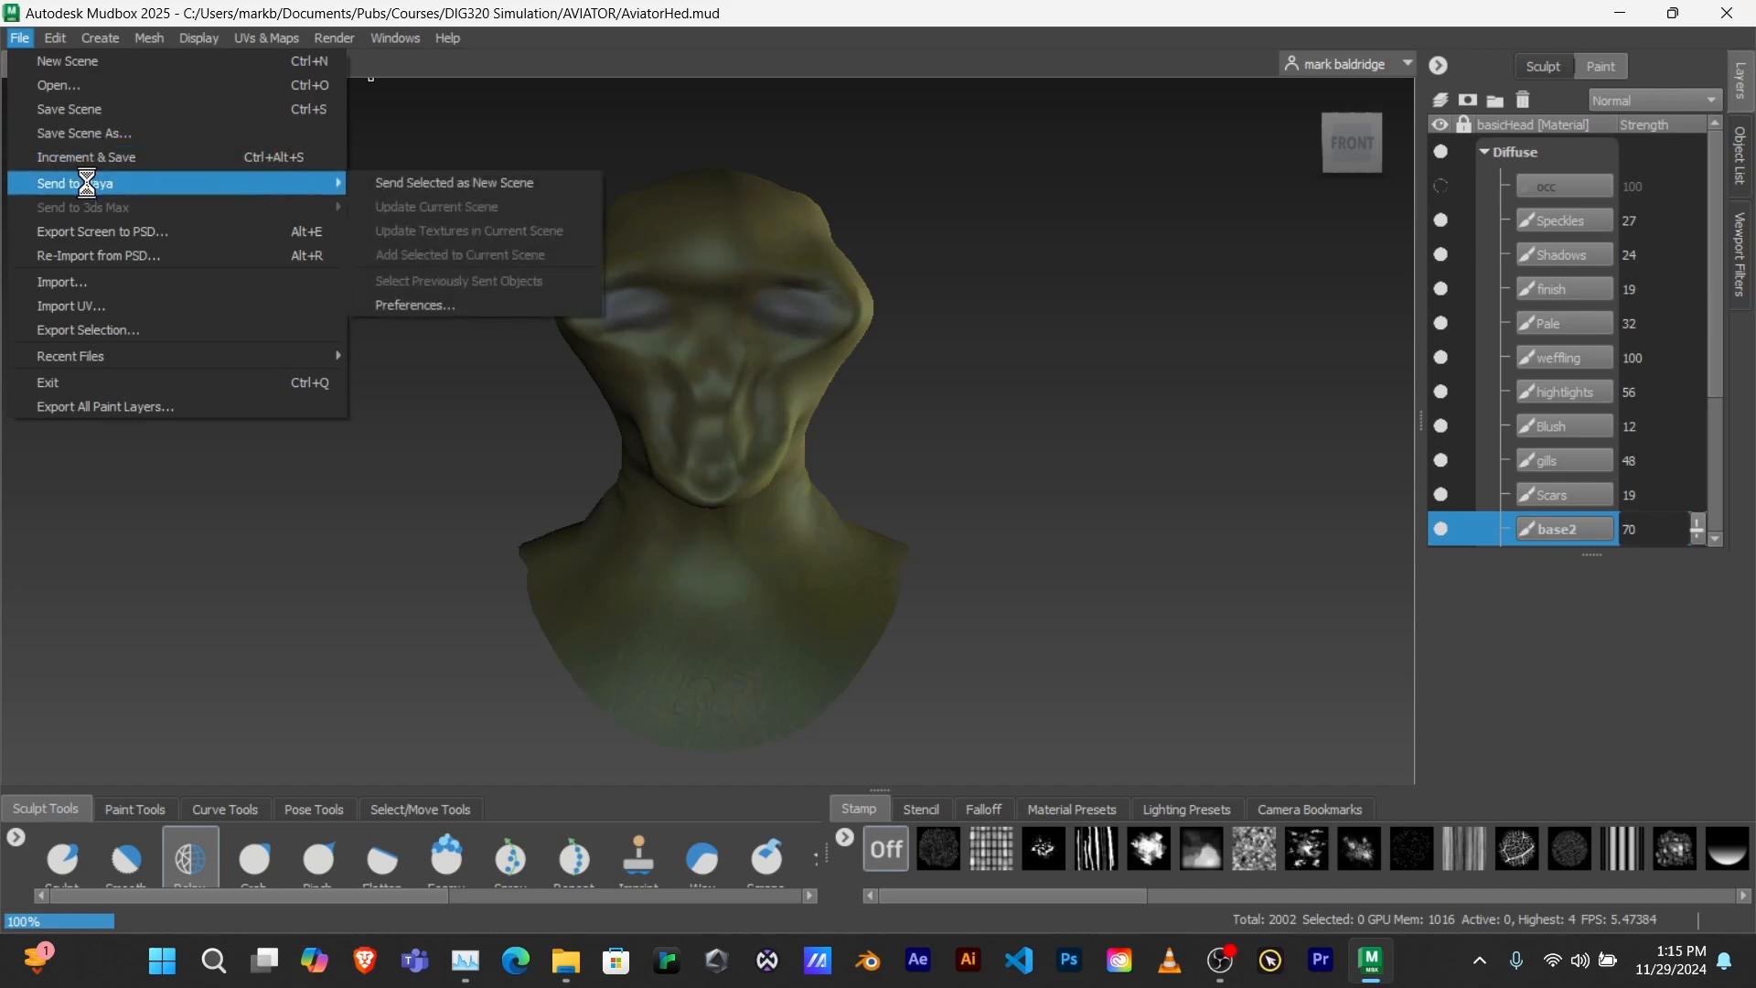
click(82, 109)
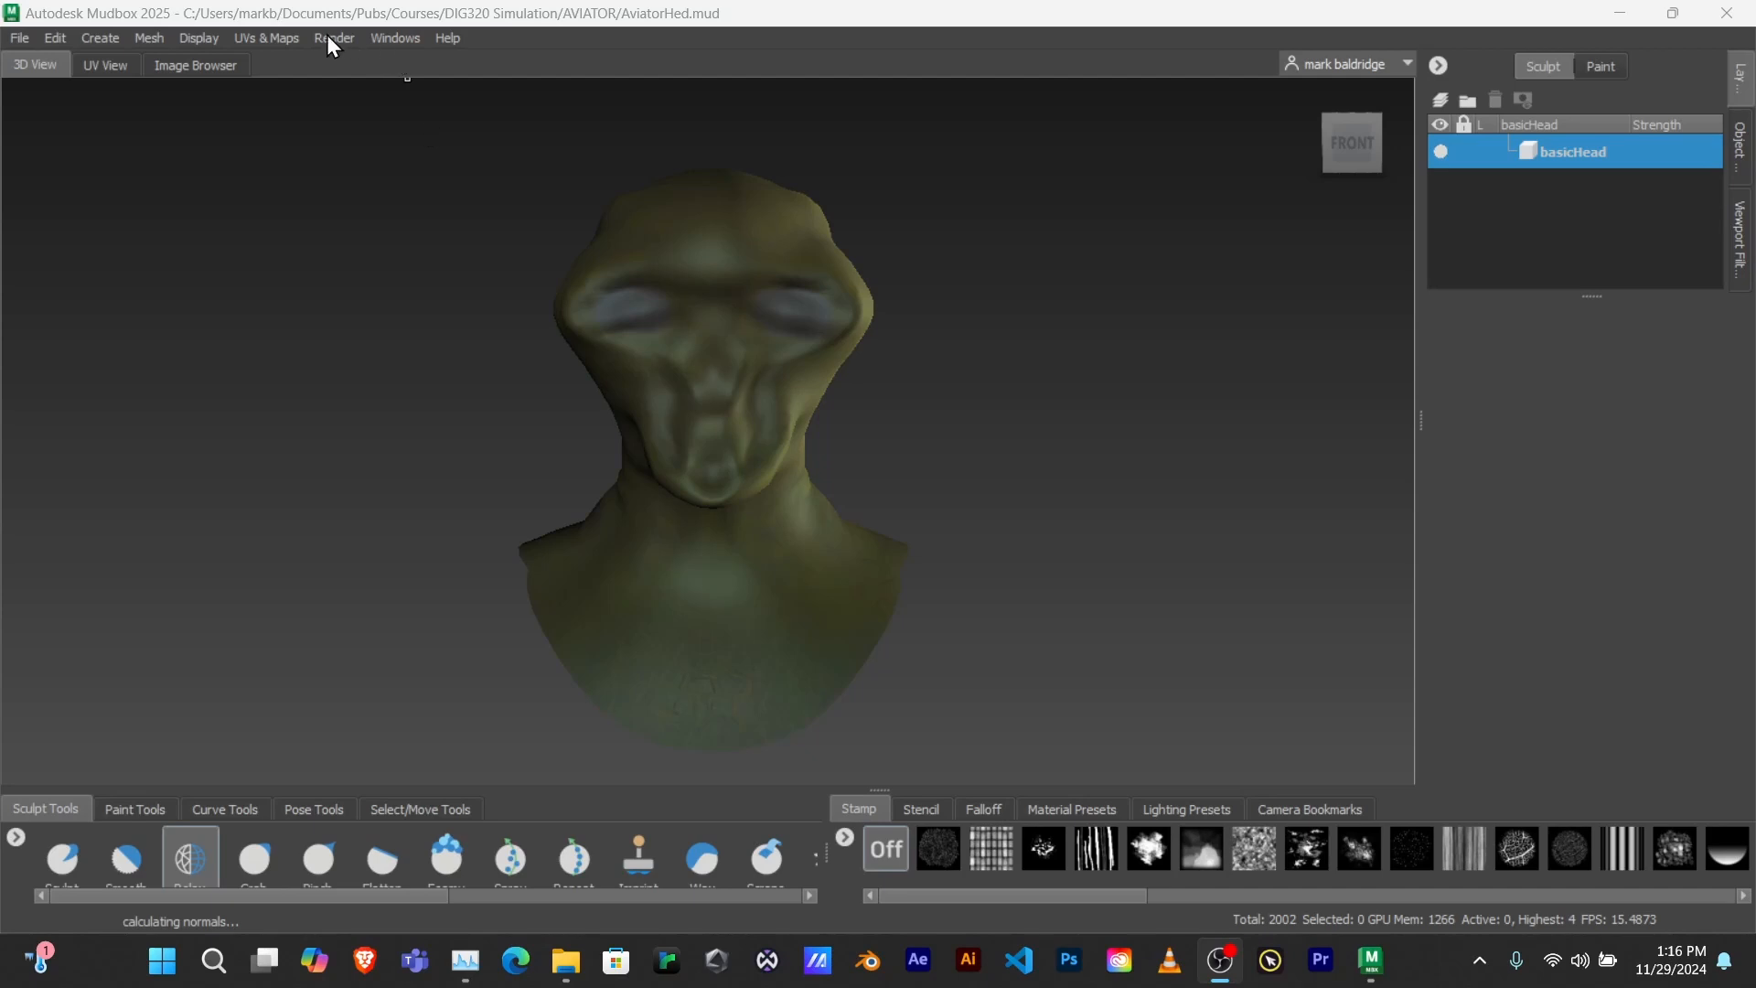
- Create a new extraction operation for a Displacement Map, with the source model basicHead set to level 4
click(280, 39)
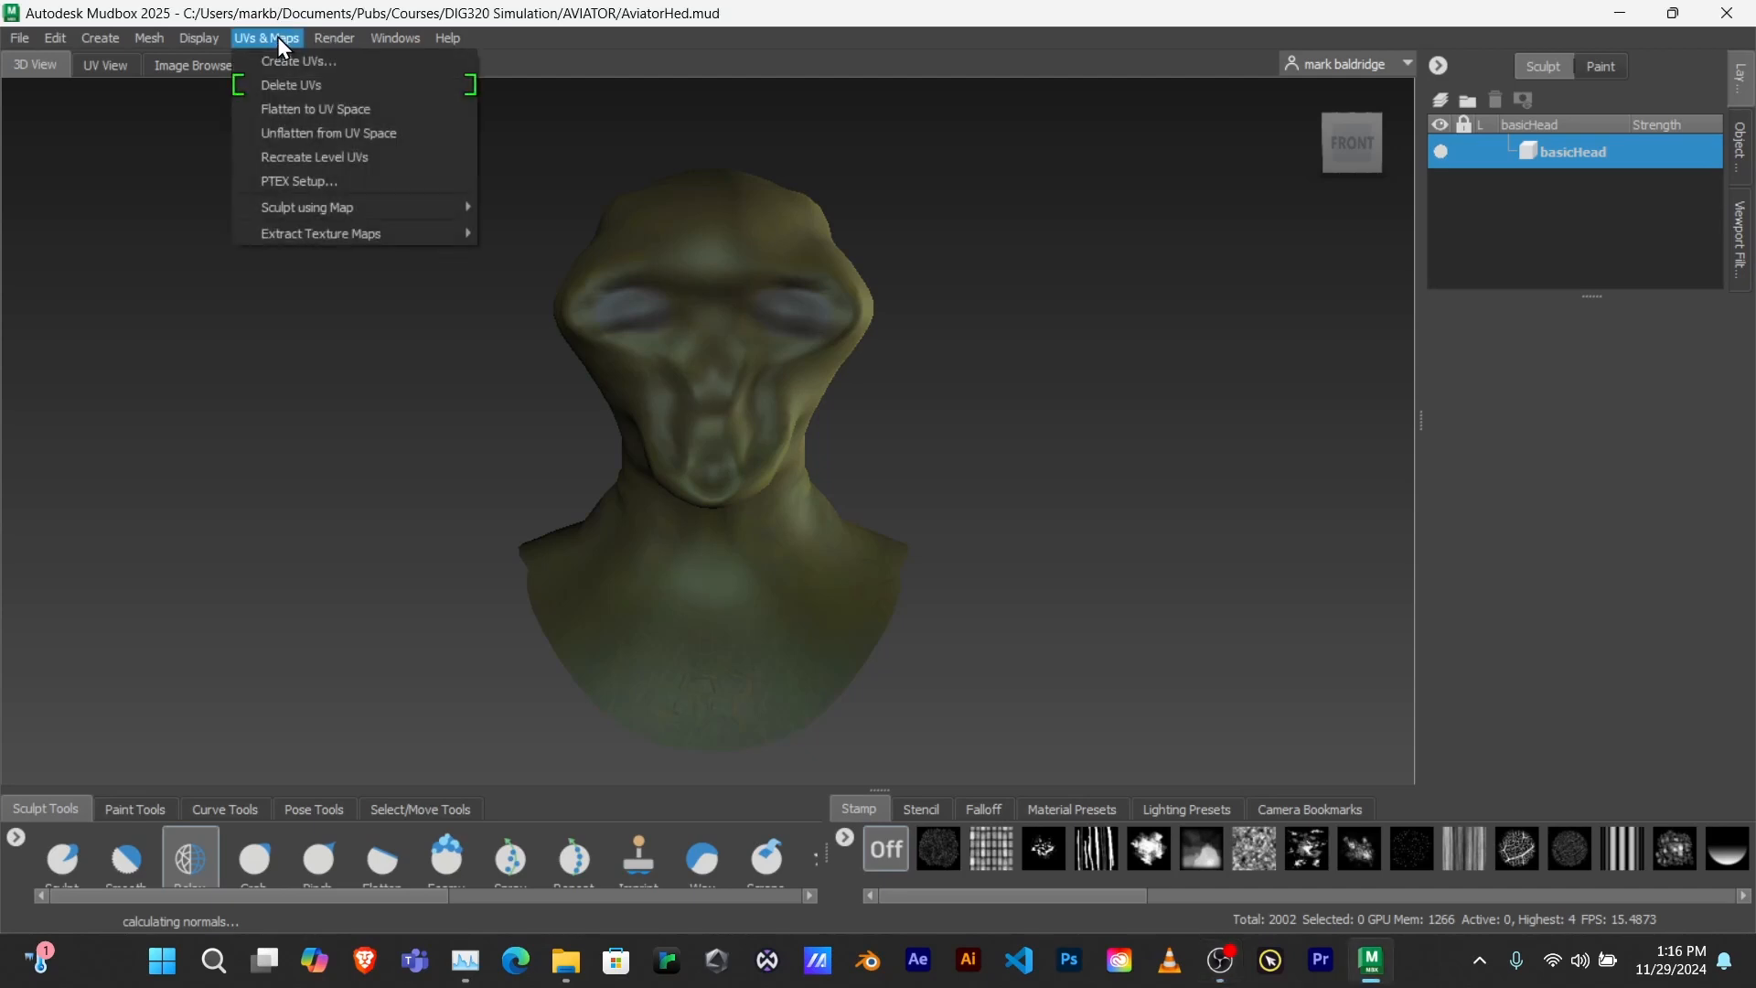
mouse_move(273, 210)
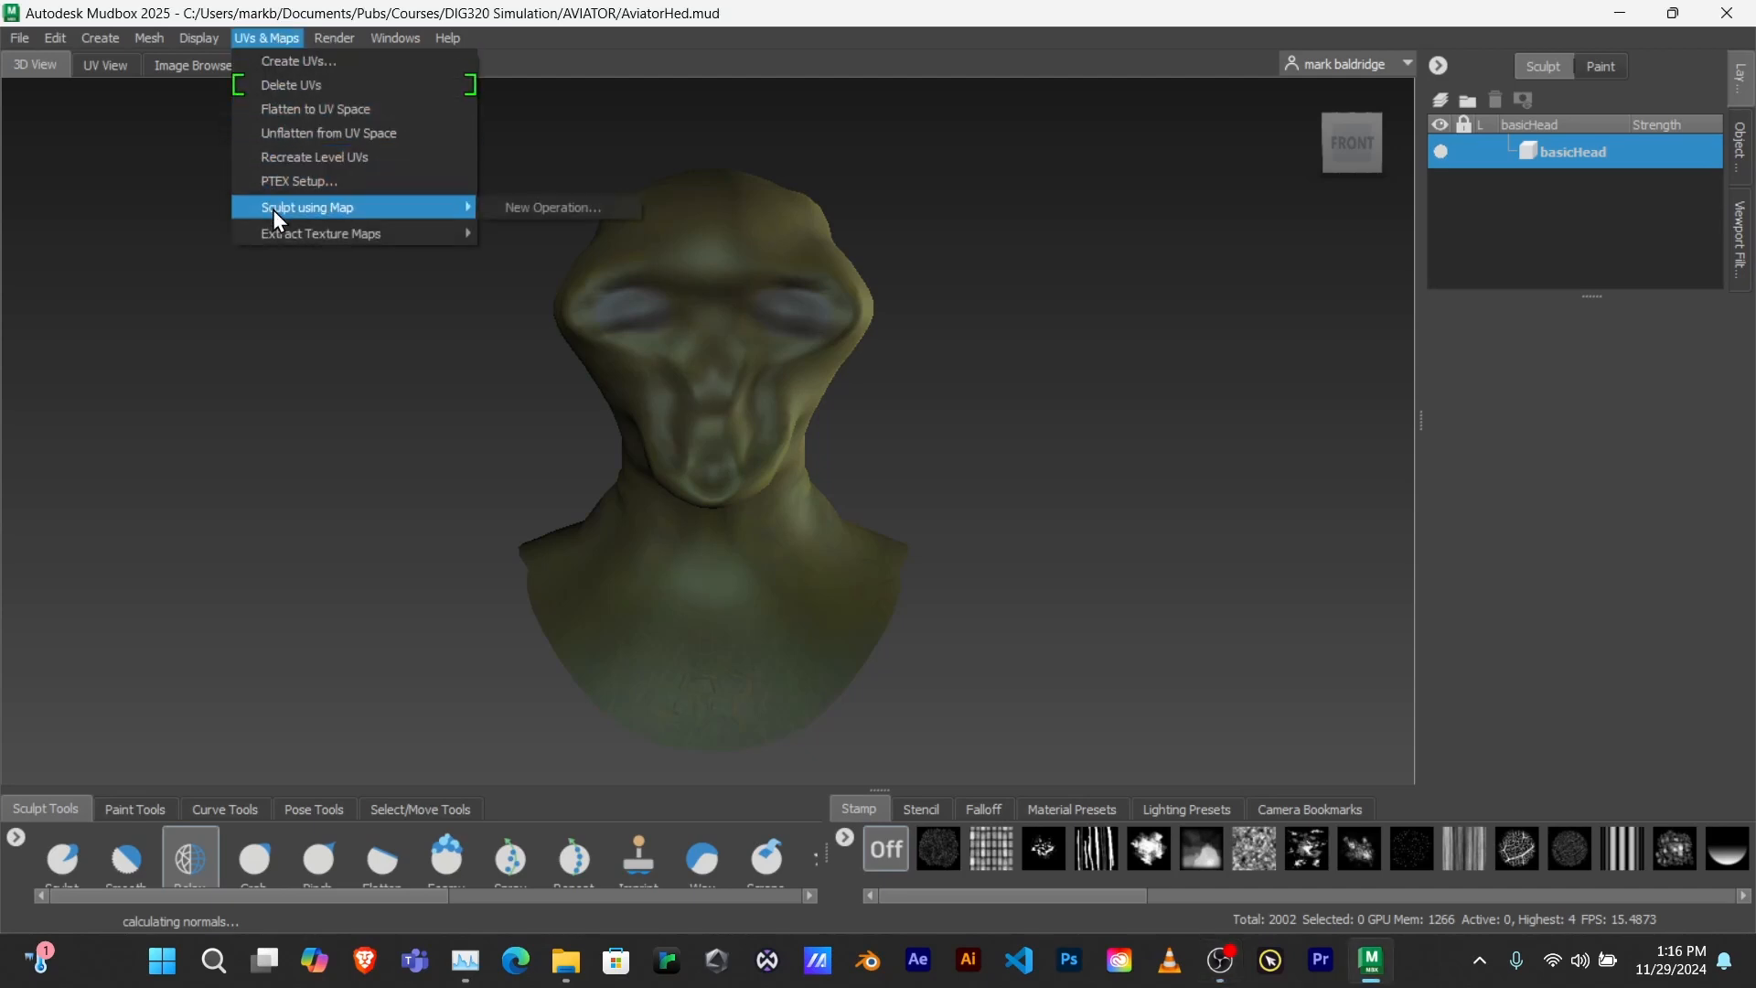
mouse_move(284, 241)
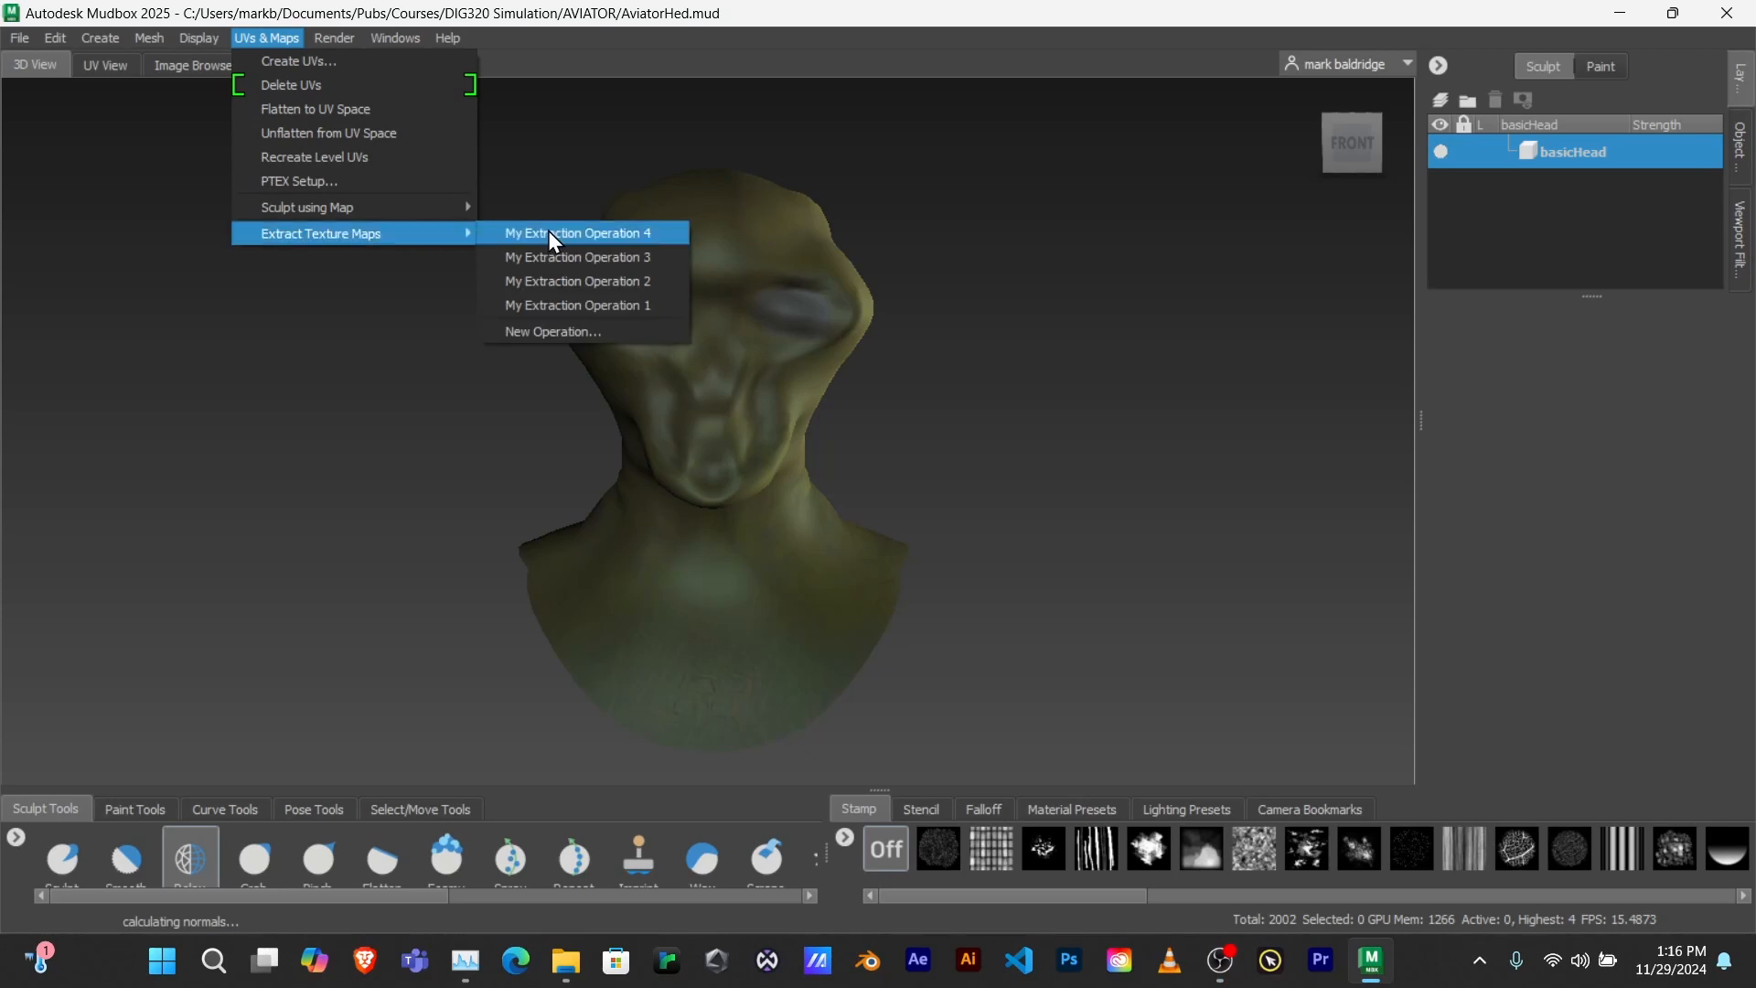
click(557, 324)
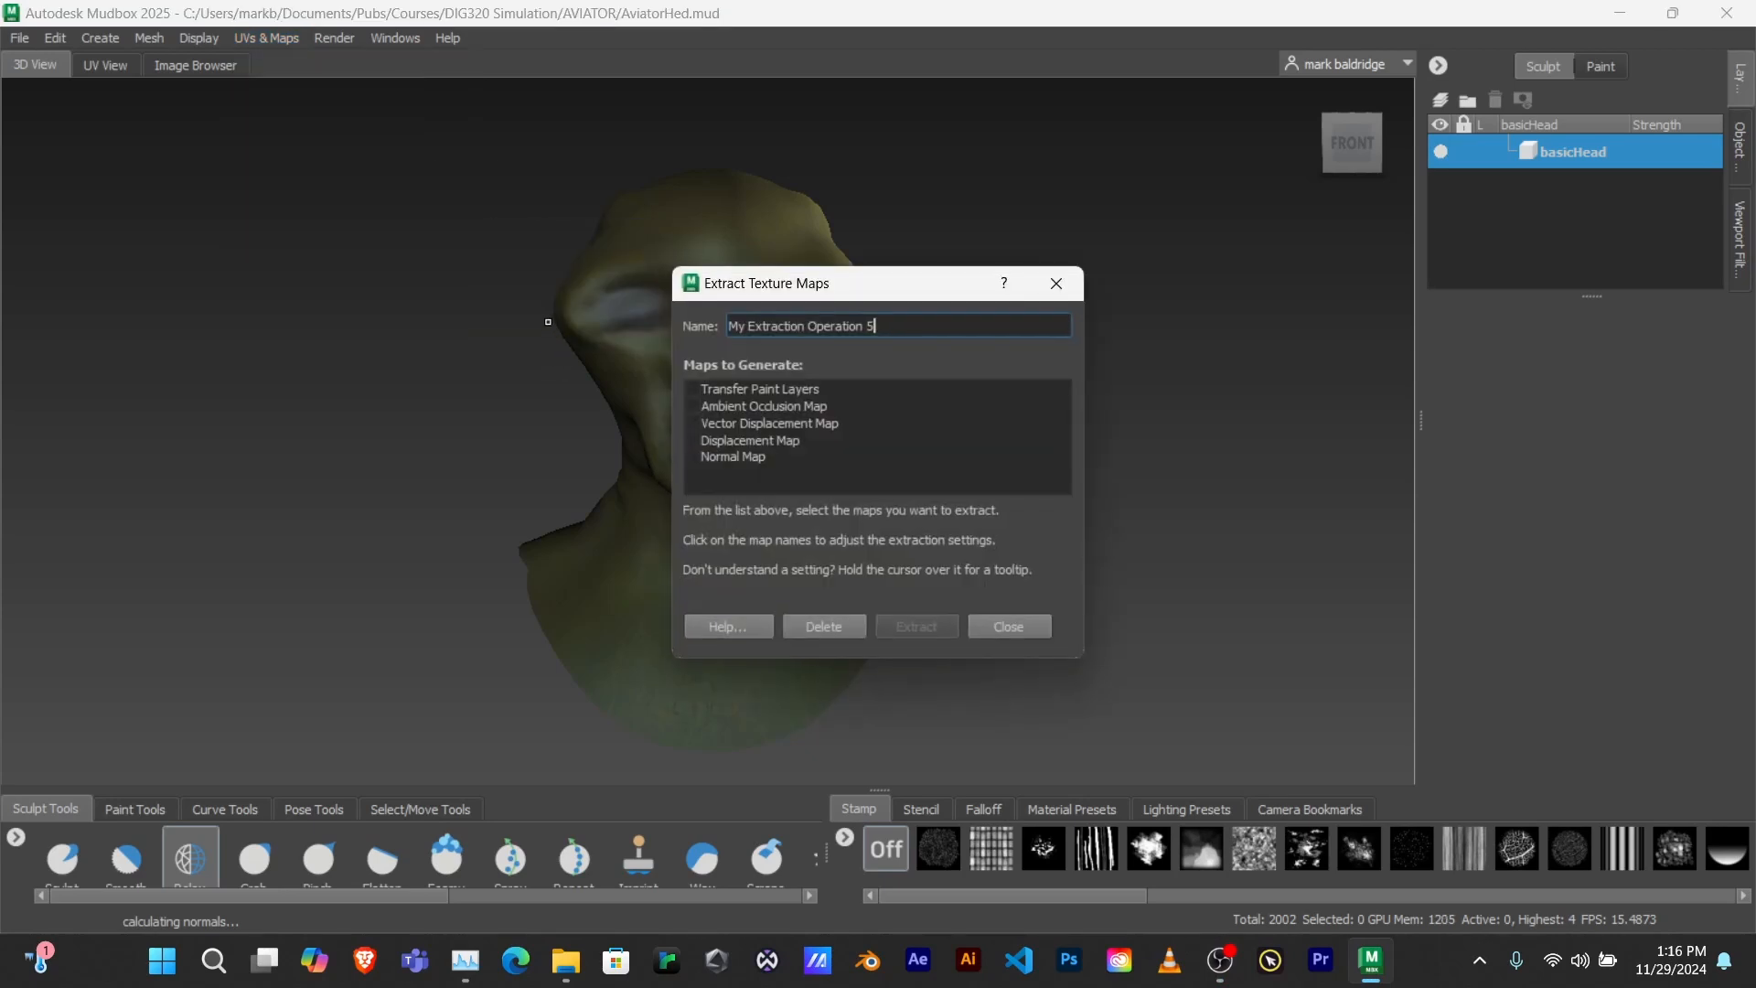
click(710, 441)
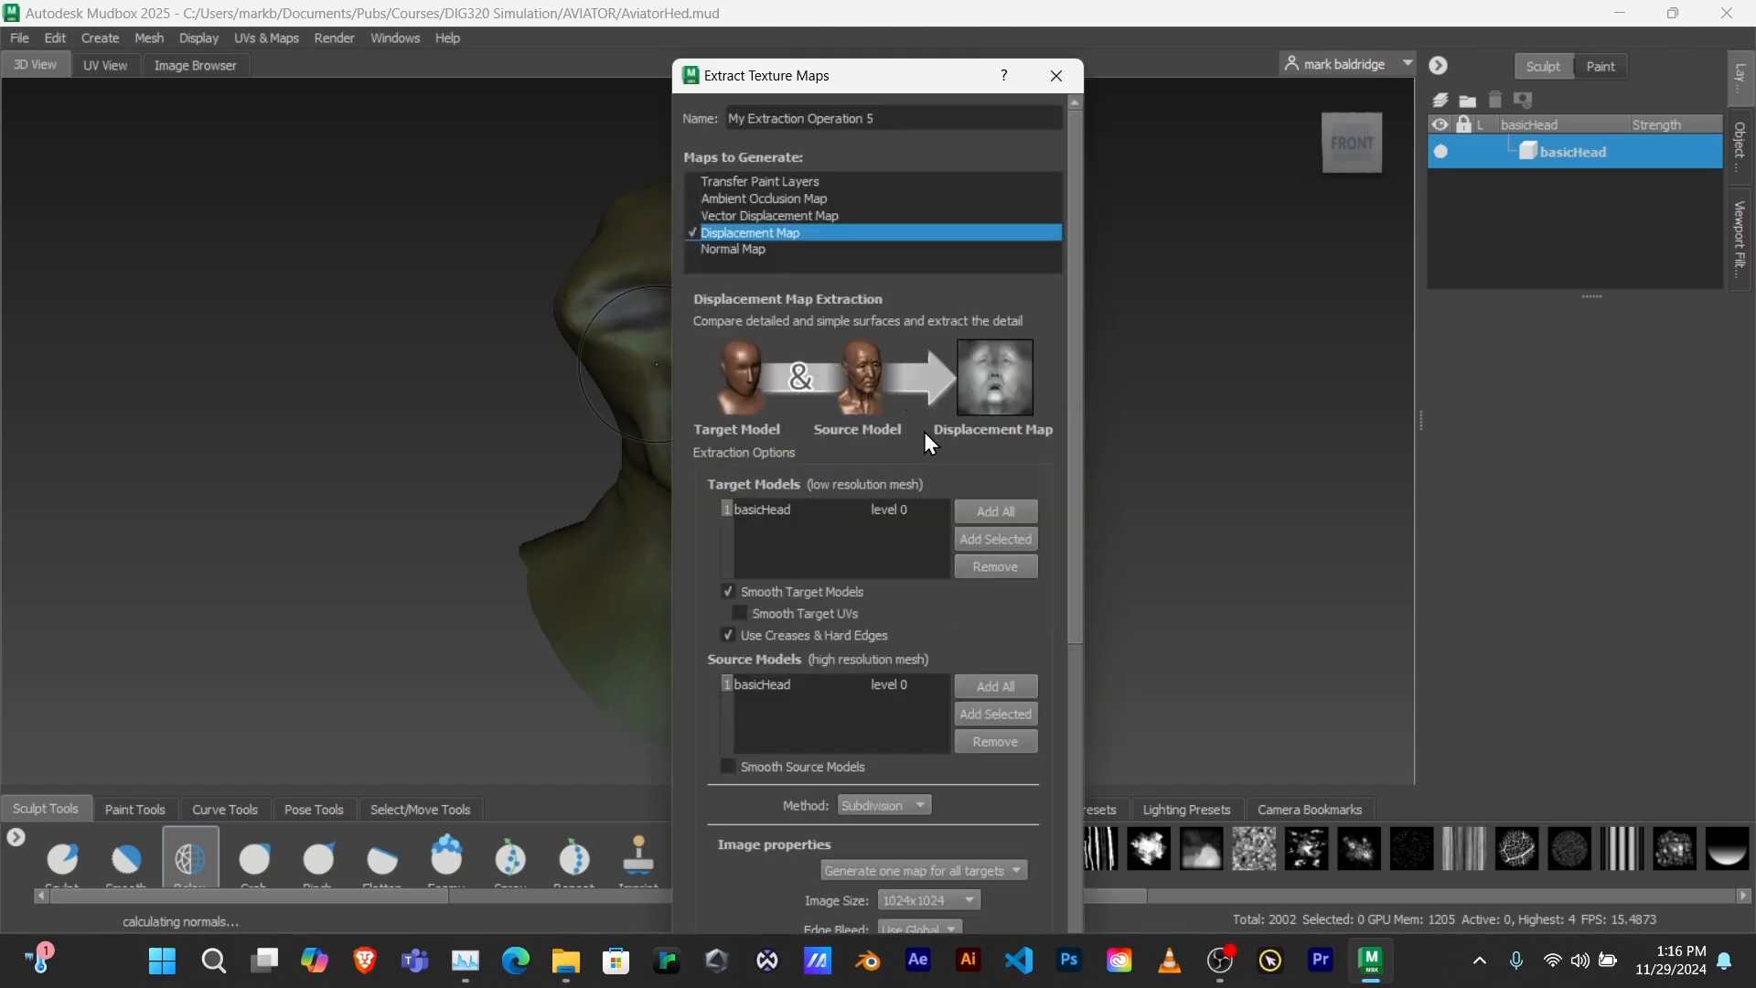
scroll(924, 432, down, 2)
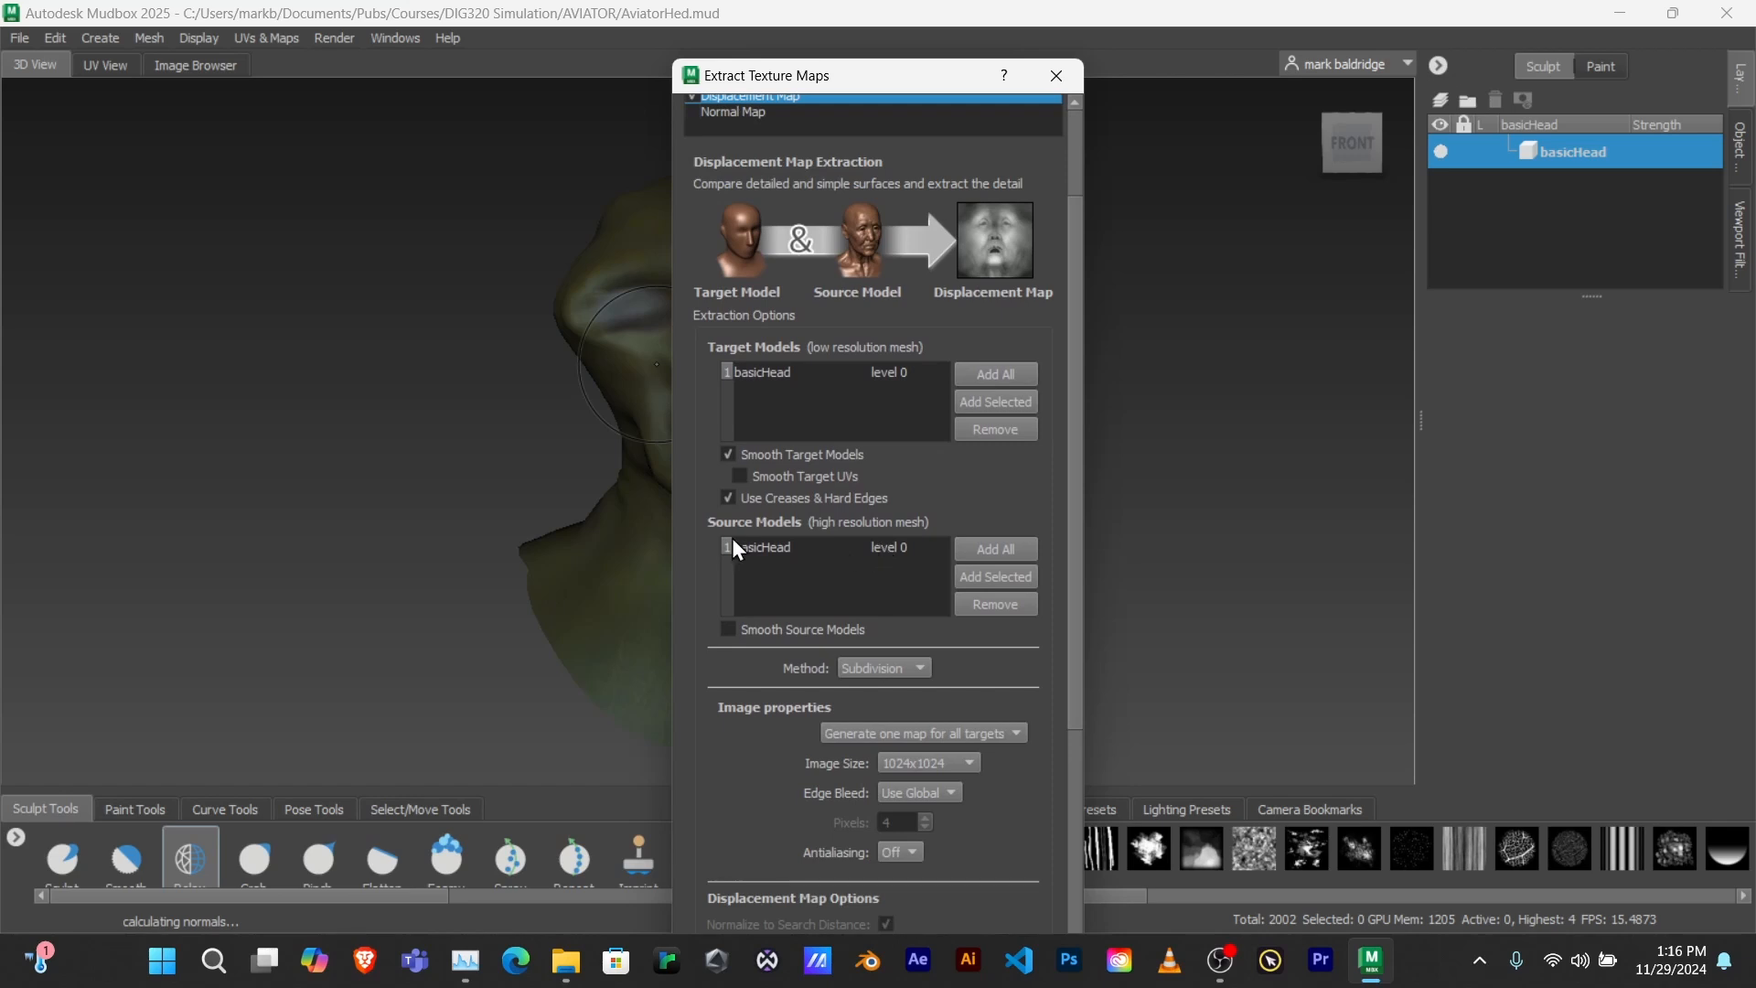
click(898, 547)
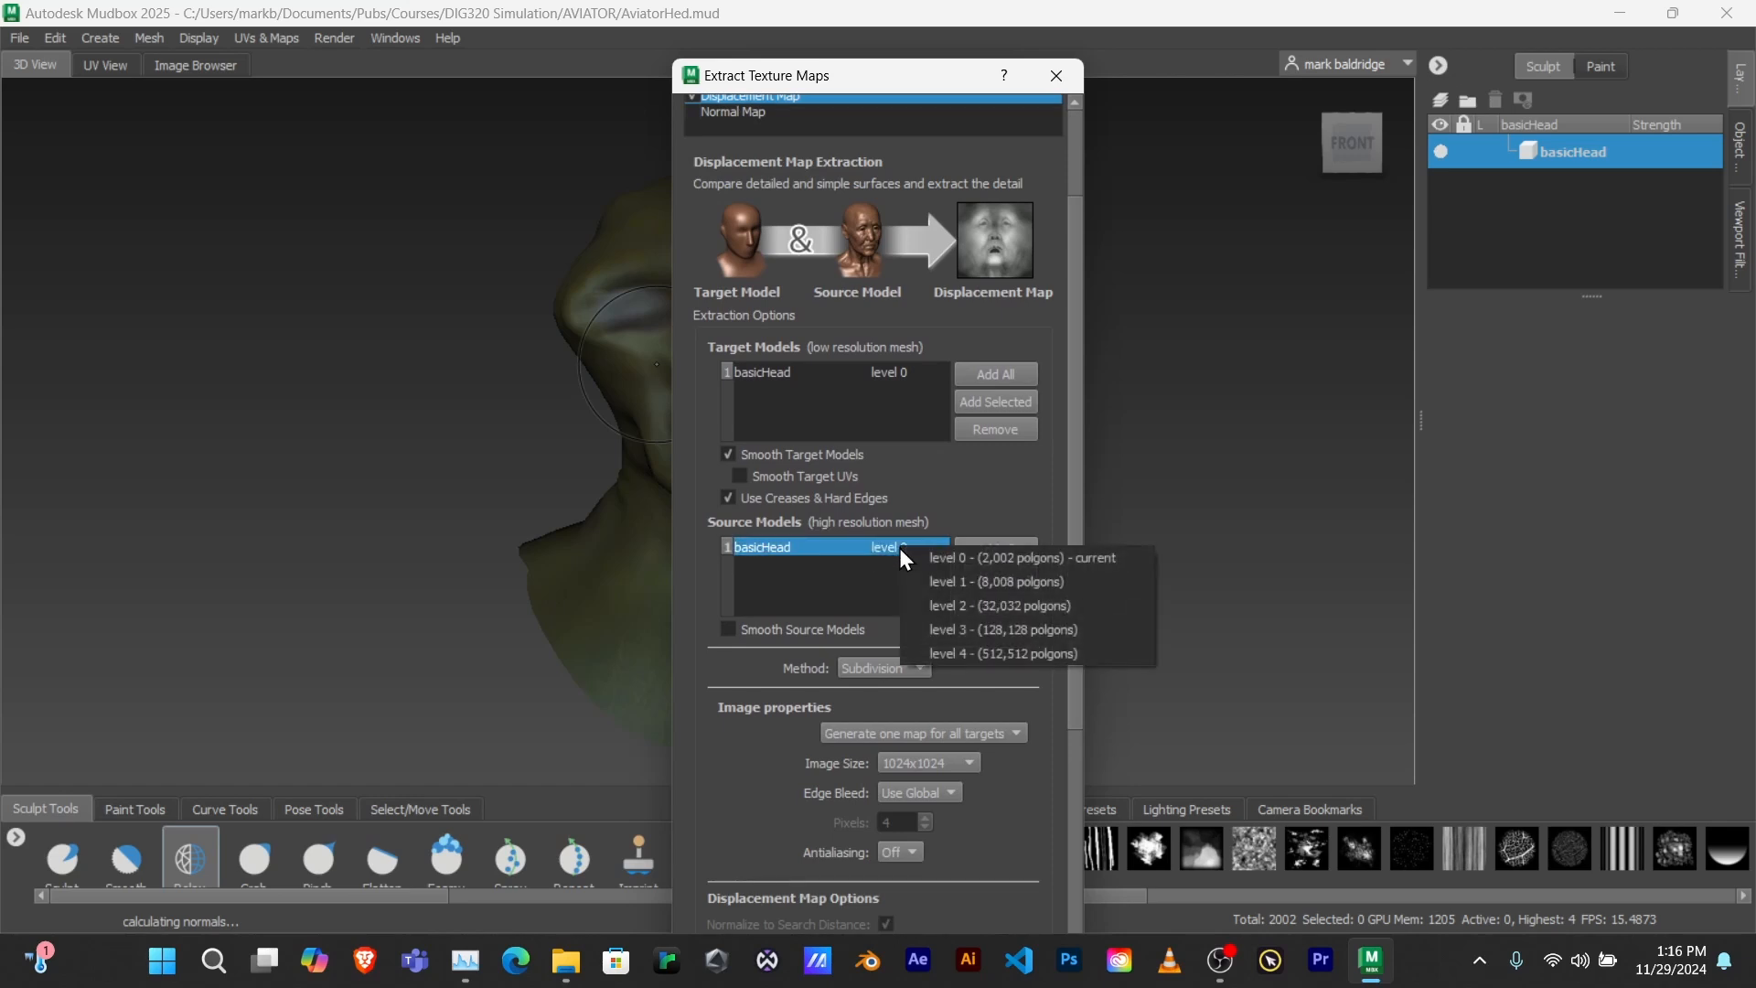
click(986, 653)
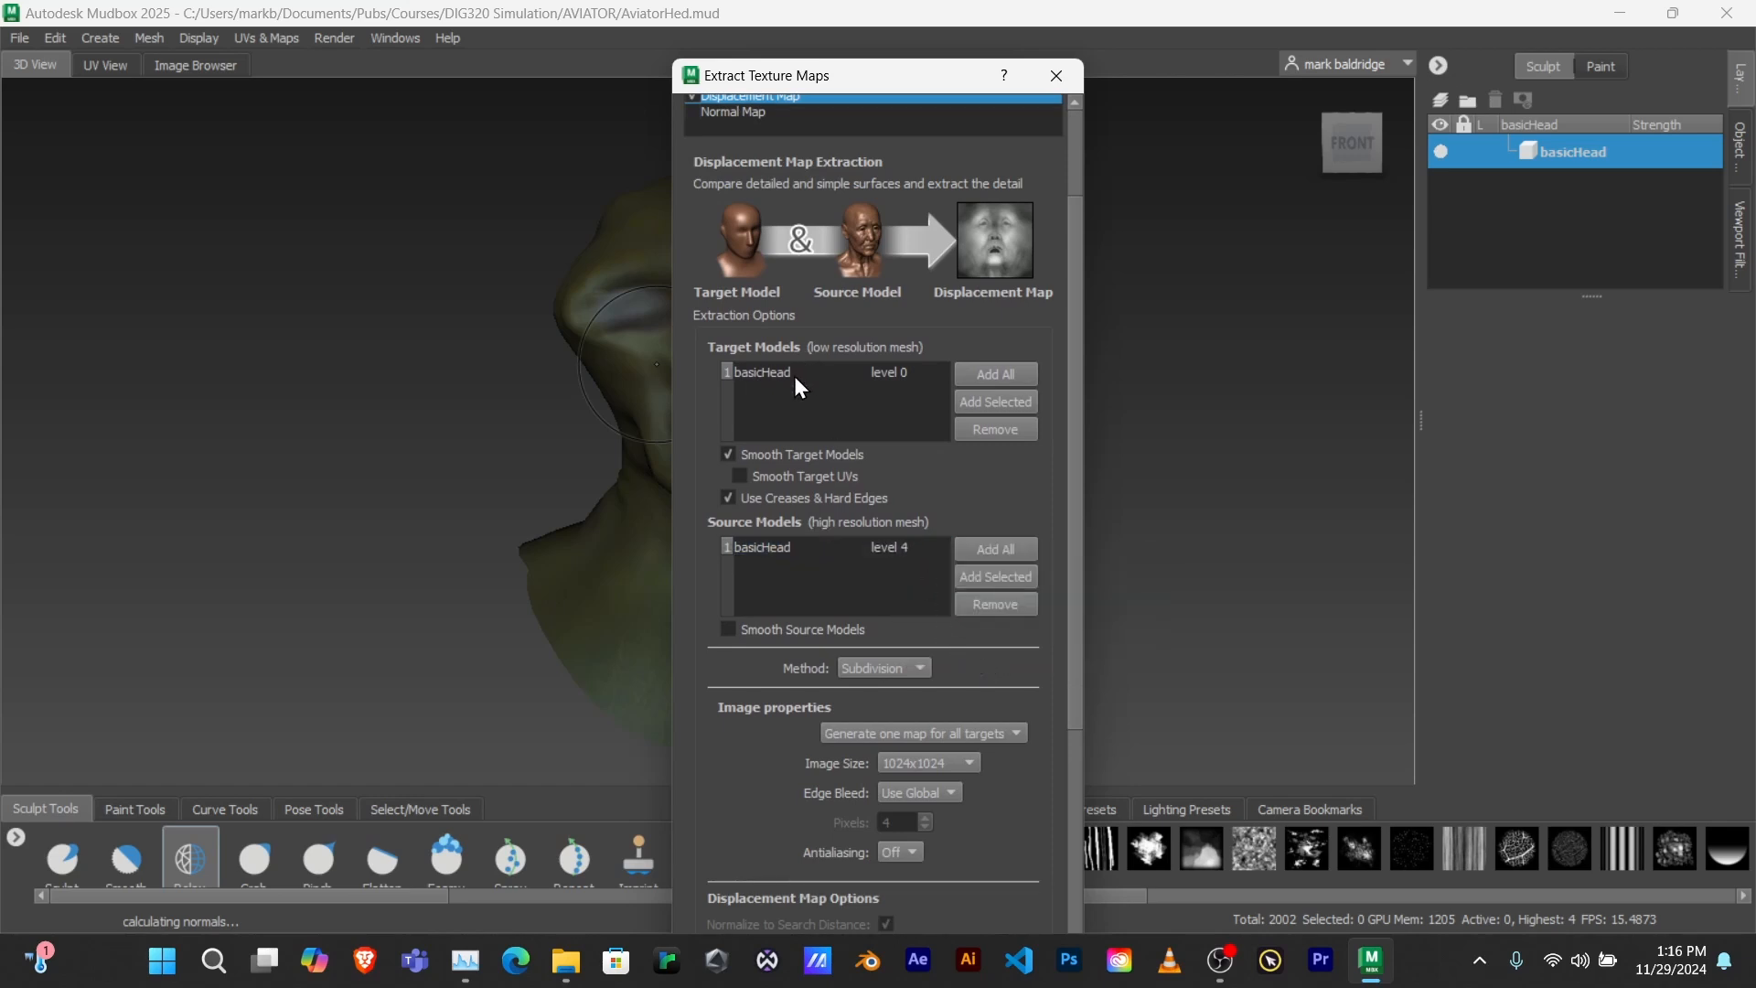
- Set antialiasing to 2x and try to extract the displacement map as bump, an 8-bit RGBA PNG in sourceimages
scroll(908, 576, down, 5)
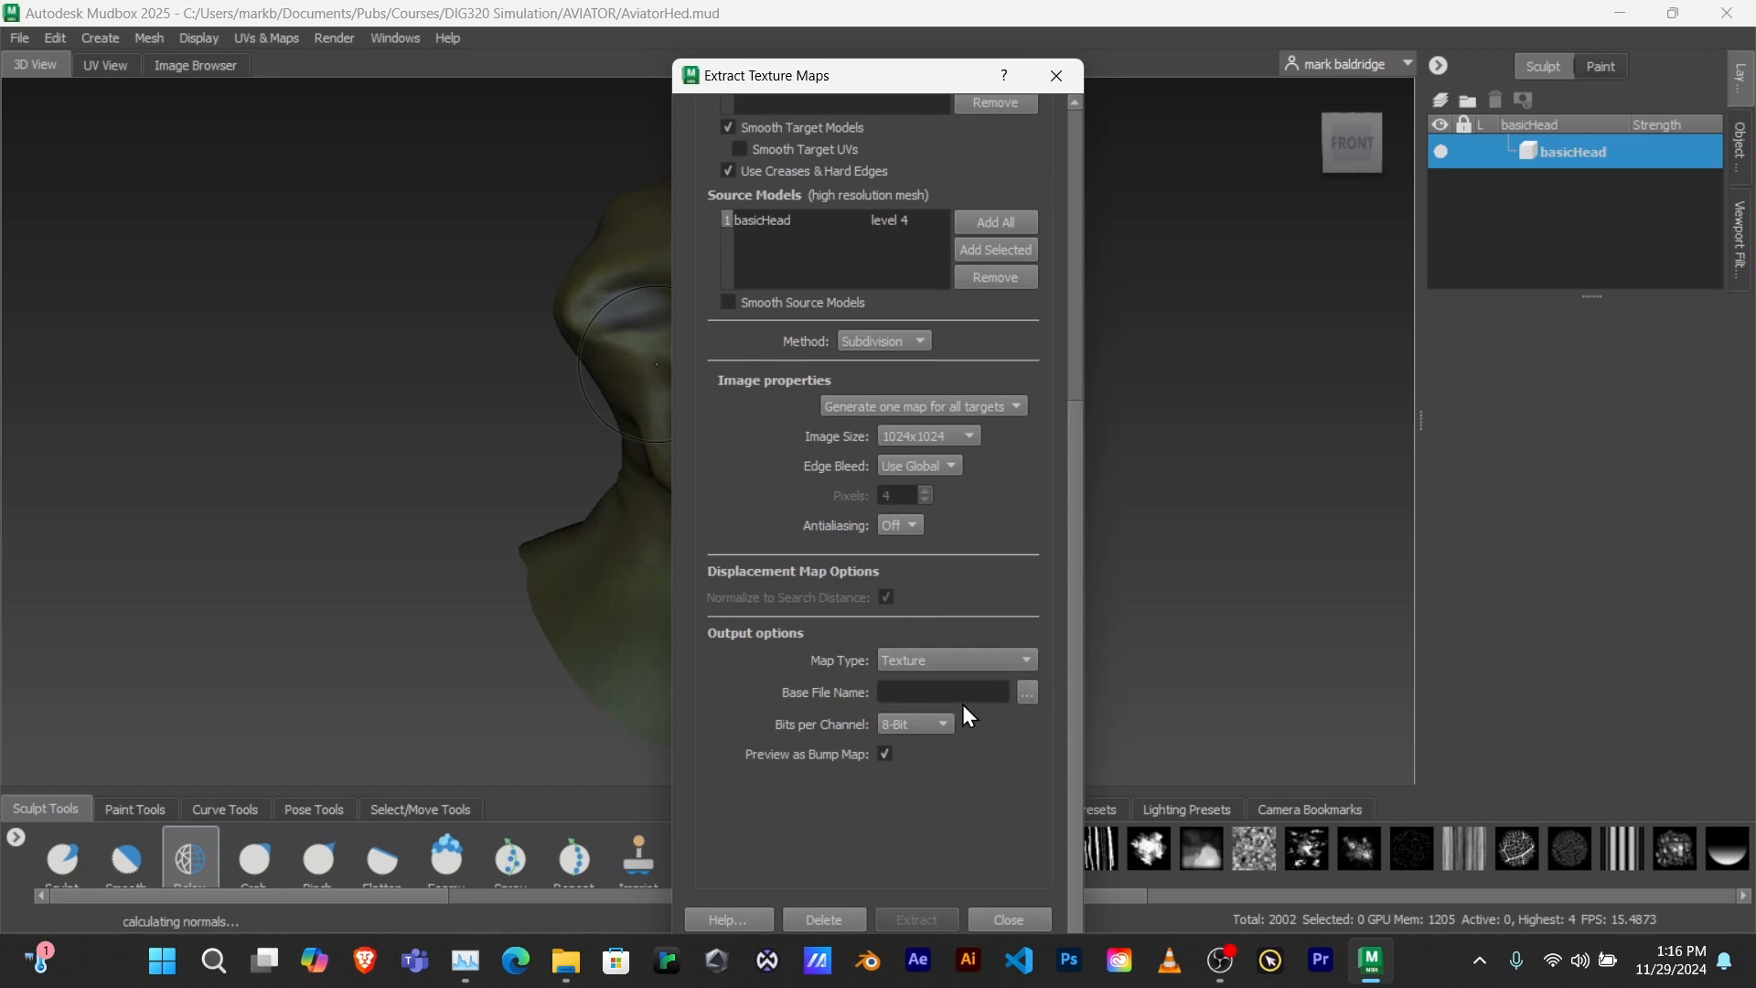
click(914, 525)
click(904, 553)
click(1029, 693)
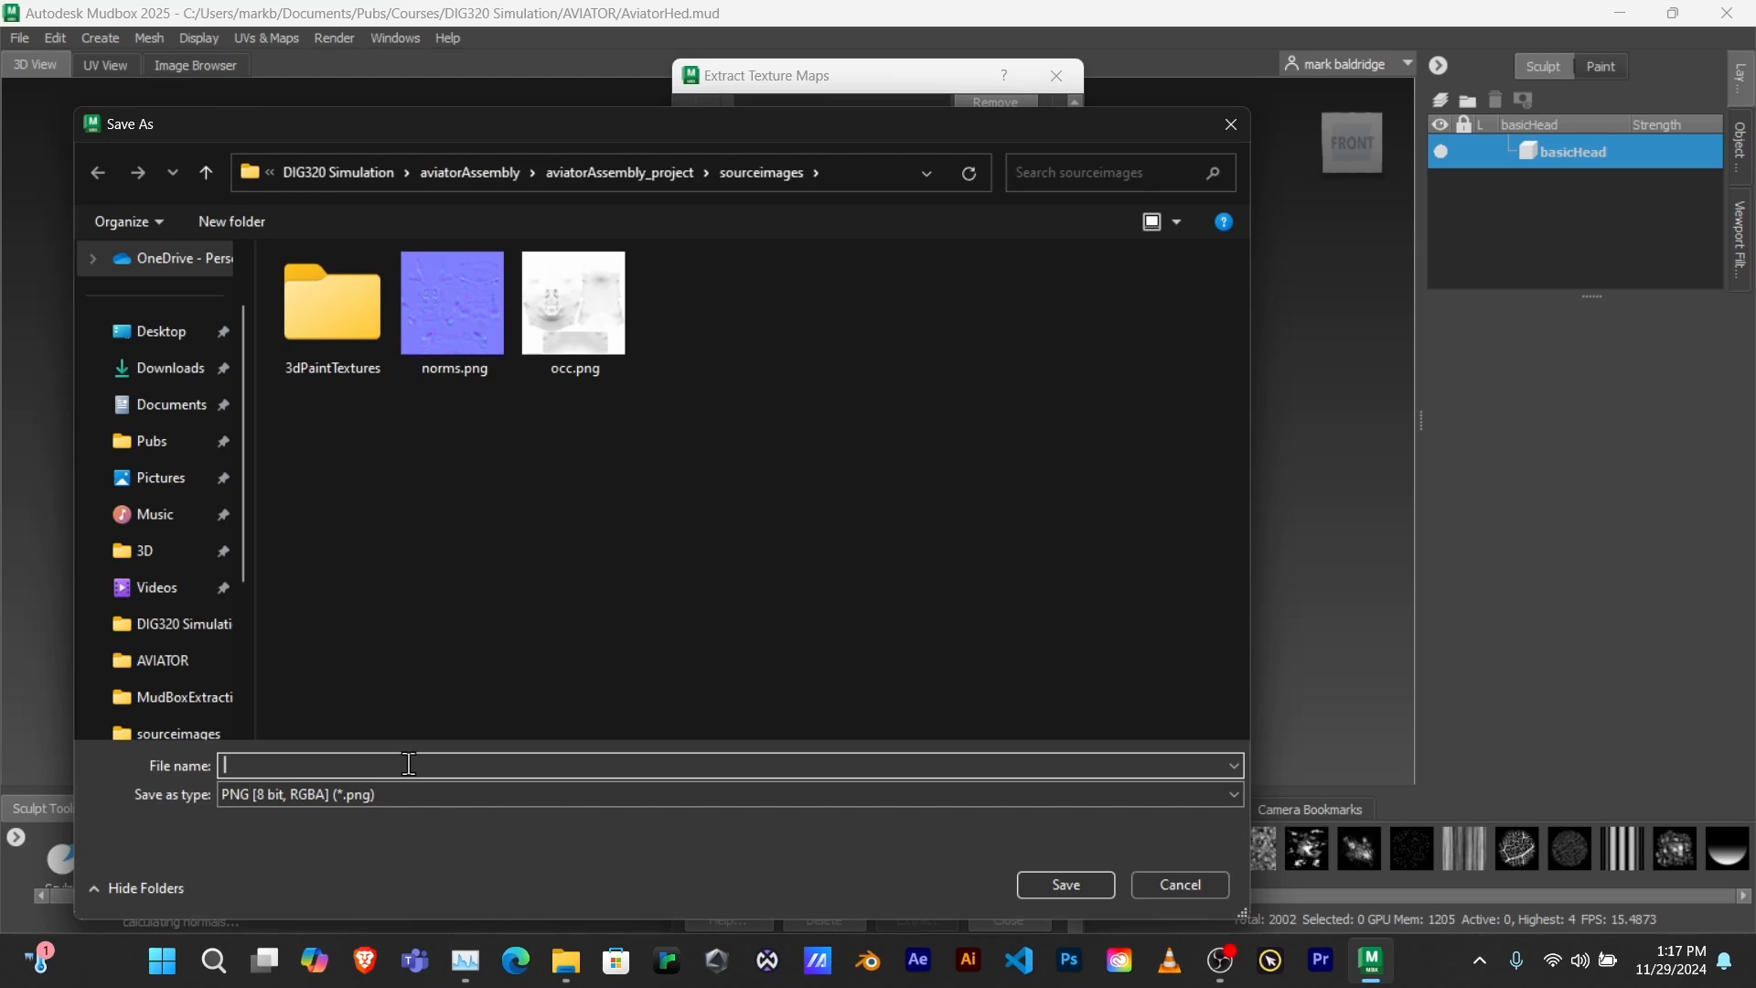
text(bump)
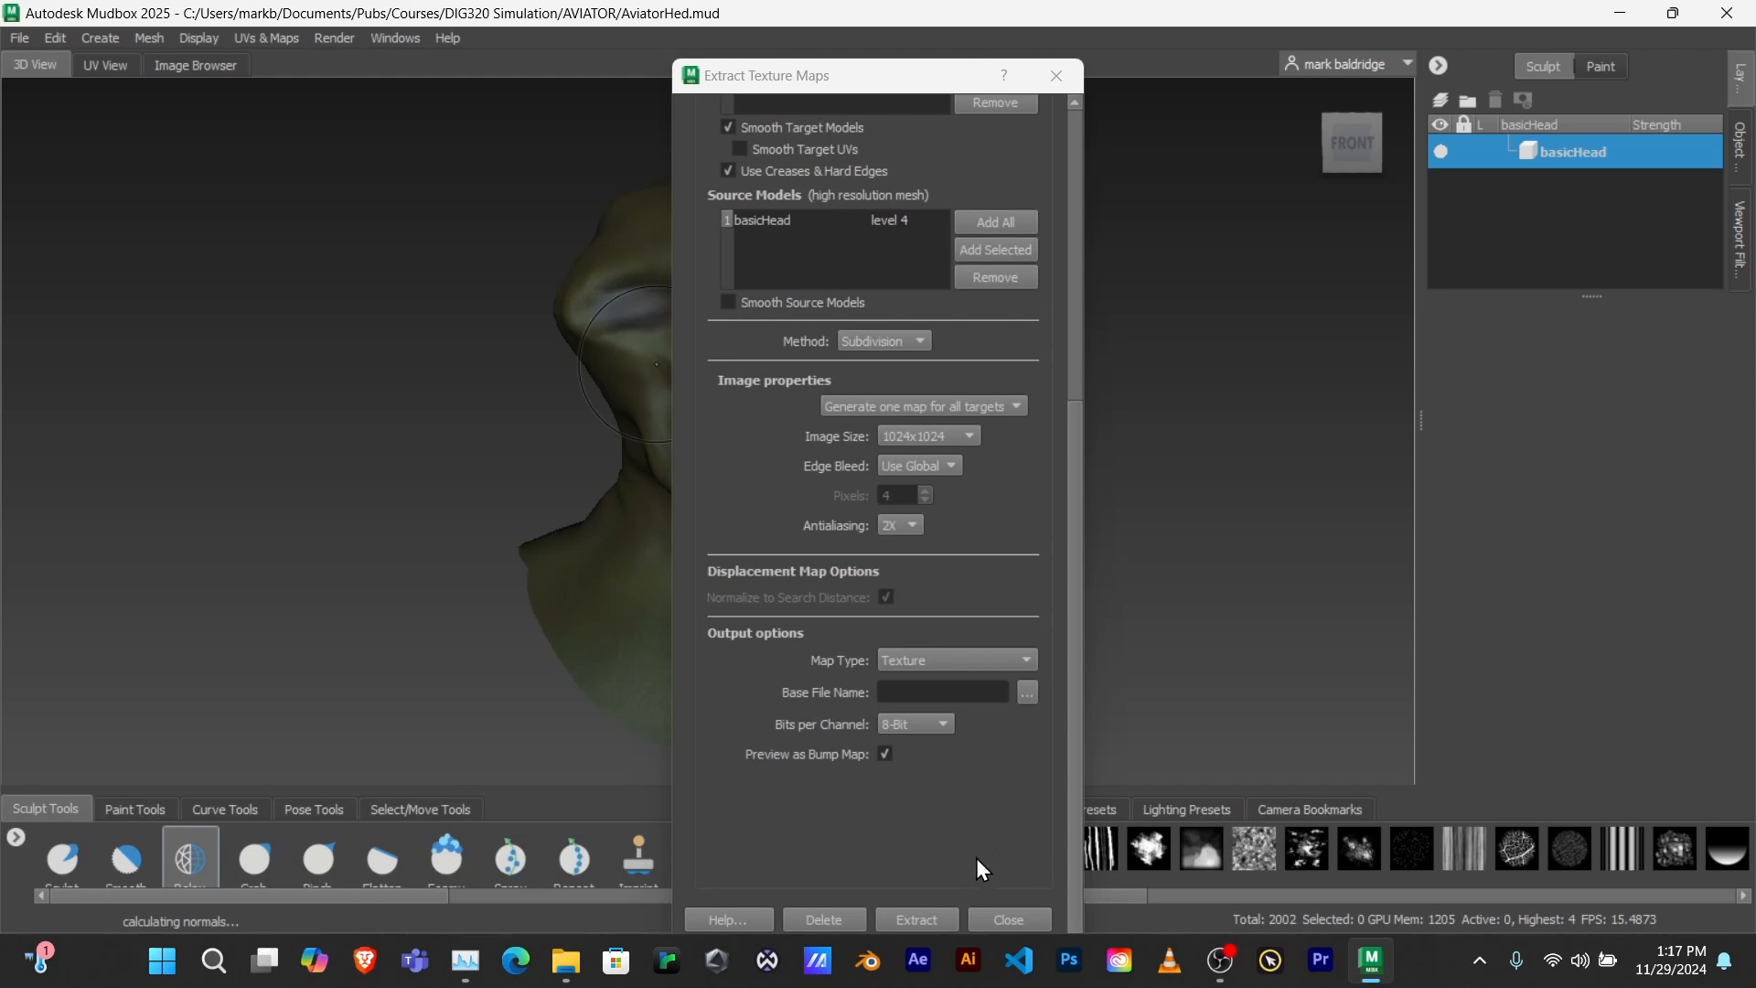
click(915, 919)
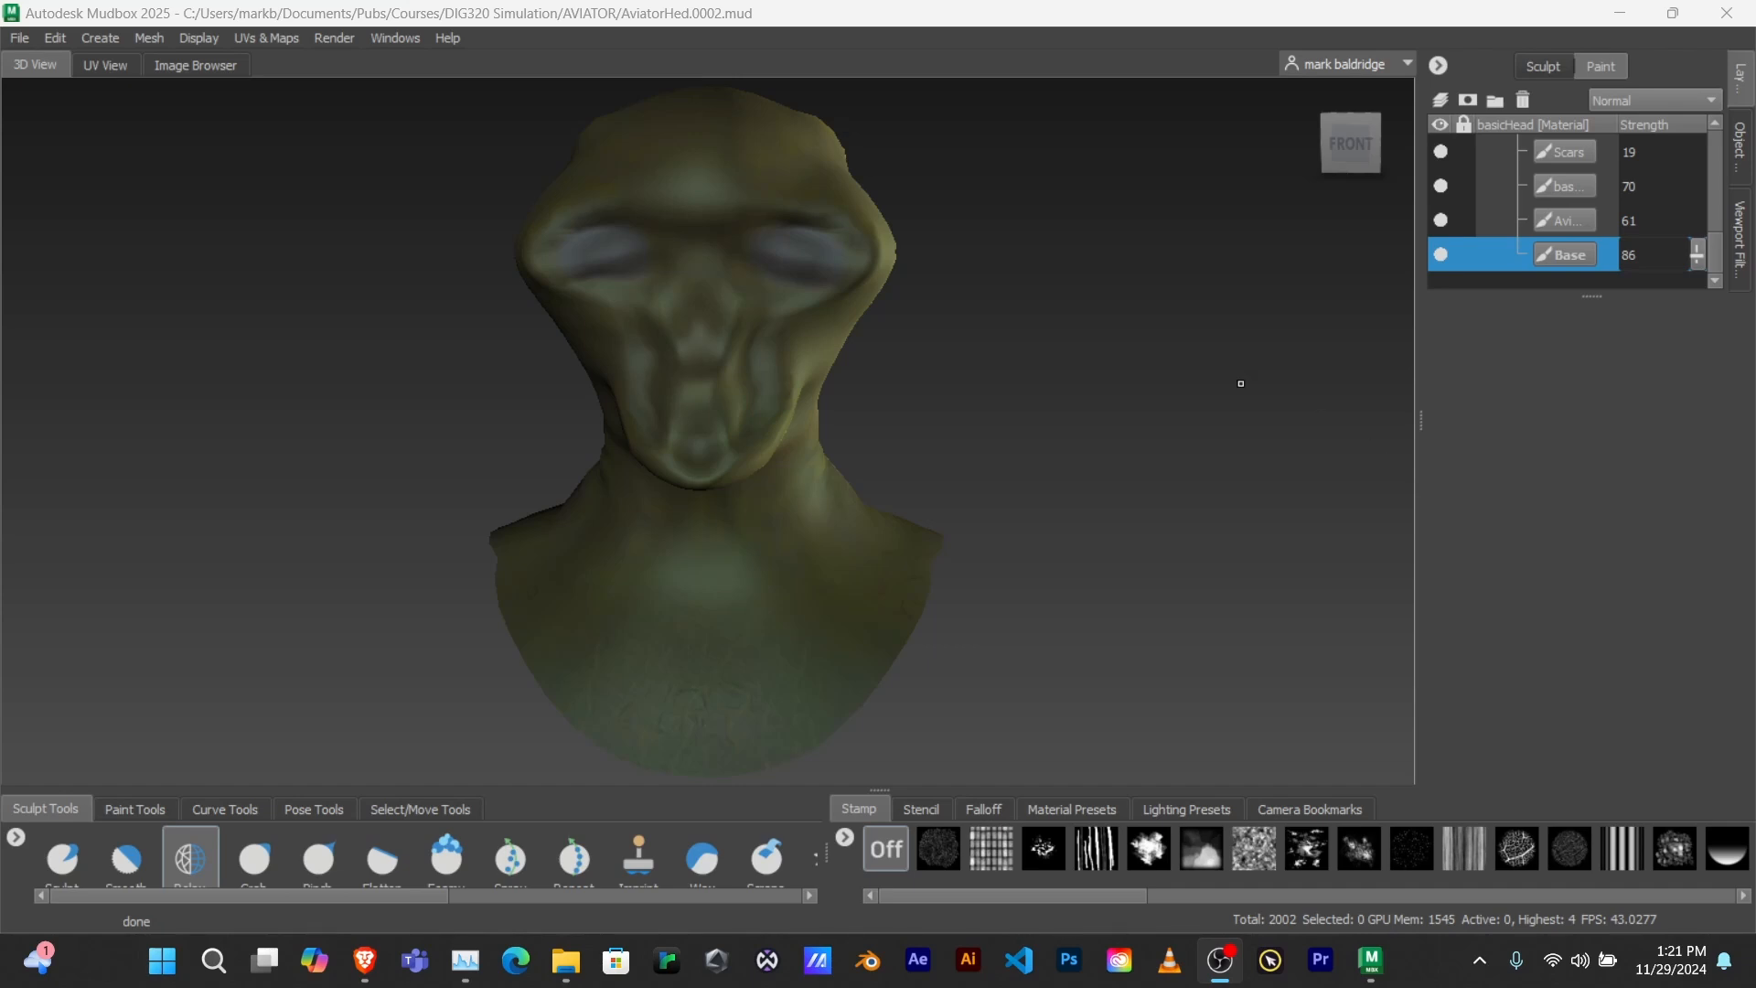
- In AviatorHed.0002, set up another new Displacement Map extraction operation with basicHead at level 4 as the source model
click(541, 11)
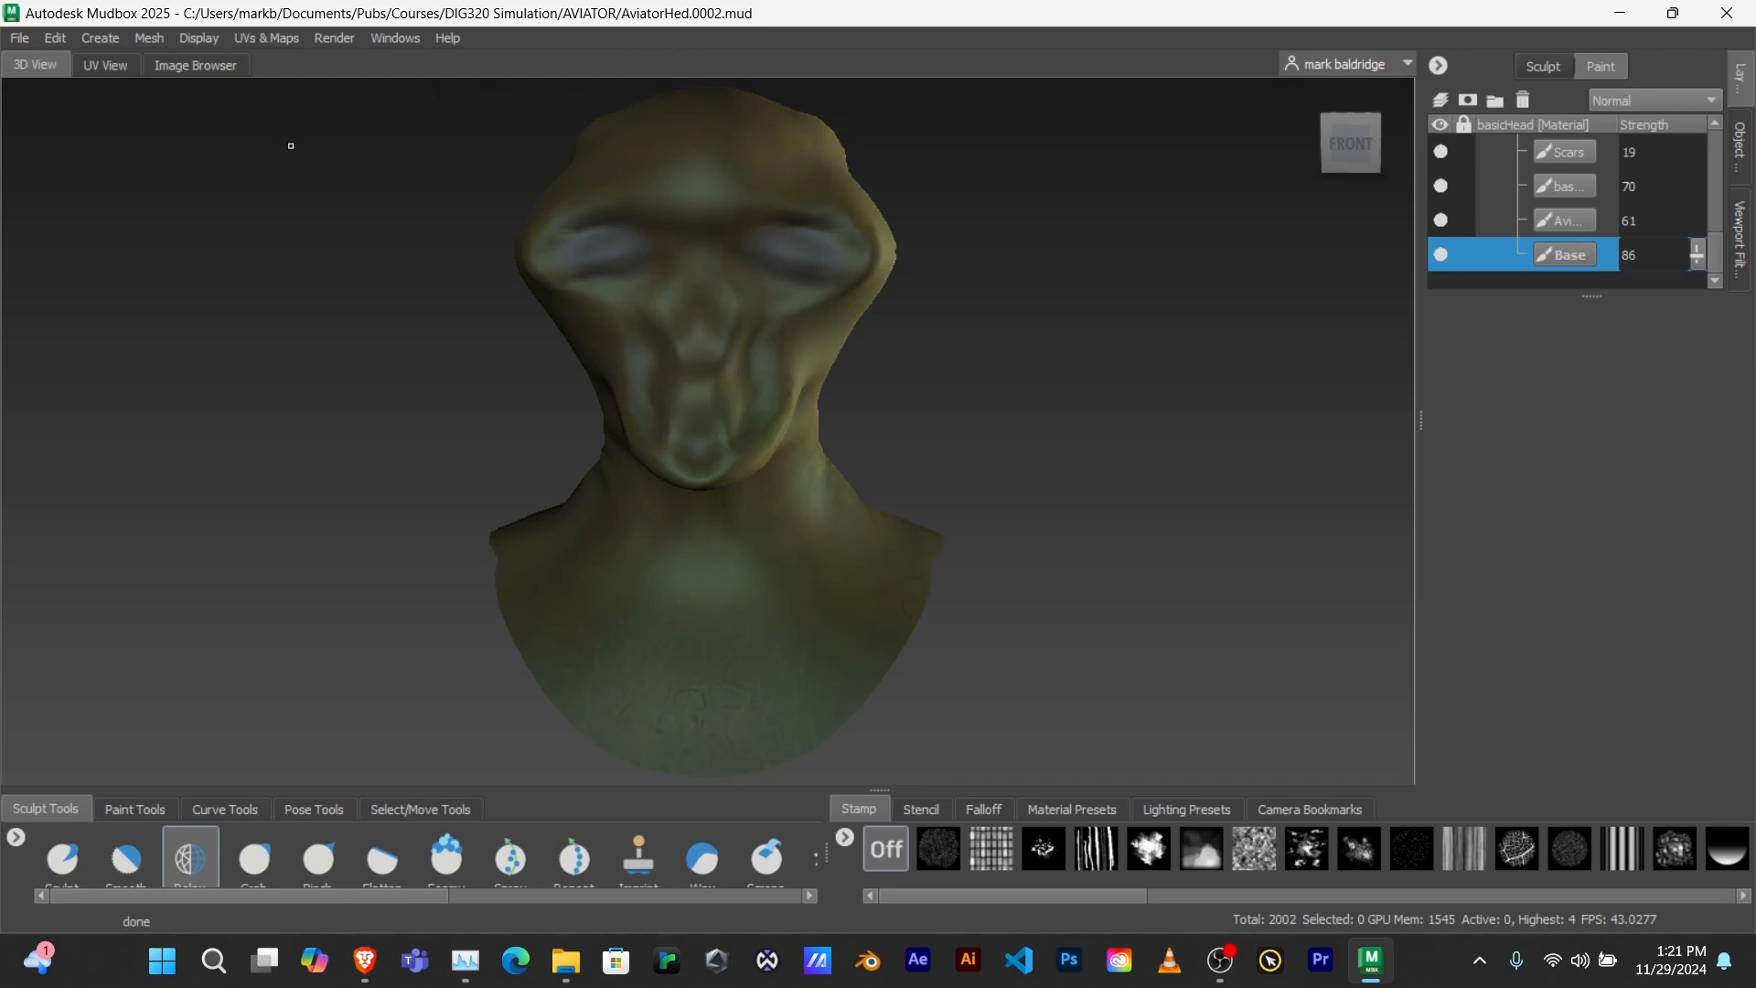
click(287, 33)
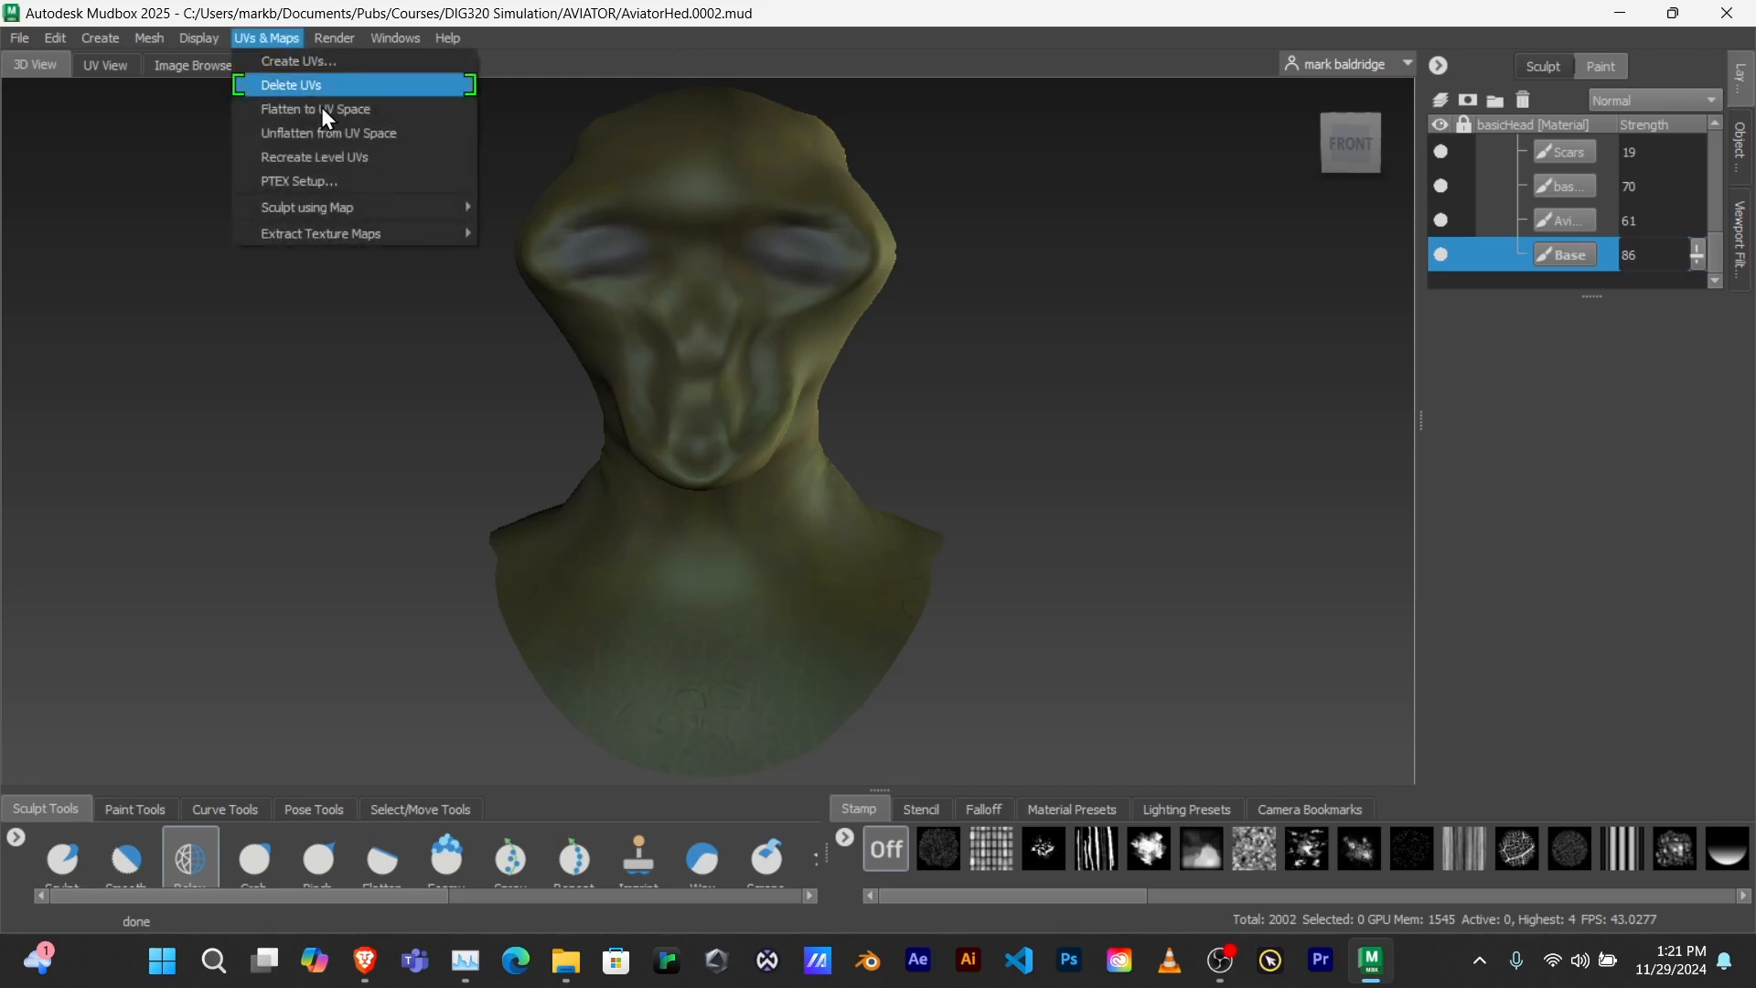
mouse_move(342, 236)
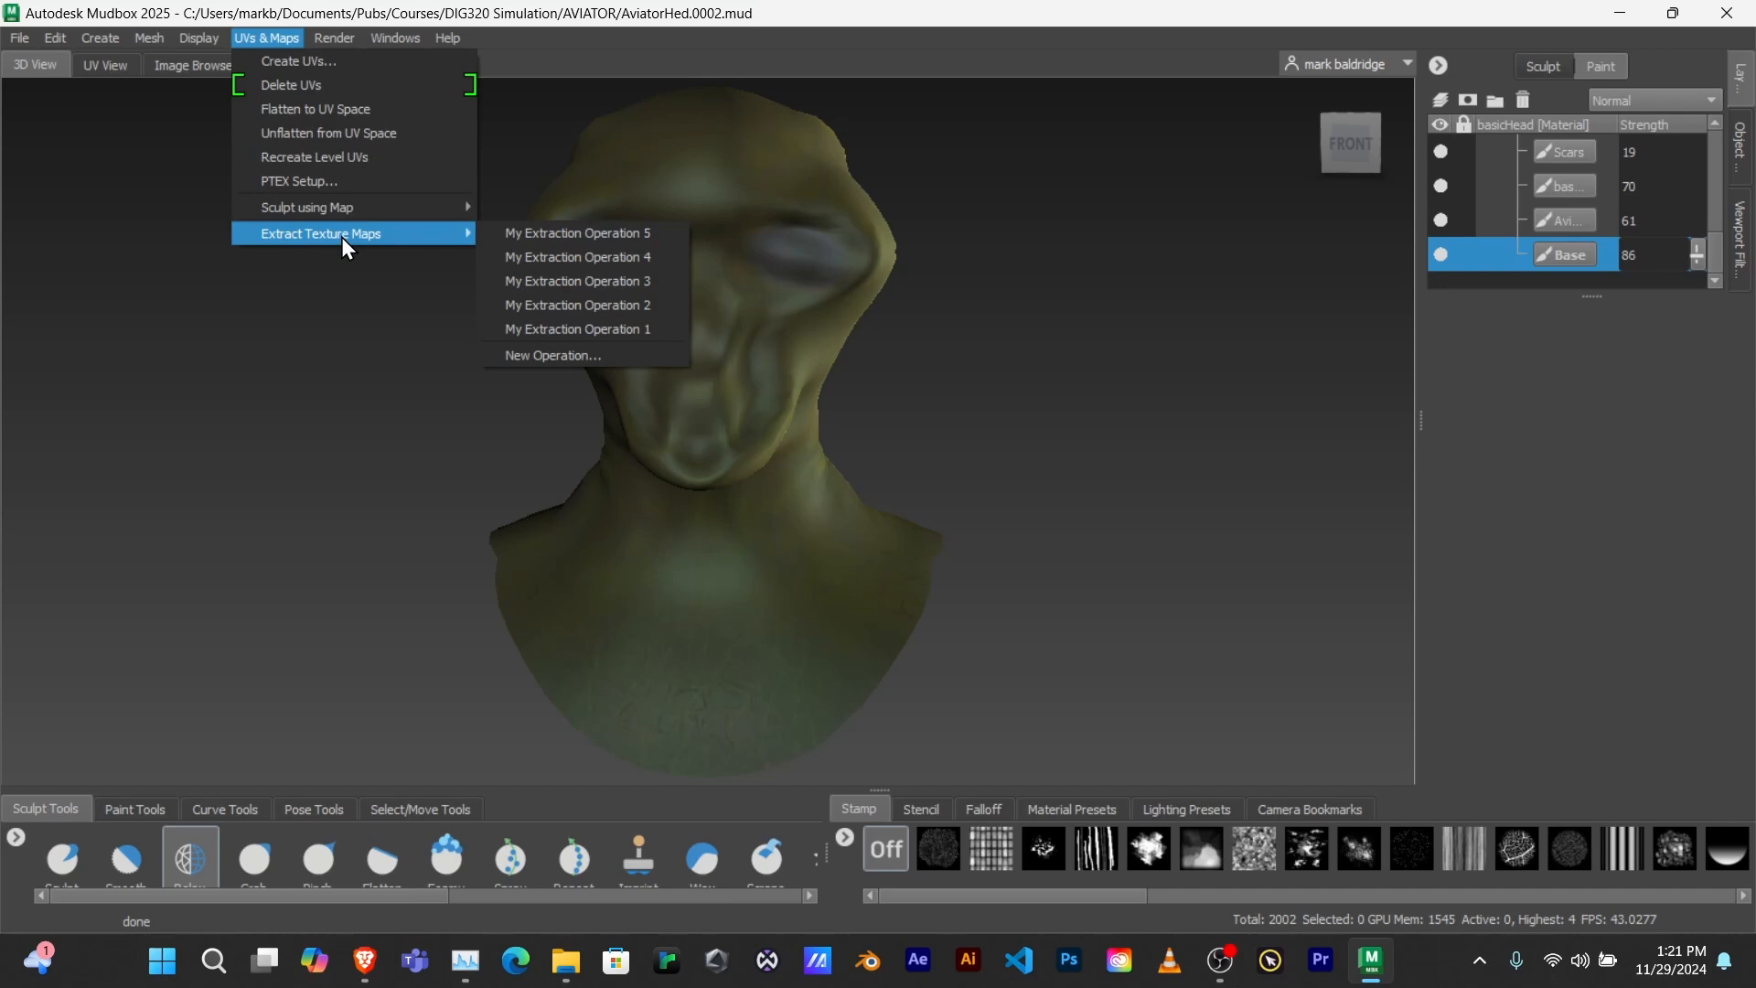
click(563, 353)
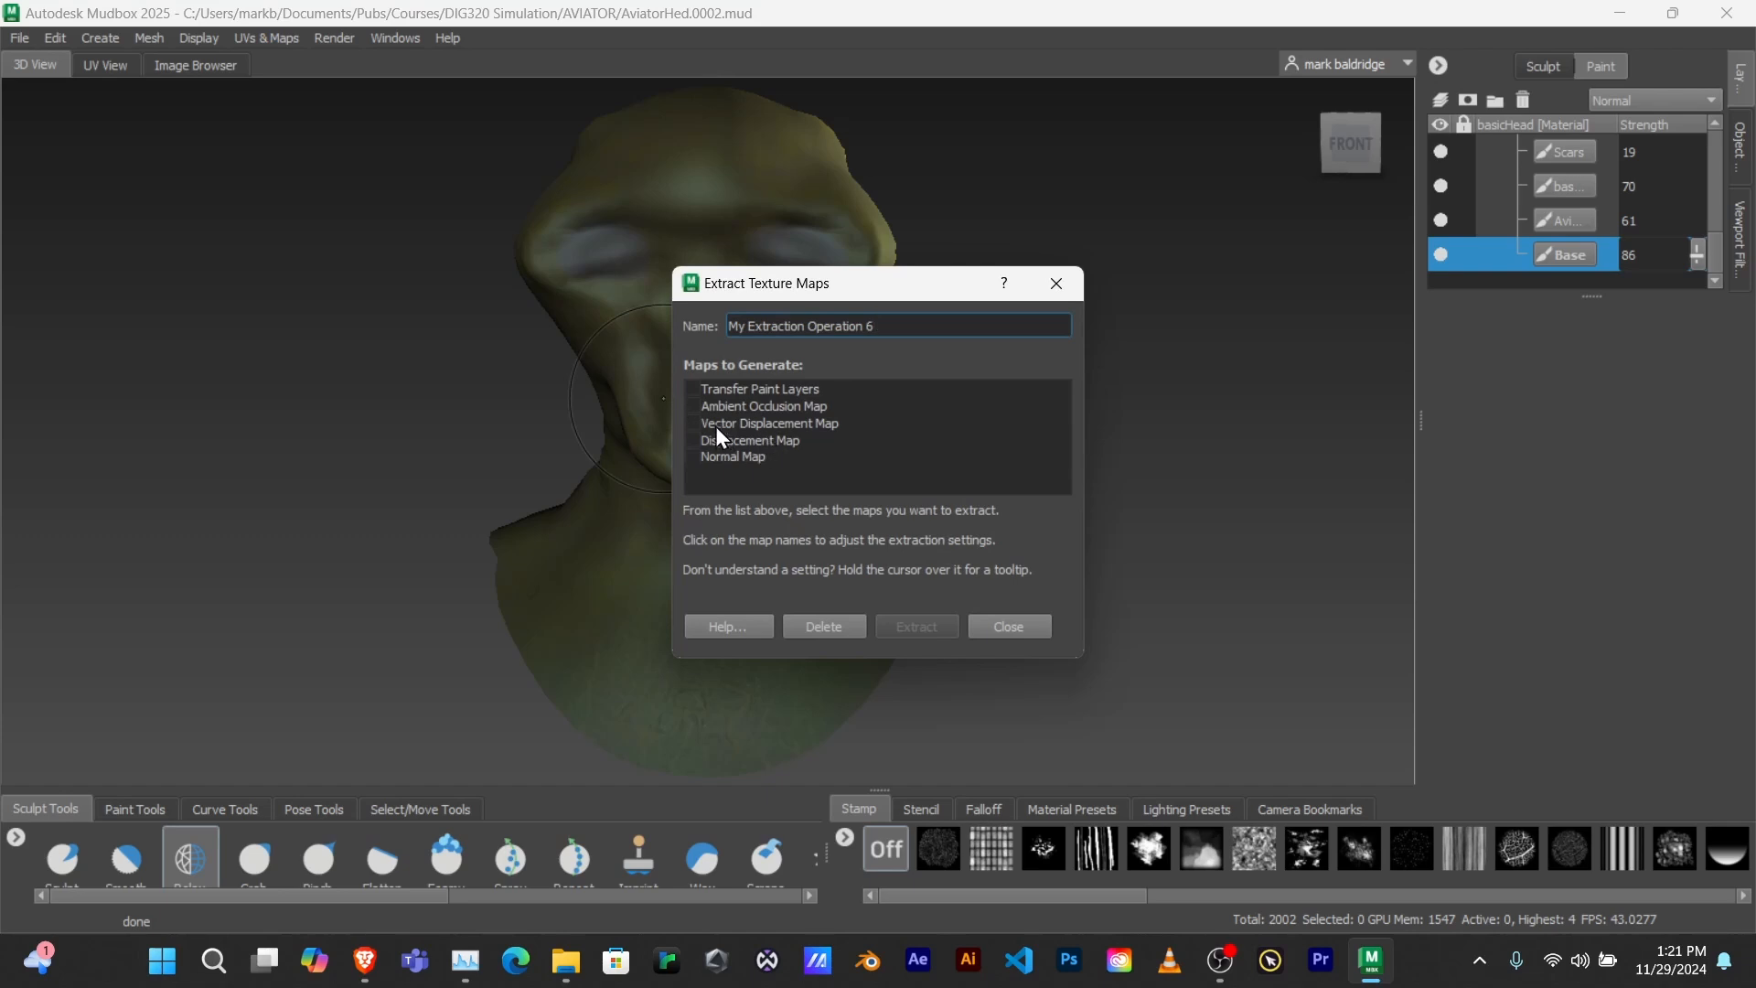
click(709, 442)
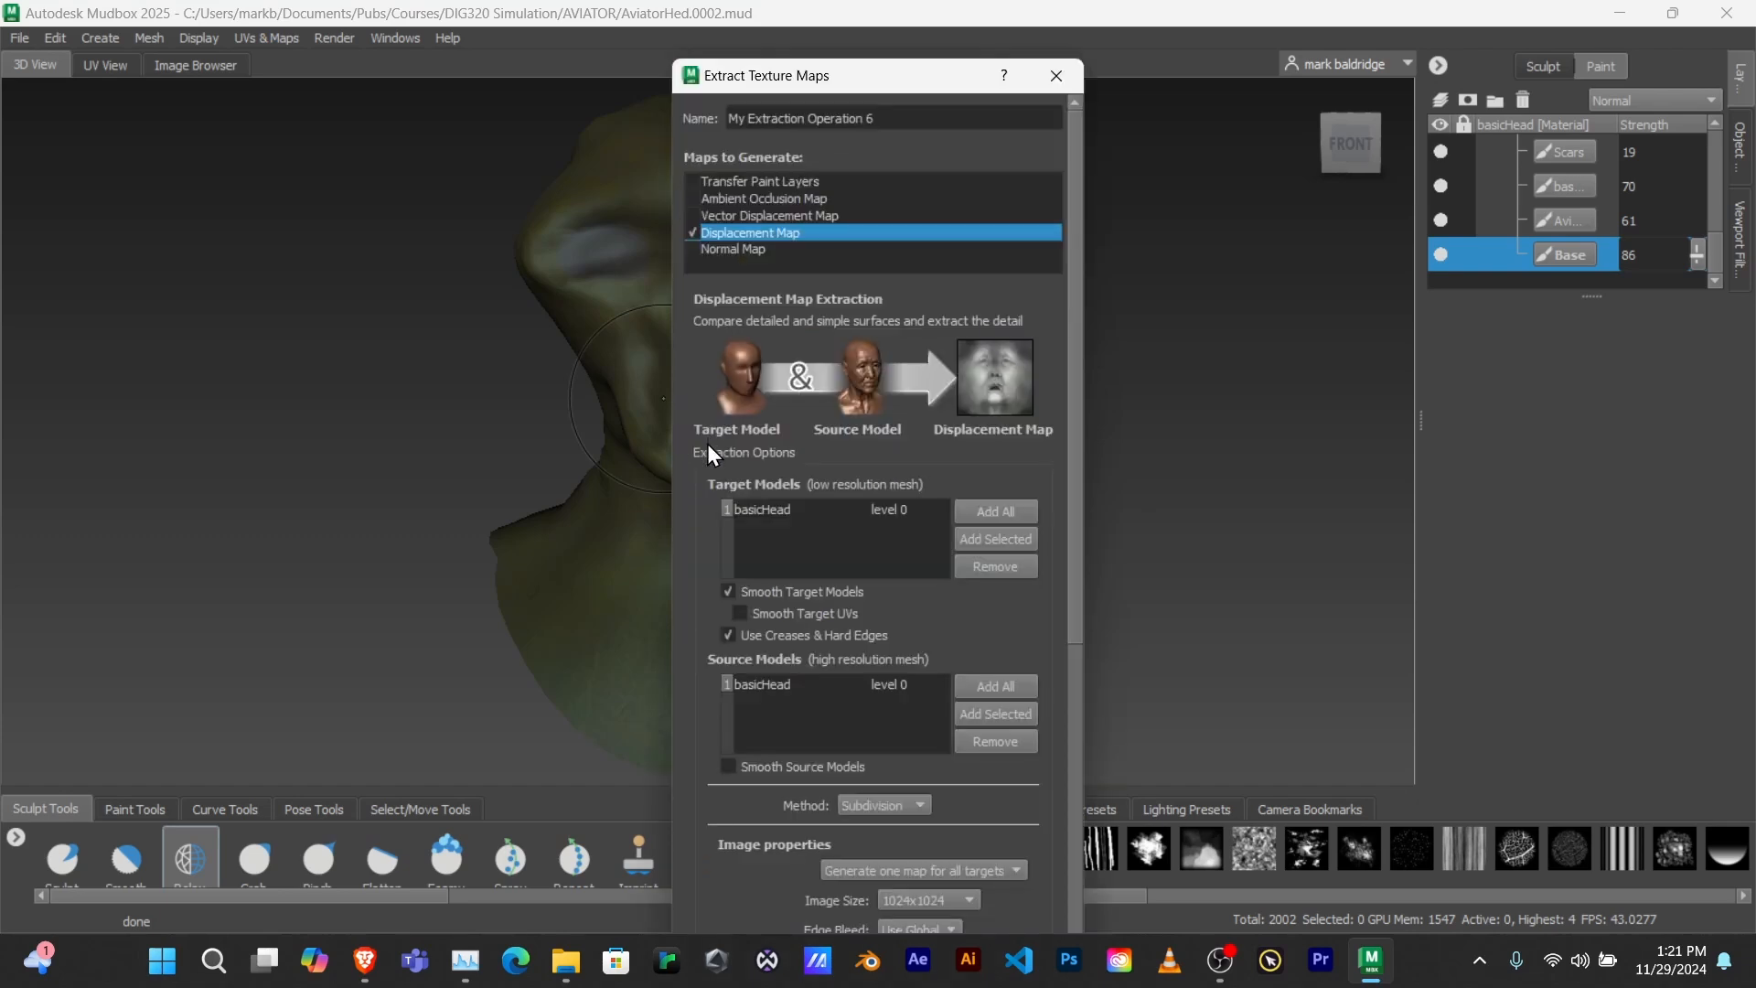
click(873, 686)
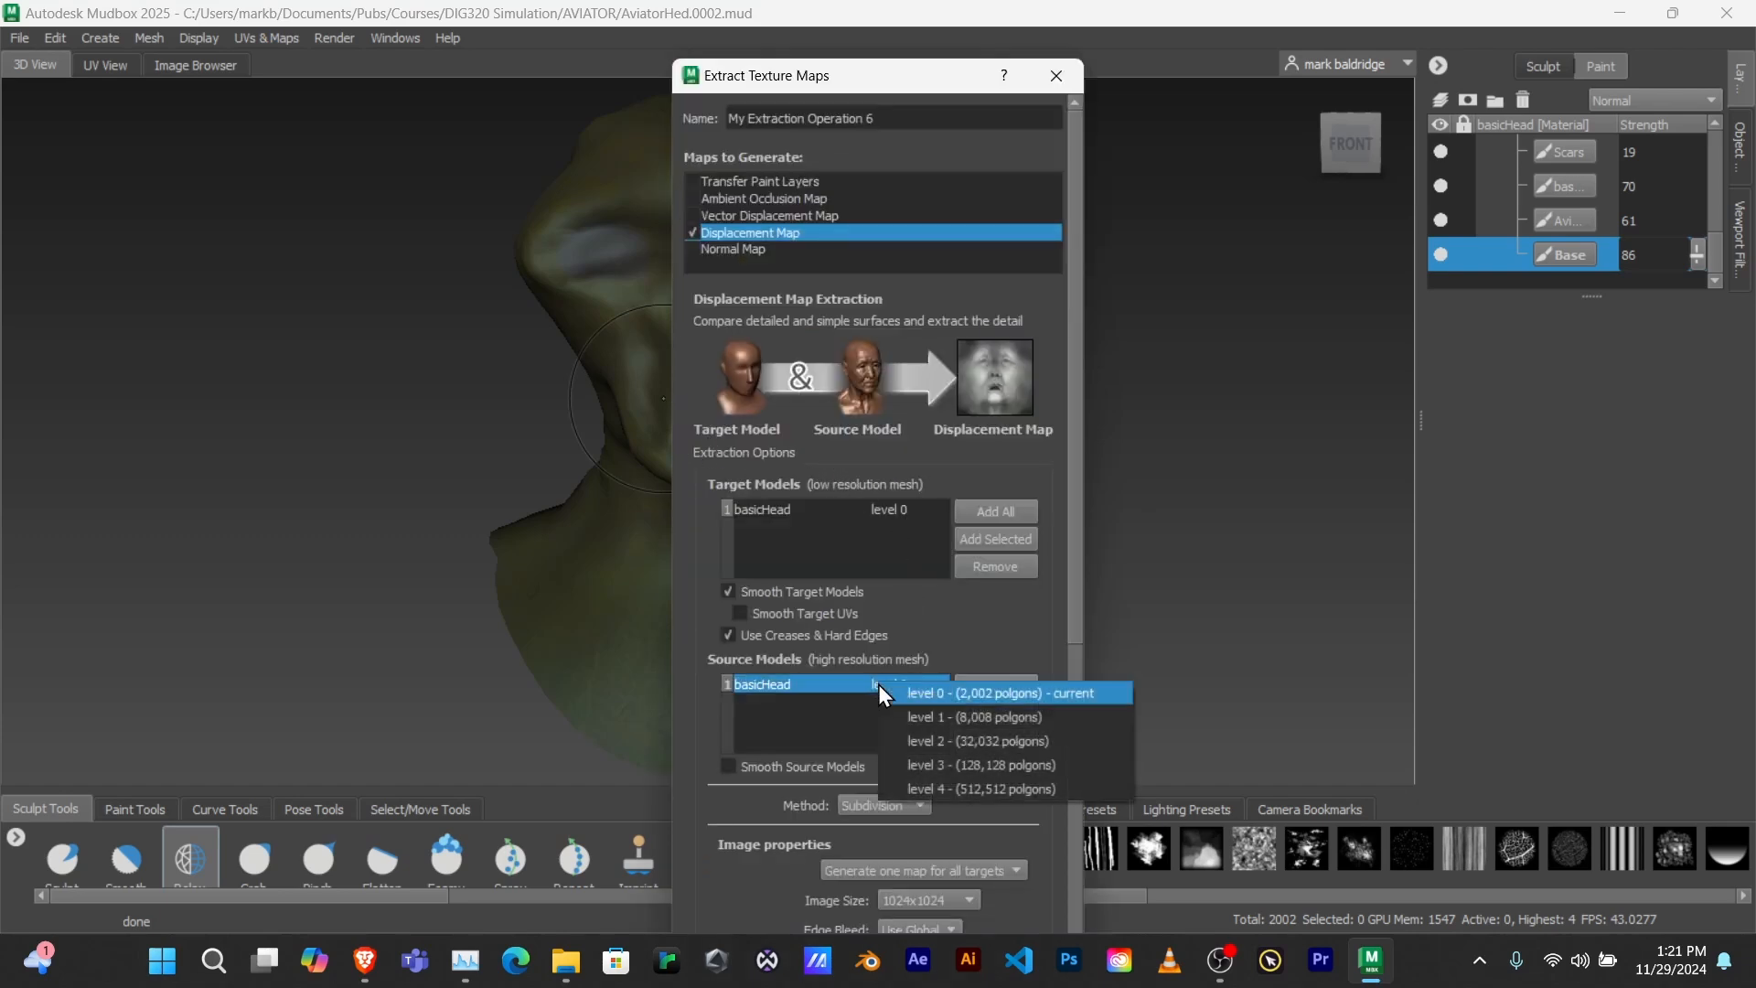
click(924, 773)
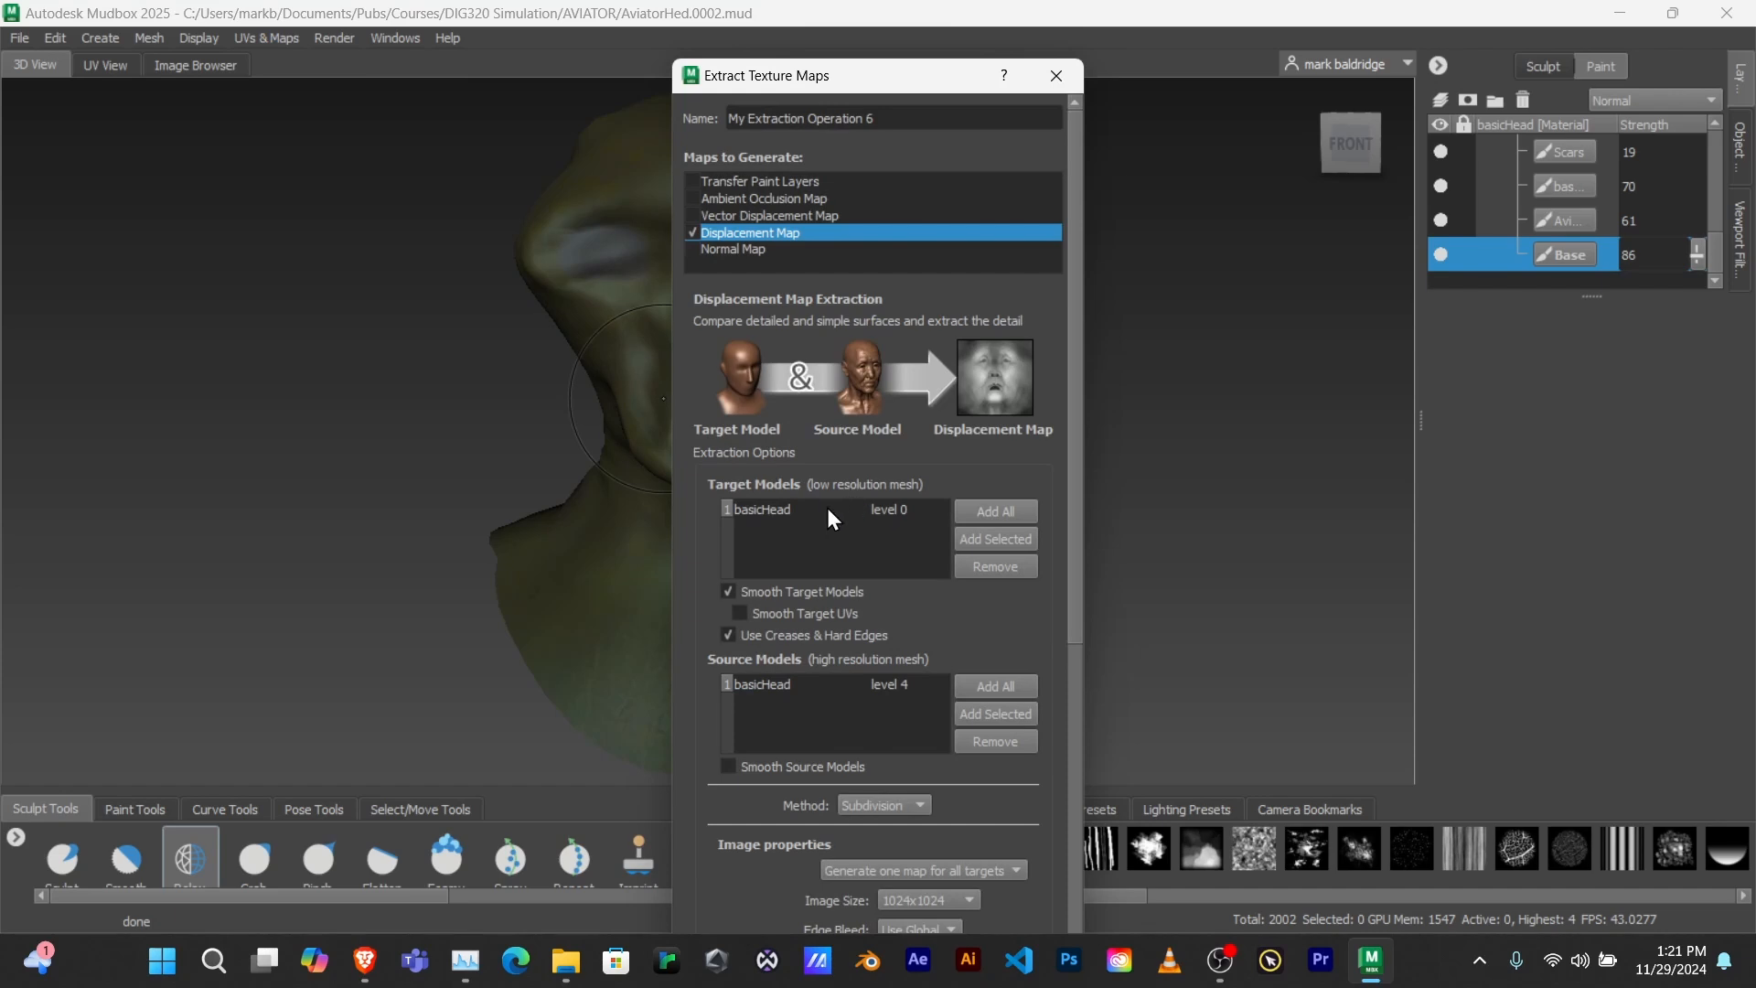
- Set the displacement map's output file to bump, an 8-bit RGBA PNG in the sourceimages folder
scroll(831, 518, down, 3)
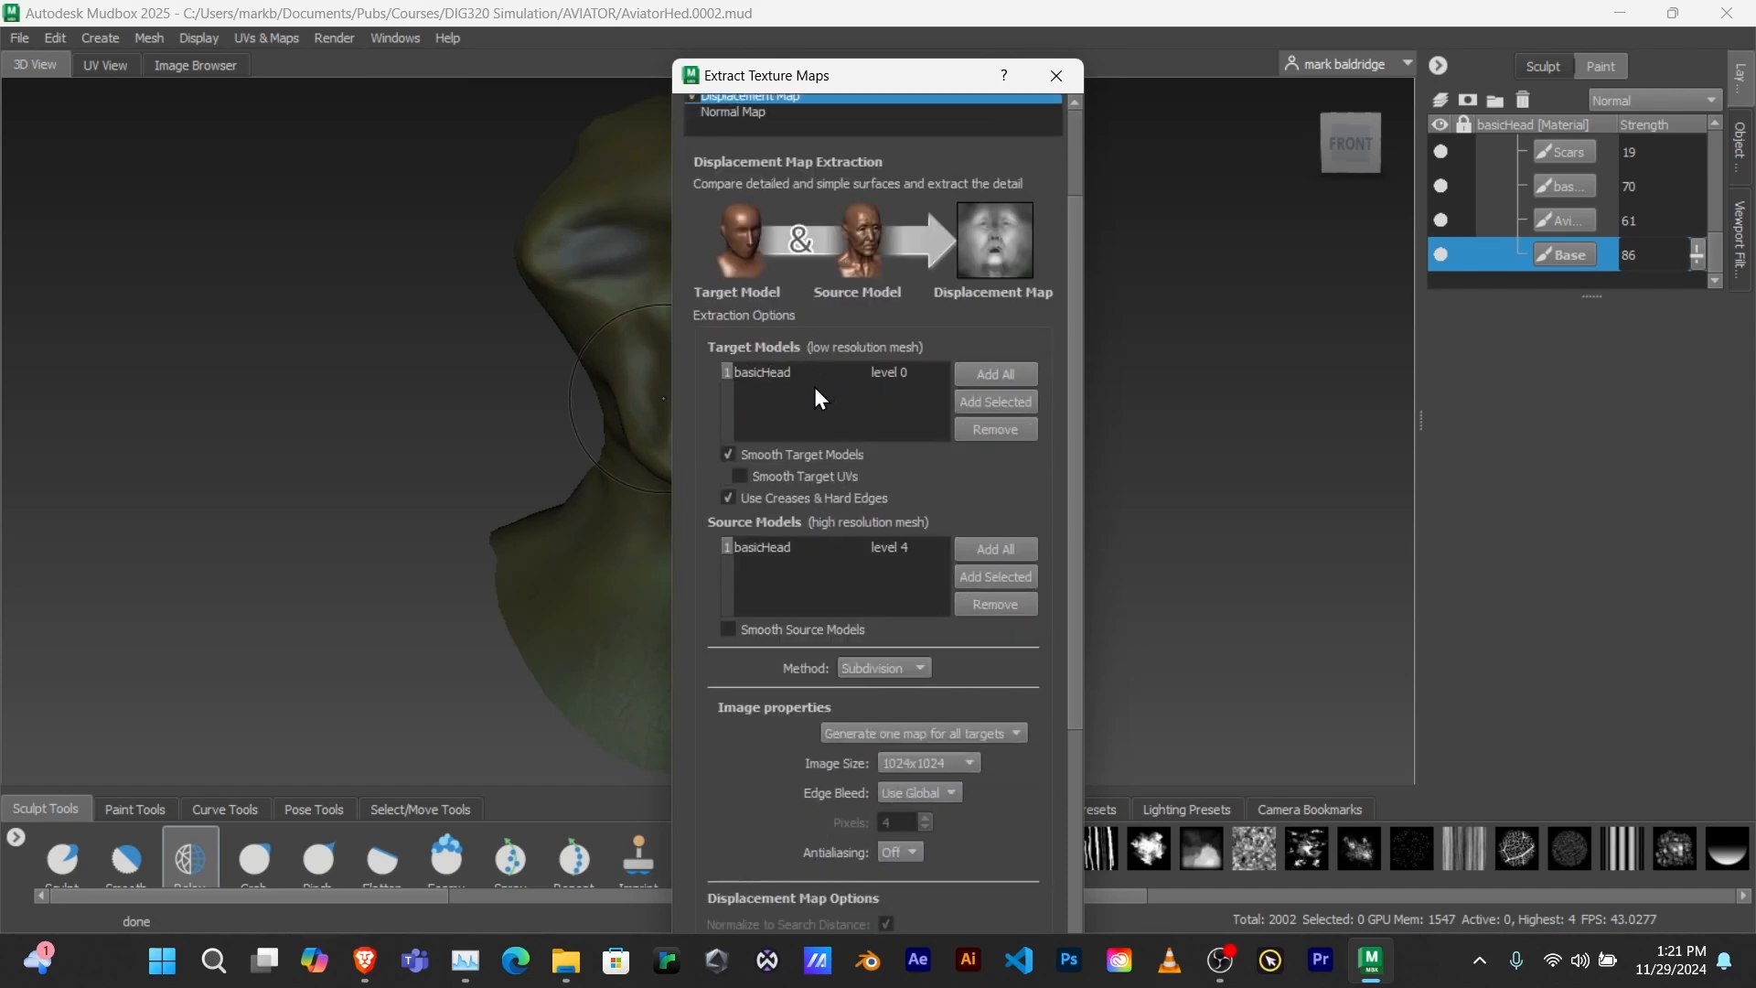
scroll(815, 394, down, 6)
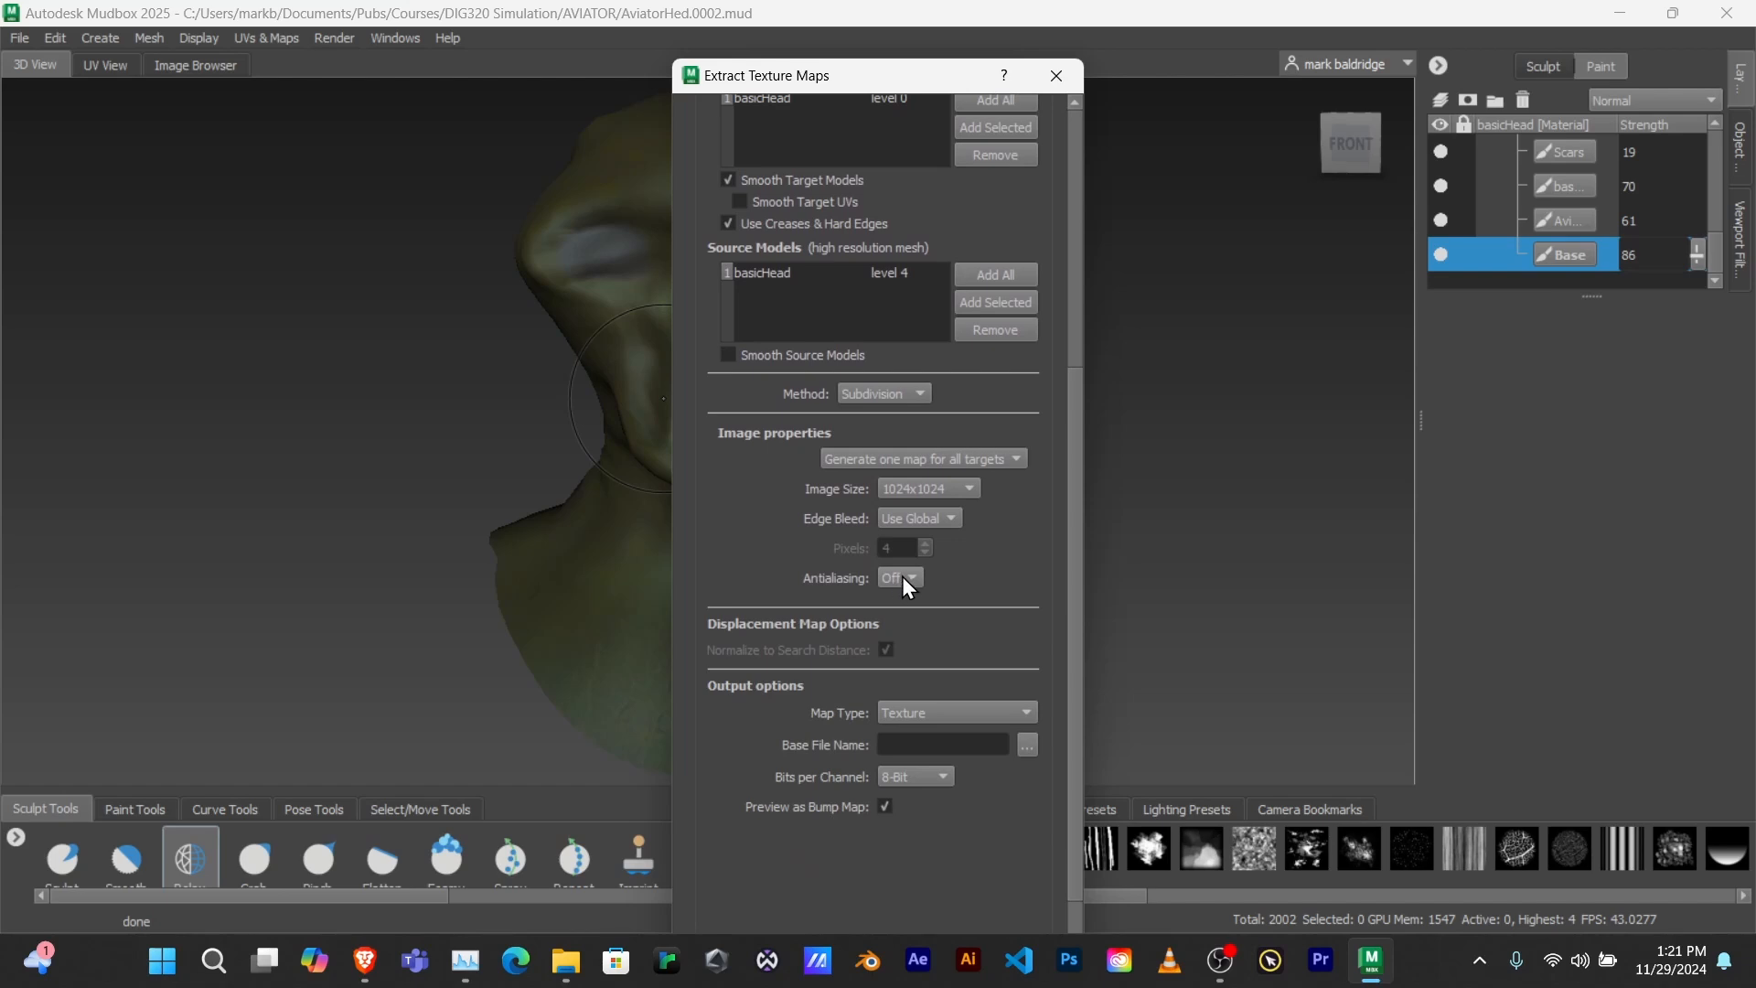
scroll(920, 572, down, 1)
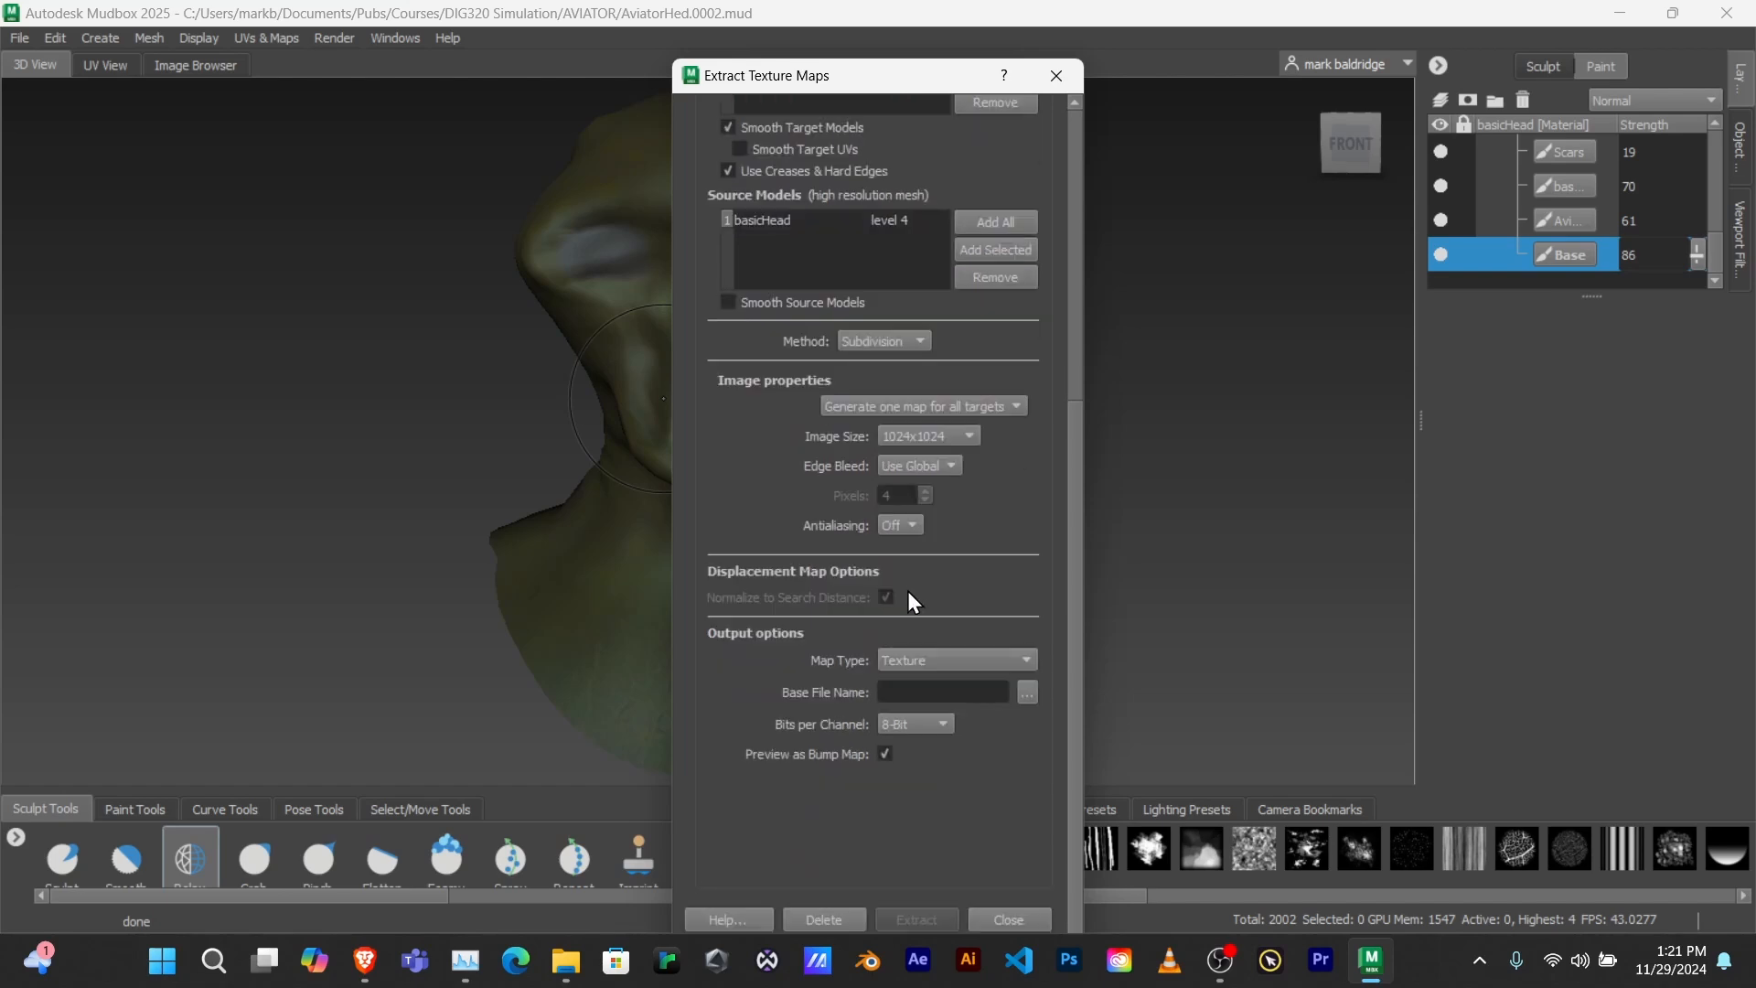
click(1027, 692)
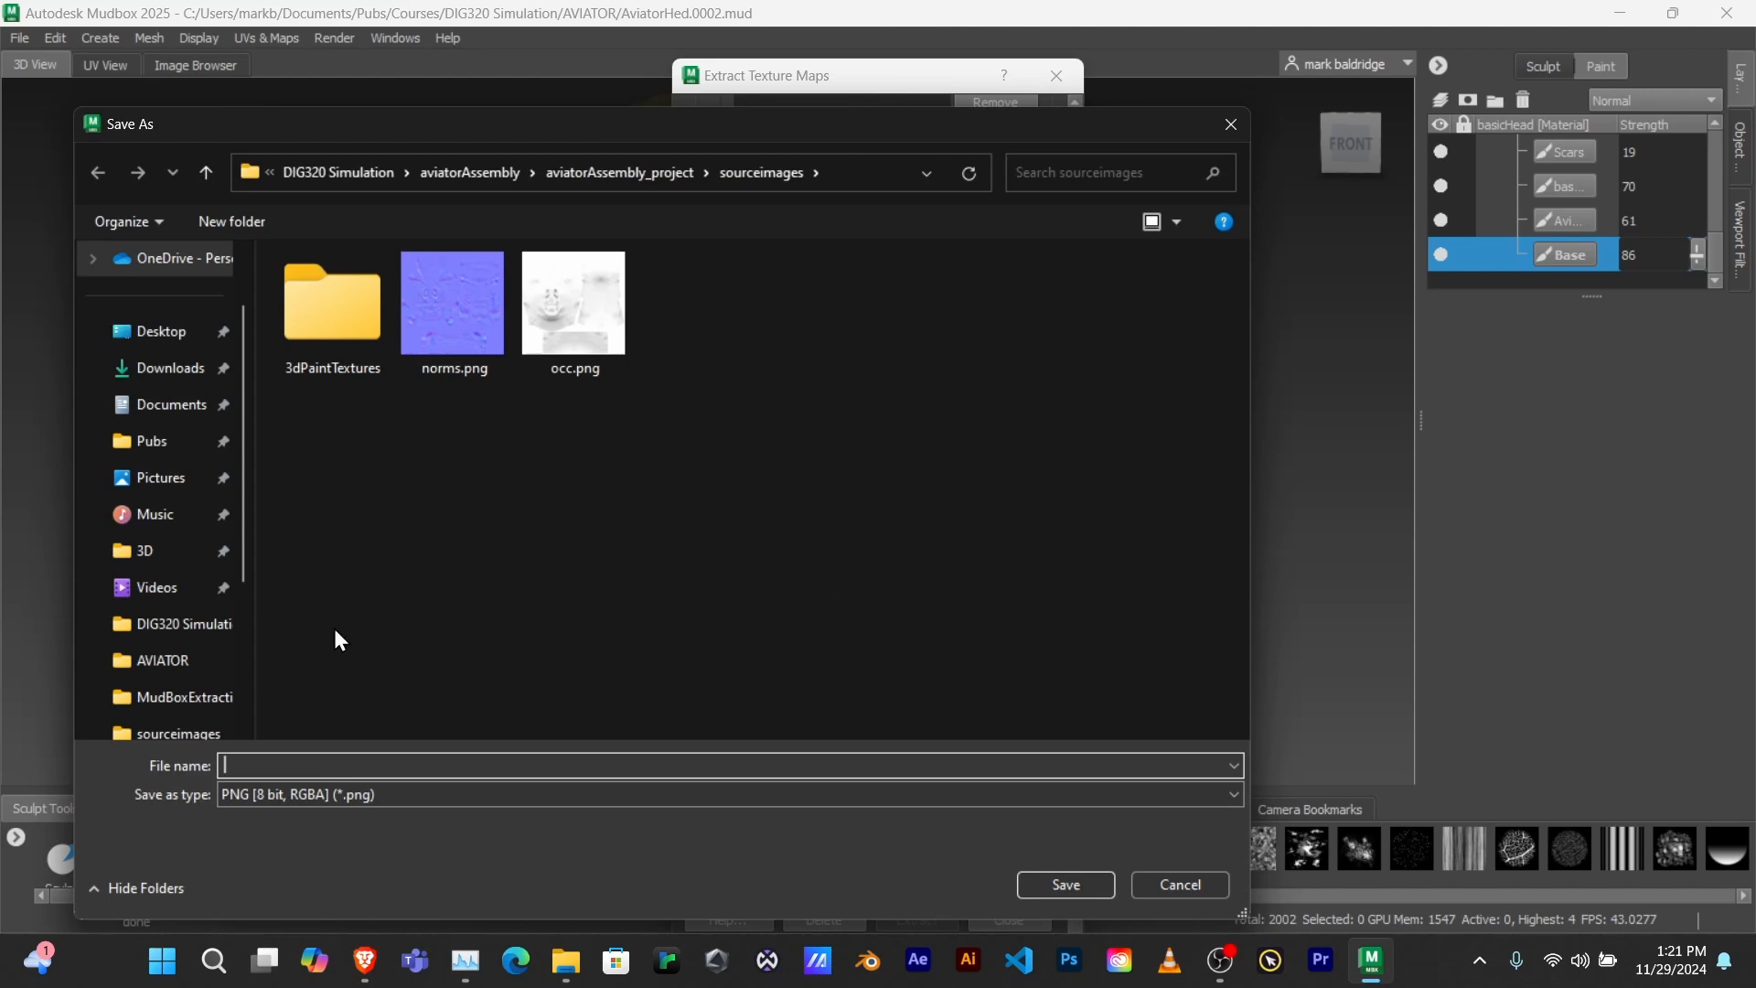
text(bu)
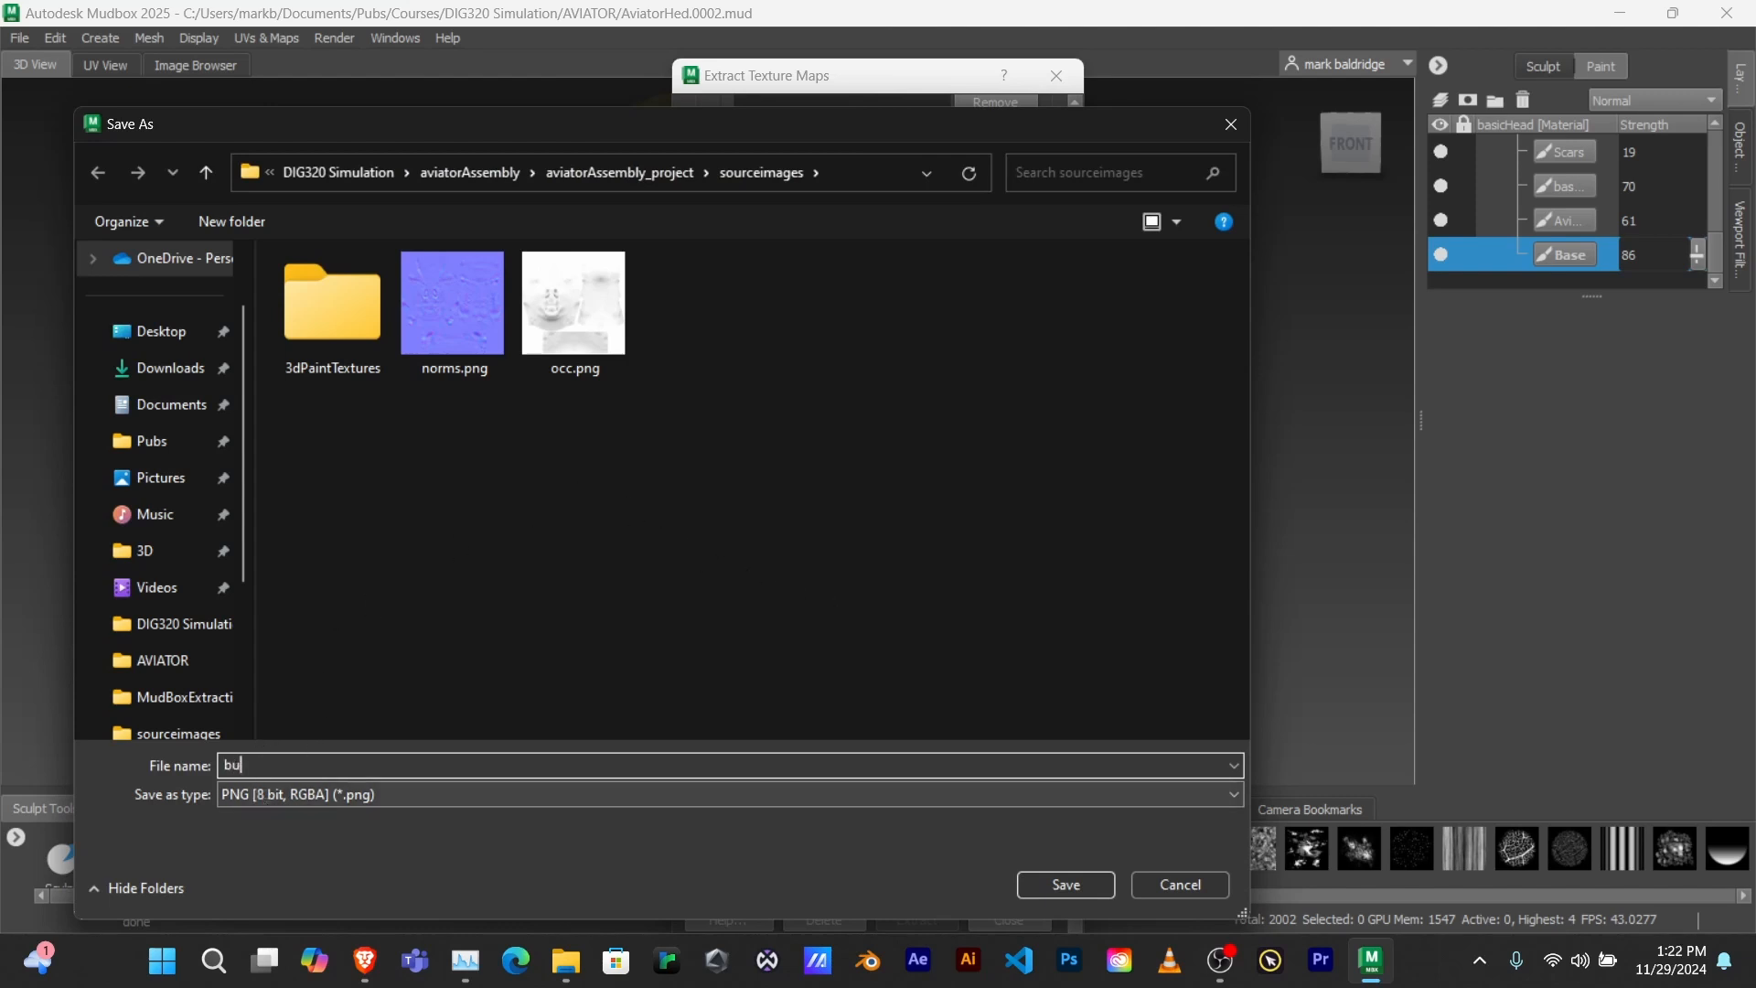
text(mp)
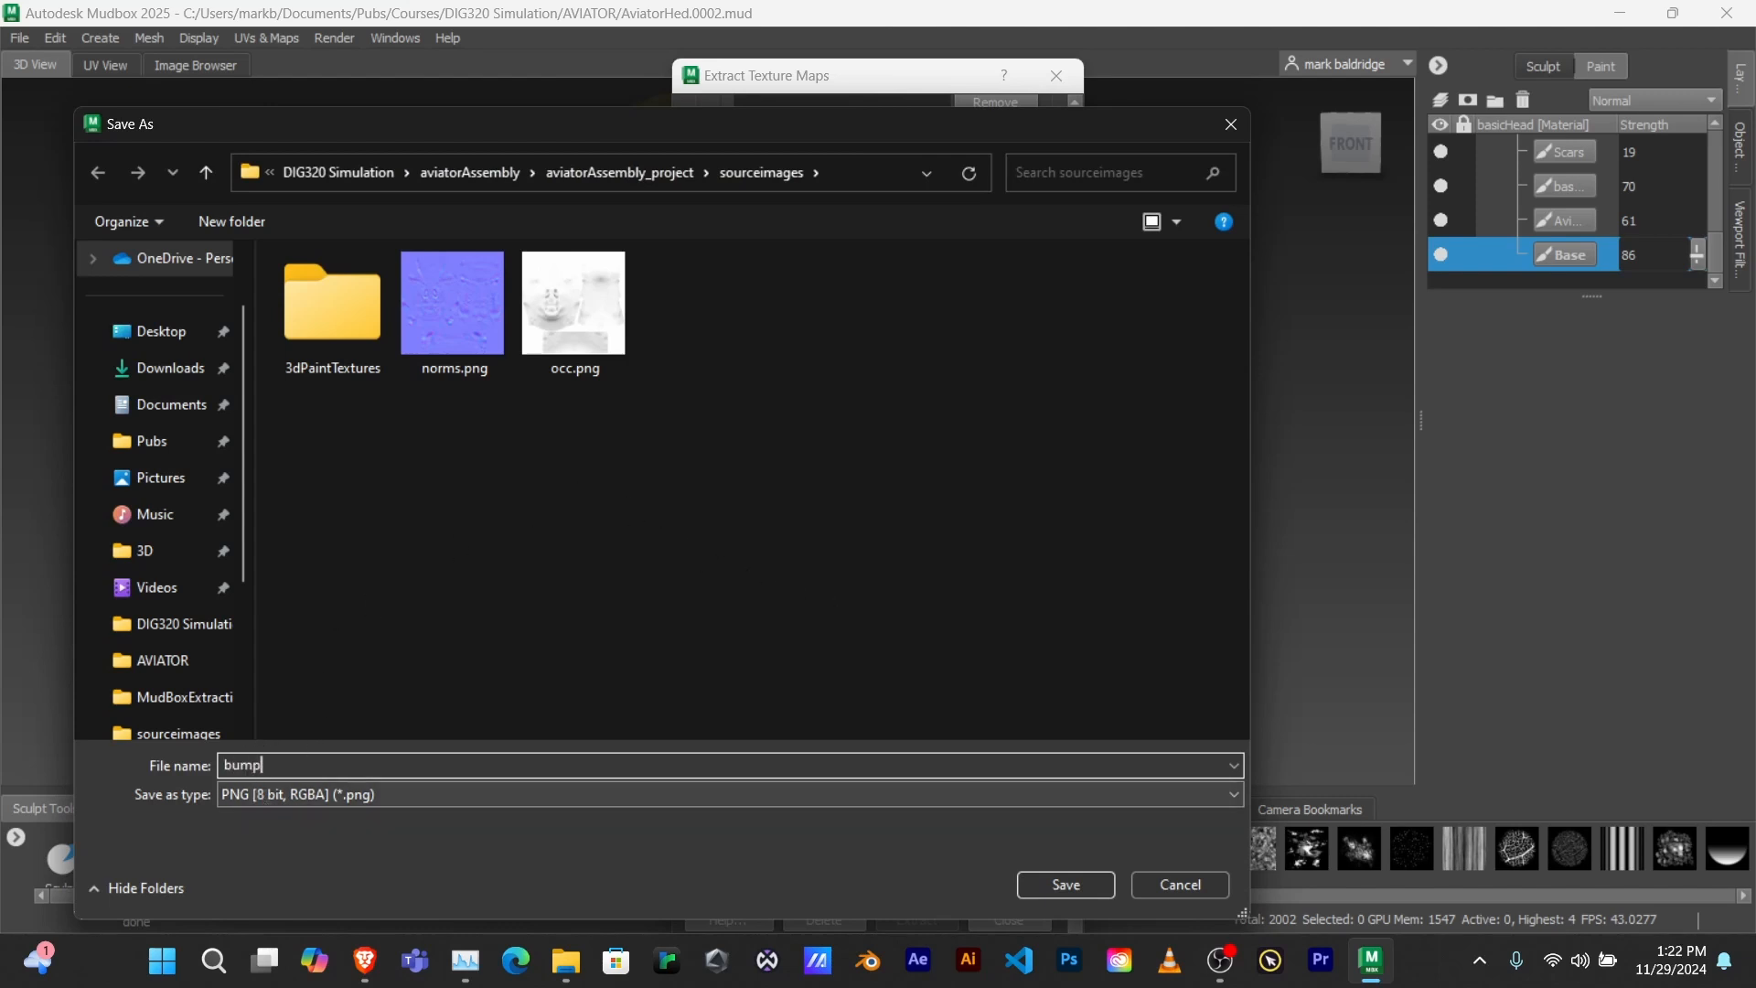
click(1091, 878)
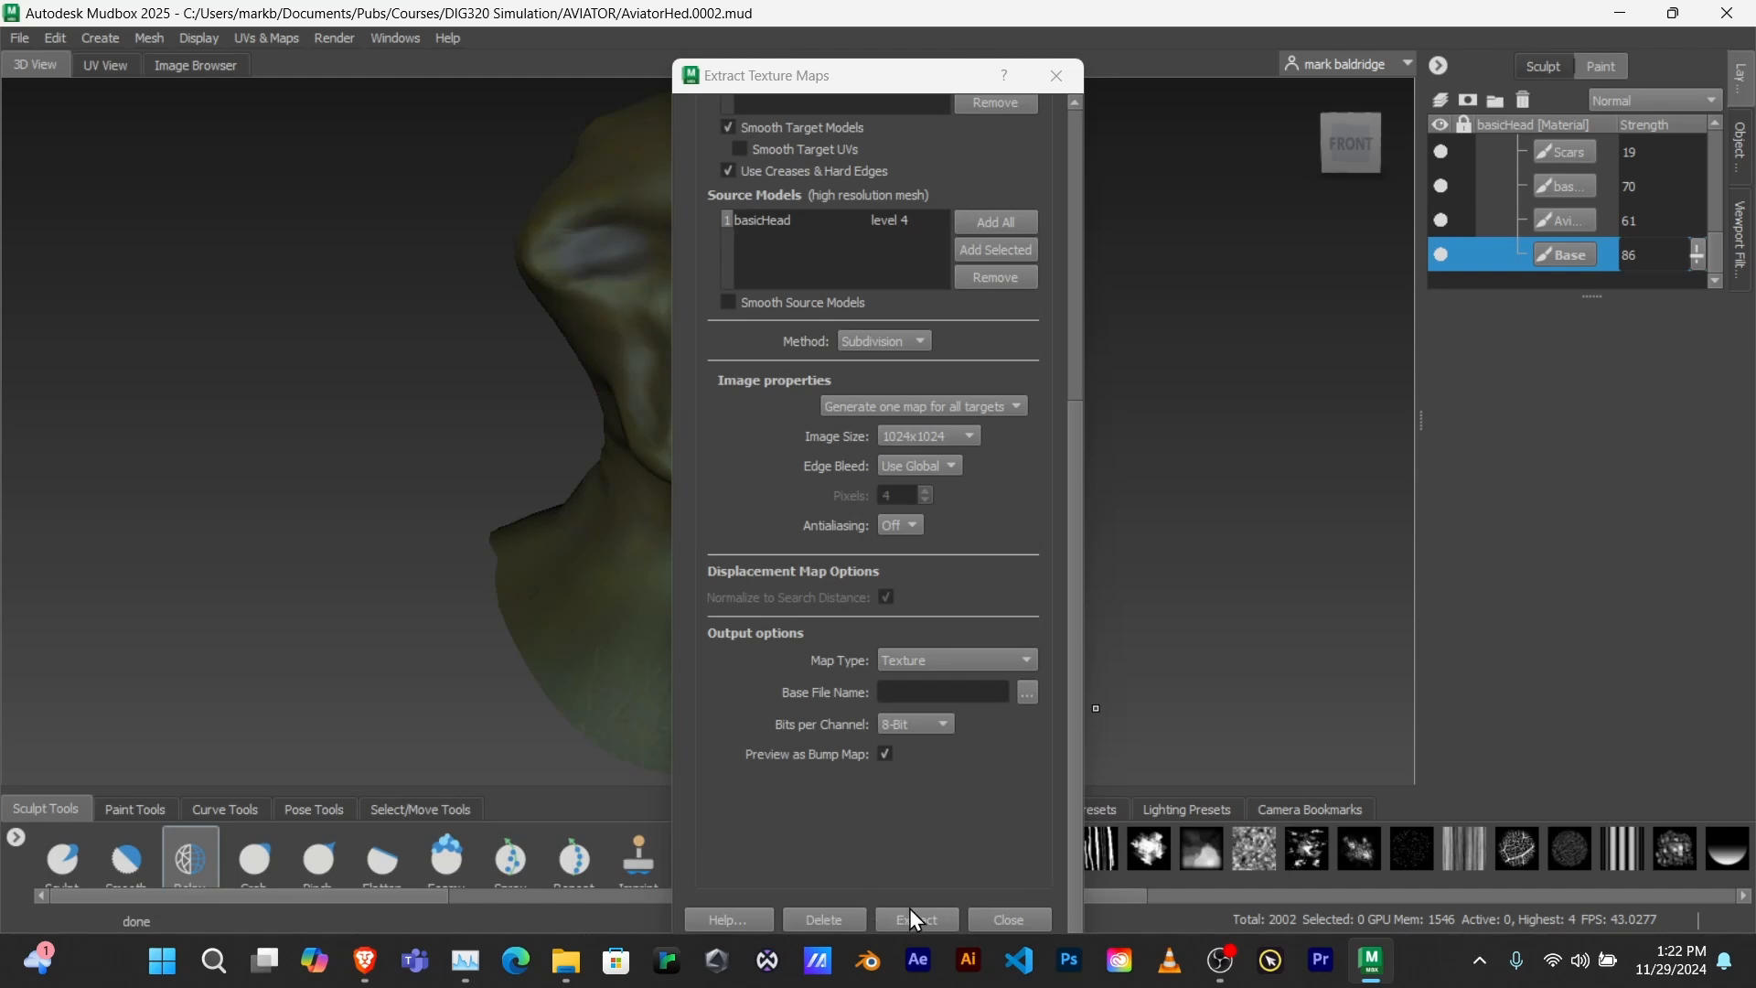
- Extract the displacement map and dismiss the extraction results
click(910, 911)
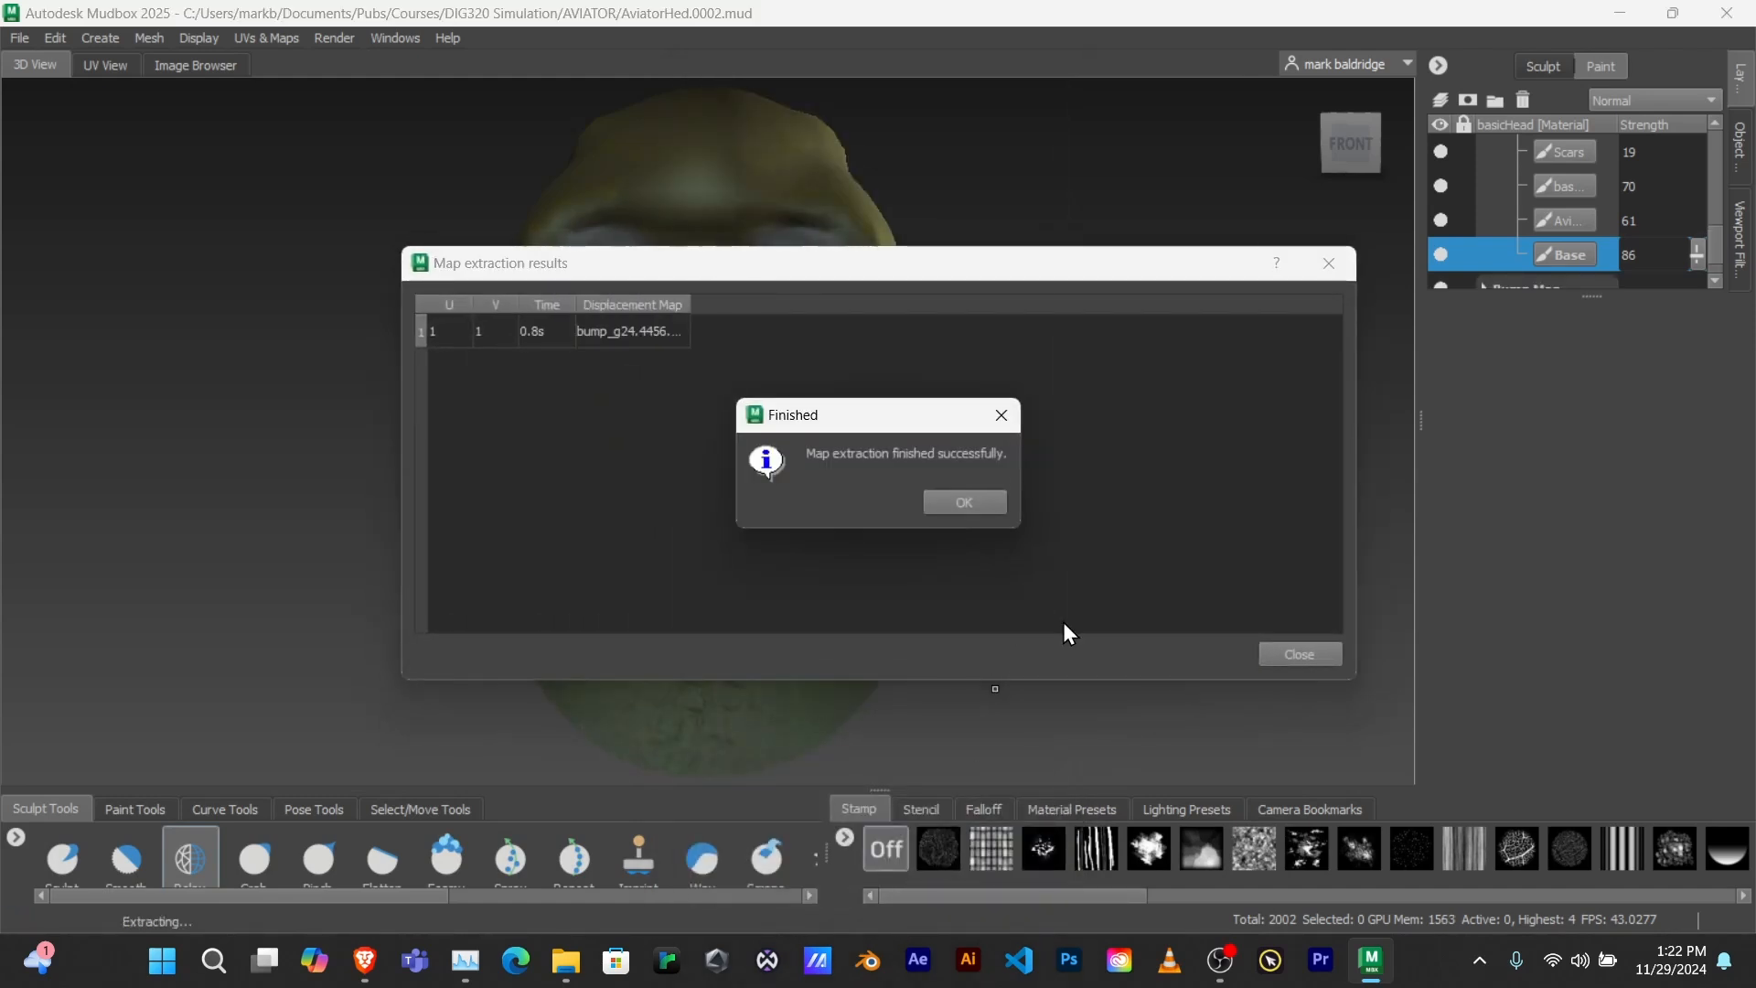
click(995, 502)
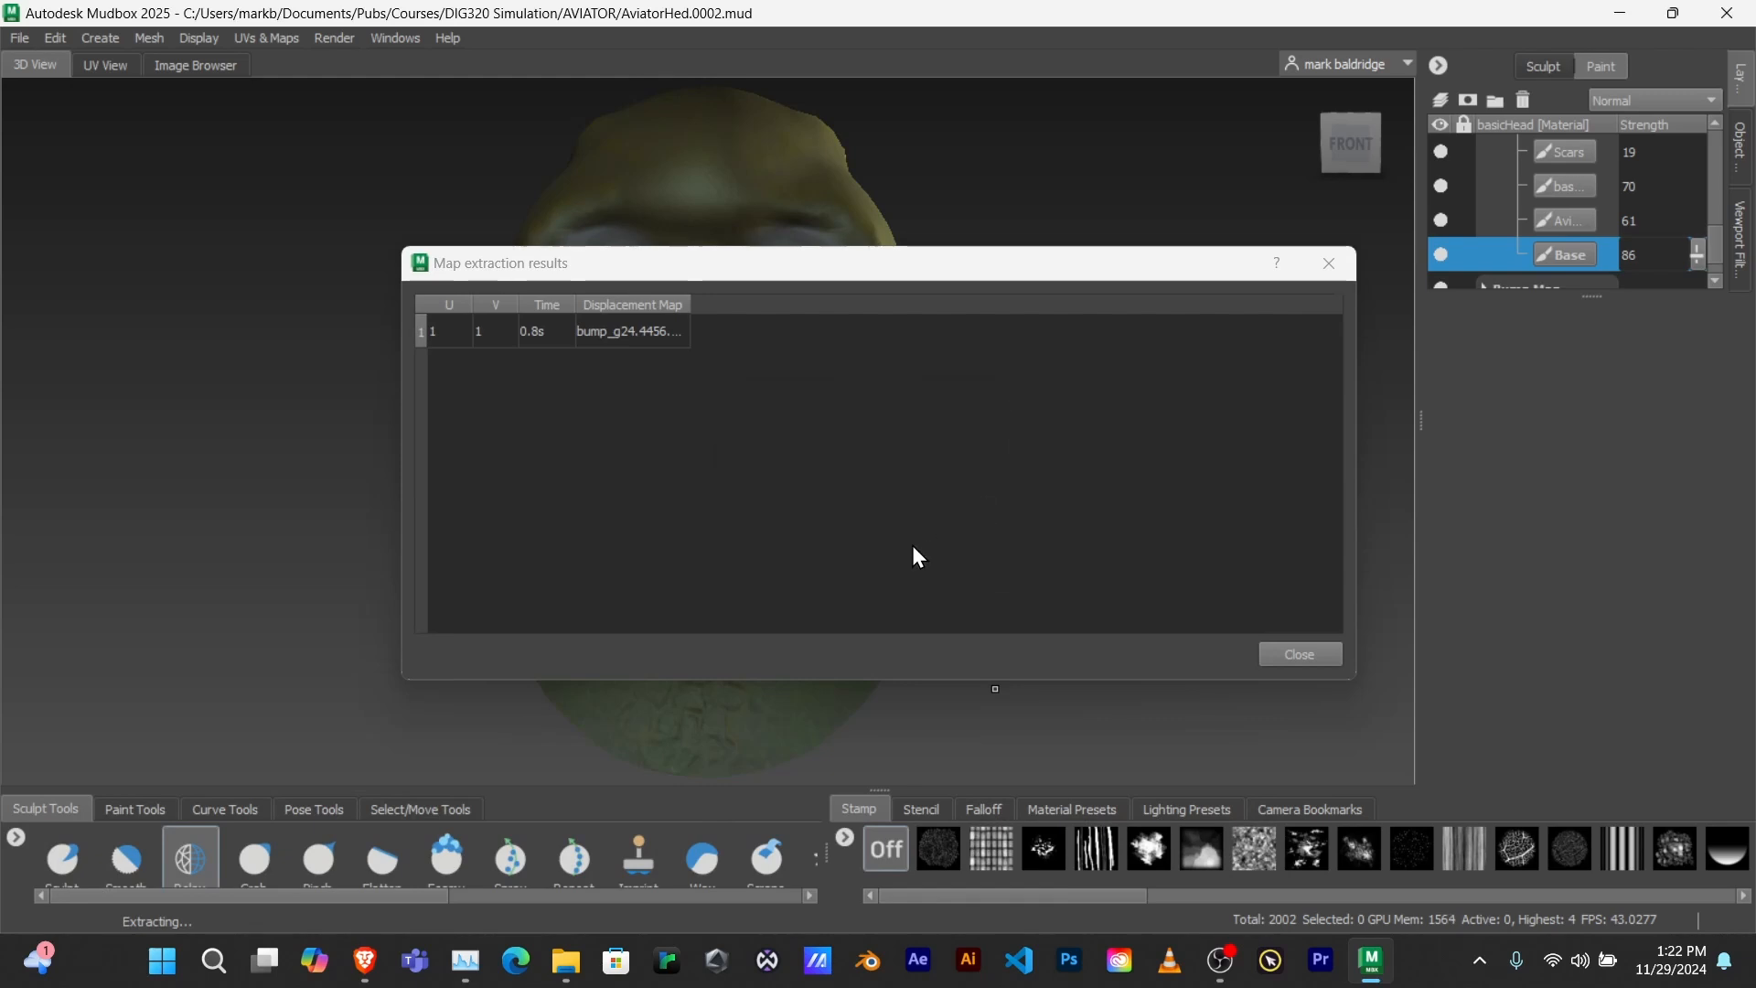
click(1309, 659)
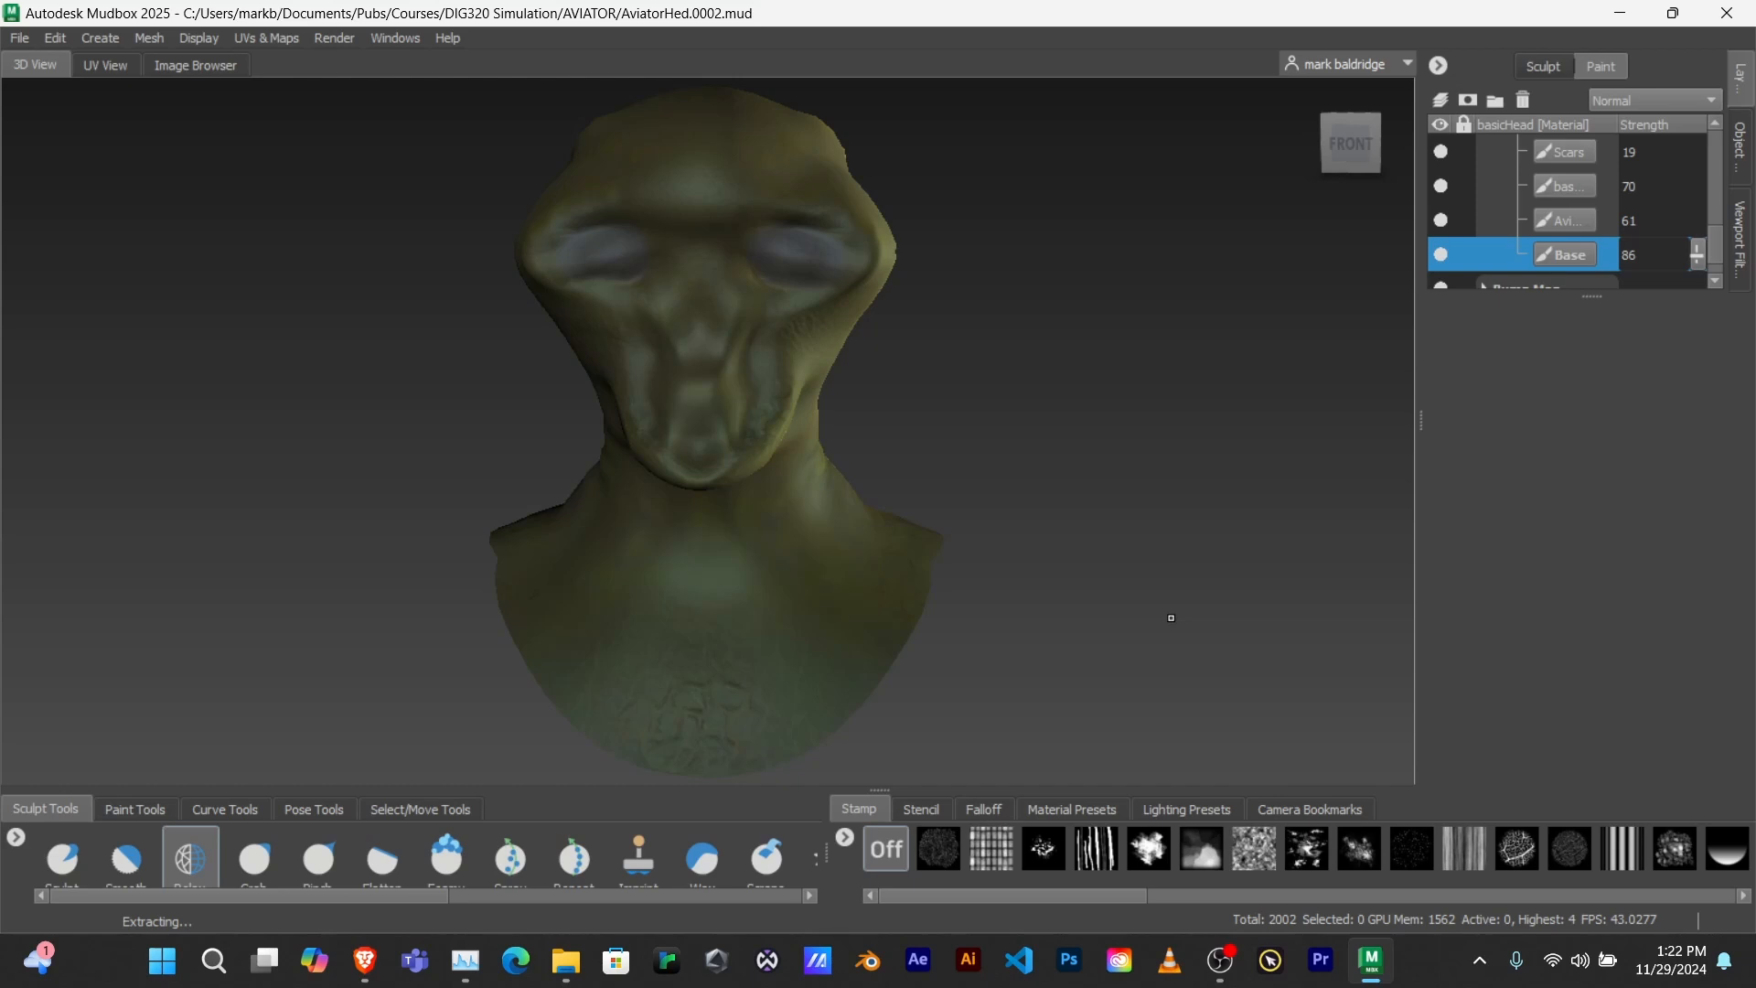
- Reopen My Extraction Operation 6 and exclude the Displacement Map from its maps to generate
click(278, 37)
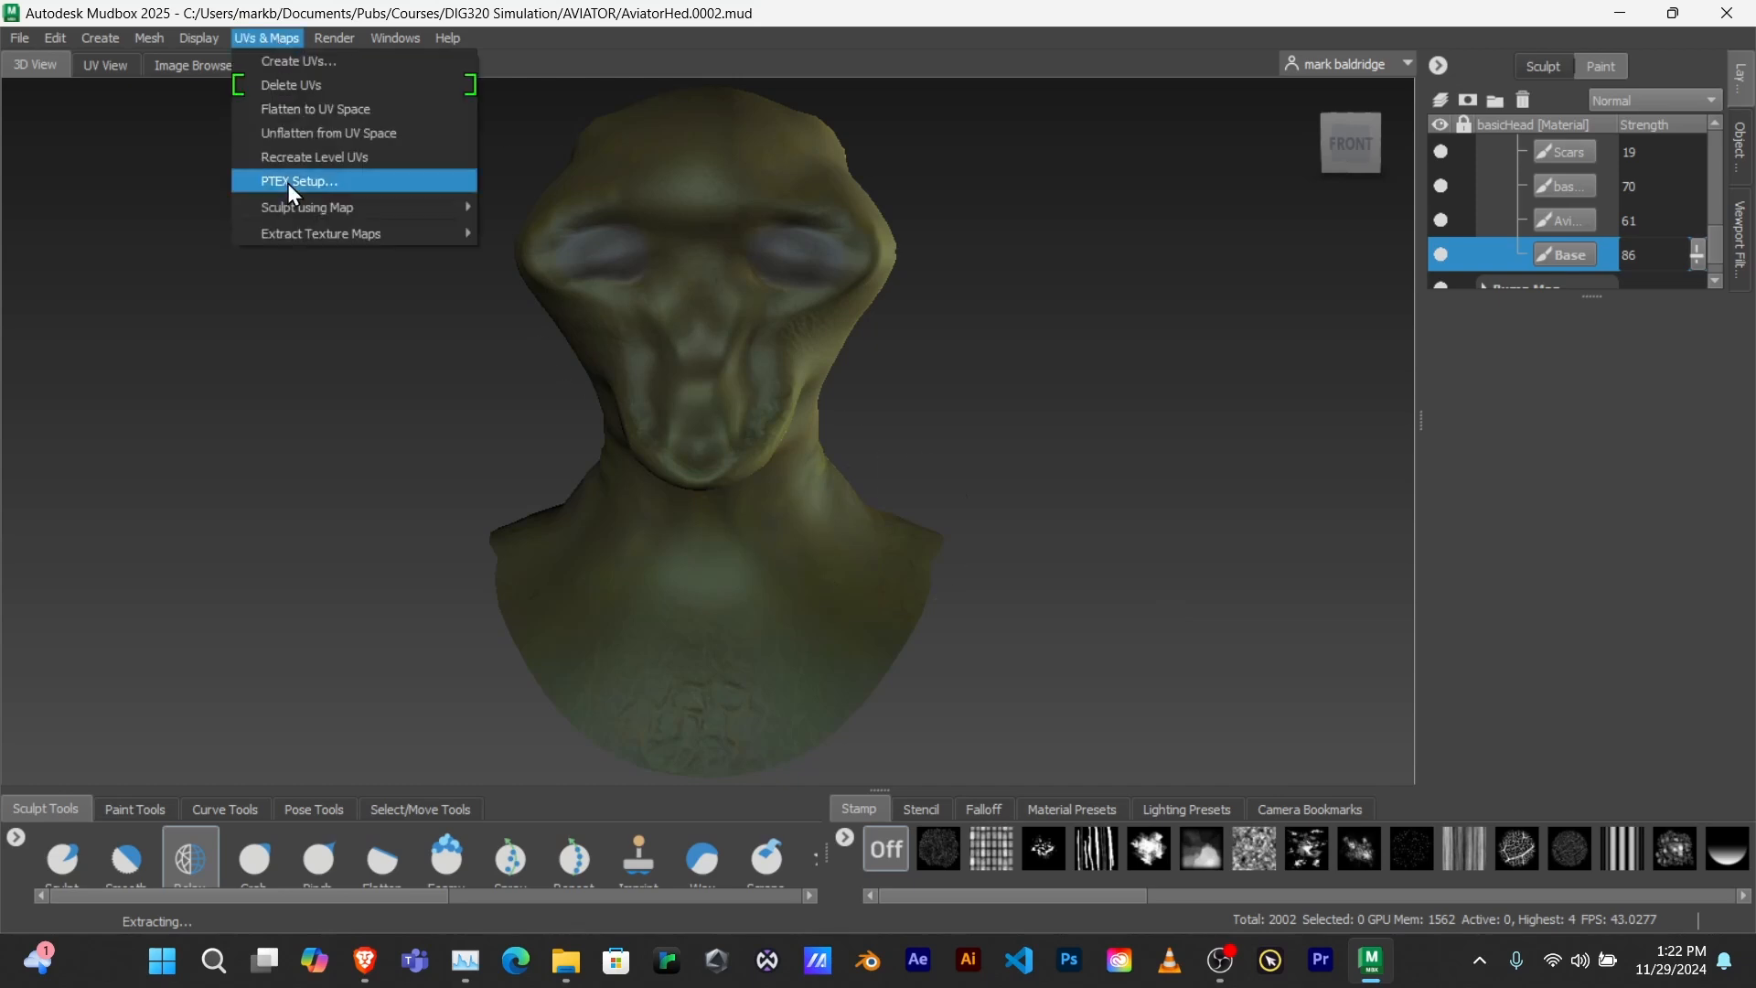
mouse_move(306, 236)
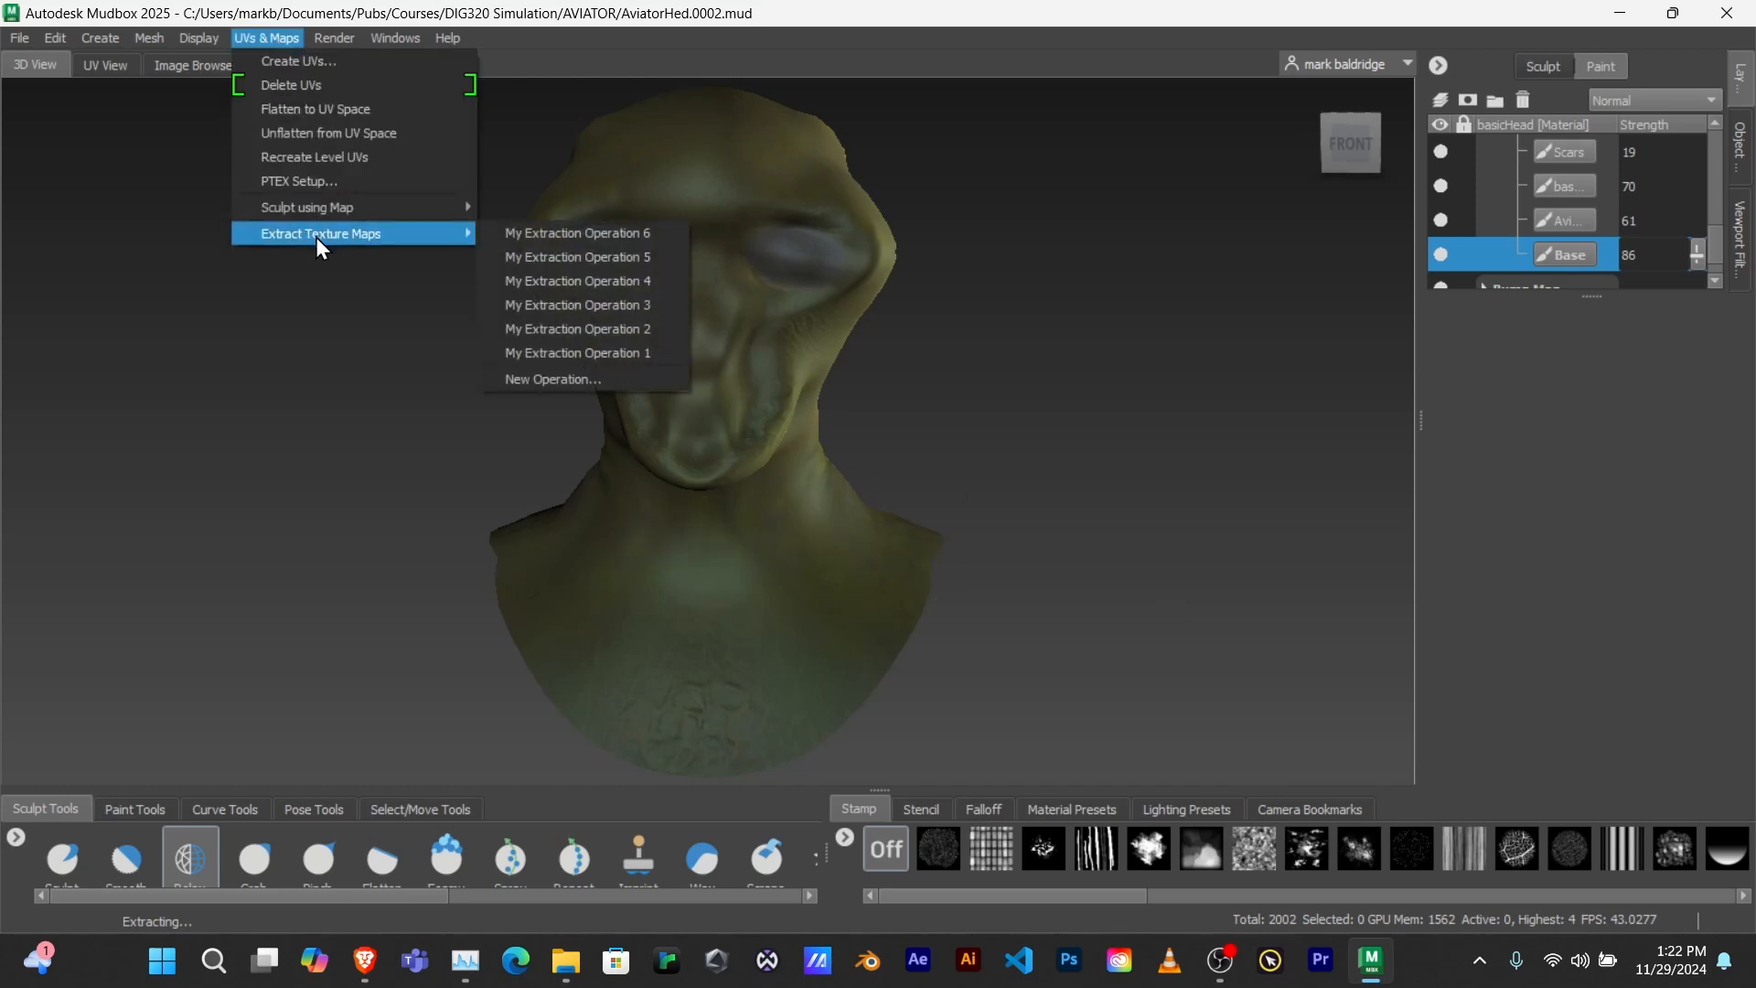
click(631, 231)
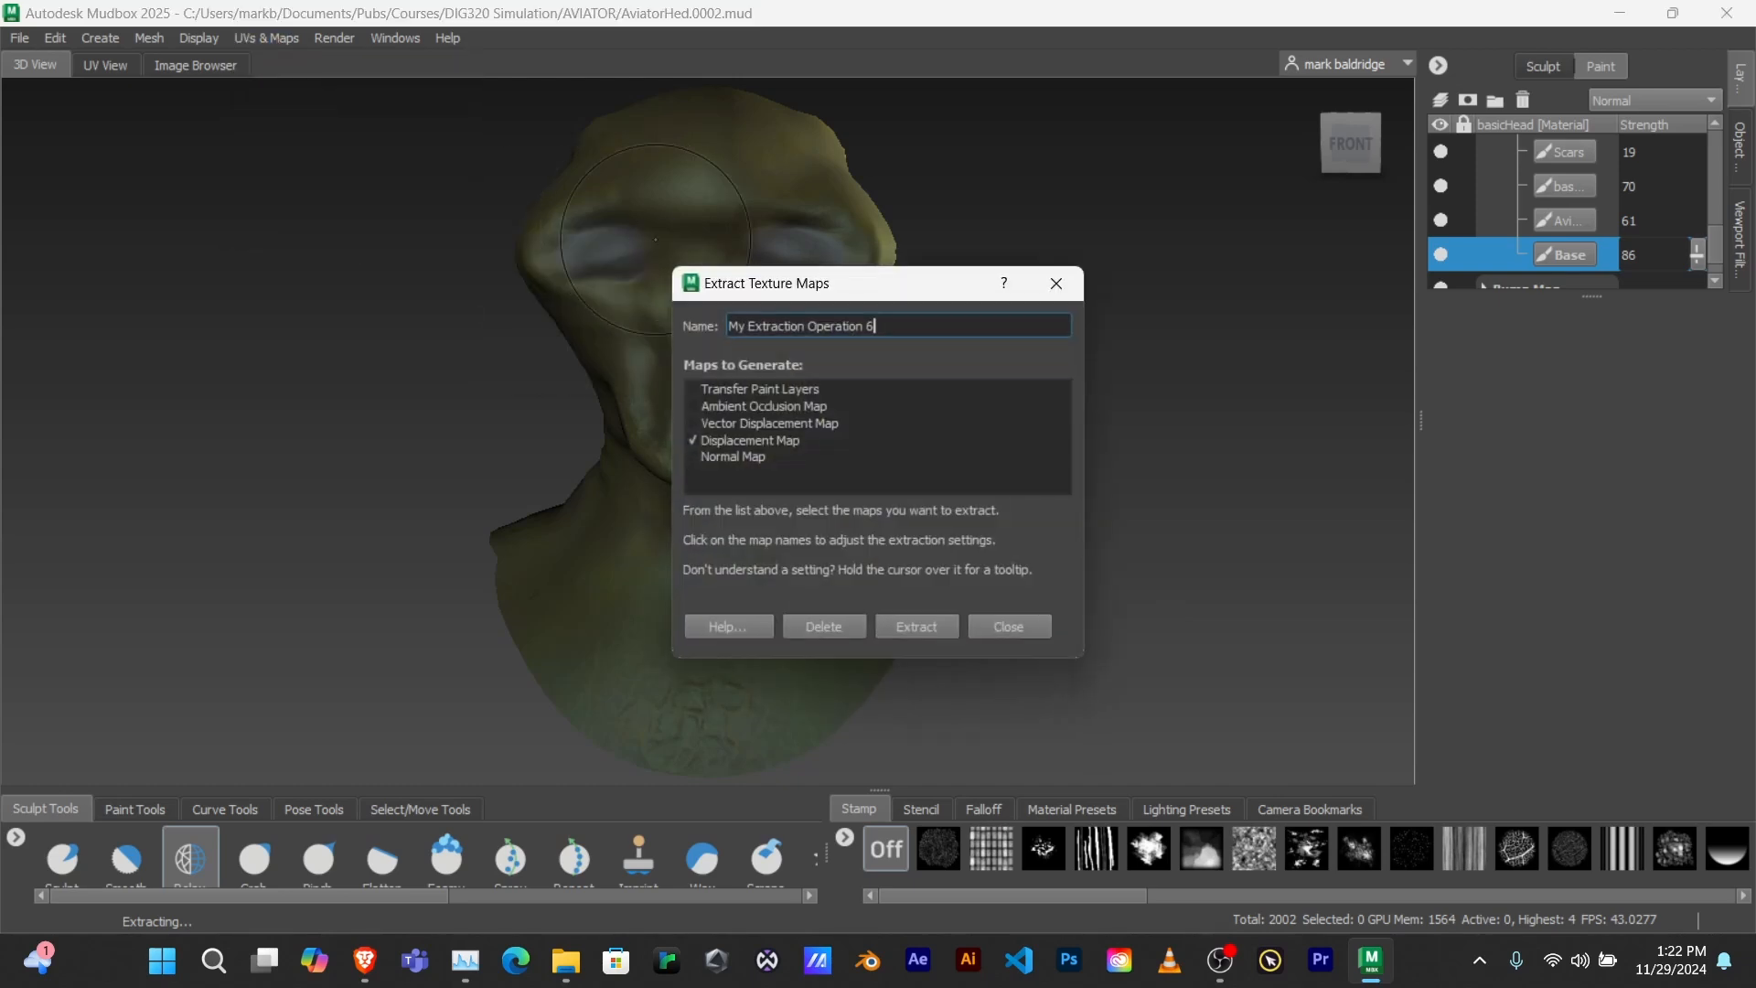
click(690, 439)
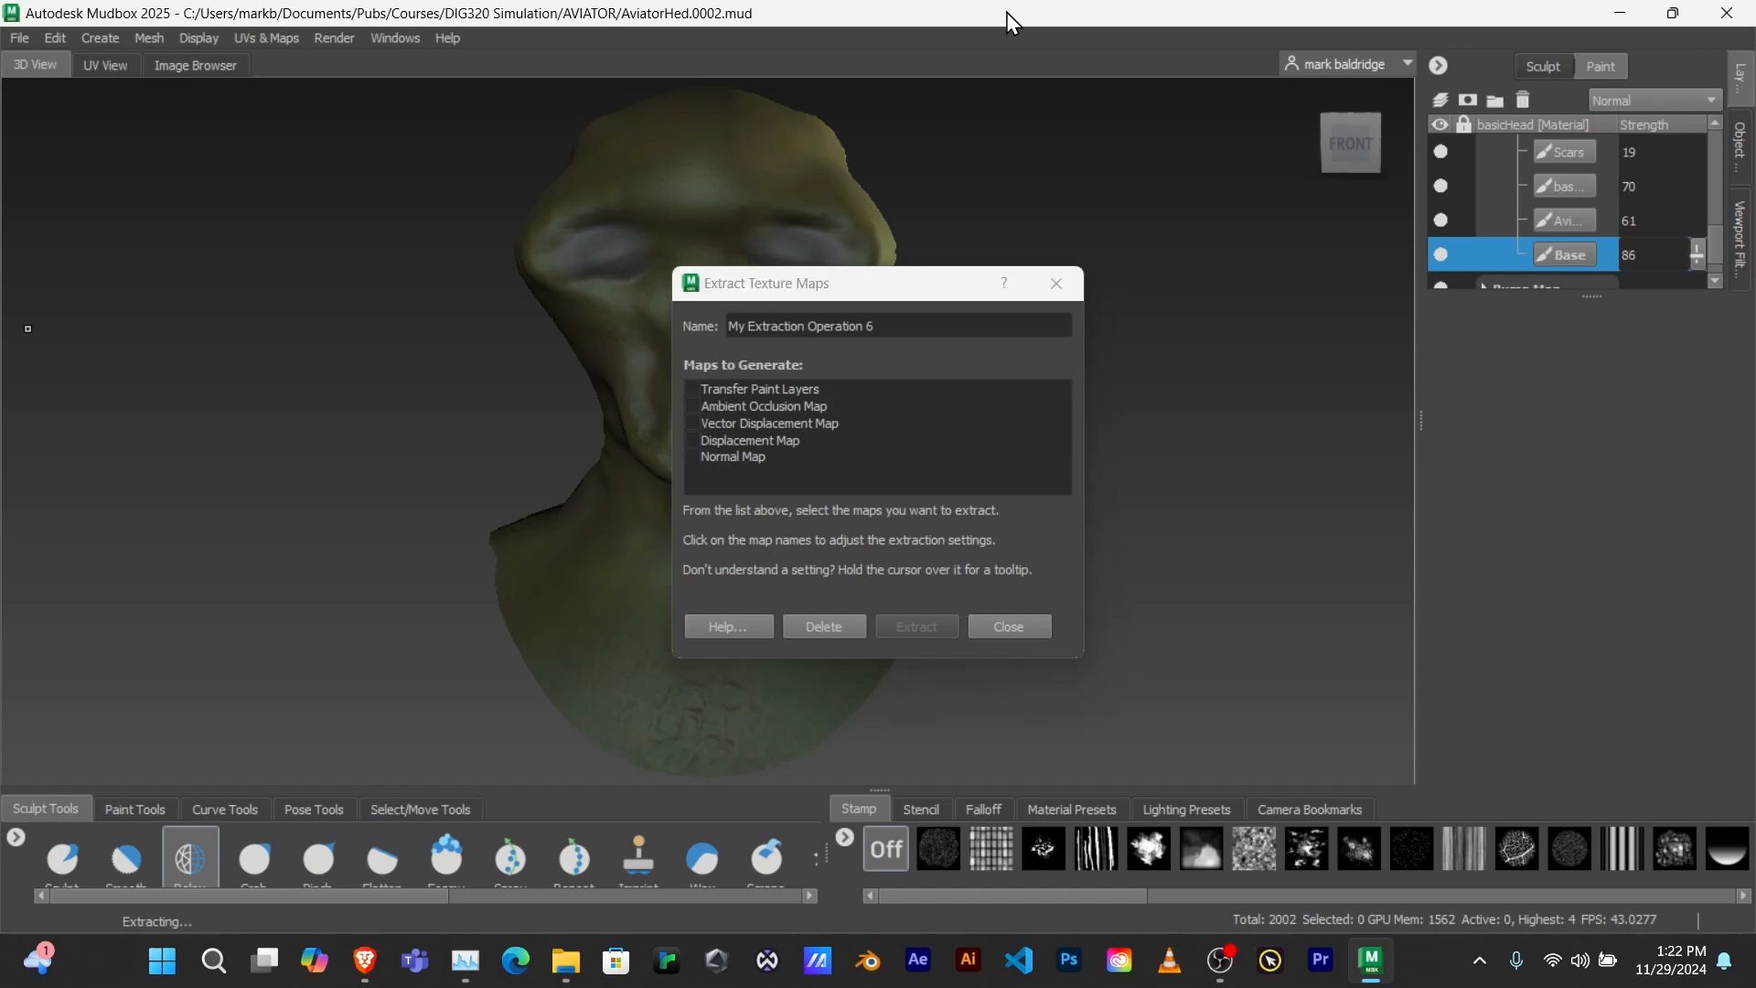
drag(1006, 13, 974, 127)
double_click(974, 127)
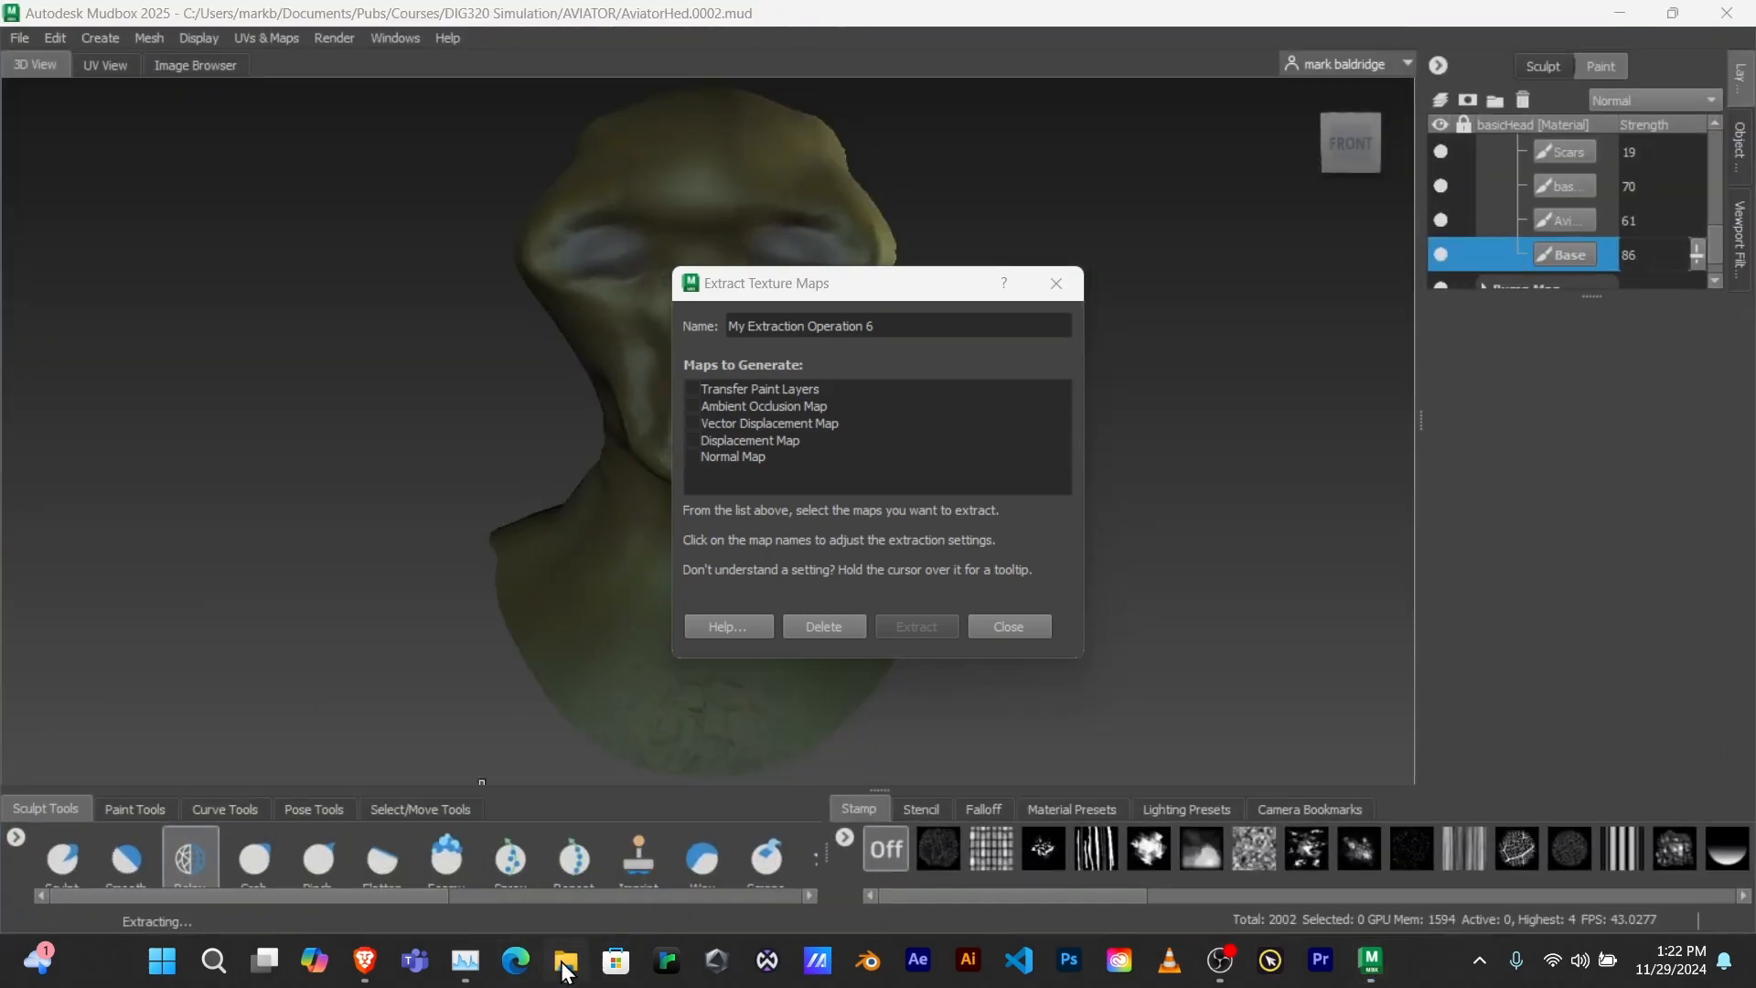
- Switch to File Explorer, examine the extracted map files in the sourceimages folder, and move its window out of the way
click(567, 972)
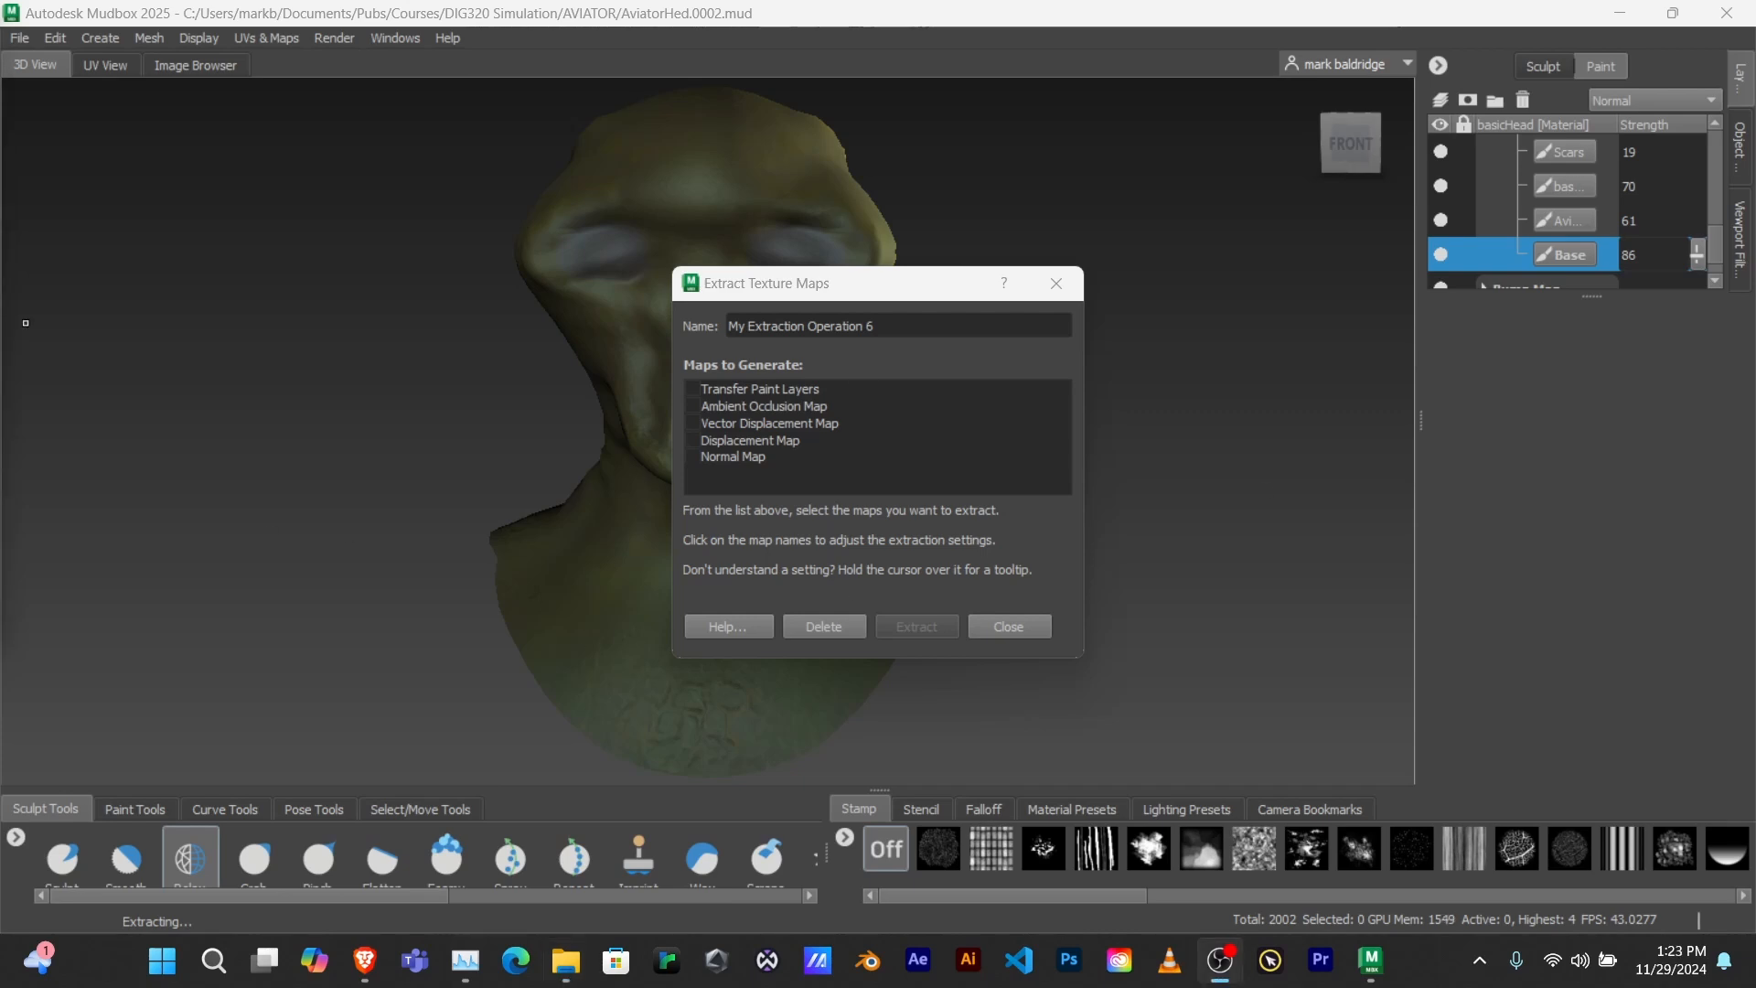
key(alt+Tab)
drag(700, 145, 727, 155)
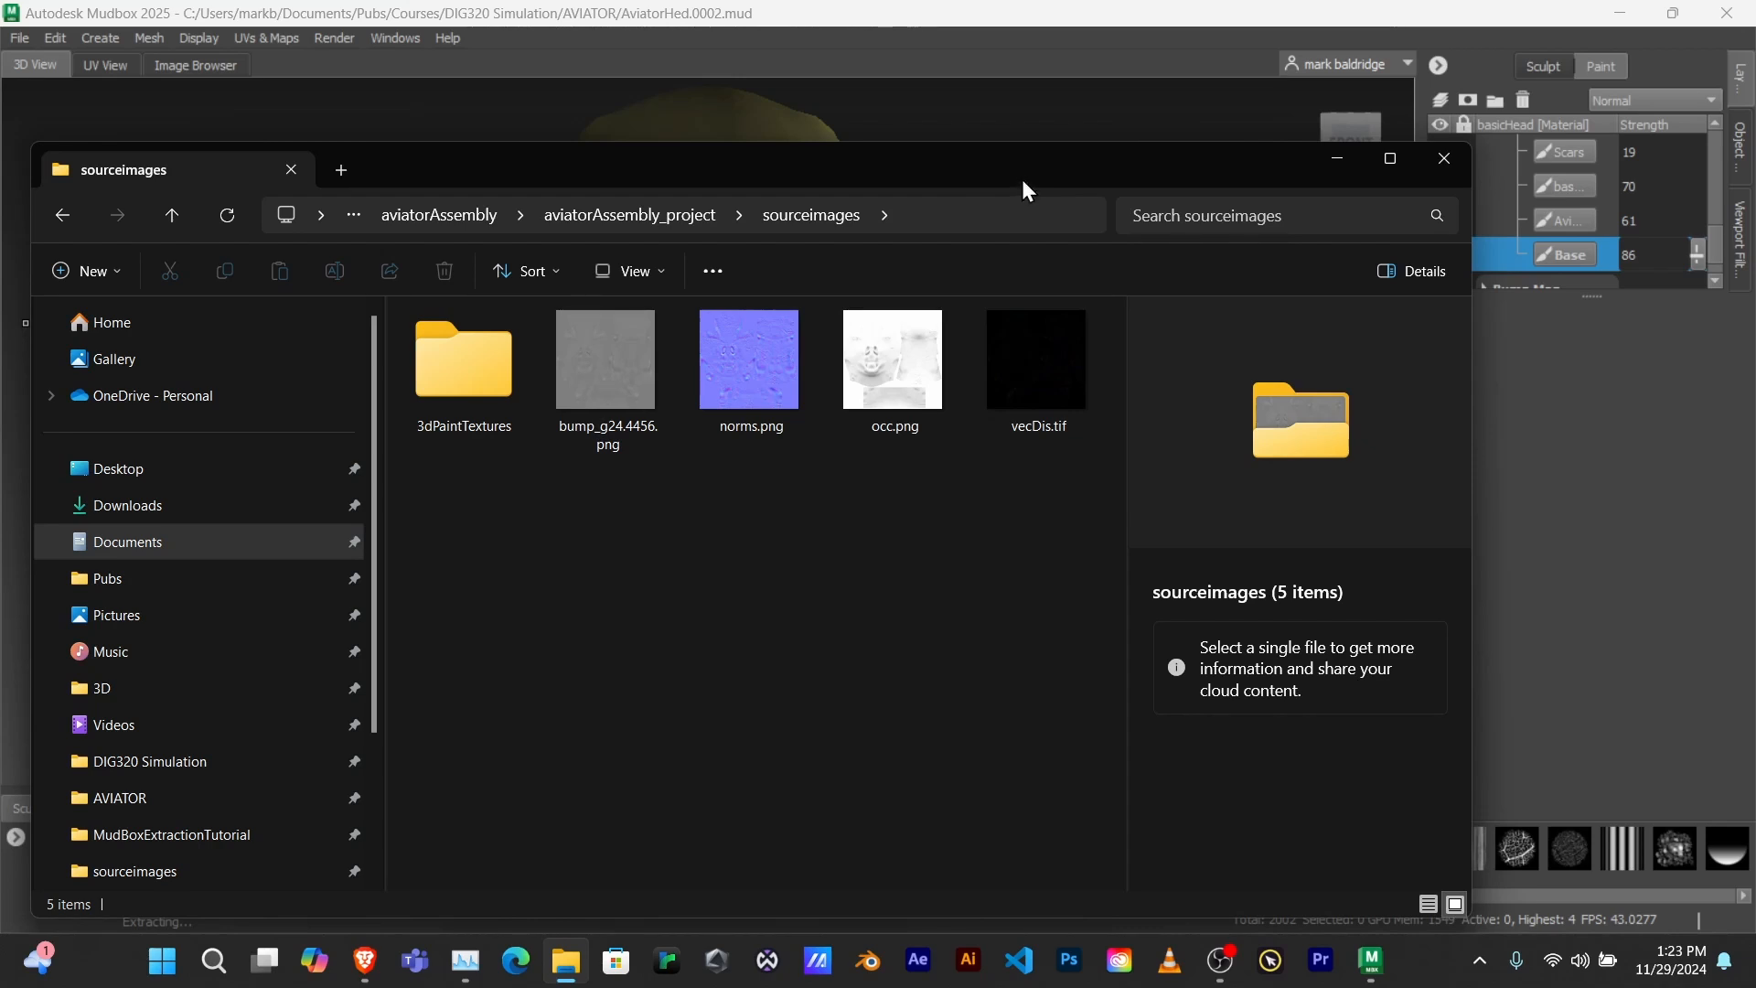
drag(1027, 184, 0, 202)
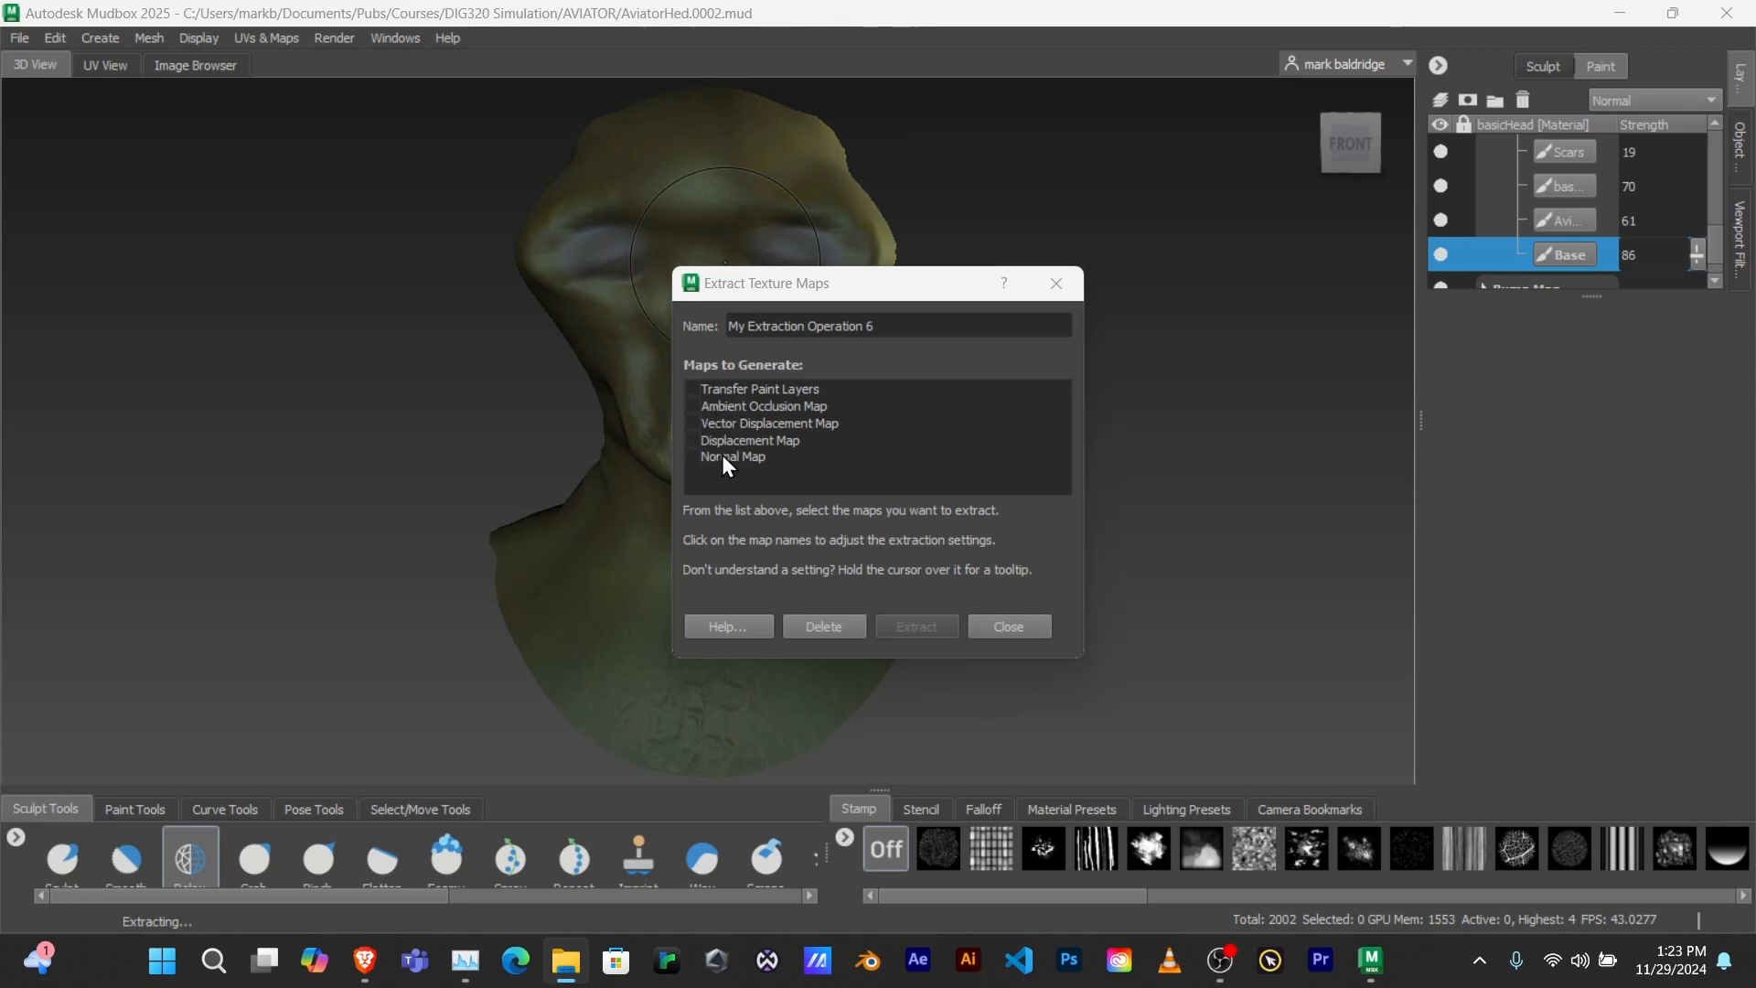
- Enable Transfer Paint Layers and replace the basicHead target model with the mesh level of basicHead
click(716, 389)
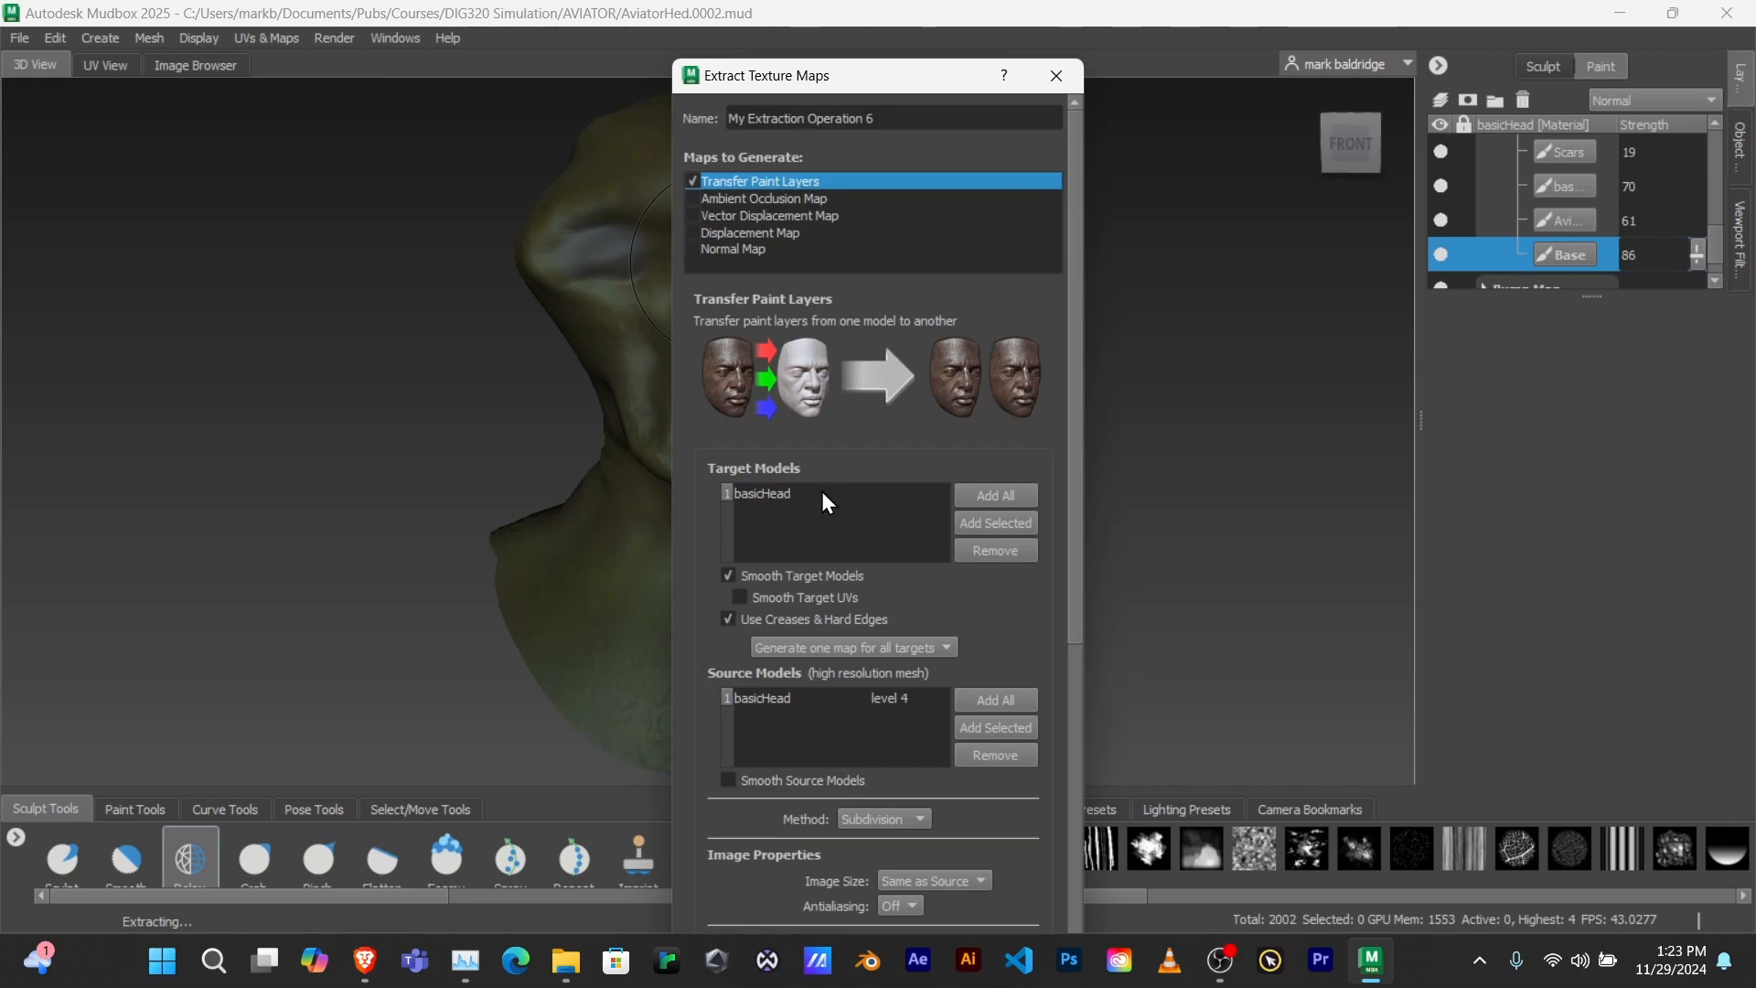
scroll(925, 608, down, 1)
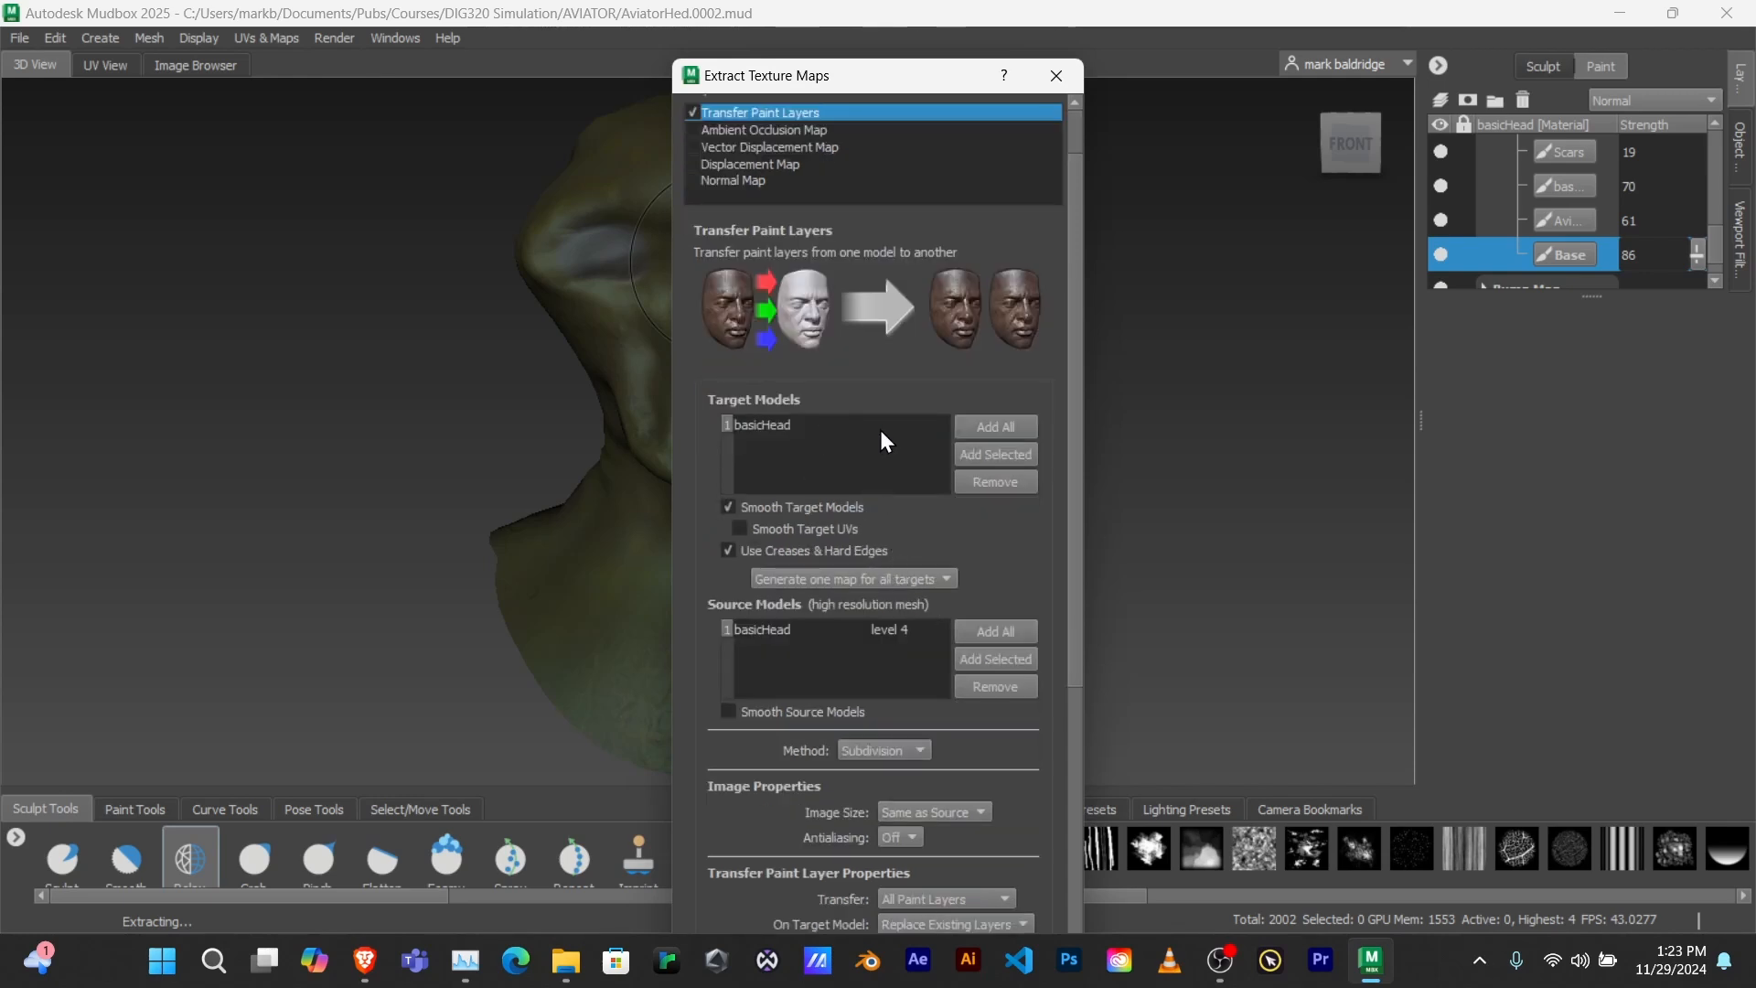
click(789, 424)
click(979, 483)
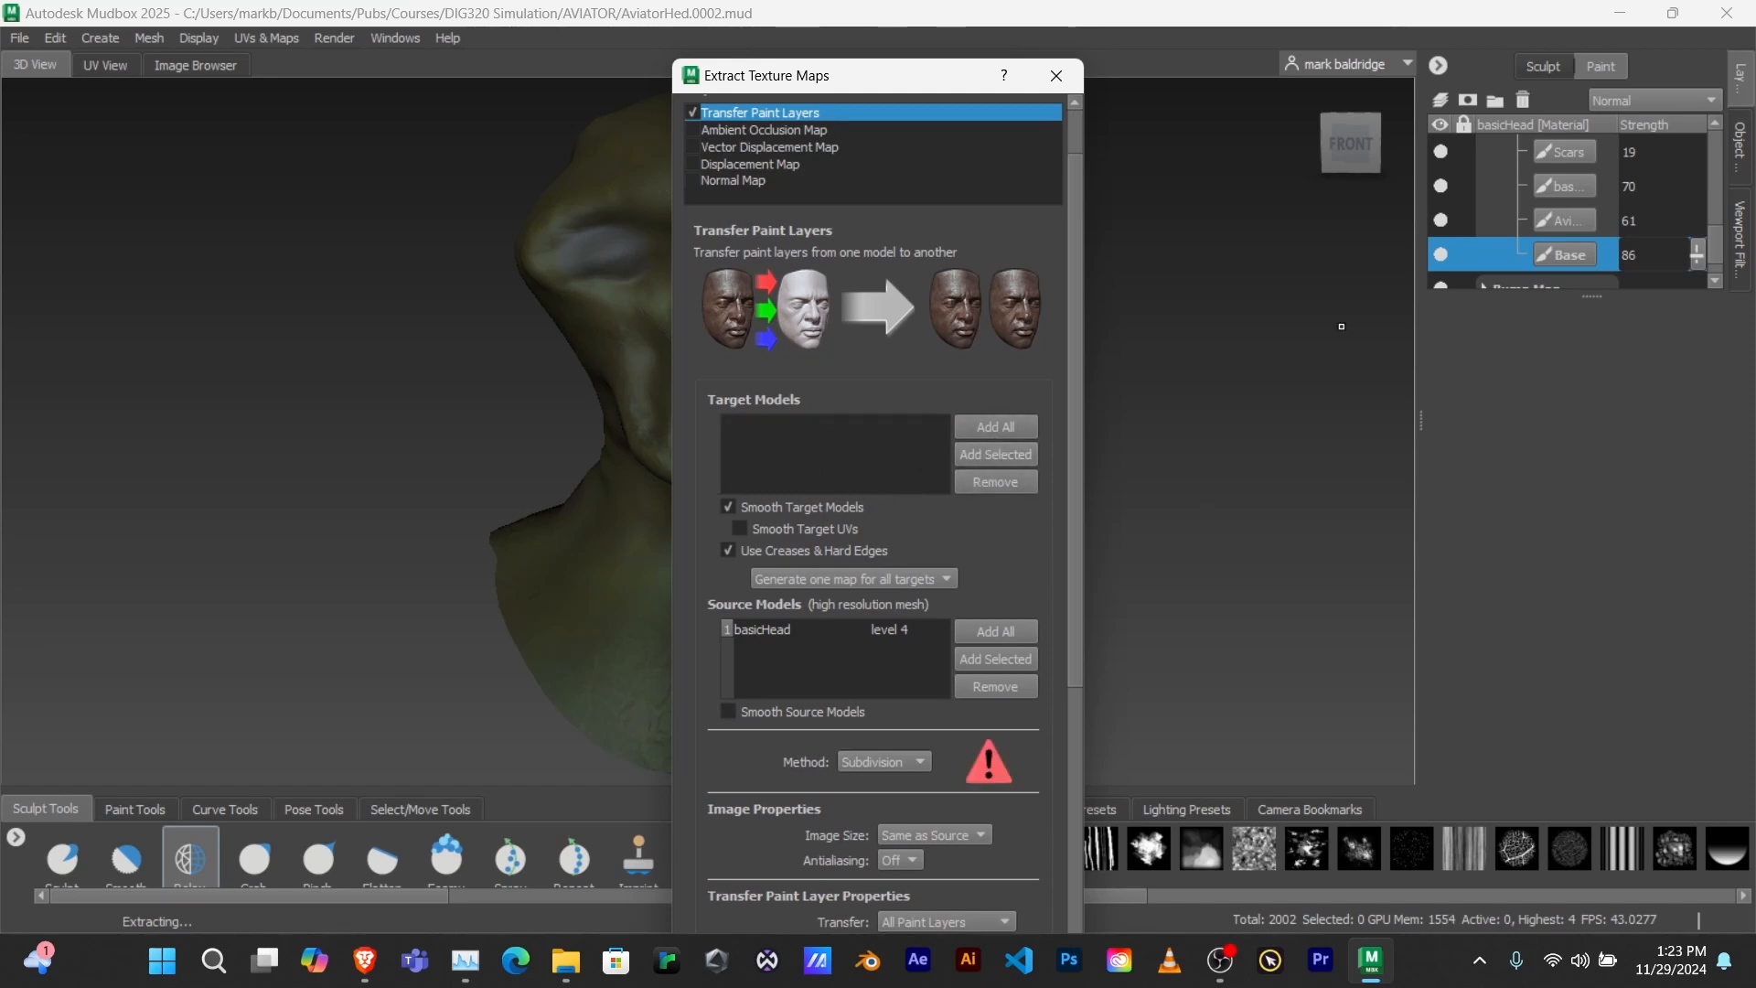
click(1740, 151)
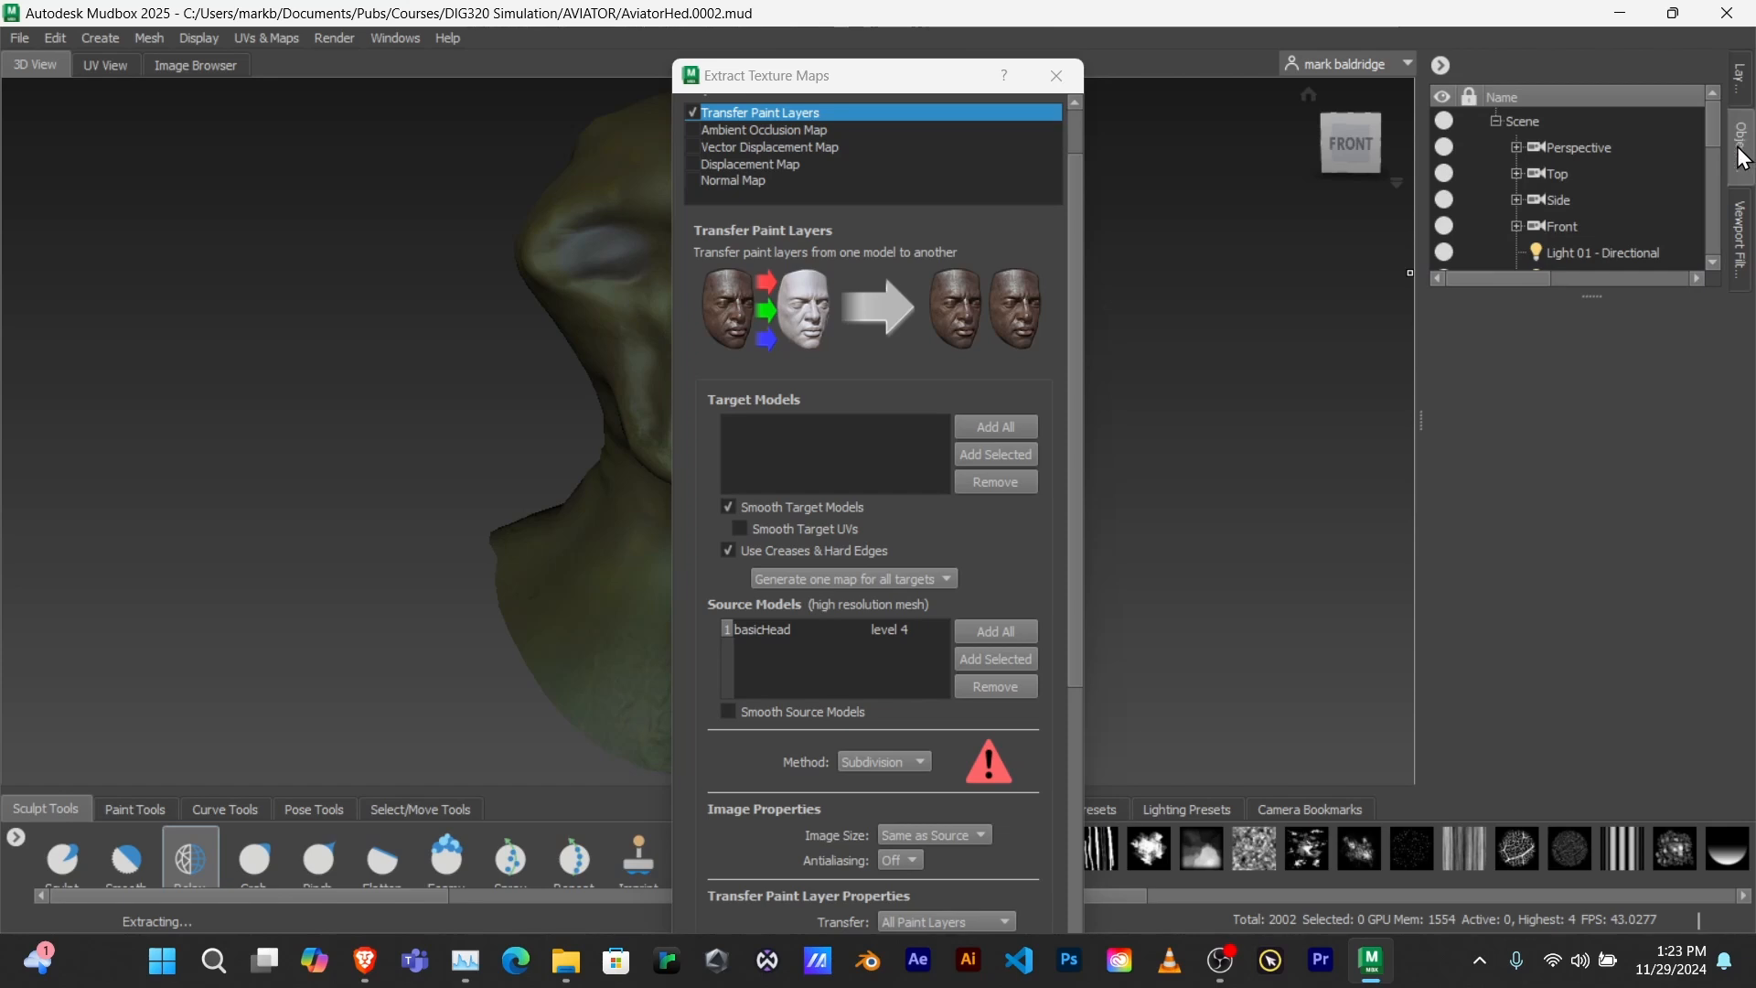
drag(1592, 297, 1576, 665)
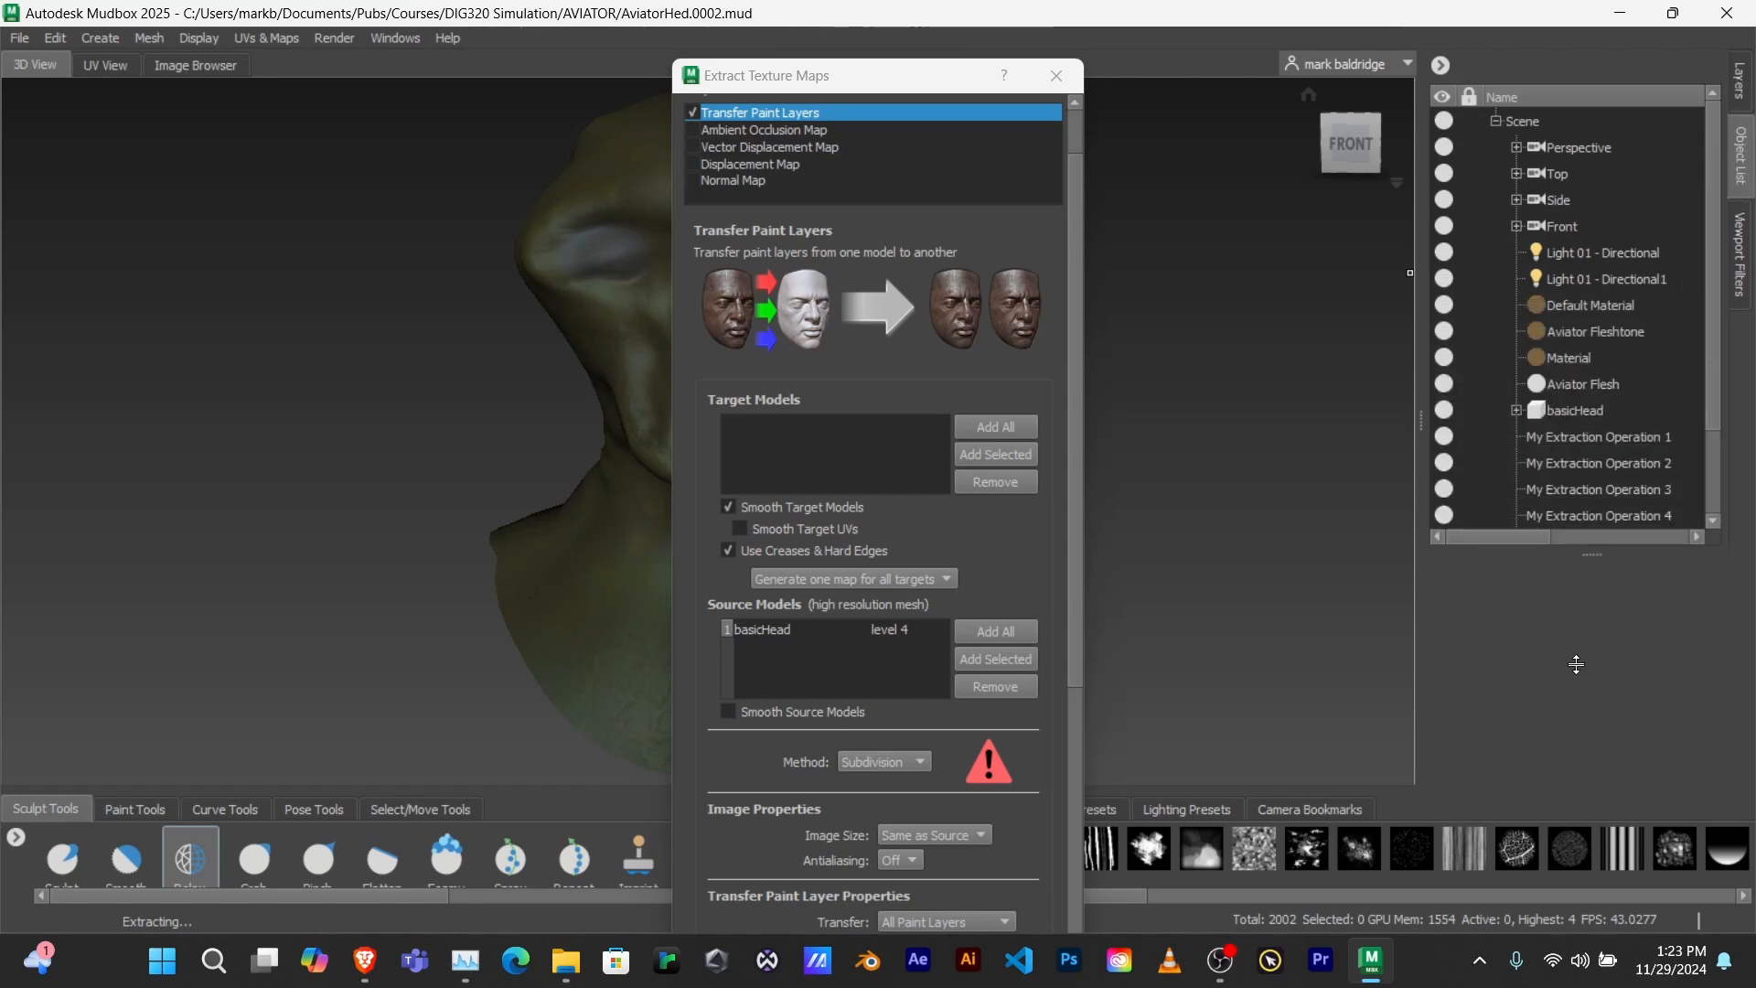
click(1517, 409)
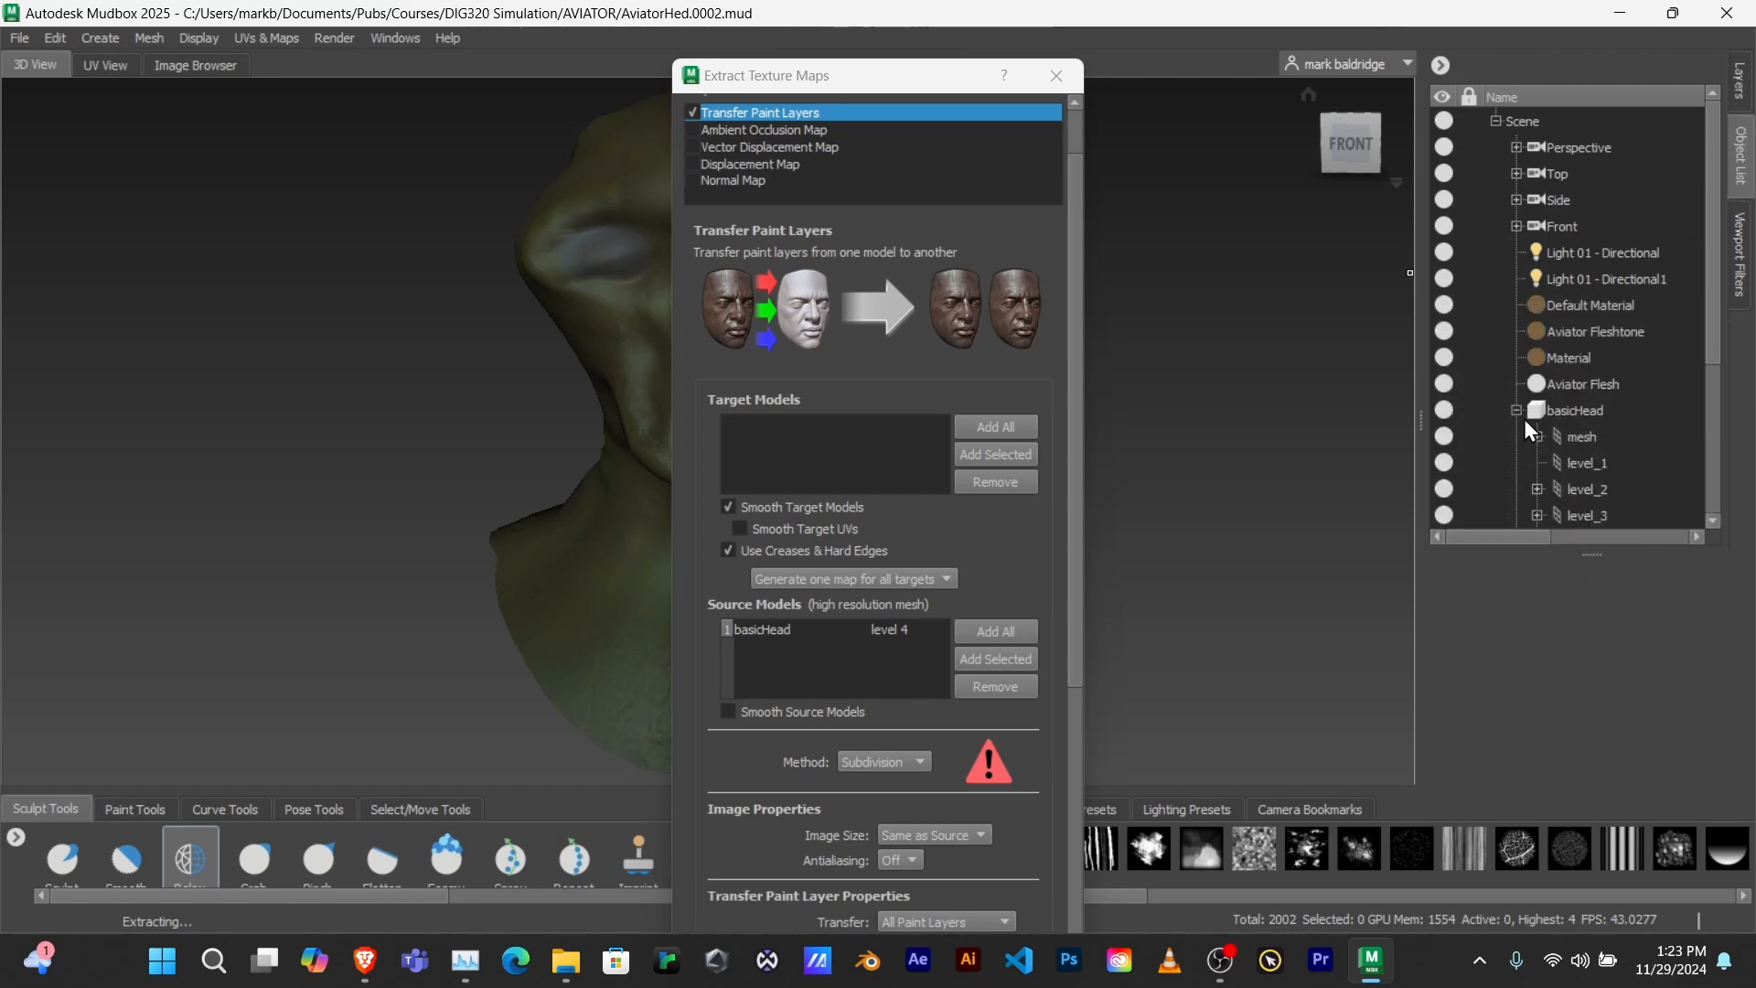
click(1587, 437)
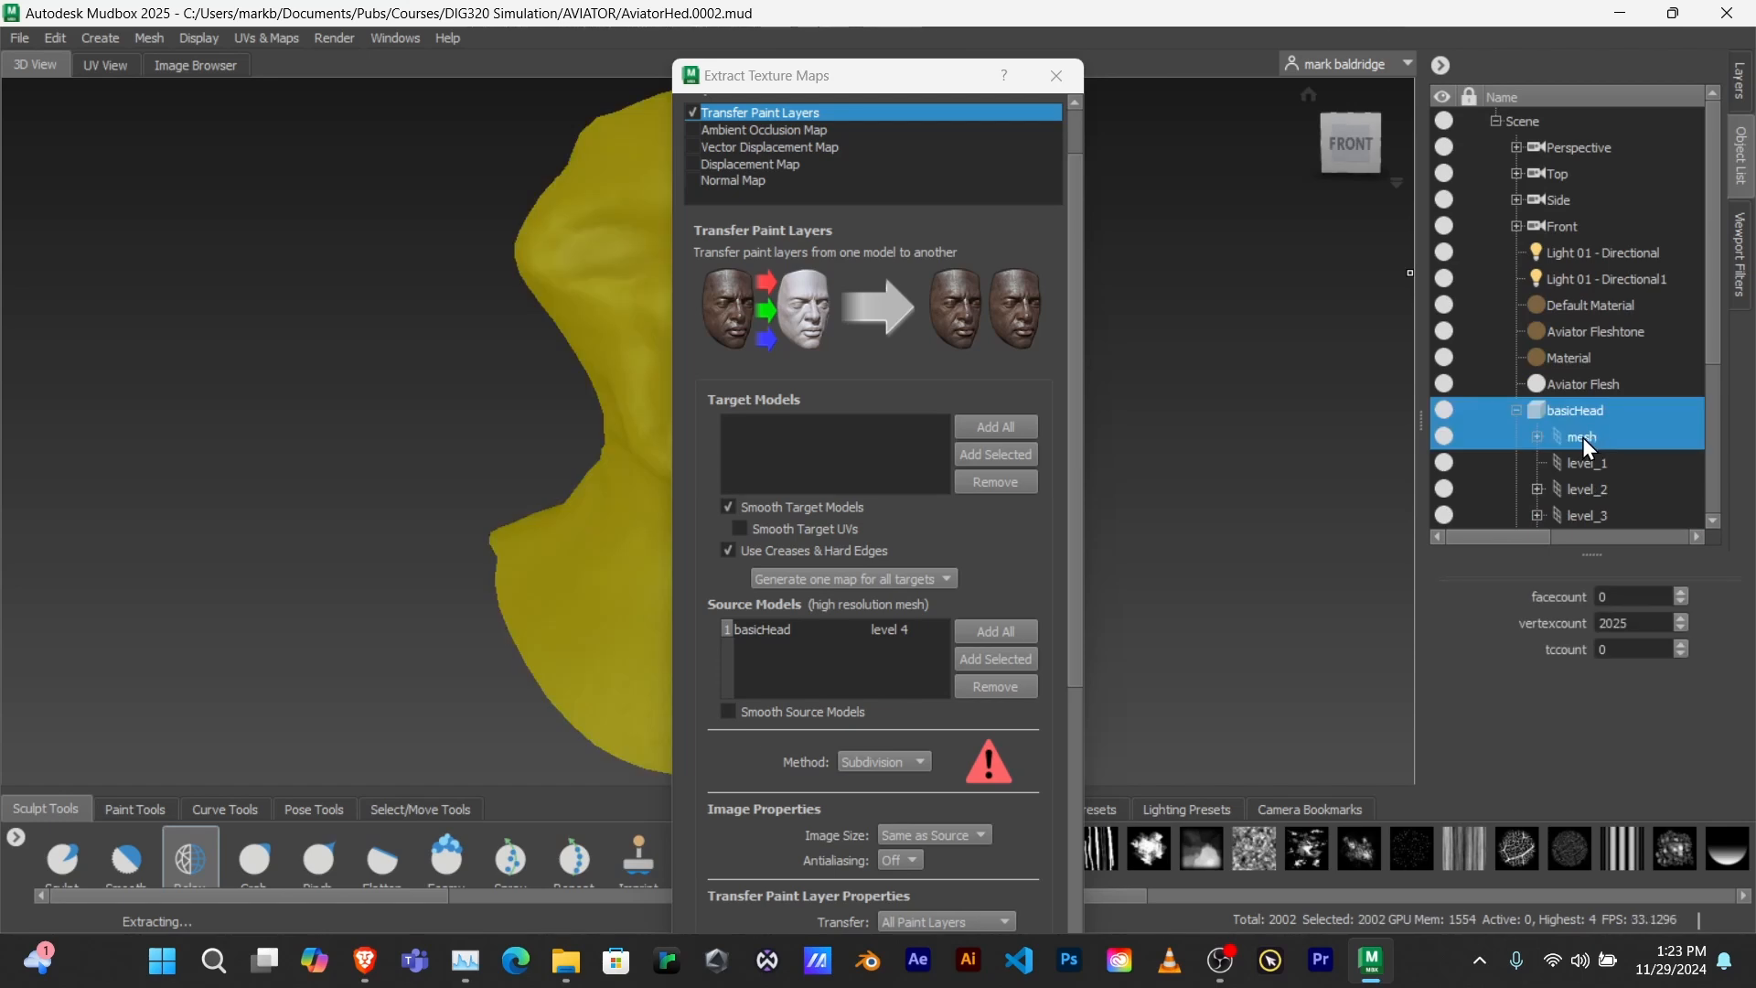
click(995, 454)
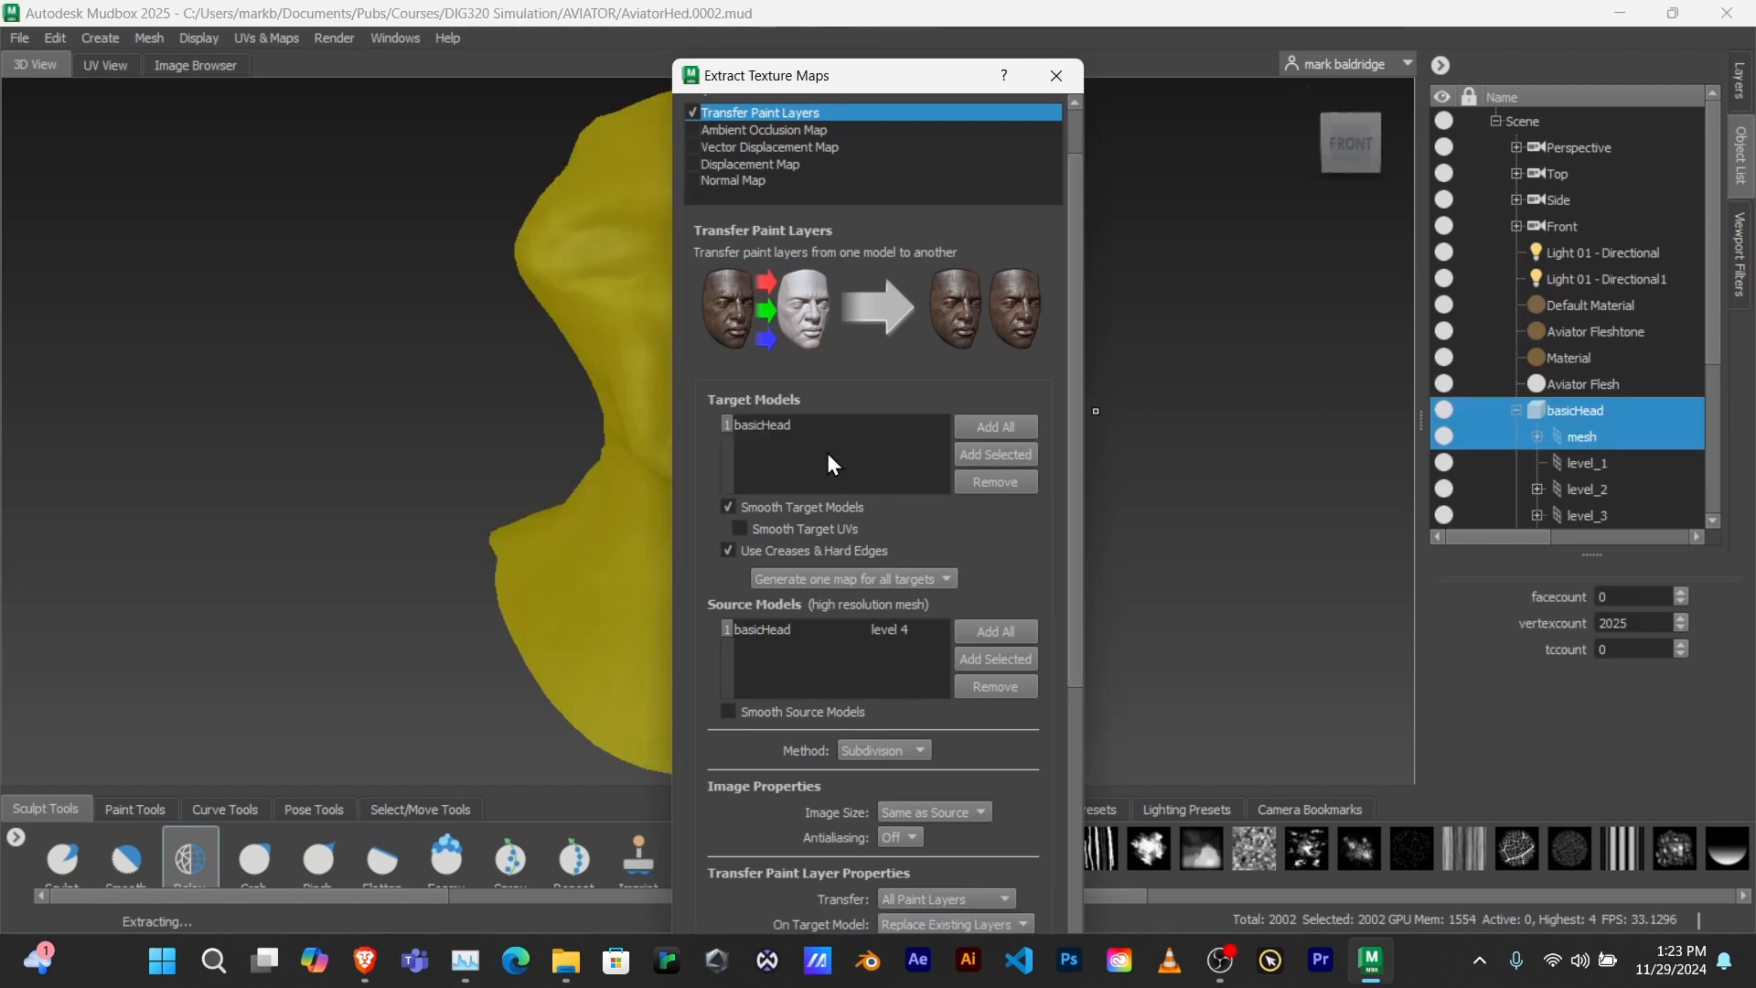
- Try to extract all paint layers with the Subdivision method, replacing existing layers, and dismiss the resulting message
scroll(858, 535, down, 3)
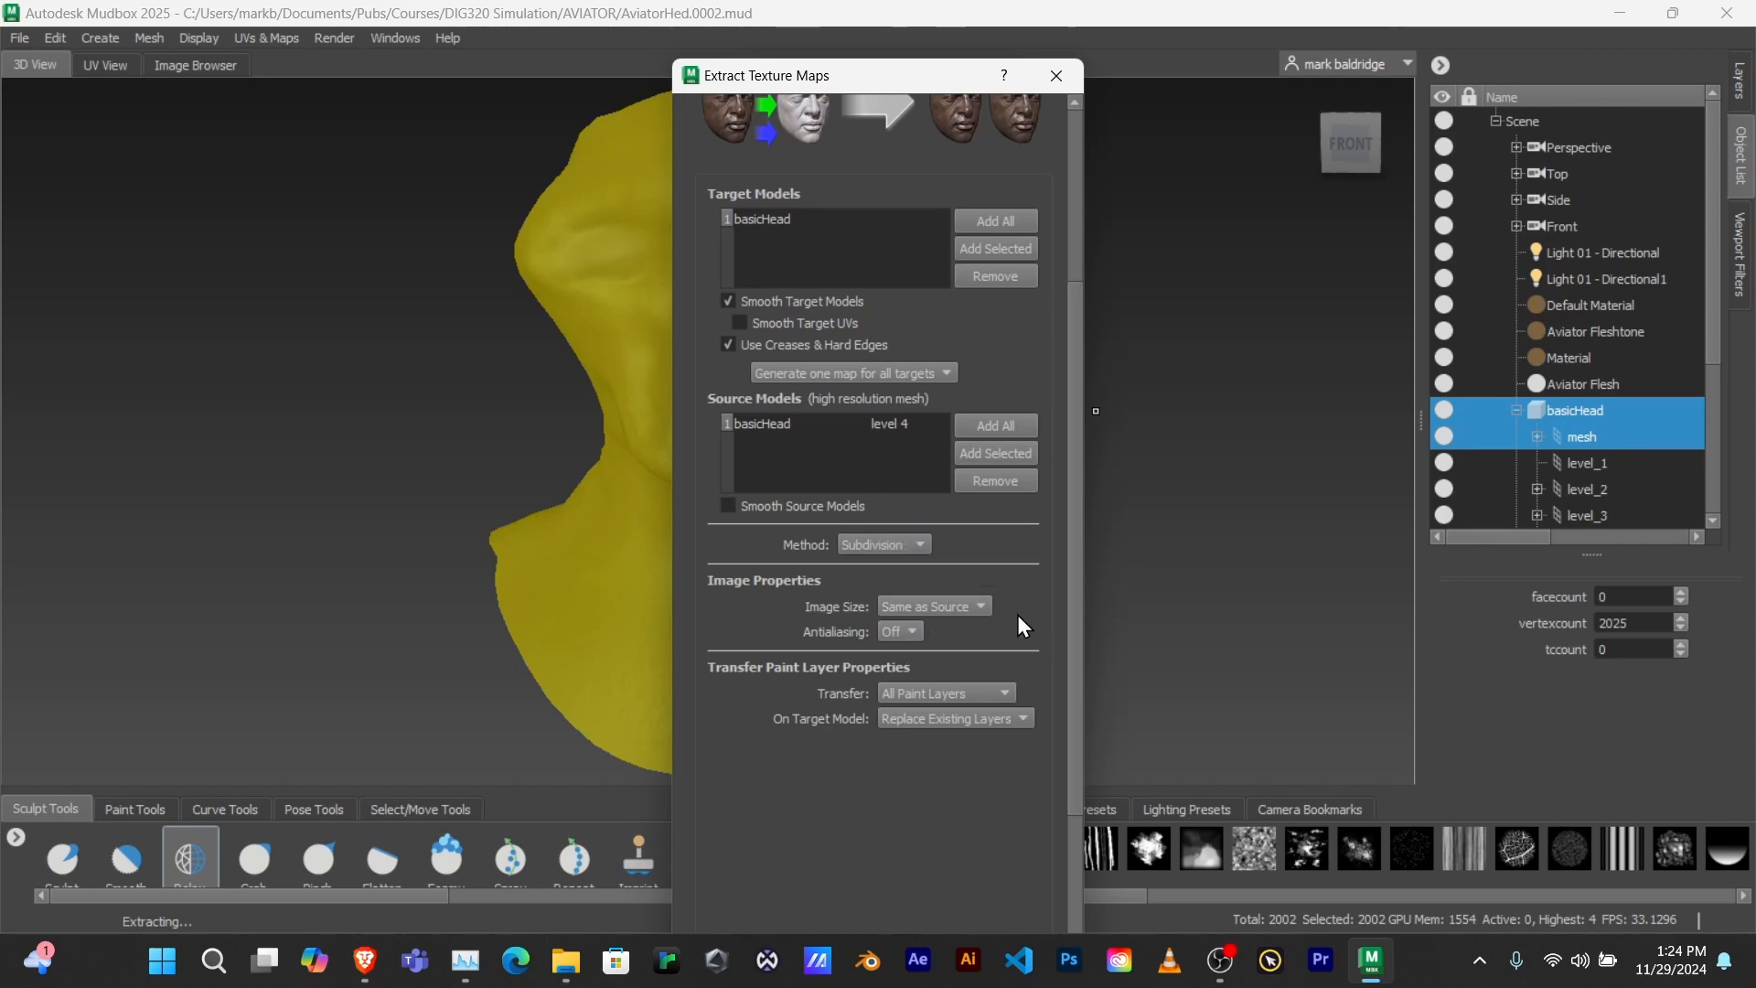
scroll(1017, 615, down, 3)
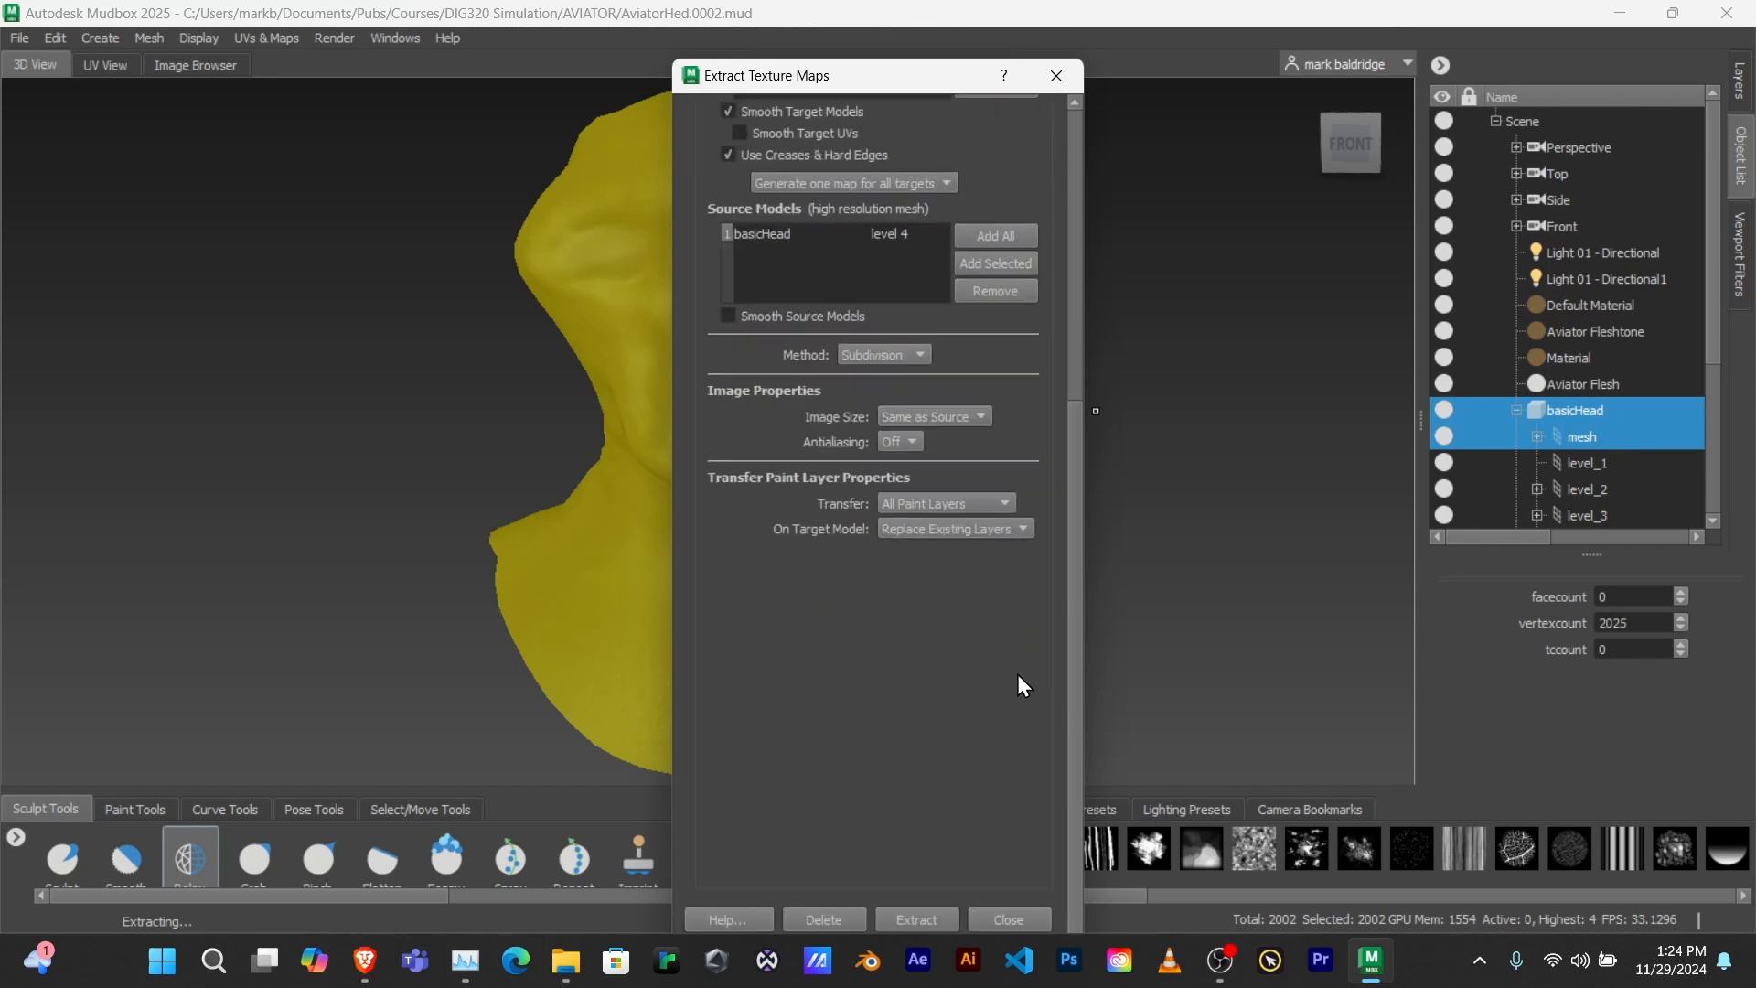
click(918, 916)
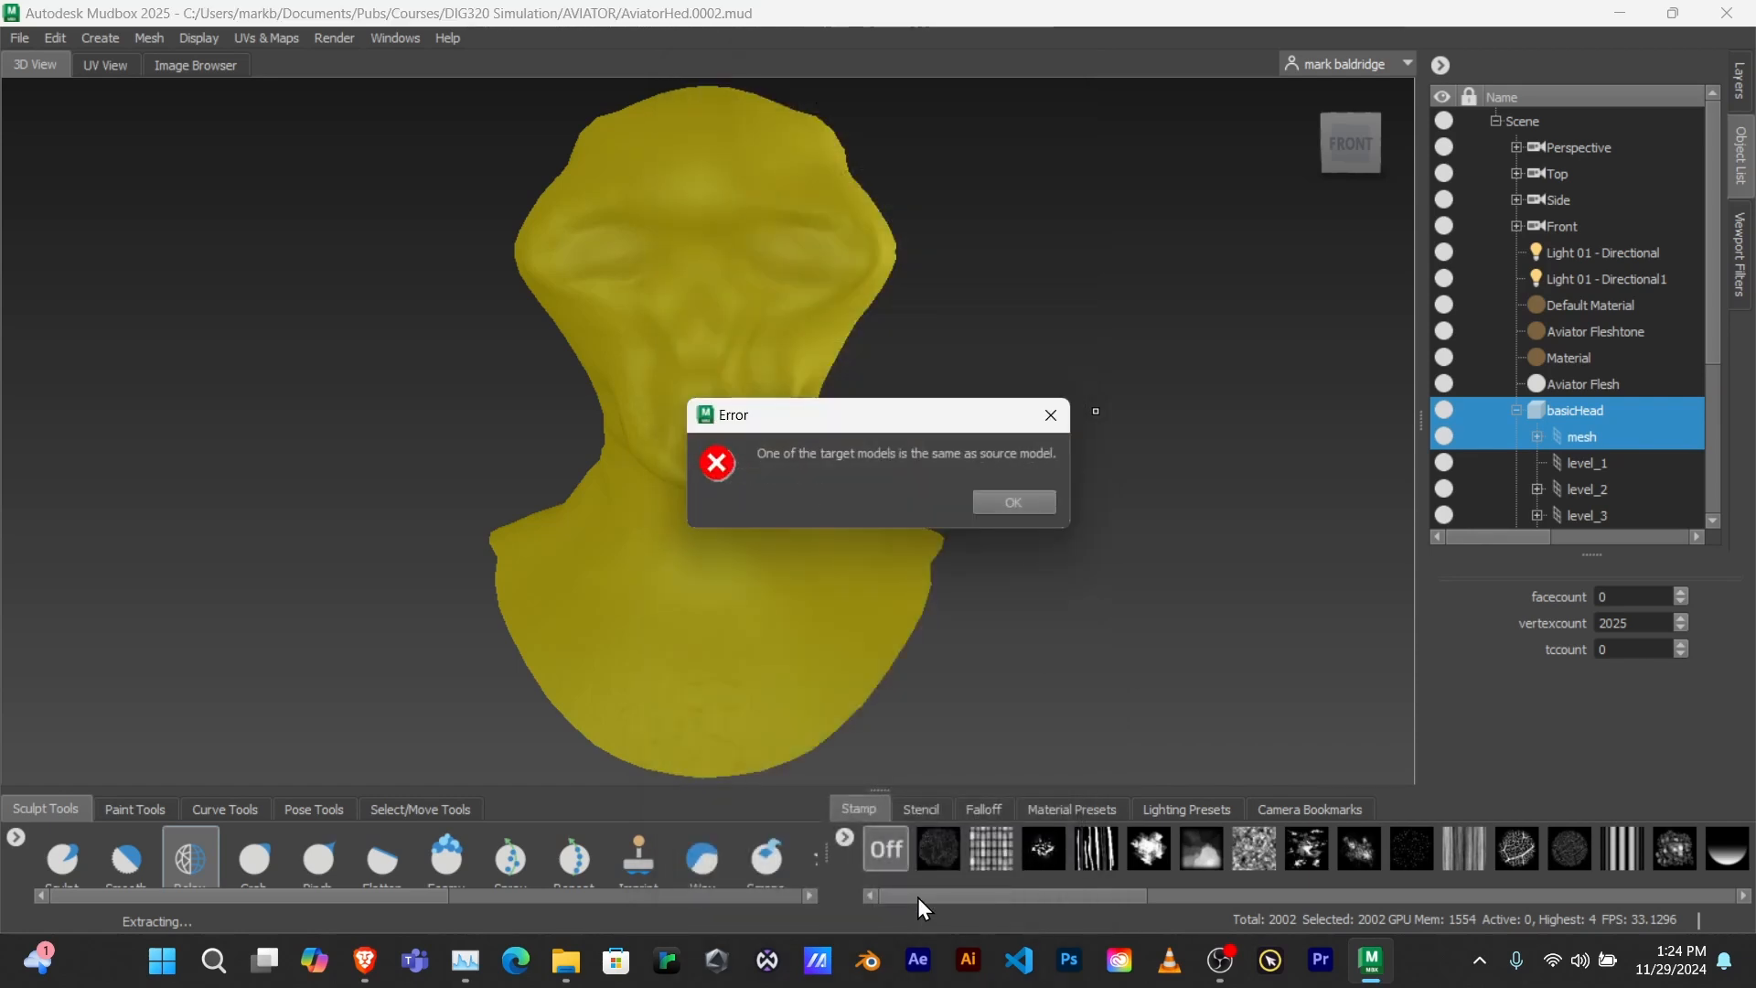
click(999, 502)
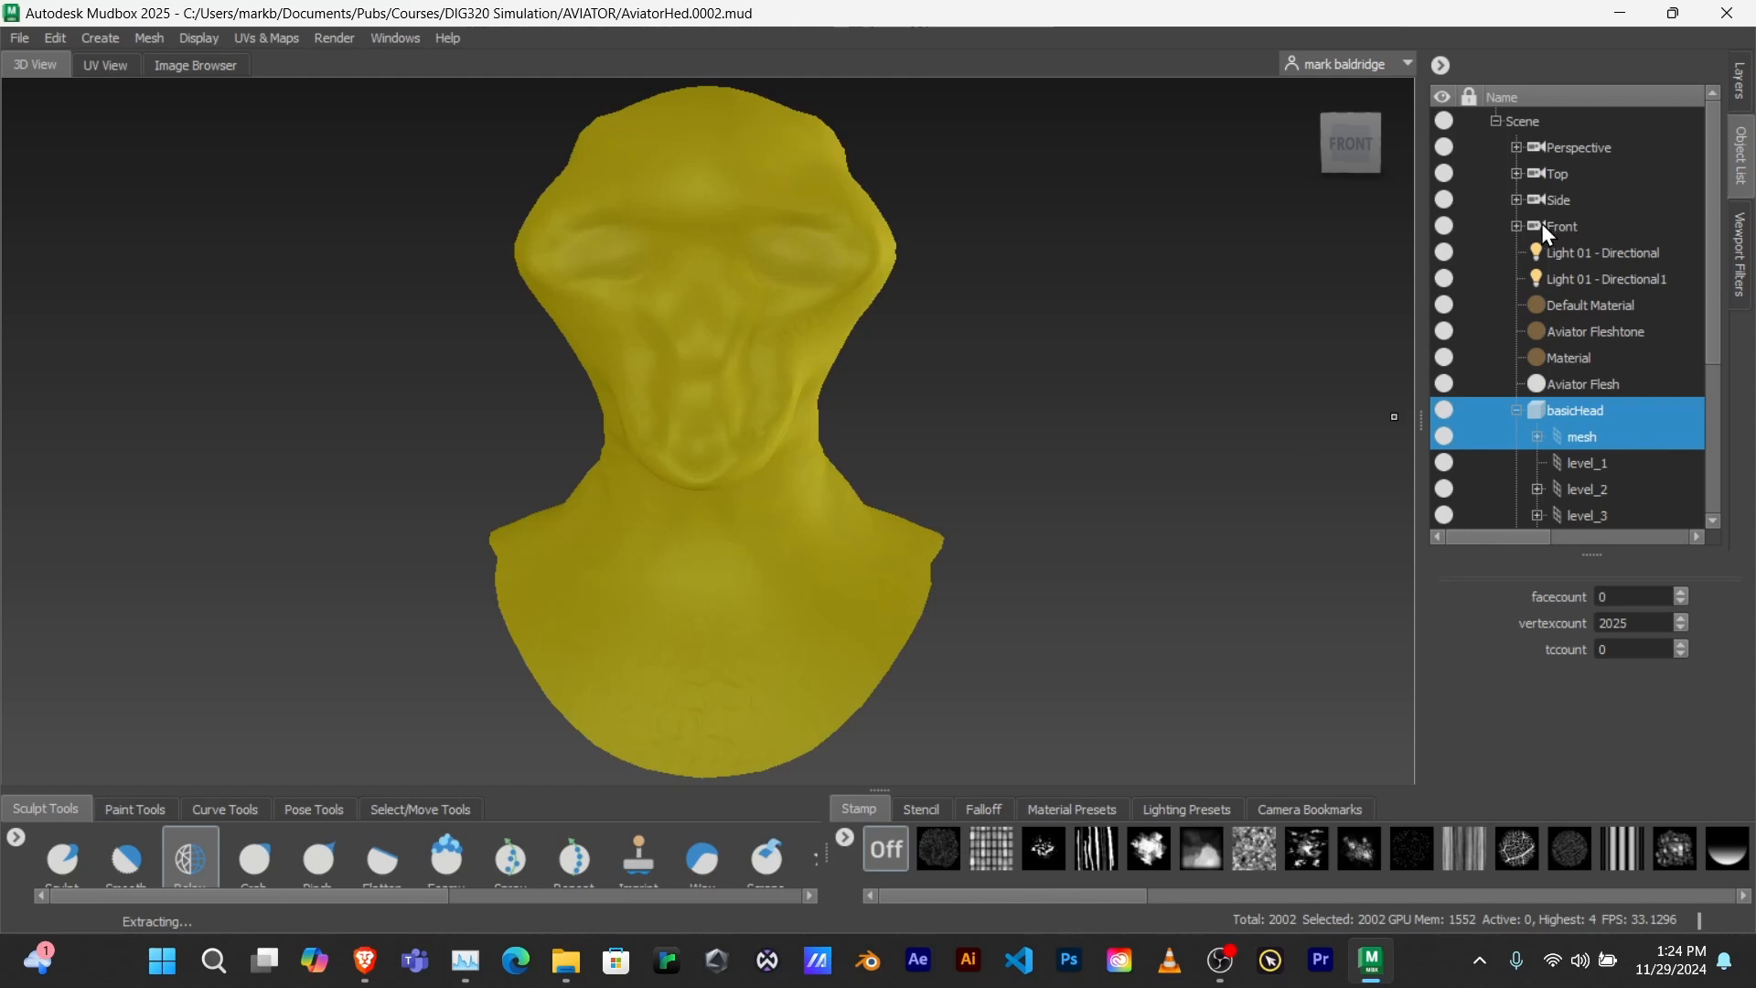
- Select the PaintLayers group in basicHead's Diffuse channel and look through its paint layers
click(1746, 91)
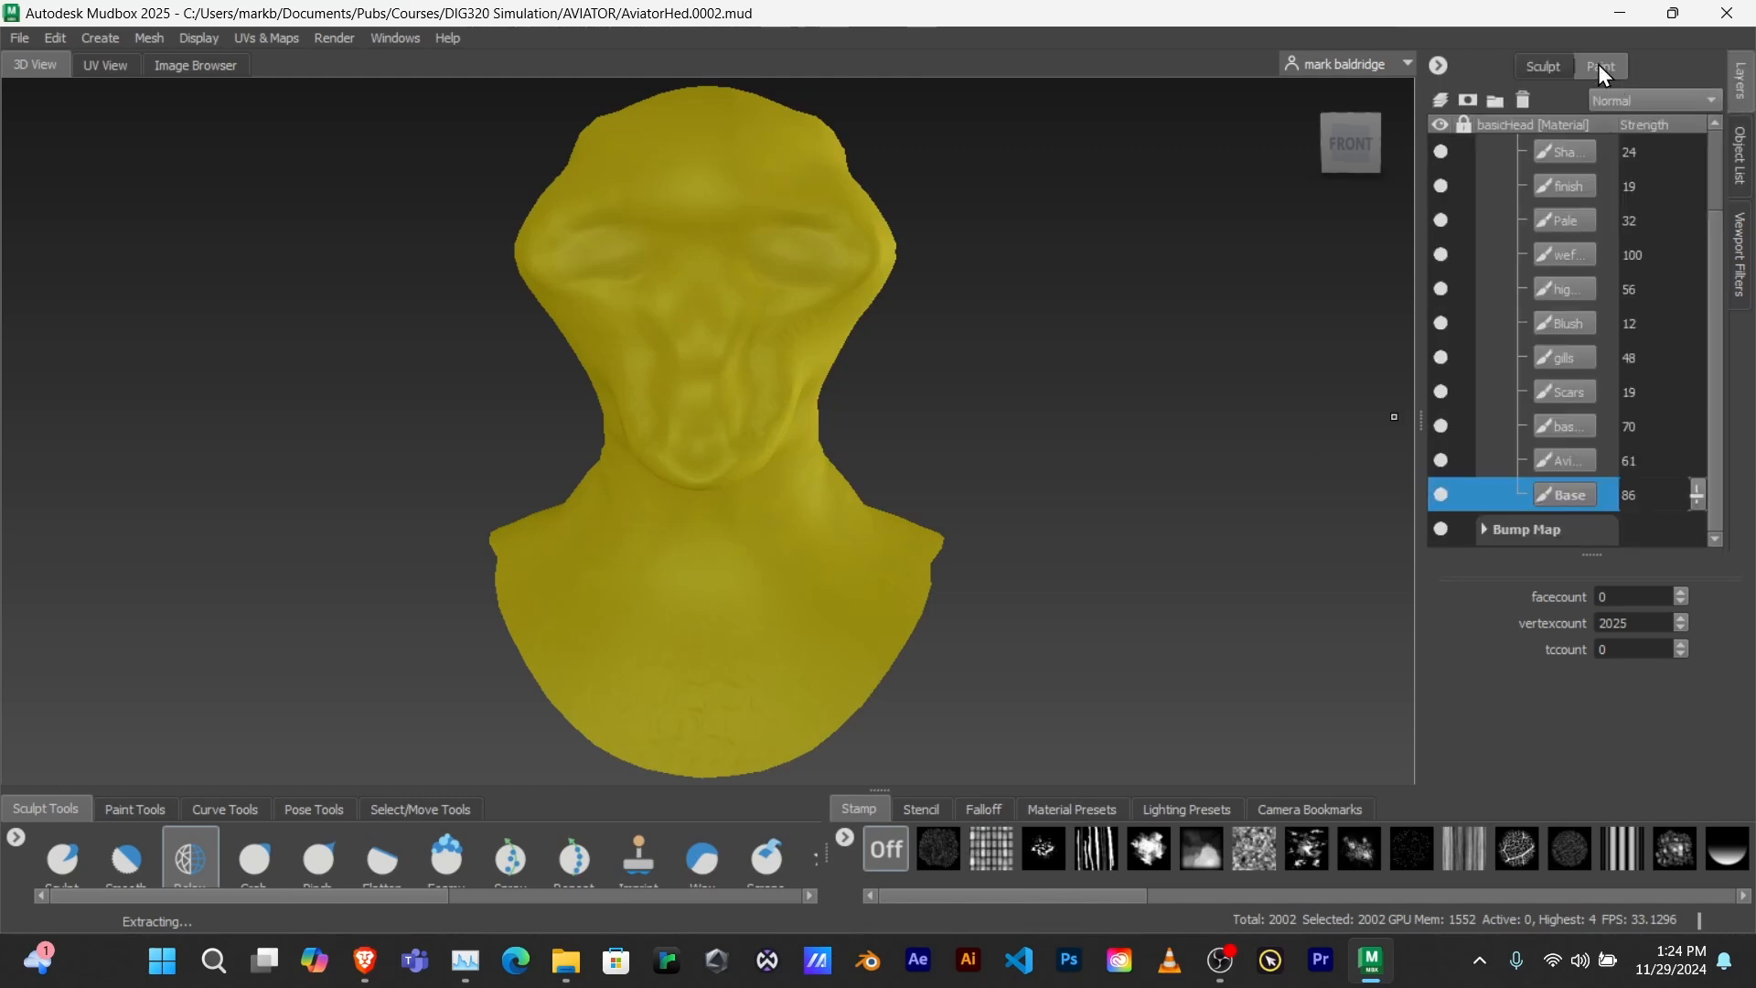
scroll(1637, 219, up, 1)
click(1568, 187)
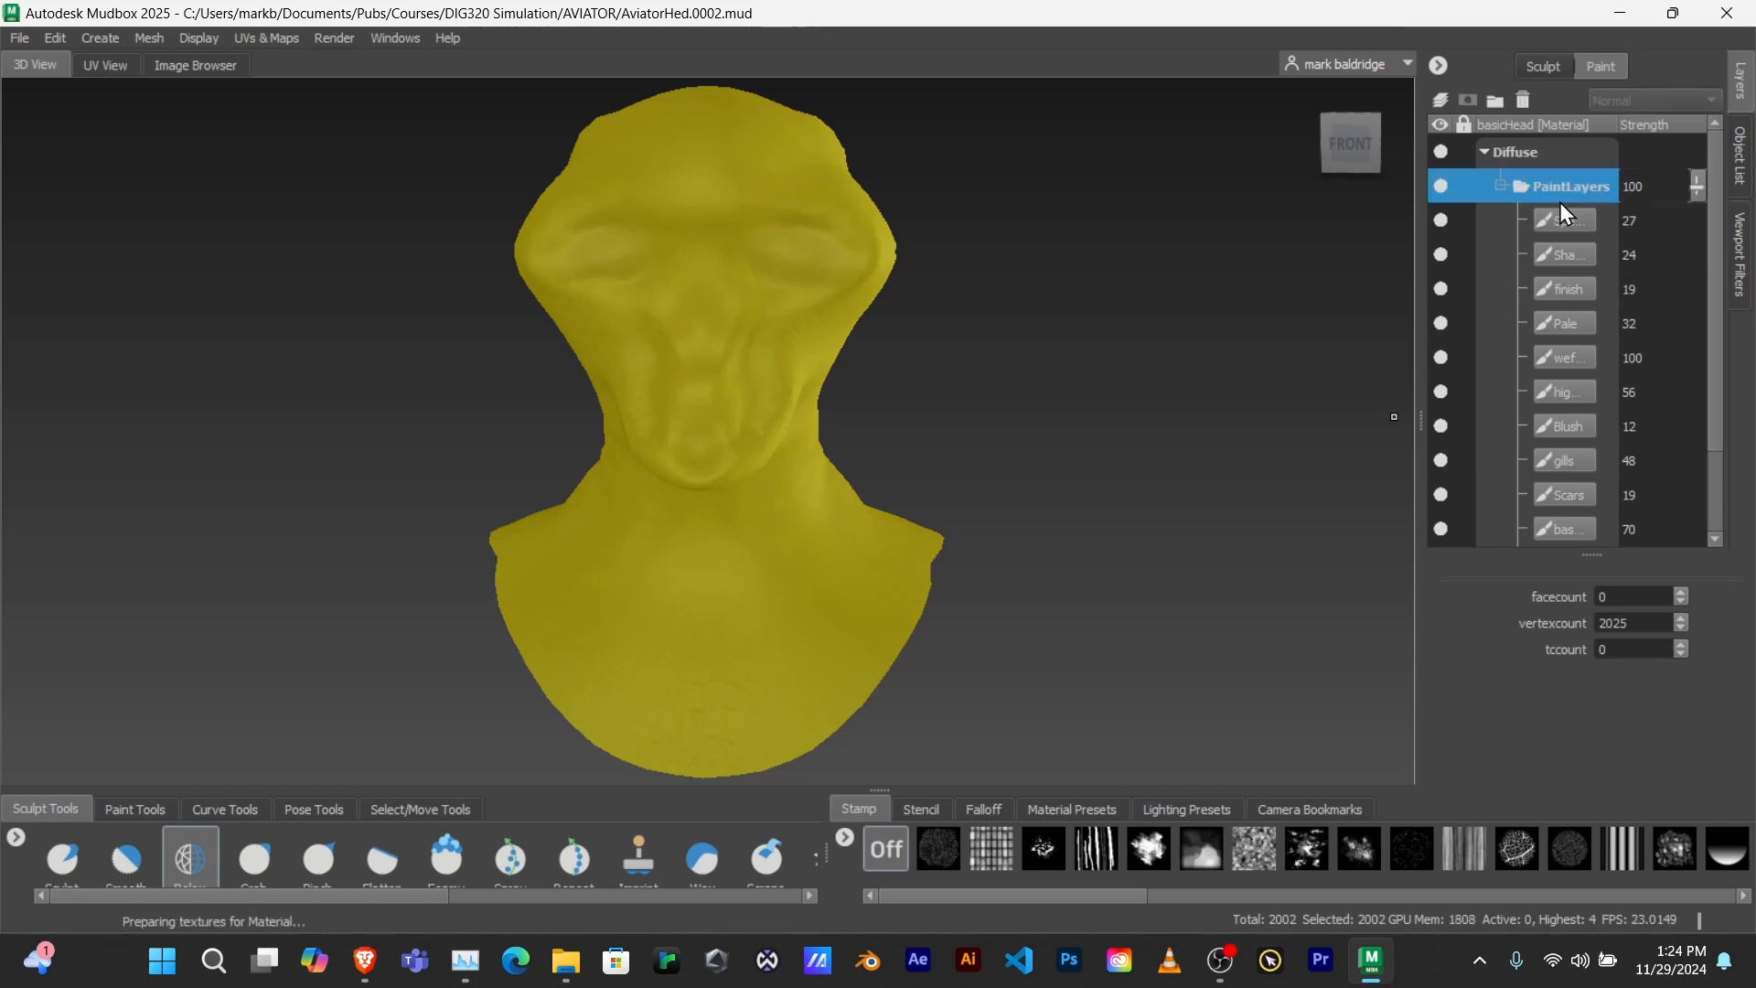
scroll(1559, 474, down, 1)
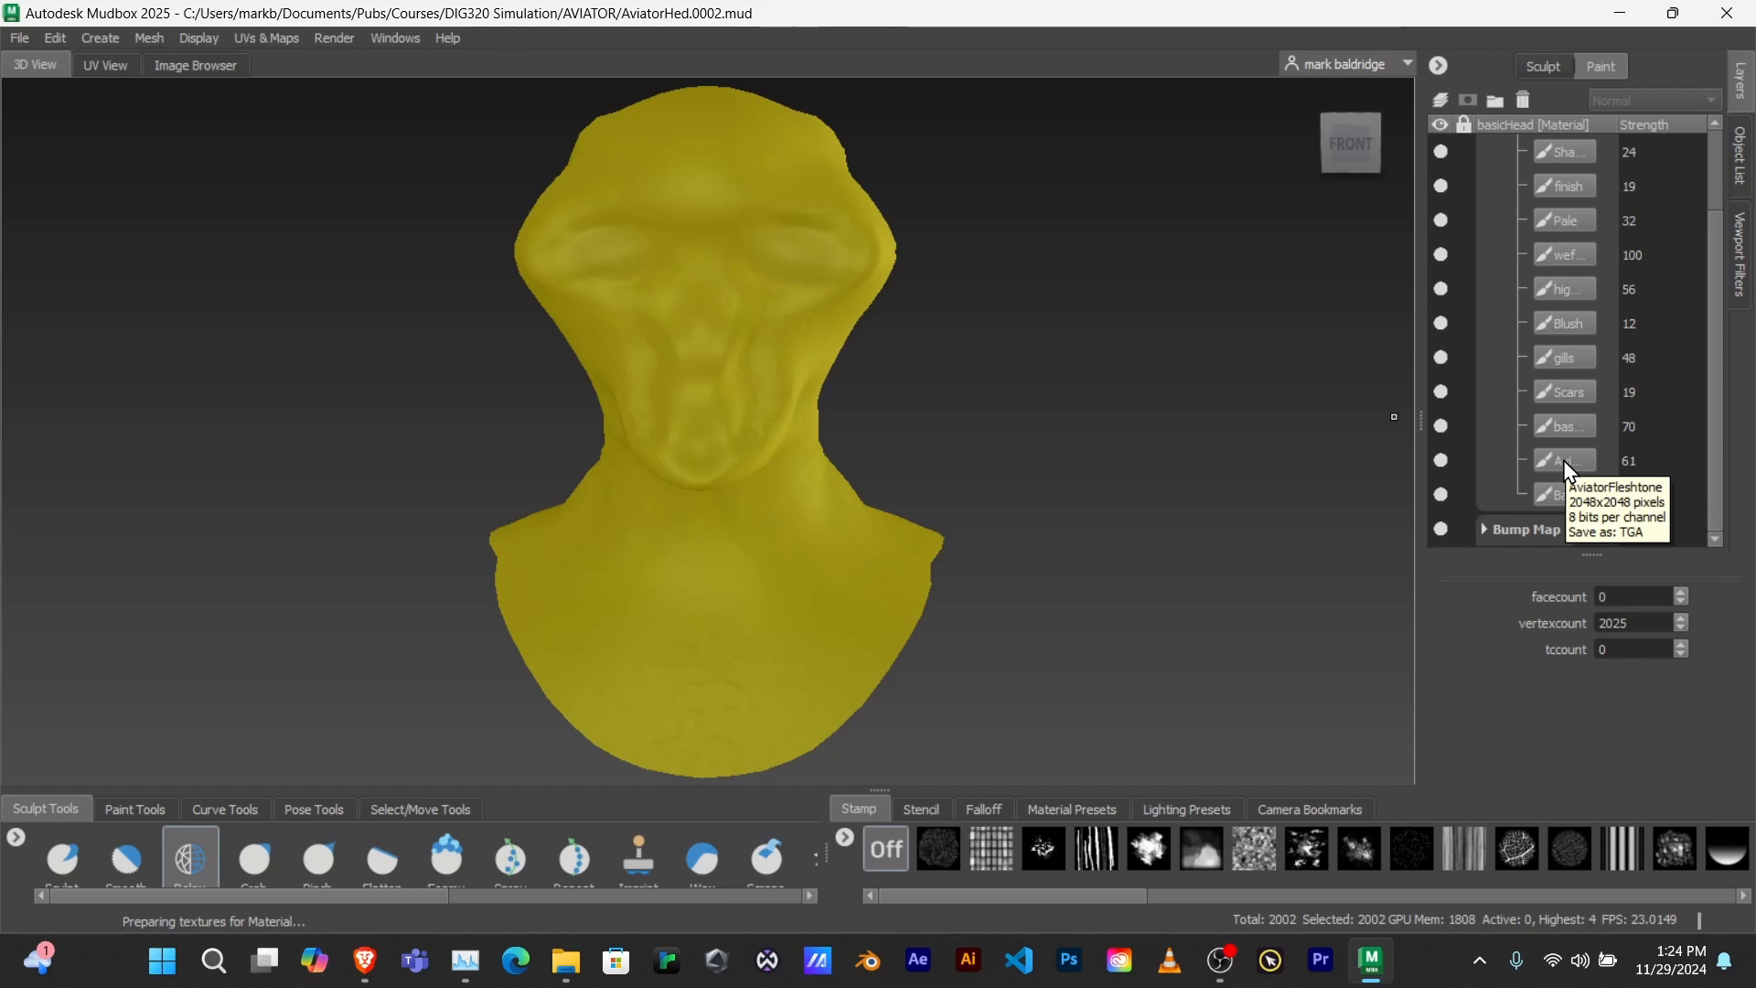
- Hide basicHead's Bump Map channel and expand it to check its bump layer alongside the Diffuse layers
click(1442, 529)
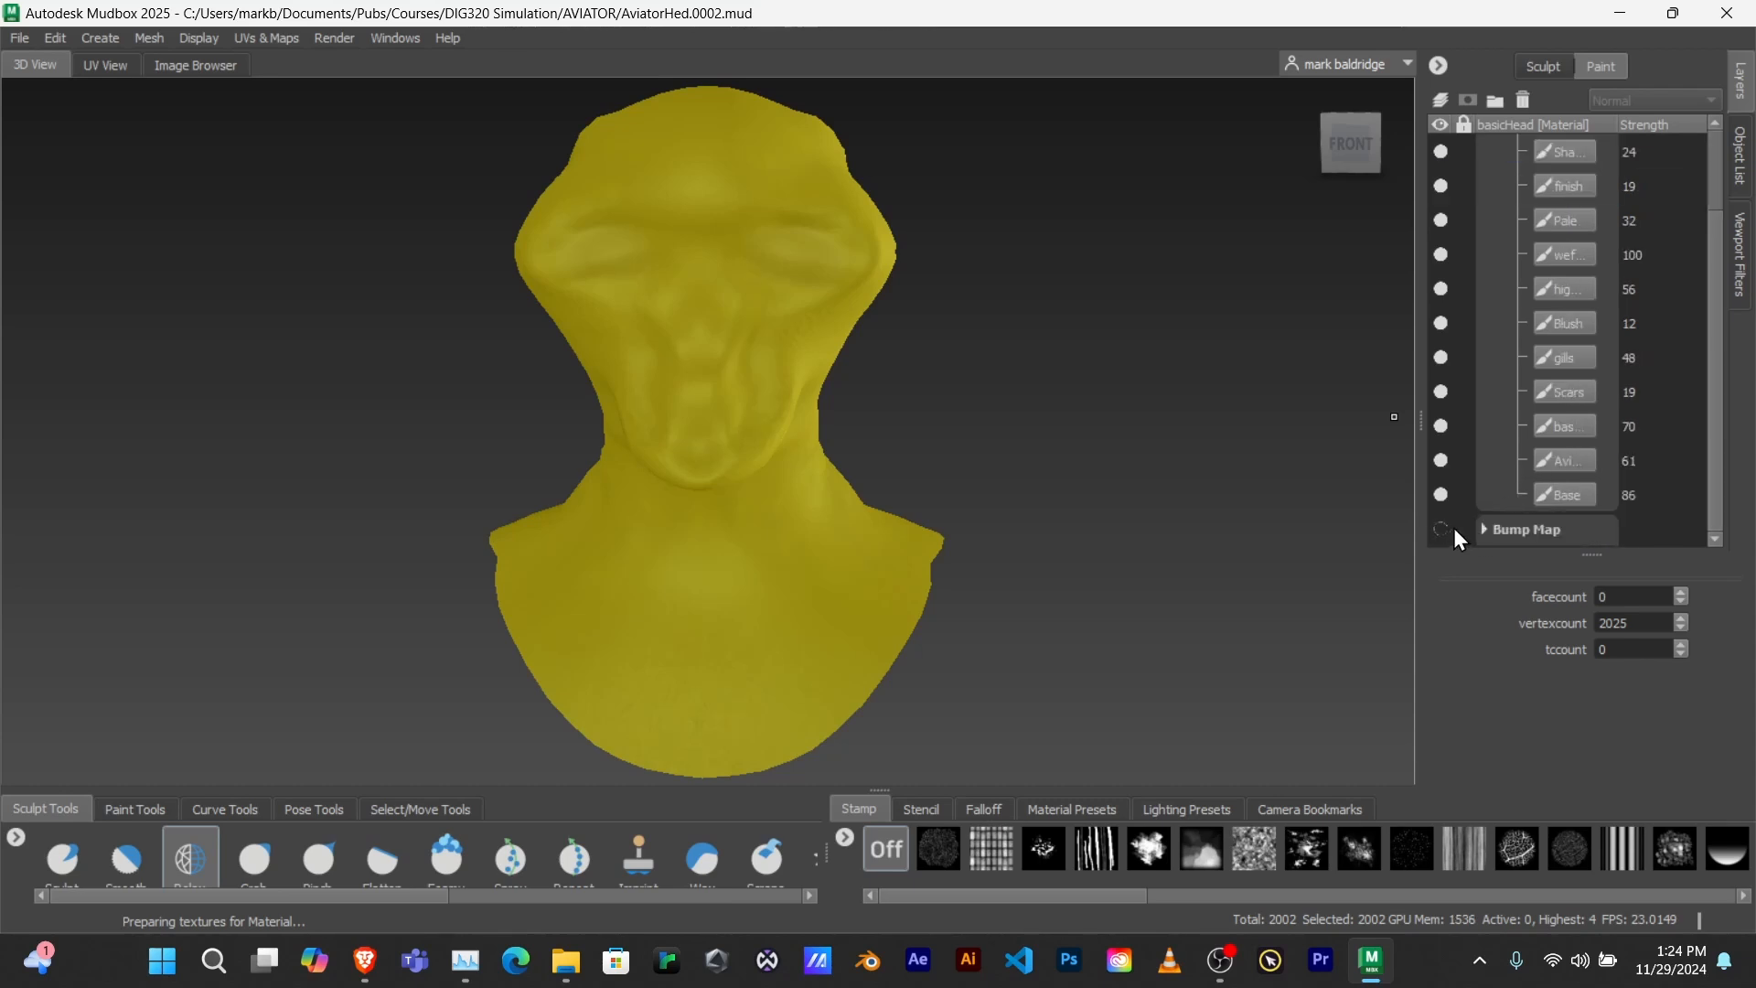
click(1484, 528)
scroll(1504, 540, down, 1)
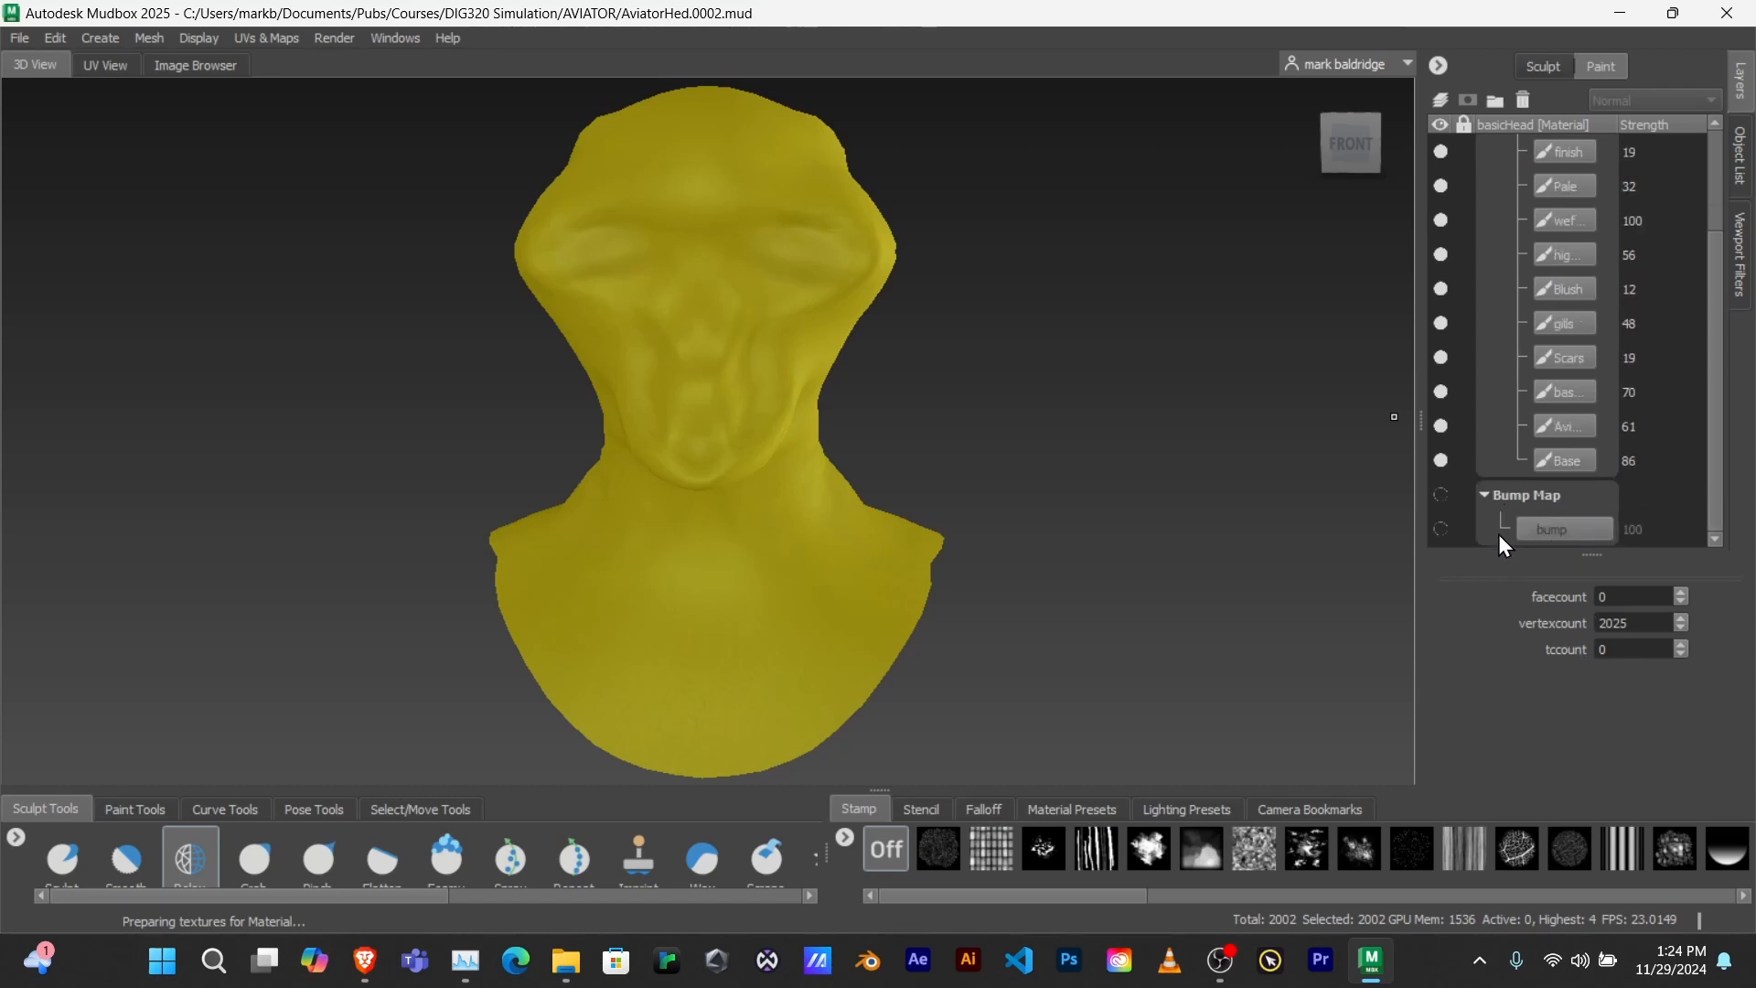
scroll(1495, 529, up, 3)
scroll(1516, 497, down, 3)
scroll(1440, 485, up, 3)
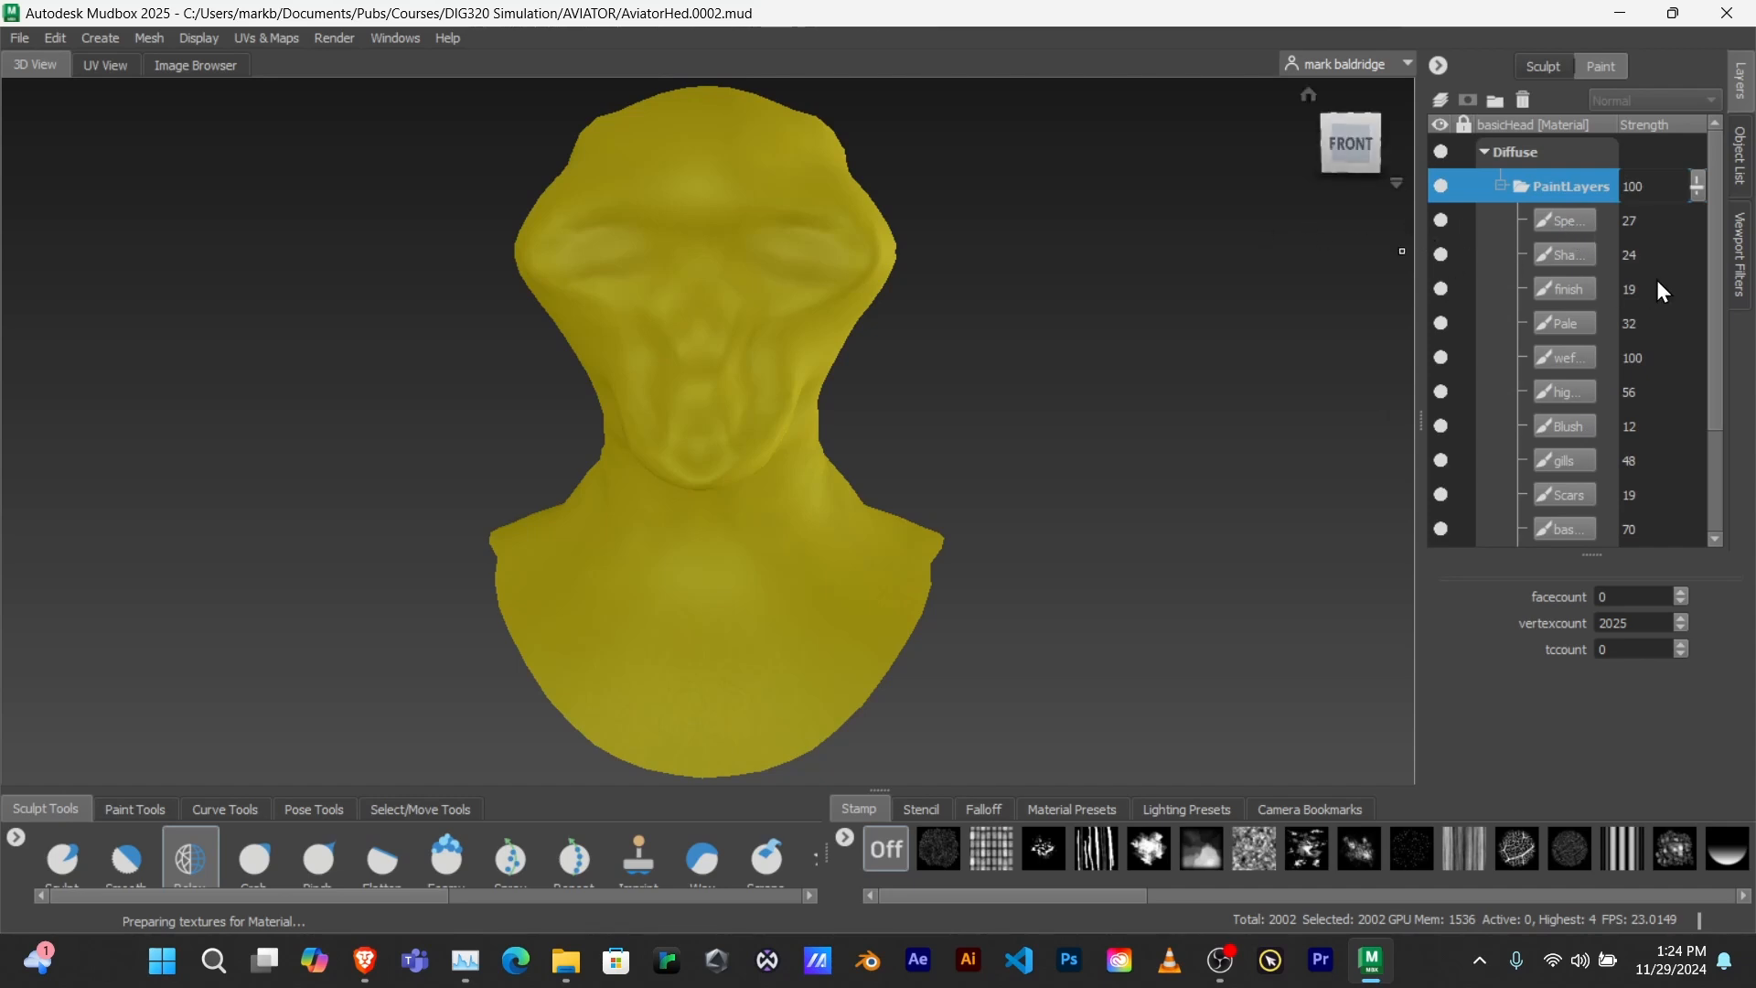
- Select the scene object named Material and run the export of all paint layers
click(1739, 156)
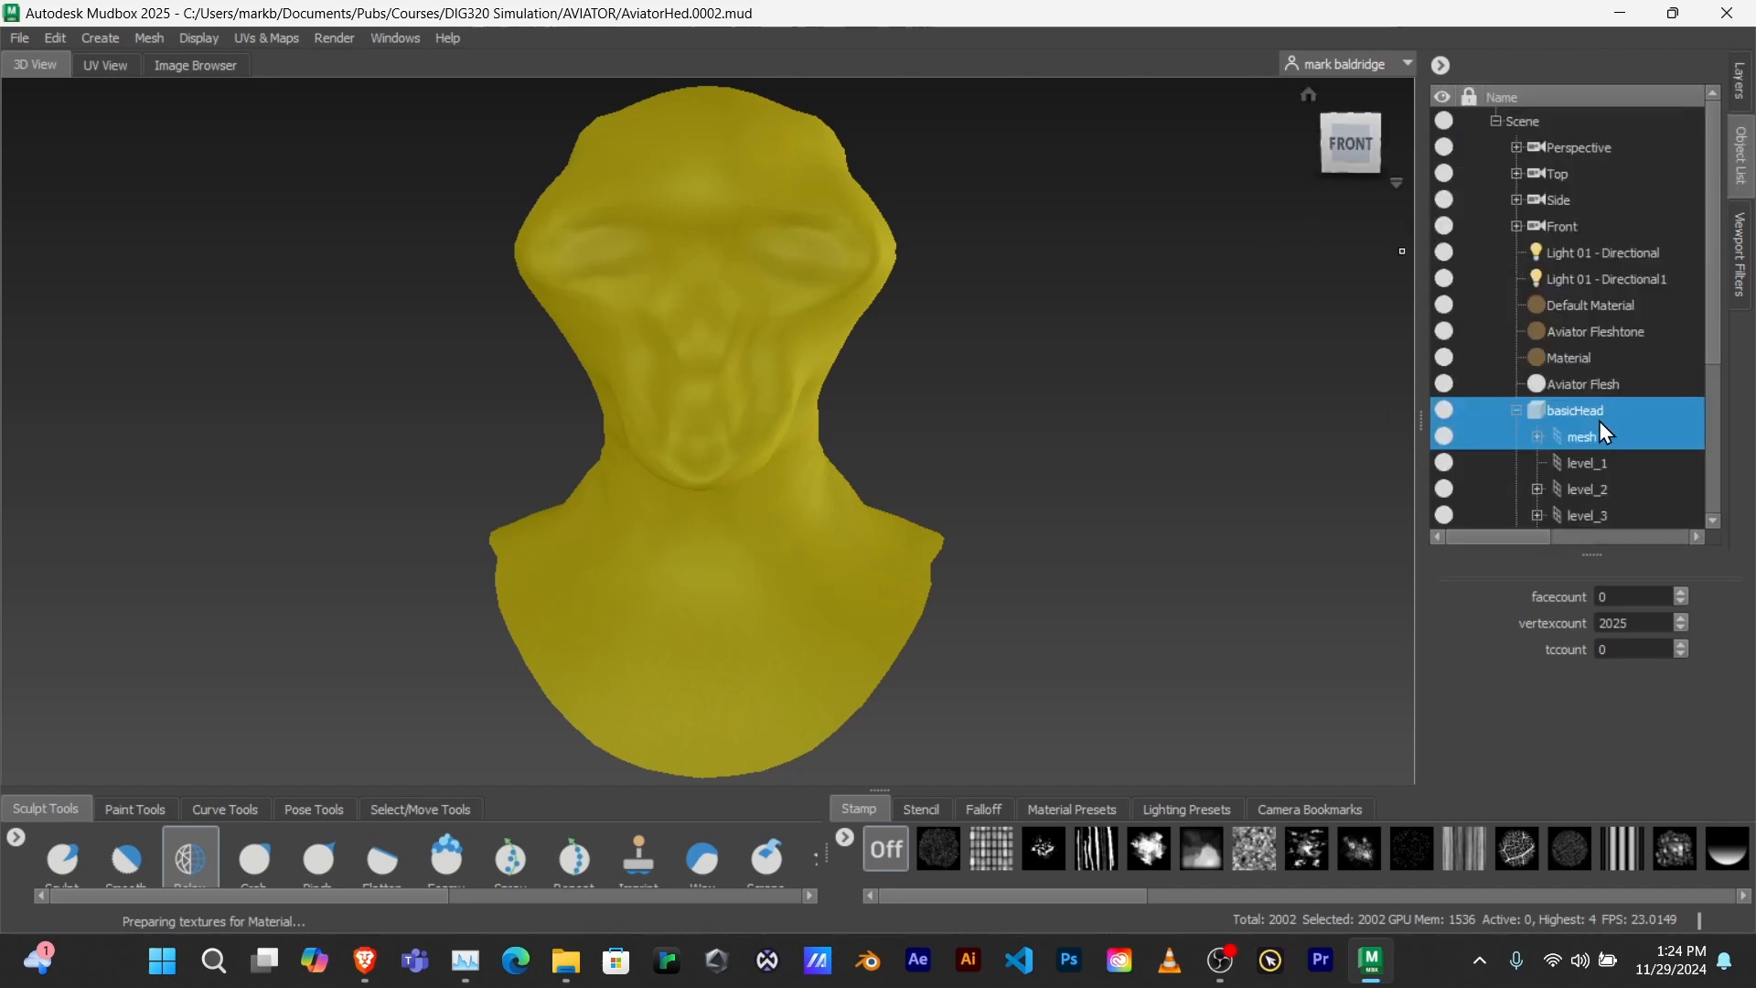
click(1583, 358)
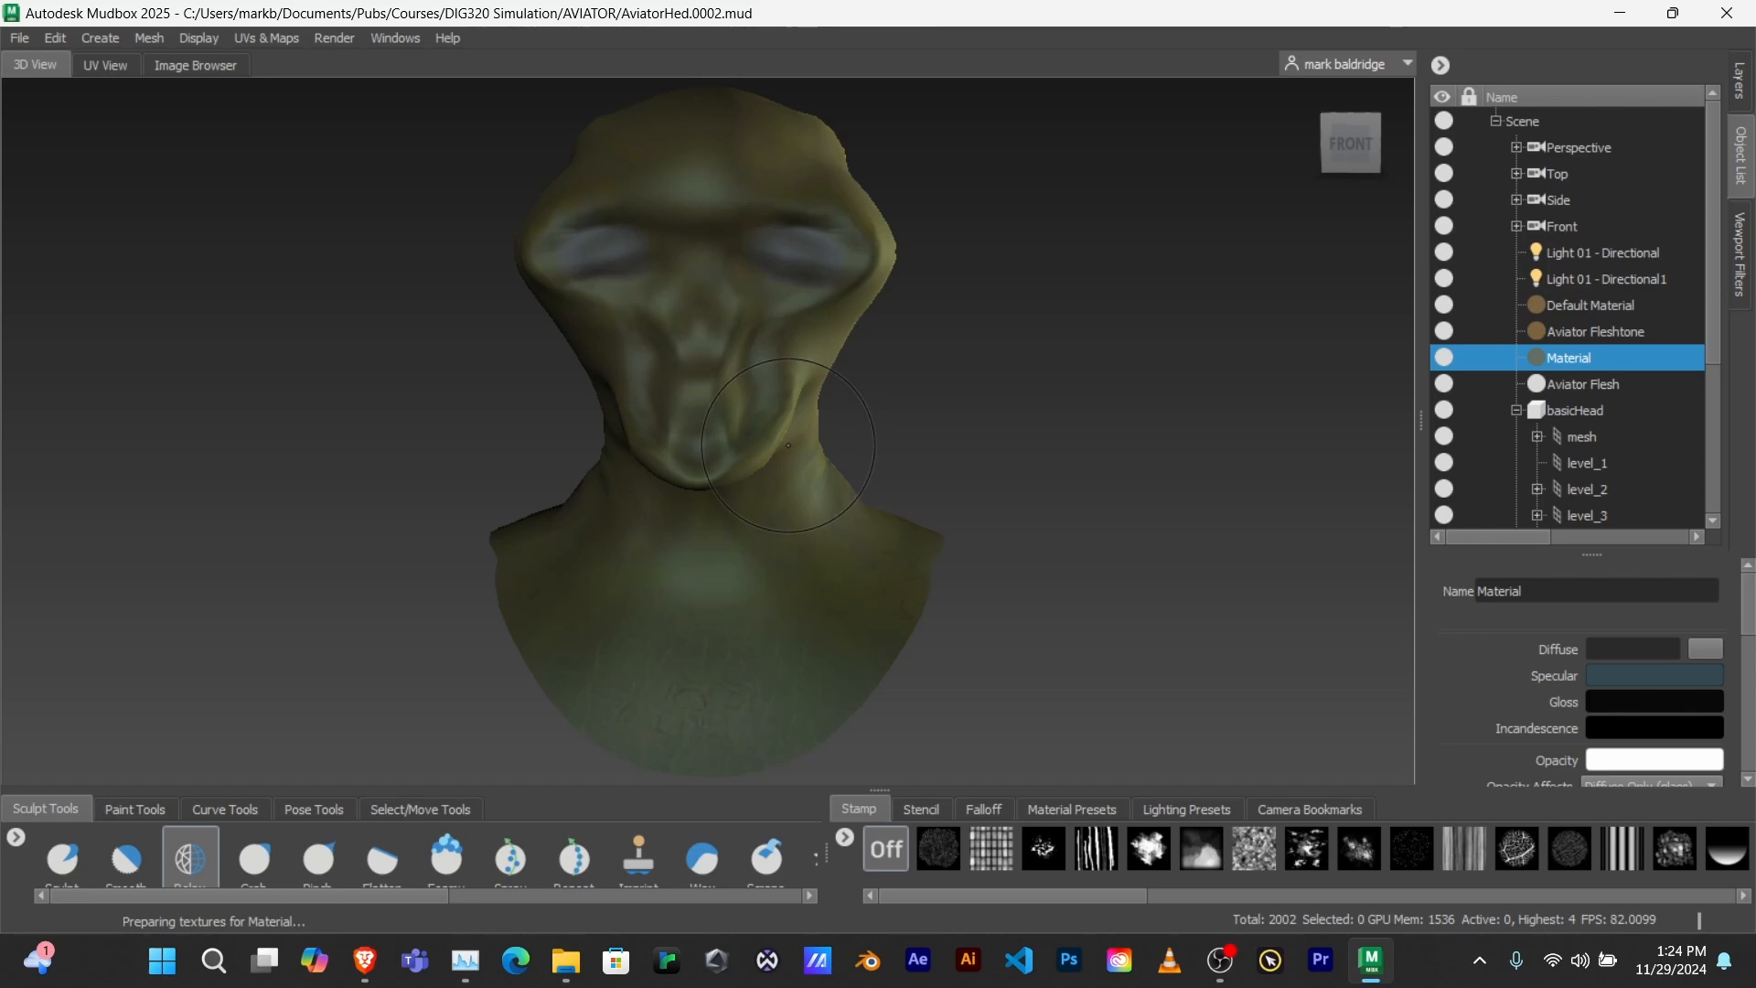
click(27, 37)
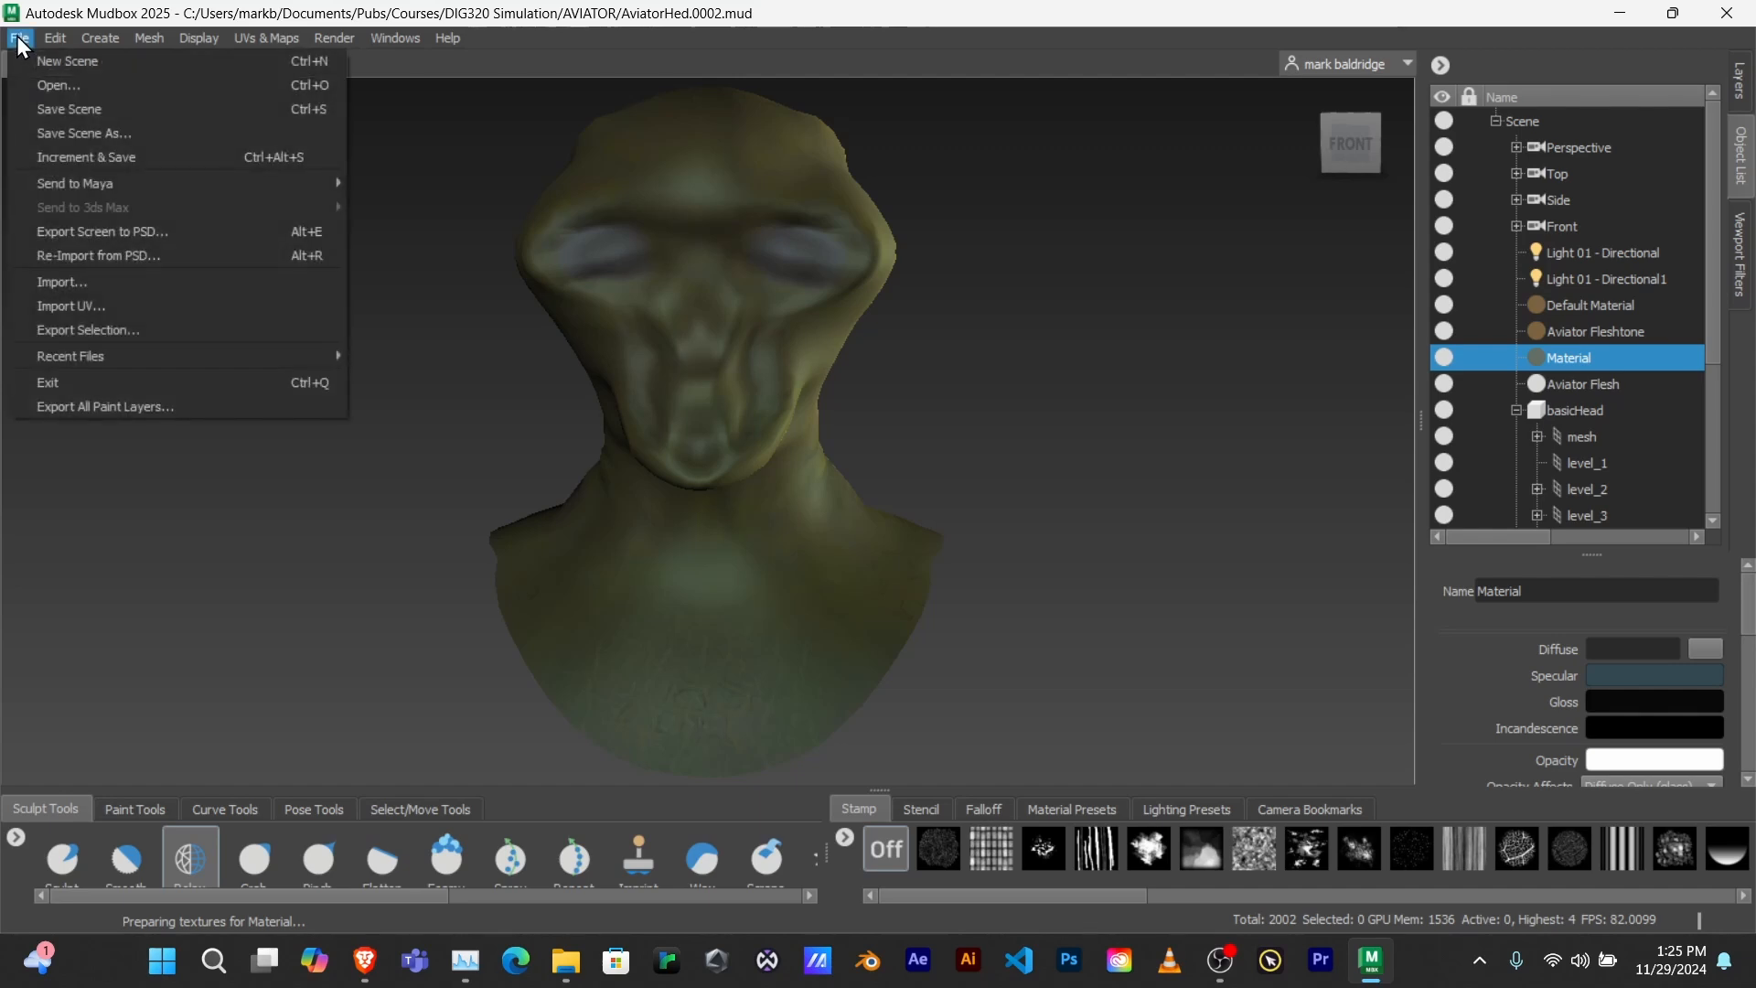
click(95, 406)
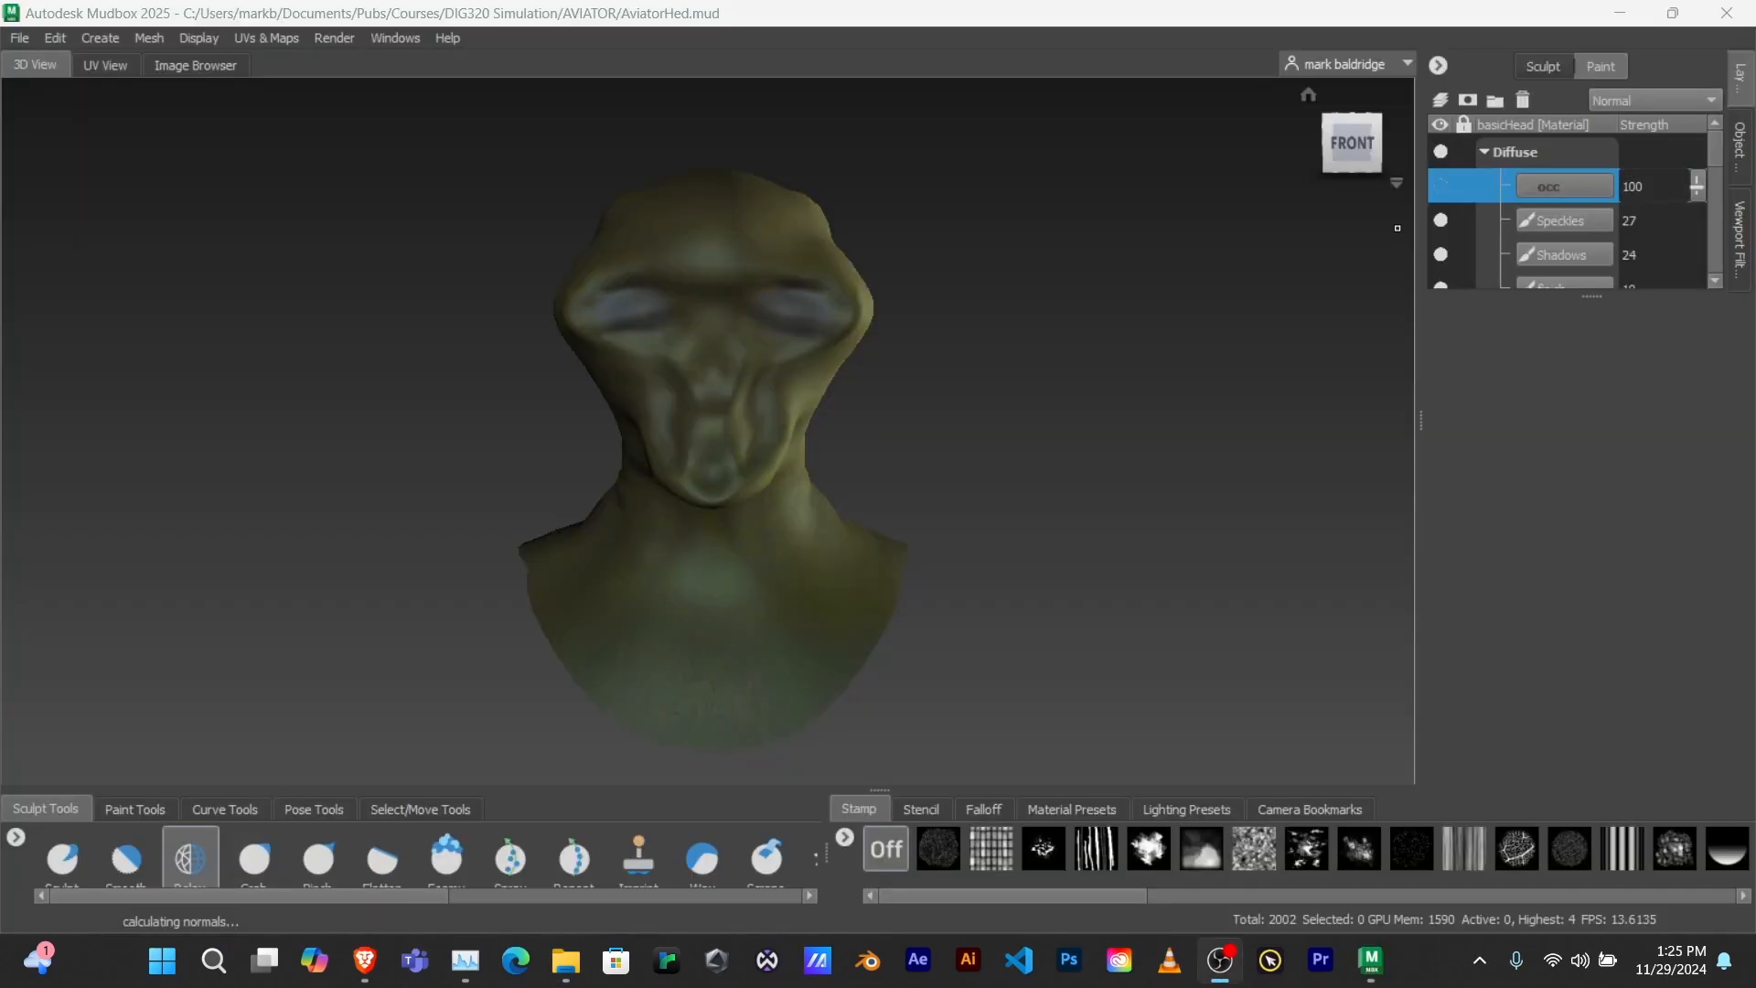
- In AviatorHed.mud, enlarge the layer list and toggle the occ layer's visibility on and back off
drag(1609, 342, 1609, 555)
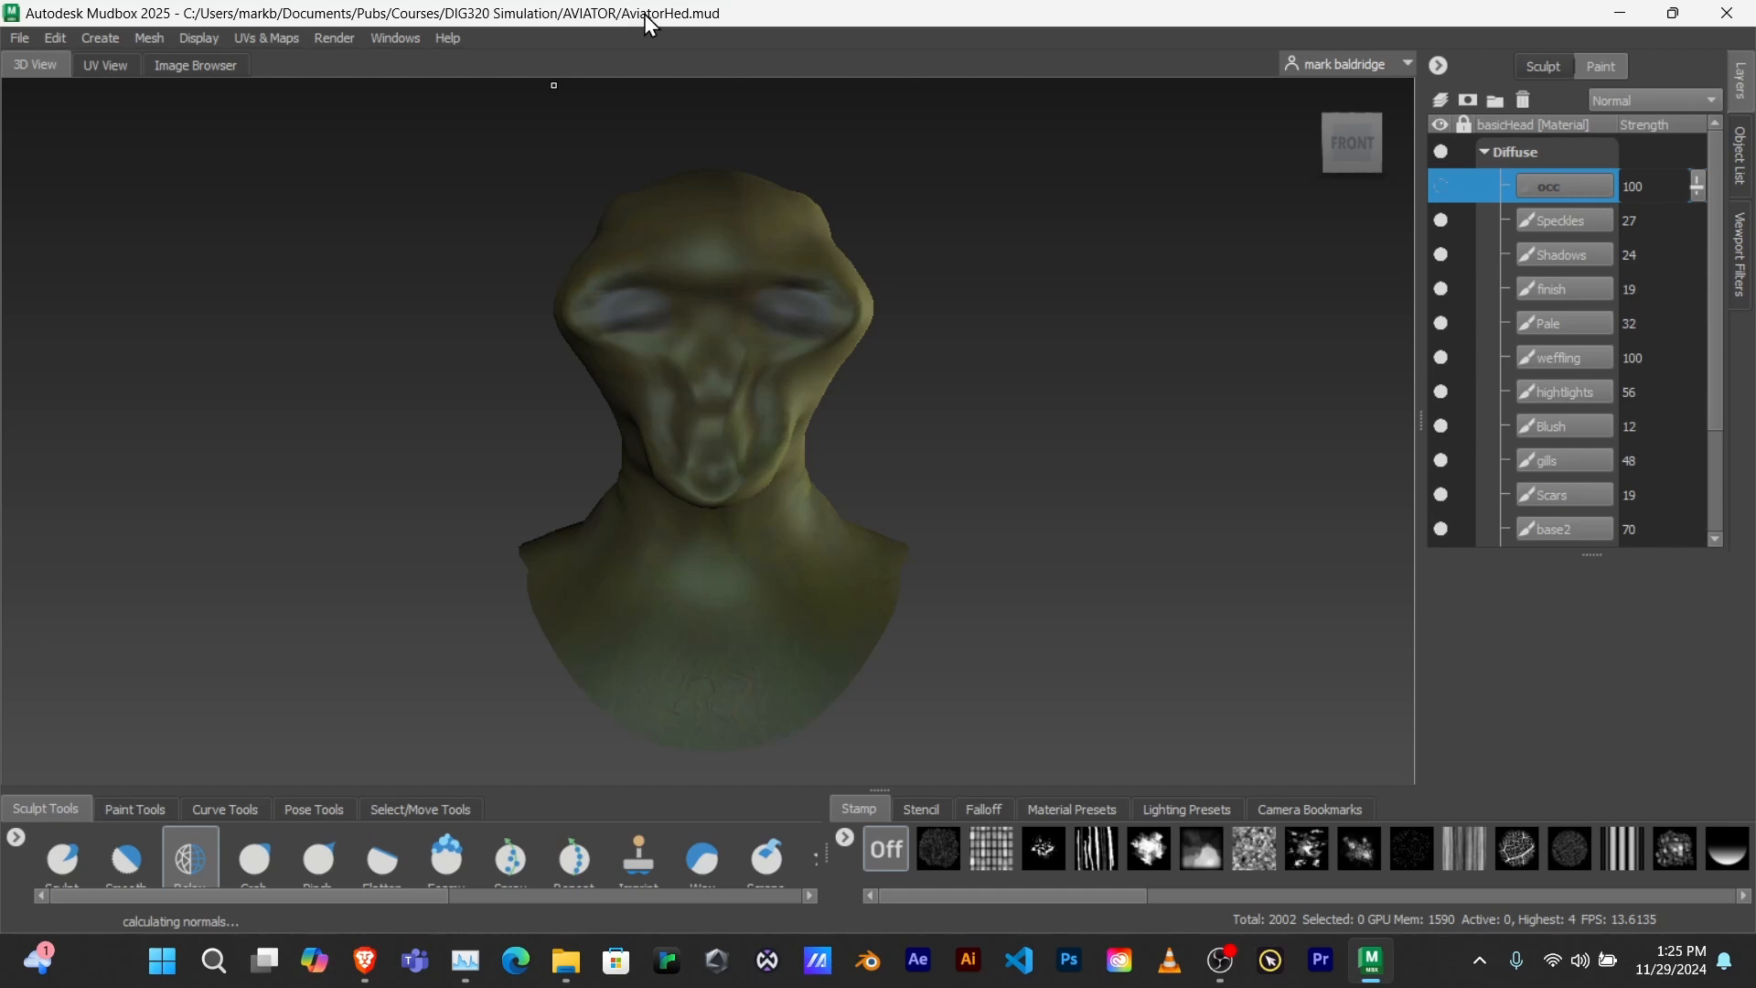
click(1441, 187)
click(1441, 185)
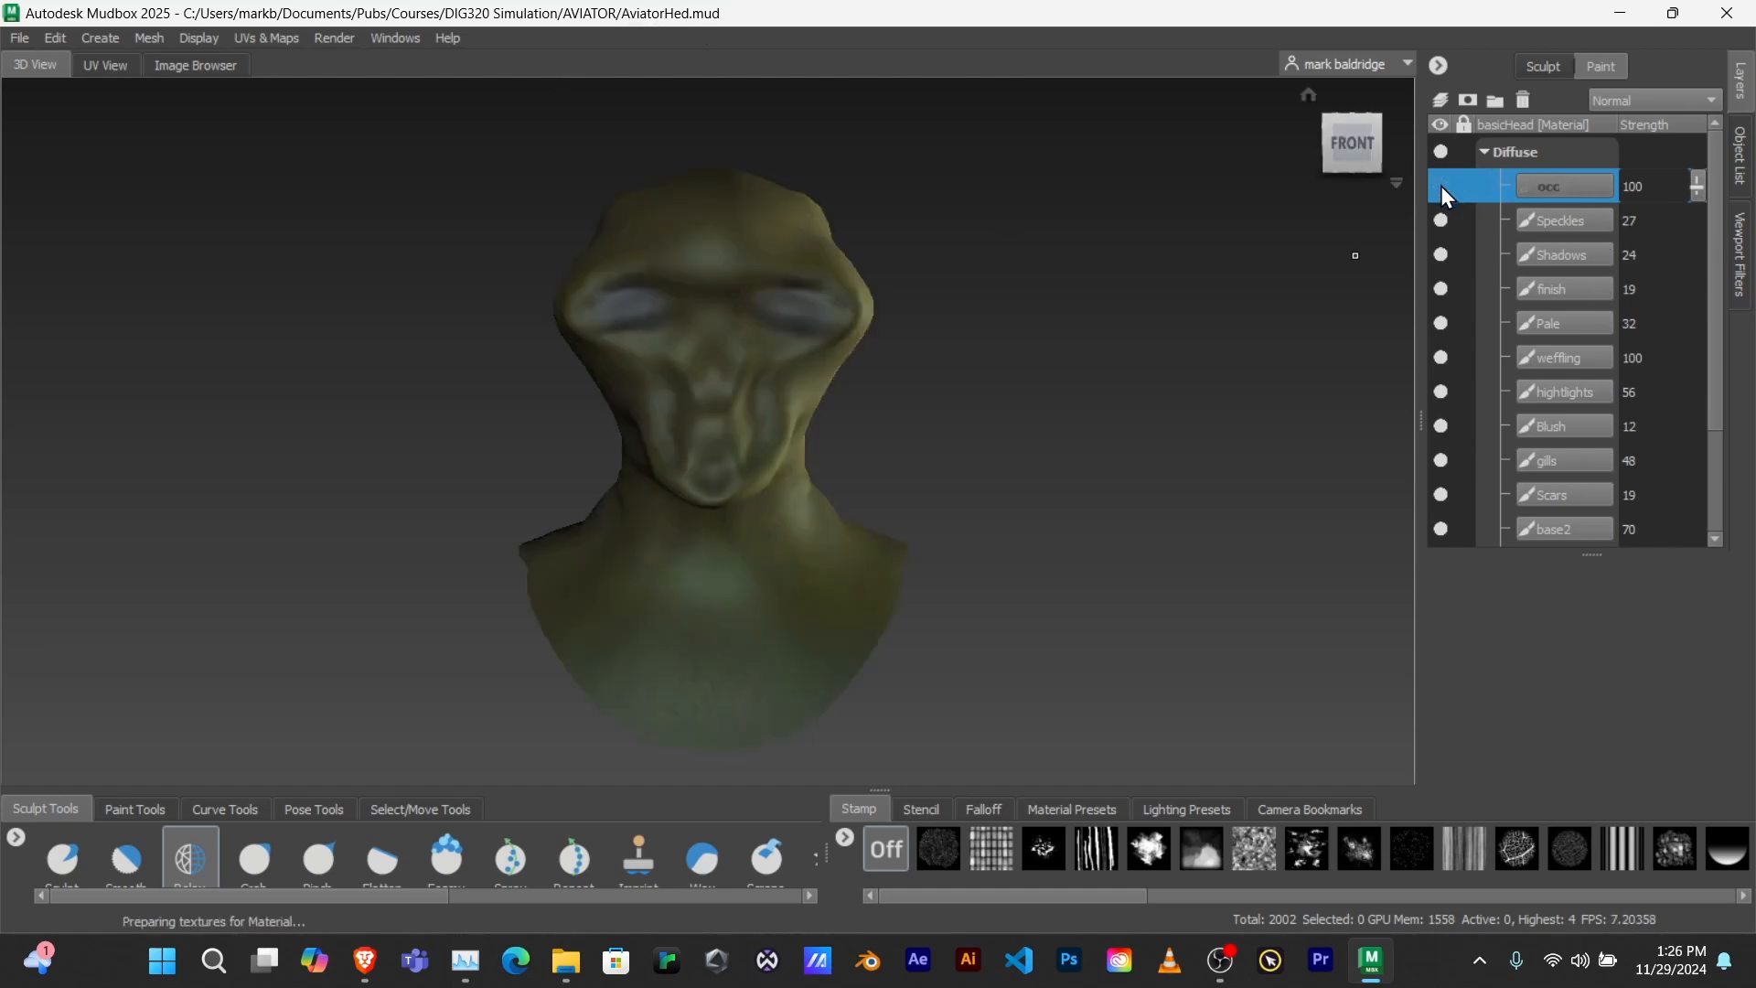
- Hide the Vector Displacement channel, and expand both it and the Normal Map channel
scroll(1543, 255, down, 2)
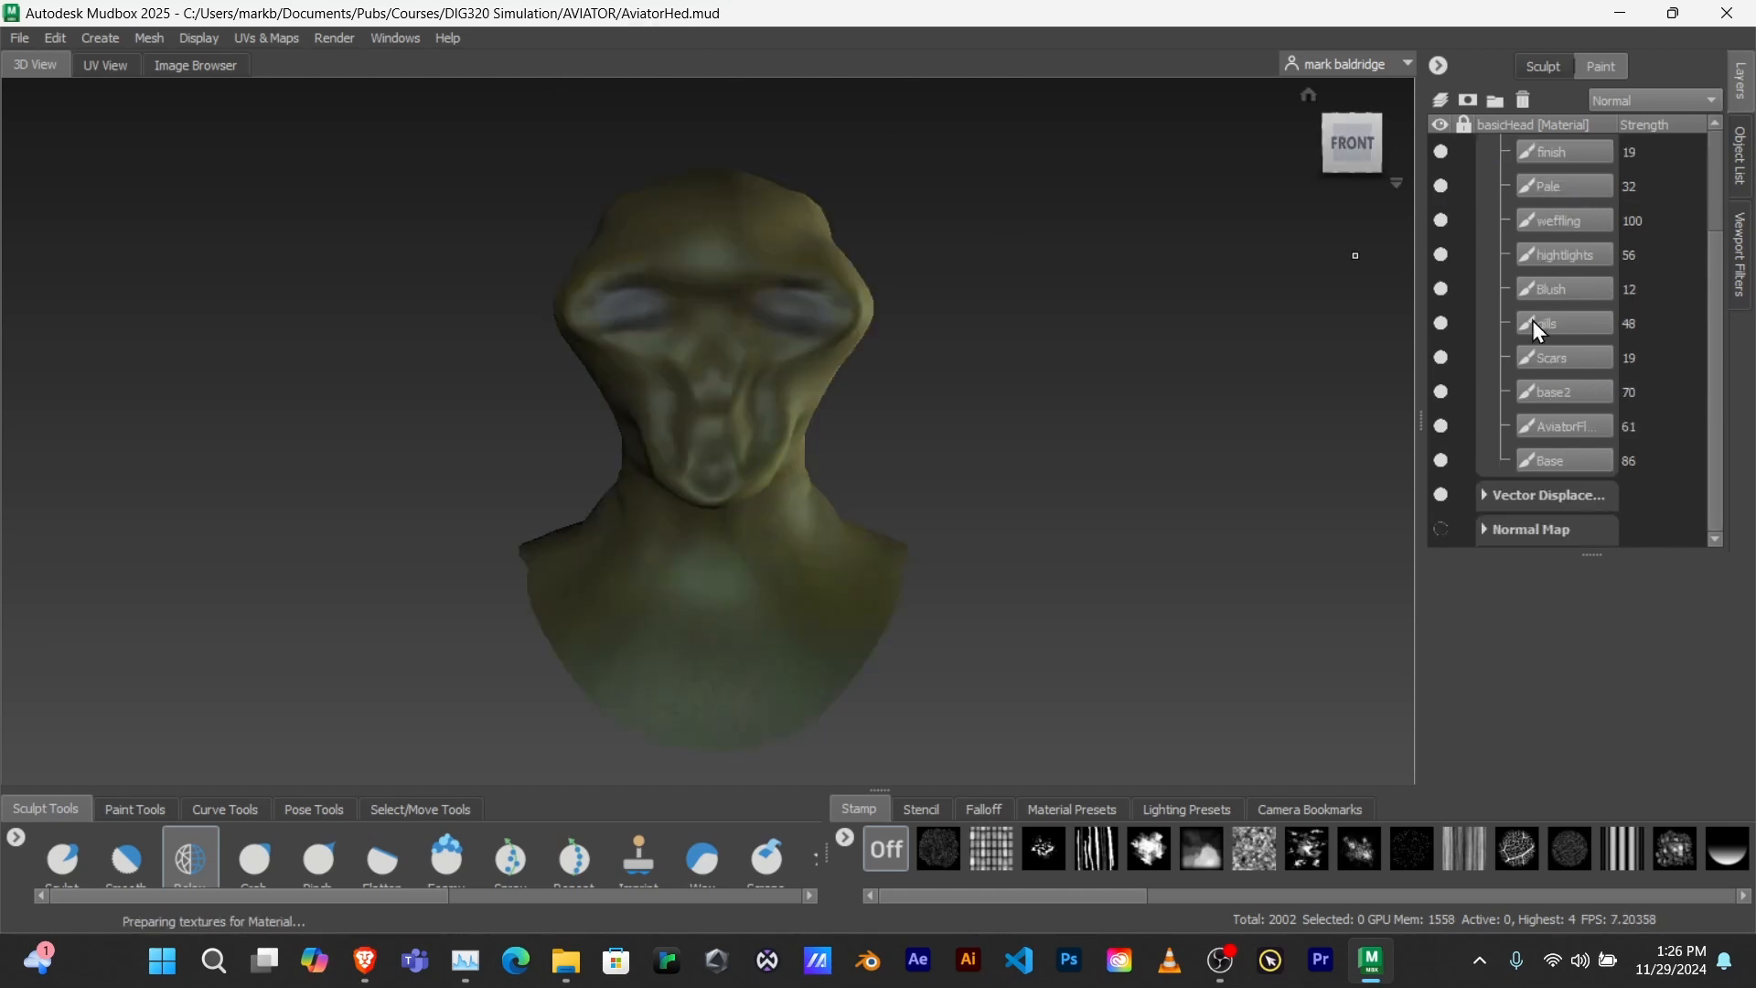
click(1440, 495)
click(1486, 498)
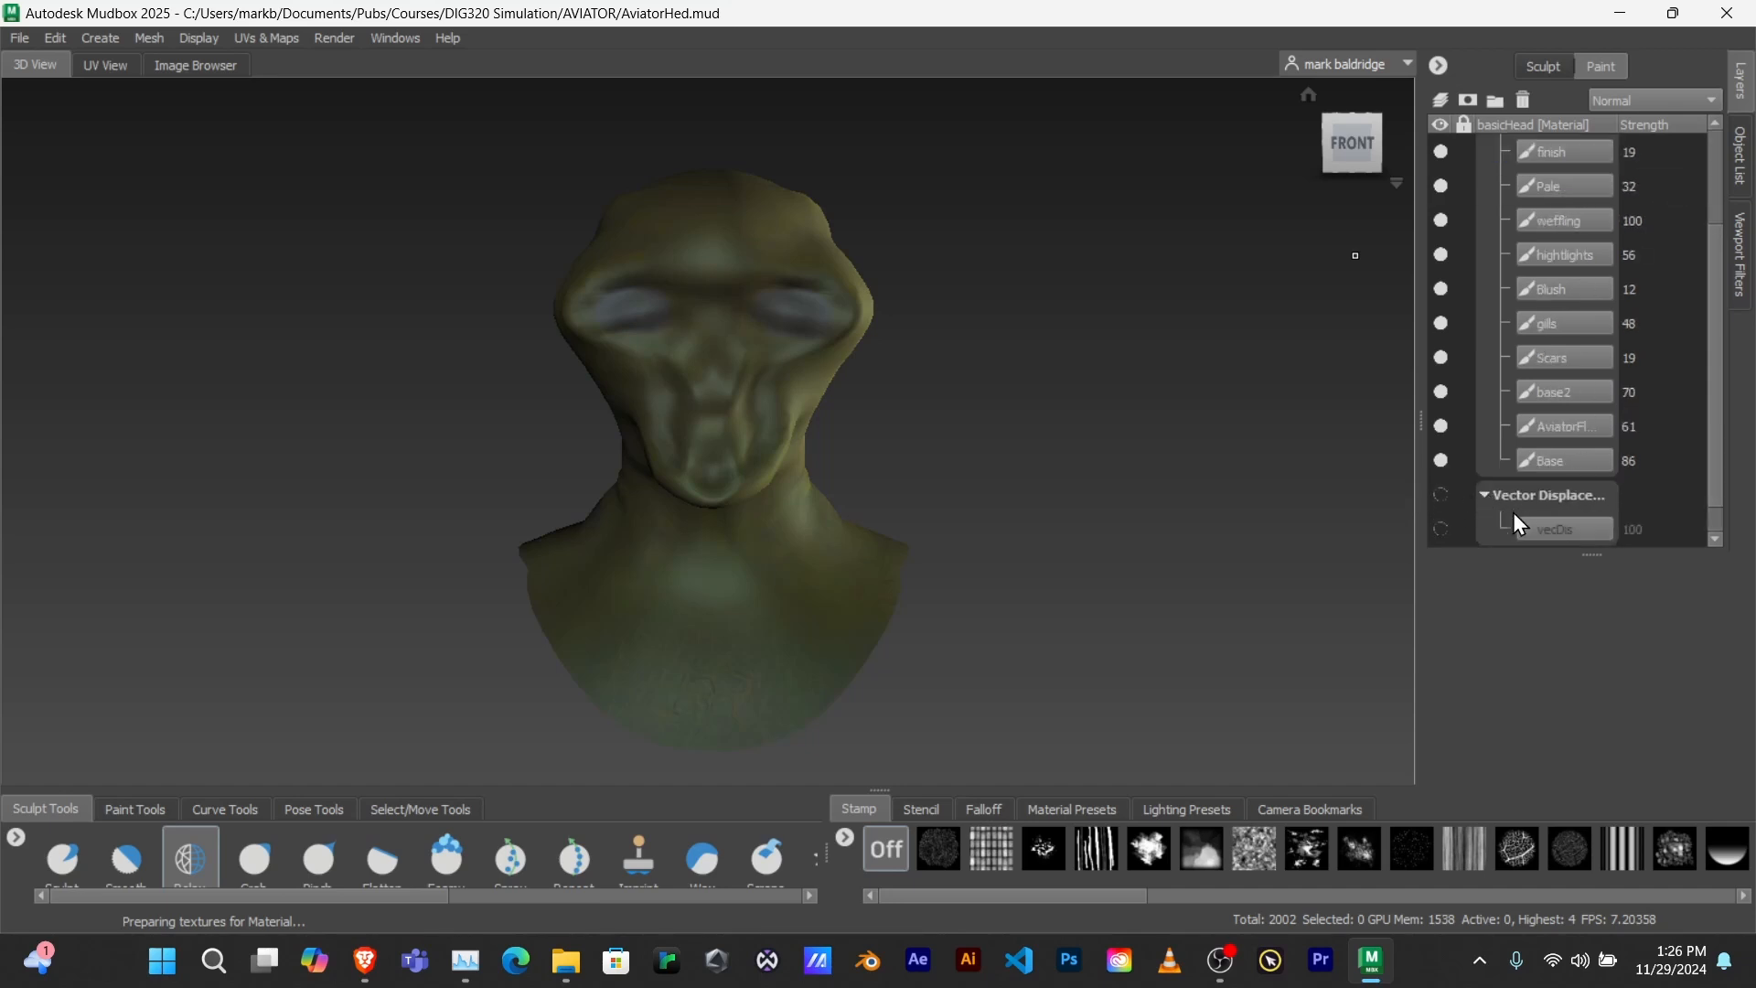
click(1484, 529)
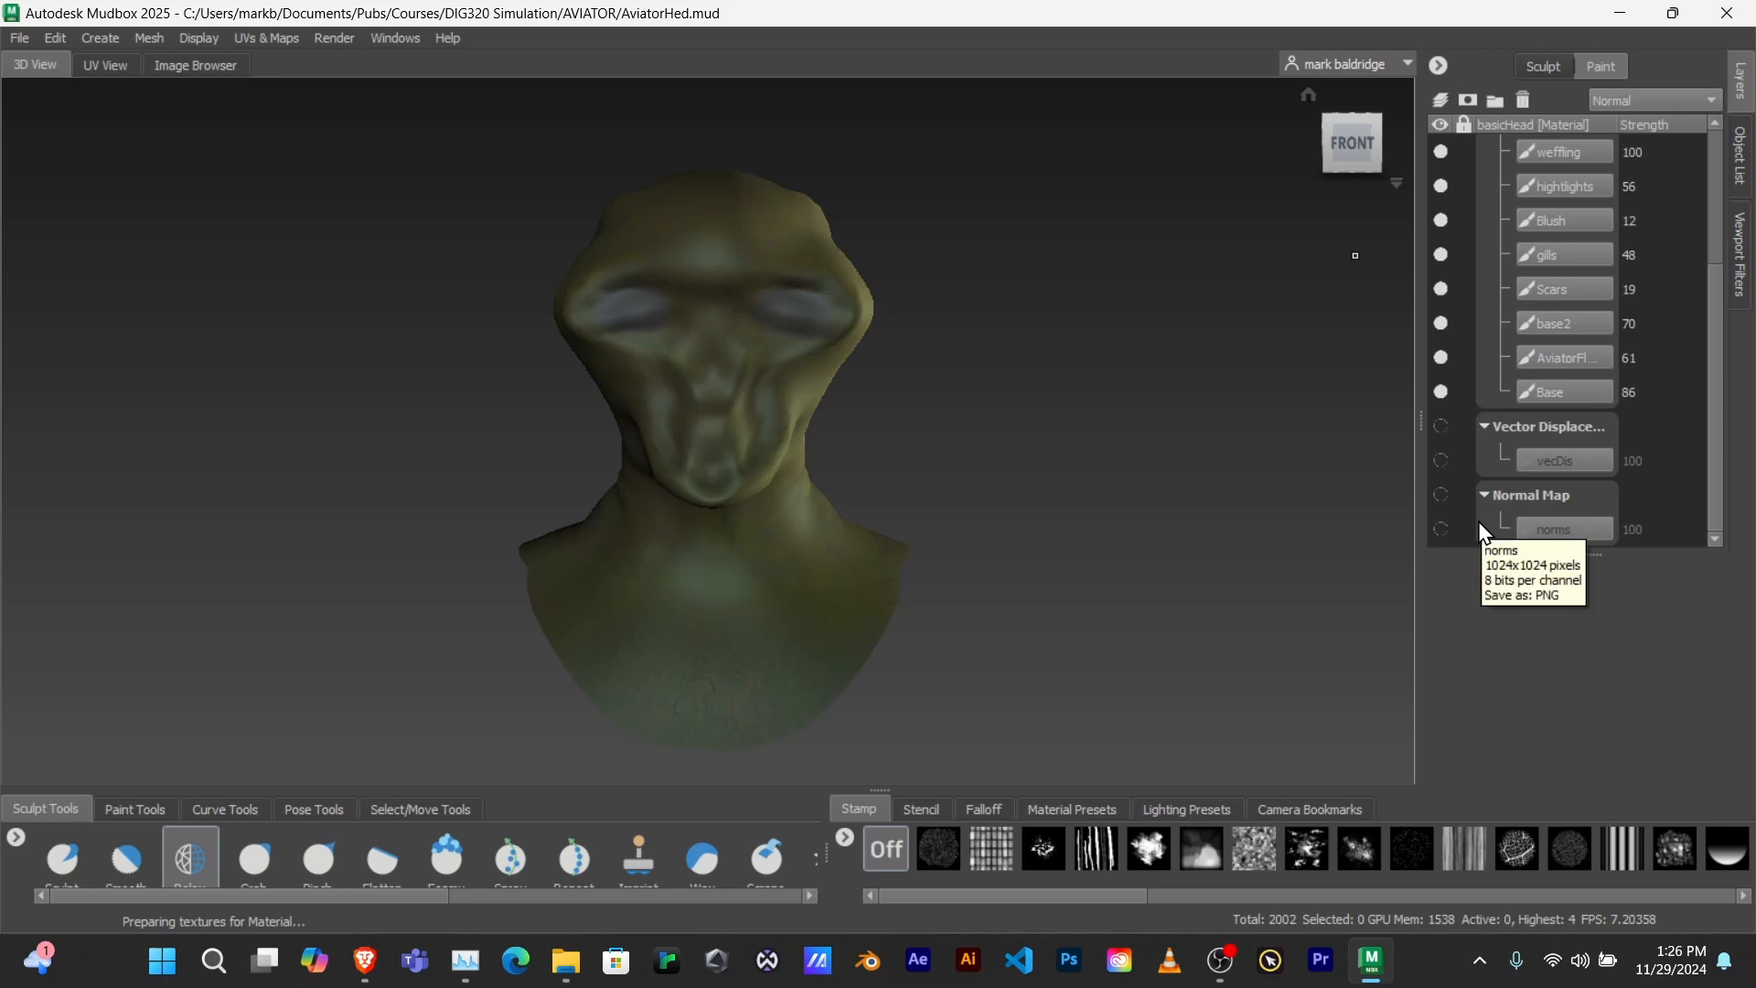
- Look over the Diffuse, Vector Displacement and Normal Map layers, and run the export of all paint layers
scroll(1483, 525, up, 3)
scroll(1484, 512, down, 3)
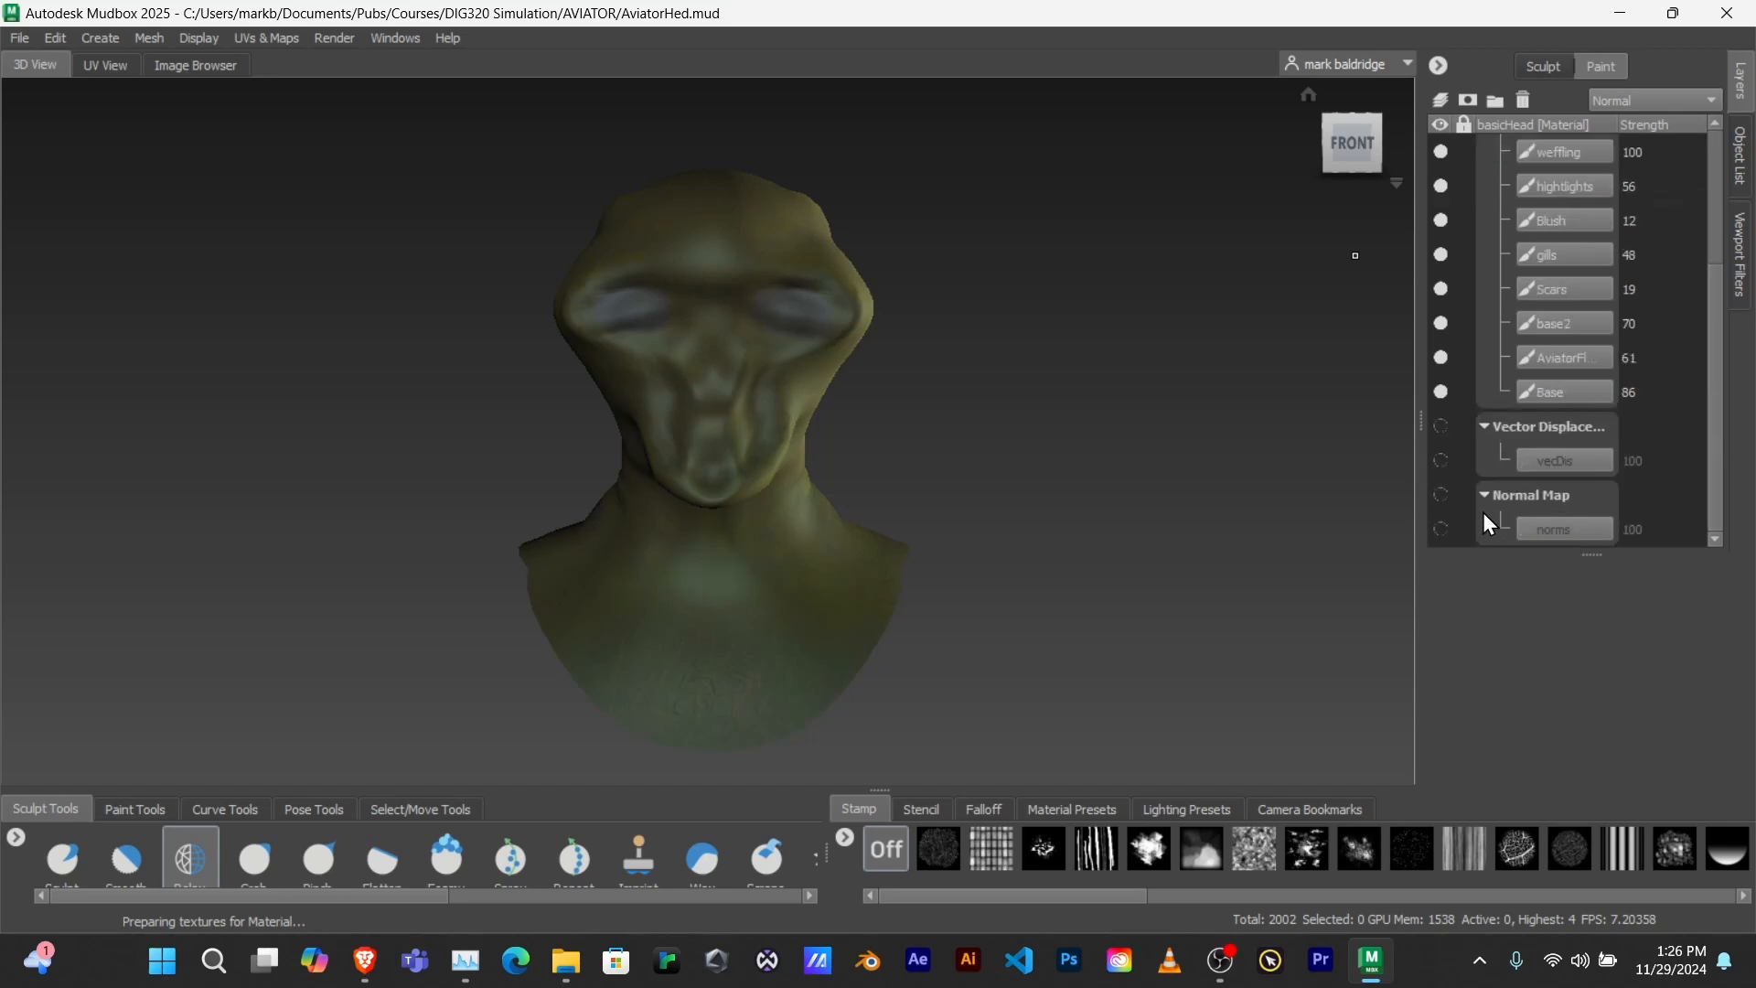
scroll(1523, 445, up, 3)
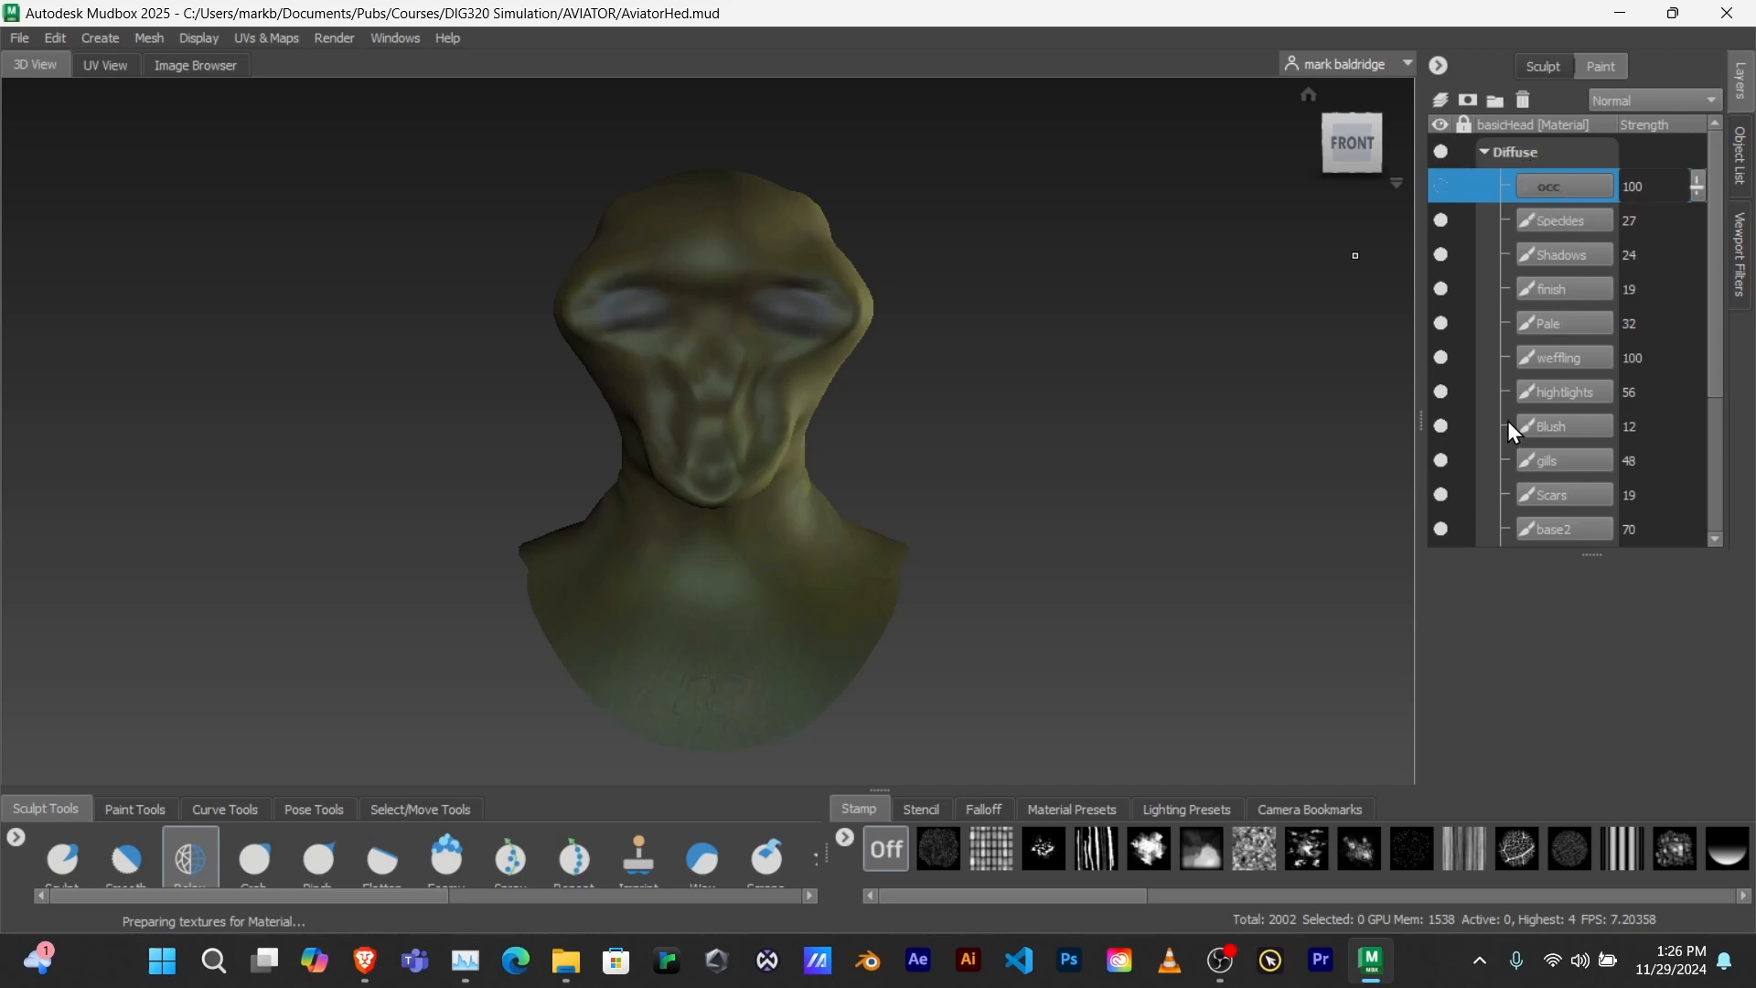
scroll(1507, 361, down, 3)
scroll(1505, 365, up, 3)
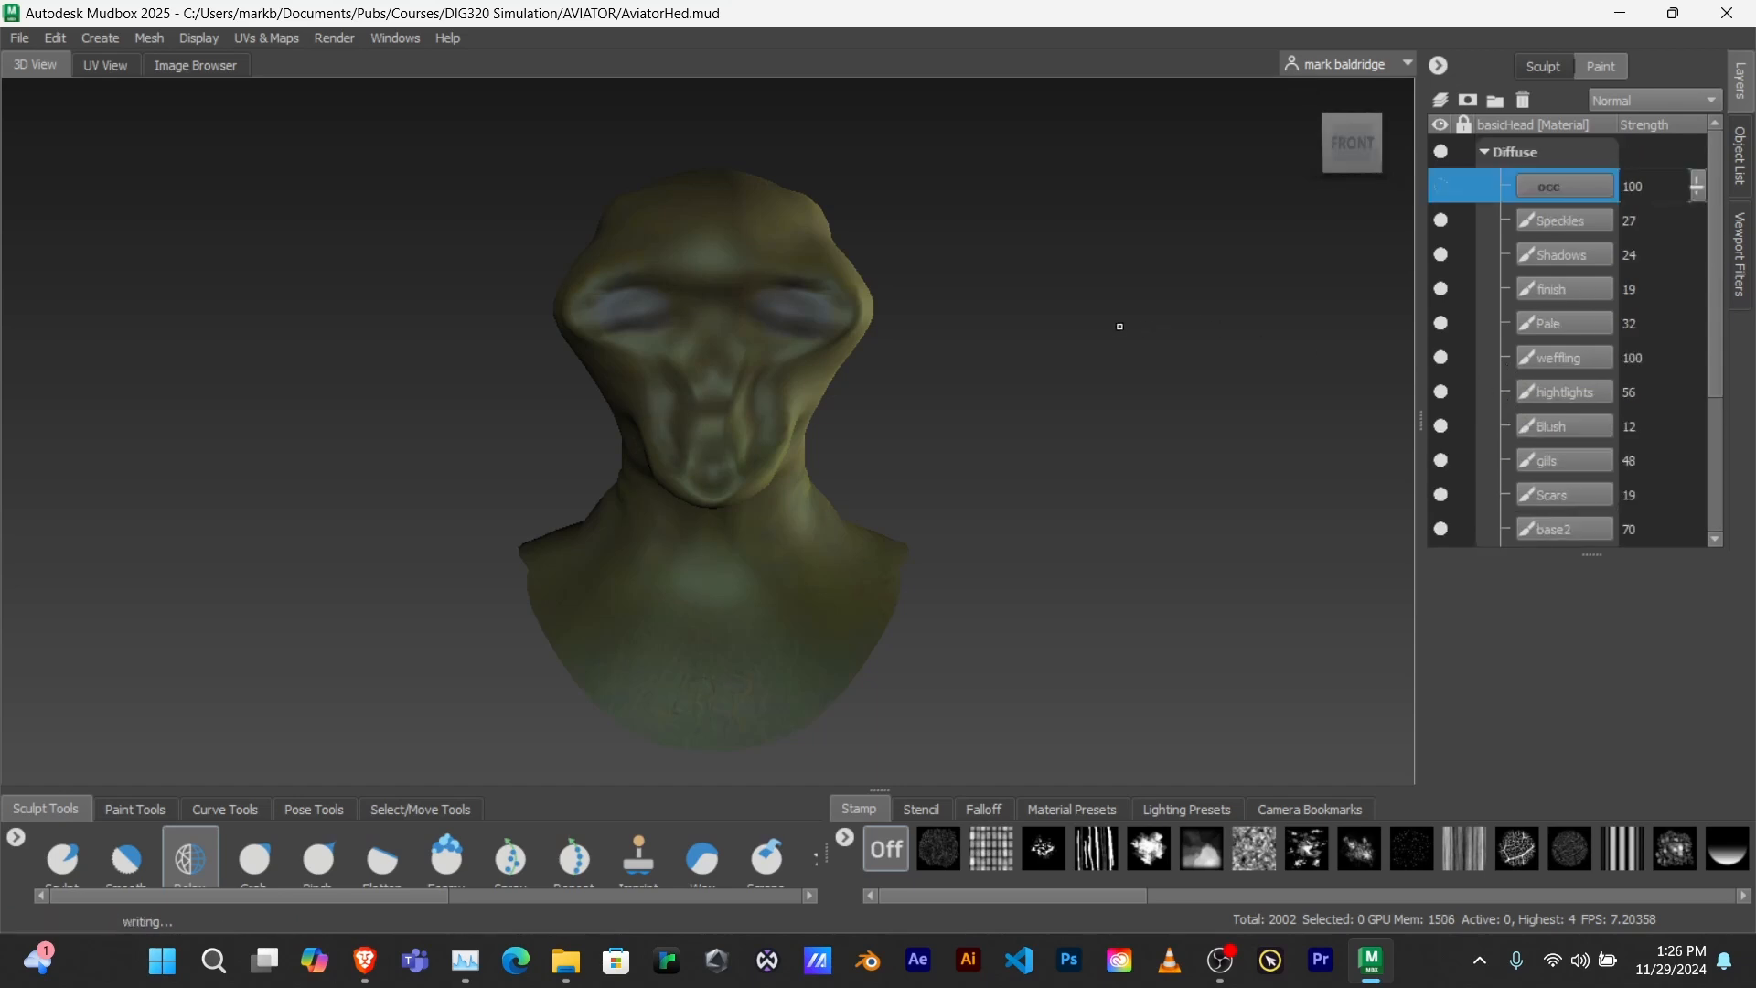
click(20, 37)
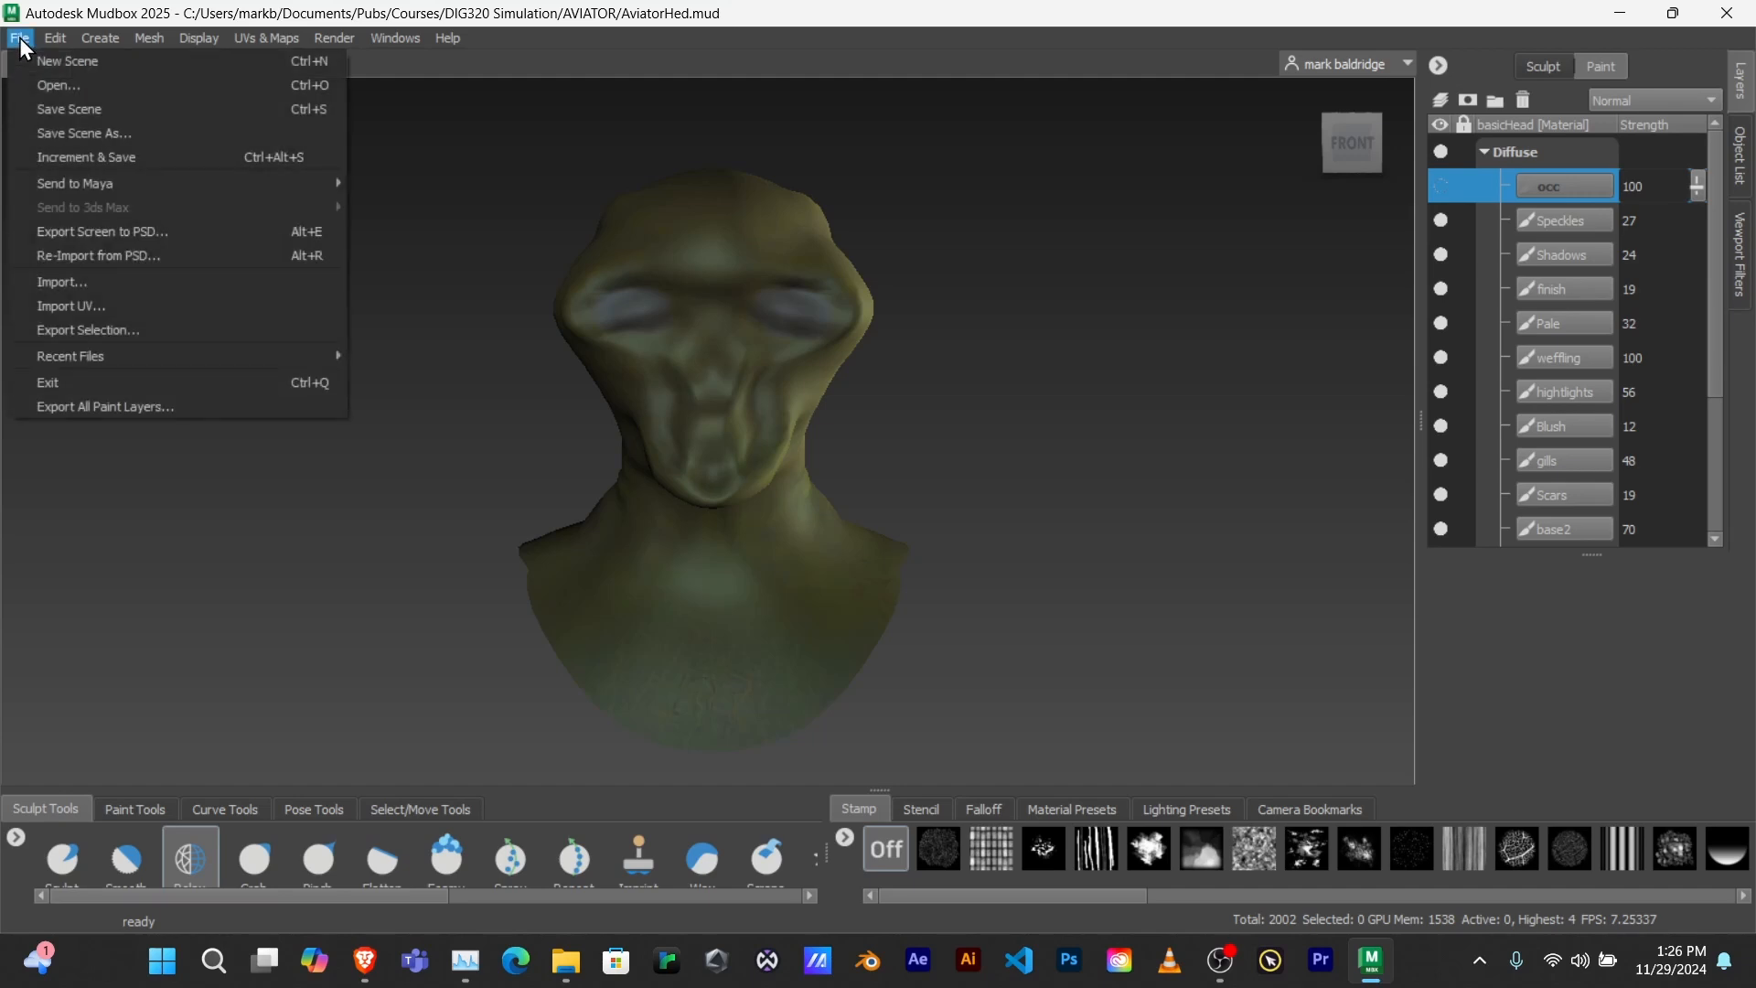
click(95, 408)
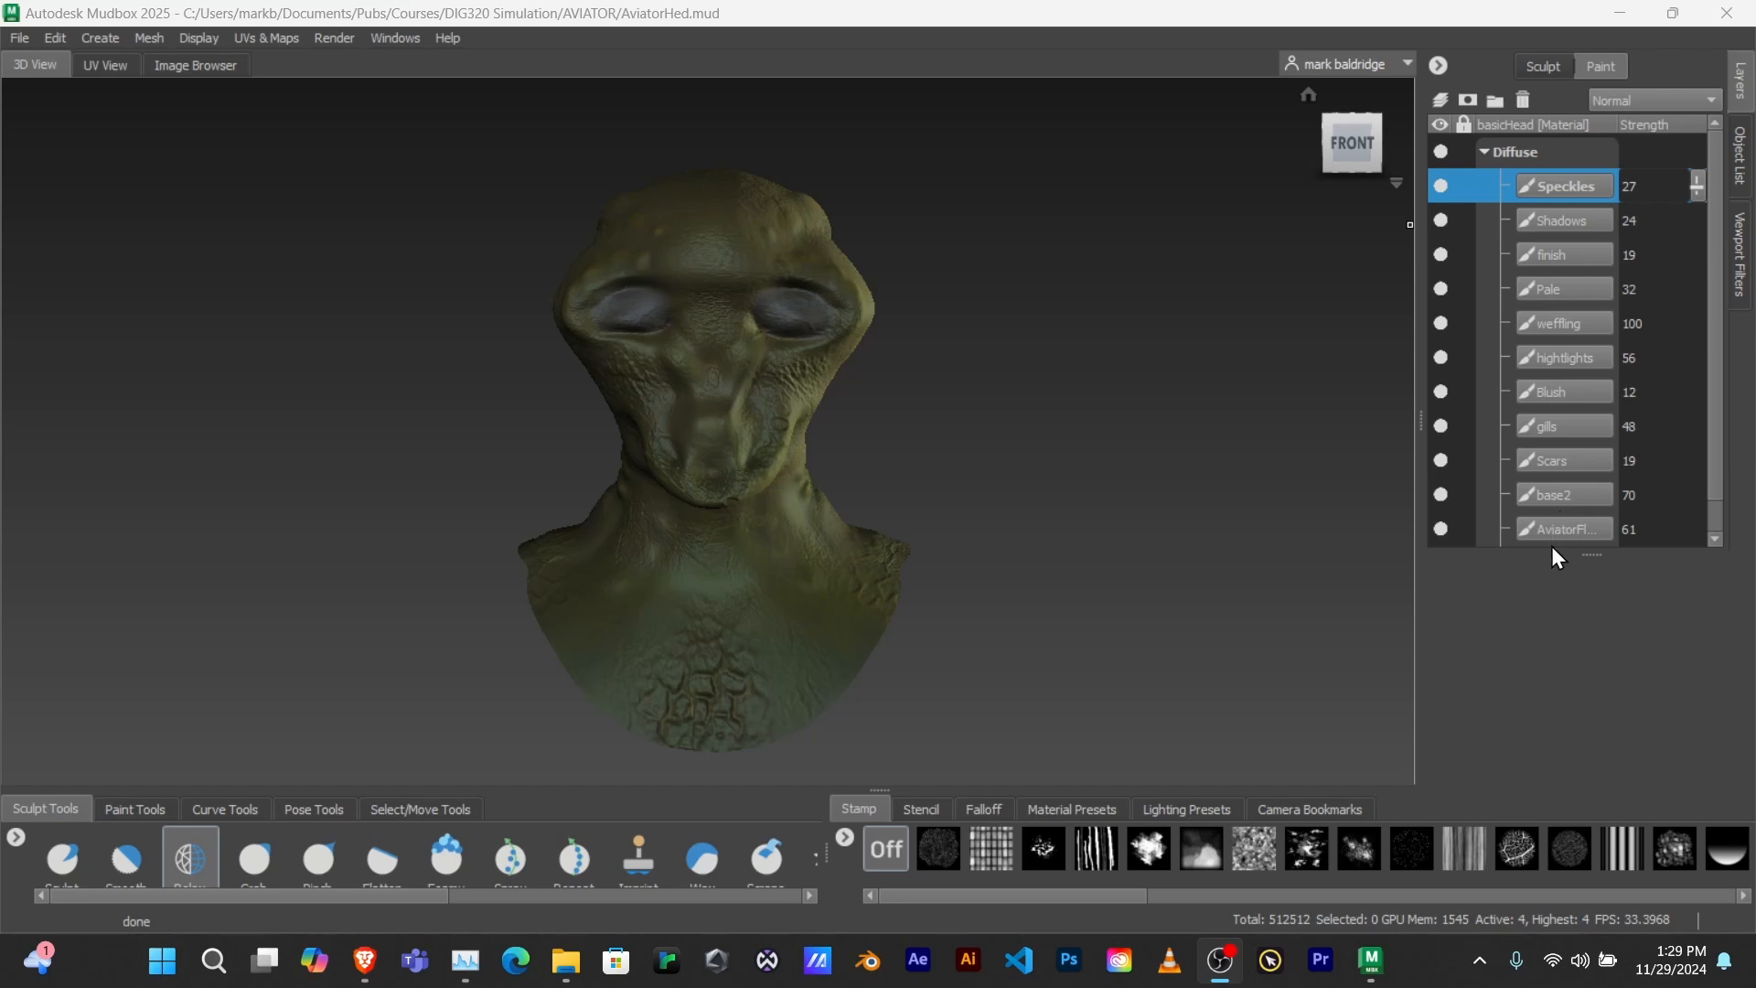
- Run the export of all paint layers with the head at its highest subdivision level
click(20, 37)
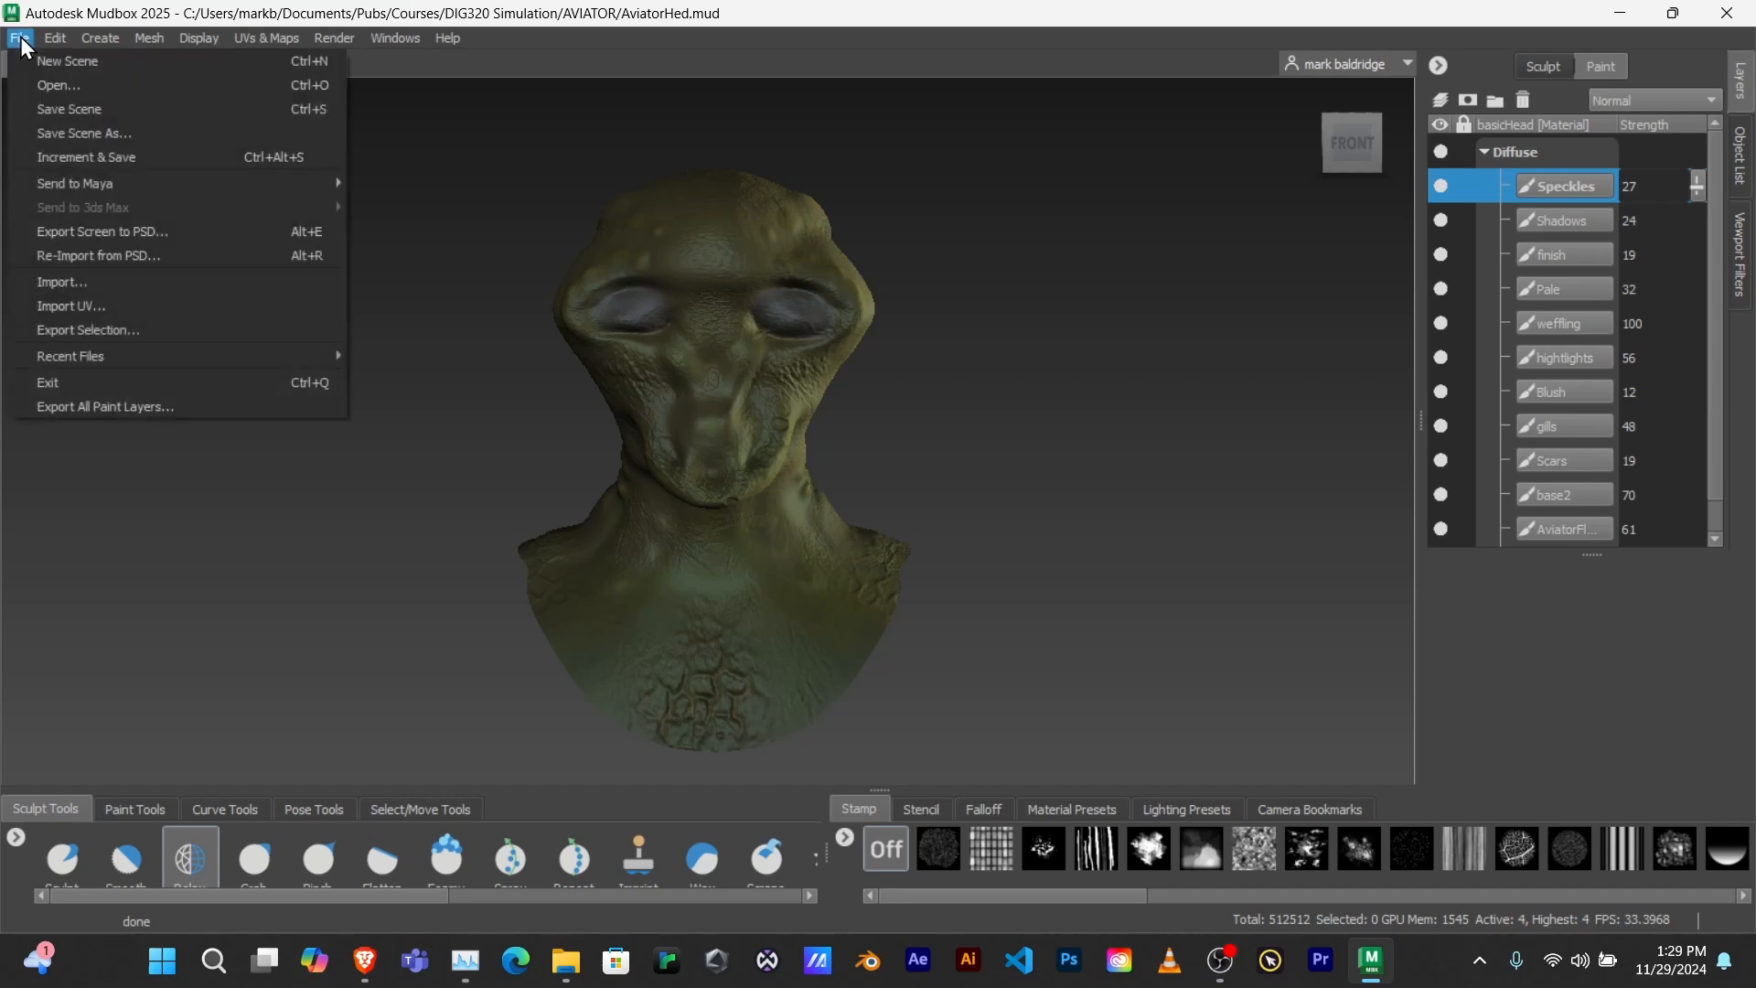
click(95, 405)
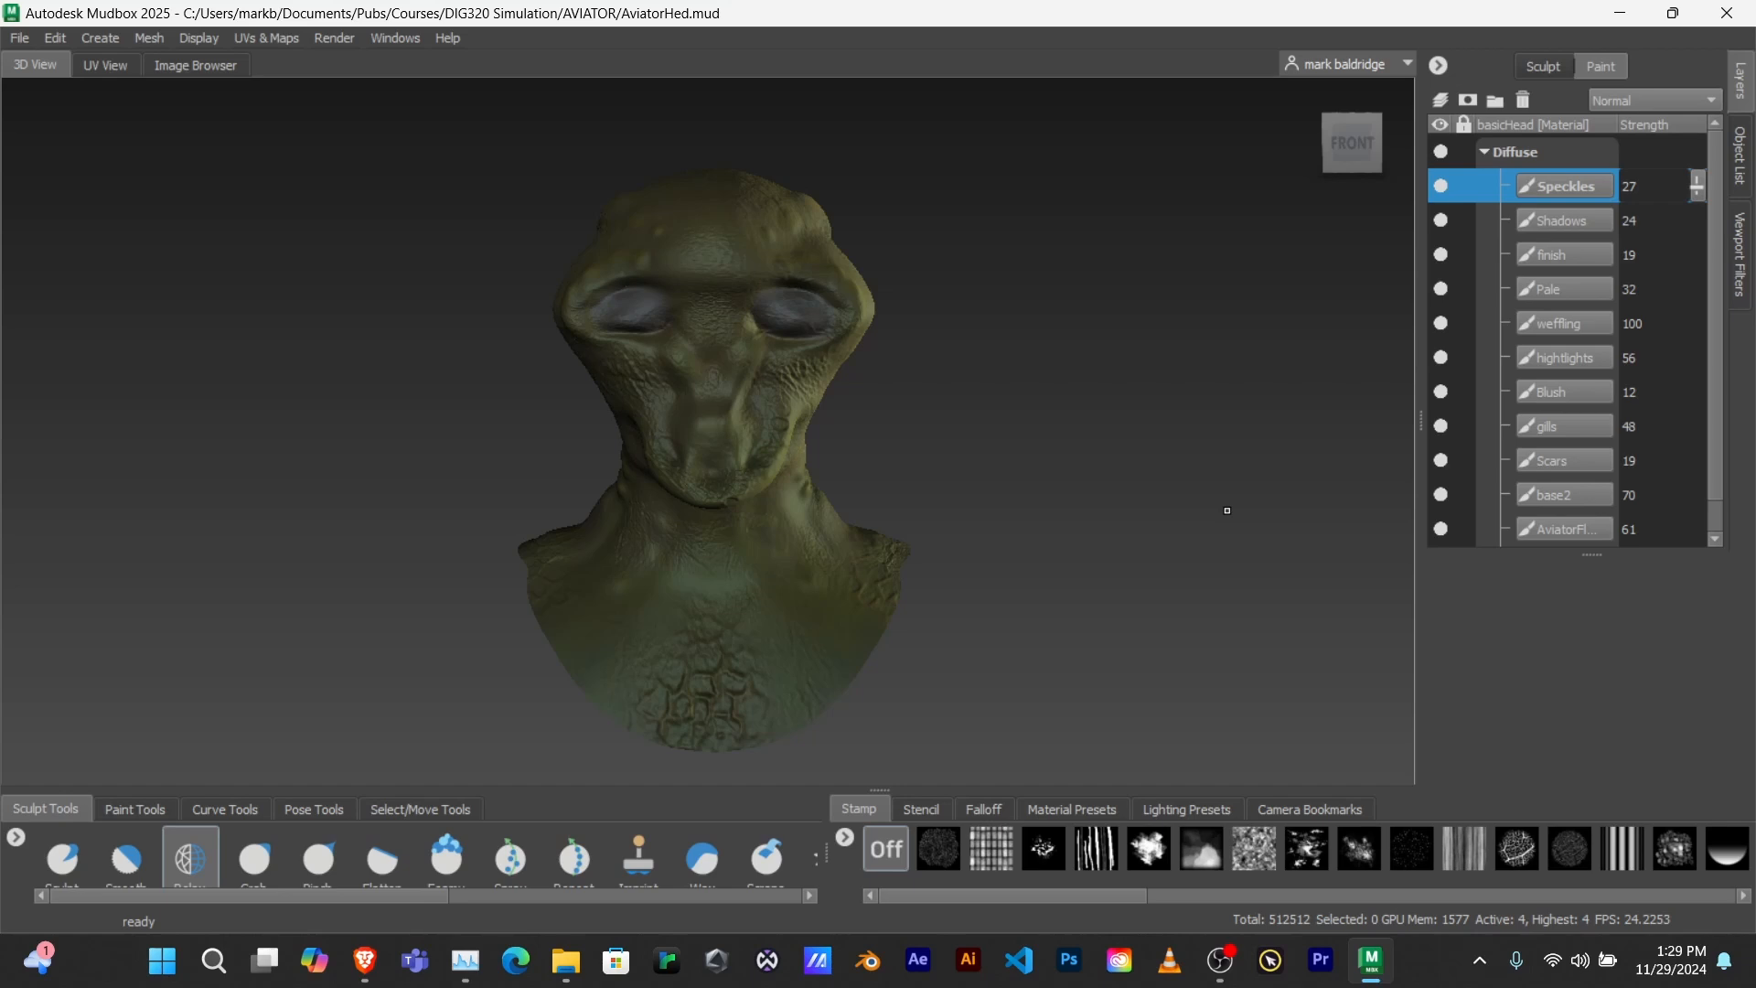
- Step the head down through its subdivision levels to the lowest and back up to the highest
key(Page_Down)
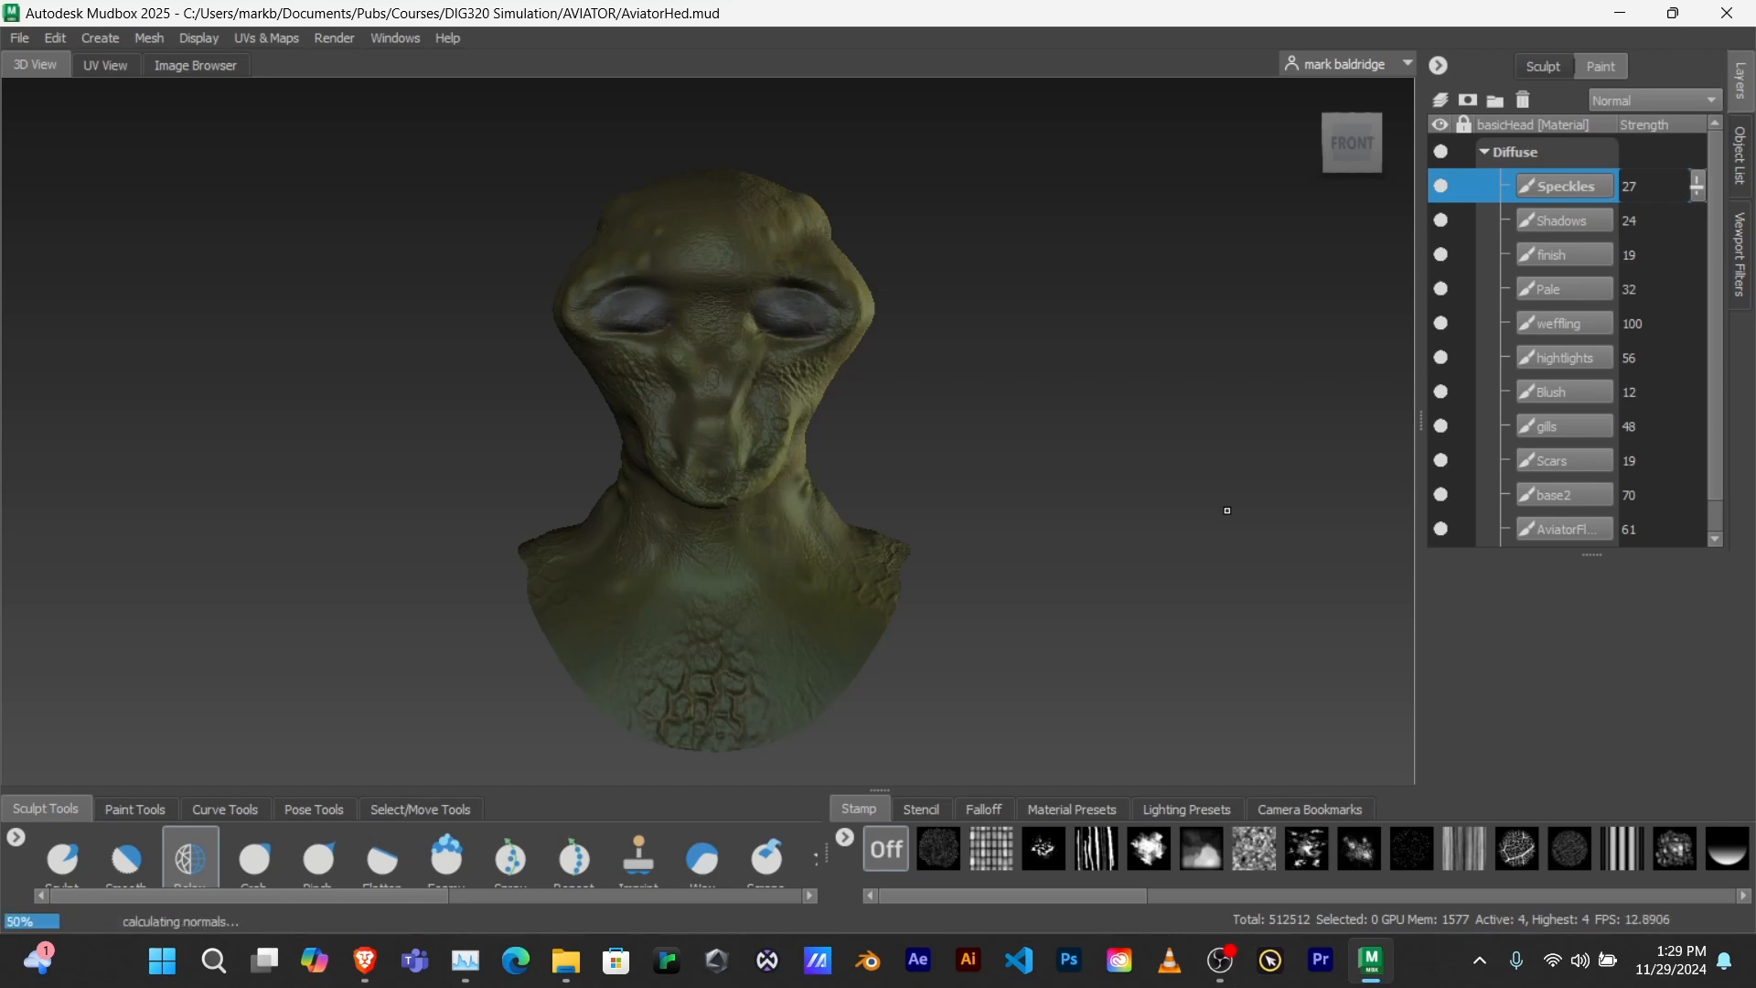
key(Page_Down)
key(Page_Down)
key(Page_Down)
key(Page_Up)
key(Page_Up)
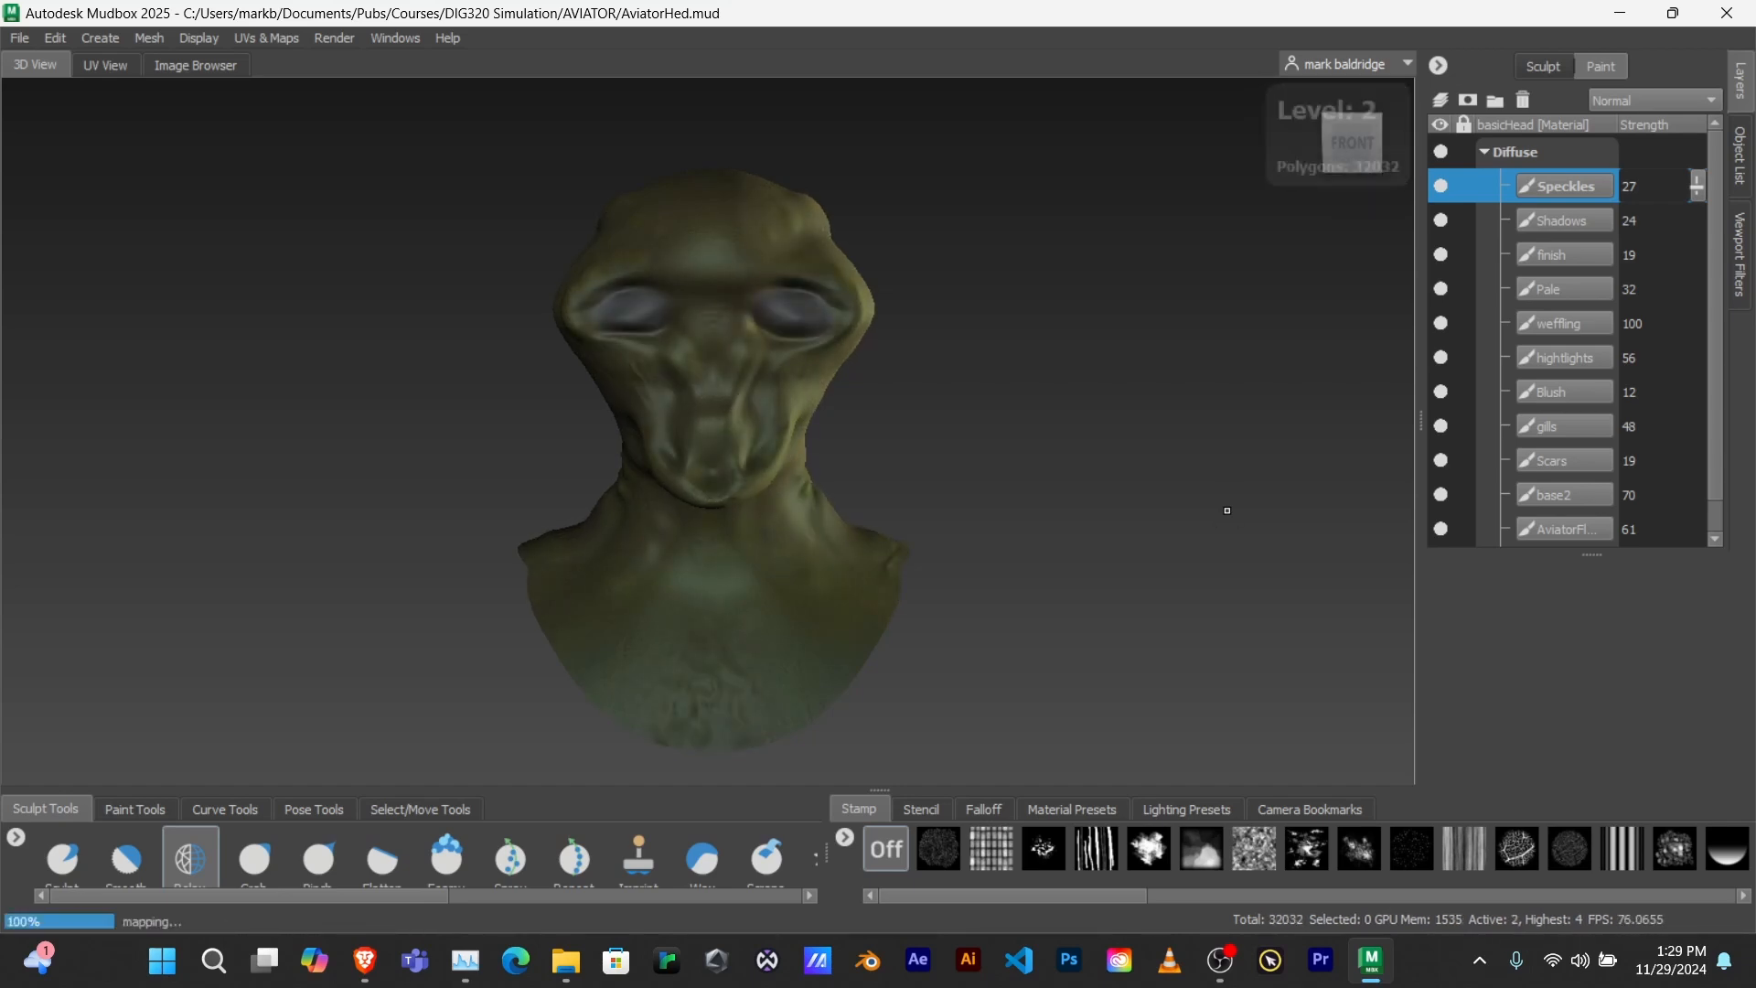
key(Page_Up)
key(Page_Up)
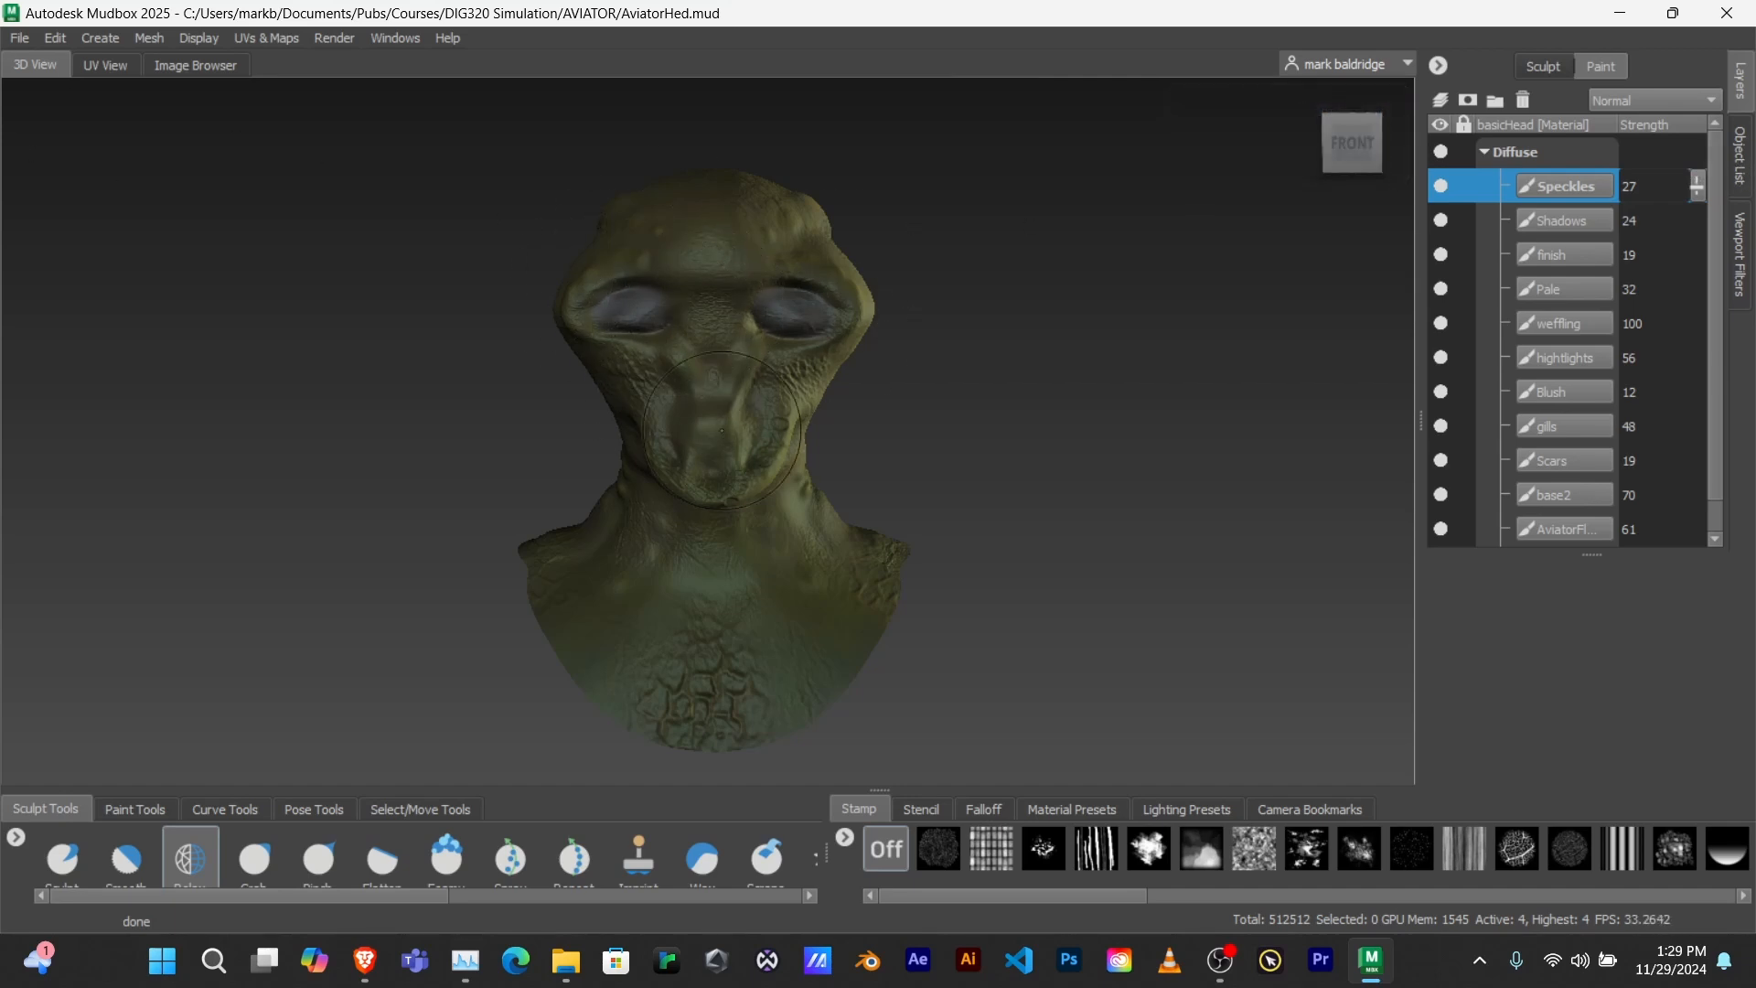
- Select the basicHead mesh in the scene's object list and run the export of all paint layers
click(1743, 157)
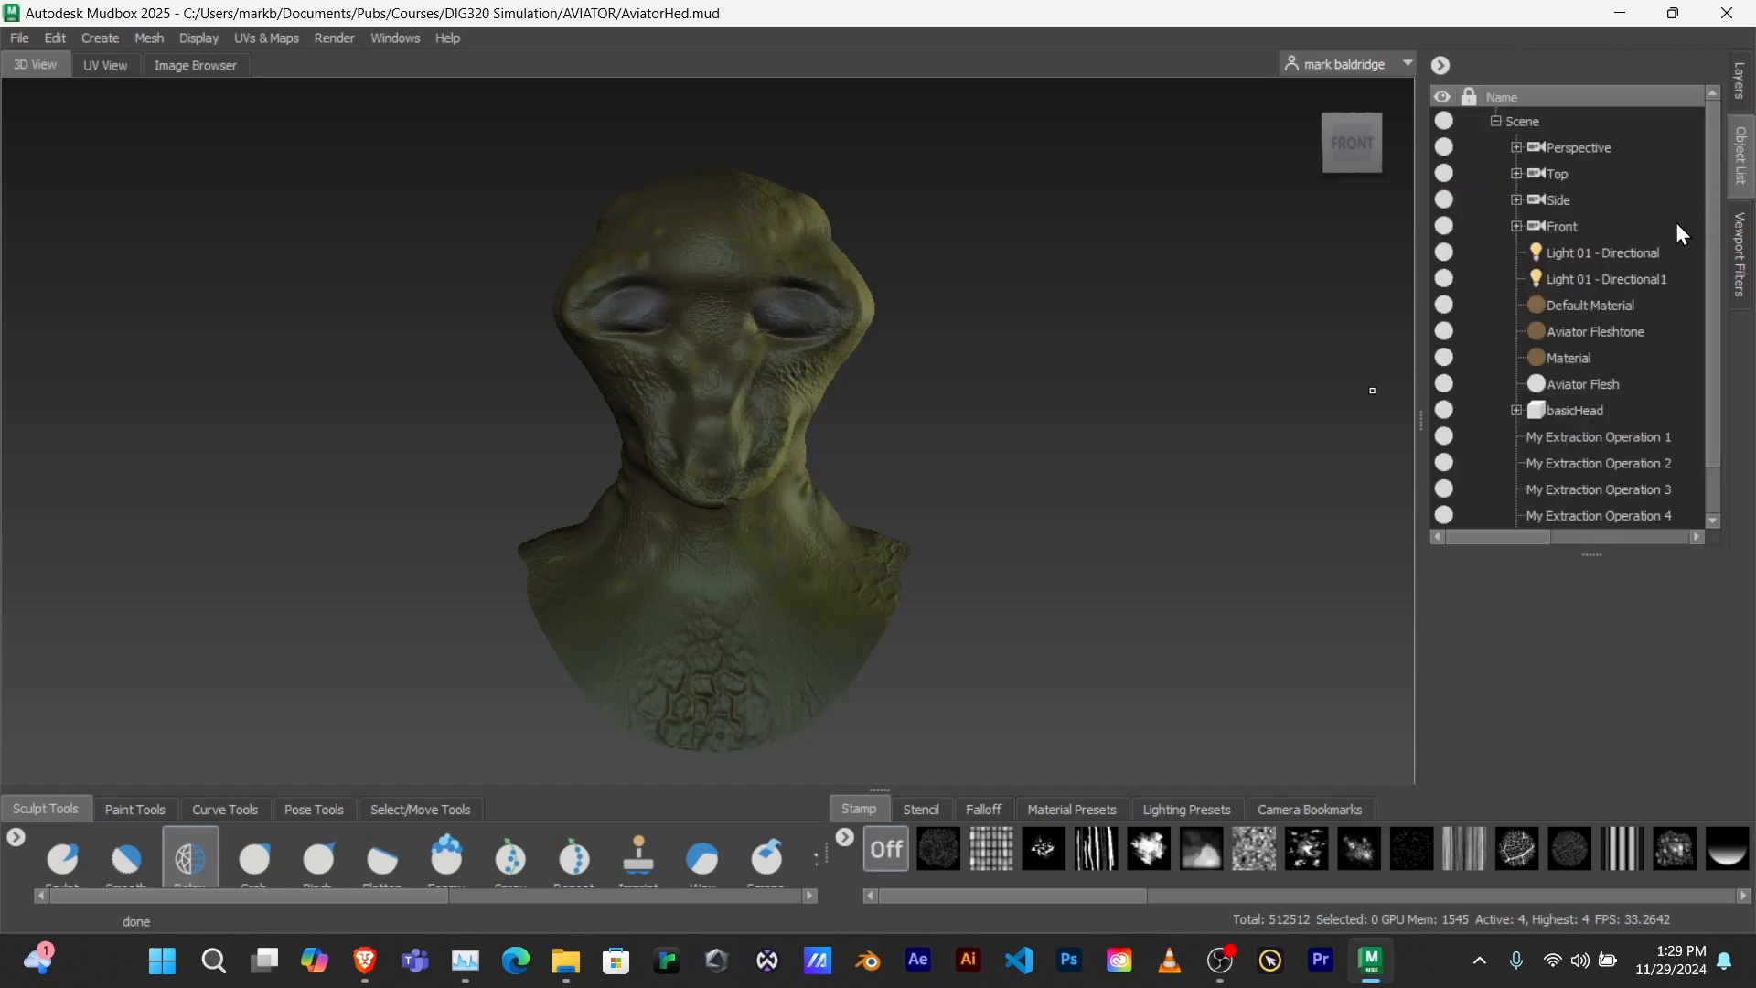
click(1575, 413)
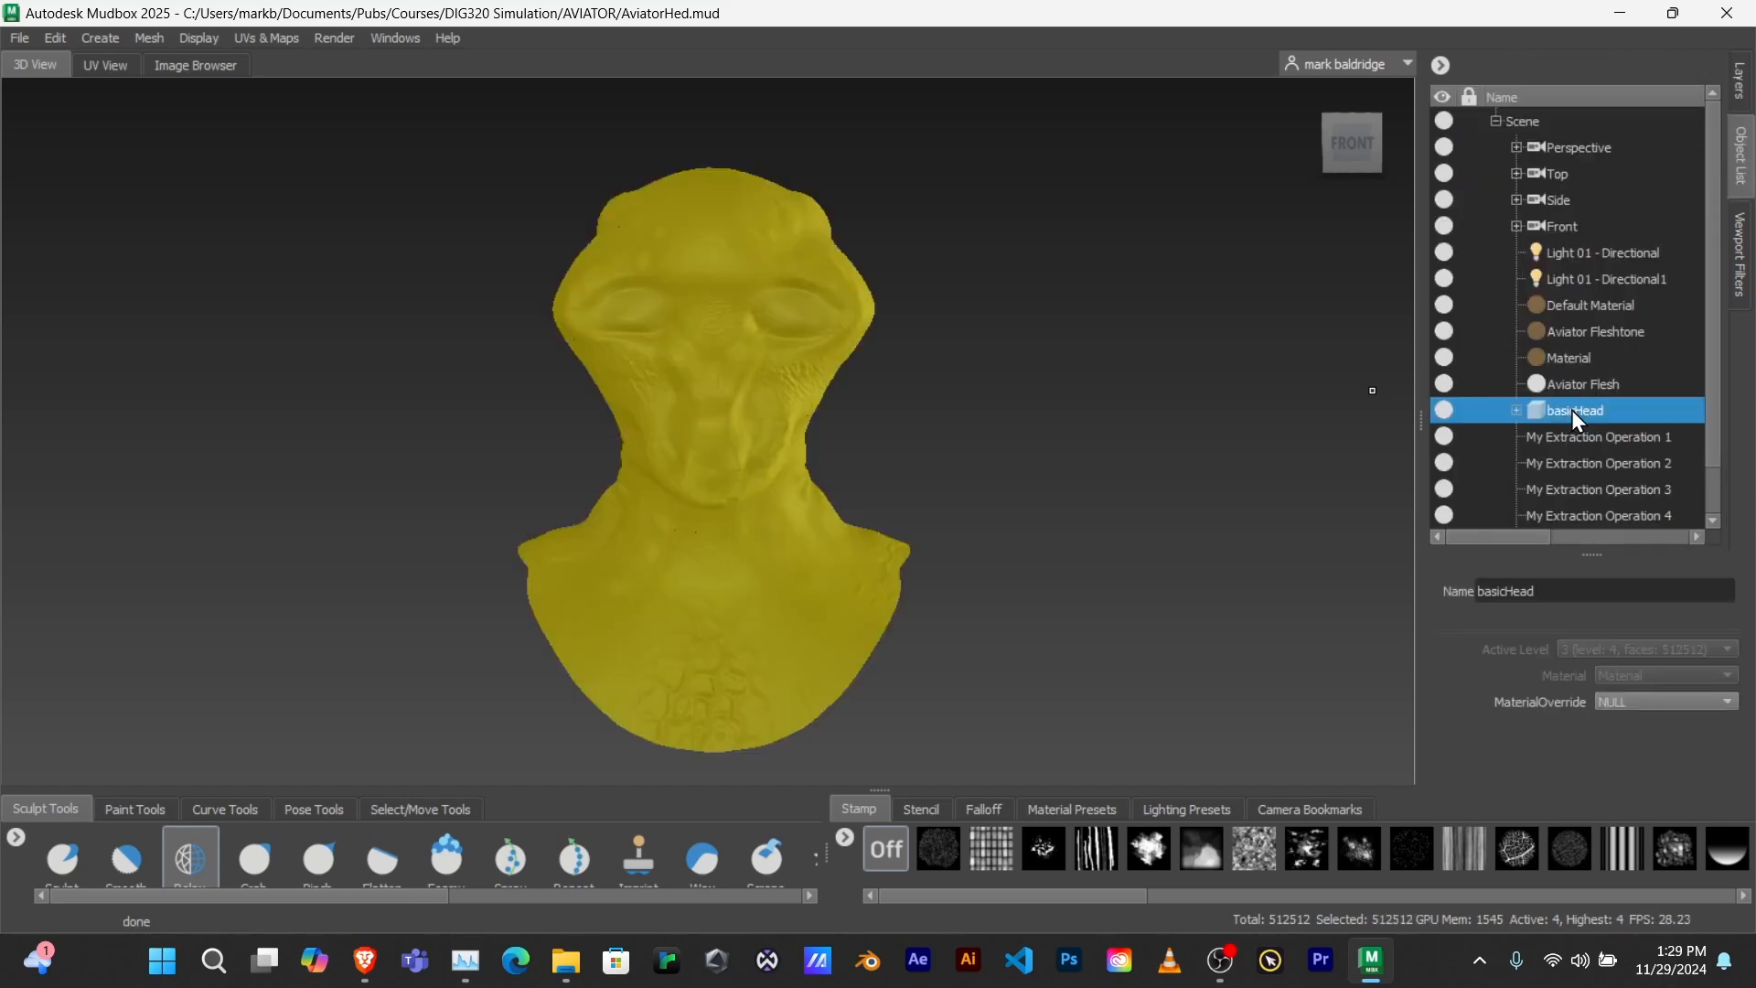
click(19, 39)
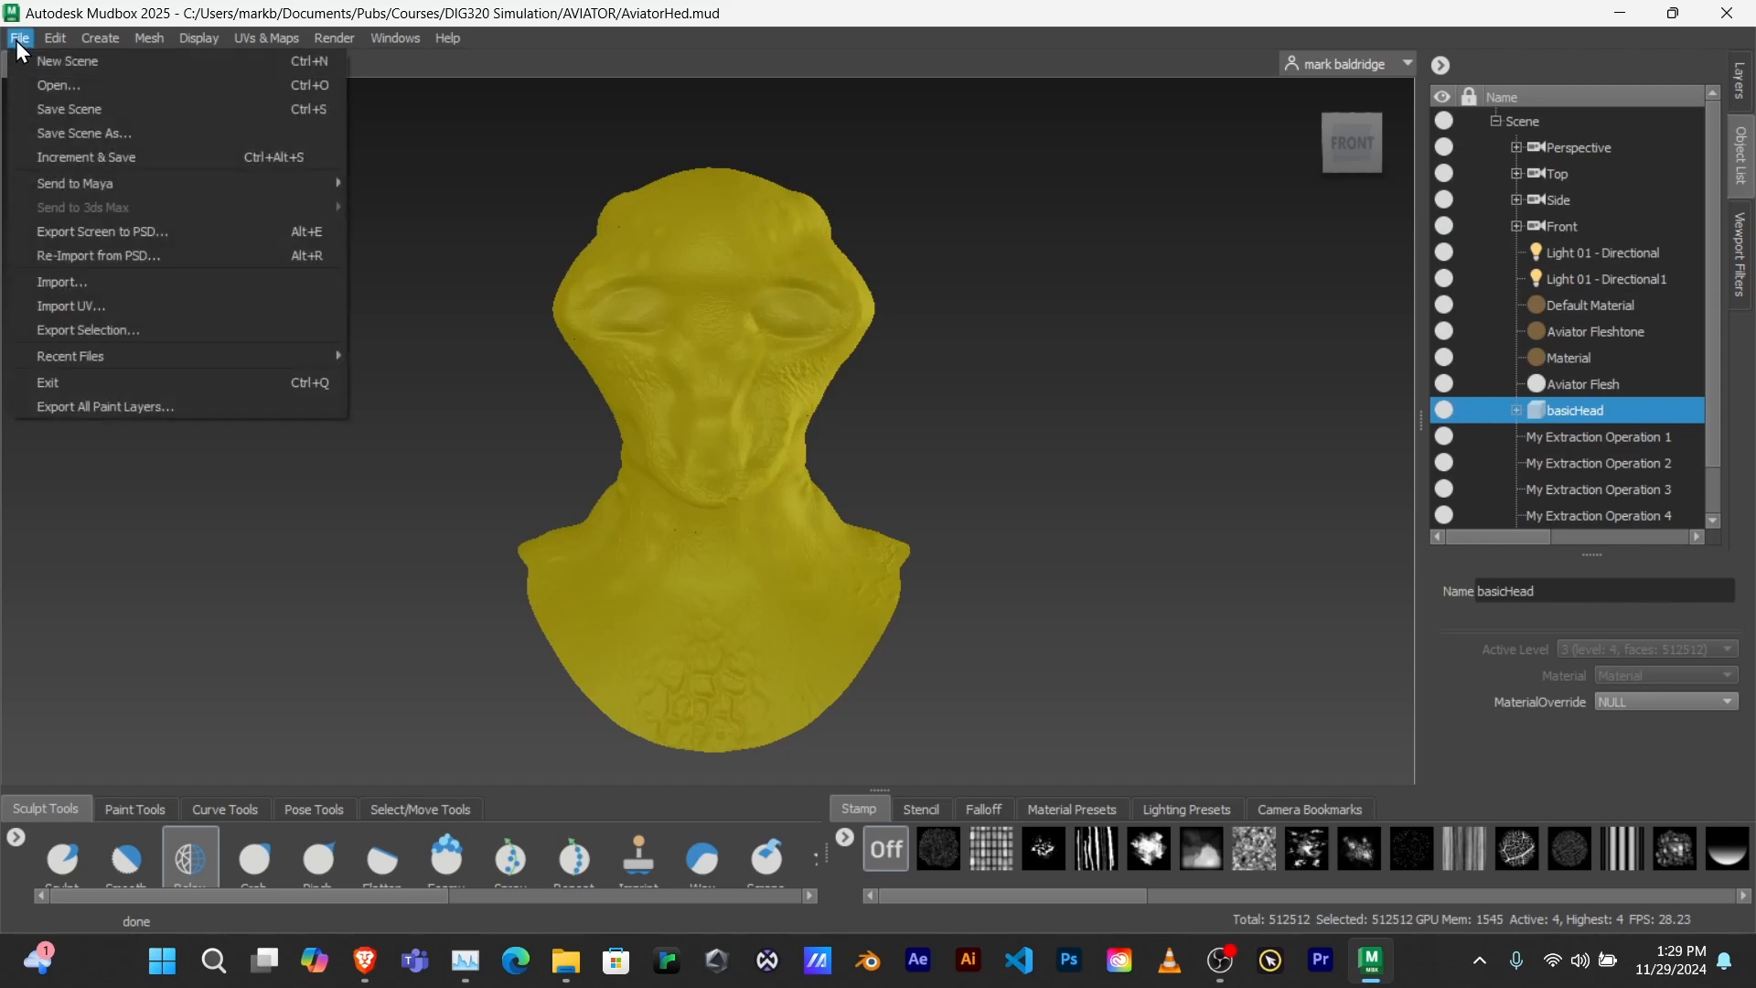
click(125, 409)
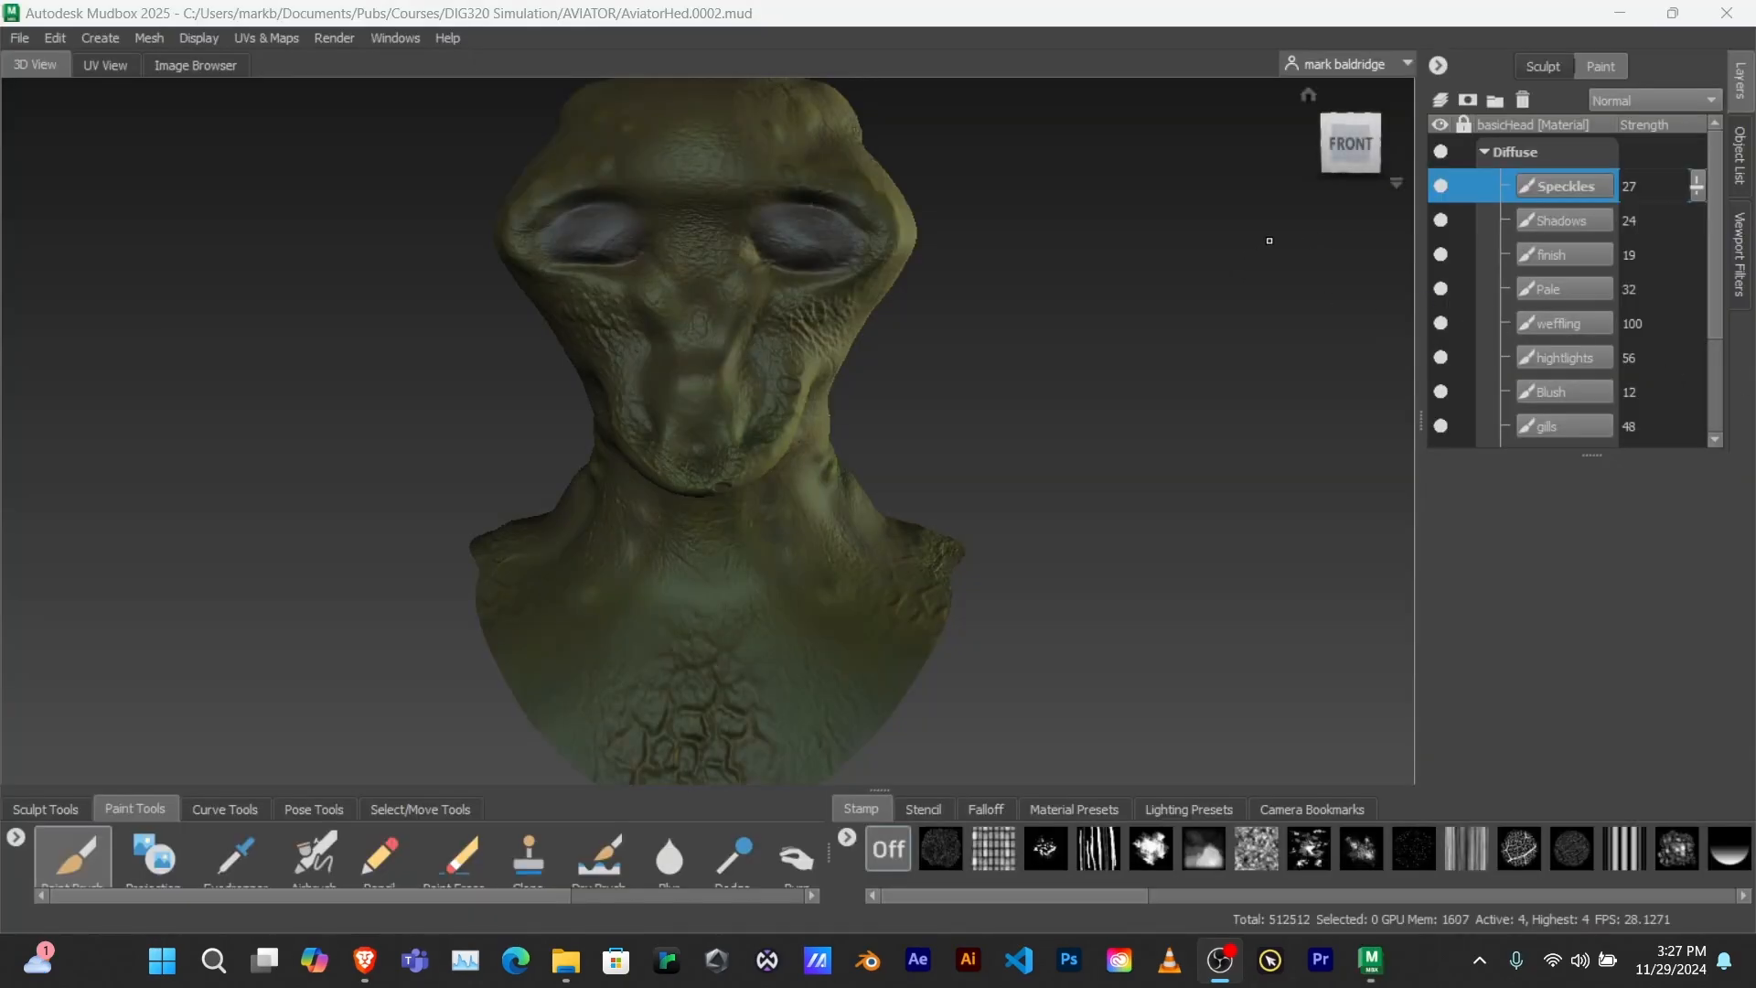
- In AviatorHed.0002.mud, look over the file export commands and the paint layer merge and export commands
scroll(1052, 251, up, 4)
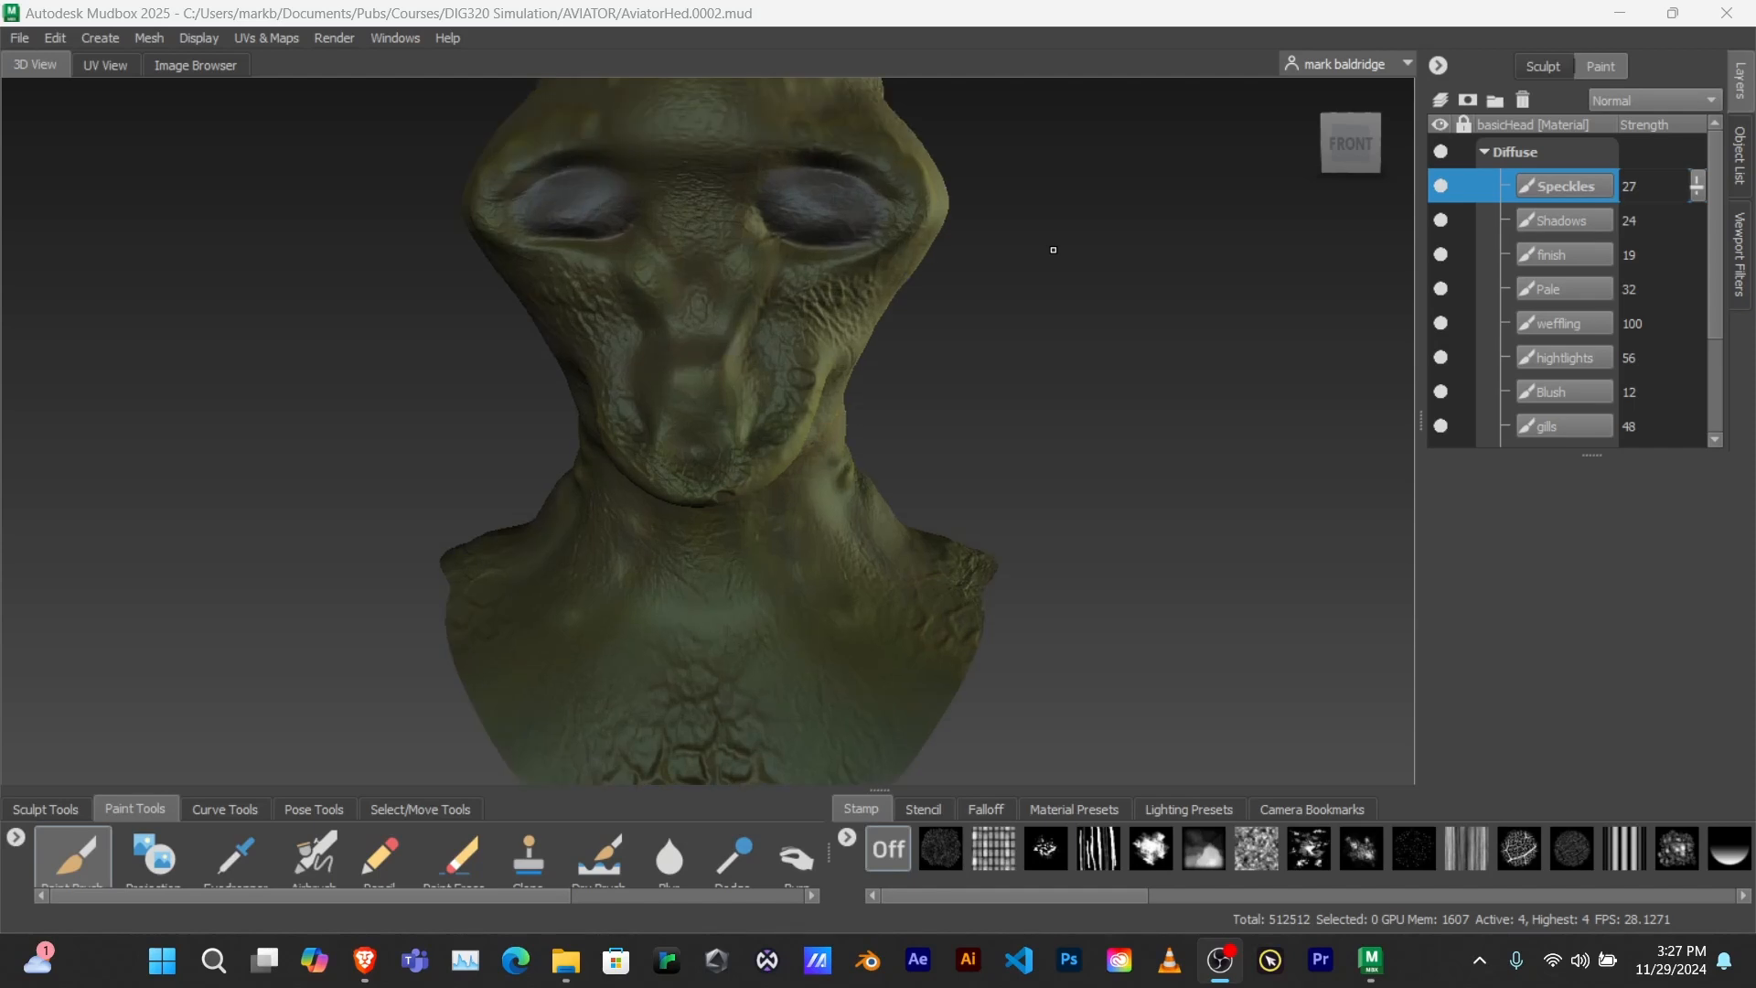
scroll(1051, 256, down, 6)
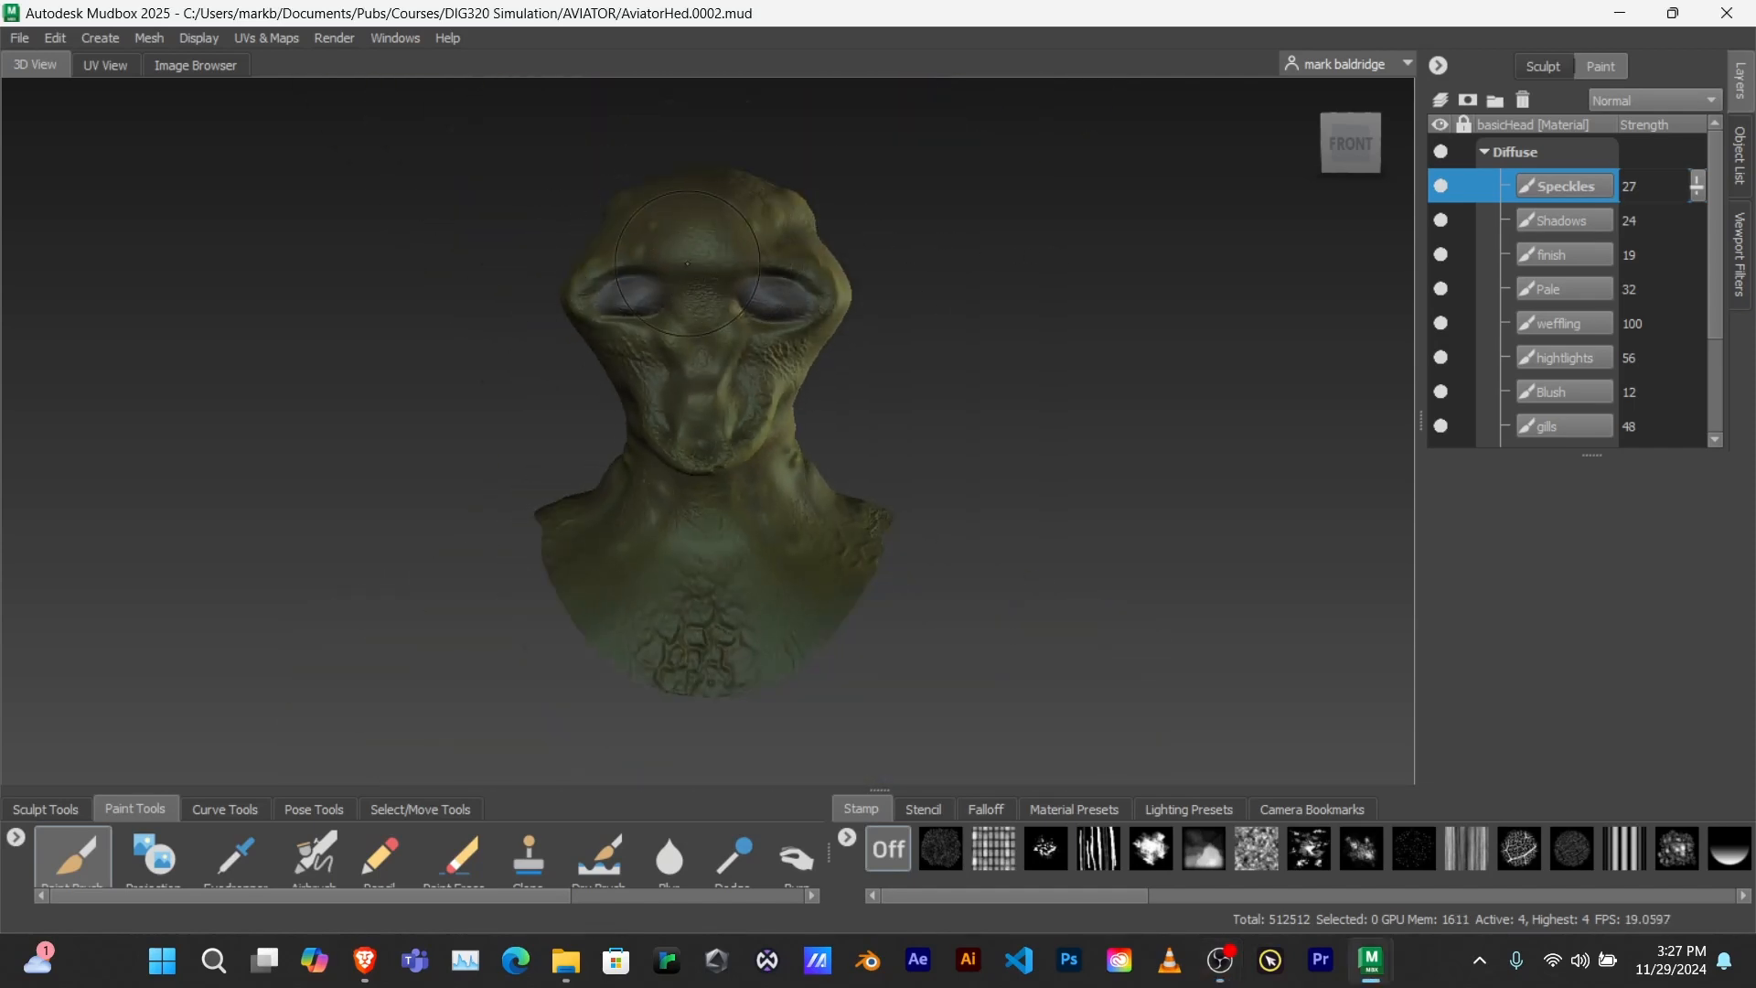
click(27, 38)
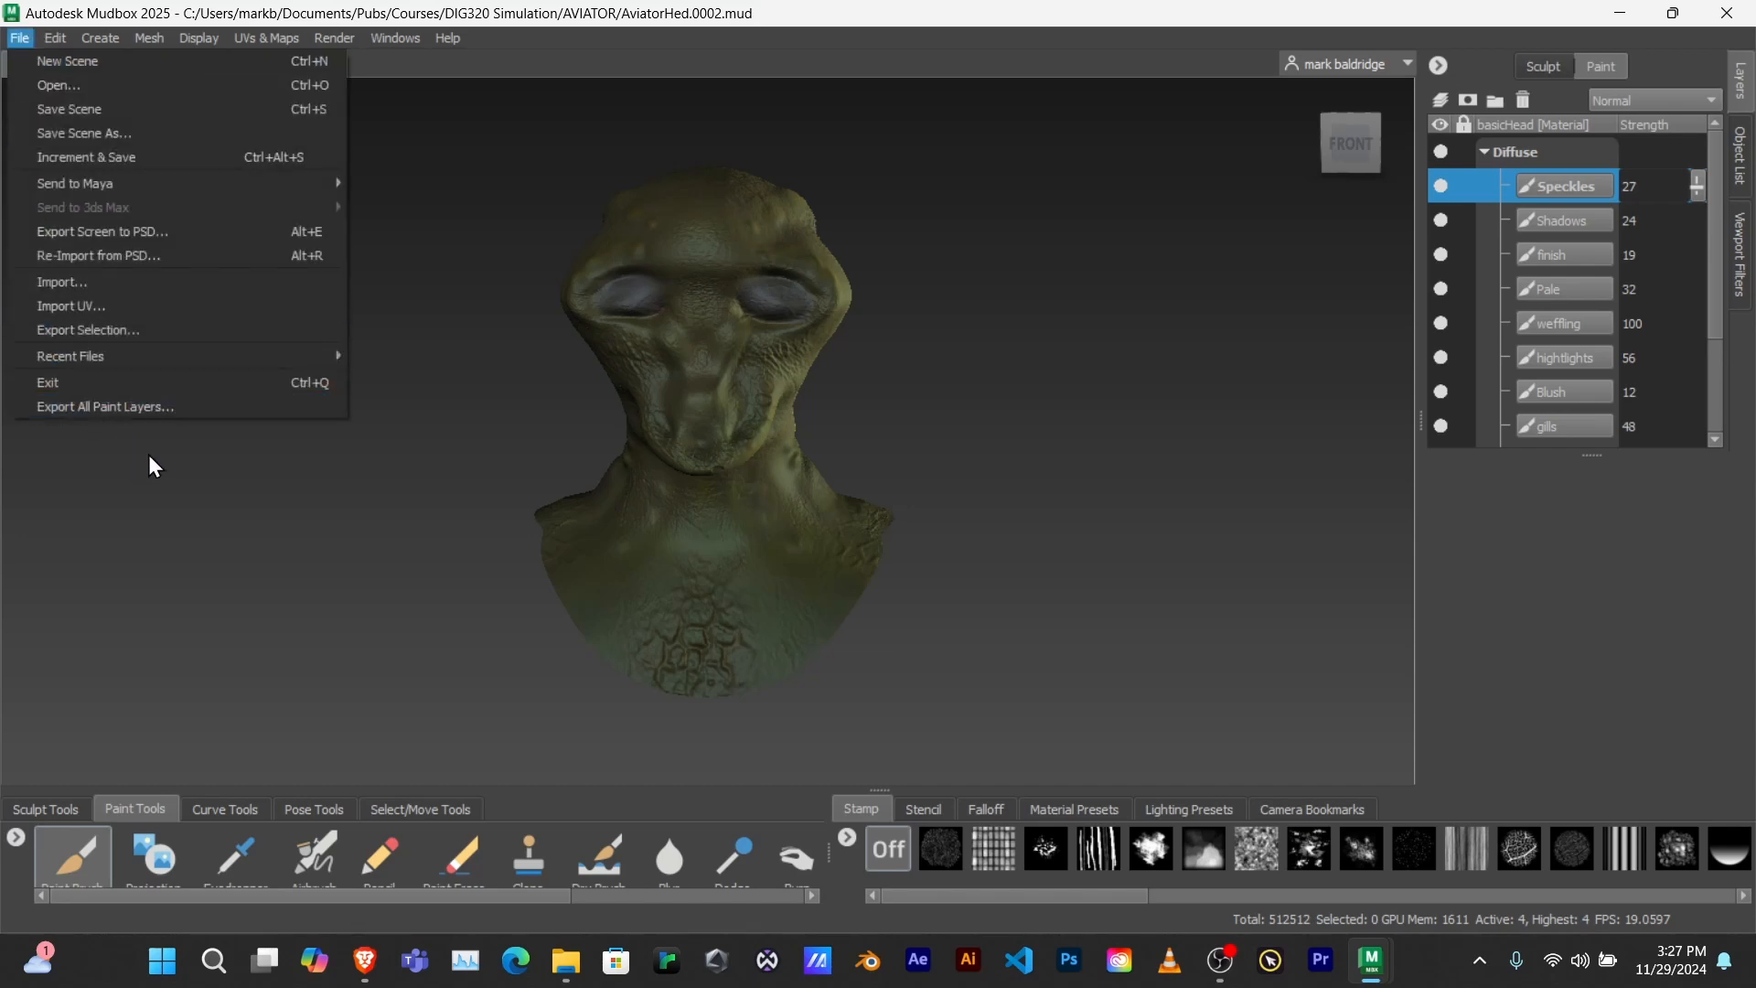
click(410, 503)
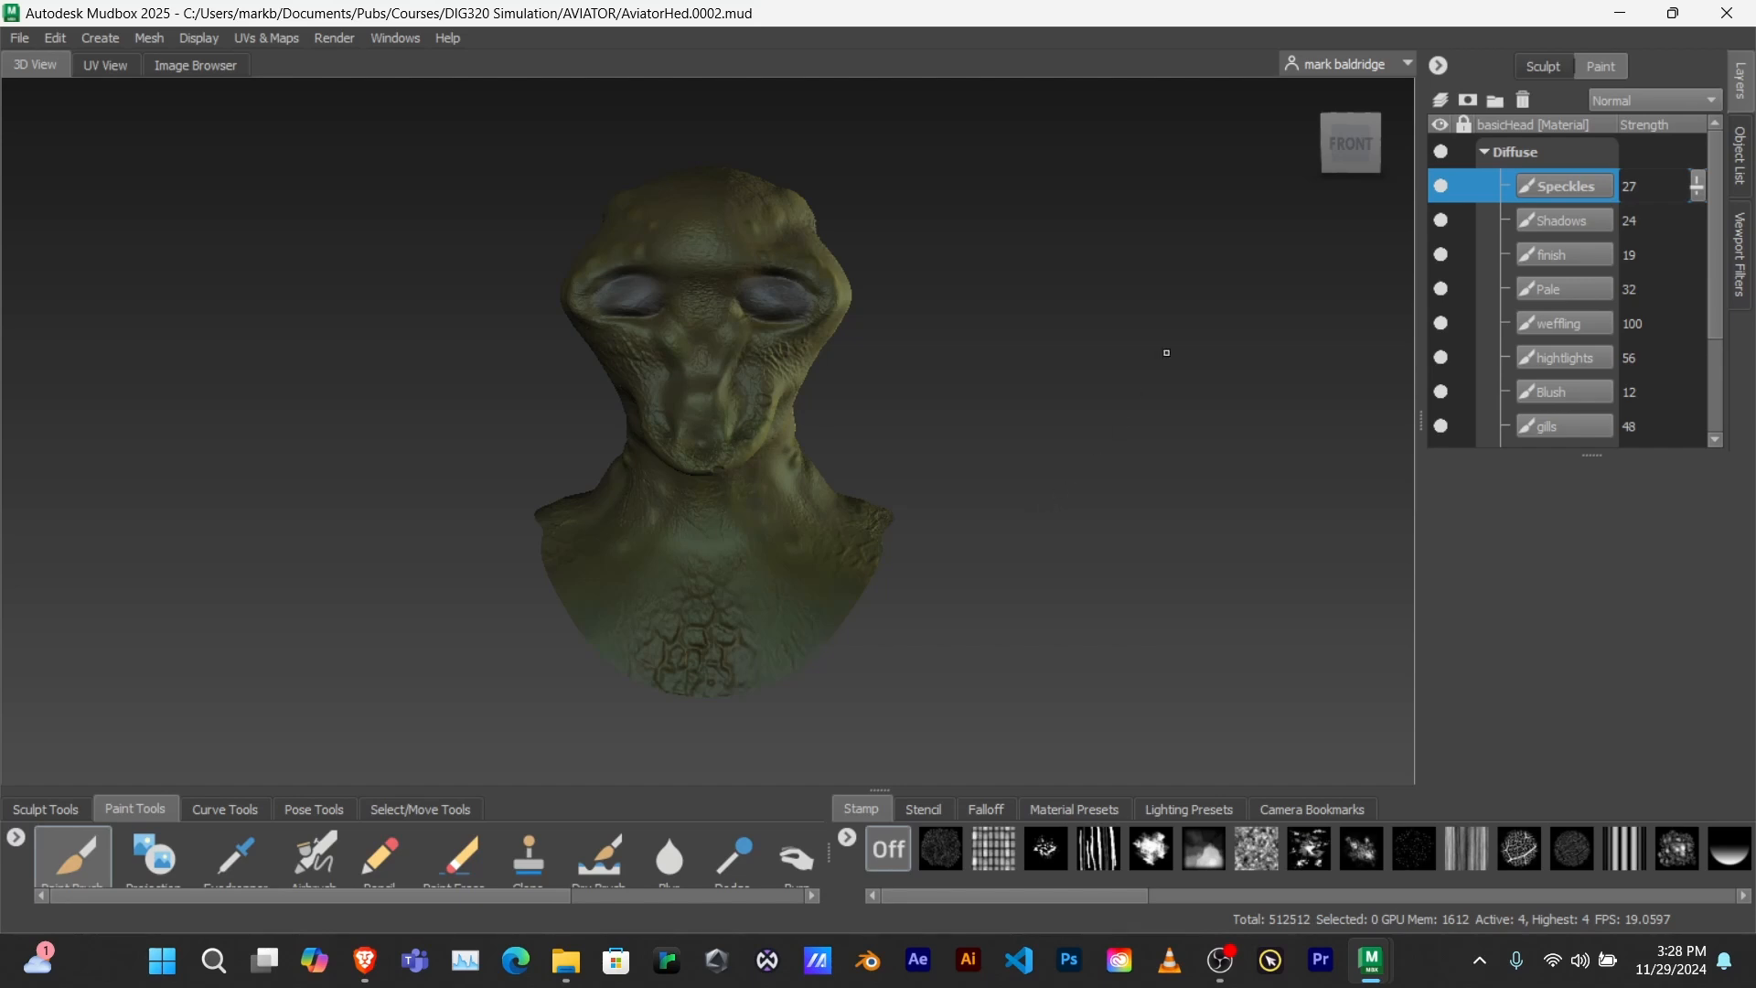
click(1440, 67)
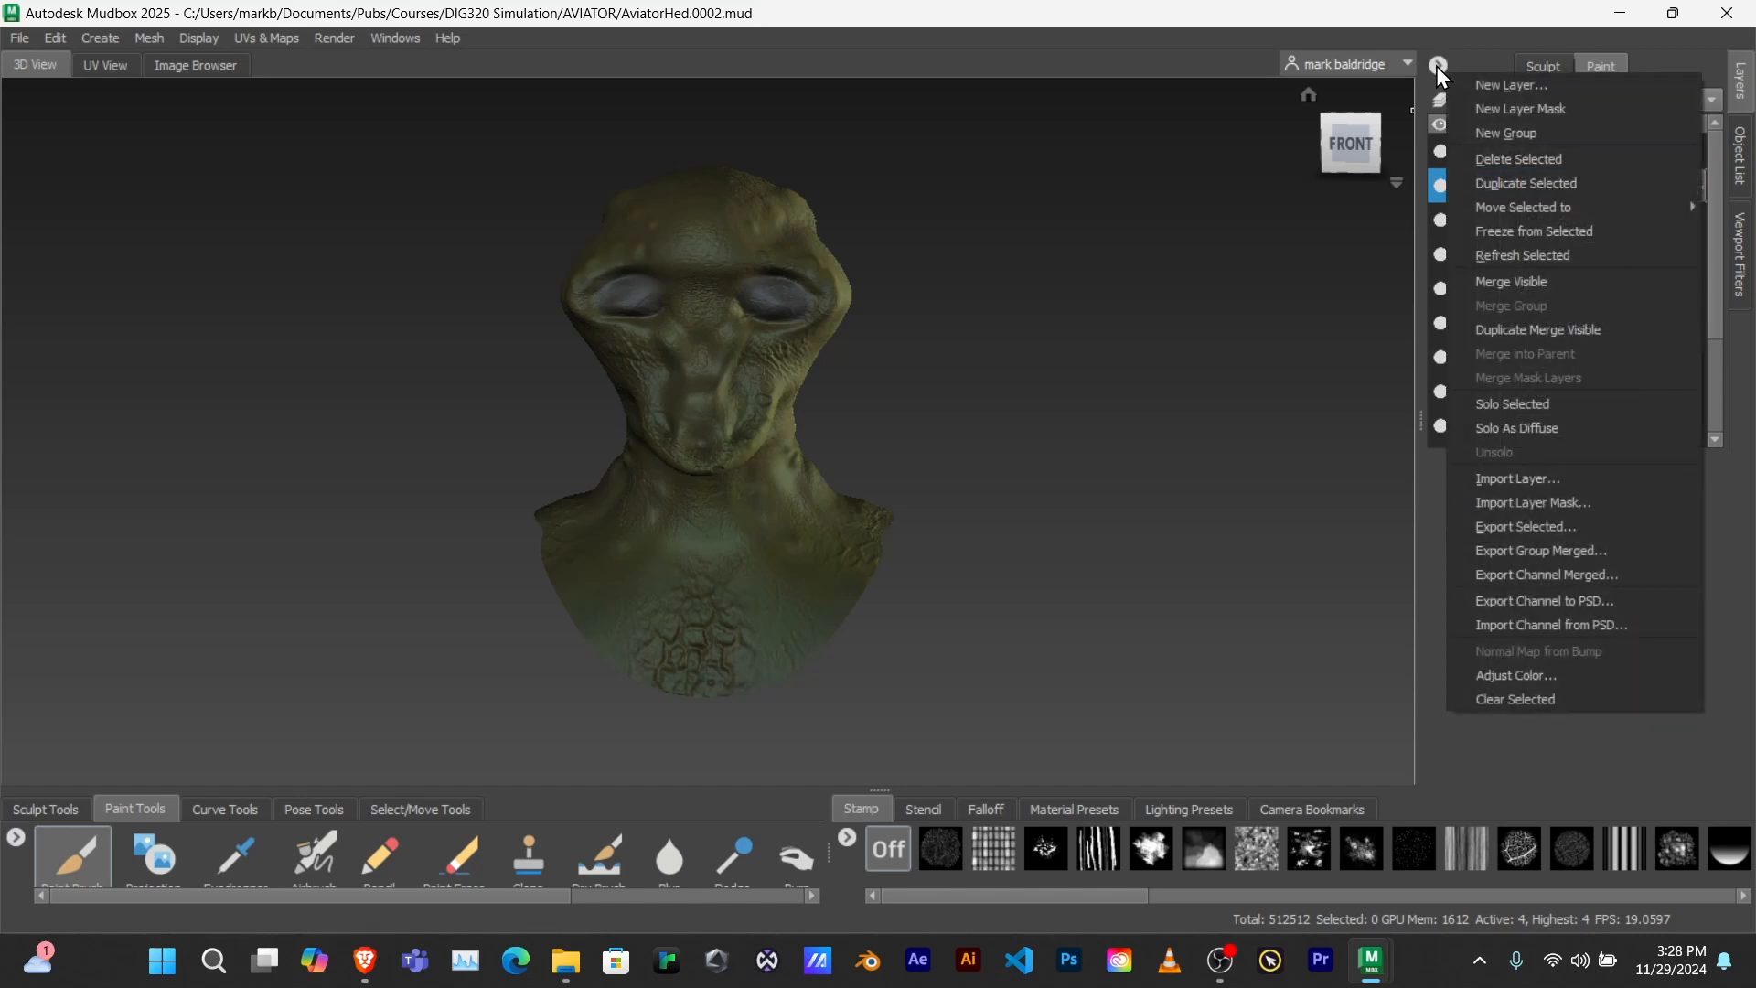
click(1118, 331)
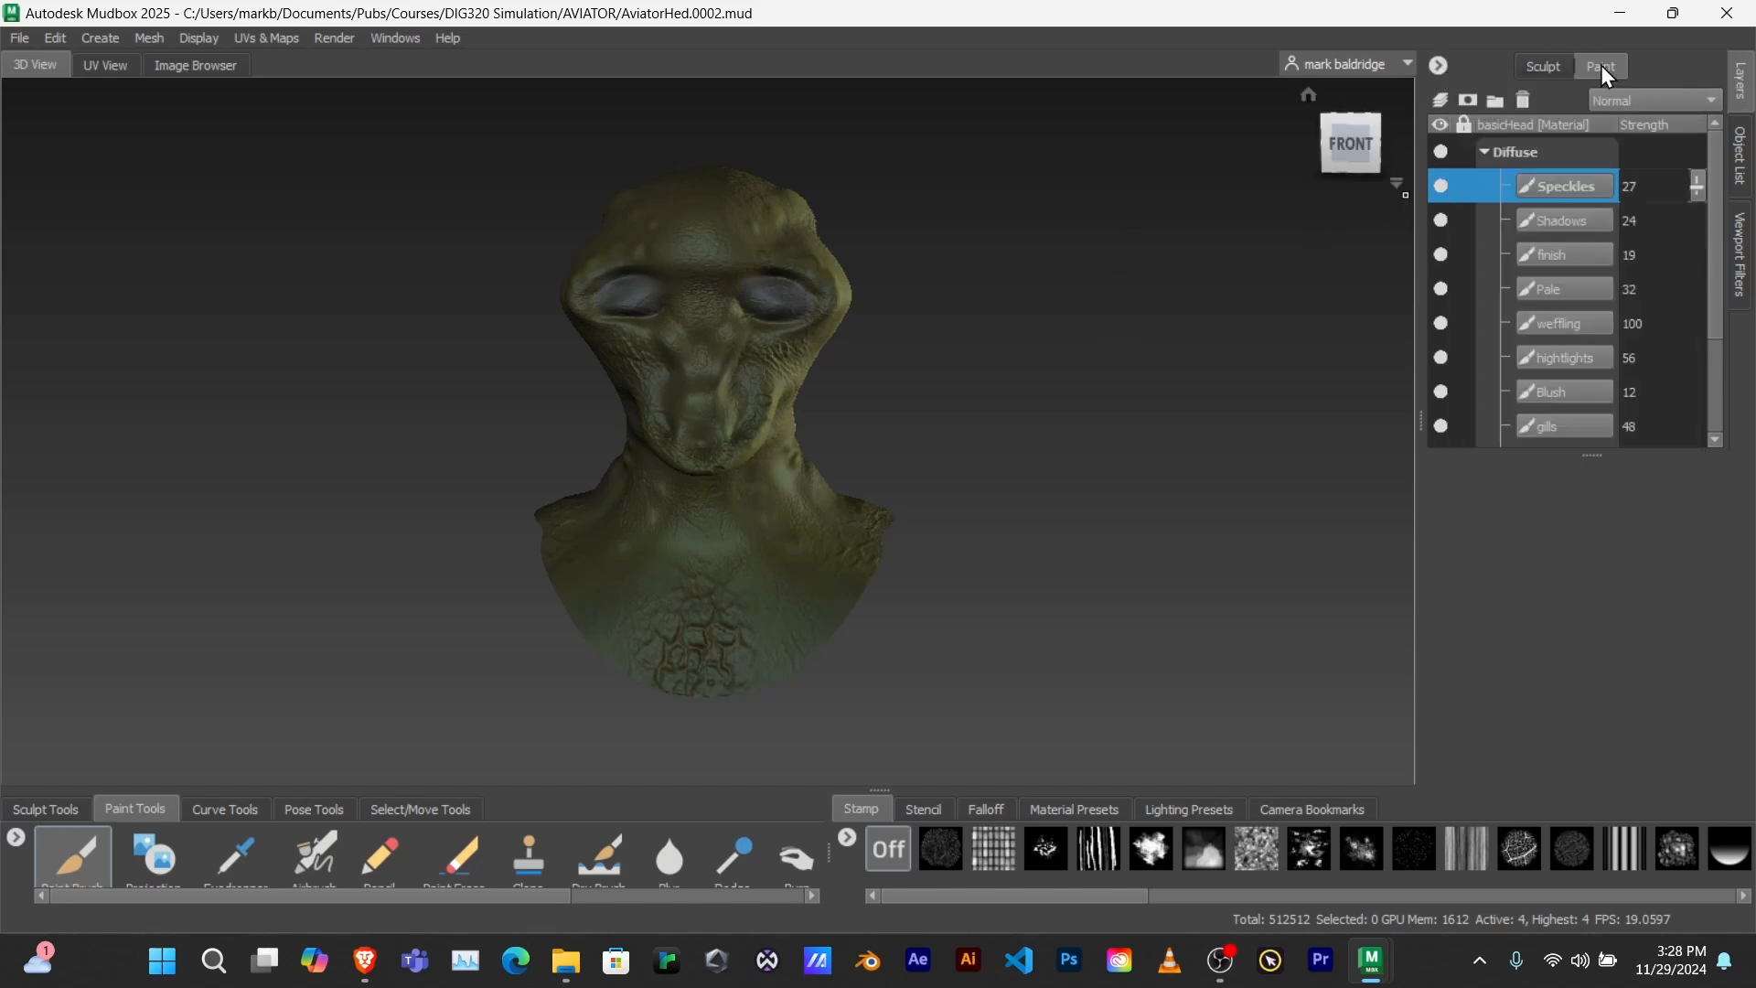
click(1440, 66)
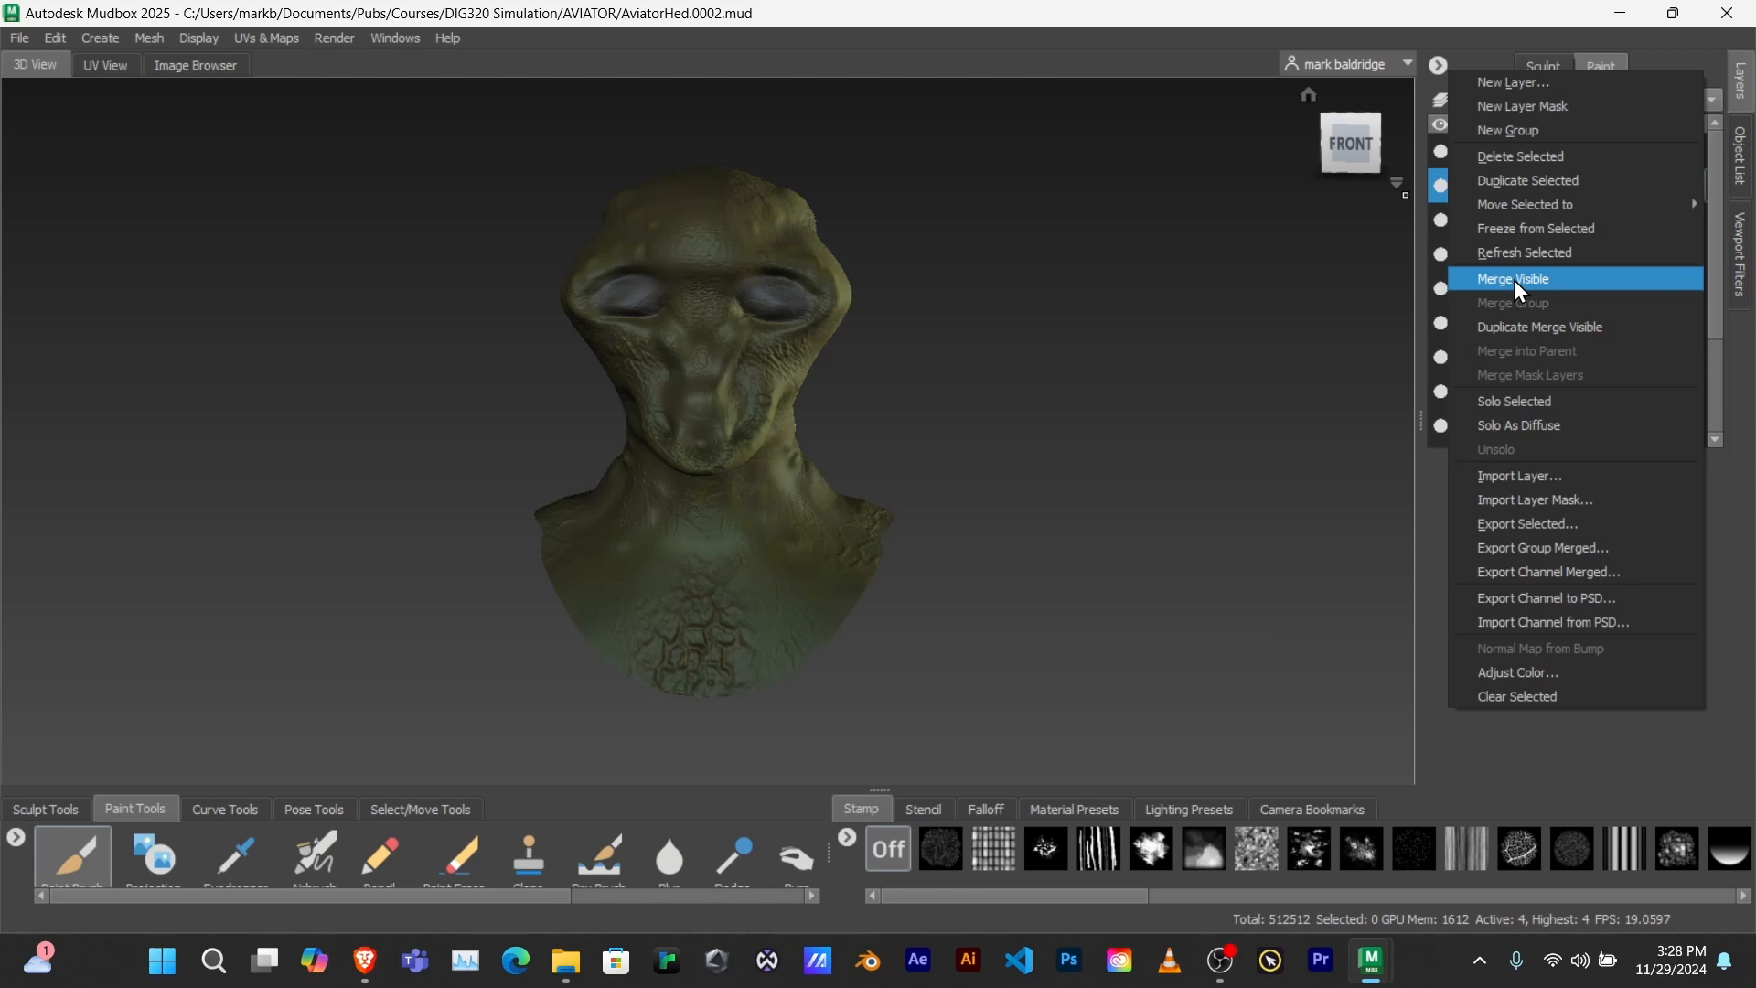
click(1242, 250)
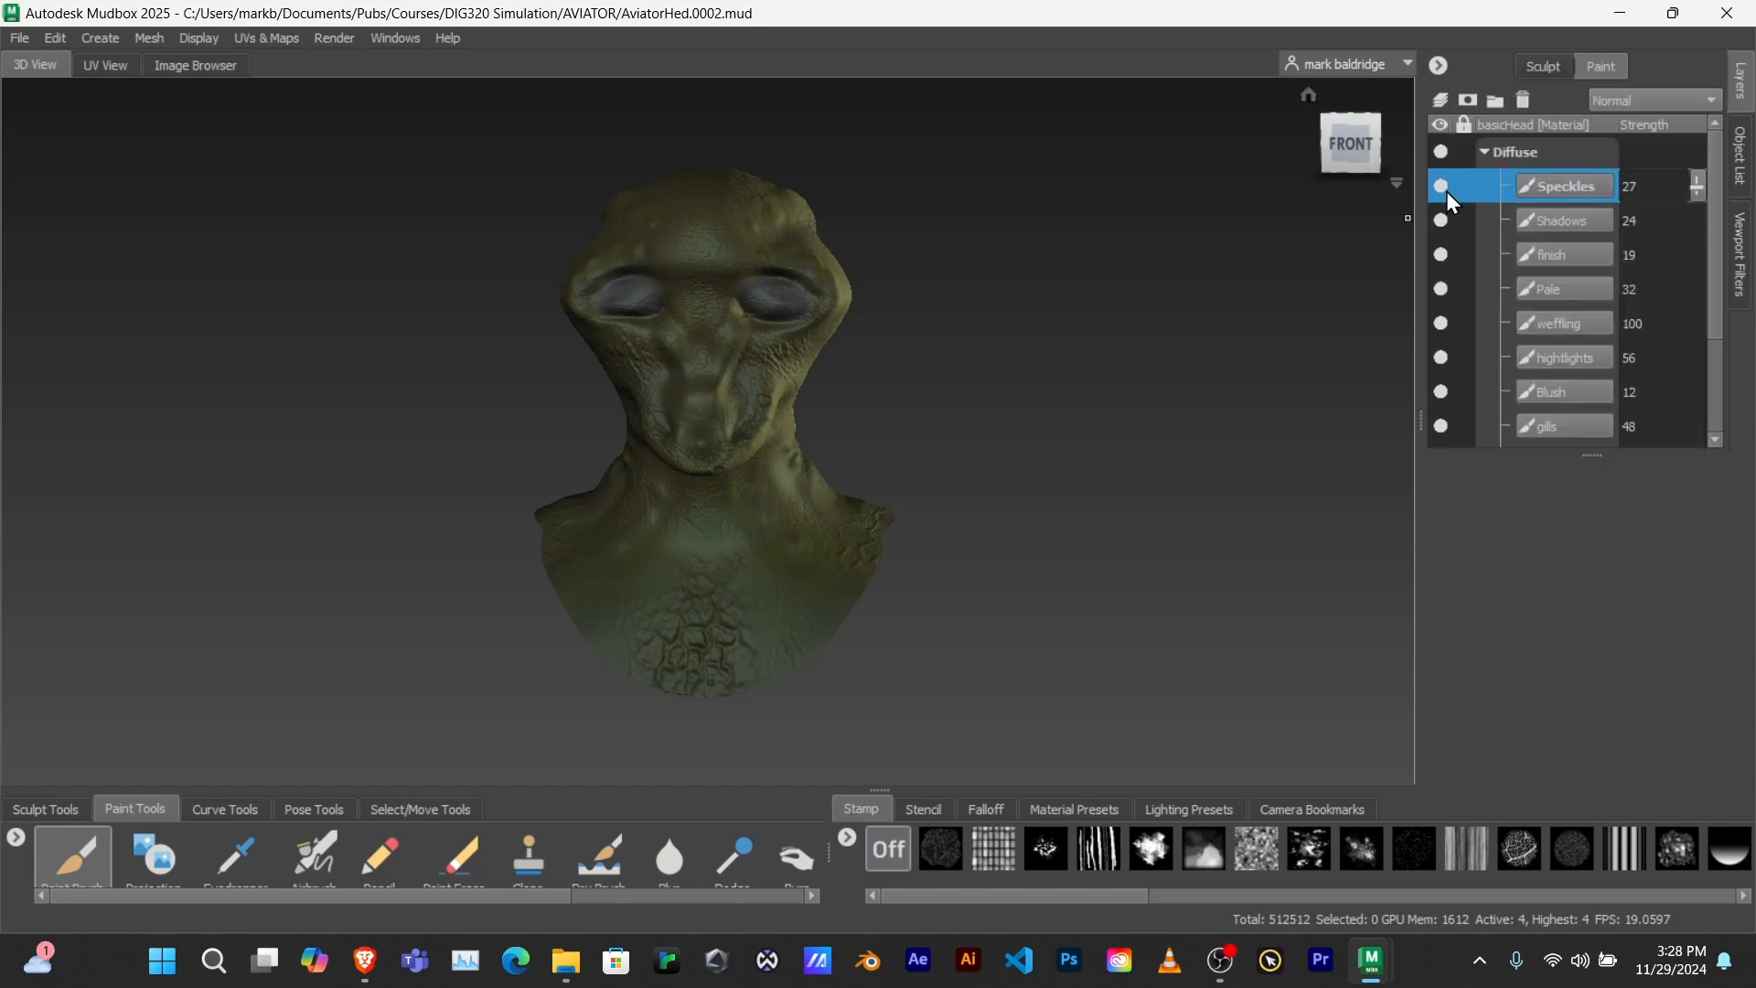
- Toggle the Shadows layer's visibility off and back on, and look over the layer export commands, including Export Channel Merged
click(1440, 220)
click(1440, 219)
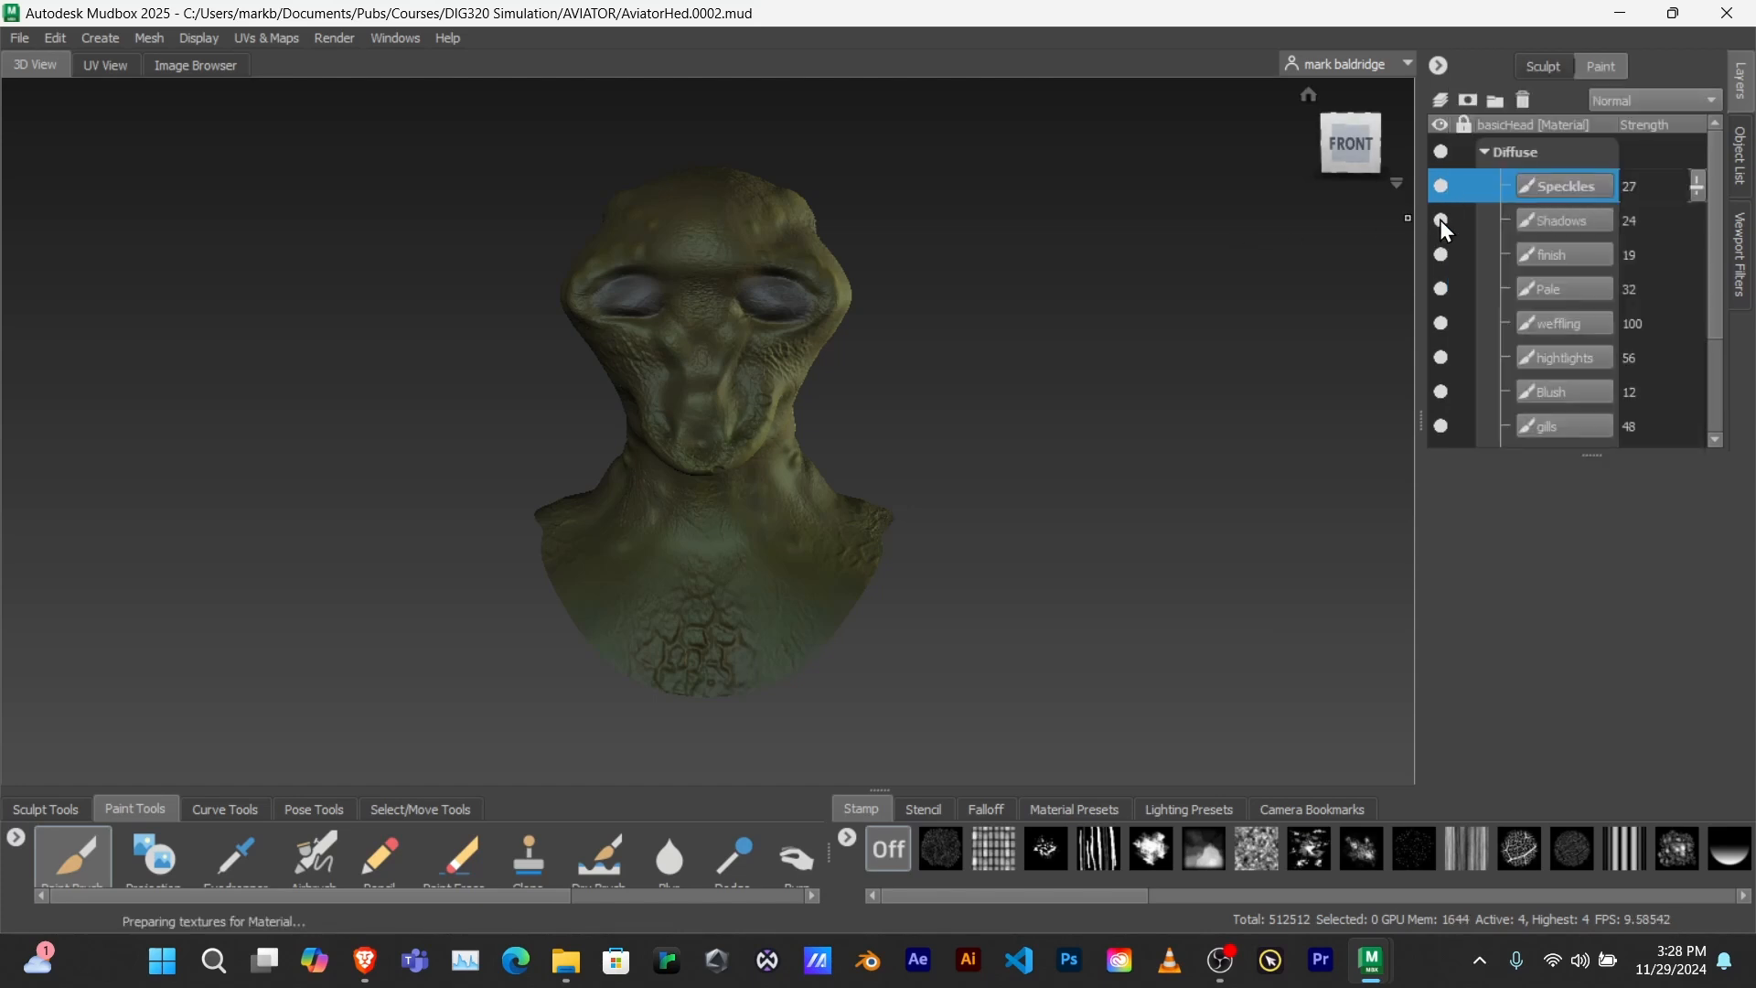
click(1440, 220)
click(1440, 220)
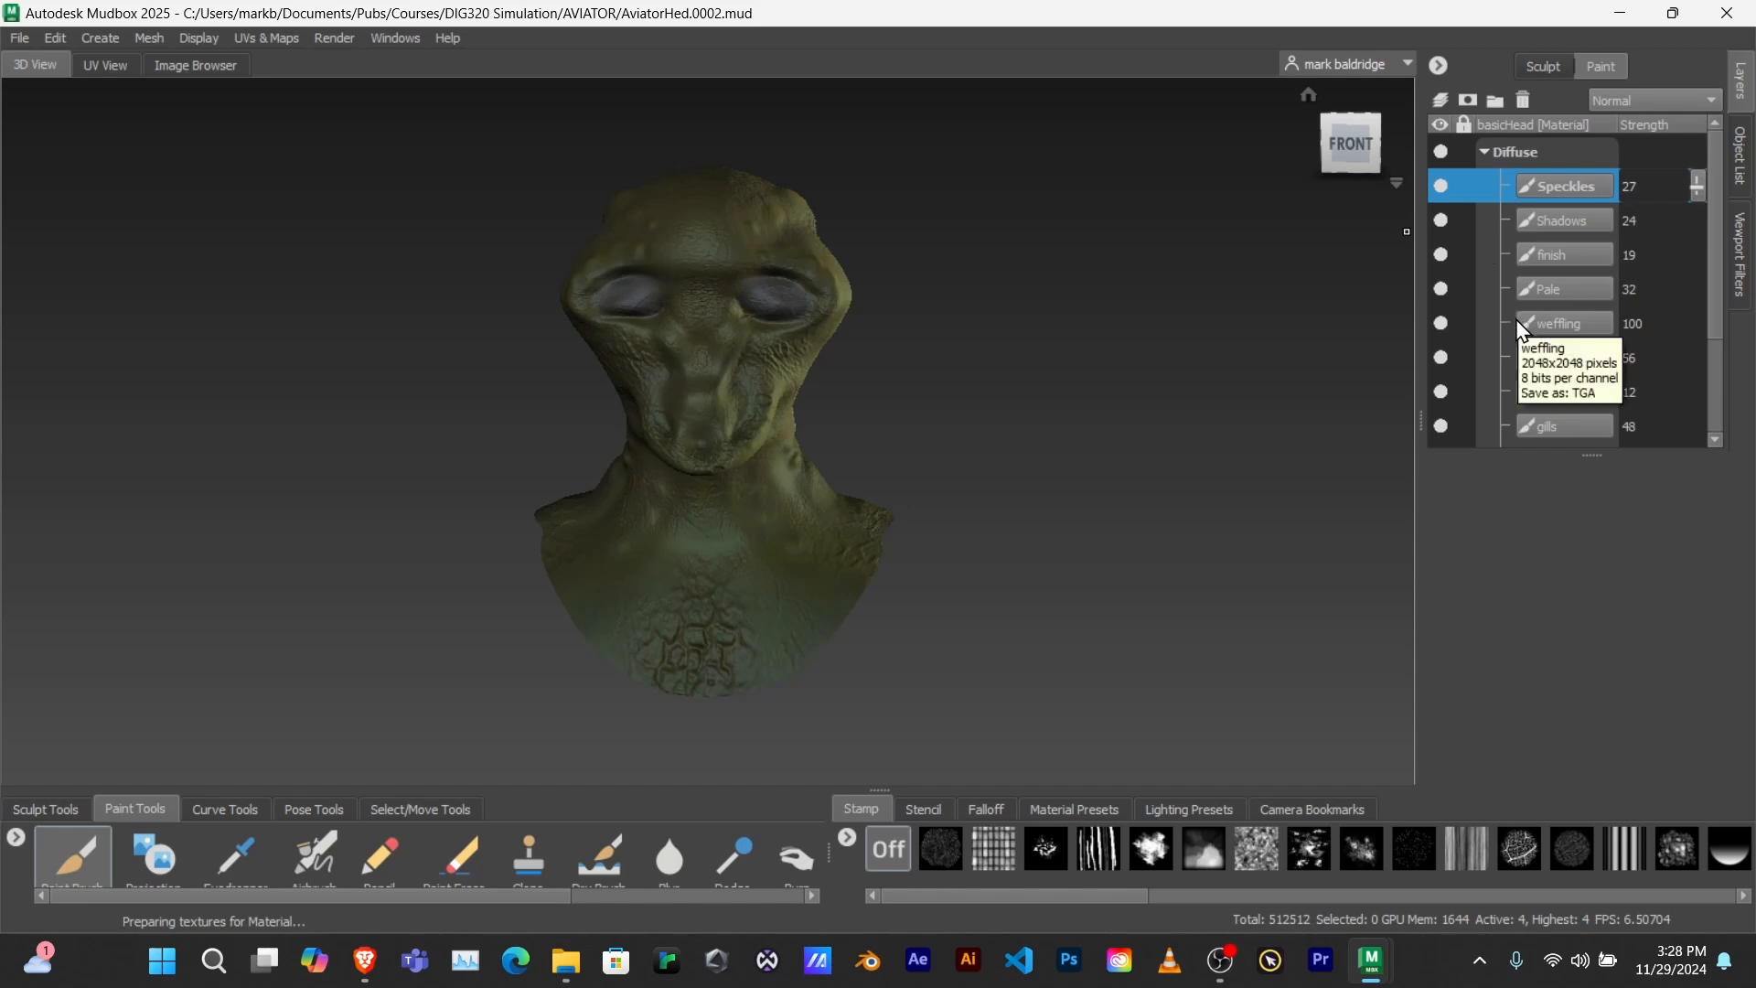
click(1438, 63)
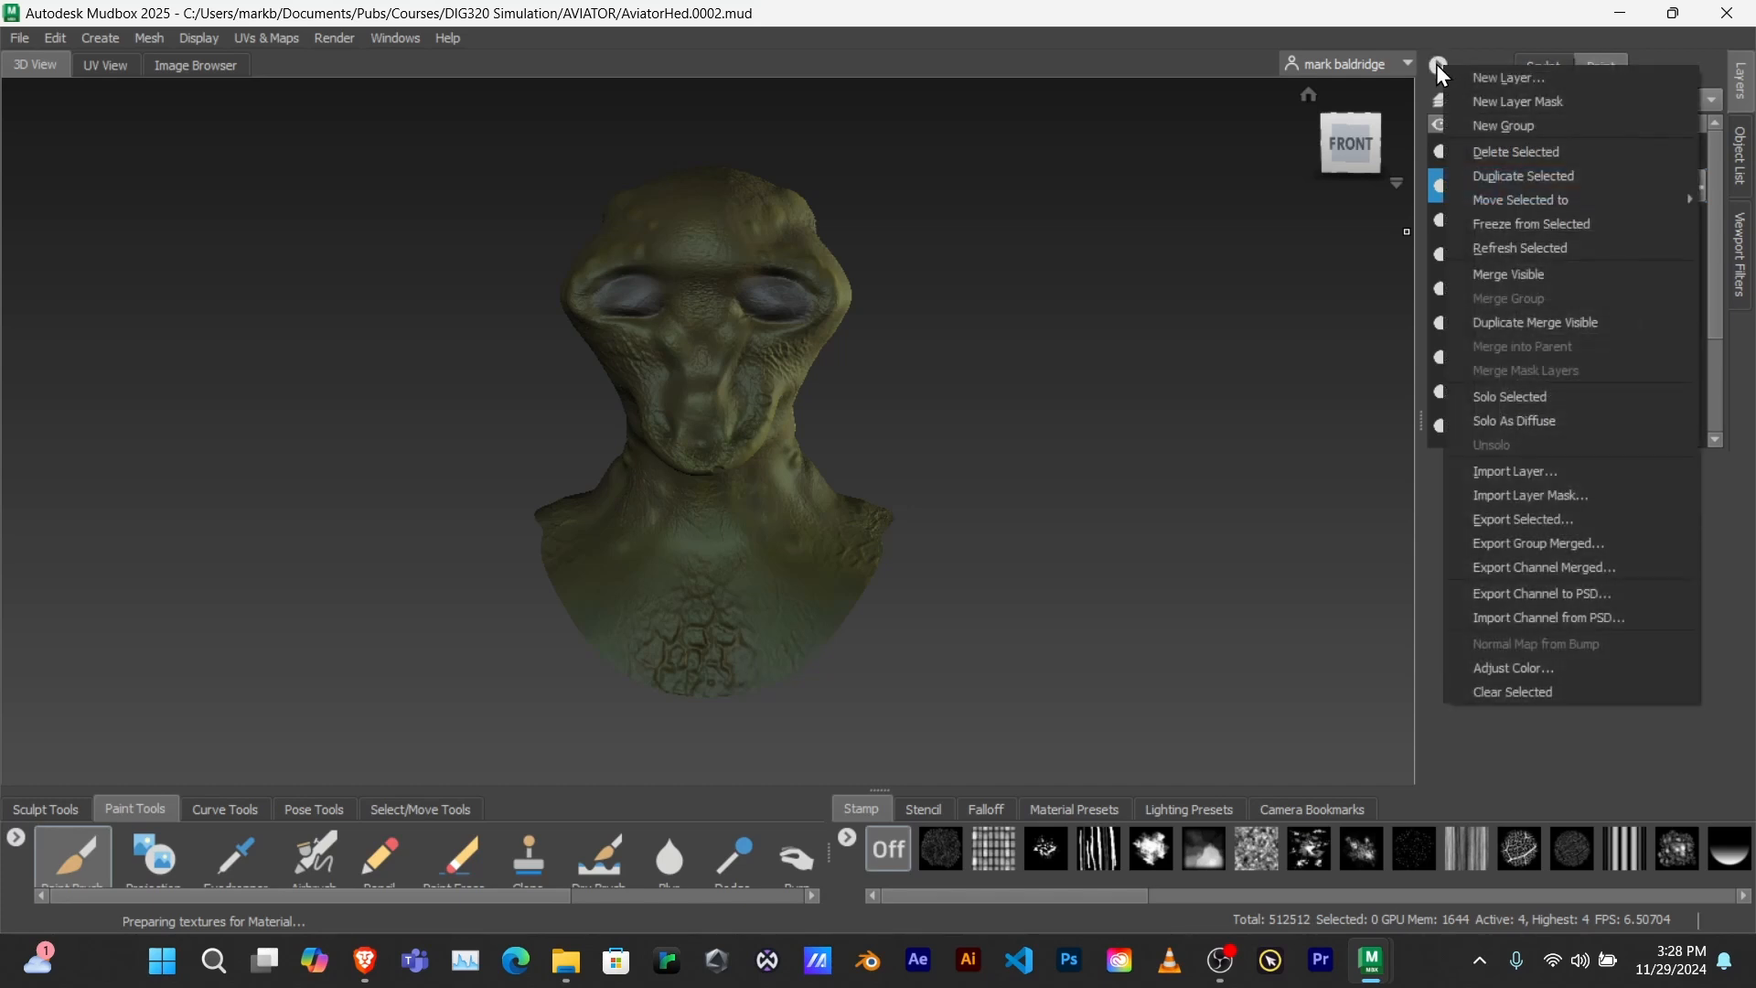
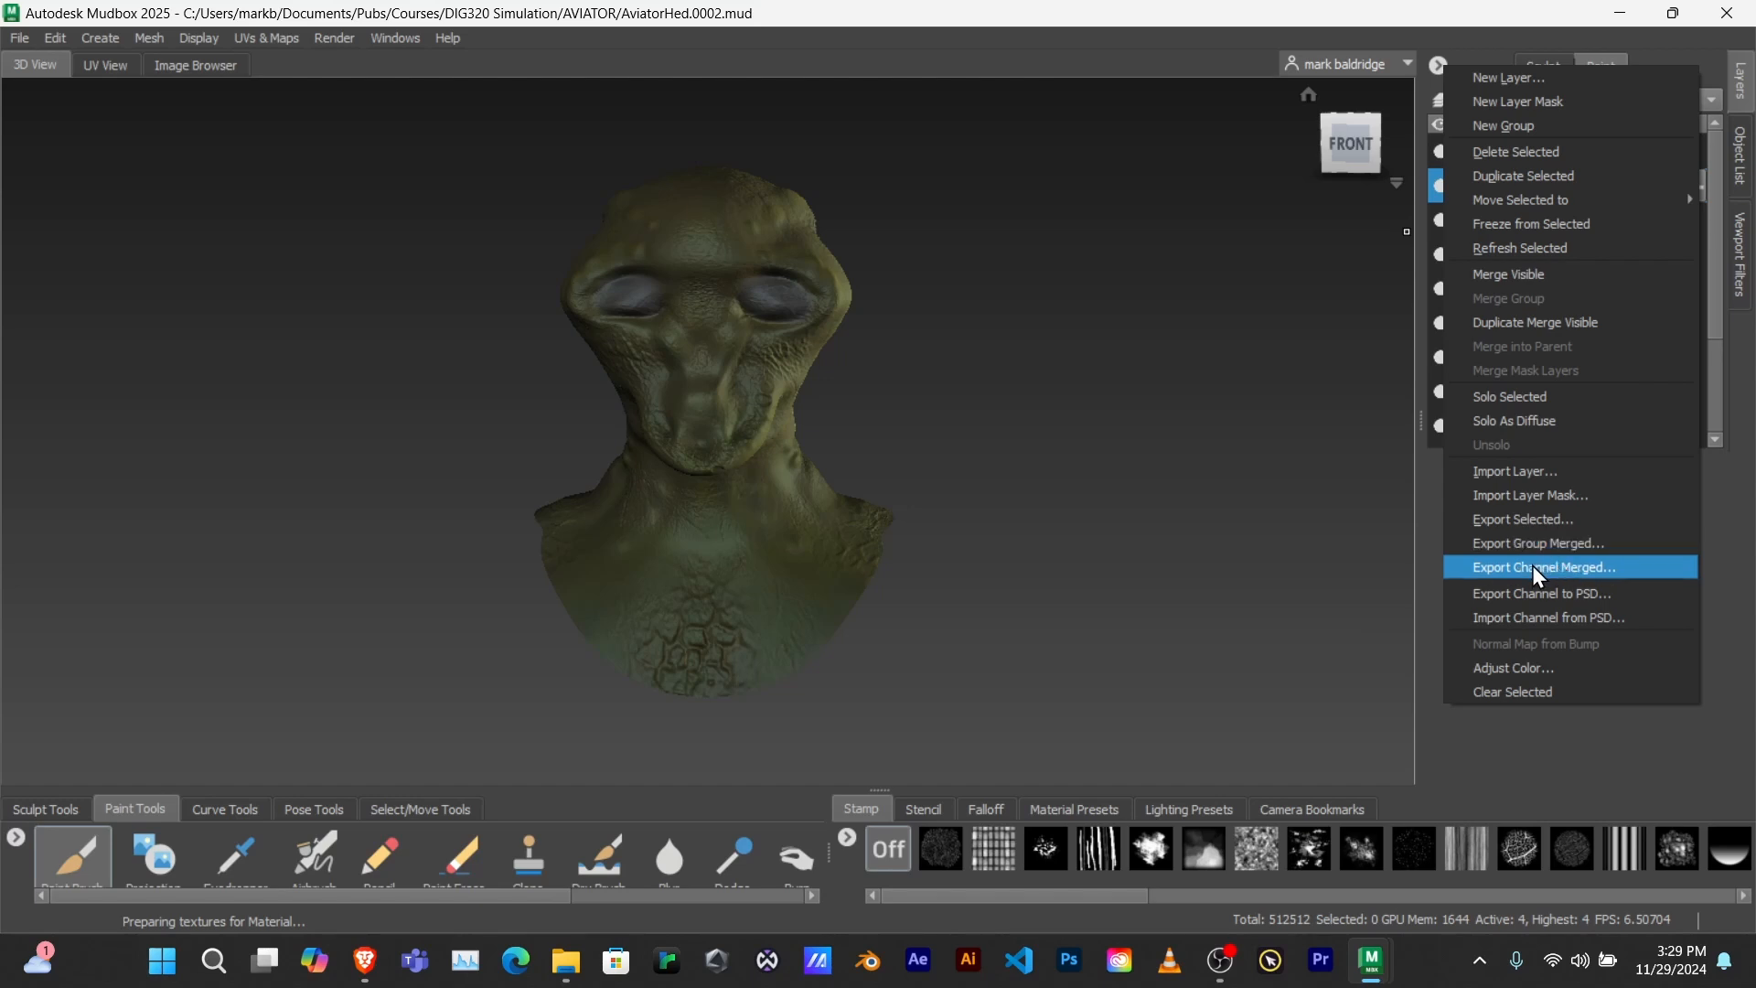
click(1298, 519)
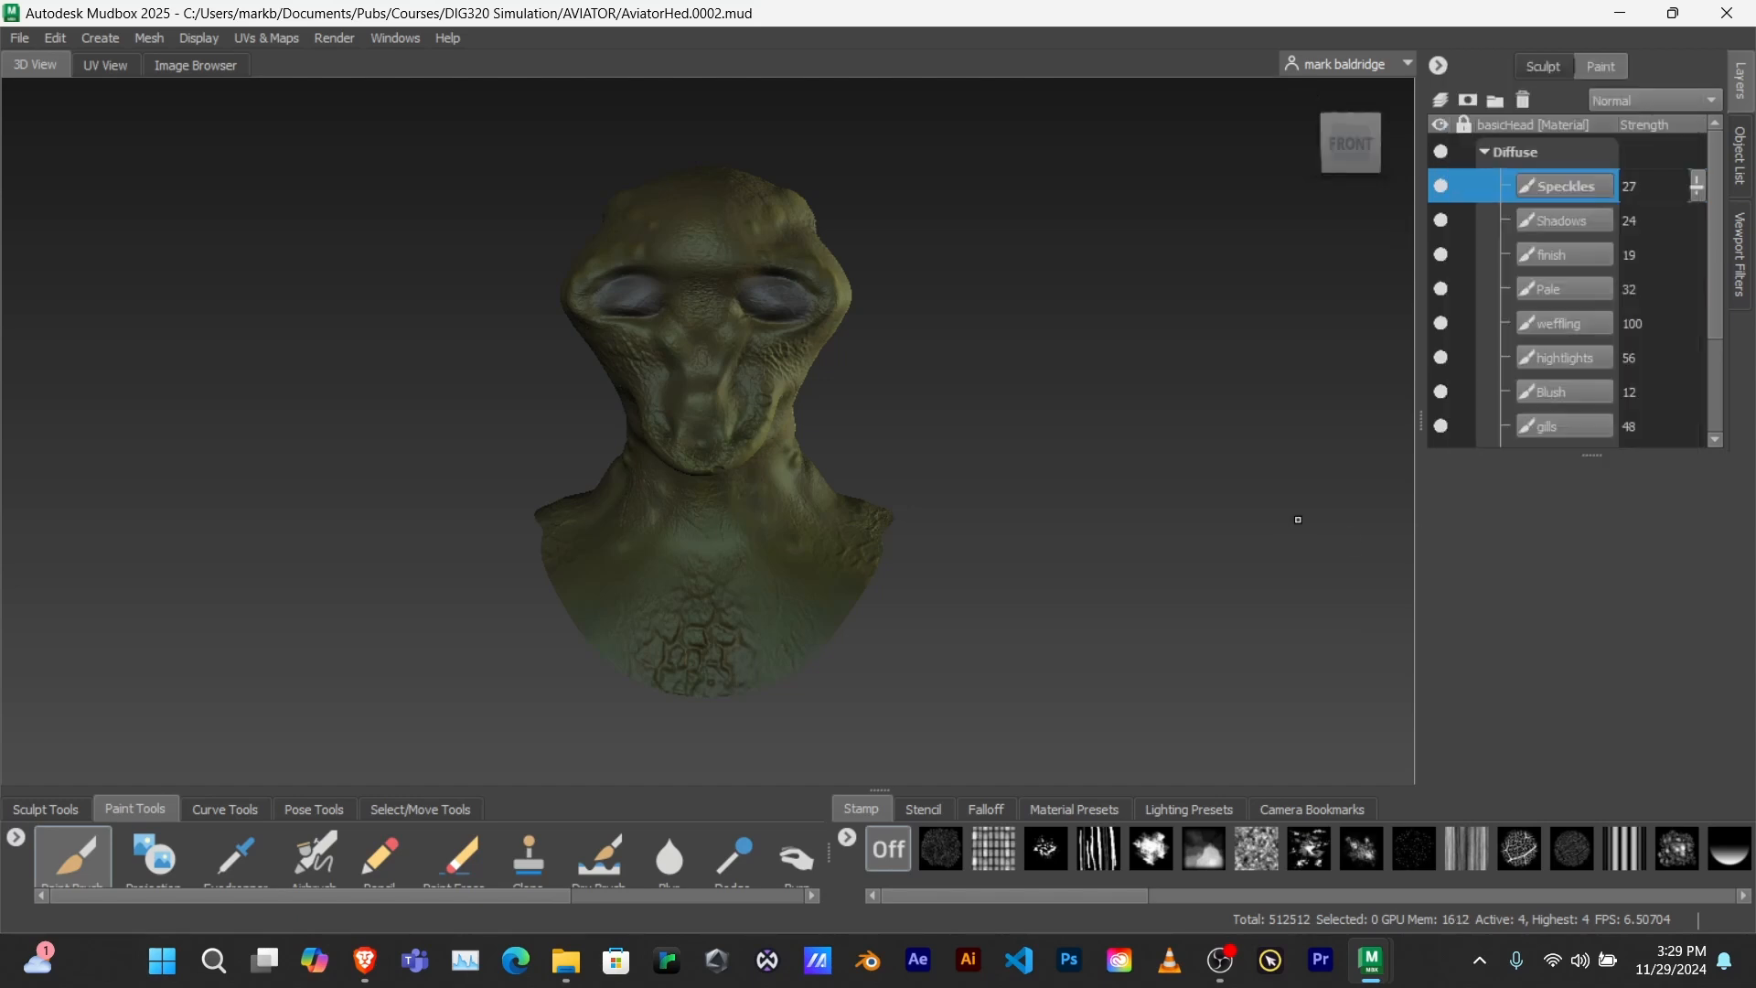
- Create a new layer group in the Diffuse channel and name it paintLayers
click(1496, 102)
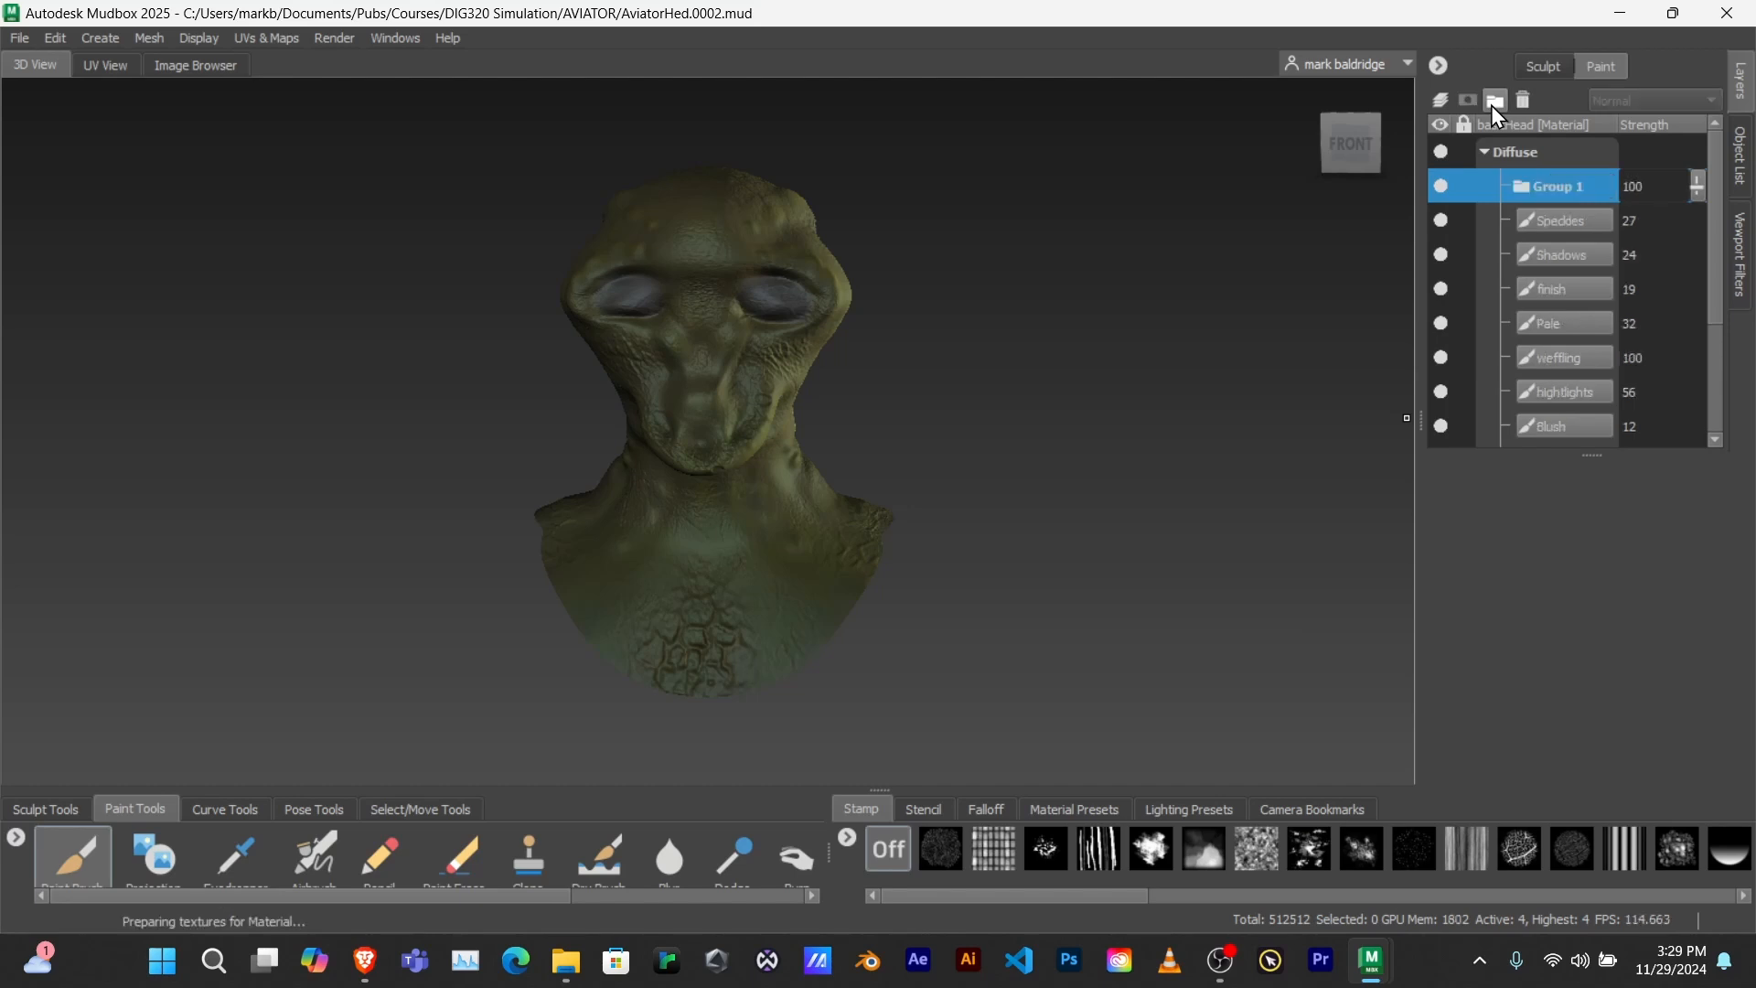
double_click(1552, 188)
text(paintLayr)
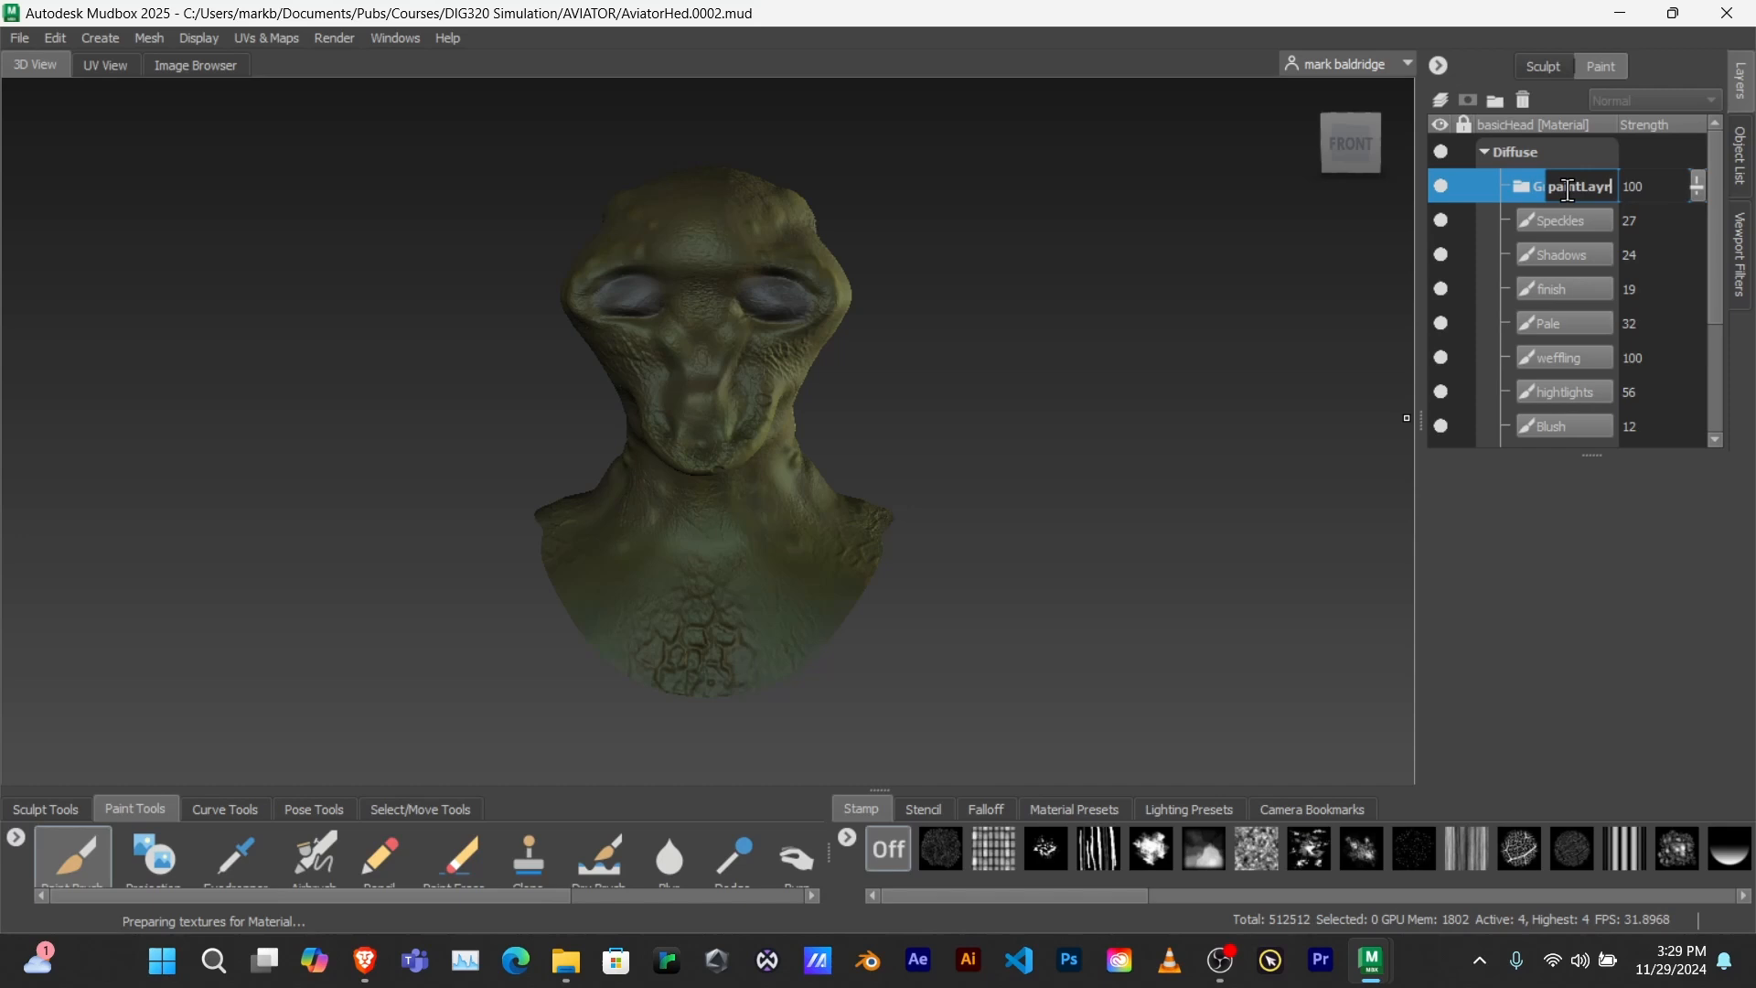
key(BackSpace)
text(ers)
key(Return)
- Move the Speckles, Shadows, finish, Pale, weffling, hightlights and Blush layers into the paintLayers group
drag(1555, 221, 1562, 196)
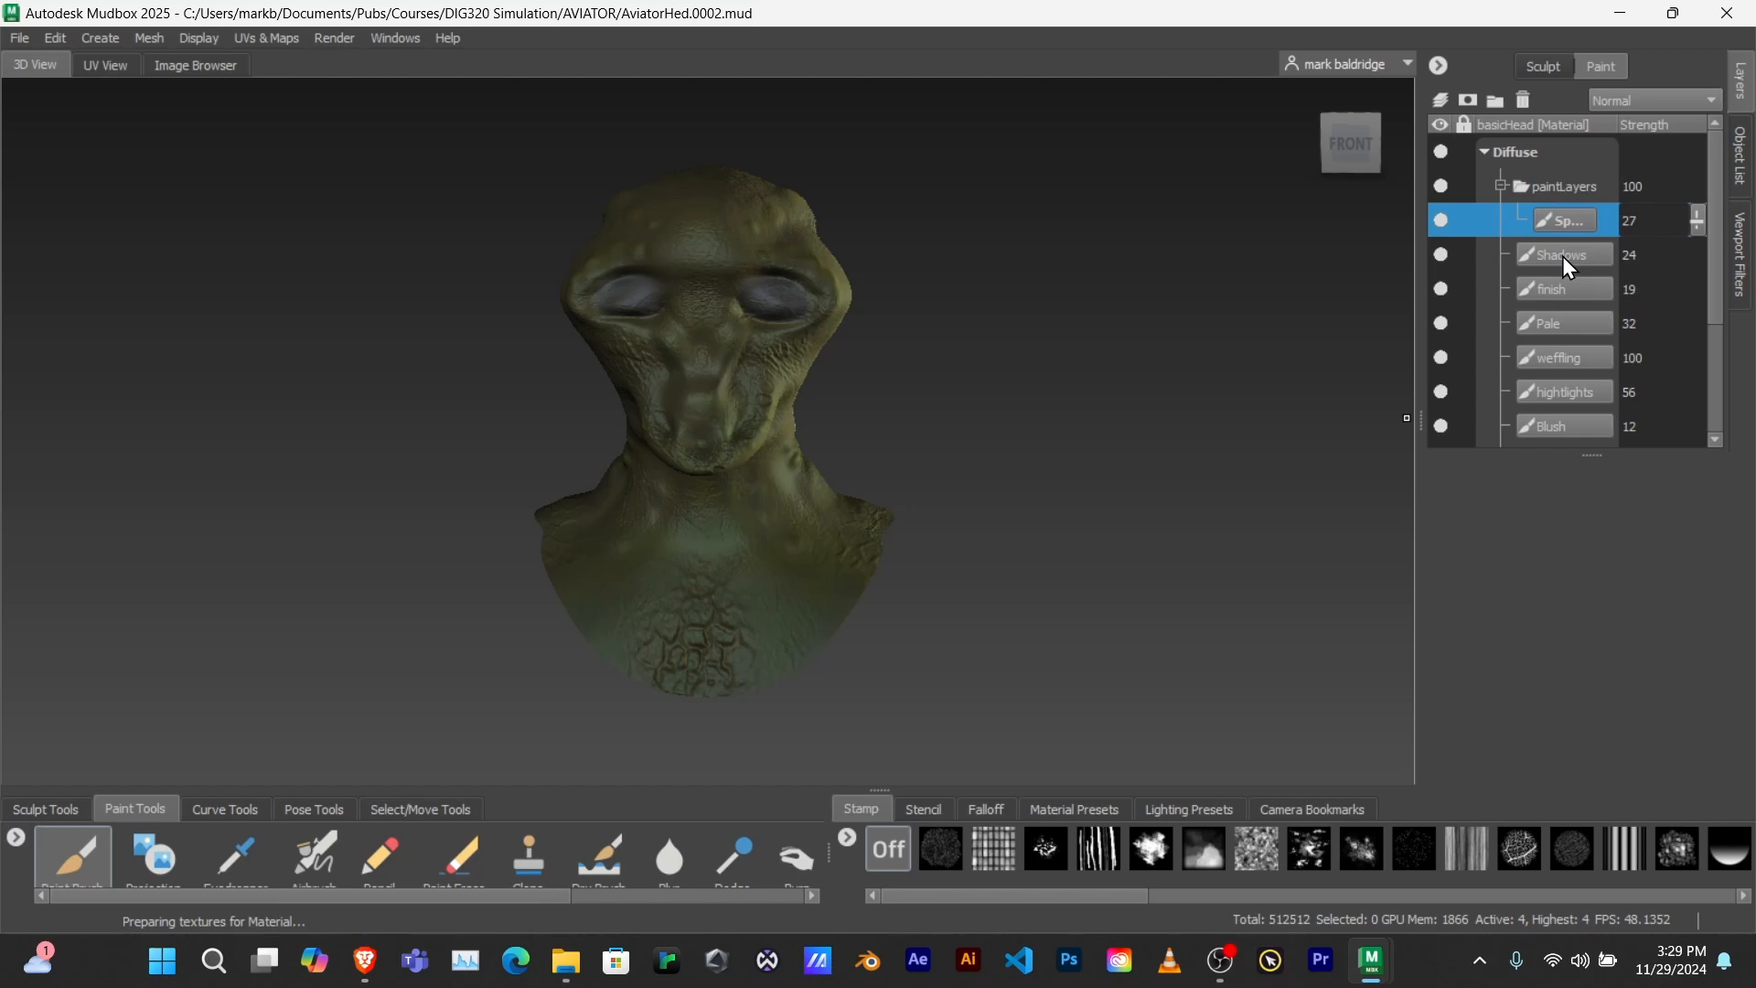
drag(1562, 256, 1568, 216)
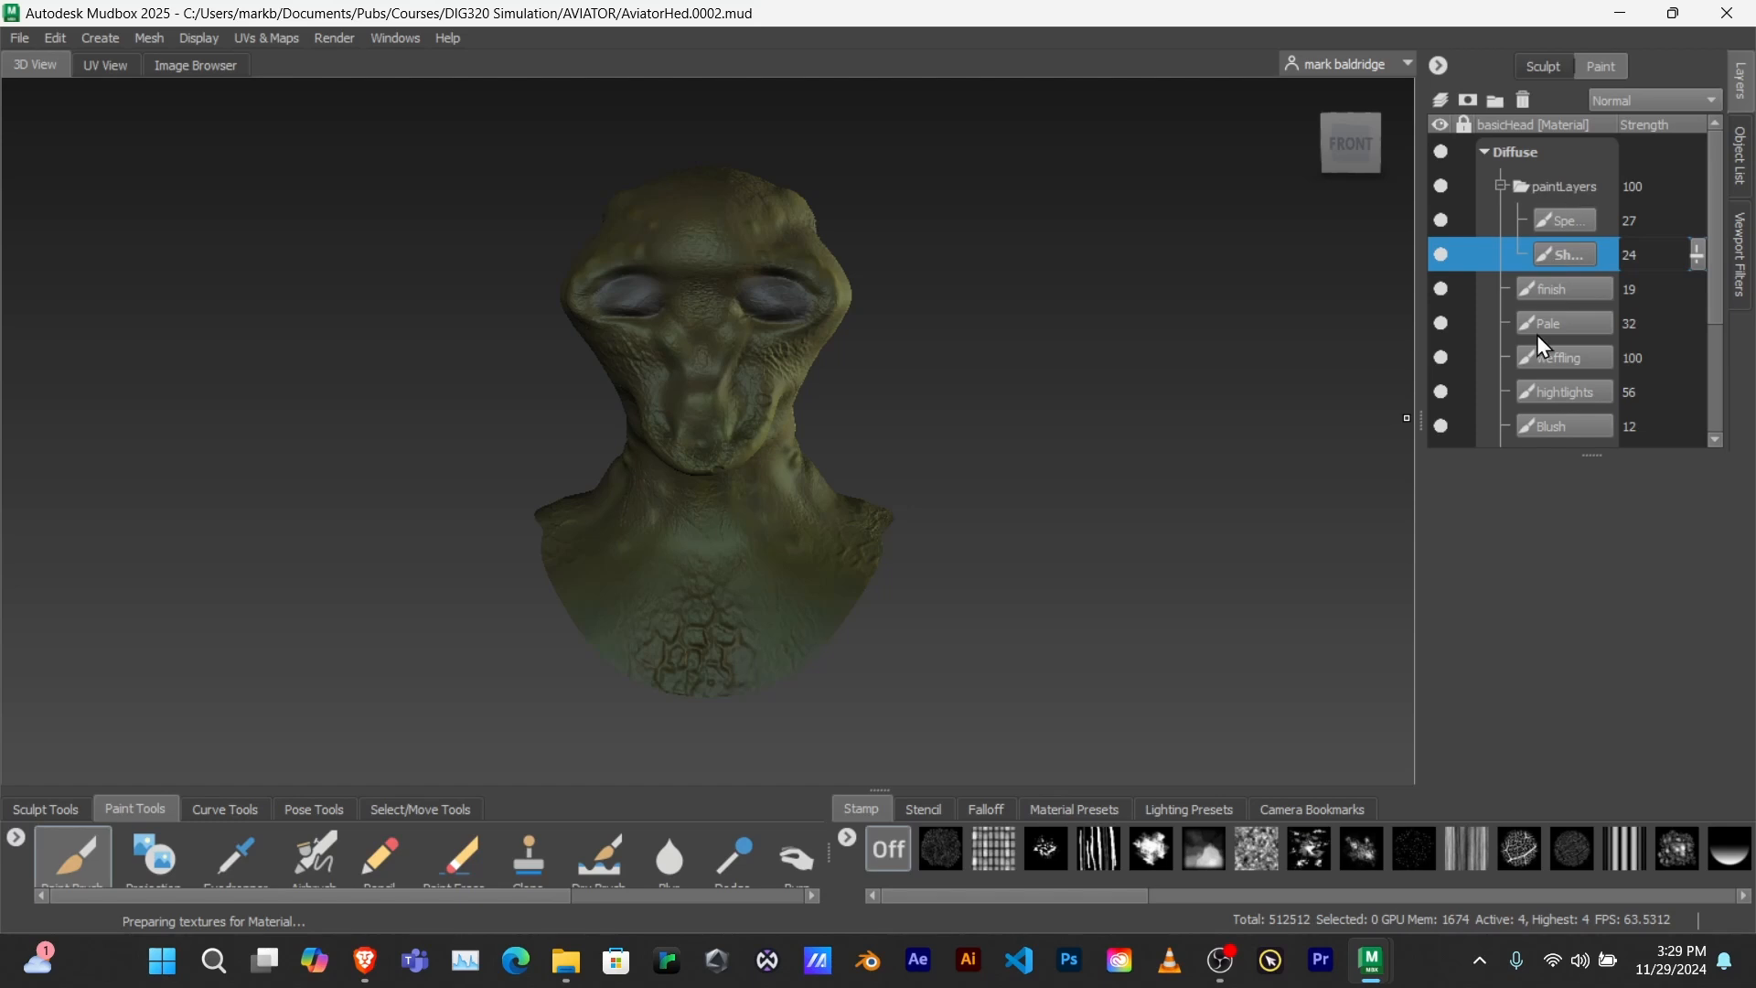
mouse_move(1562, 289)
mouse_down()
mouse_move(1559, 228)
mouse_move(1561, 390)
mouse_move(1562, 371)
mouse_up()
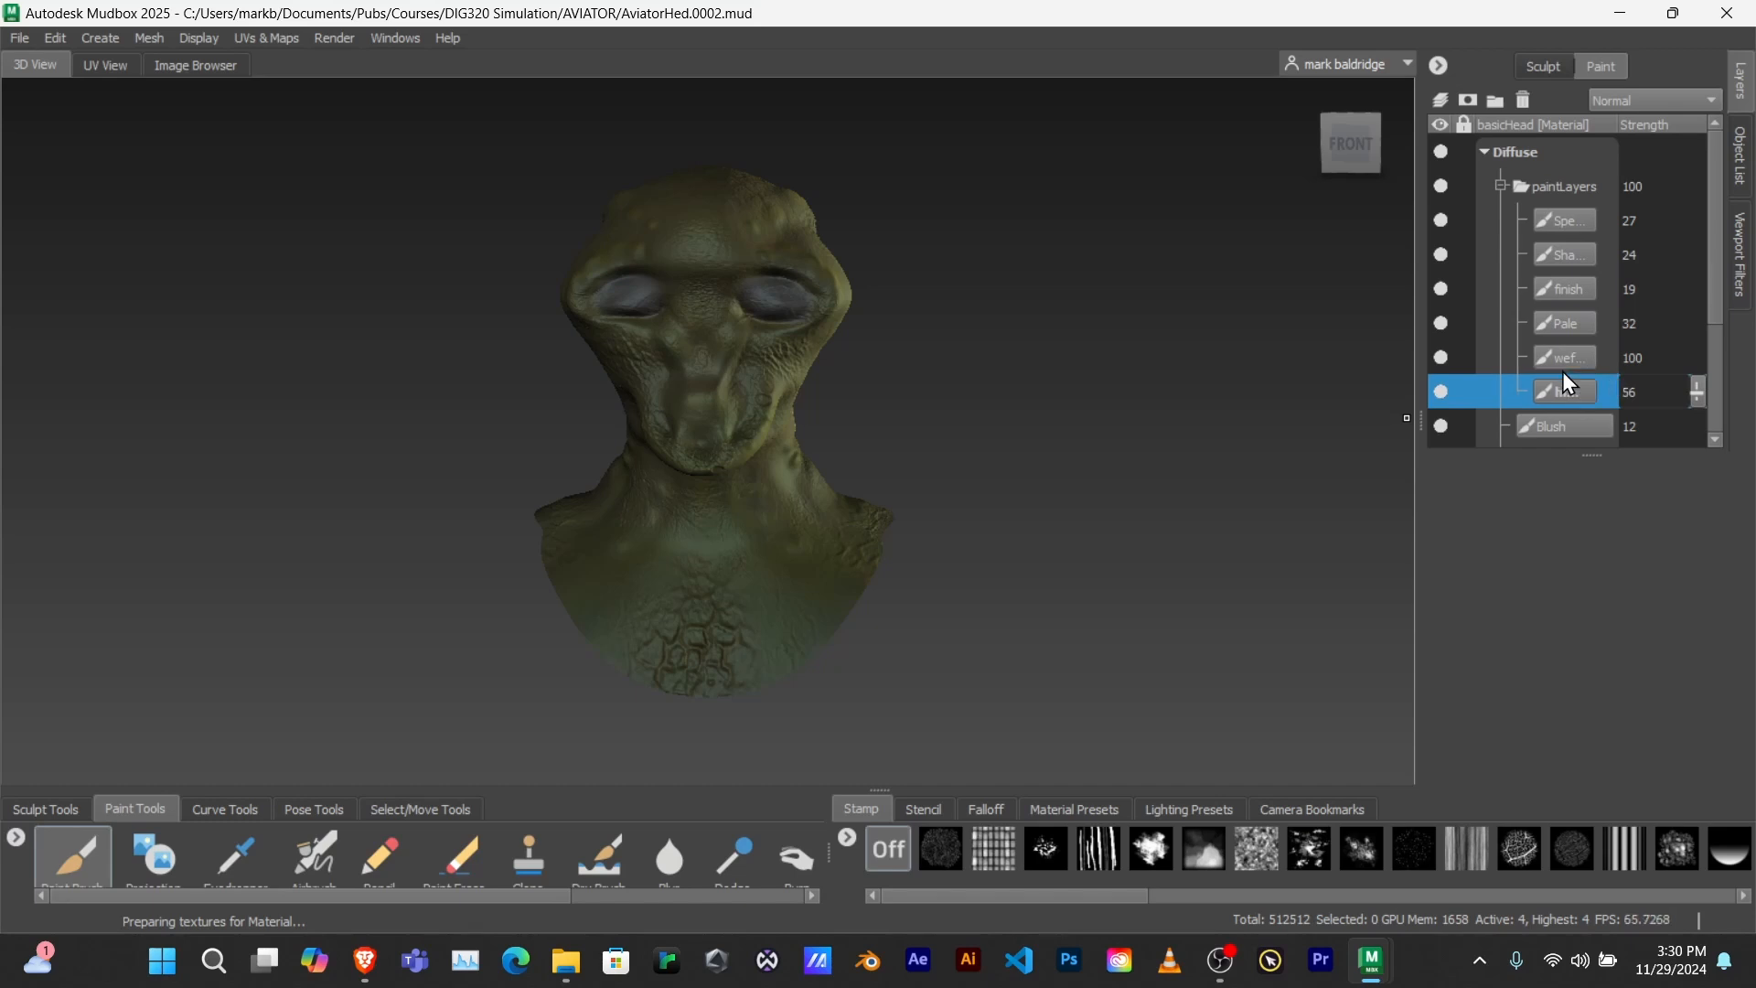
scroll(1563, 371, down, 2)
click(1574, 253)
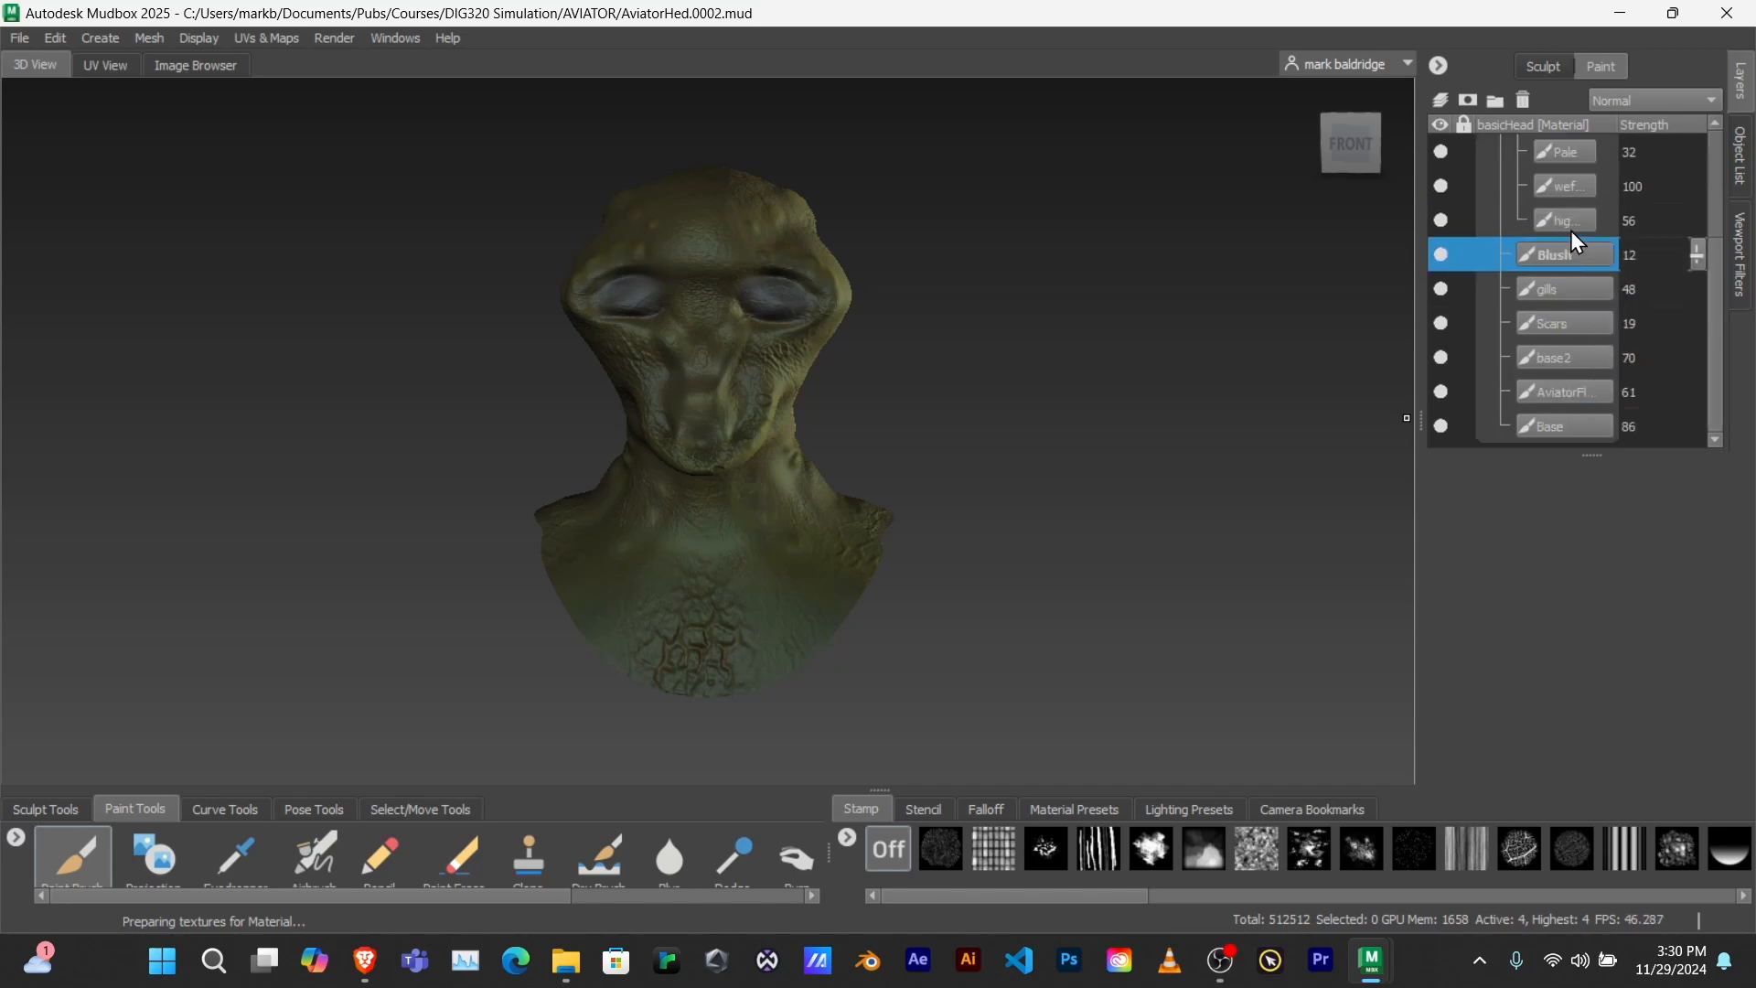
scroll(1575, 266, up, 2)
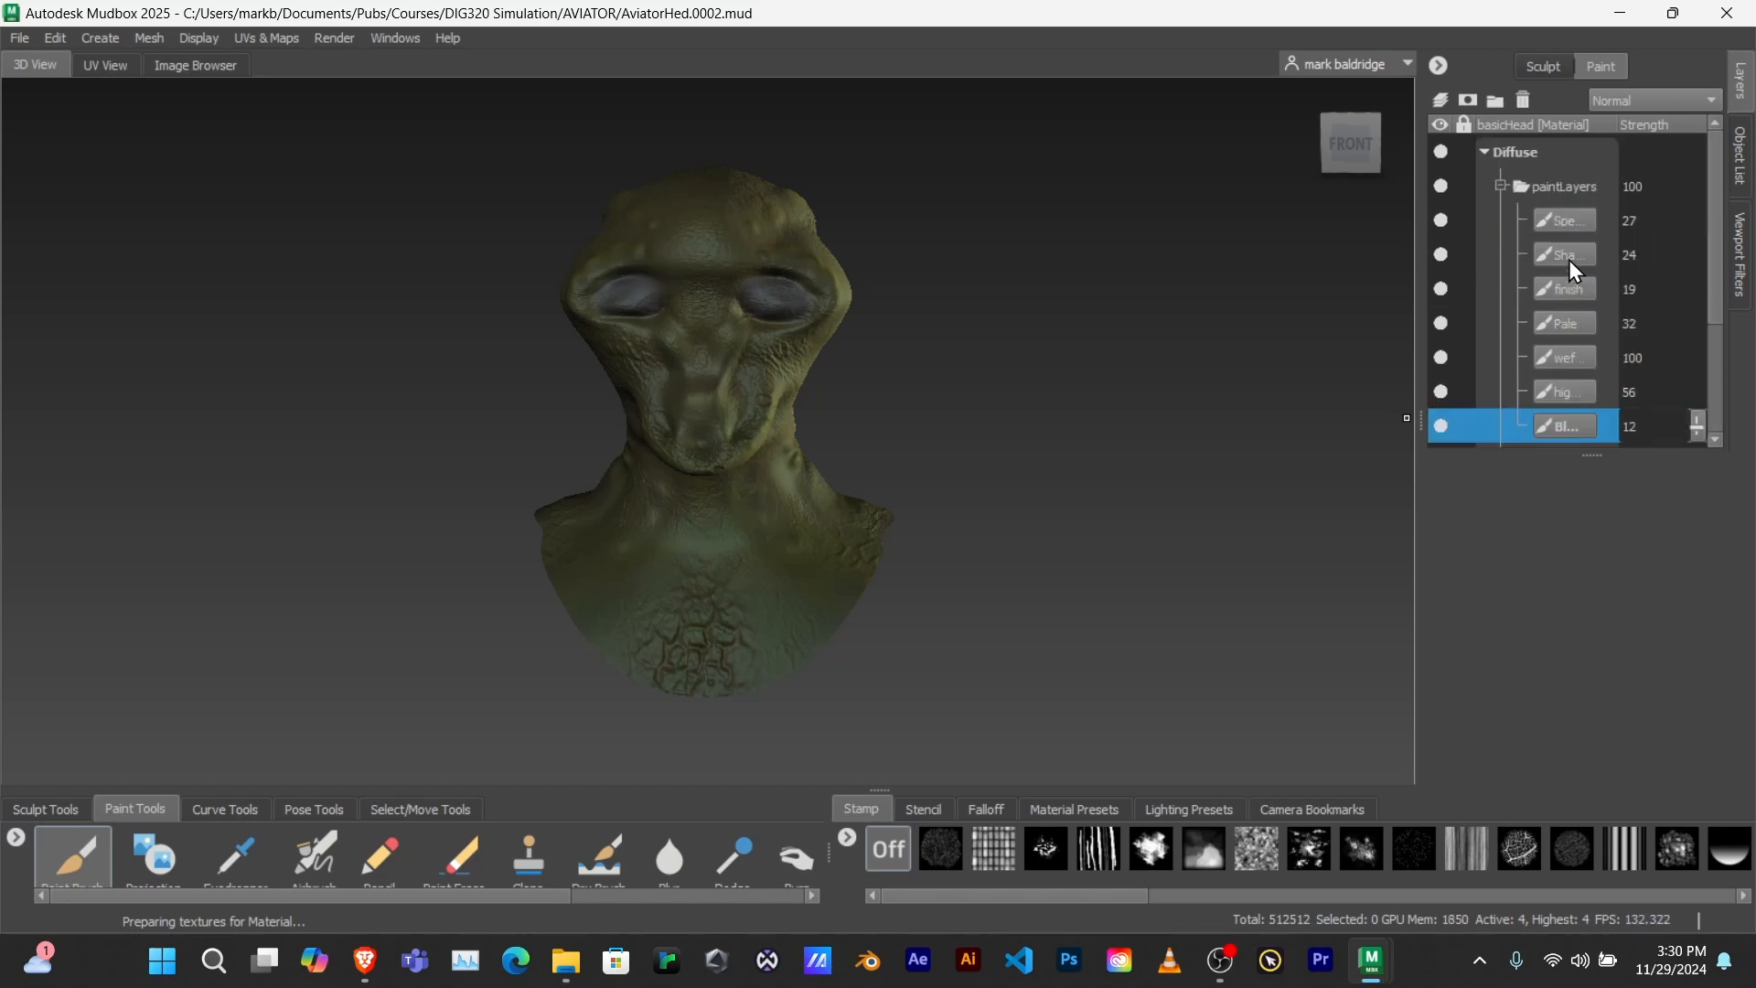
scroll(1570, 322, down, 2)
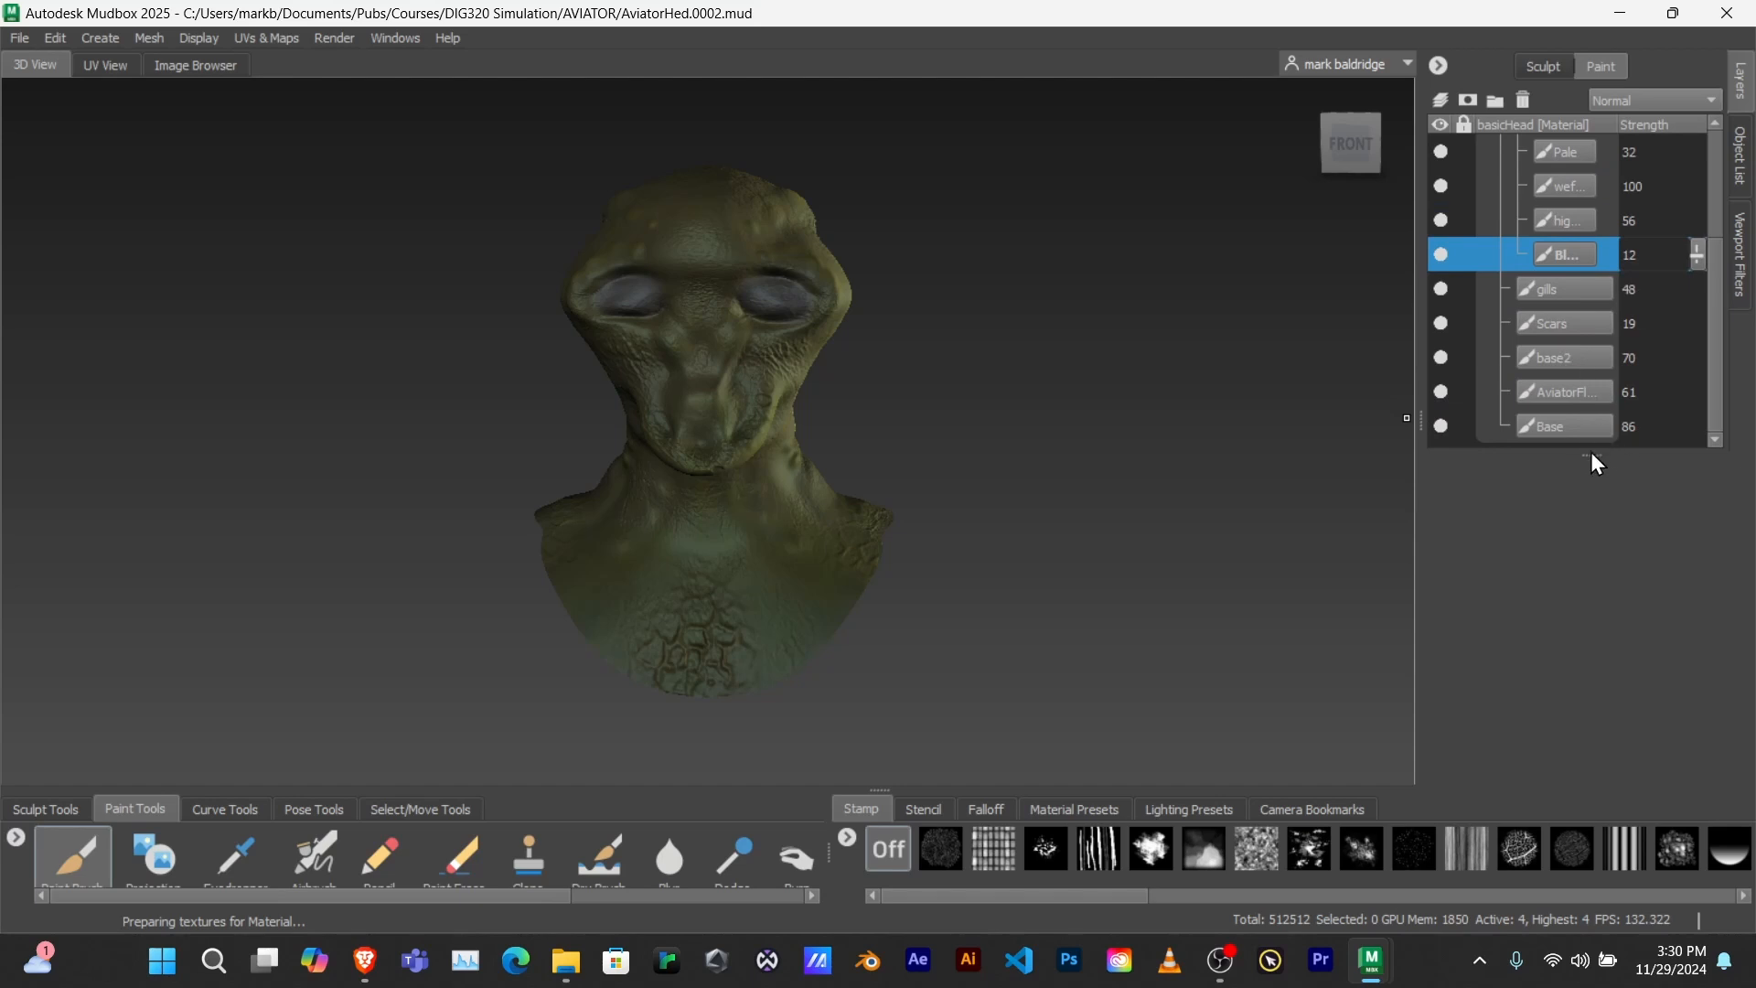
- Enlarge the layer list and move the remaining gills, Scars, base2, Aviator and Base layers into the paintLayers group
drag(1593, 457, 1594, 554)
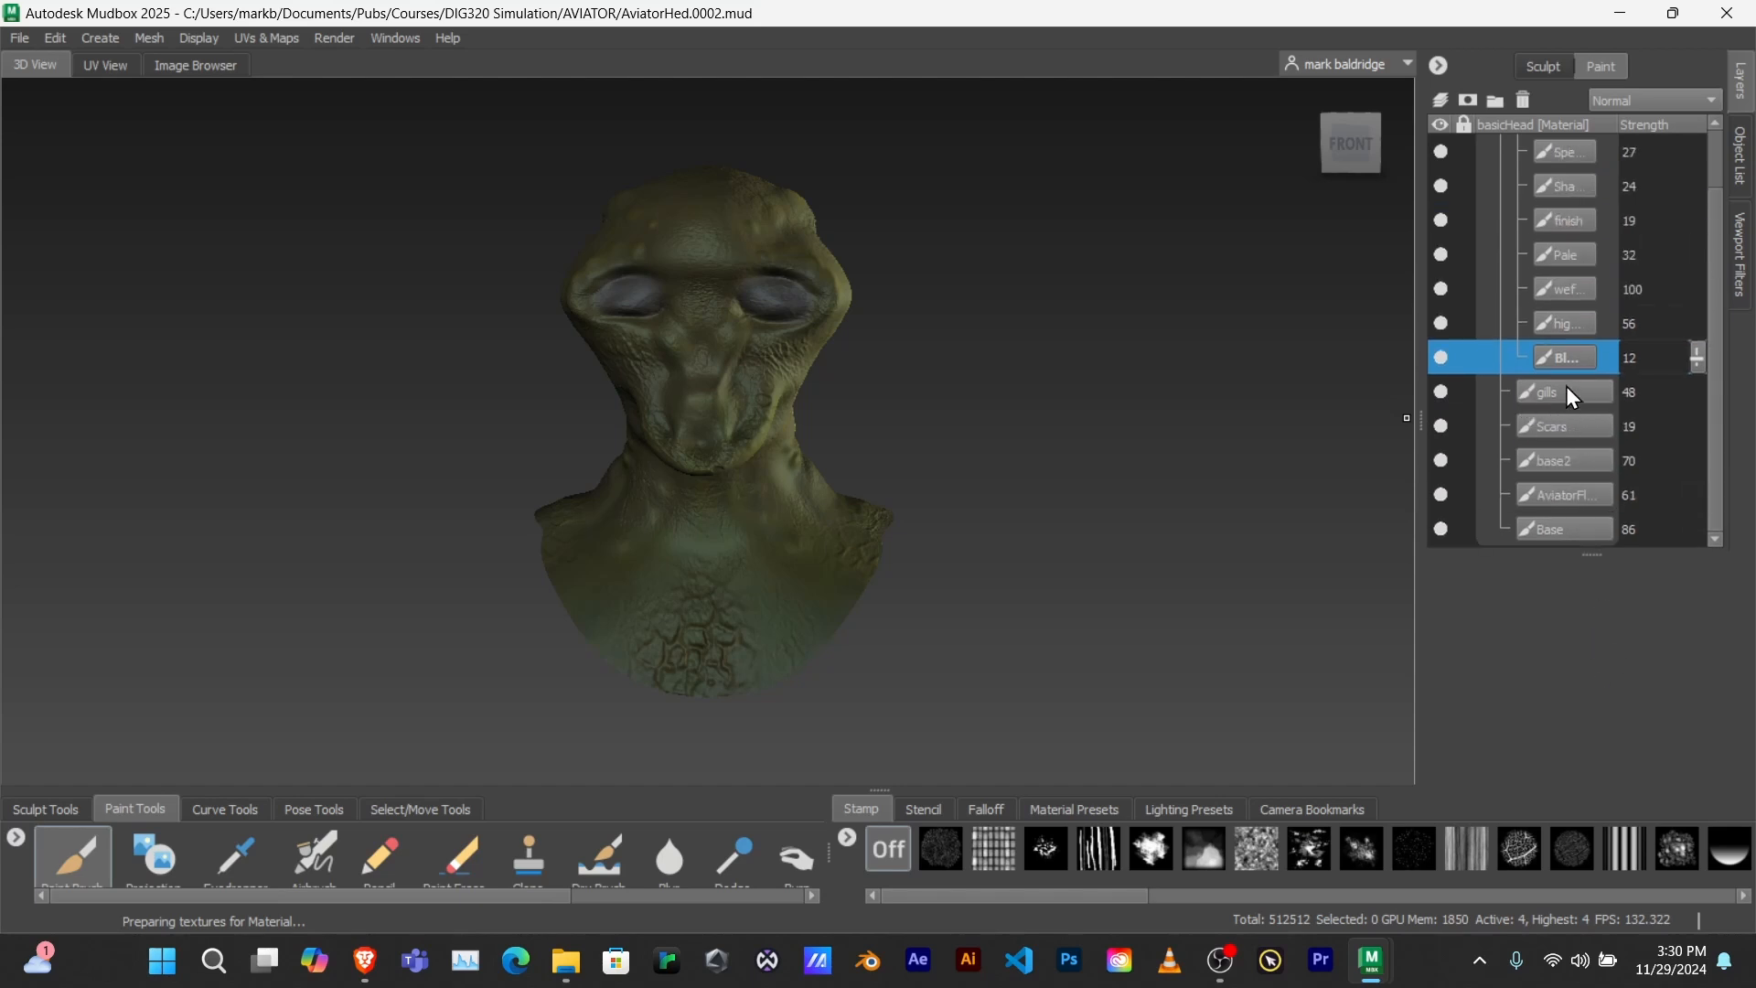
mouse_move(1571, 397)
mouse_down()
mouse_move(1561, 366)
mouse_move(1561, 427)
mouse_up()
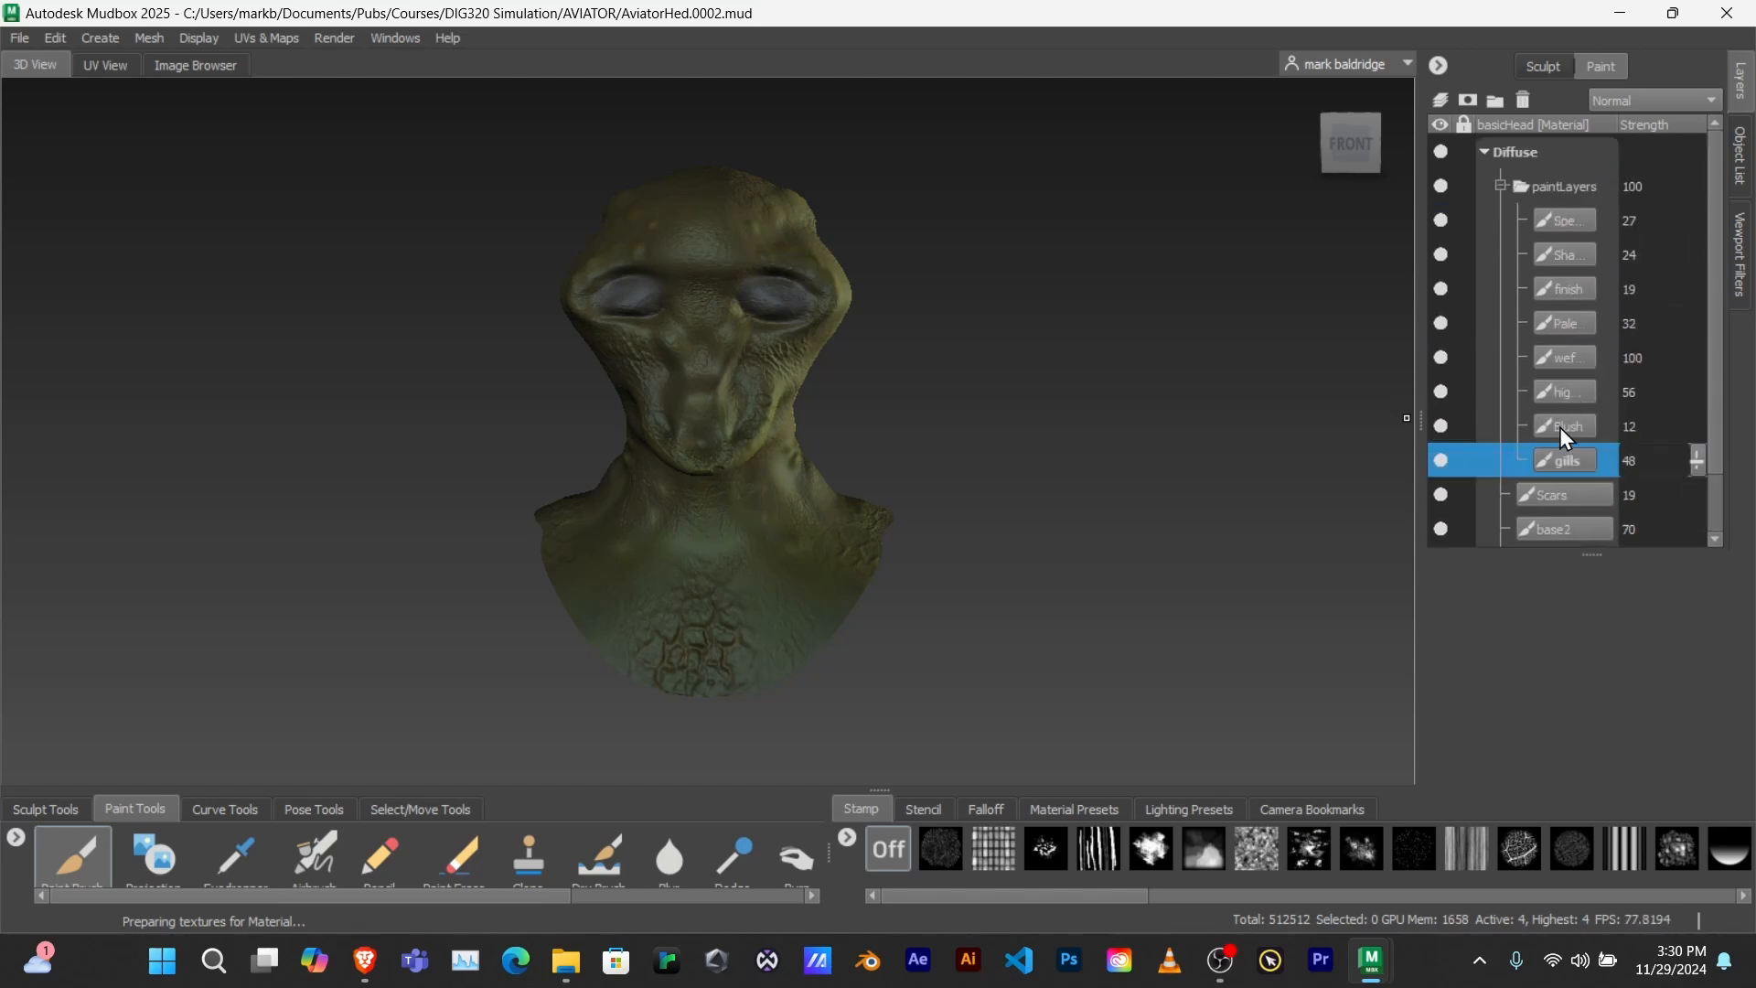
mouse_move(1575, 496)
mouse_down()
mouse_move(1575, 470)
mouse_move(1568, 520)
mouse_up()
mouse_move(1573, 459)
mouse_down()
mouse_move(1572, 441)
mouse_move(1567, 529)
mouse_move(1568, 505)
mouse_up()
scroll(1582, 498, down, 1)
scroll(1568, 526, down, 1)
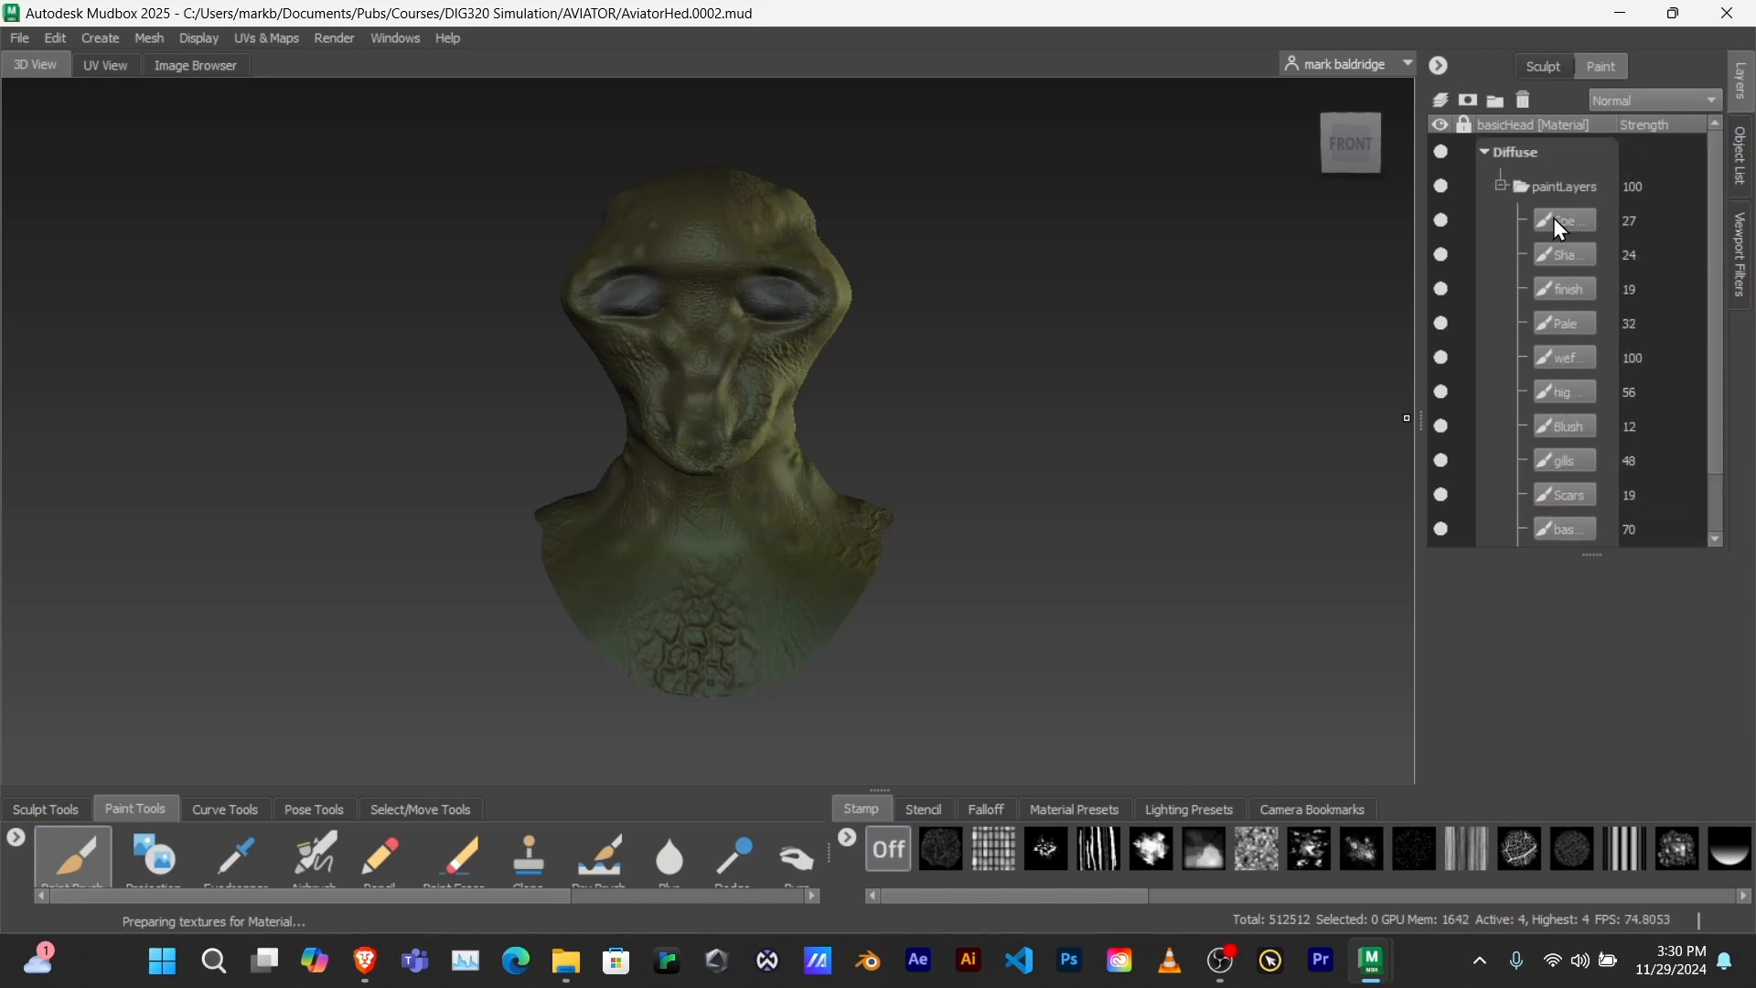
- Export the paintLayers group merged as paintLayers.png, 8-bit RGBA PNG, into the project's sourceimages folder
click(1547, 181)
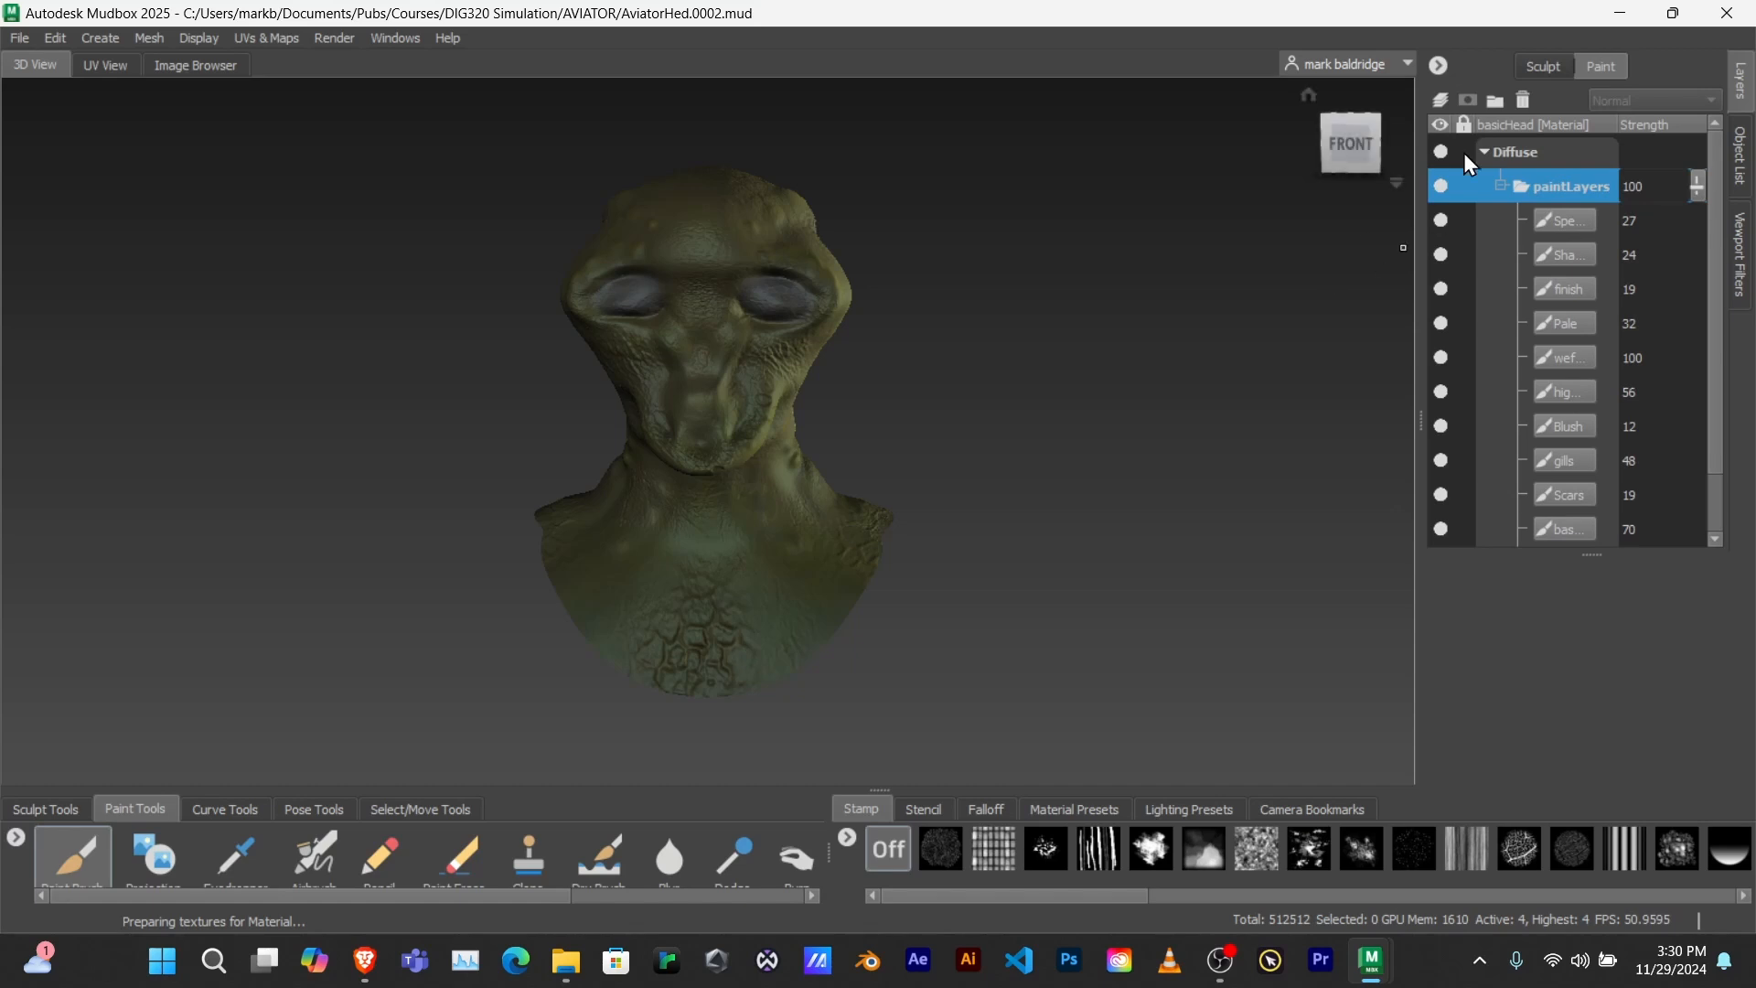
click(1439, 65)
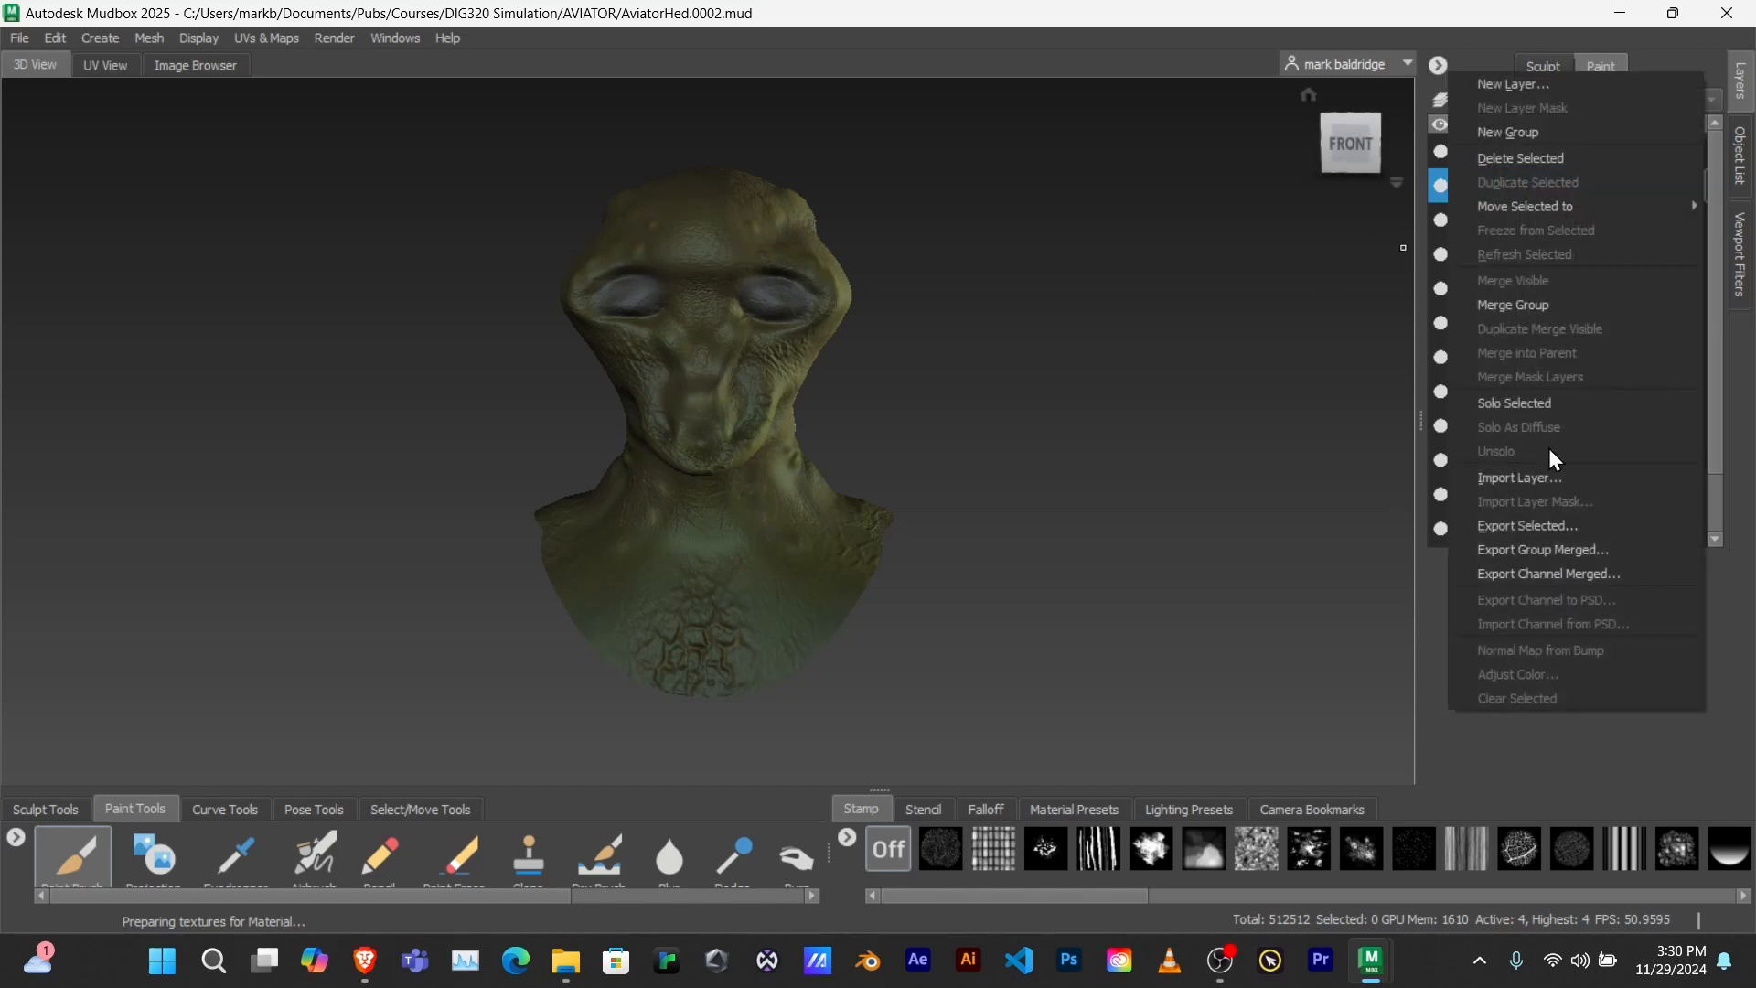
click(1546, 548)
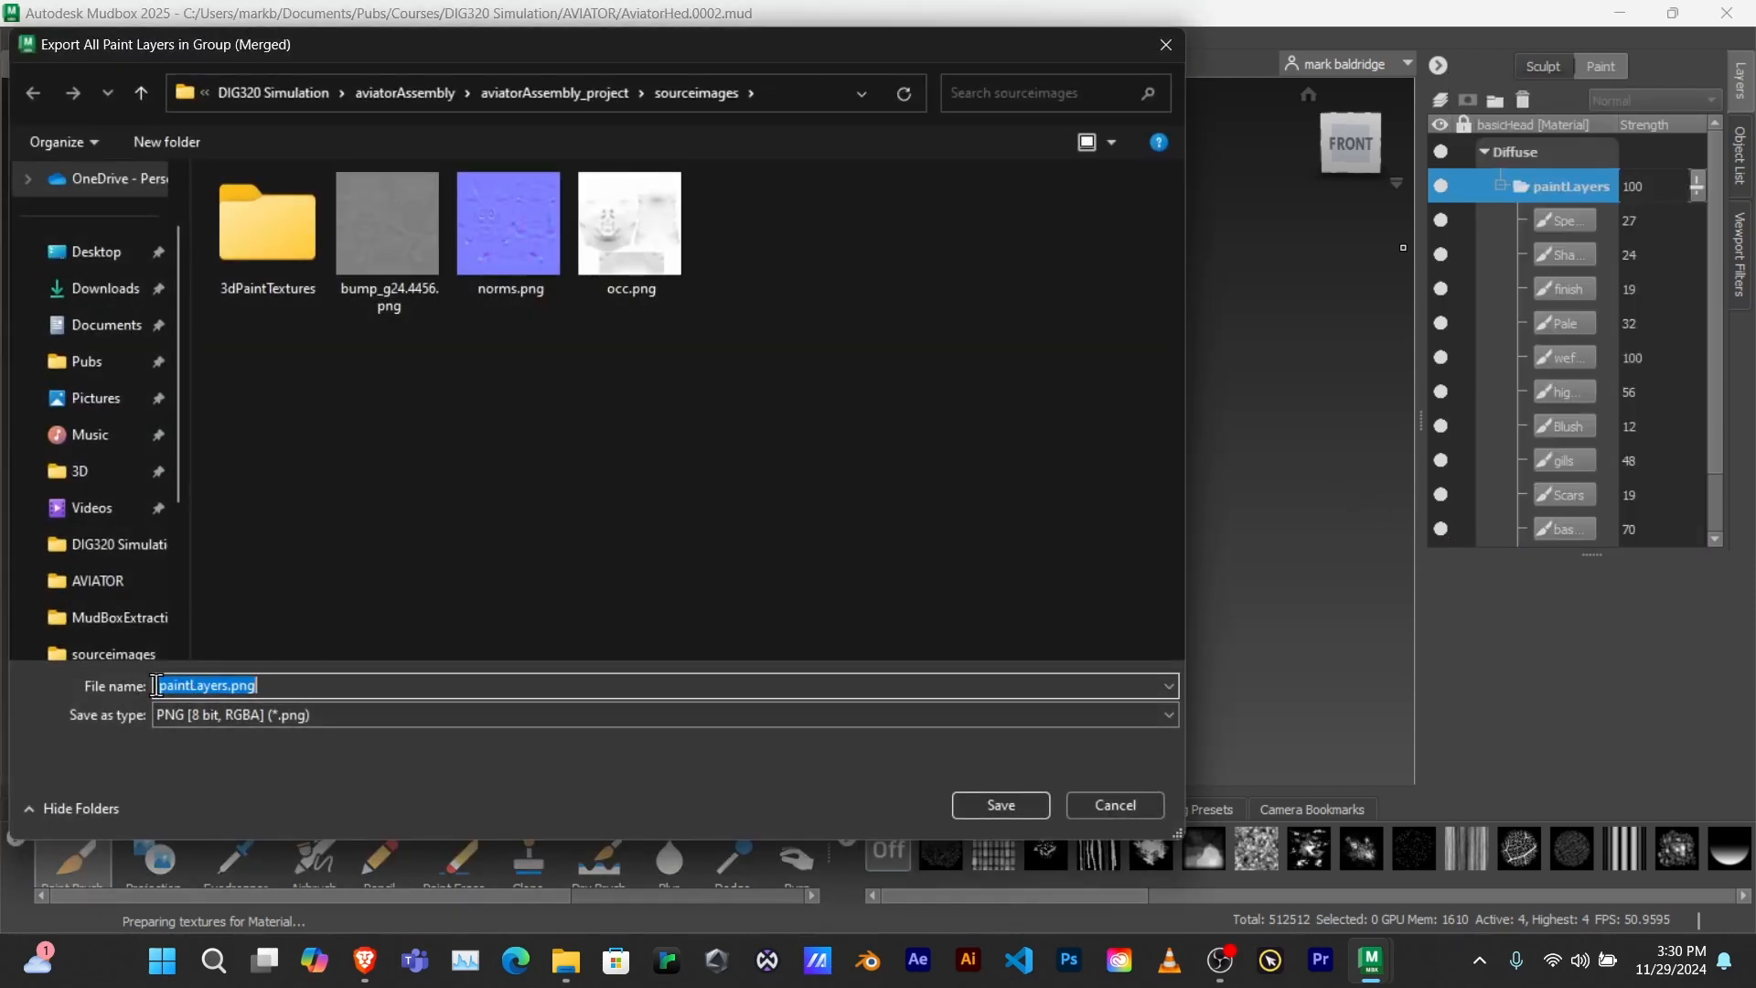
click(999, 807)
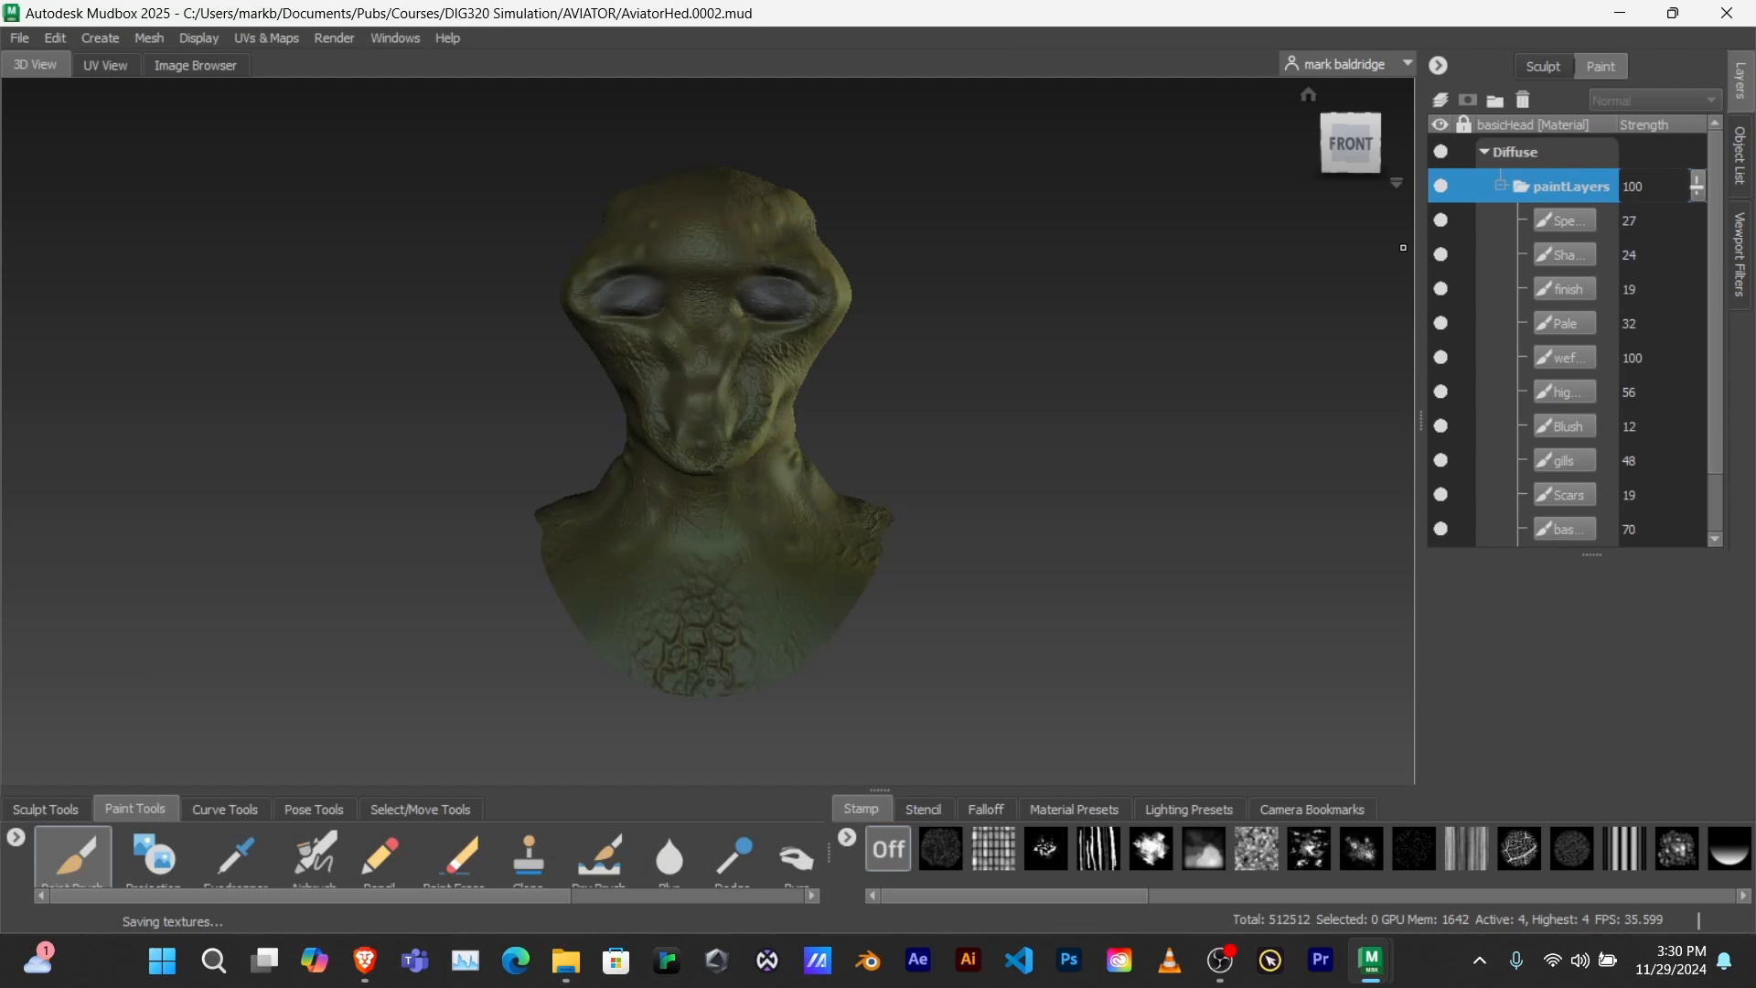
- Check the exported paintLayers.png in the aviatorAssembly_project sourceimages folder, and close the folder window
drag(0, 105, 769, 142)
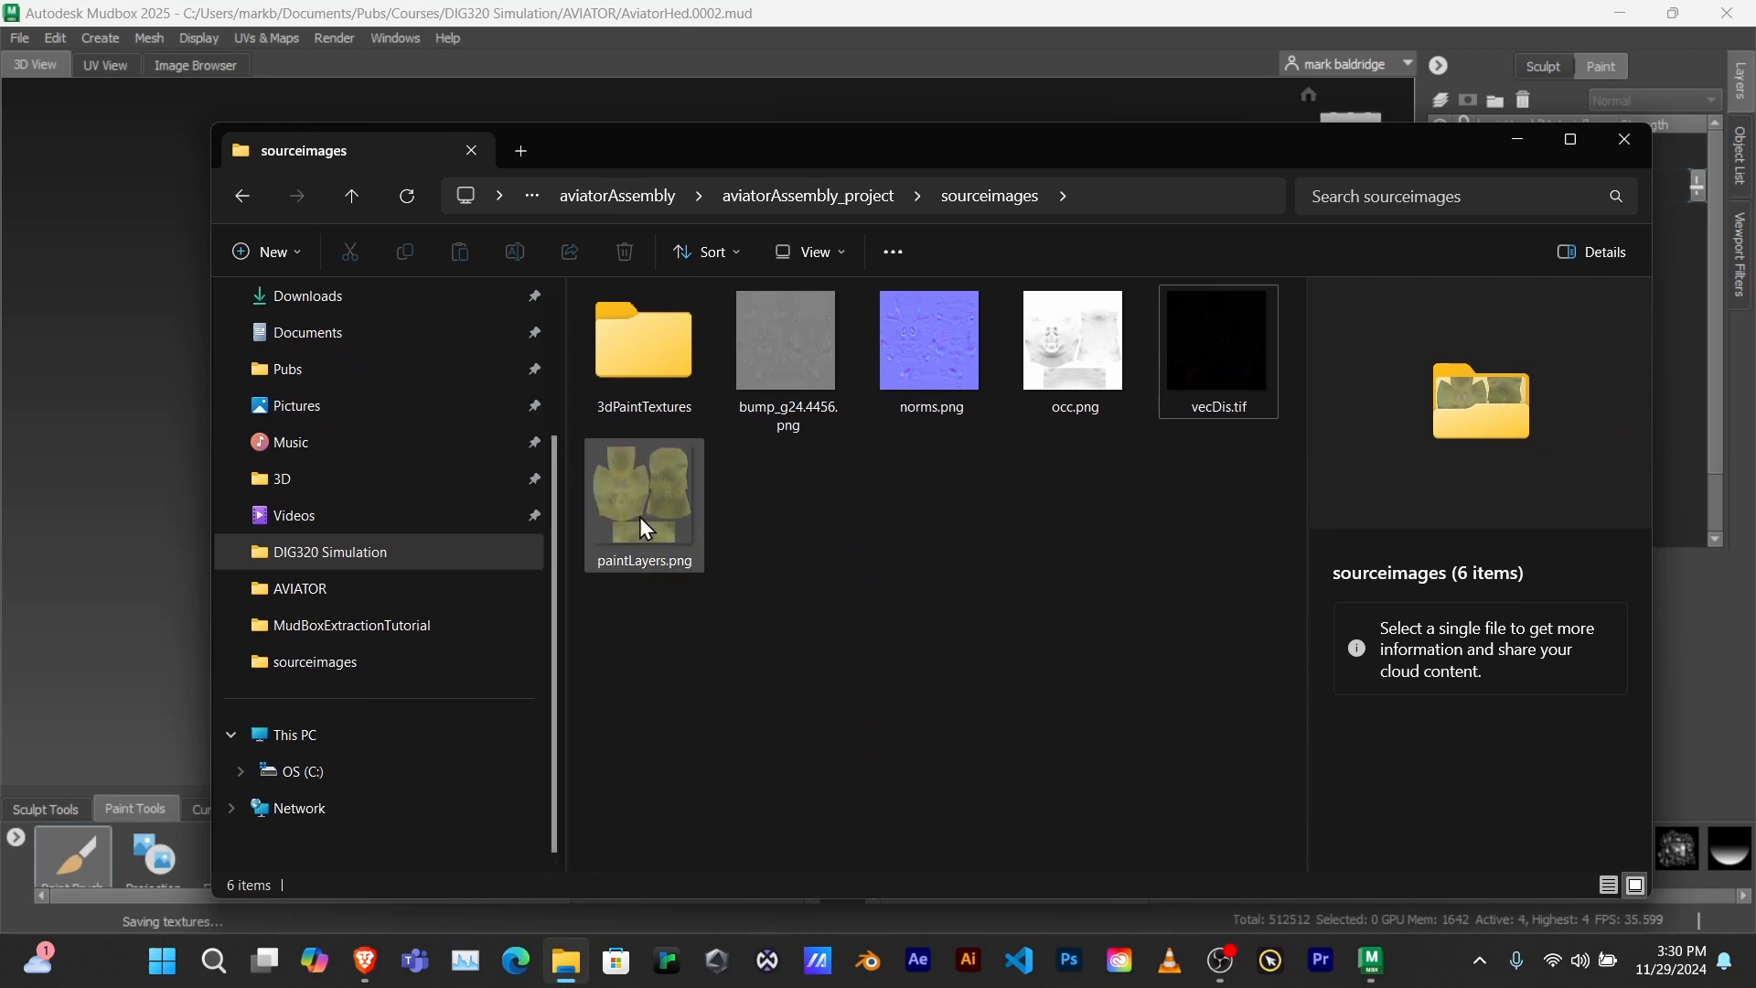
mouse_move(590, 984)
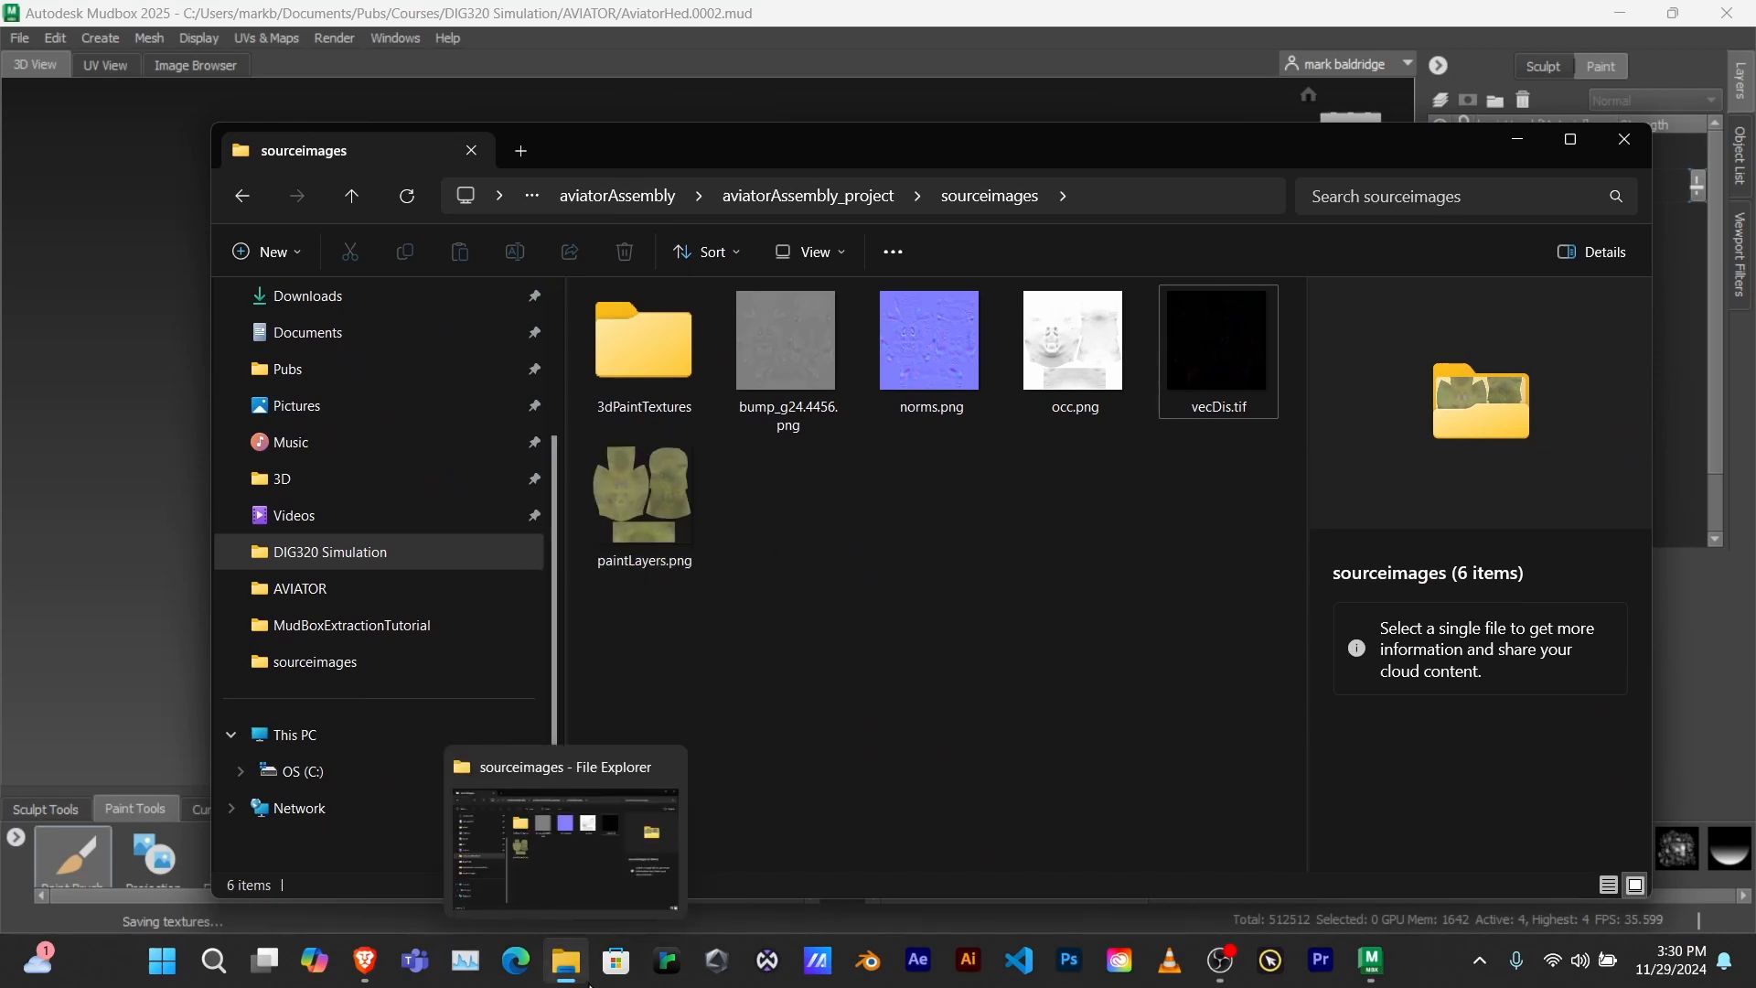
drag(902, 150, 0, 261)
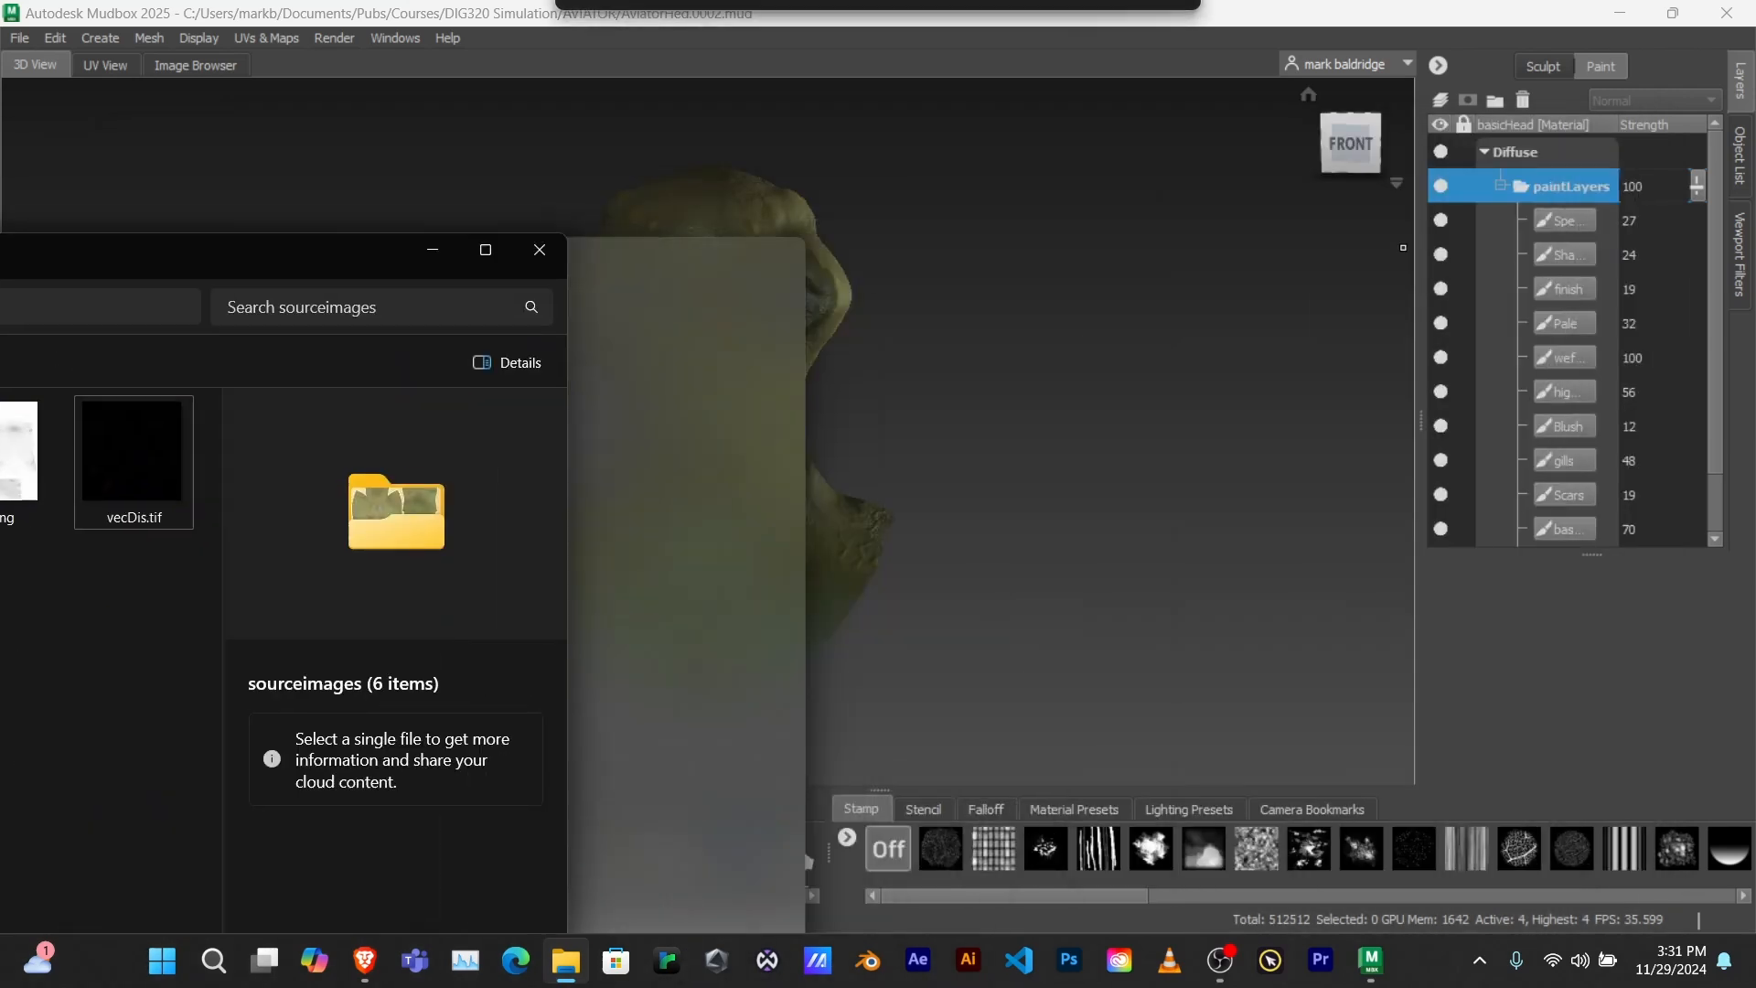
click(20, 37)
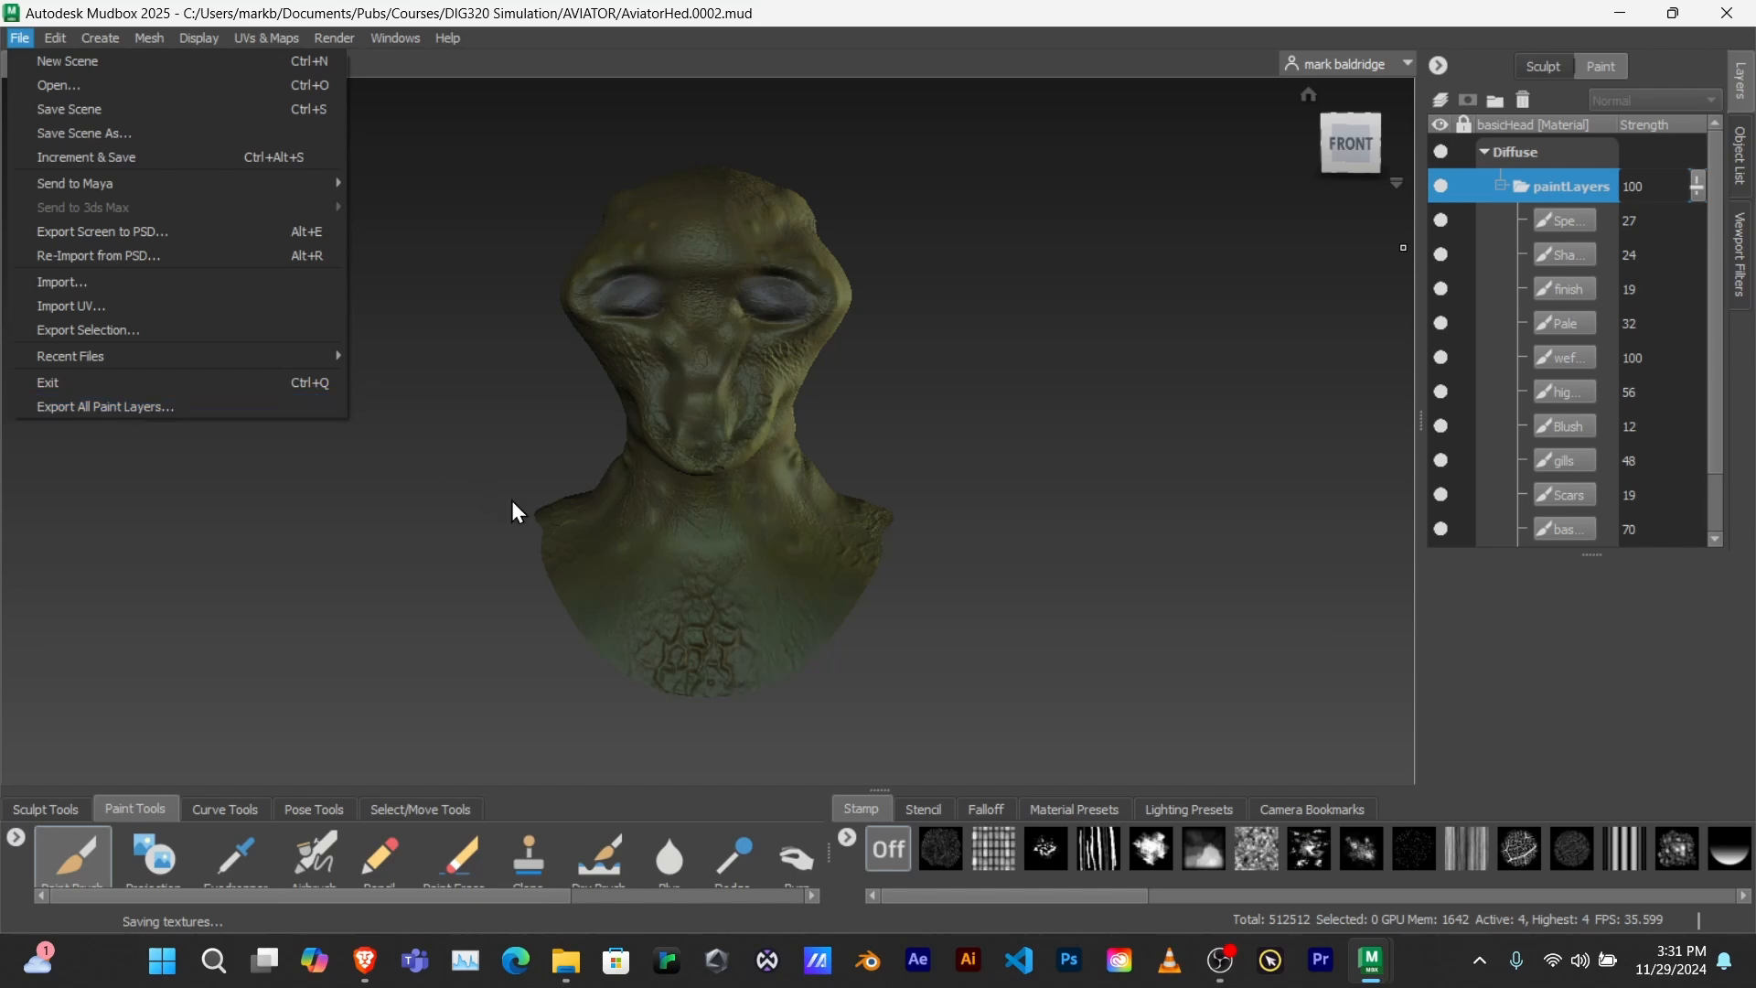
click(162, 578)
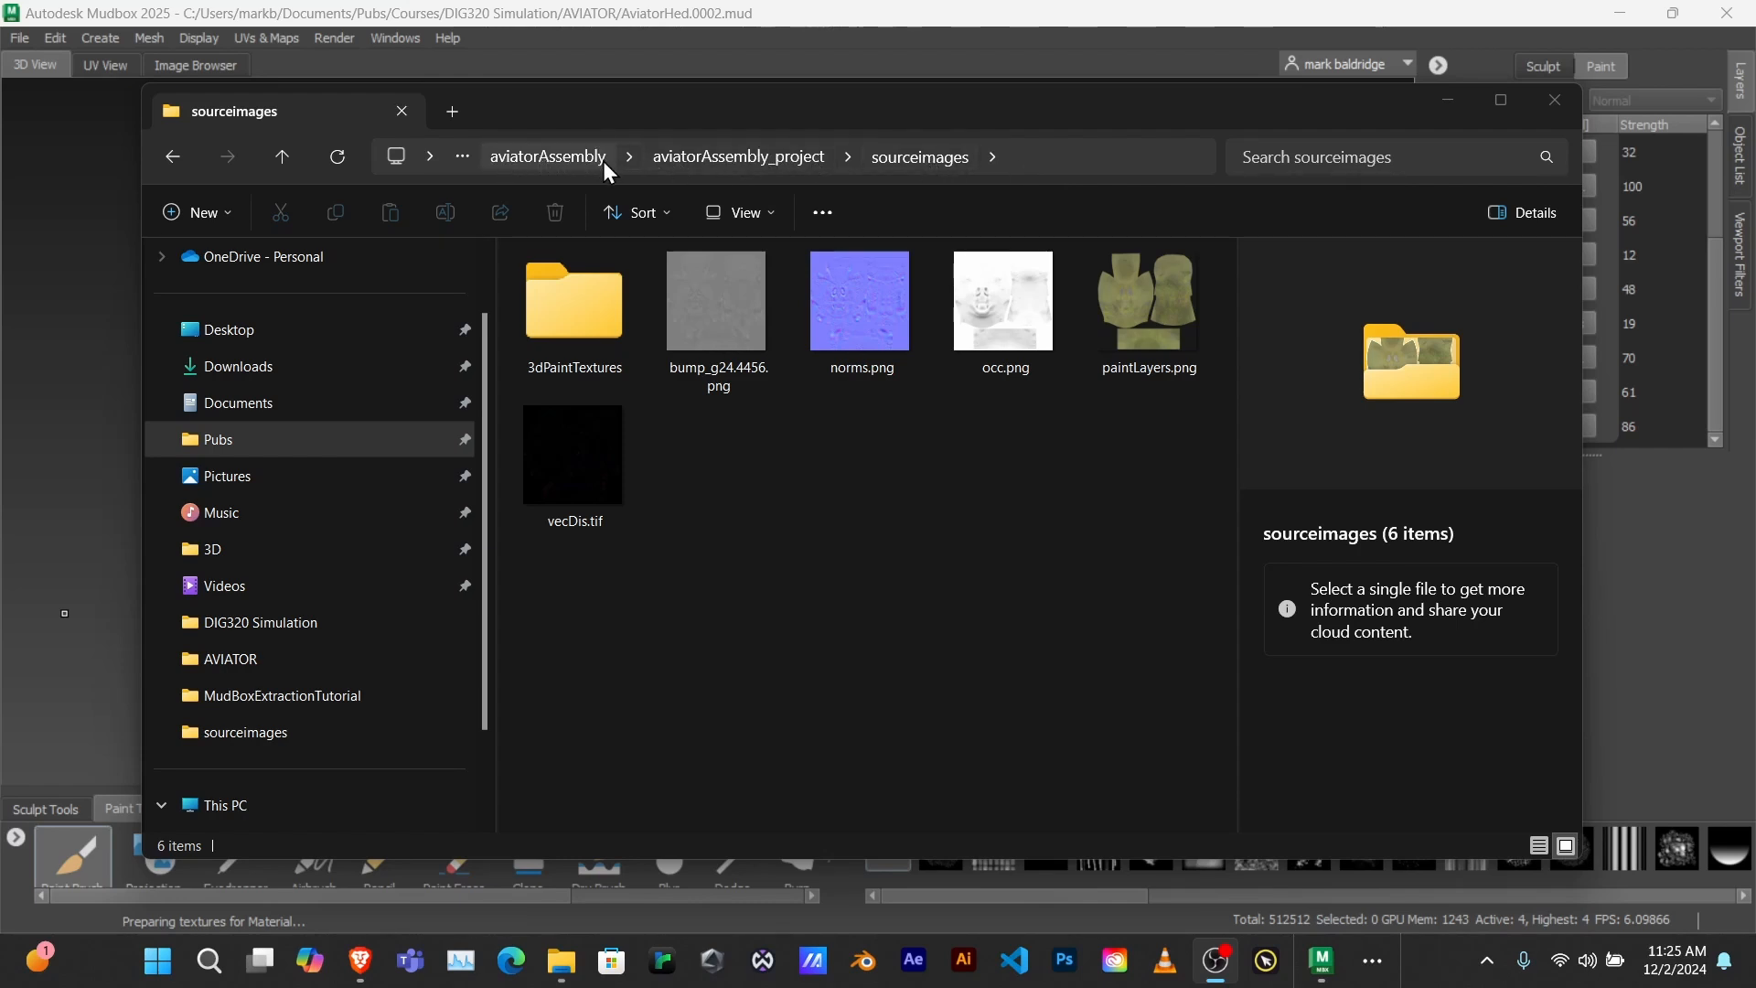
click(1555, 103)
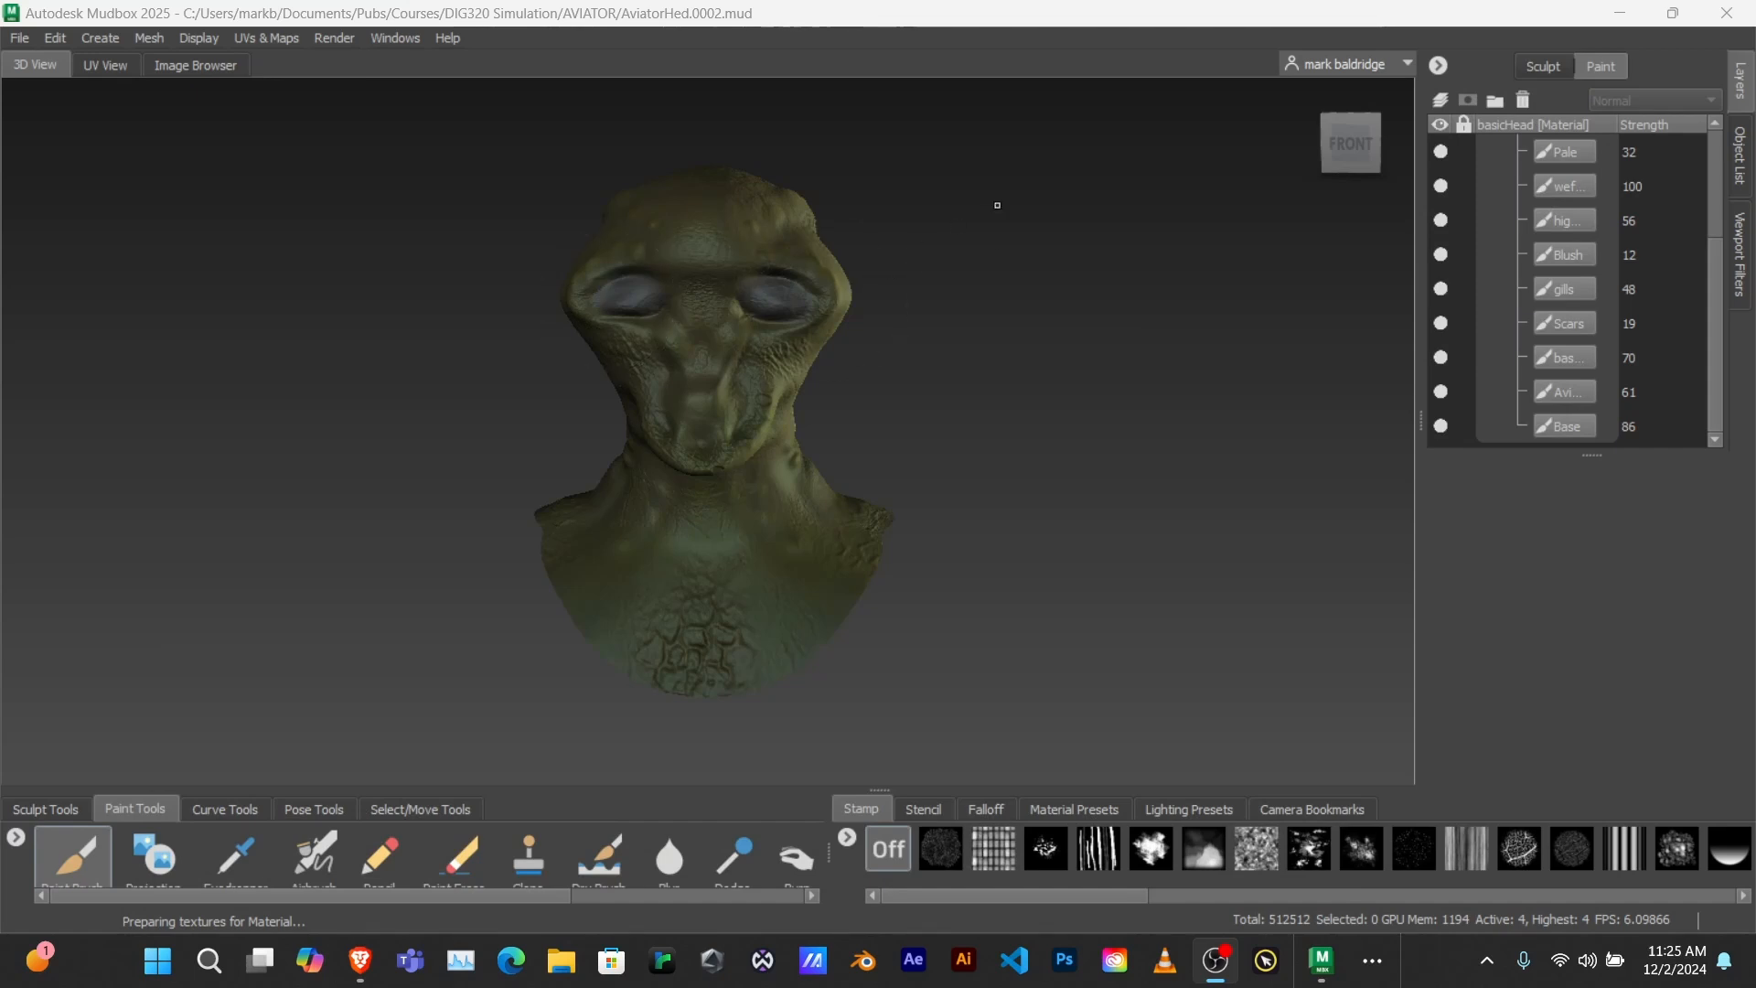
- Look over the Export Group Merged, Export Channel Merged and Export All Paint Layers commands
click(1437, 65)
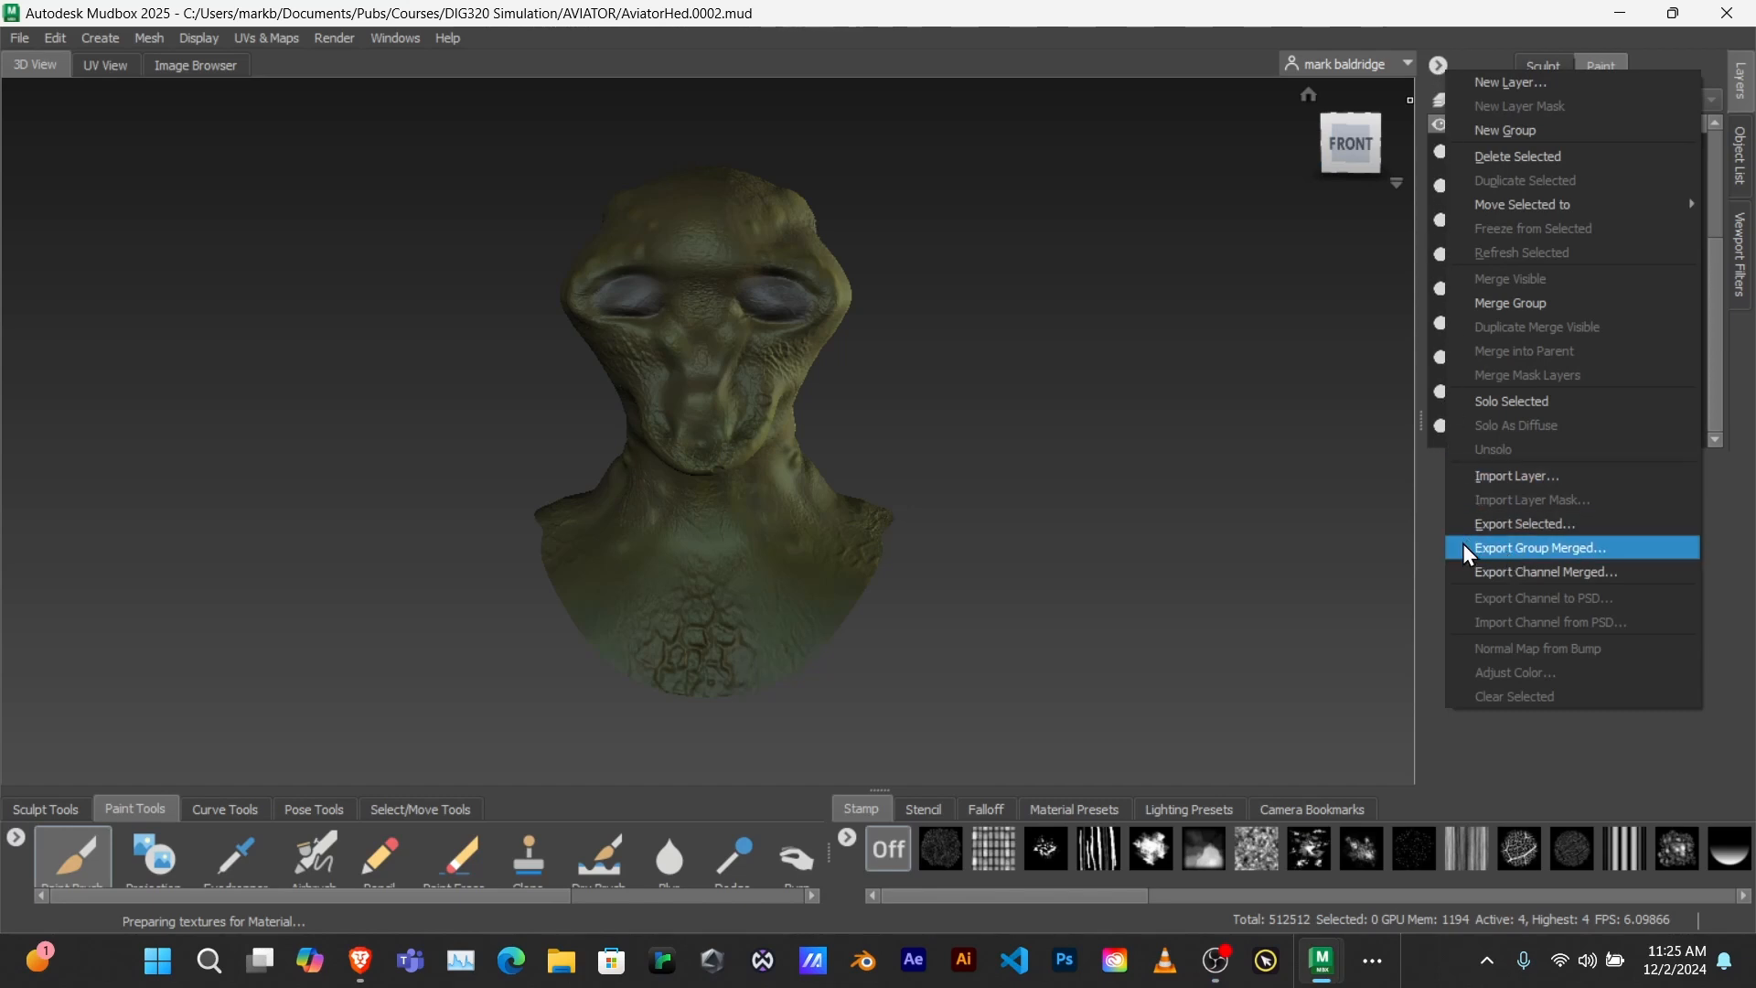
click(22, 37)
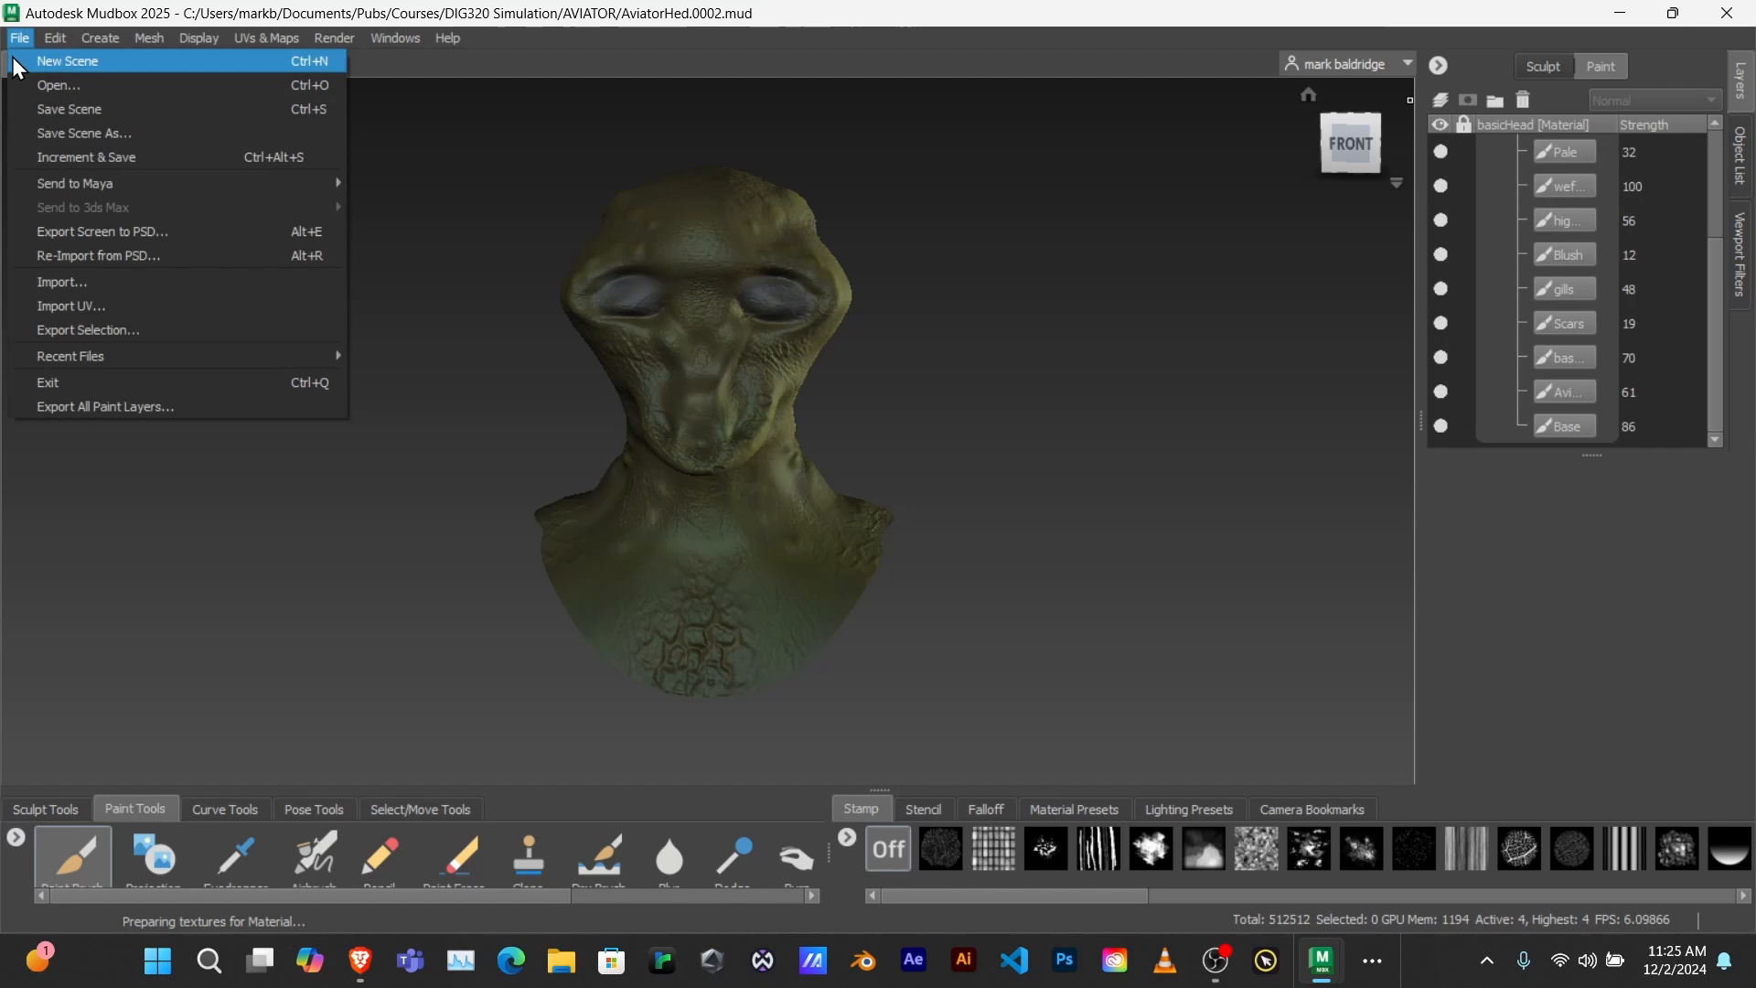
click(101, 407)
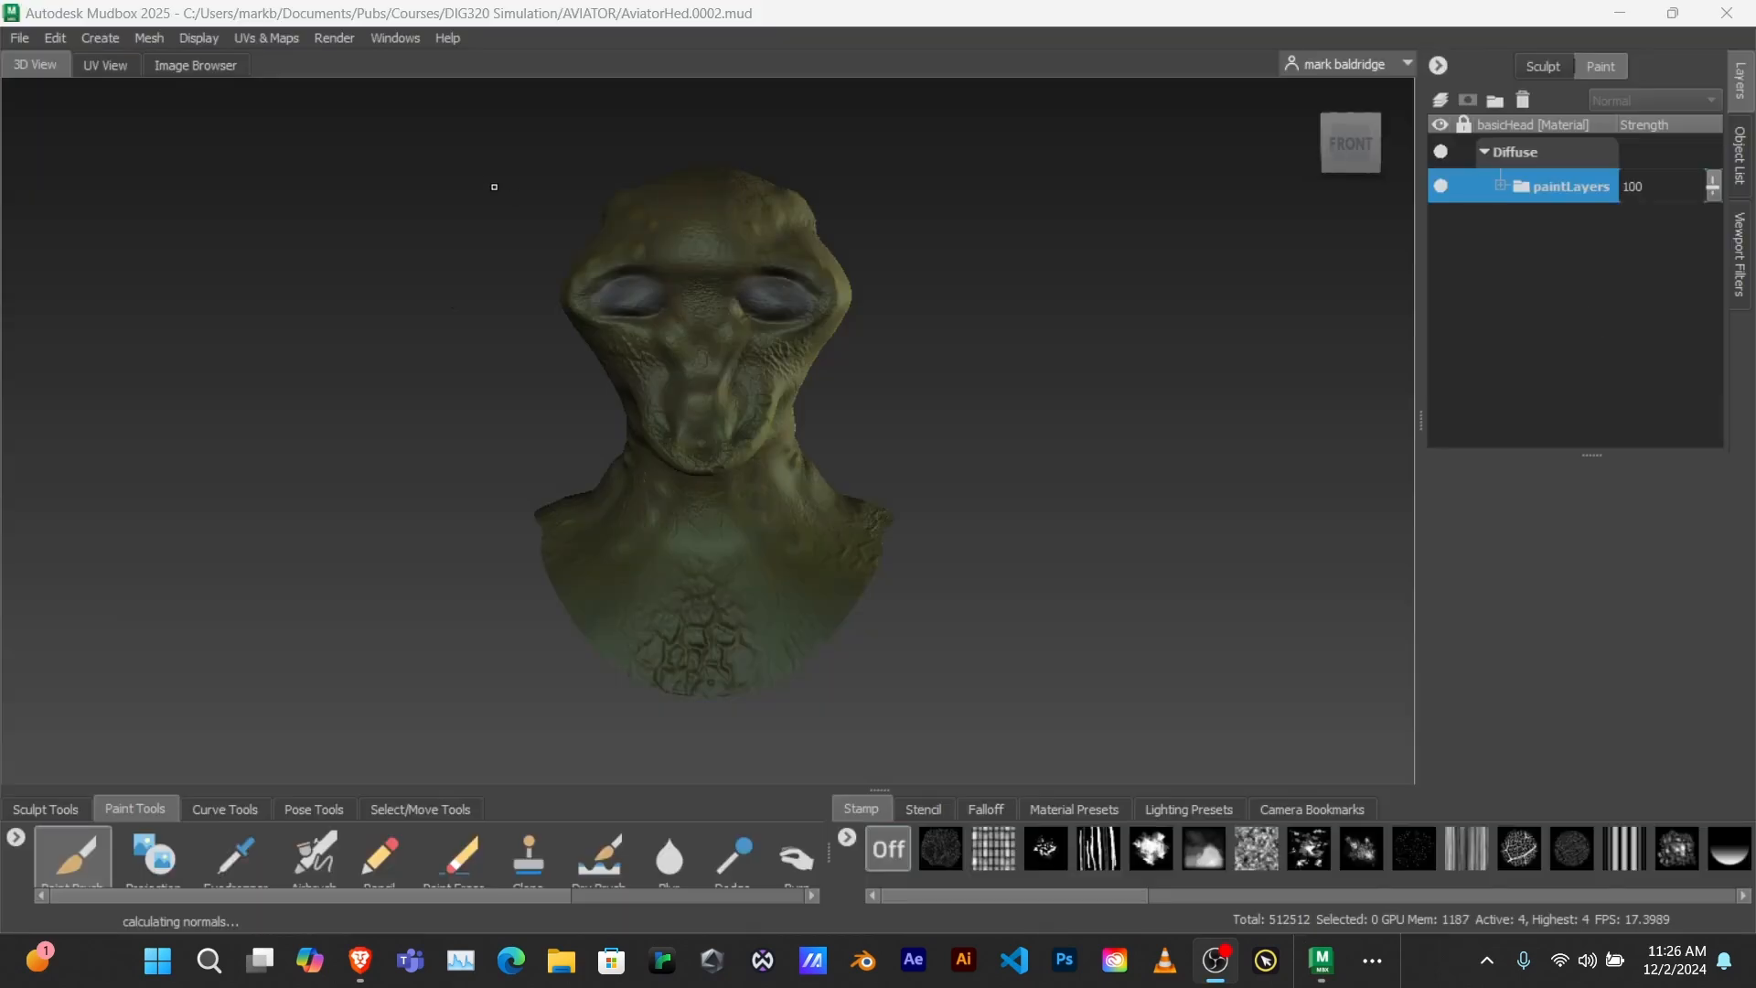
click(1439, 64)
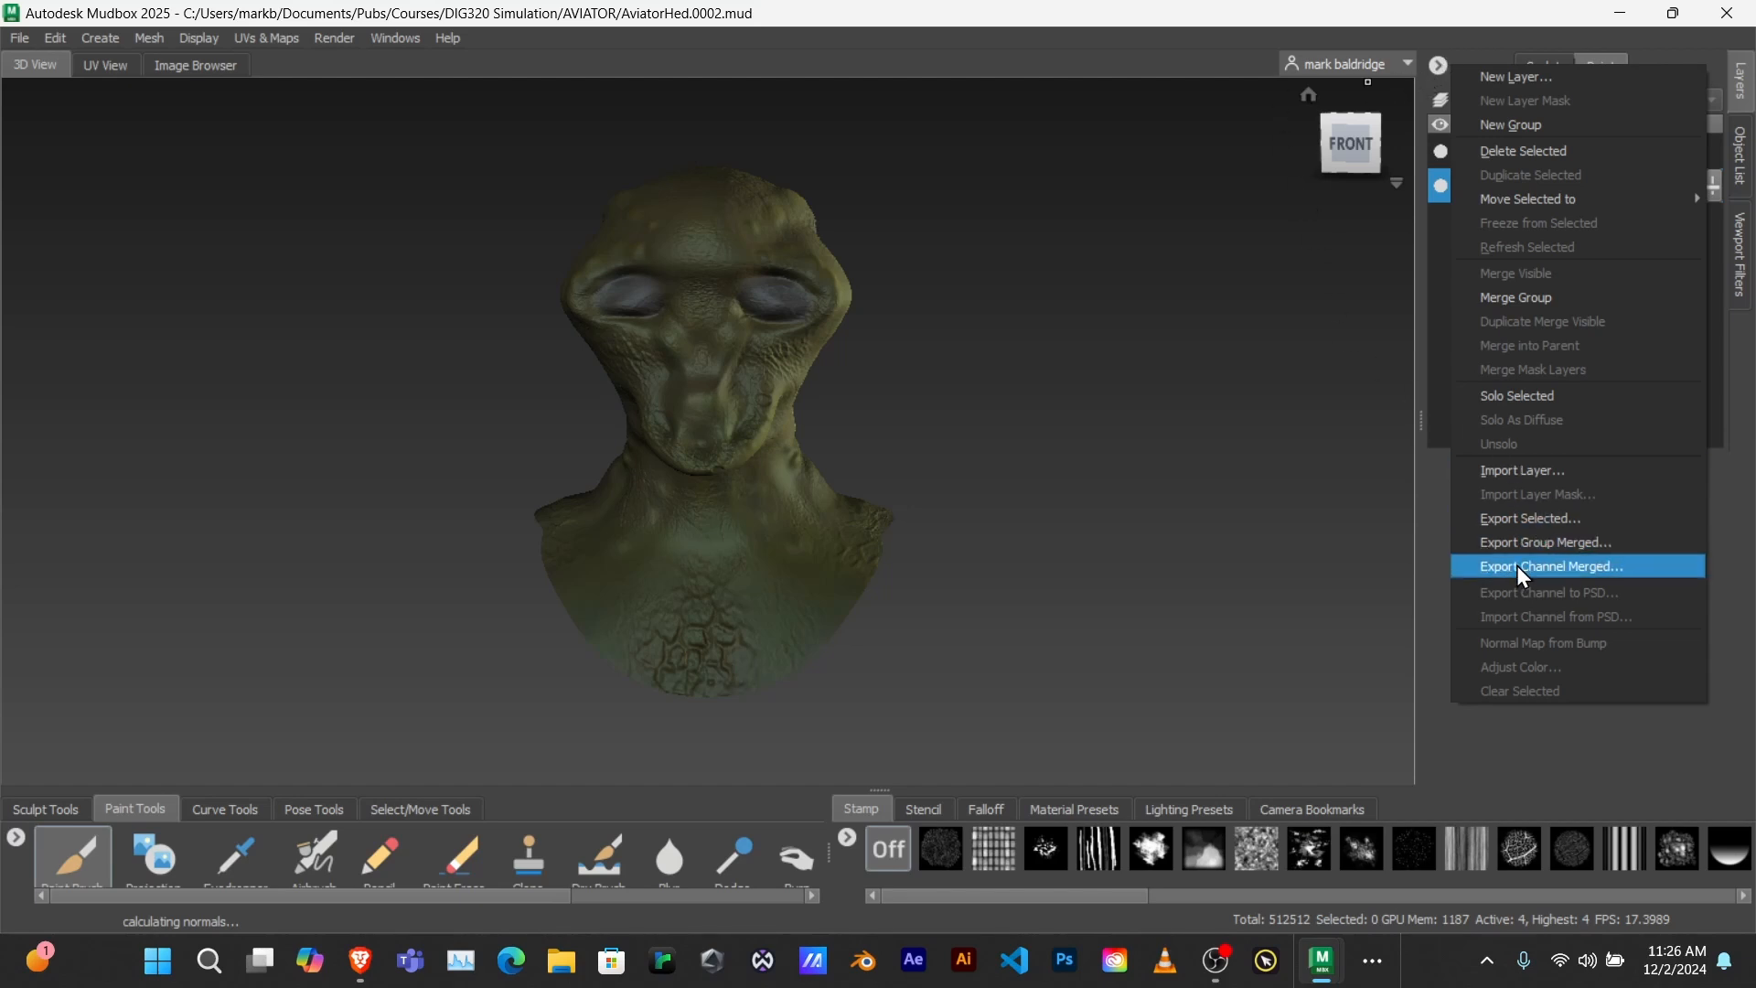
click(1078, 351)
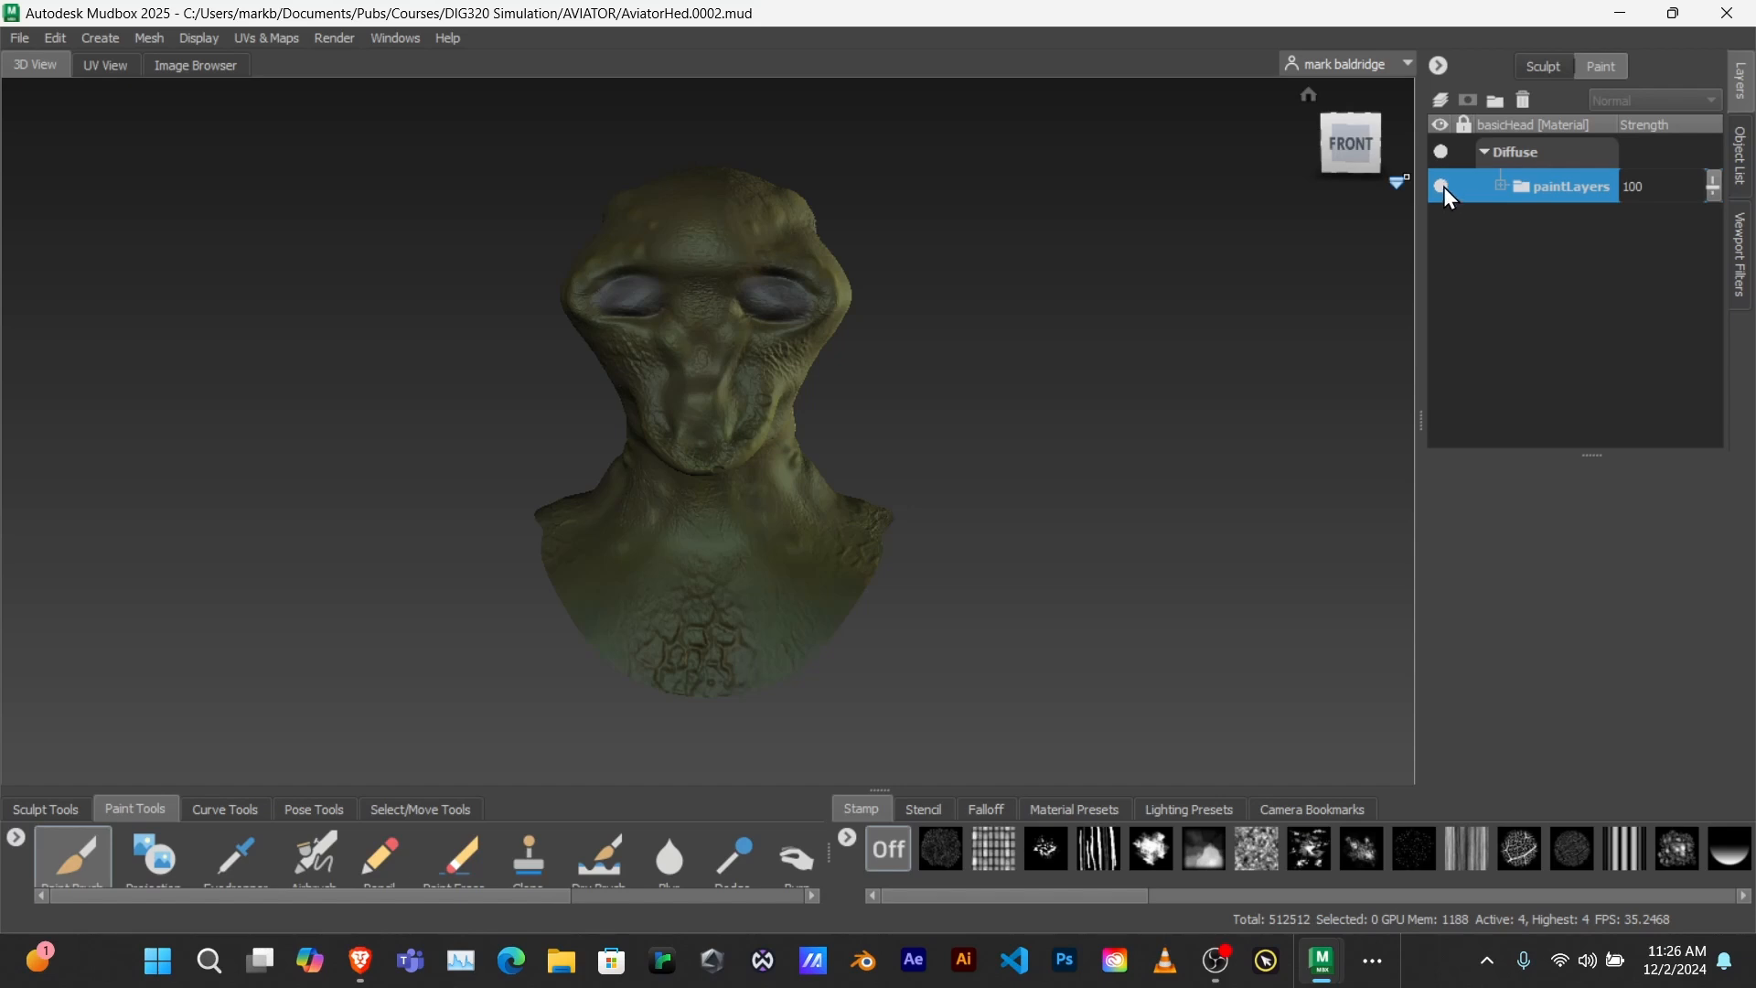
- Expand the paintLayers group and turn off the visibility of every layer in it, the group and the Diffuse channel
click(1502, 186)
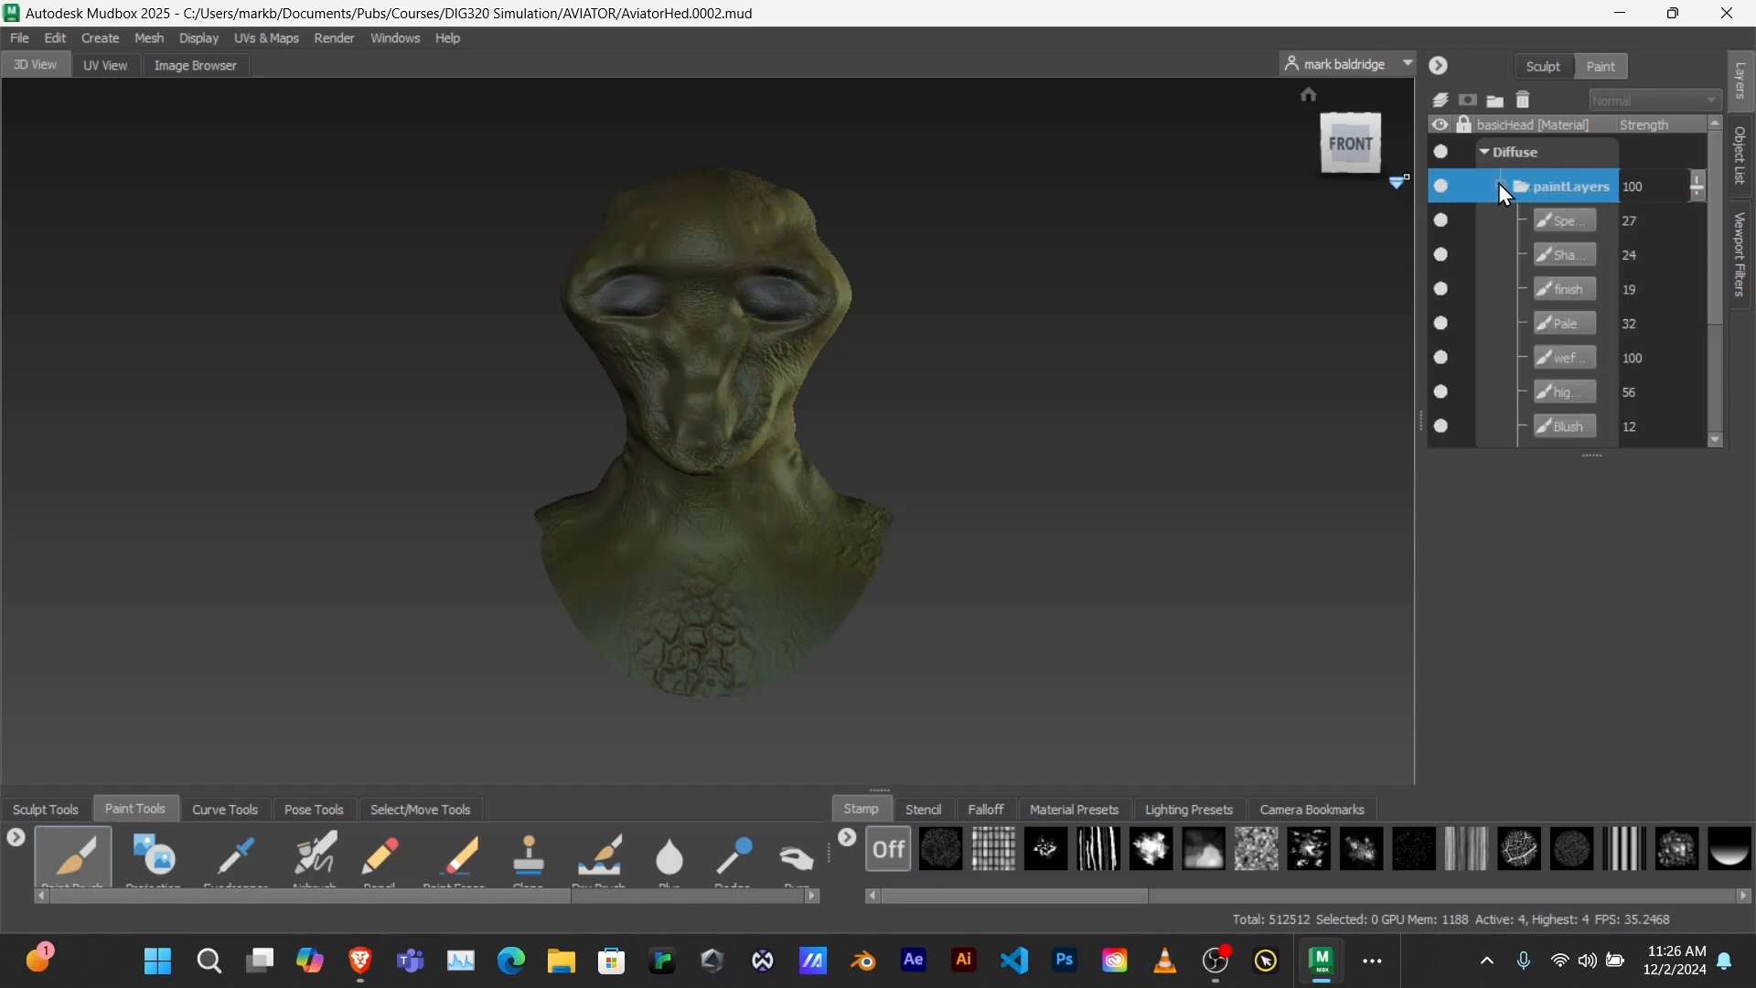
click(1441, 186)
click(1441, 185)
click(1441, 220)
click(1440, 254)
click(1441, 289)
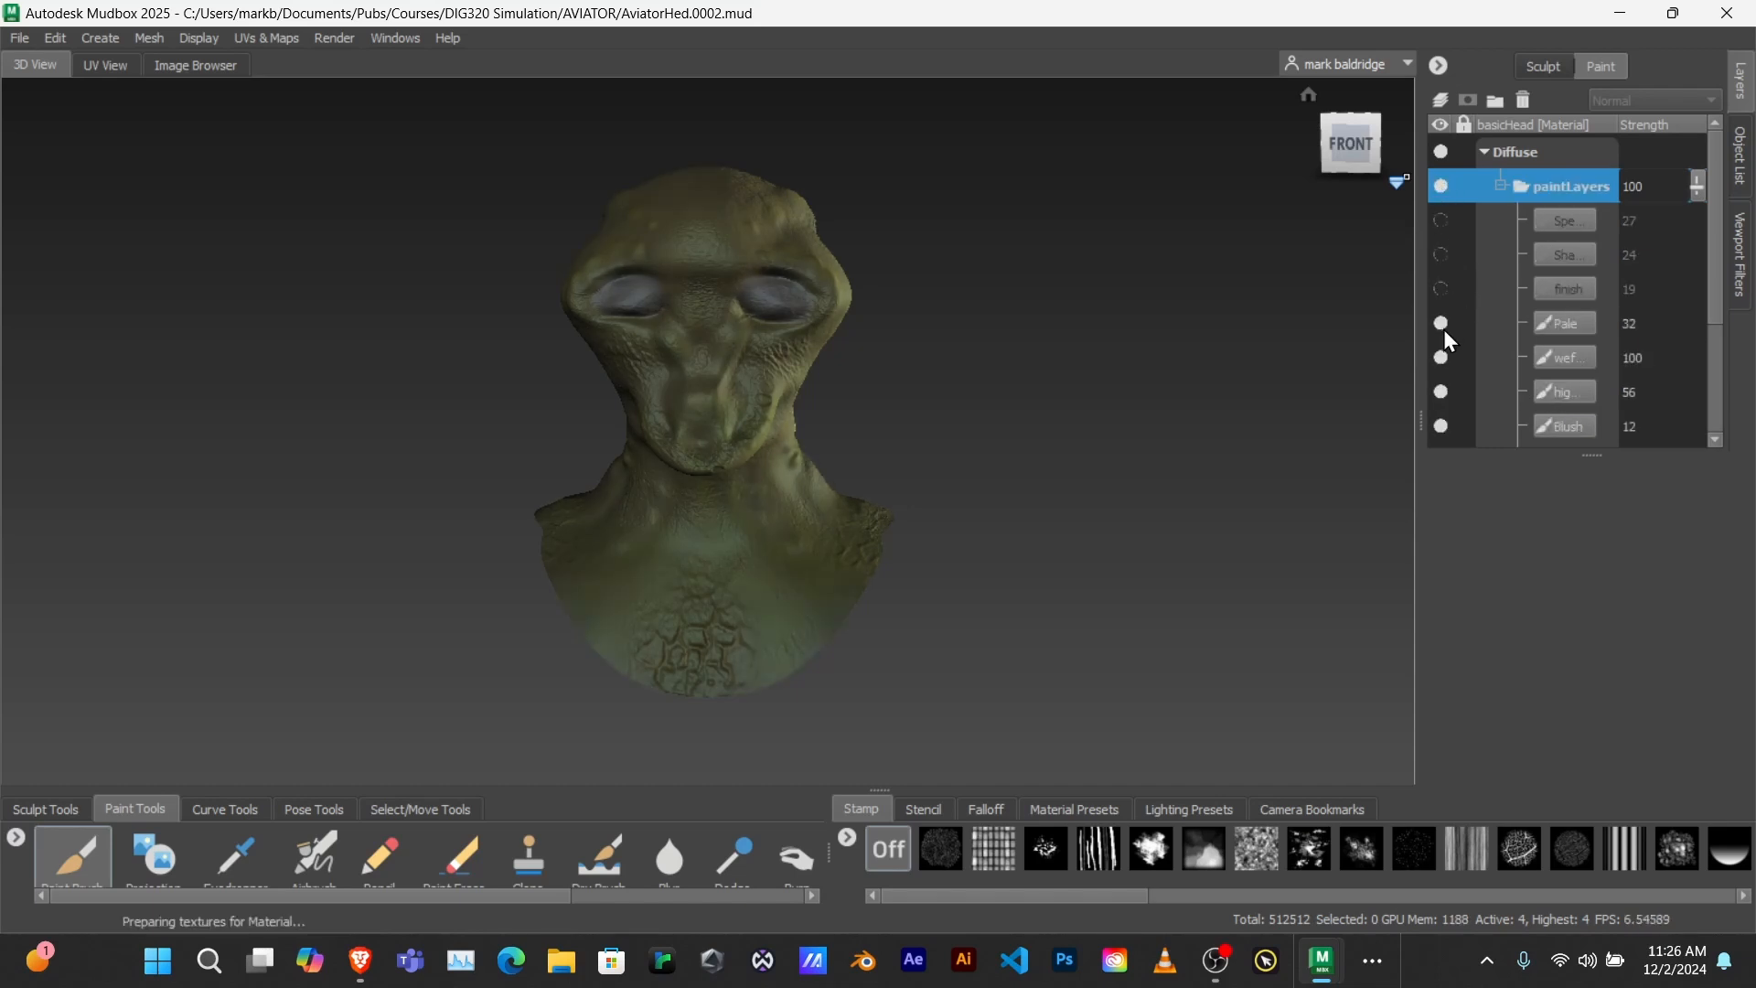
click(1442, 324)
click(1442, 356)
click(1441, 392)
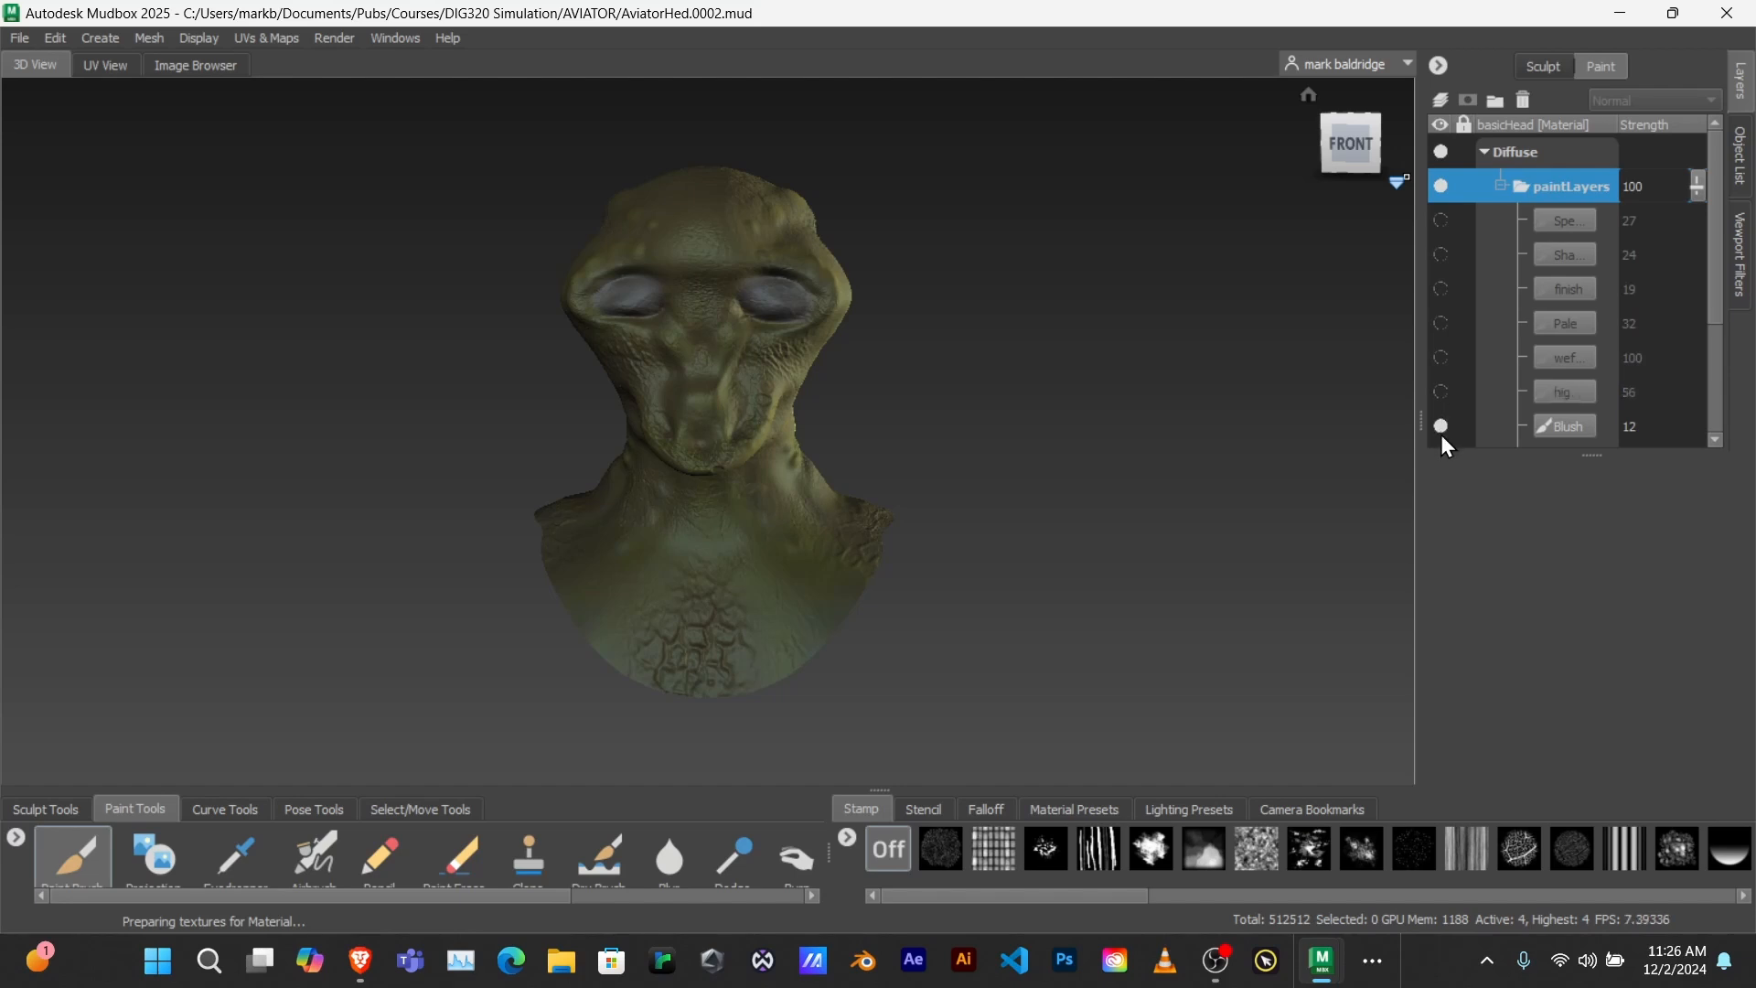
click(1441, 426)
scroll(1436, 375, down, 2)
click(1441, 289)
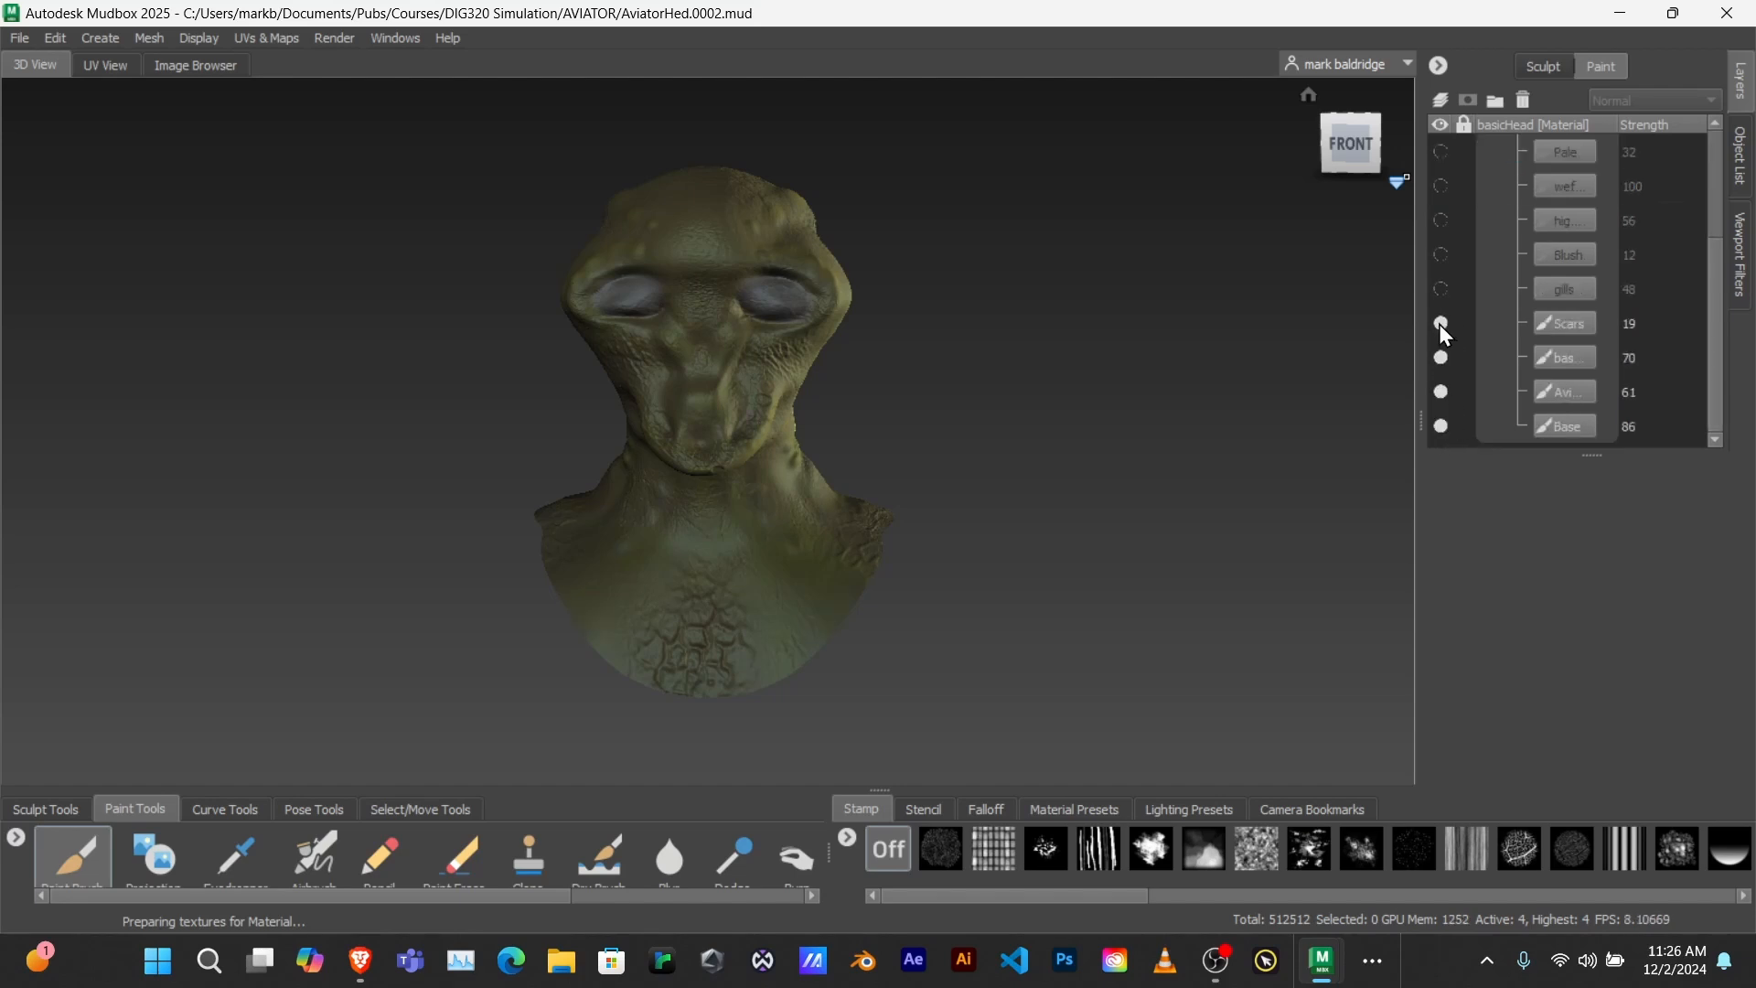
click(1442, 324)
click(1442, 357)
click(1441, 392)
click(1441, 427)
scroll(1446, 384, up, 2)
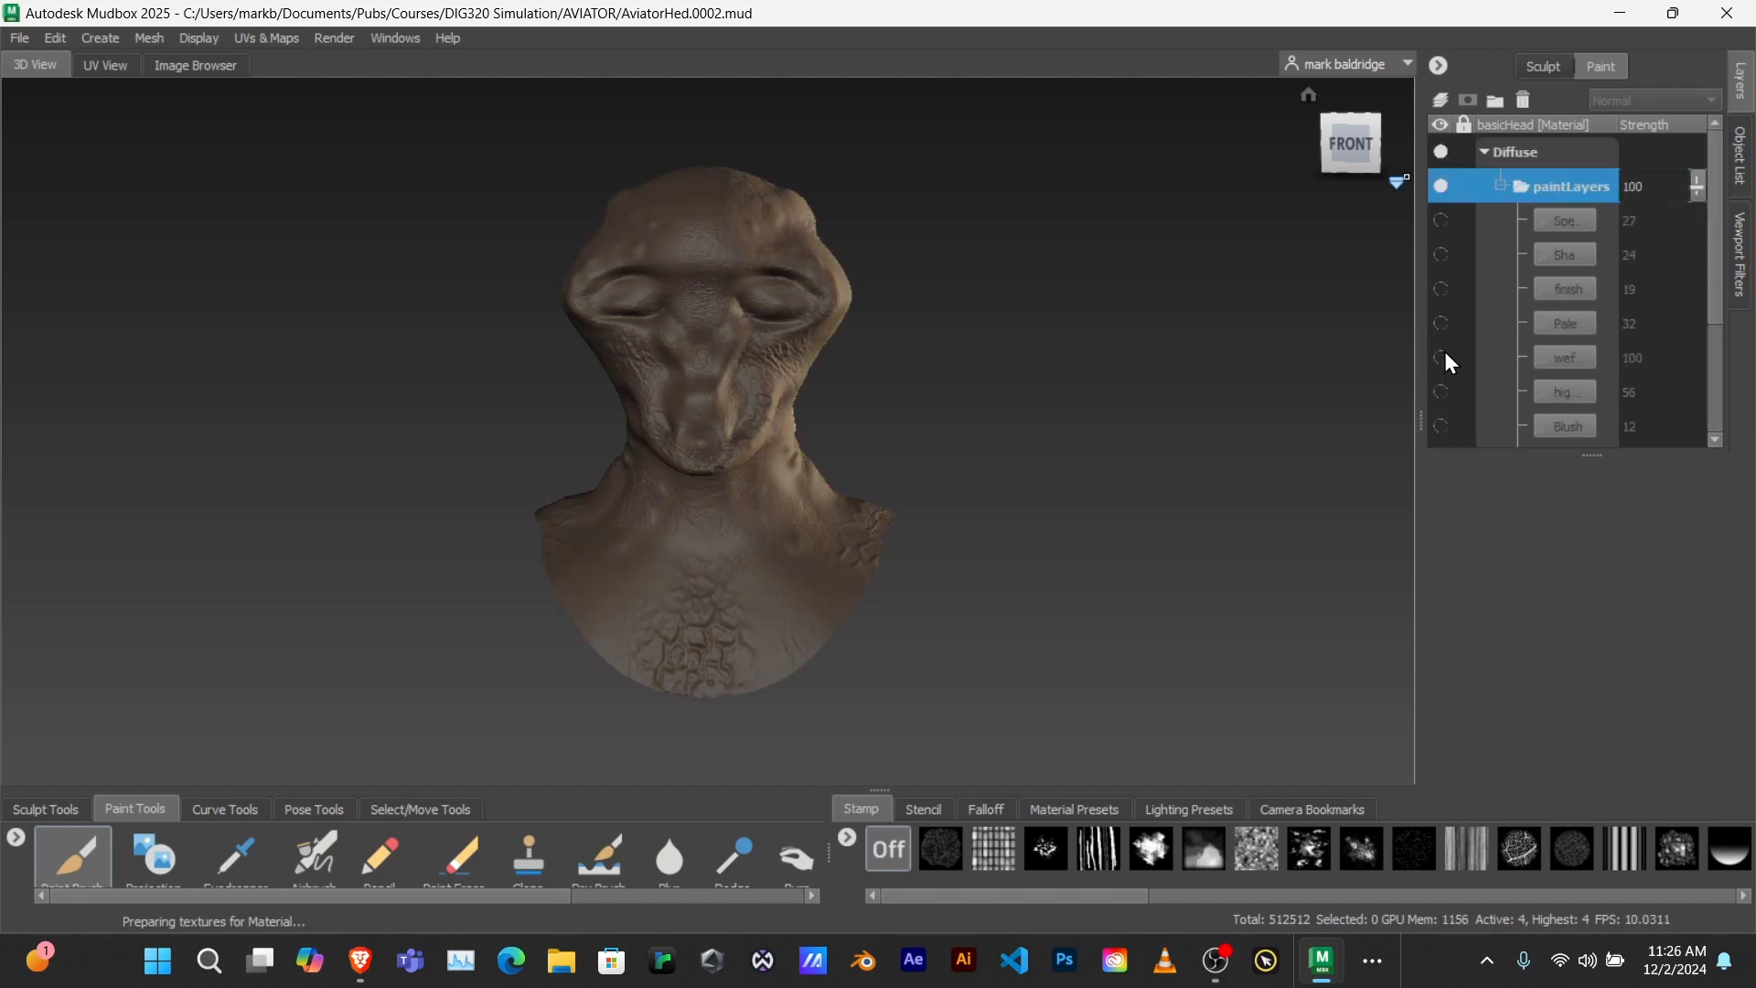
click(1442, 187)
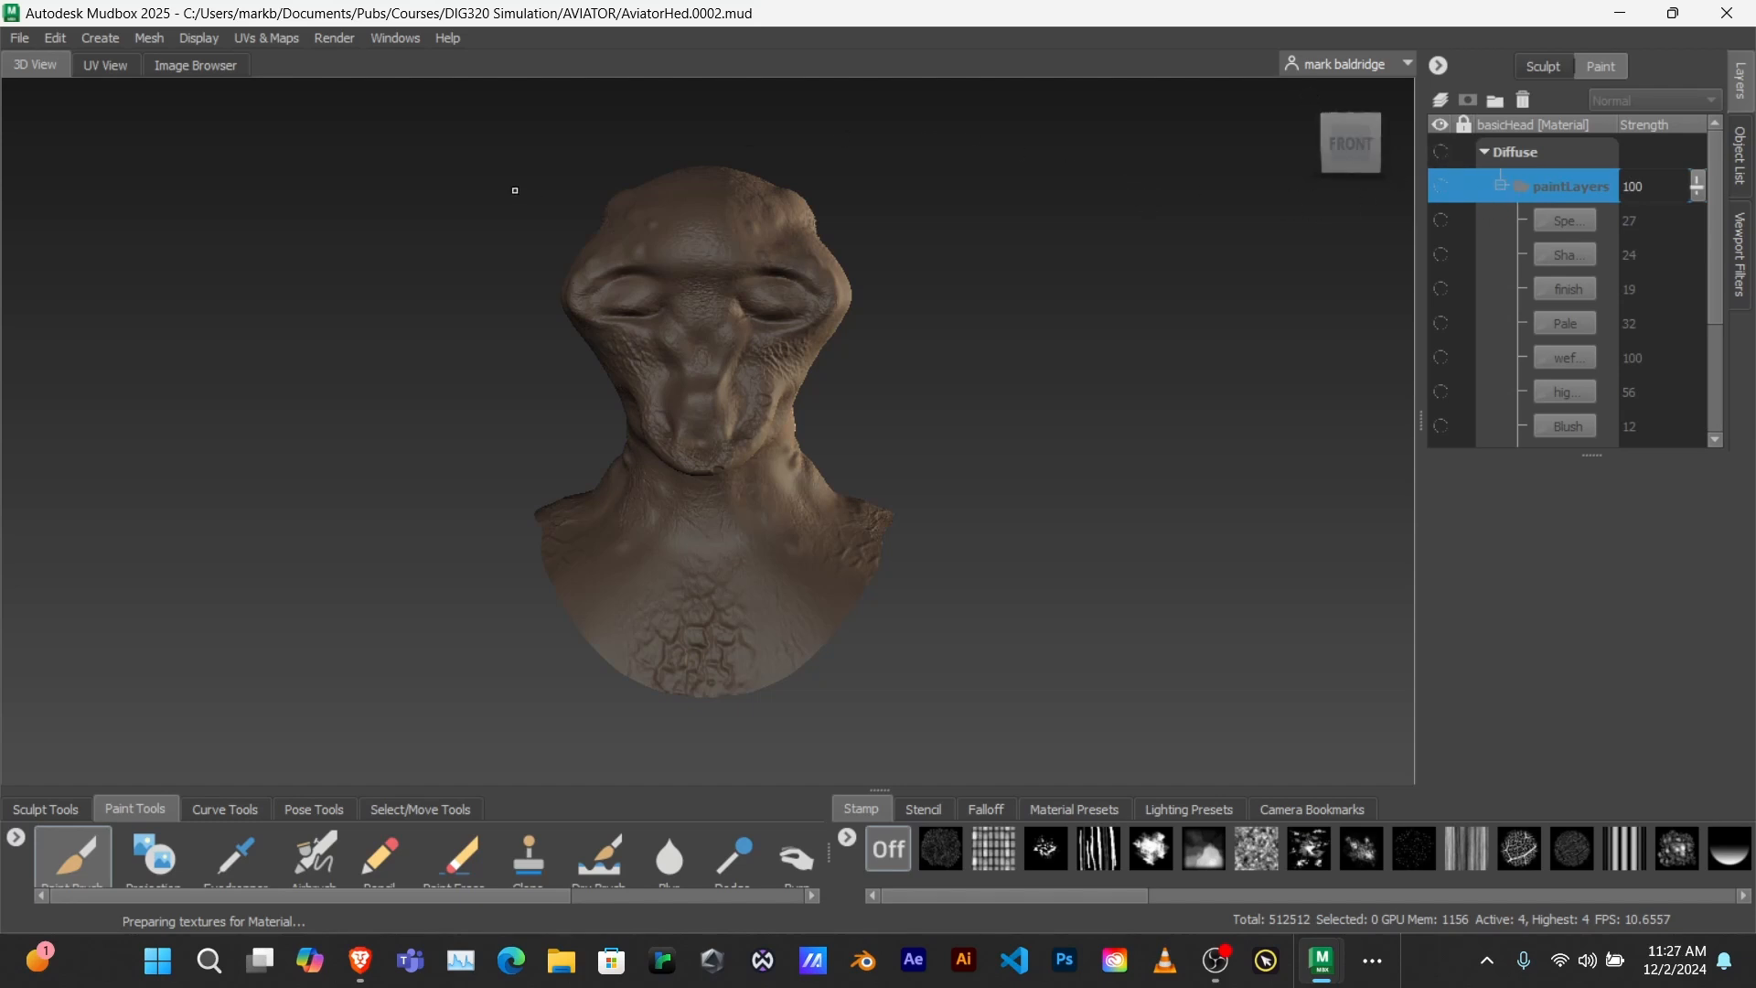
- Expand basicHead in the scene's object list and select its base-level mesh
click(19, 40)
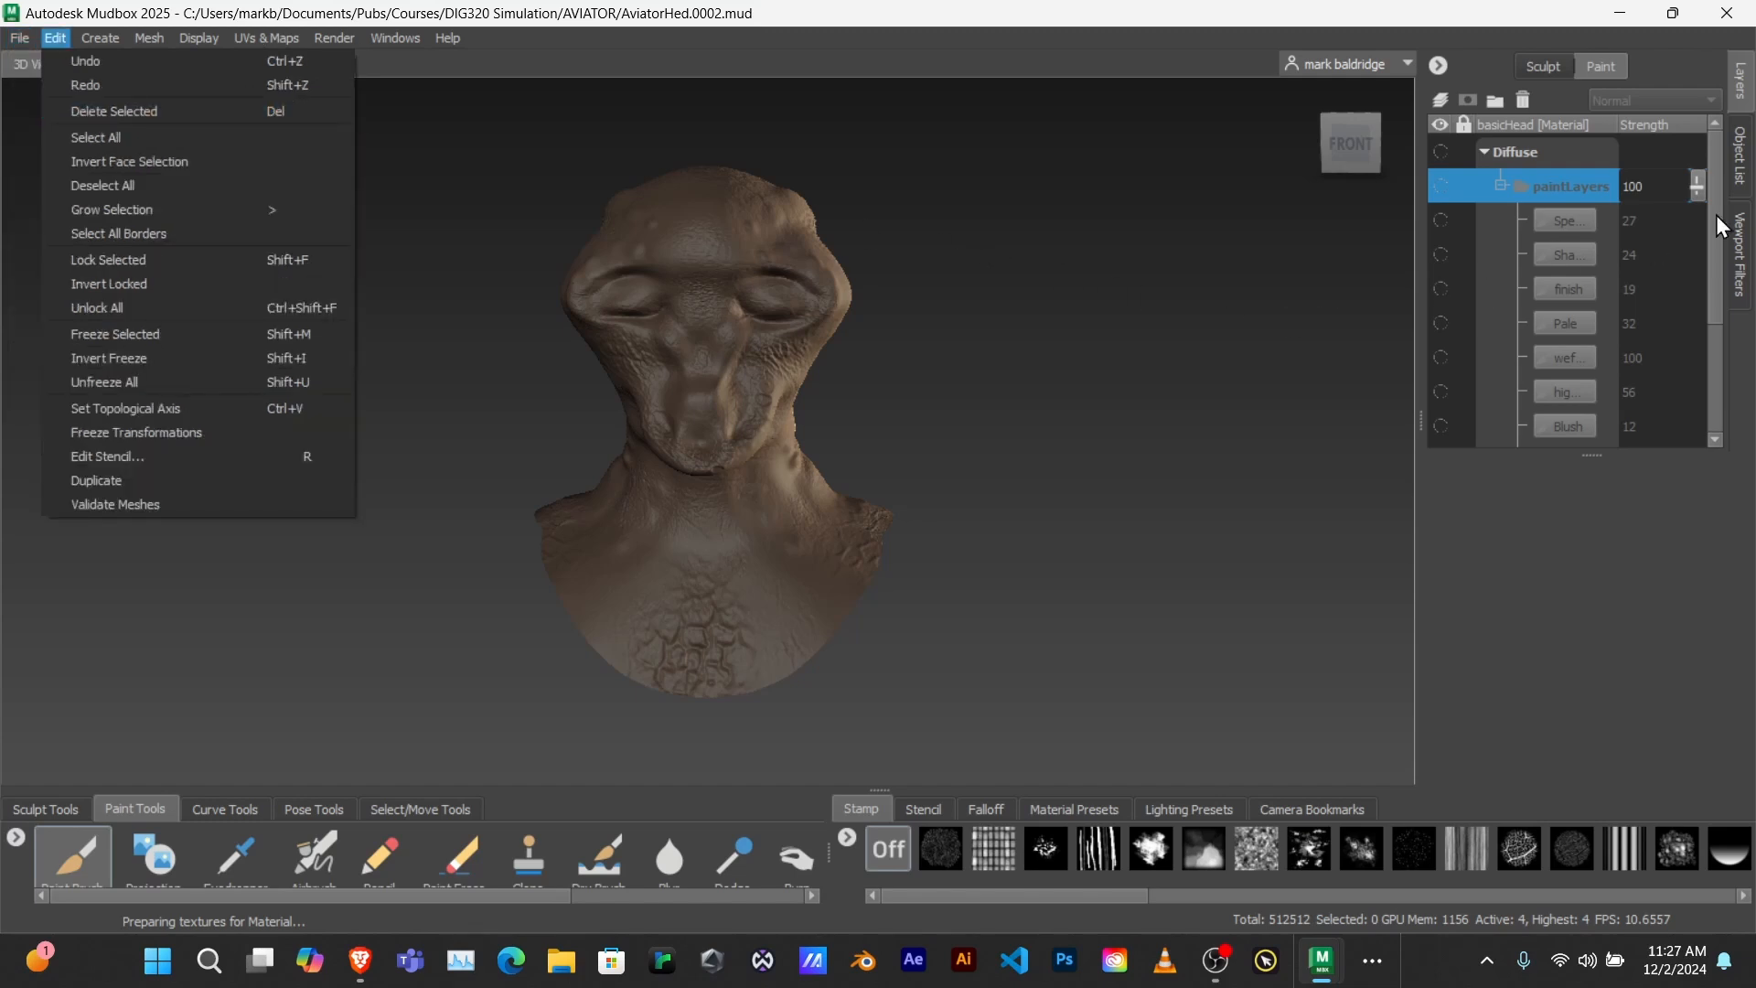
click(1740, 174)
scroll(1619, 308, down, 1)
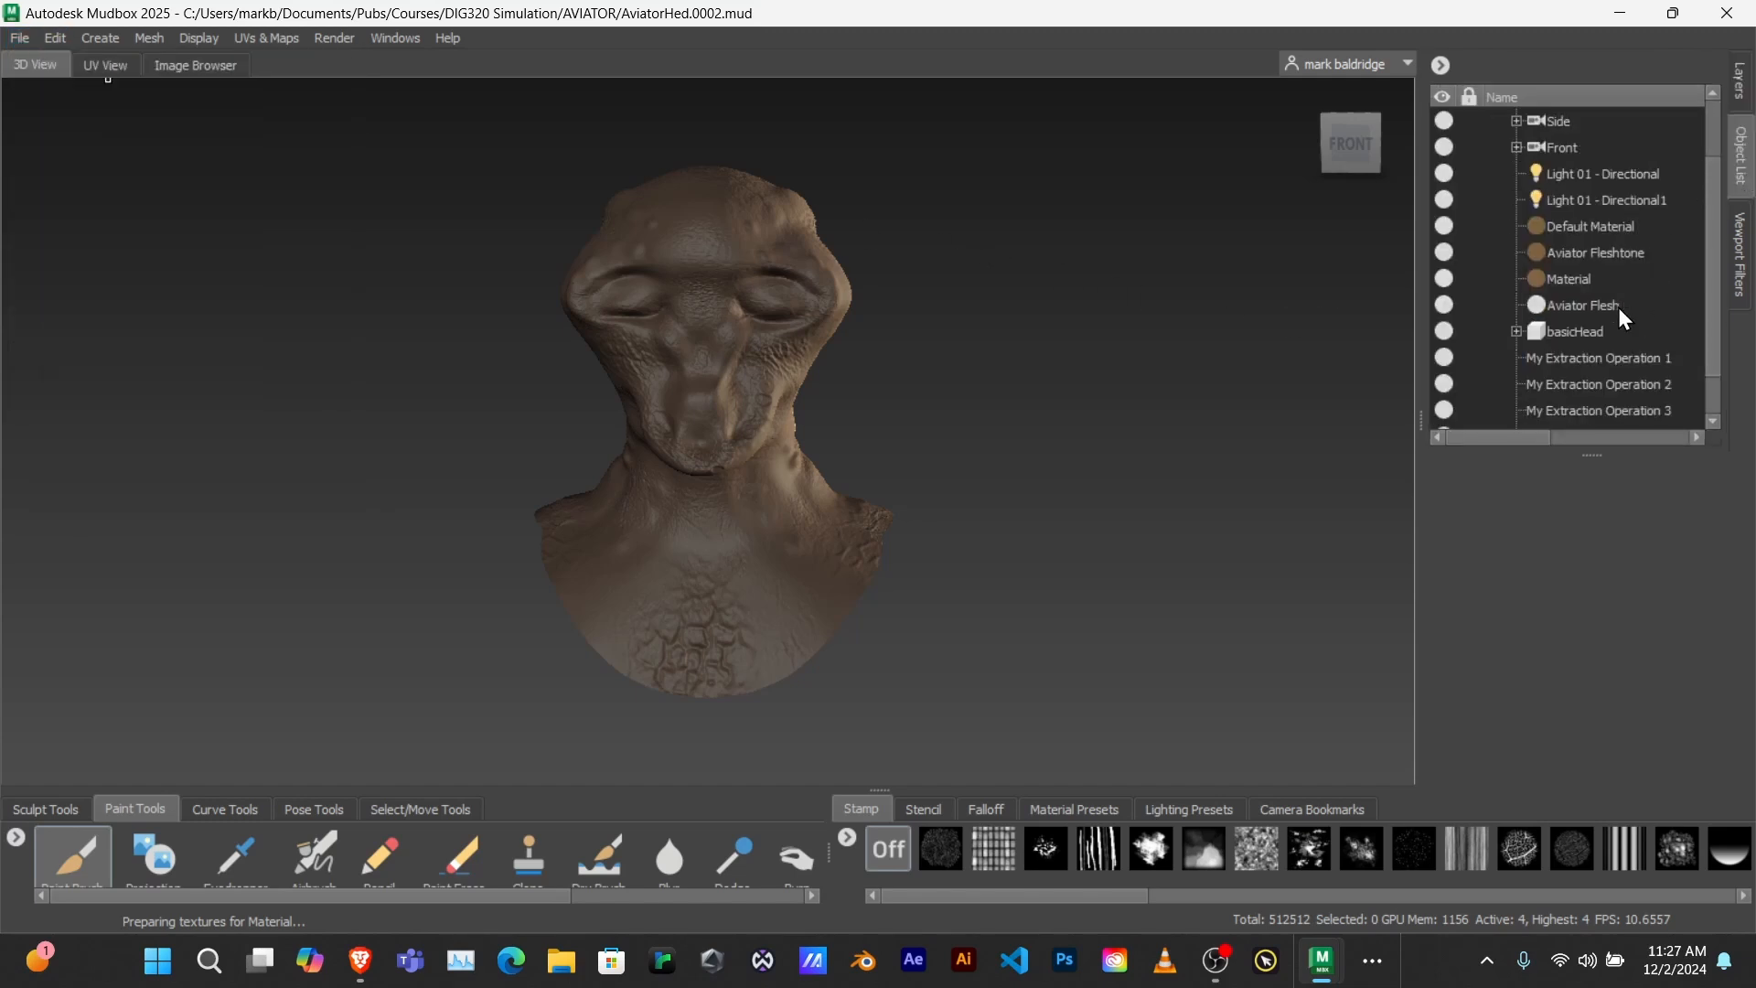
click(1577, 331)
click(1516, 331)
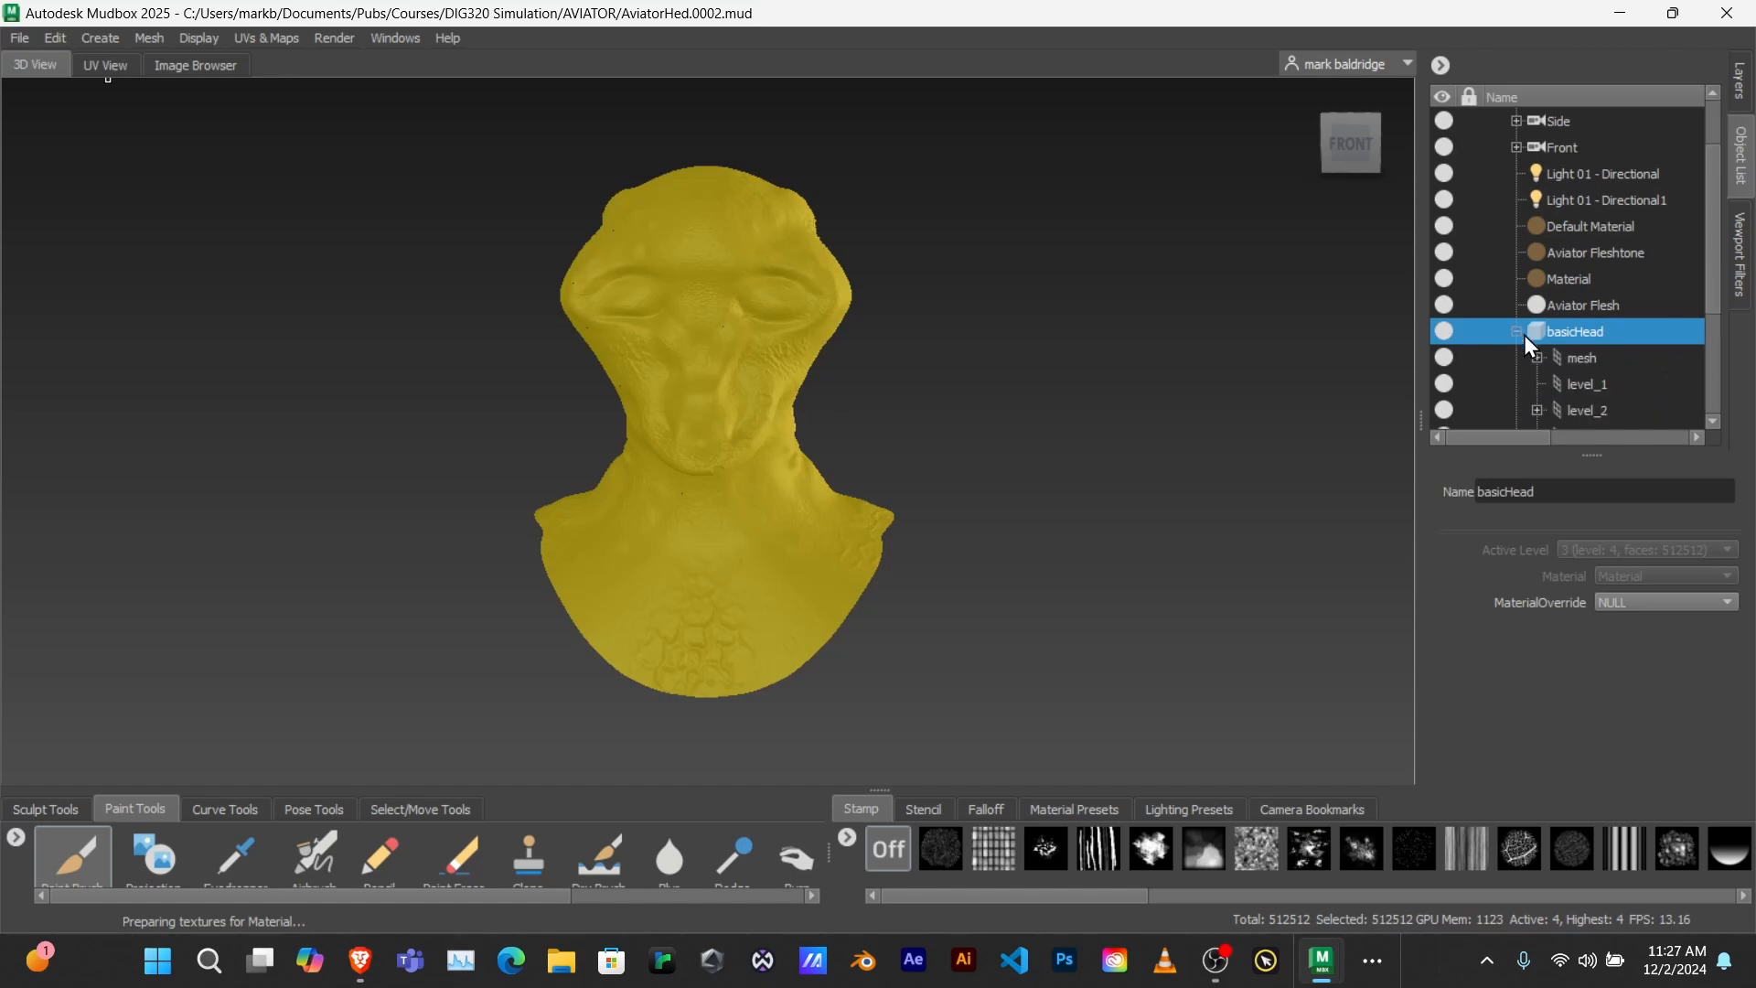
click(1588, 357)
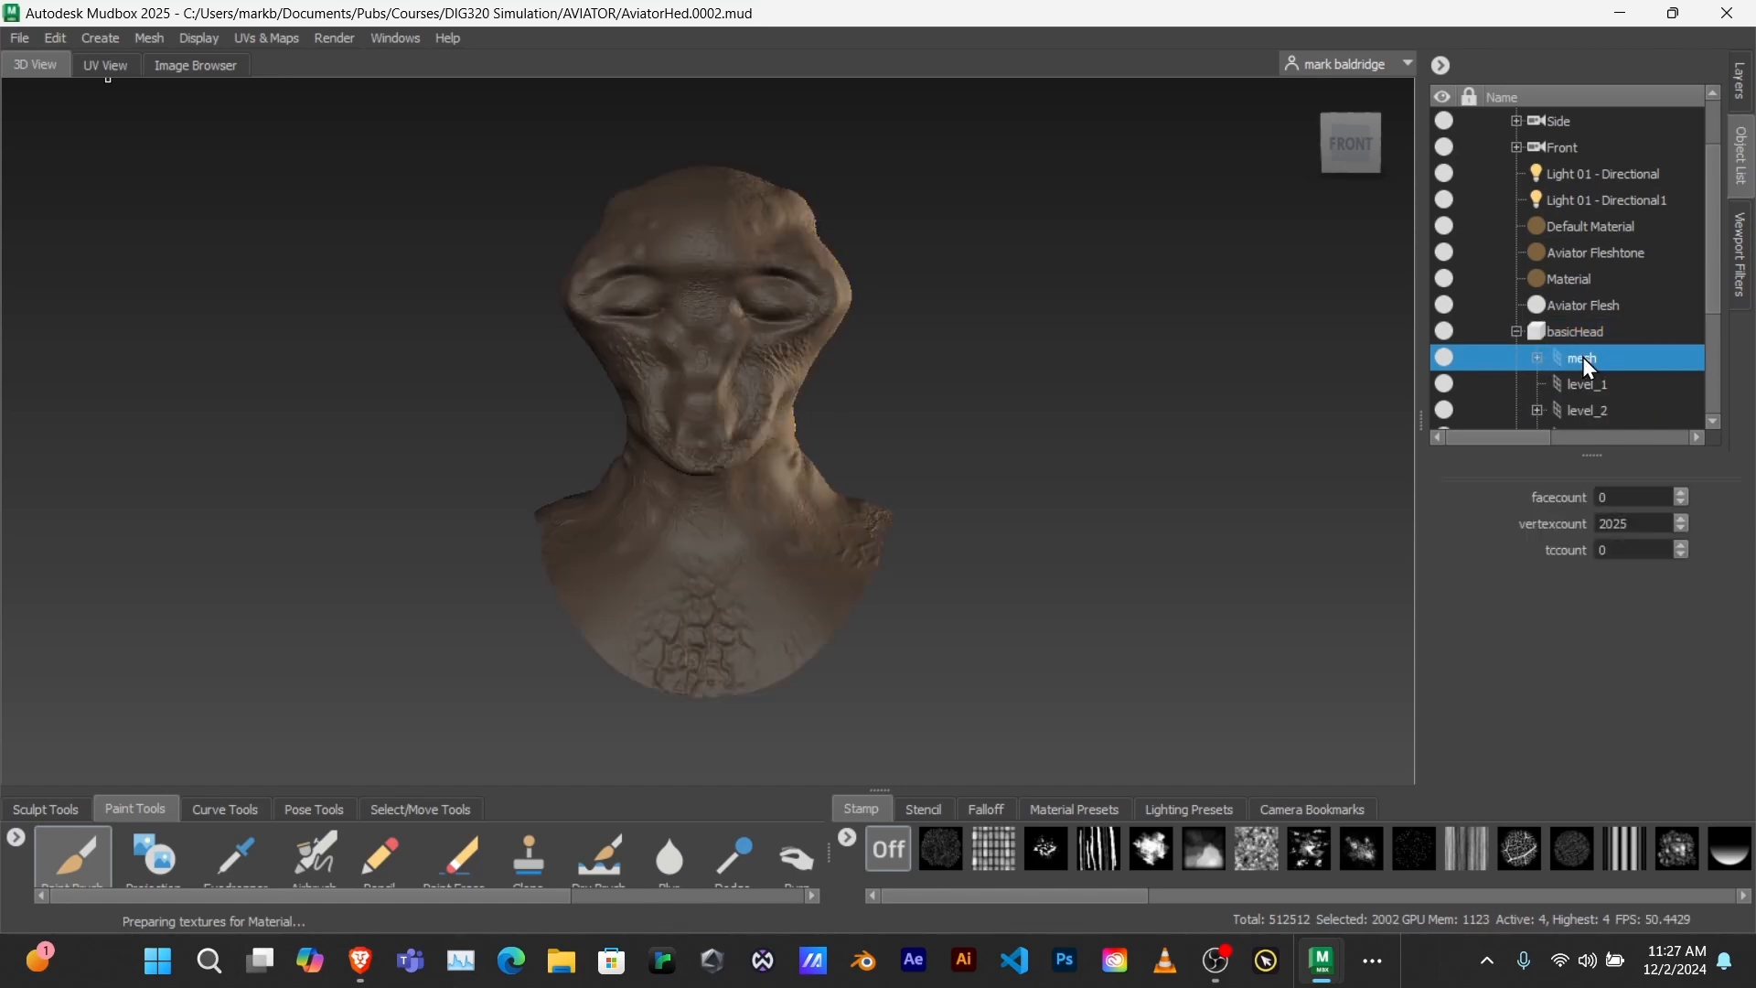
key(3)
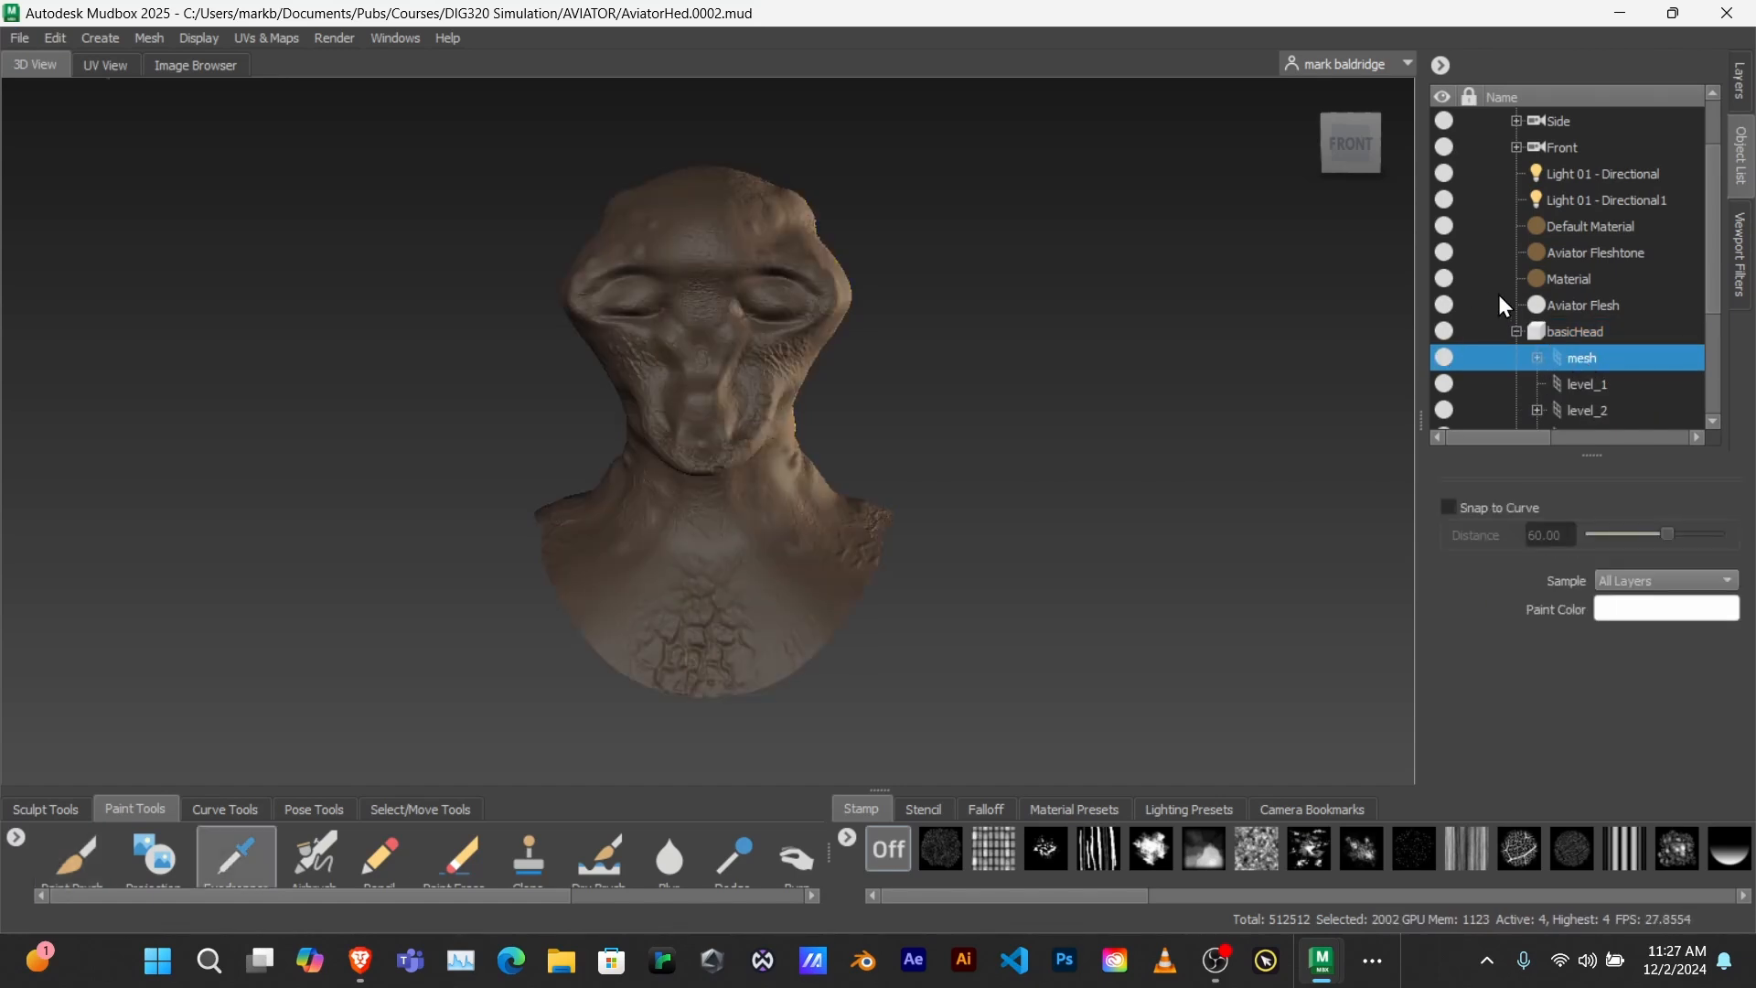
- Step the basicHead mesh down to its lowest subdivision level
key(1)
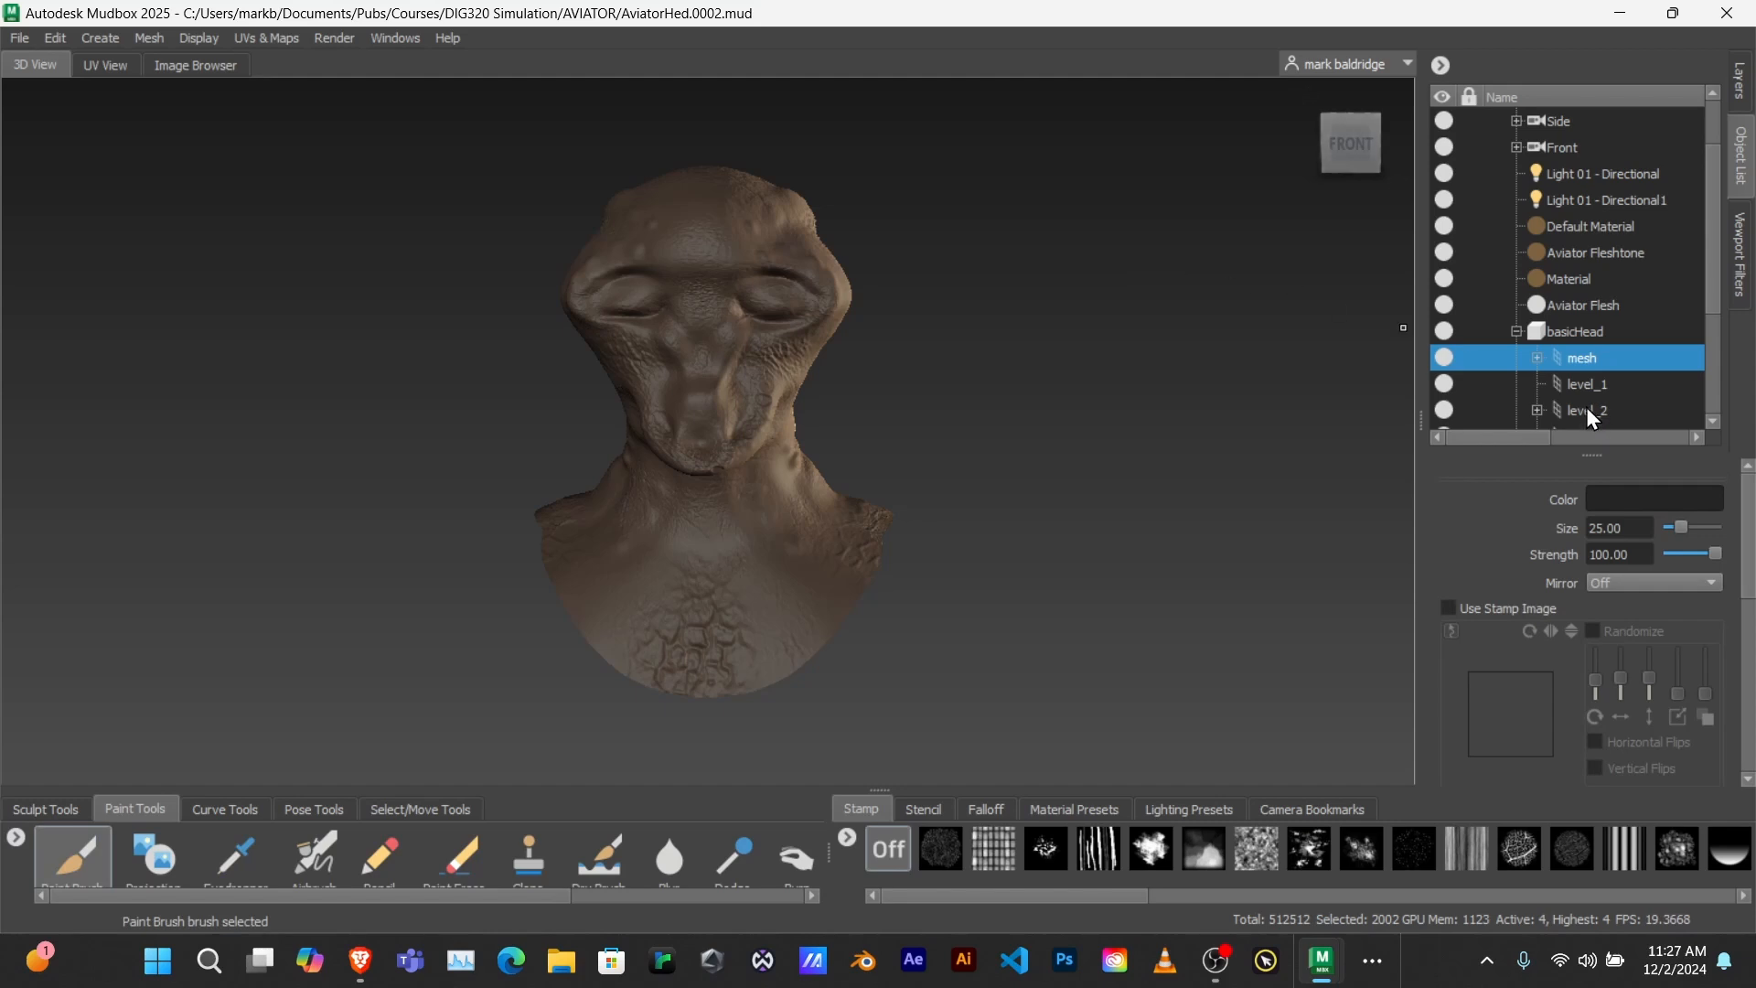
key(3)
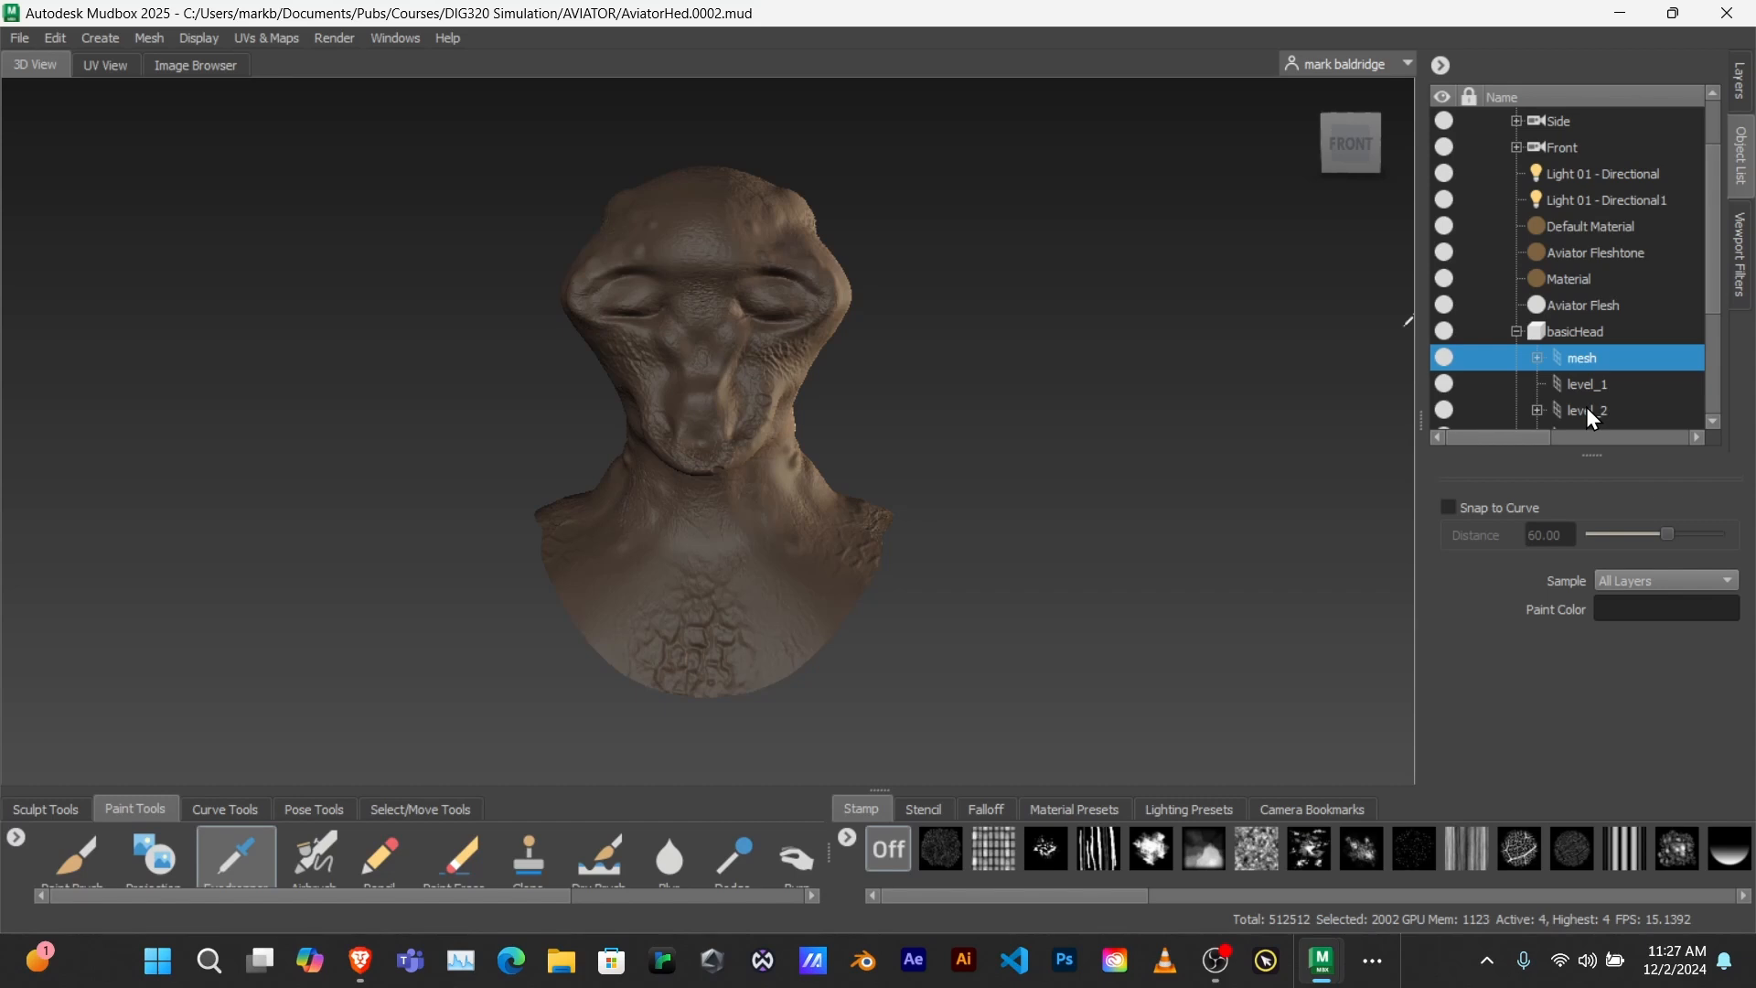
key(Page_Down)
key(Page_Down)
key(Page_Down)
key(Page_Down)
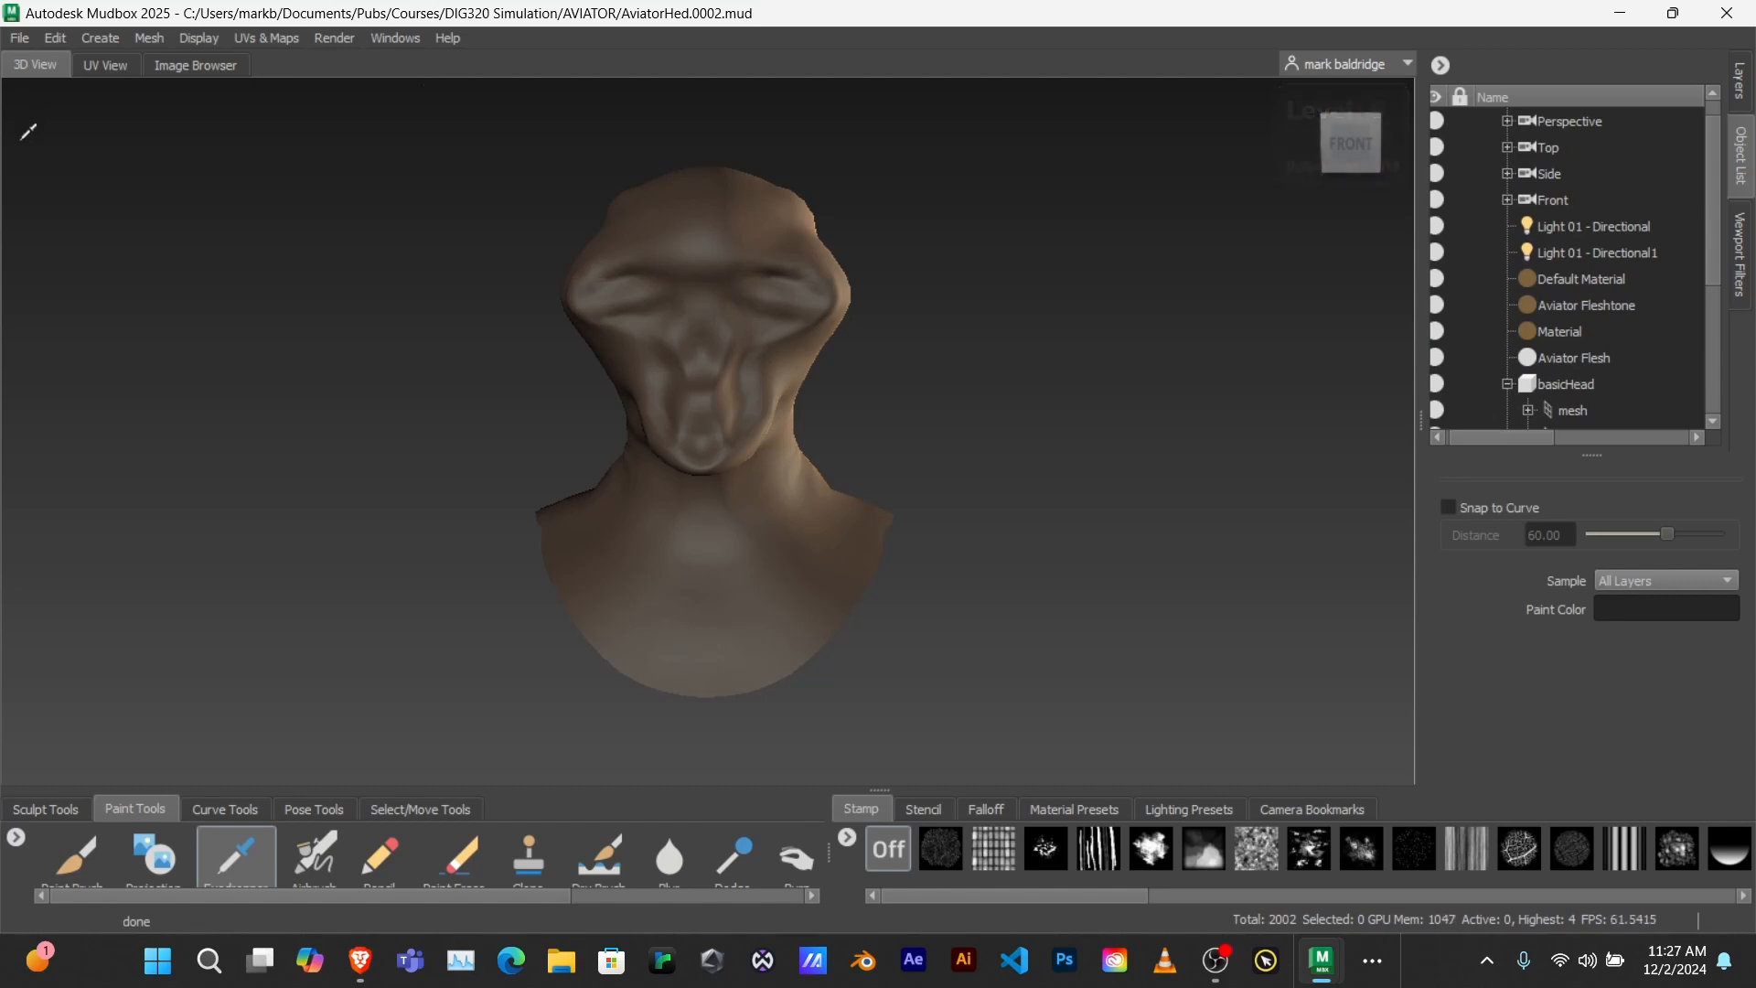
- Display the sculpt tools and select the whole basicHead object in the object list
click(70, 817)
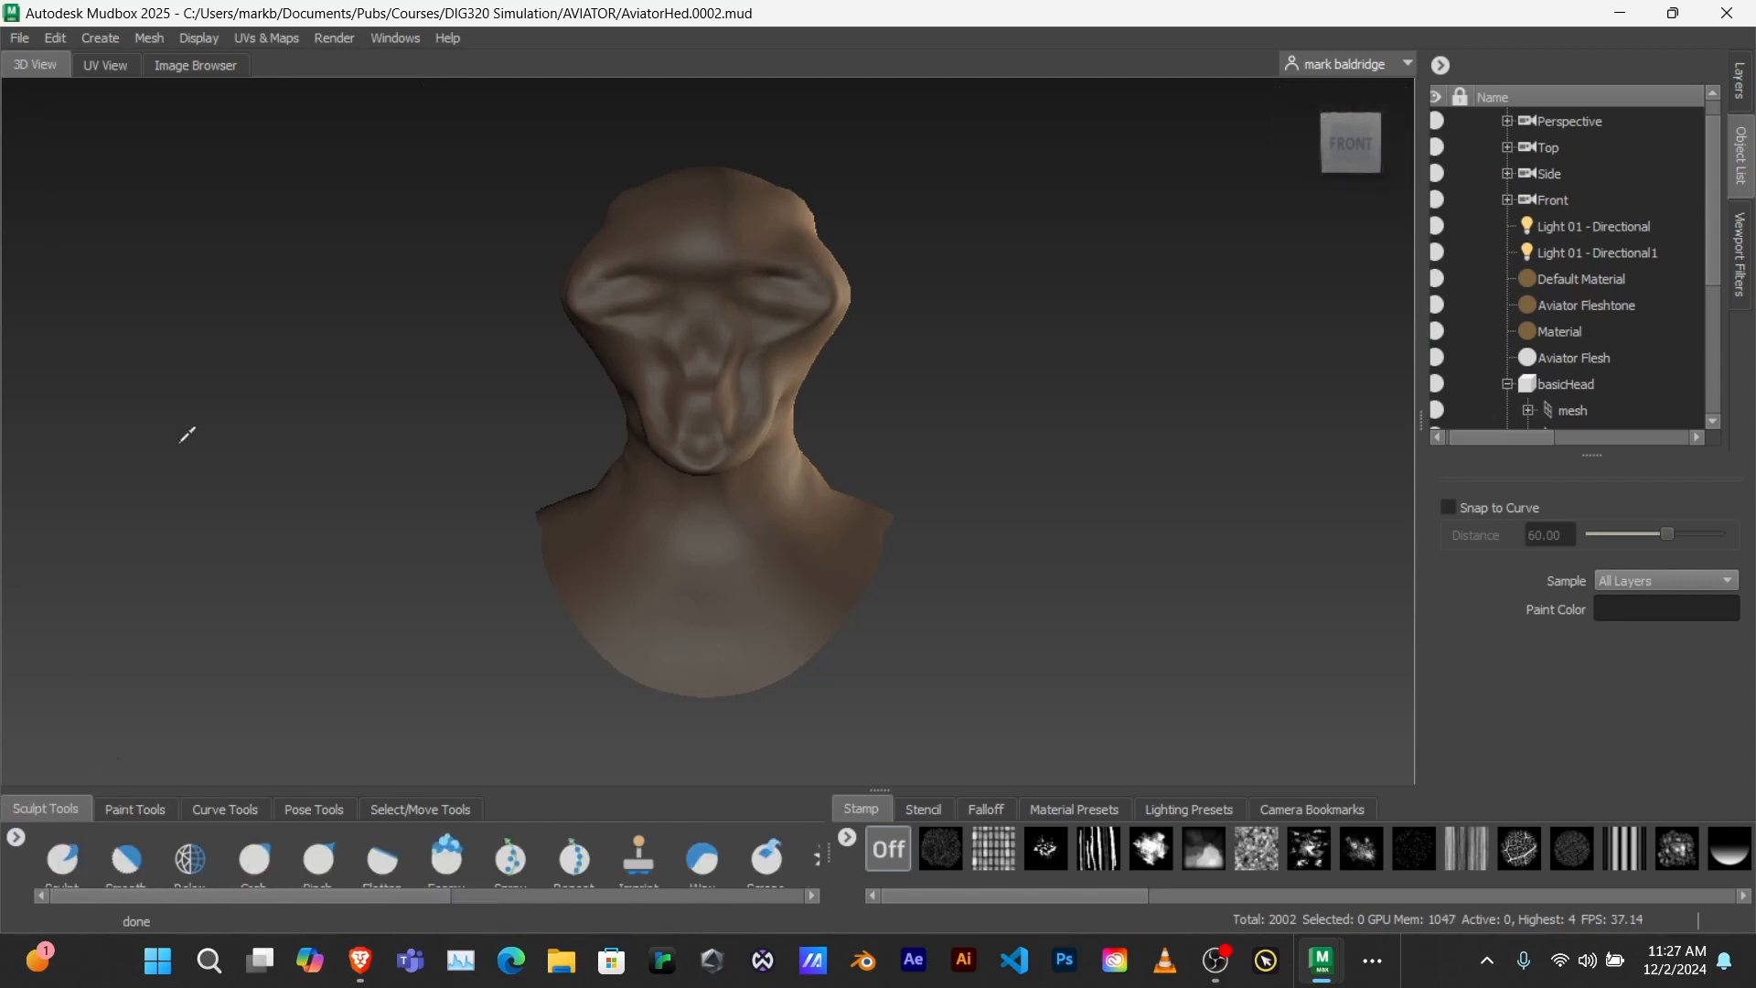
click(22, 40)
click(718, 207)
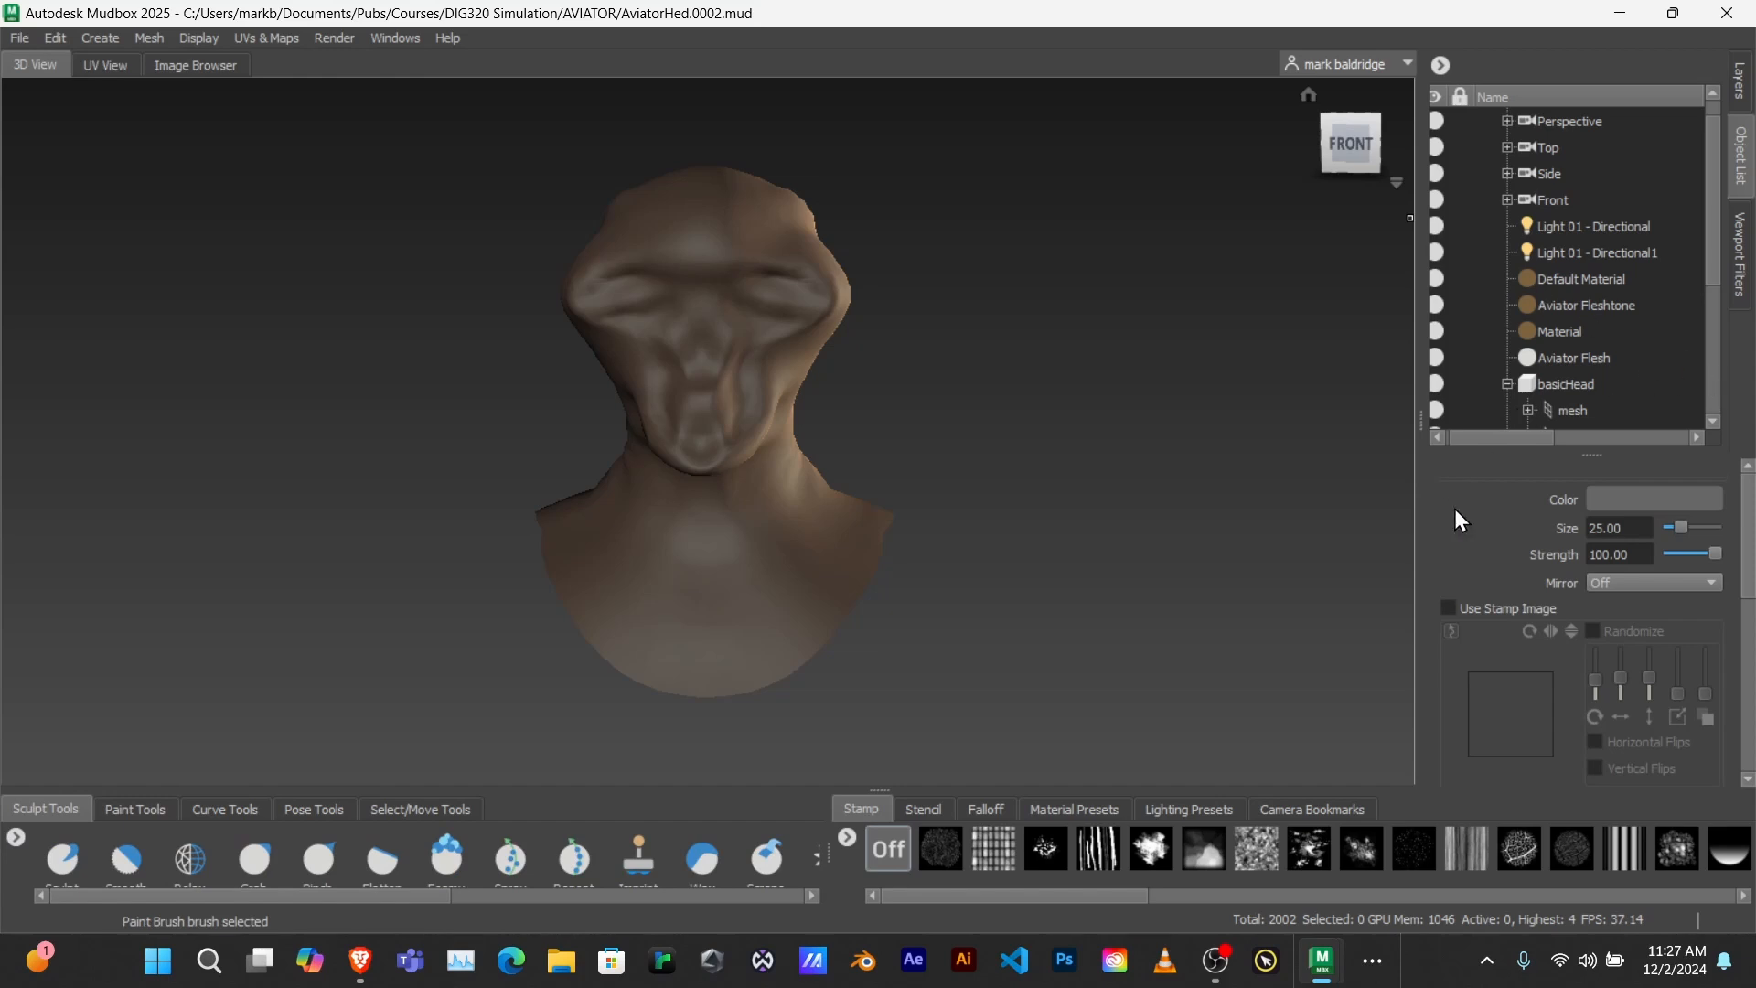
click(1067, 361)
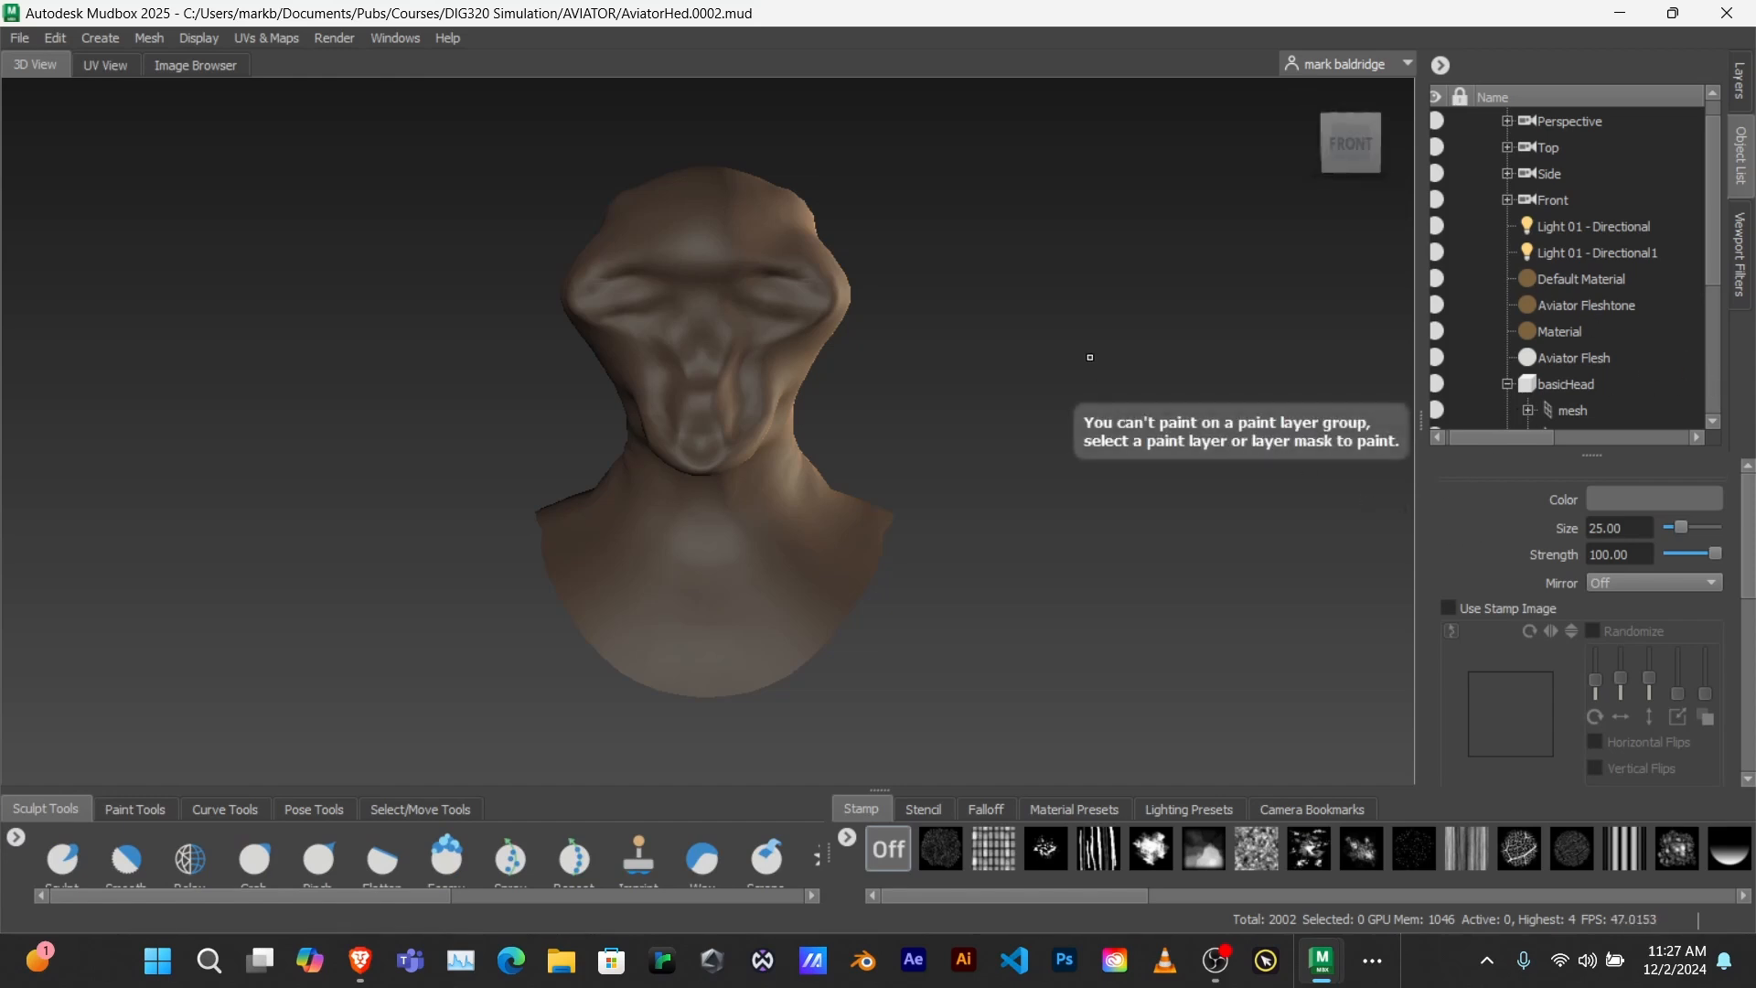
mouse_move(1073, 365)
alt+mouse_down()
mouse_move(958, 386)
mouse_move(1203, 348)
mouse_move(956, 384)
mouse_move(1083, 360)
alt+mouse_up()
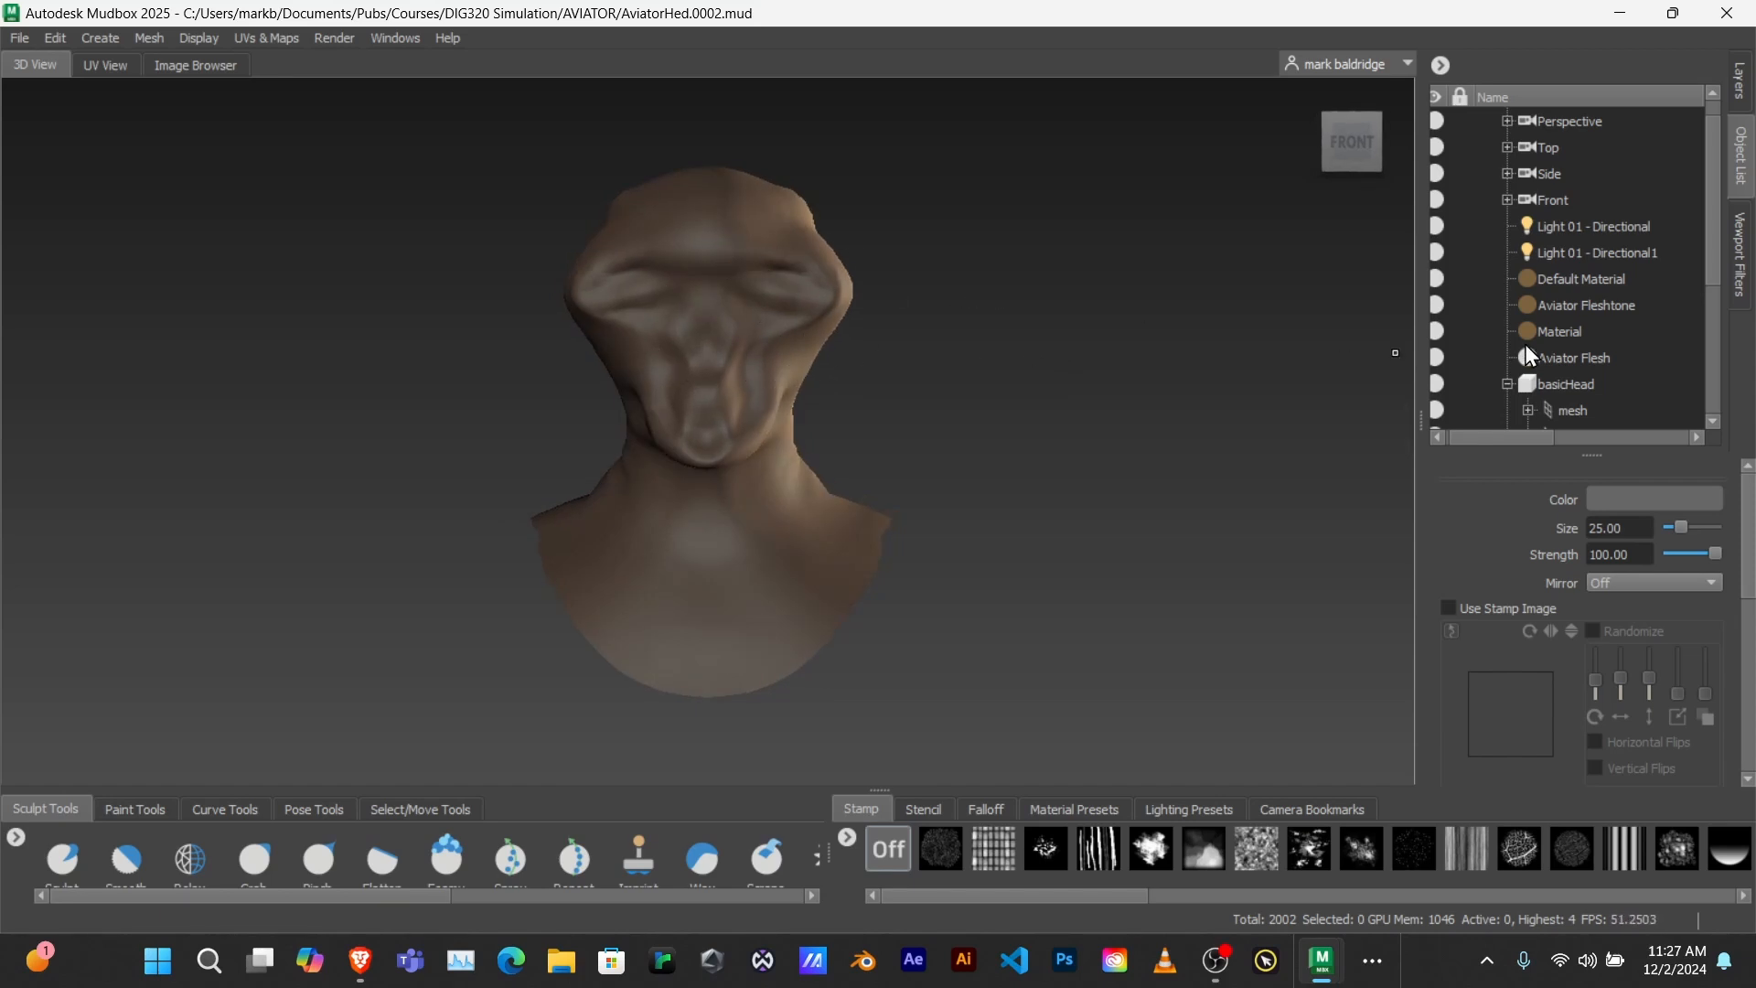
click(1568, 386)
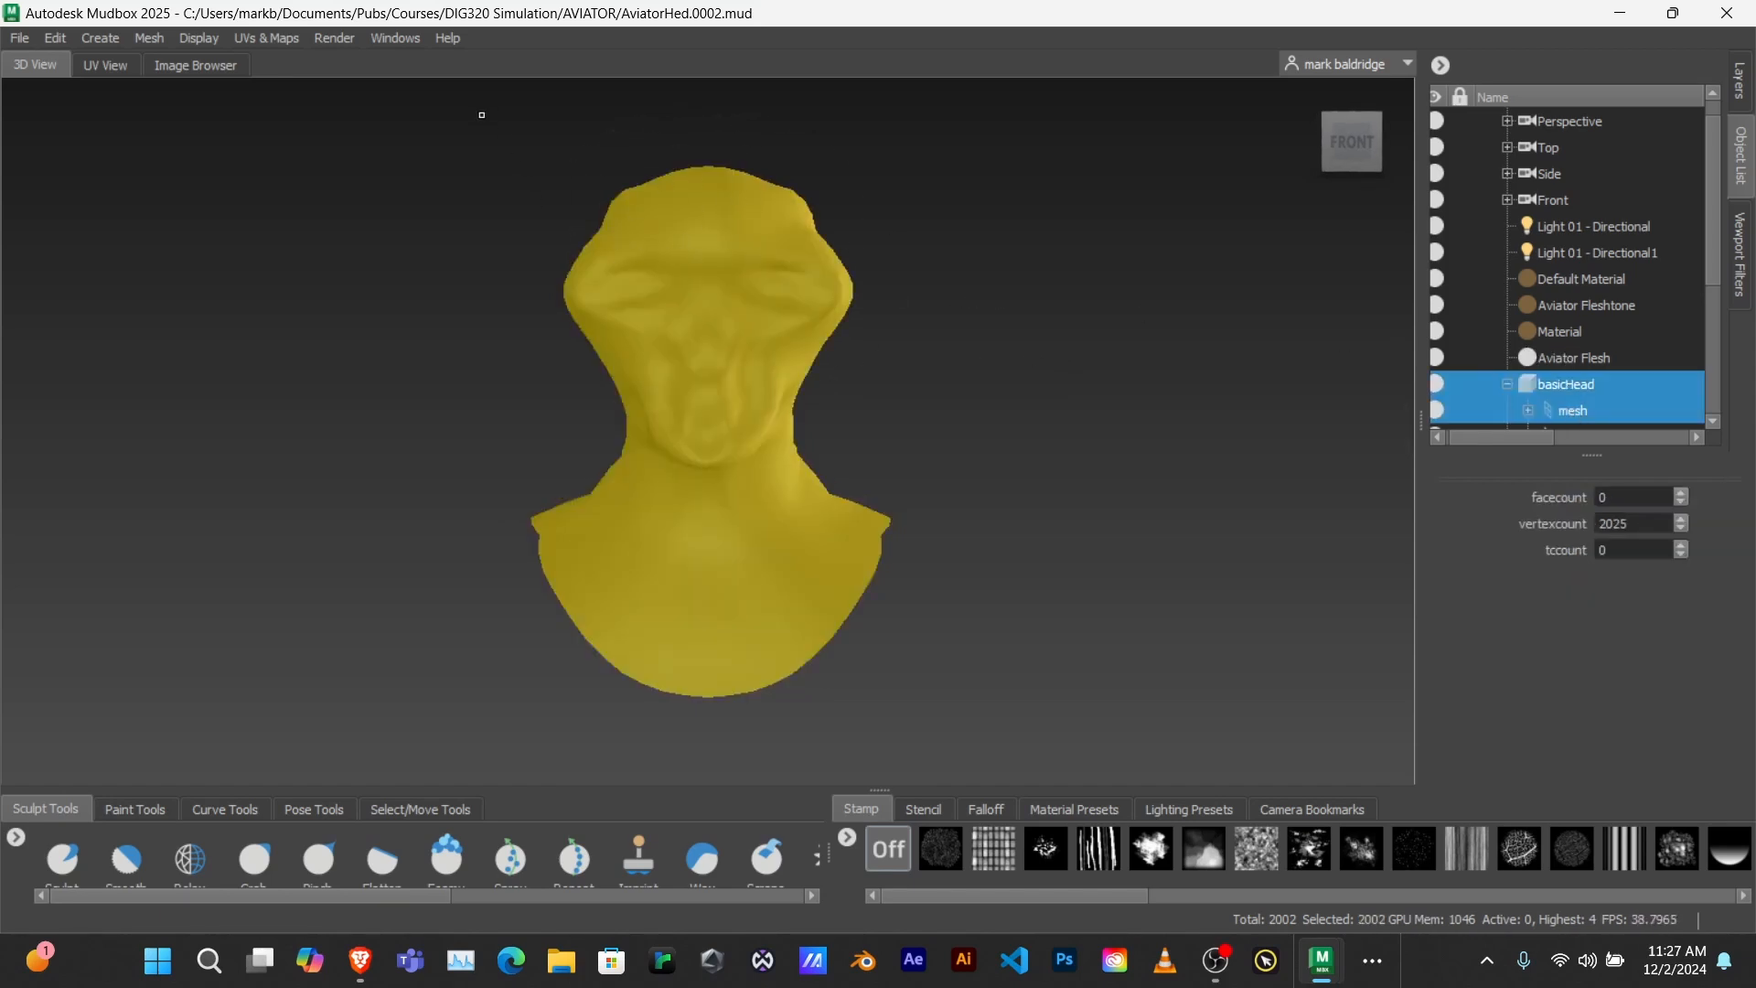
click(24, 36)
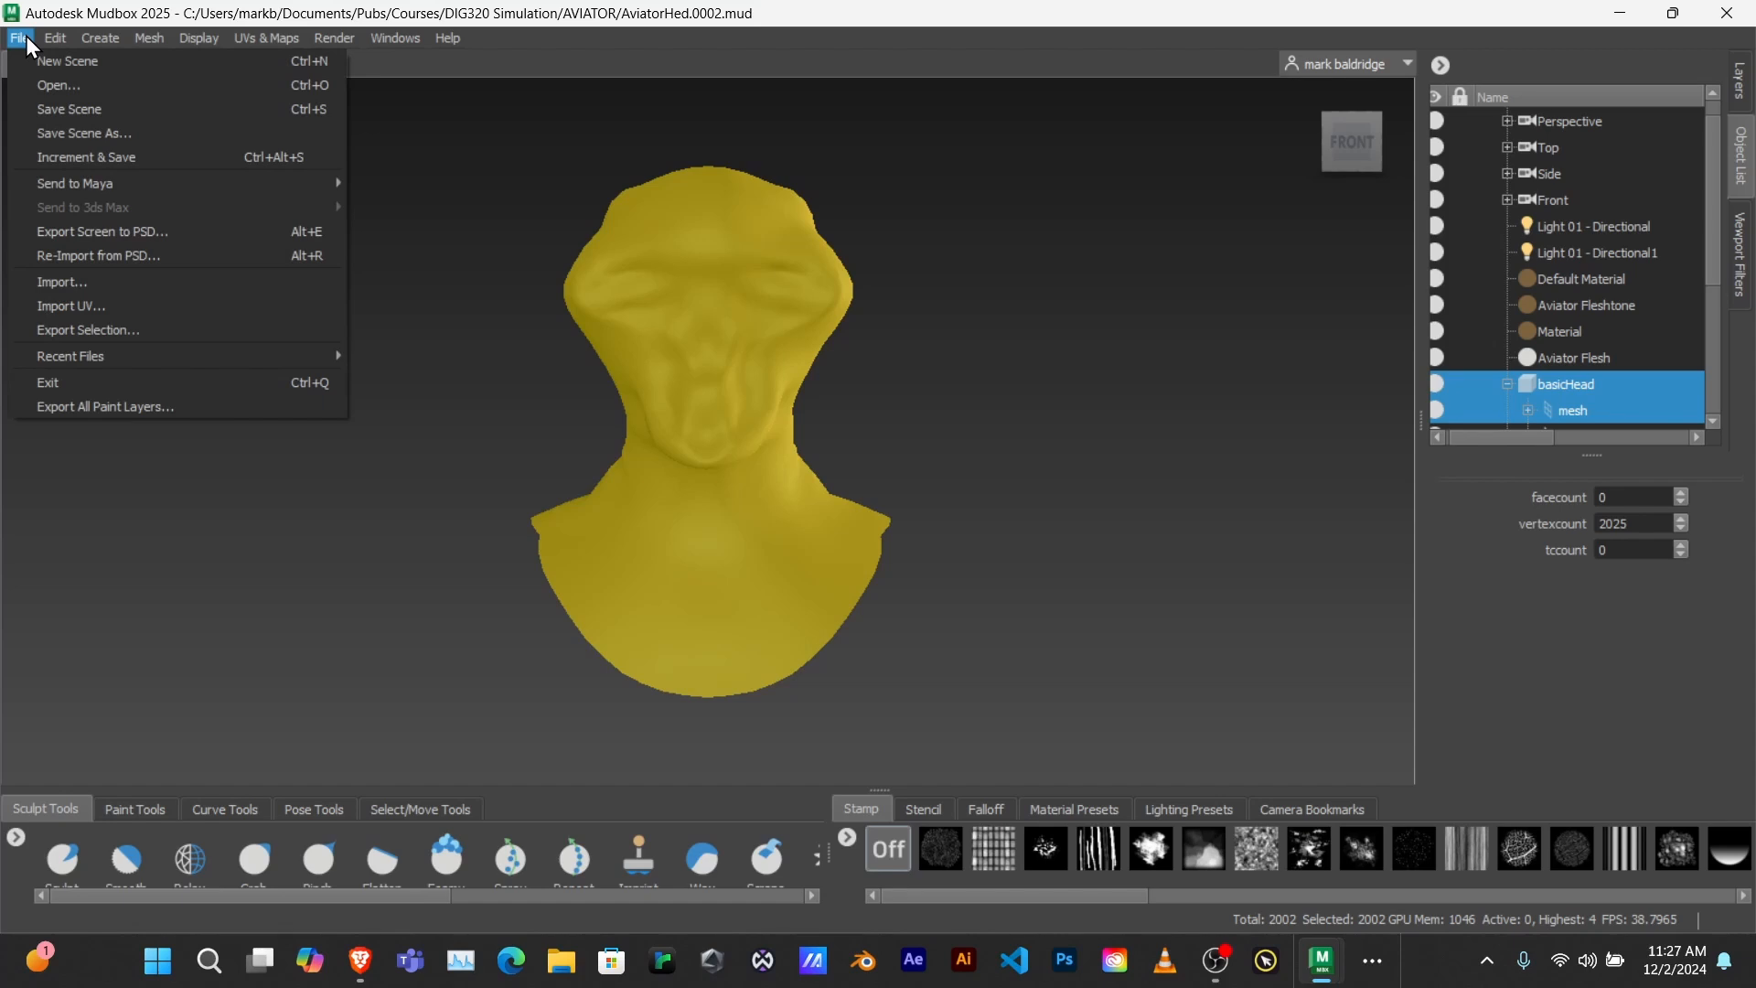
click(125, 332)
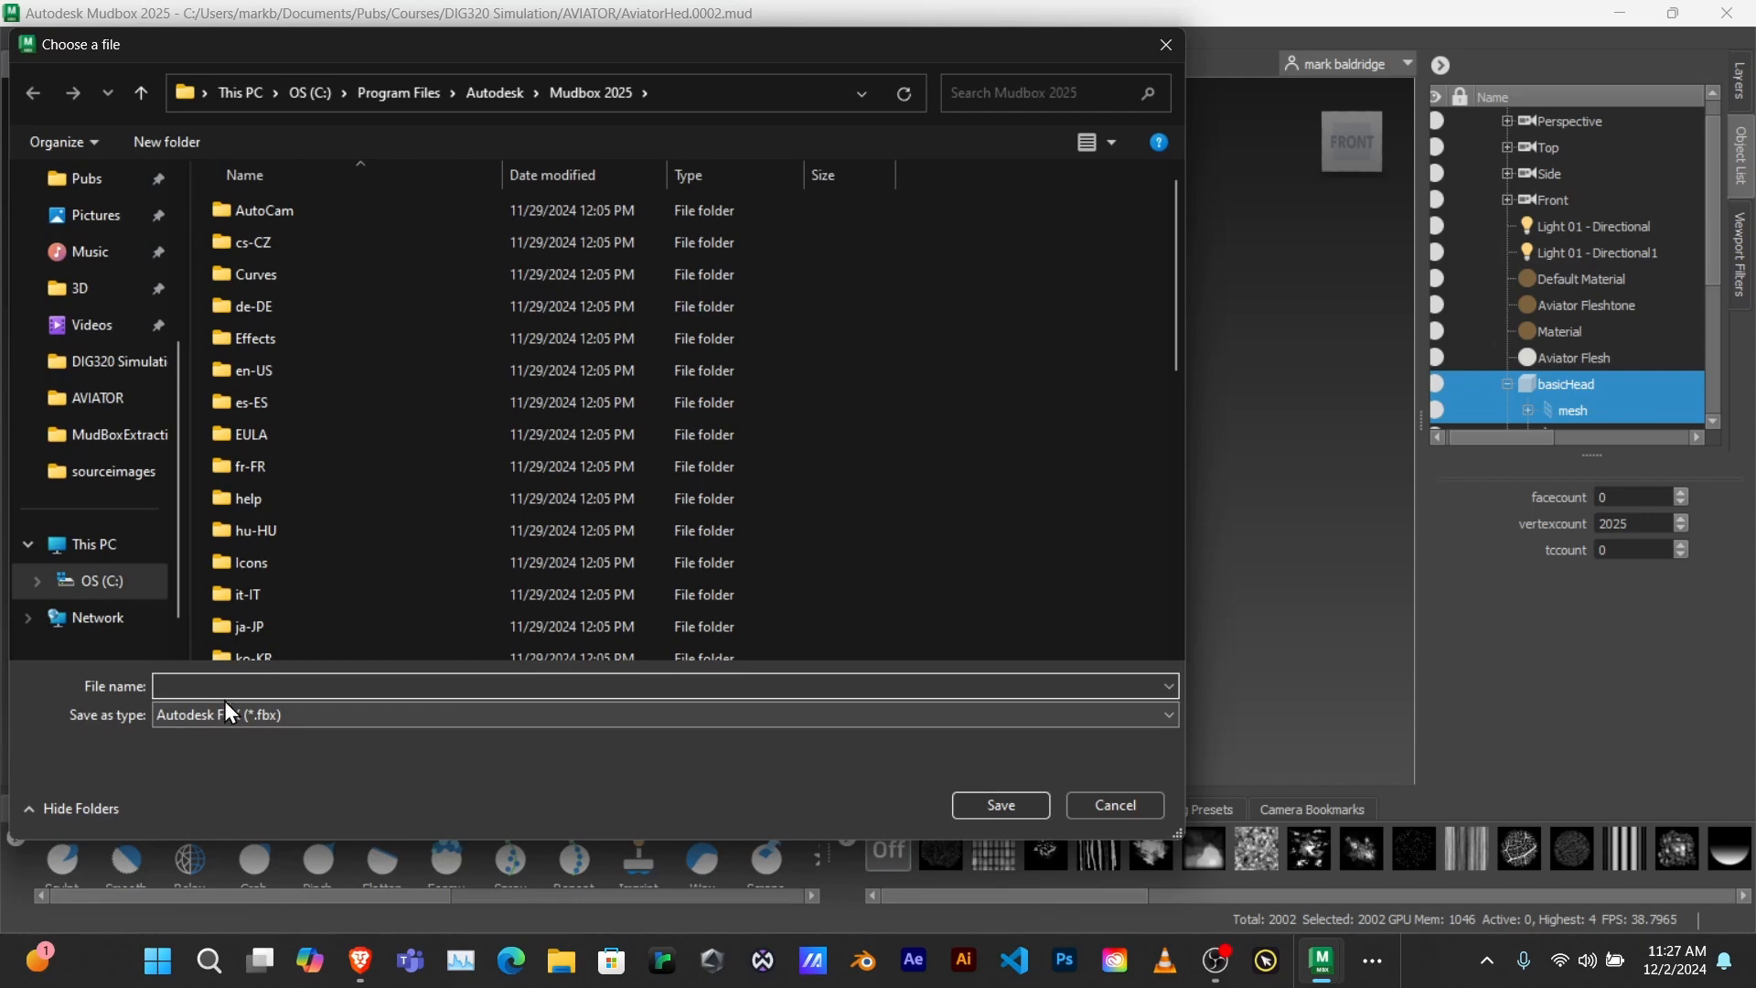
click(1625, 12)
click(1169, 43)
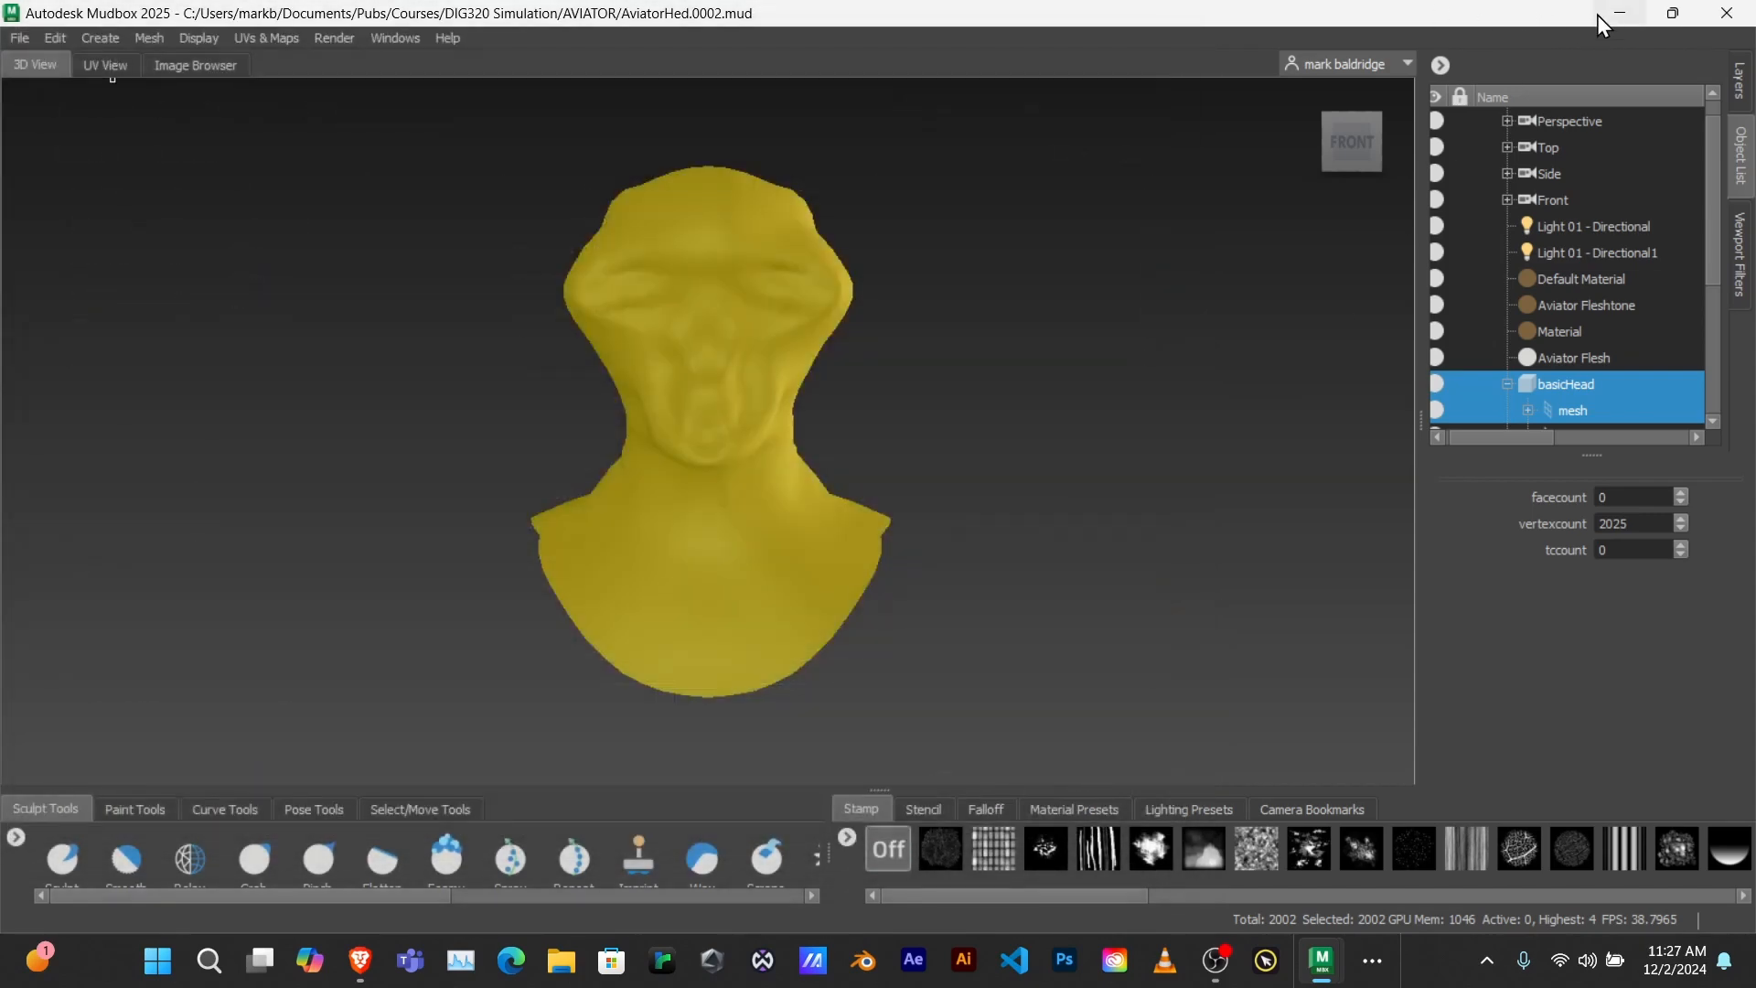
- Switch to the other Mudbox window containing AviatorExtractionFriday.mud and close it without saving
click(1622, 13)
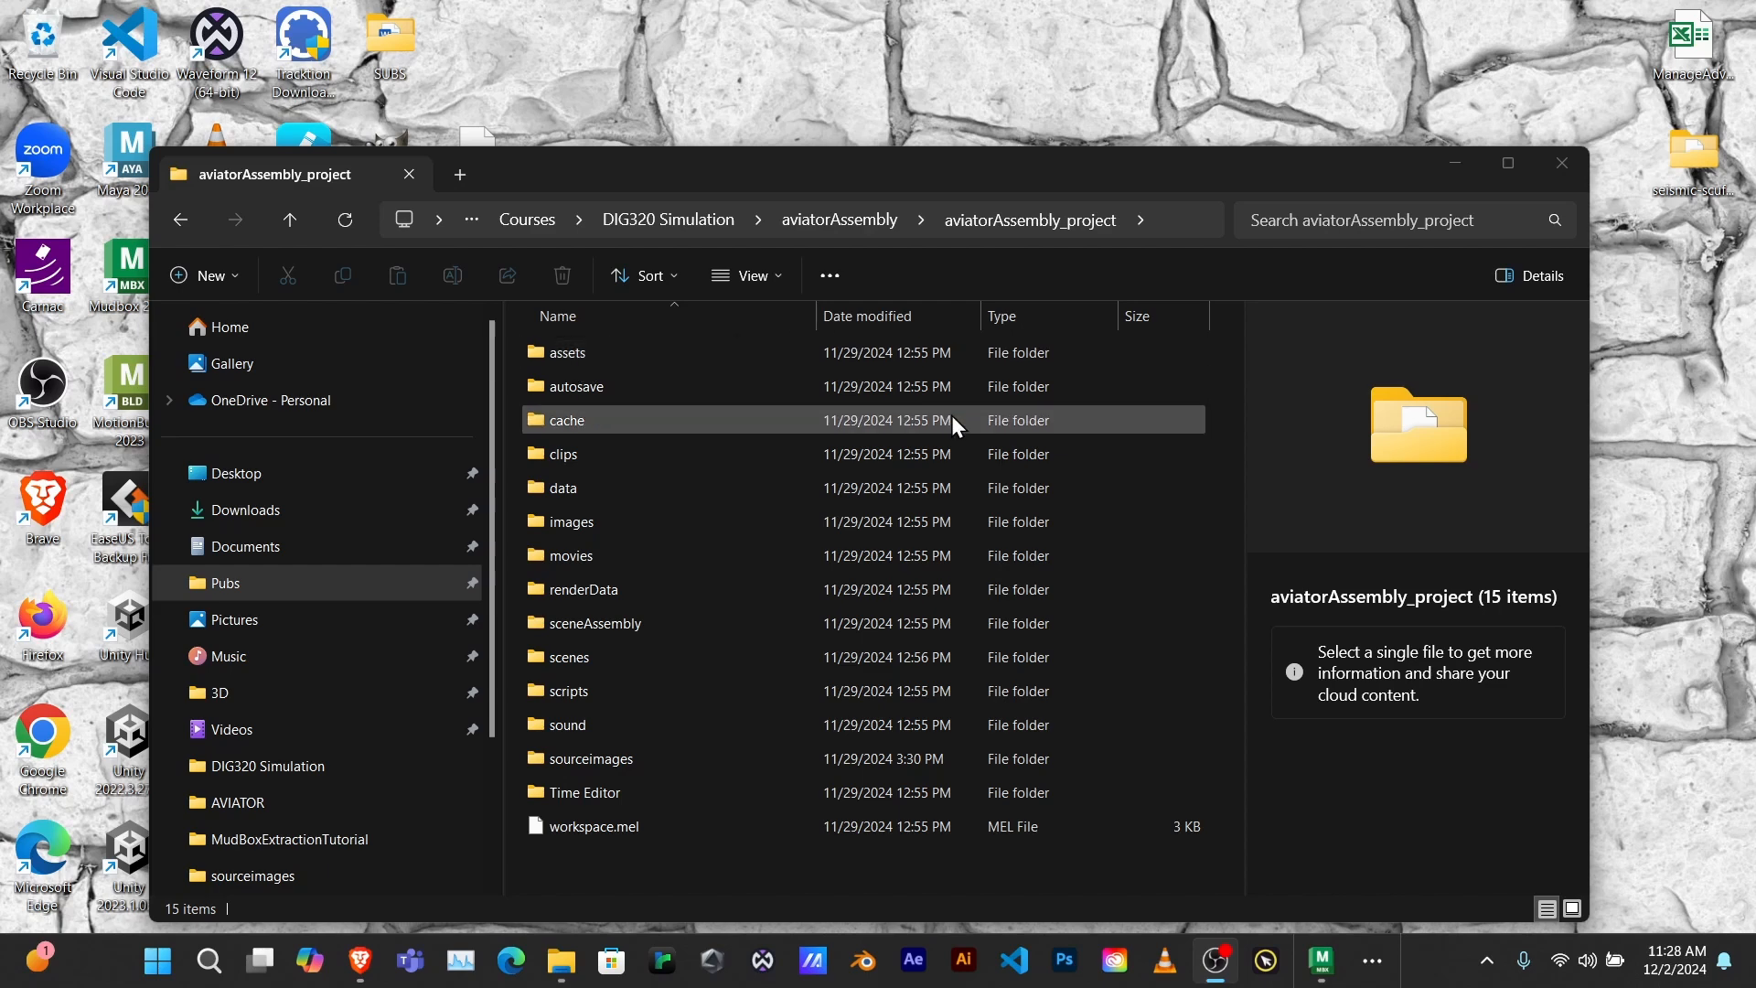
mouse_move(1319, 963)
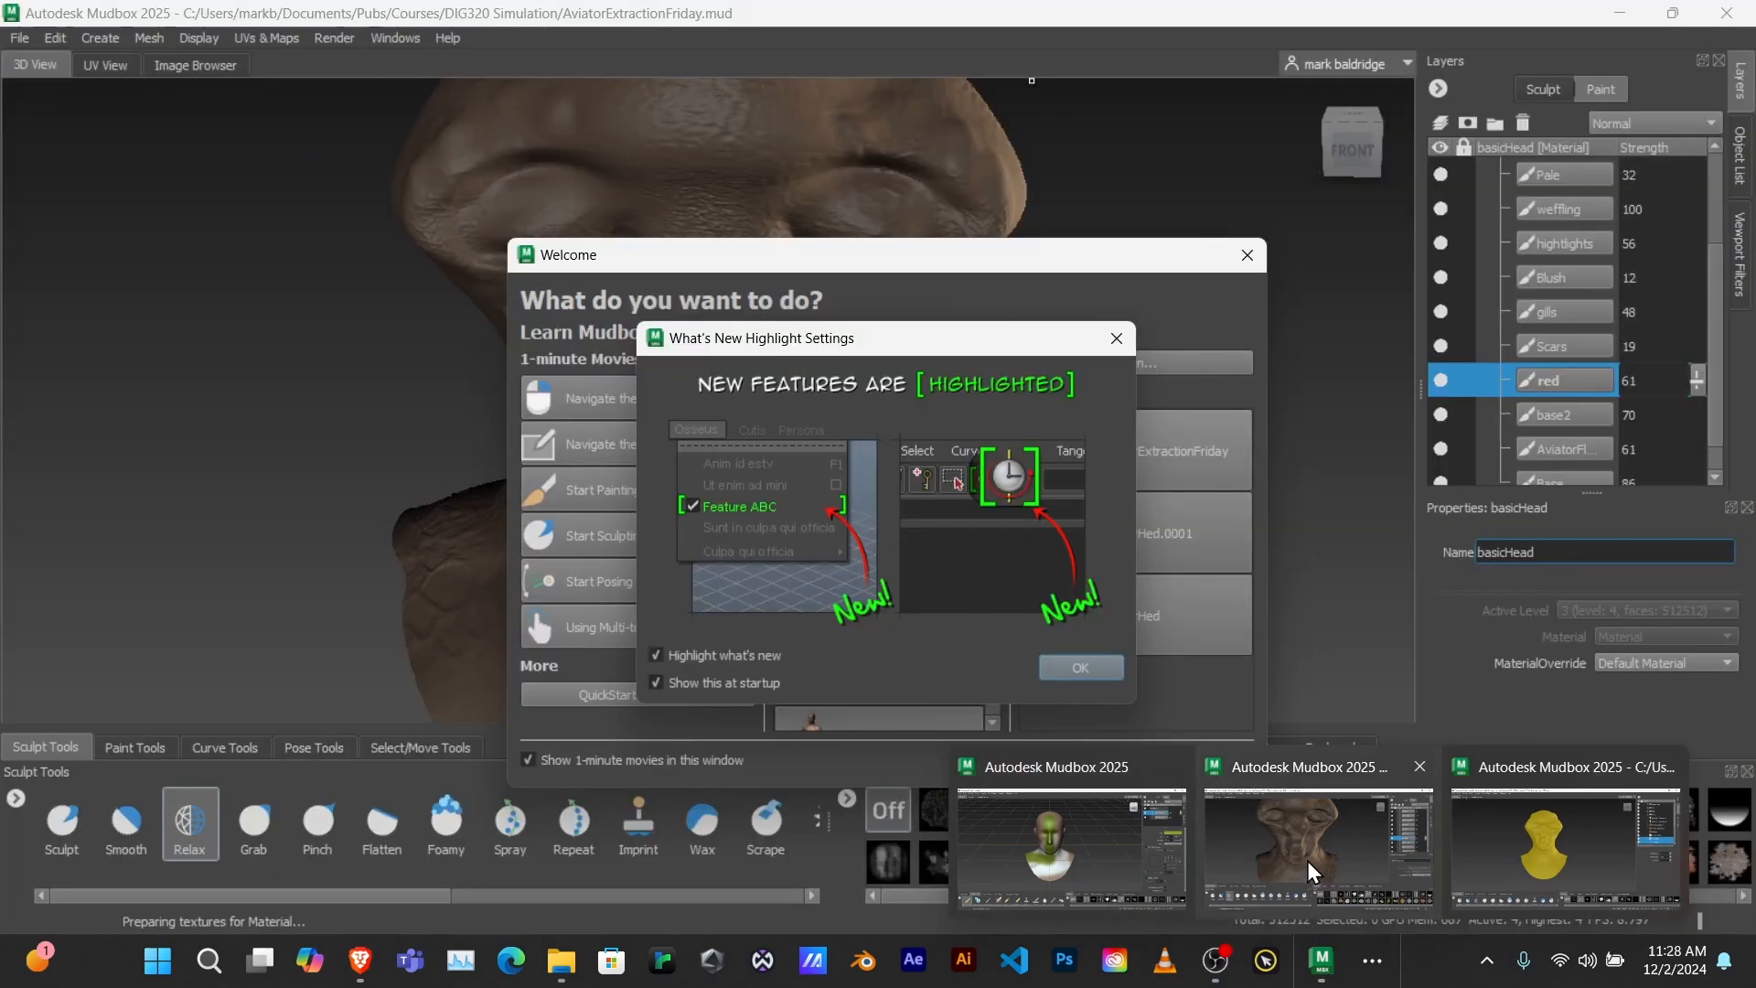
click(1308, 859)
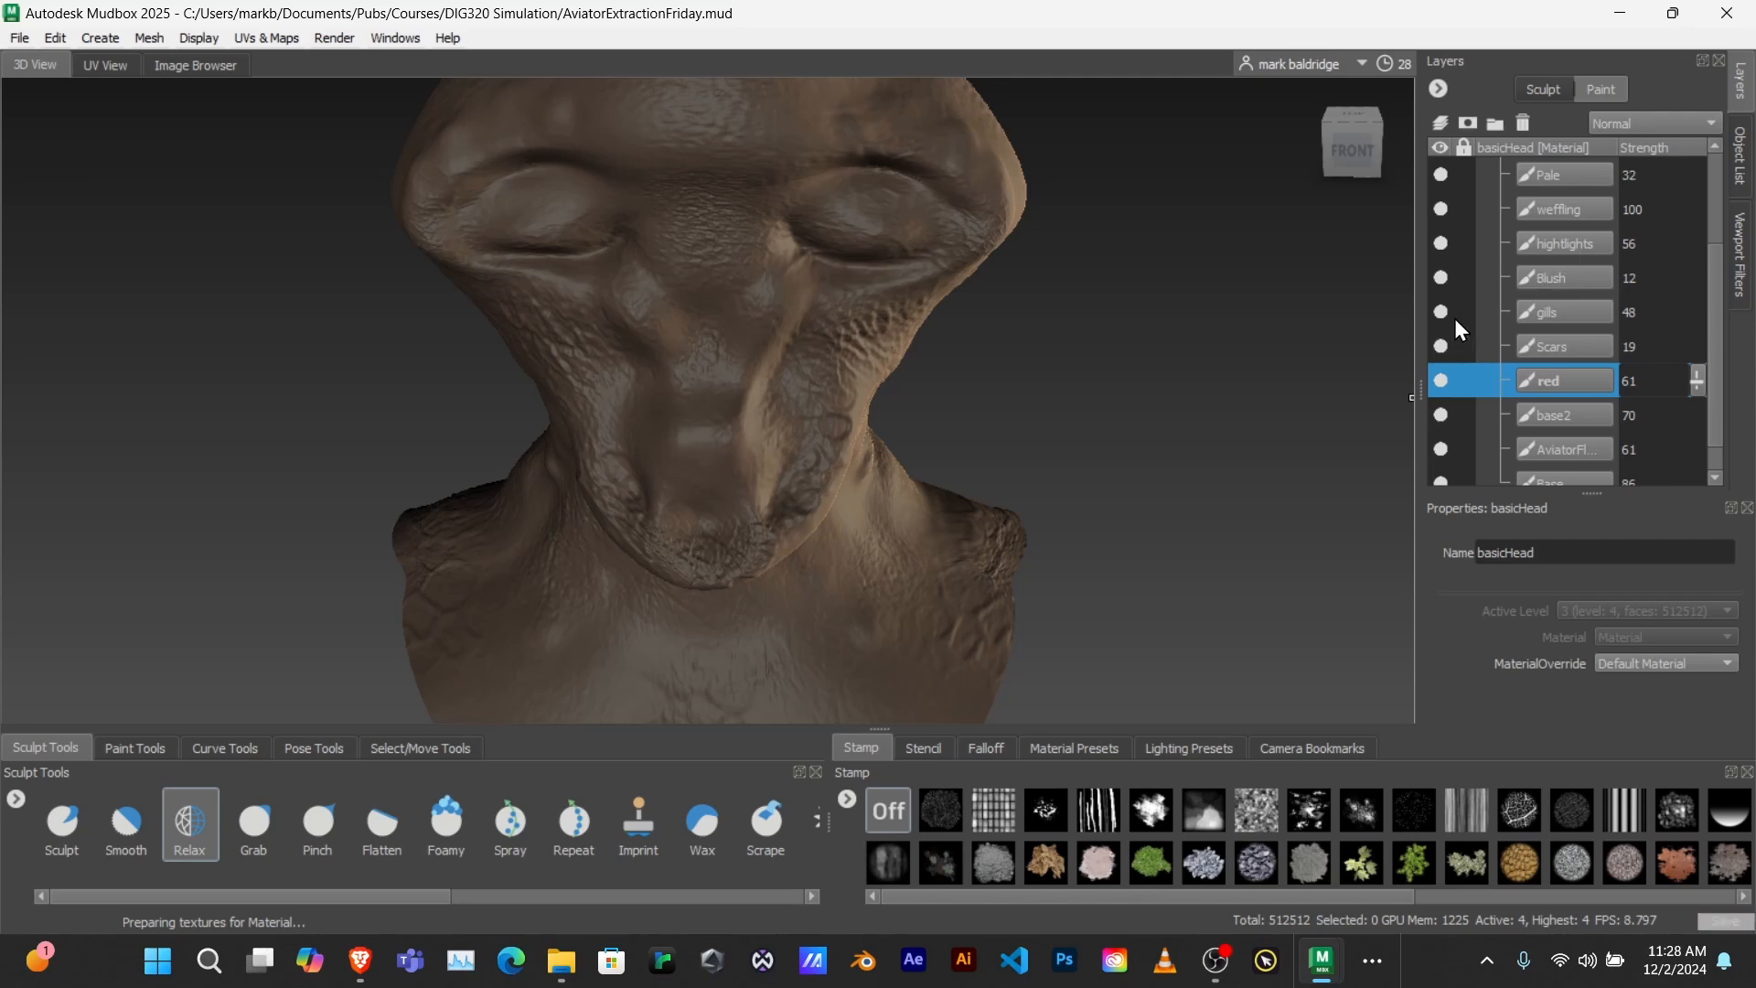
scroll(1349, 352, up, 5)
scroll(1350, 355, down, 5)
scroll(1349, 358, down, 3)
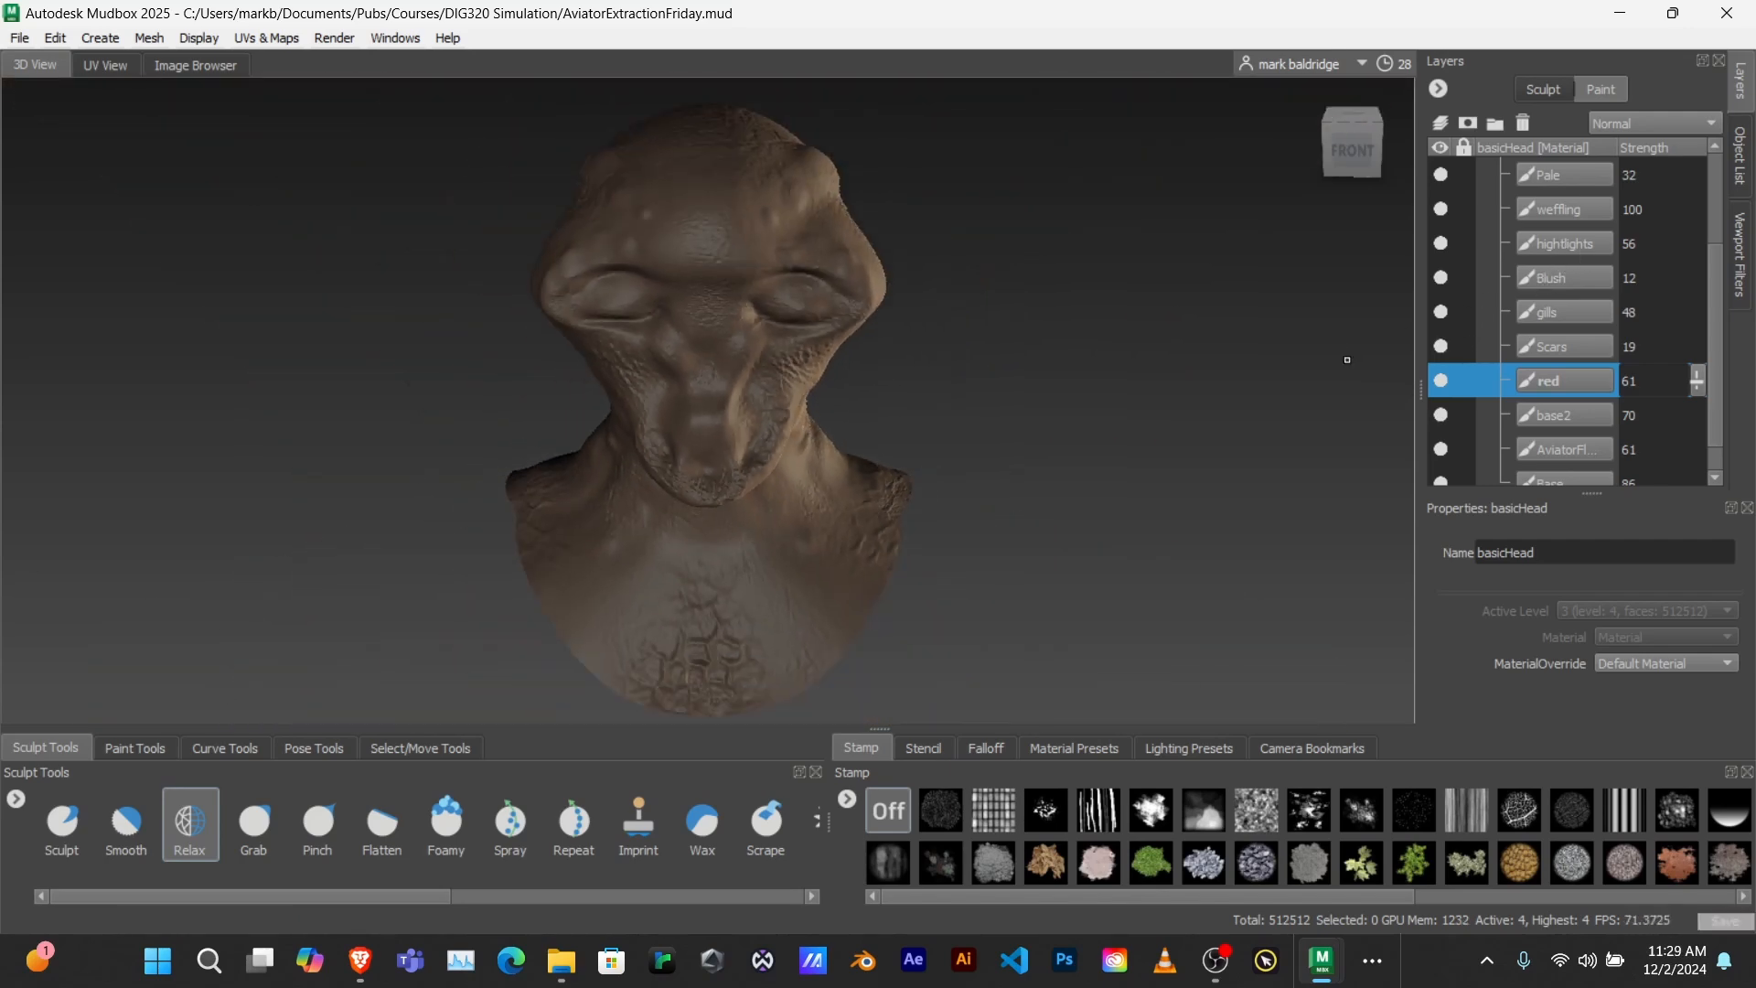
click(1727, 13)
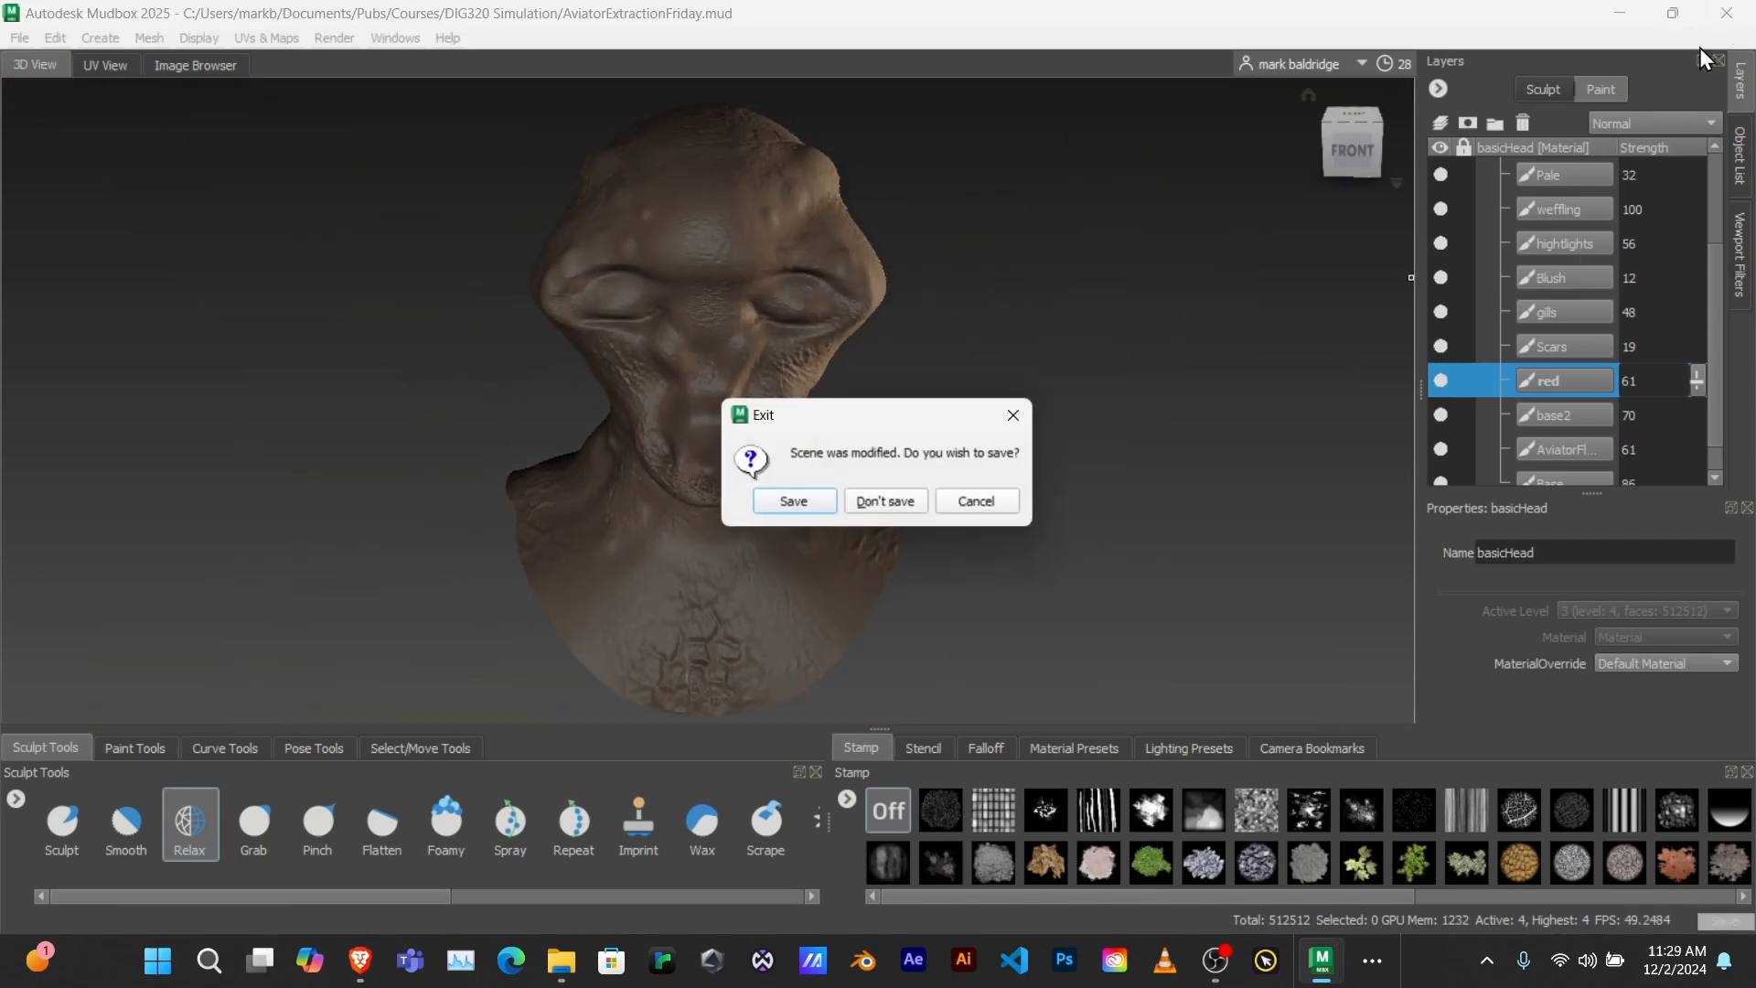
click(886, 502)
- Return to the AviatorHed.0002.mud scene and start exporting the selected basicHead into the aviatorAssembly_project assets folder
mouse_move(1322, 963)
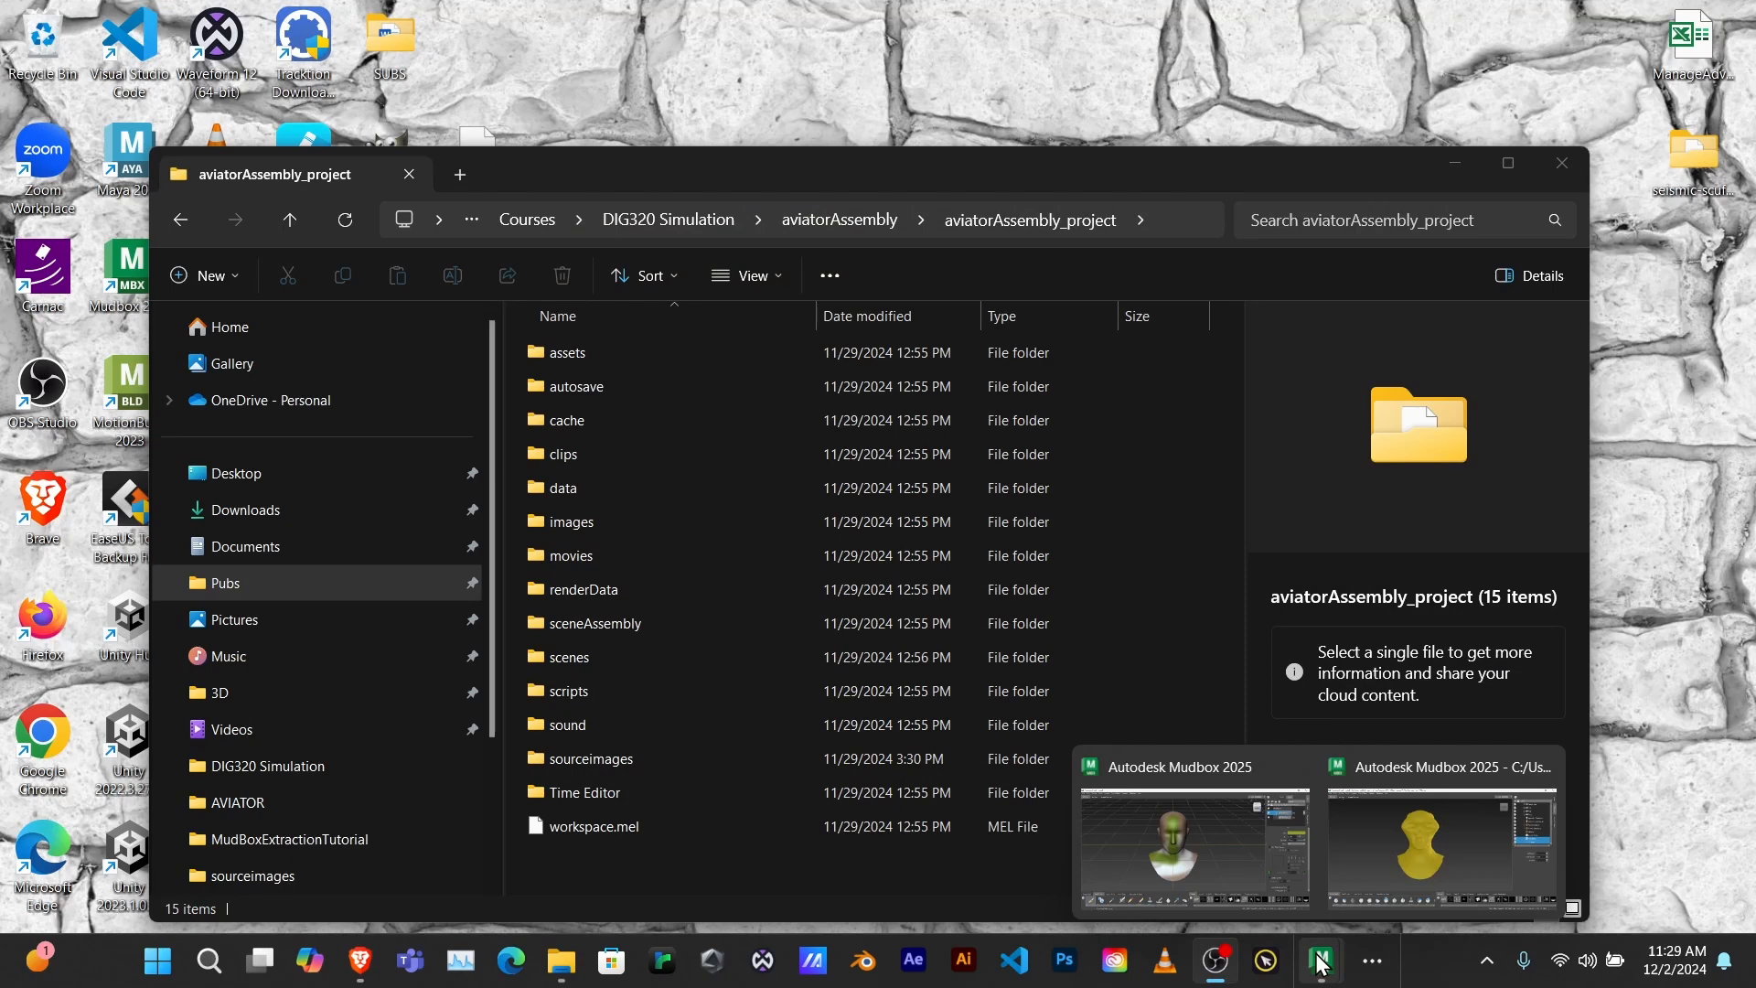
click(1377, 860)
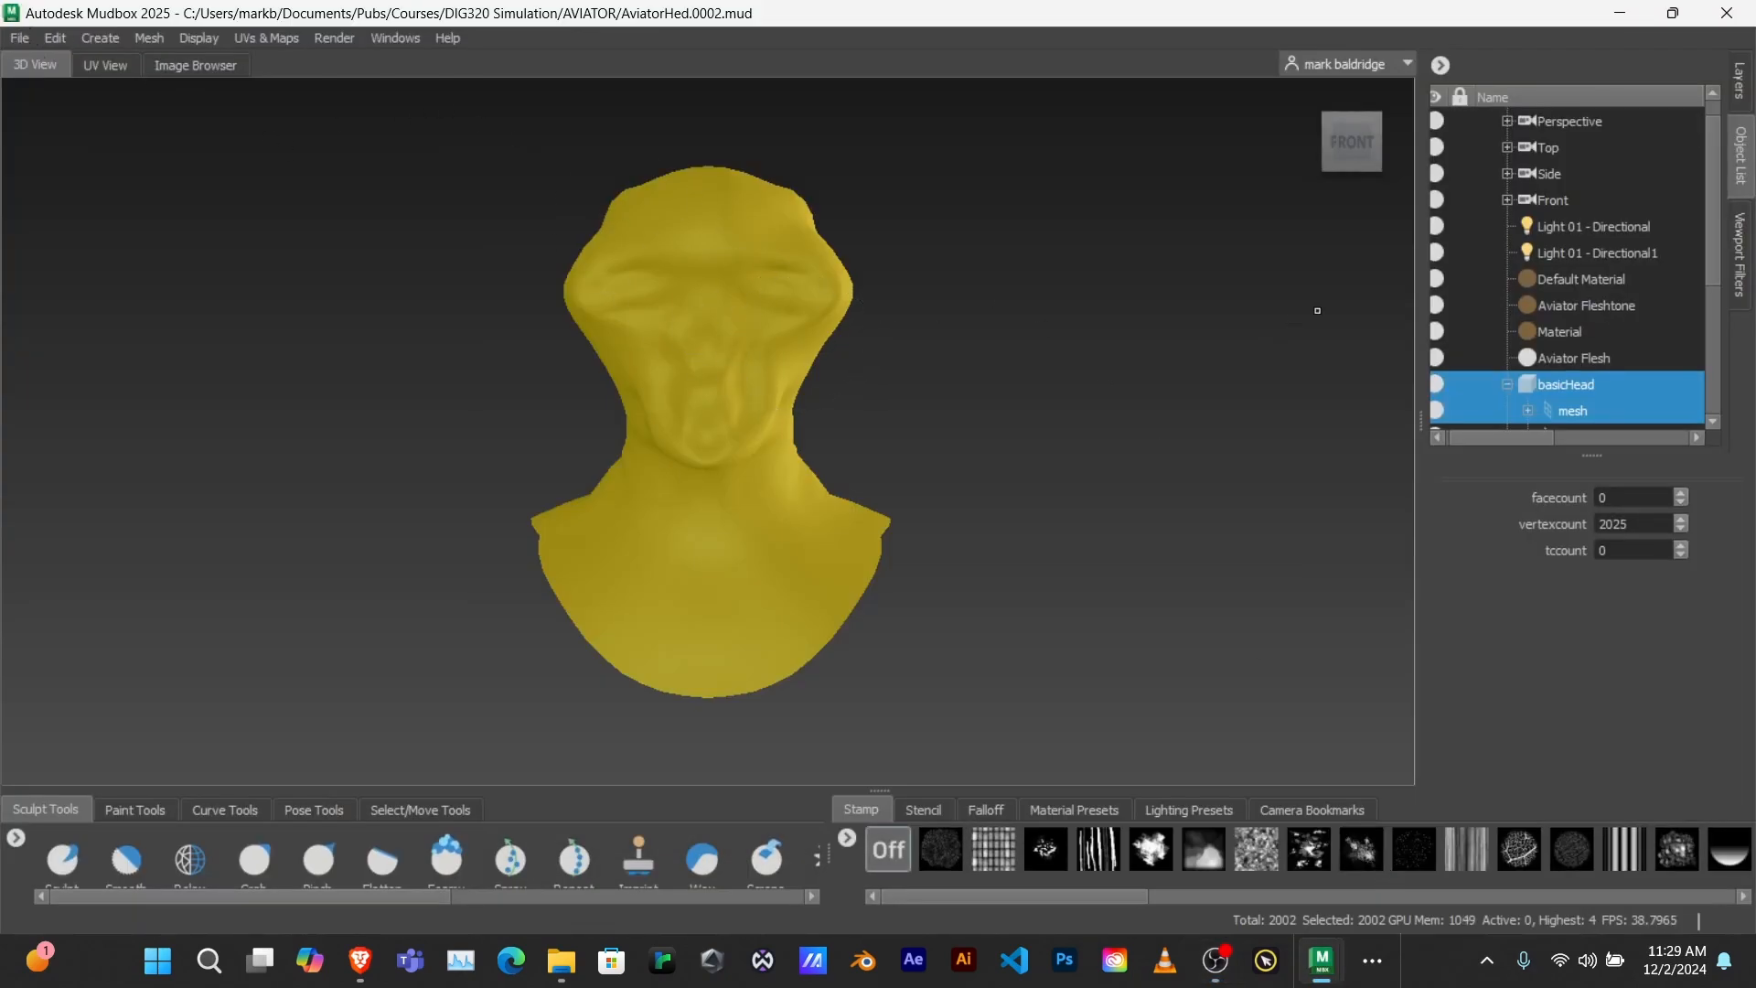
click(19, 38)
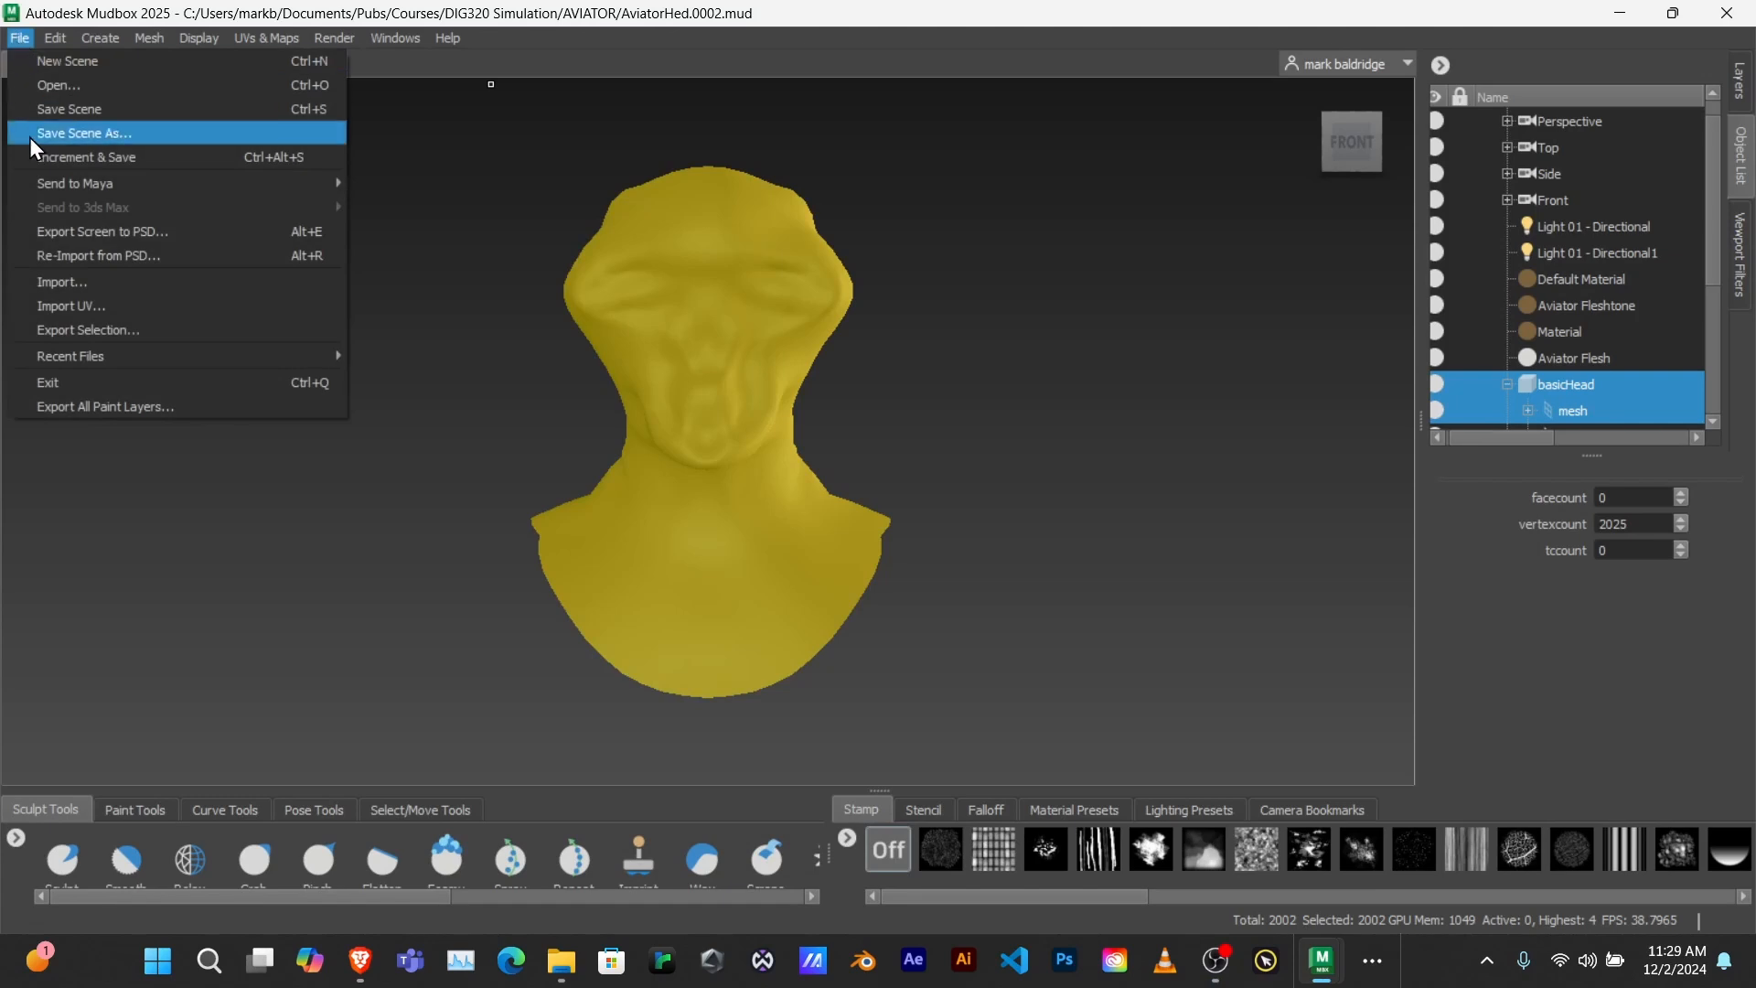
click(82, 331)
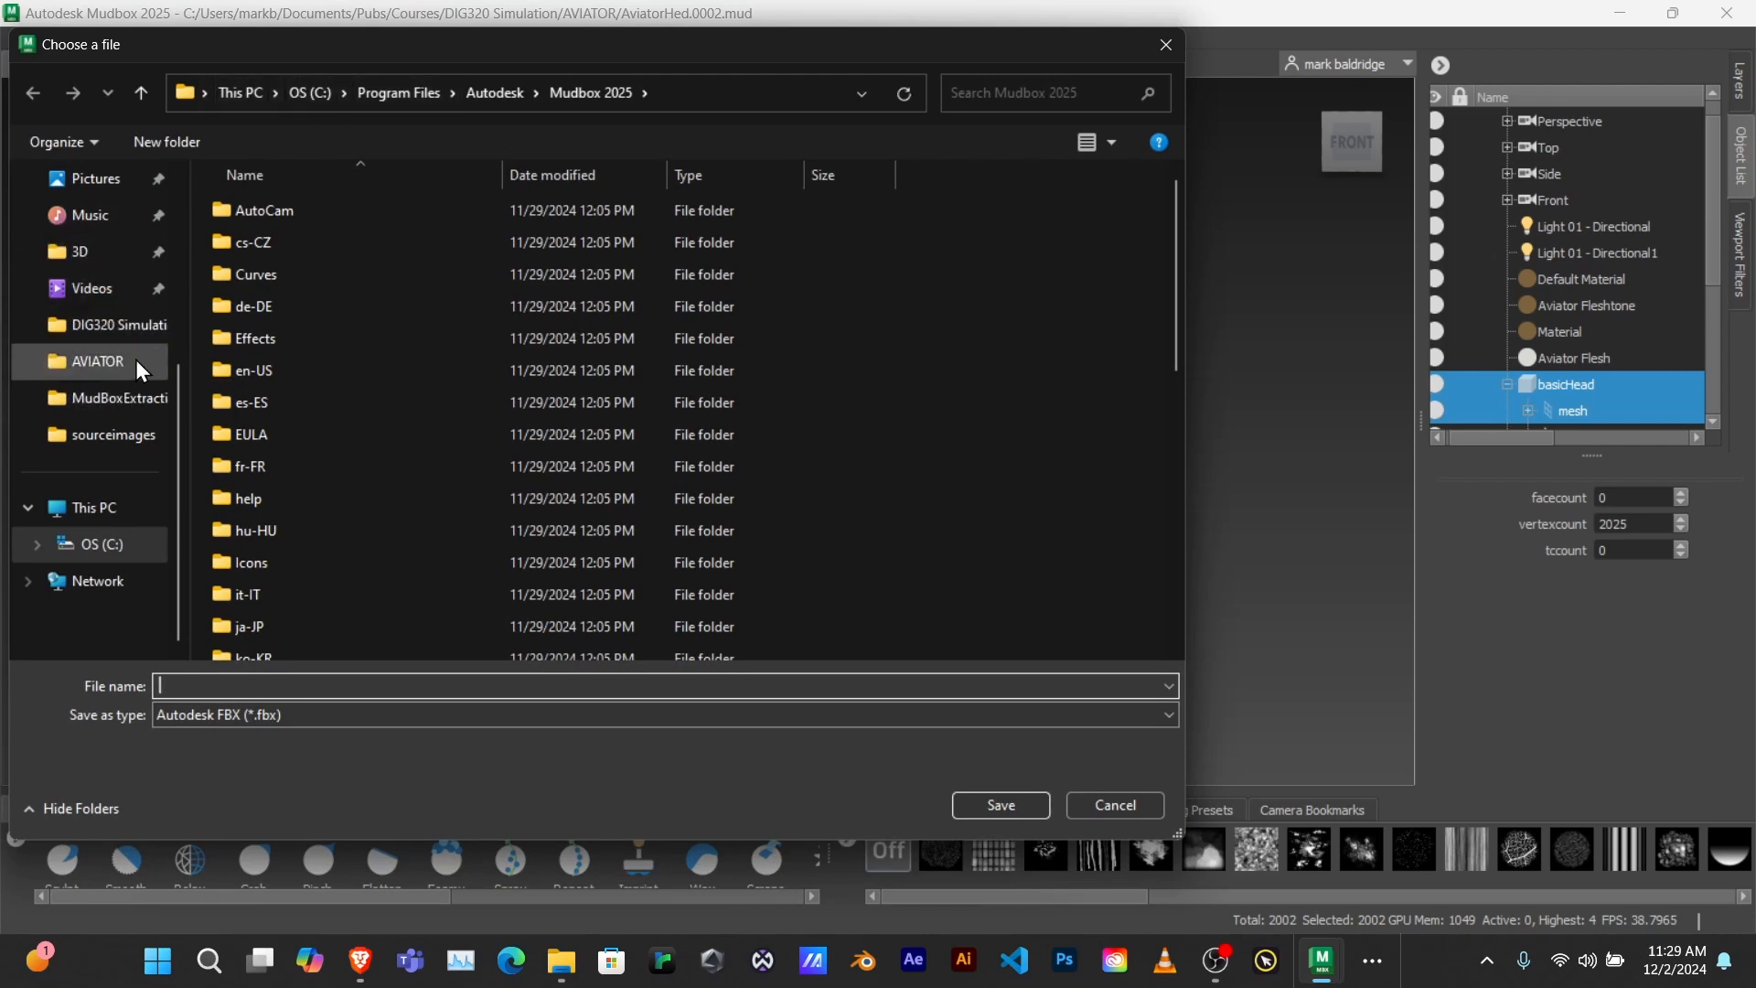
click(128, 327)
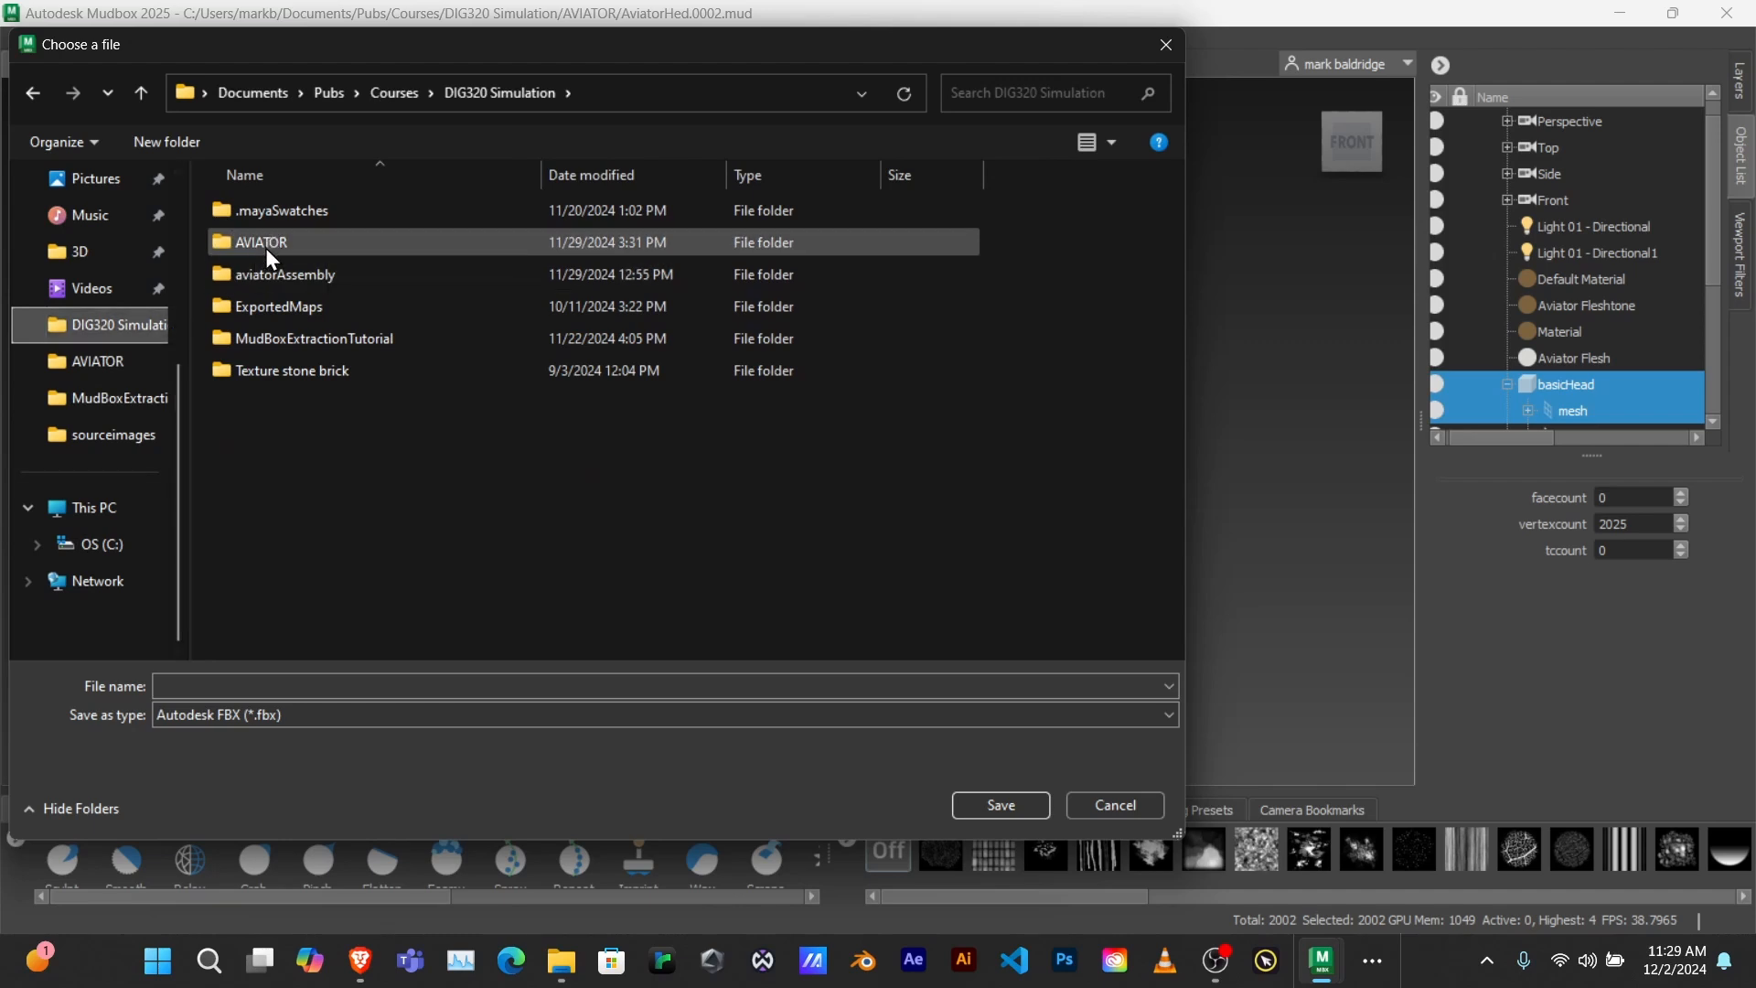
double_click(273, 272)
double_click(284, 209)
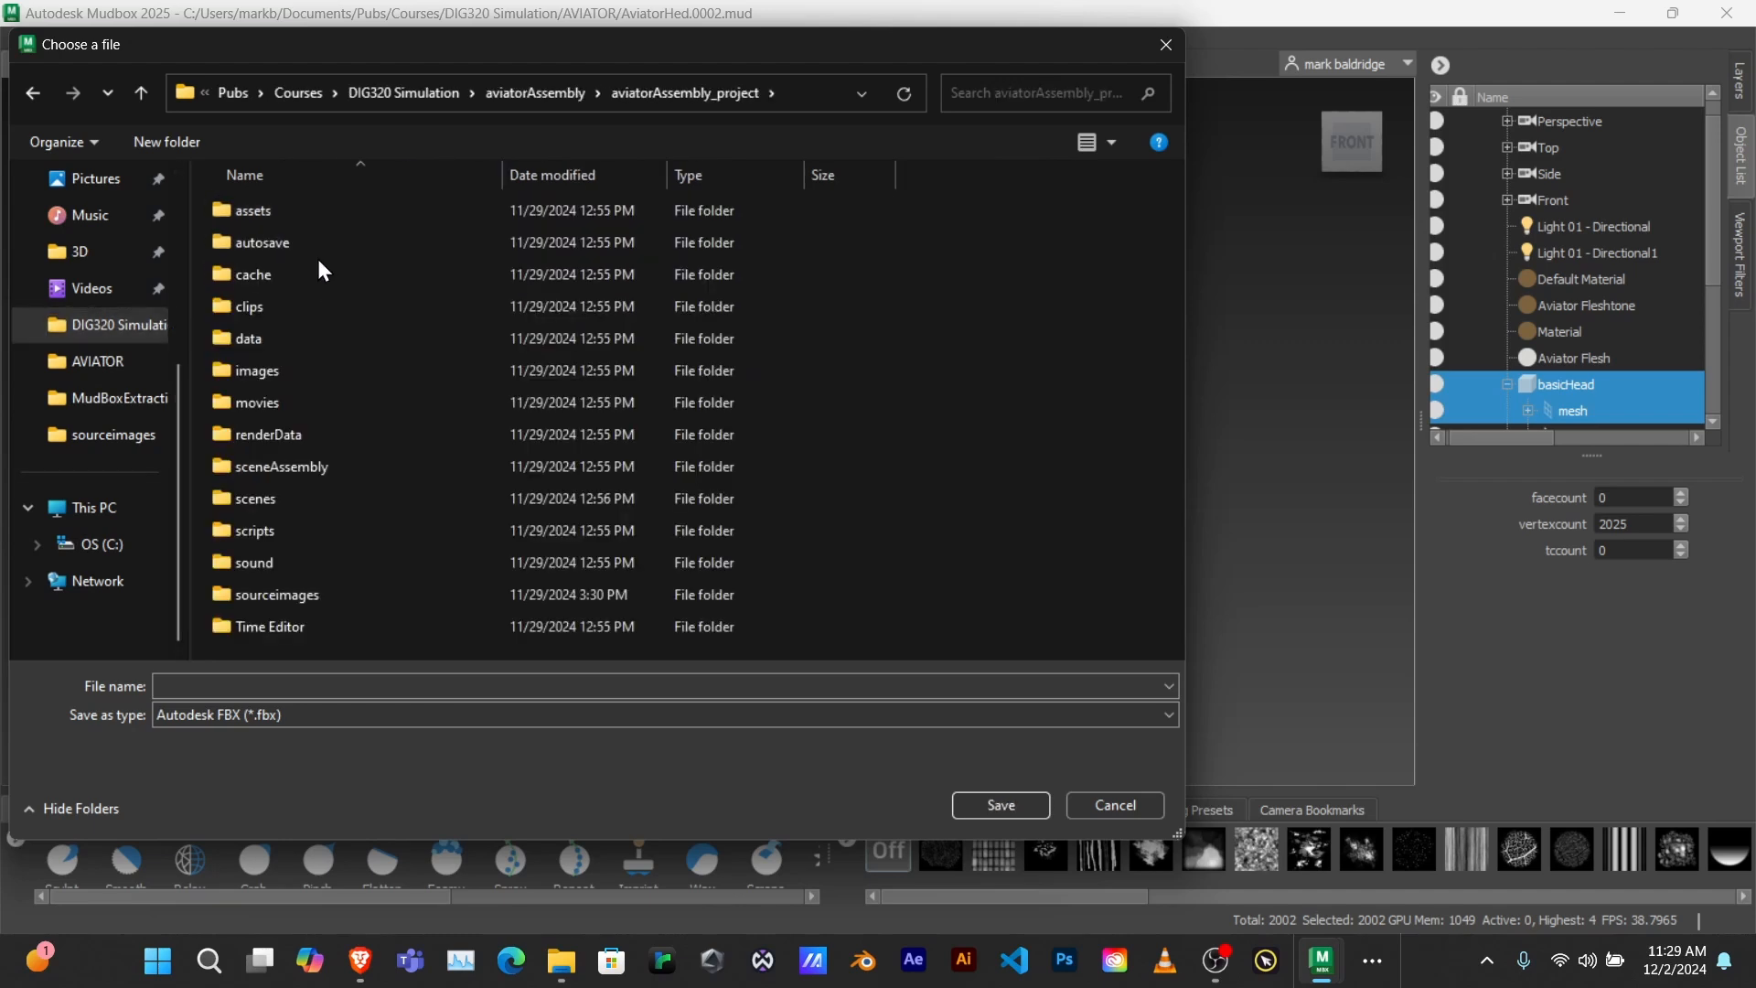
double_click(253, 211)
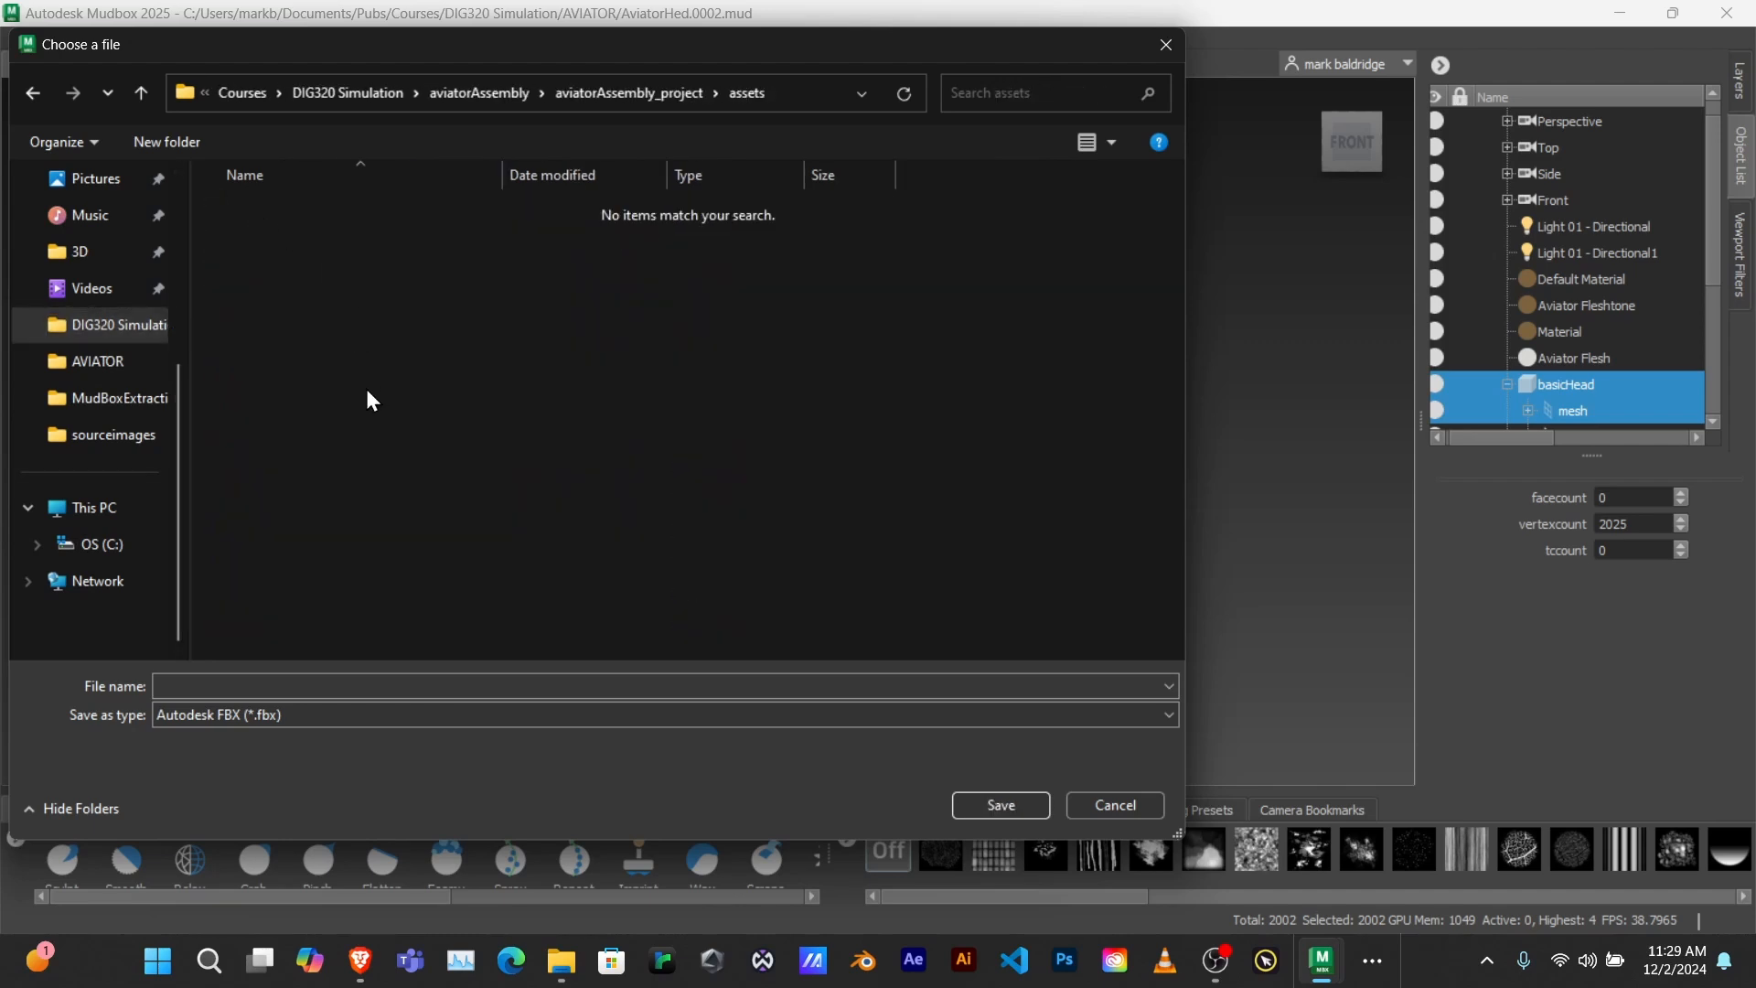
- Name the export AviatorHed and save it in Autodesk FBX format
click(230, 686)
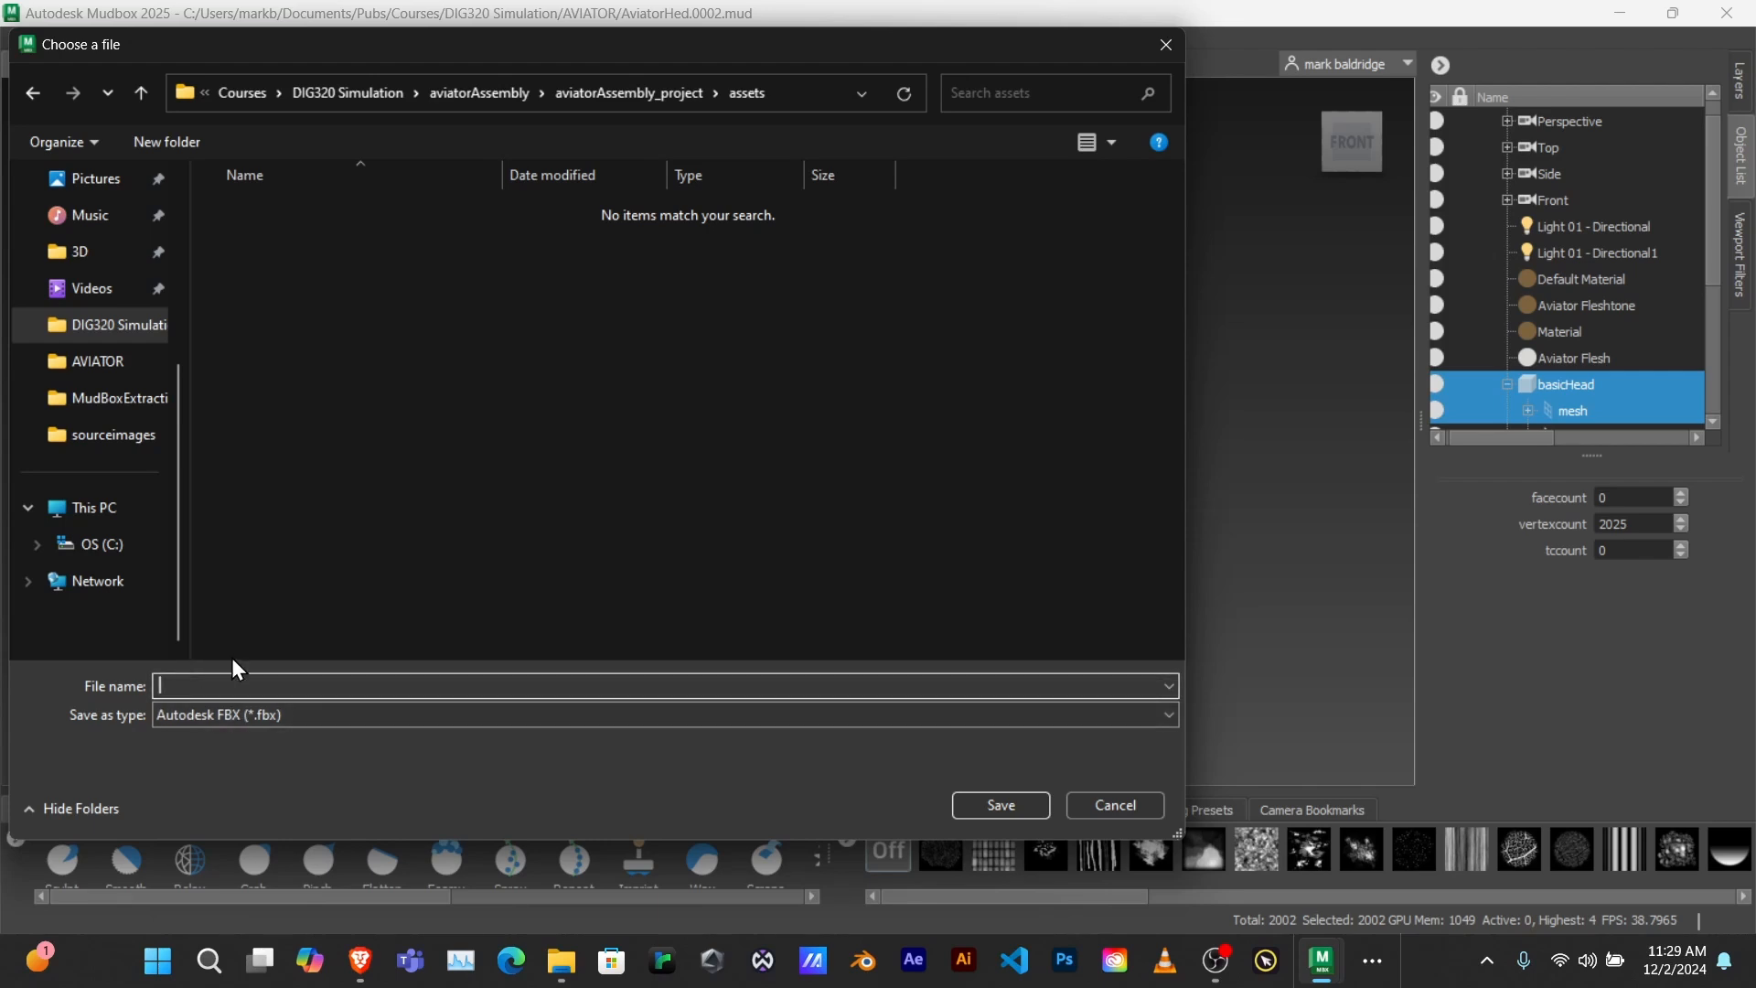
text(Aviator)
text(Hed)
click(1006, 806)
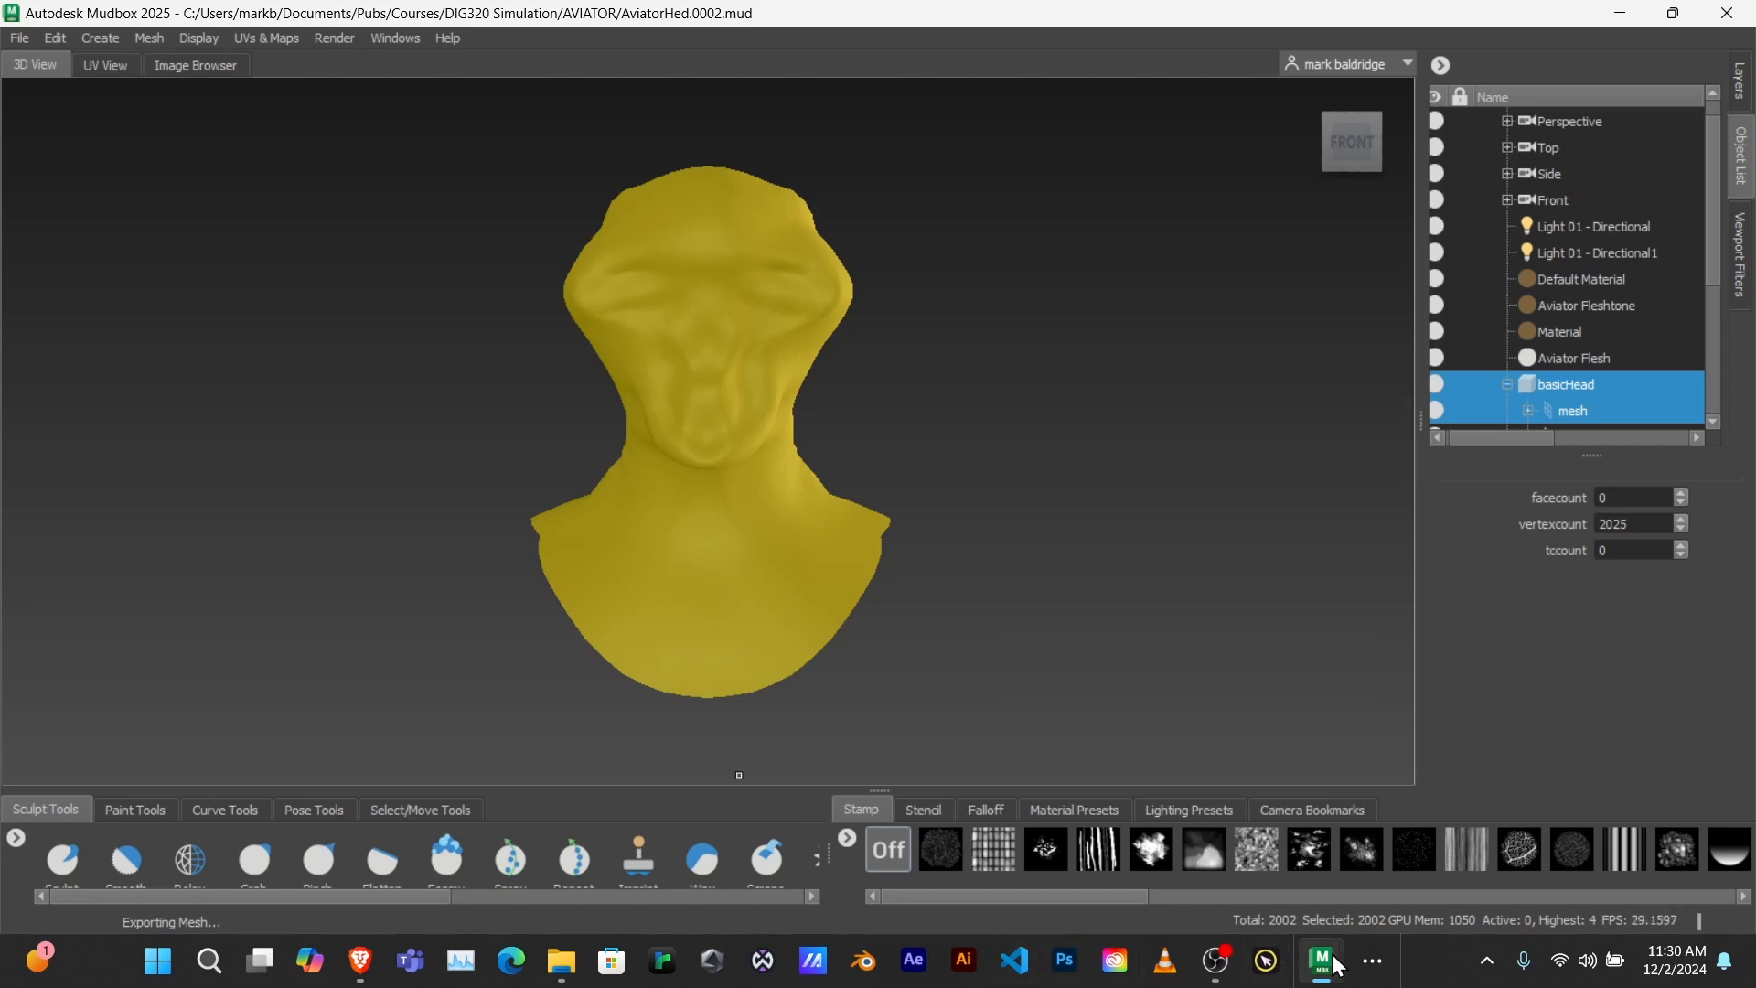
- Minimize Mudbox, close the project folder window and launch Maya 2025
click(1620, 13)
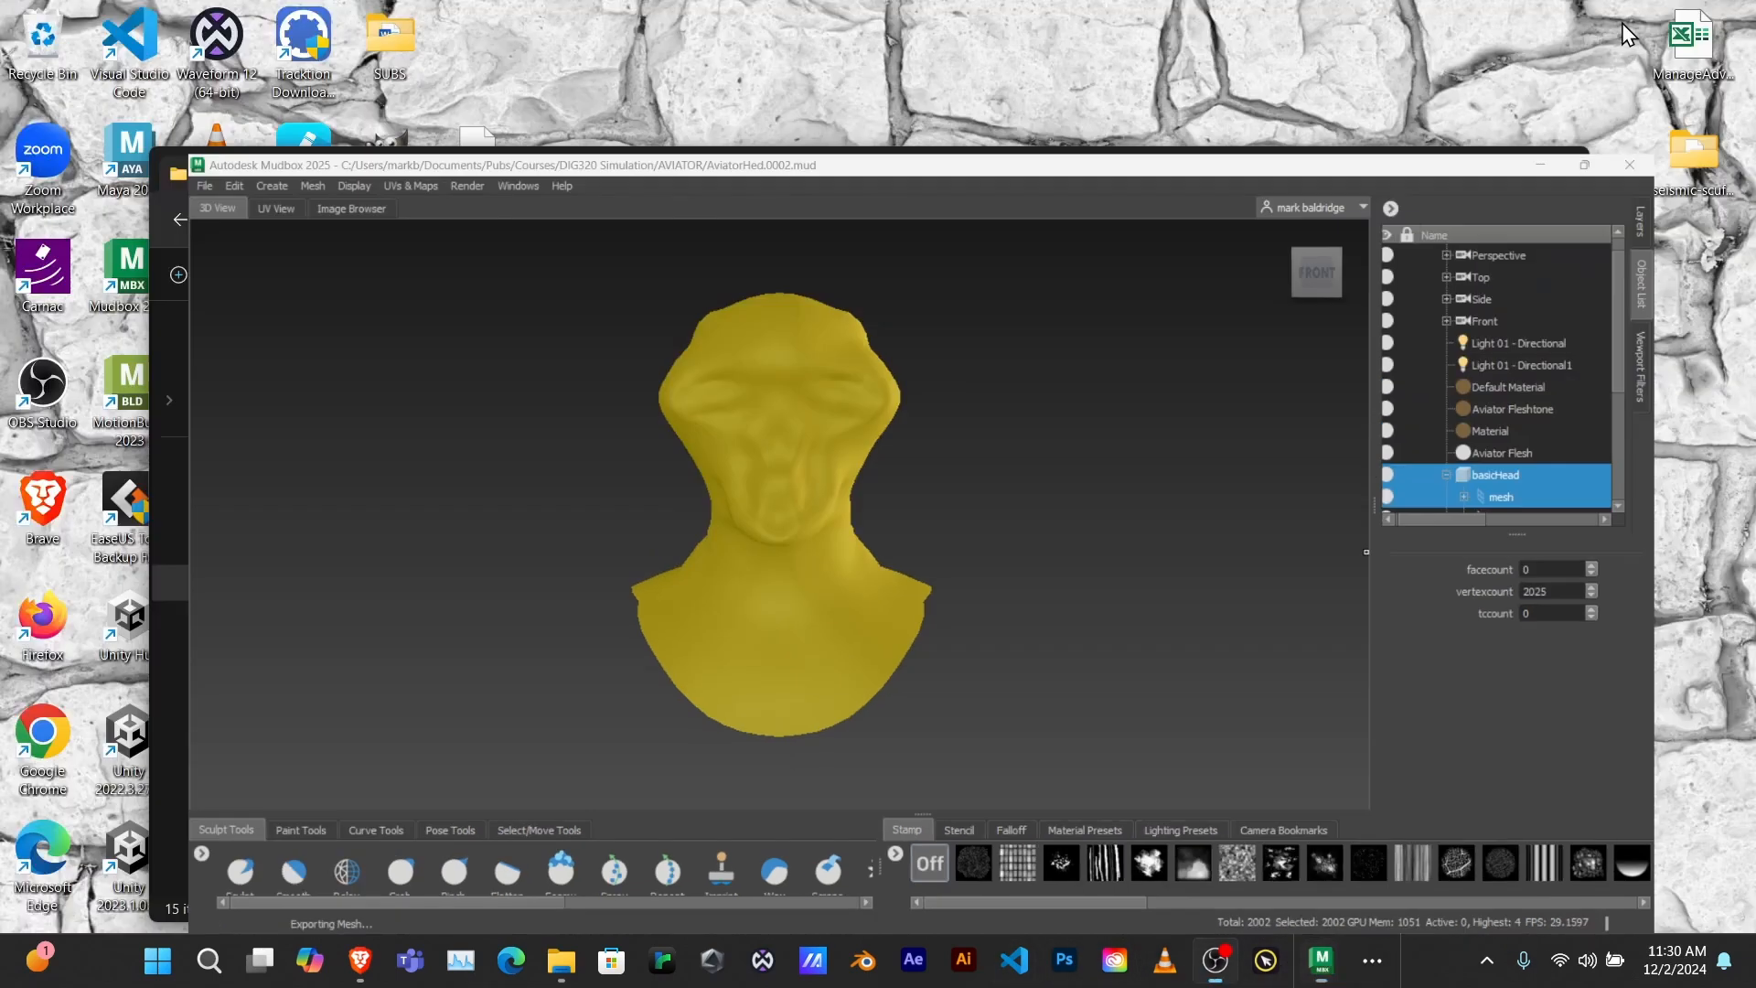
click(1563, 163)
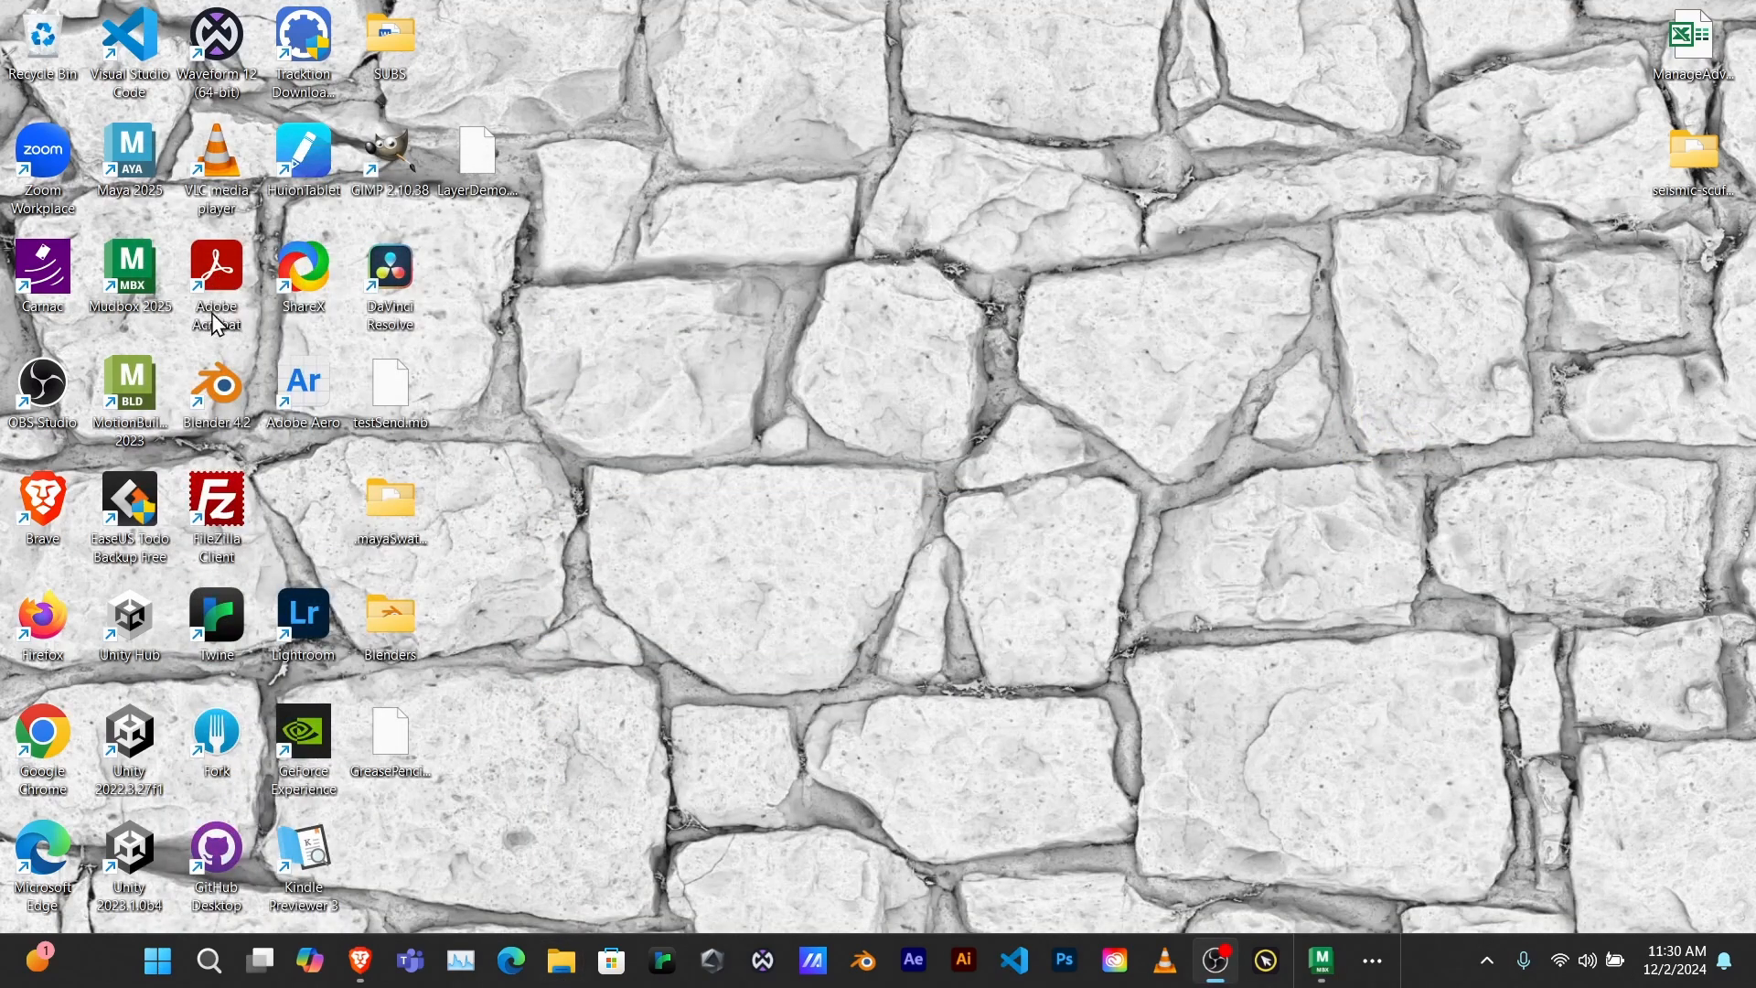
double_click(127, 140)
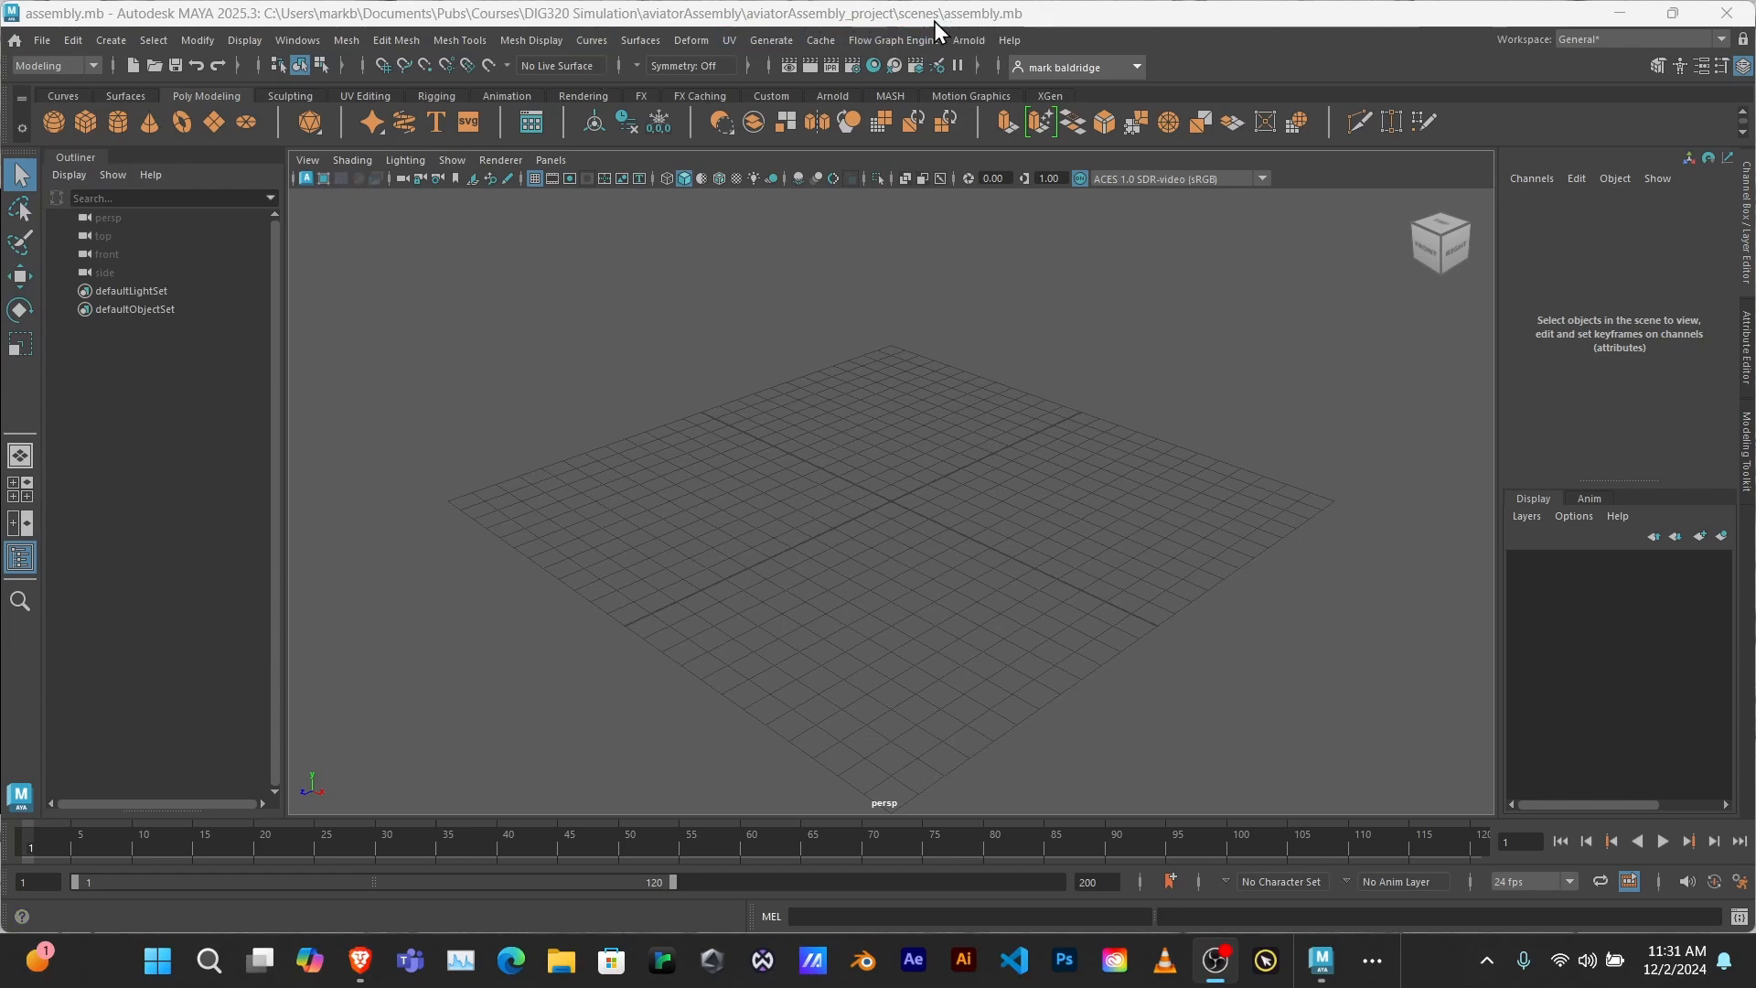
- Import AviatorHed.fbx from the project's assets folder into the assembly.mb scene
click(41, 42)
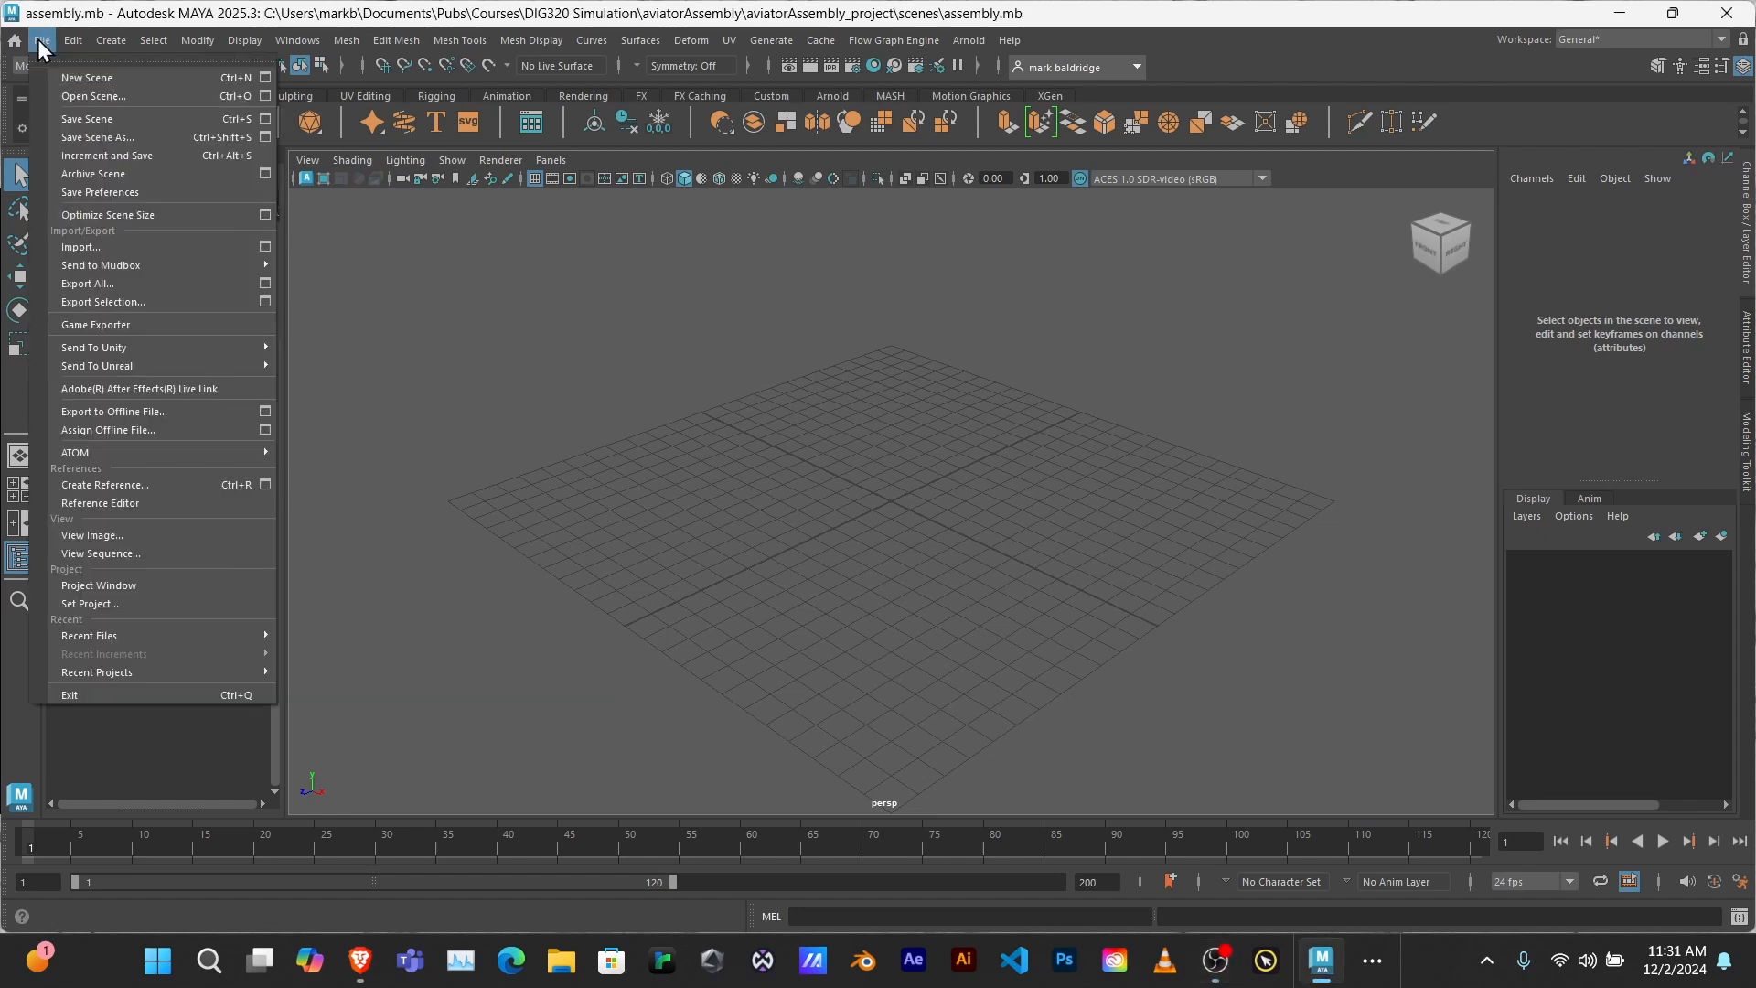
click(101, 251)
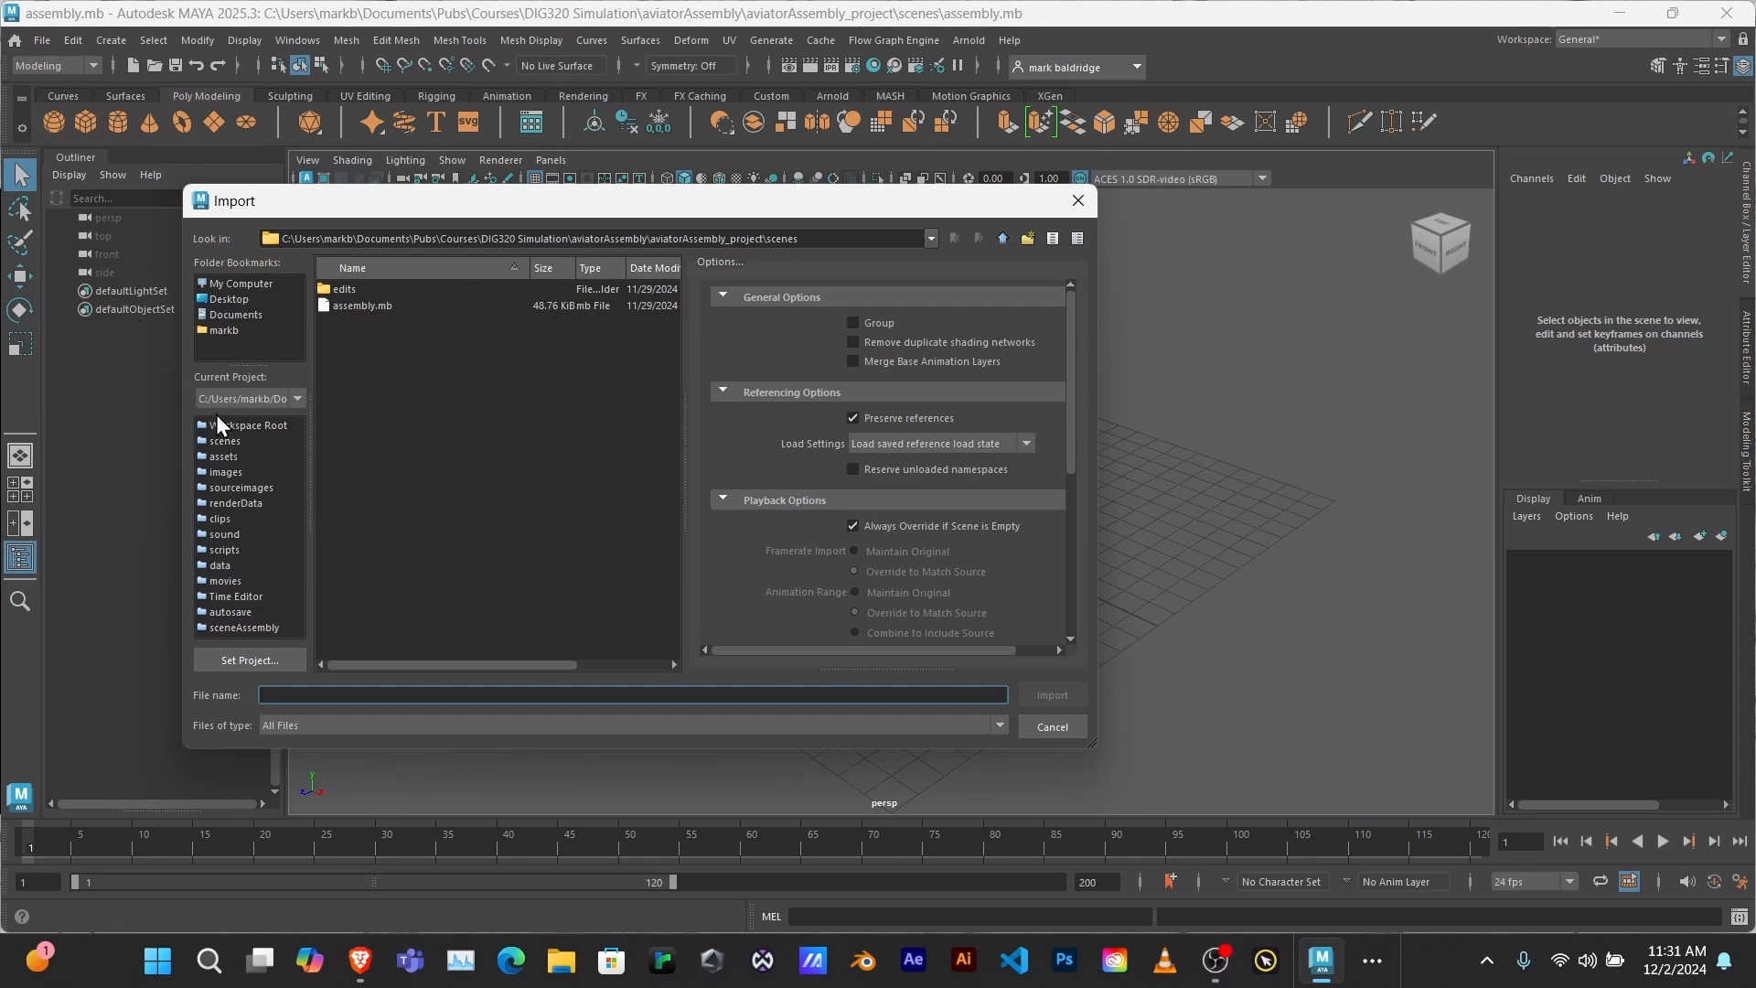
click(226, 456)
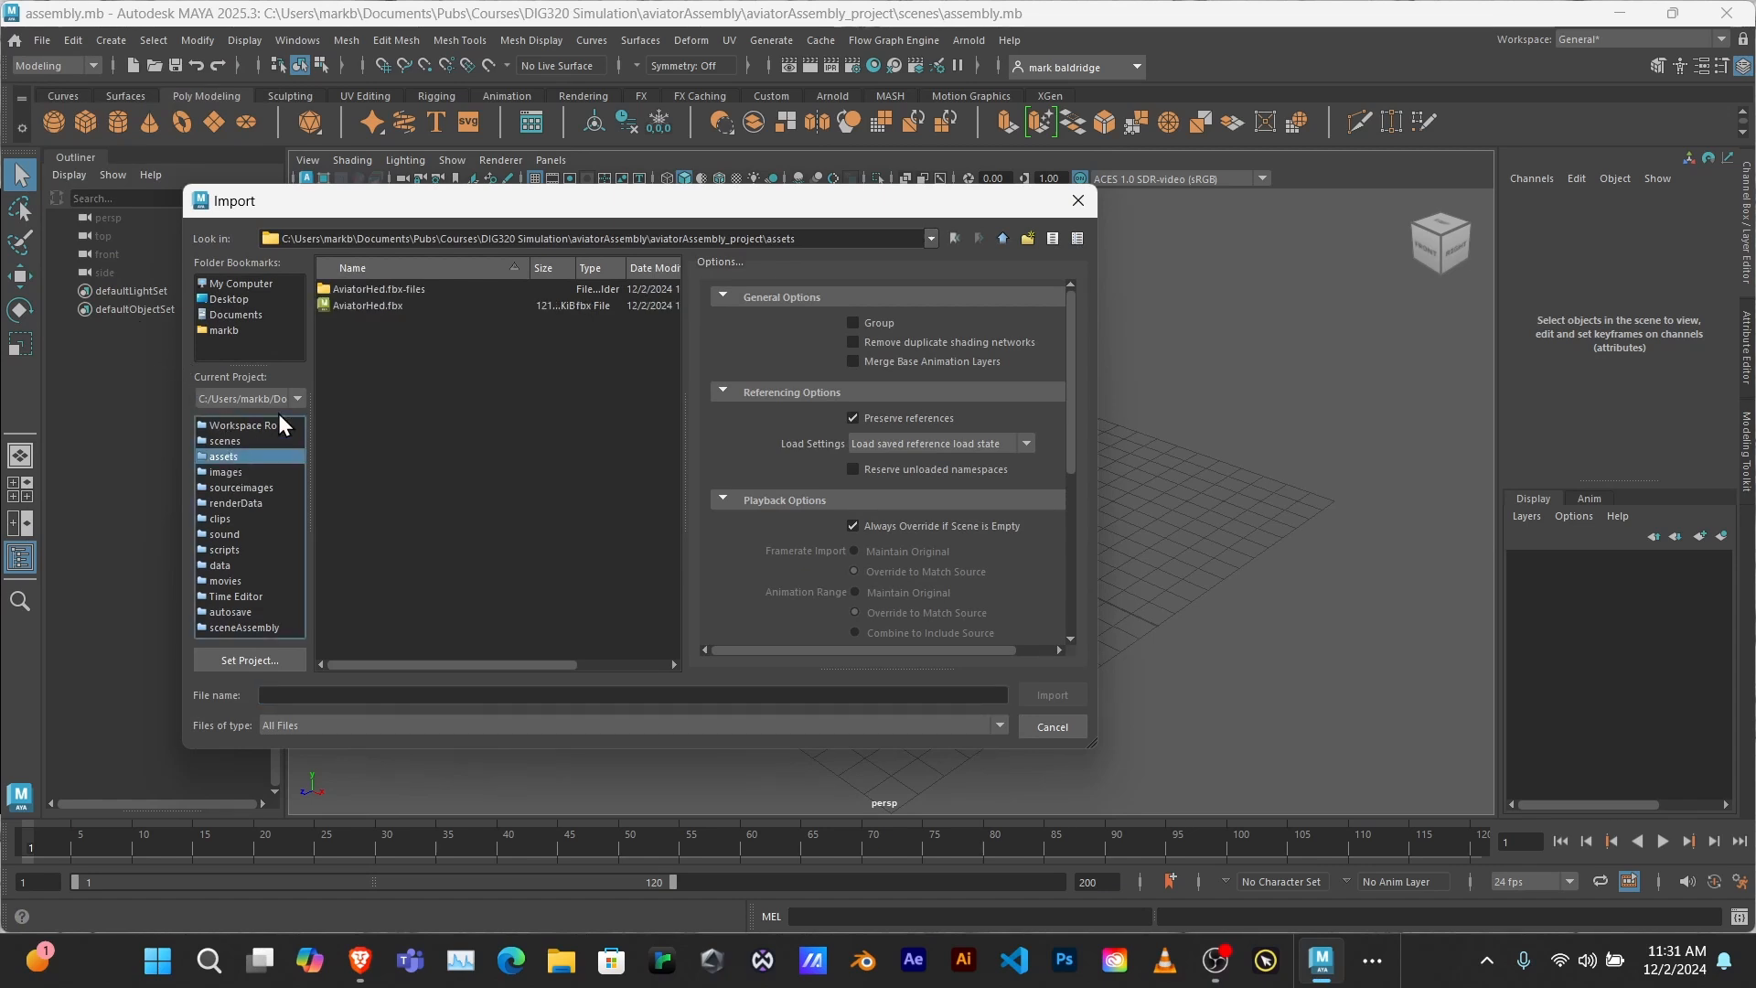
click(368, 304)
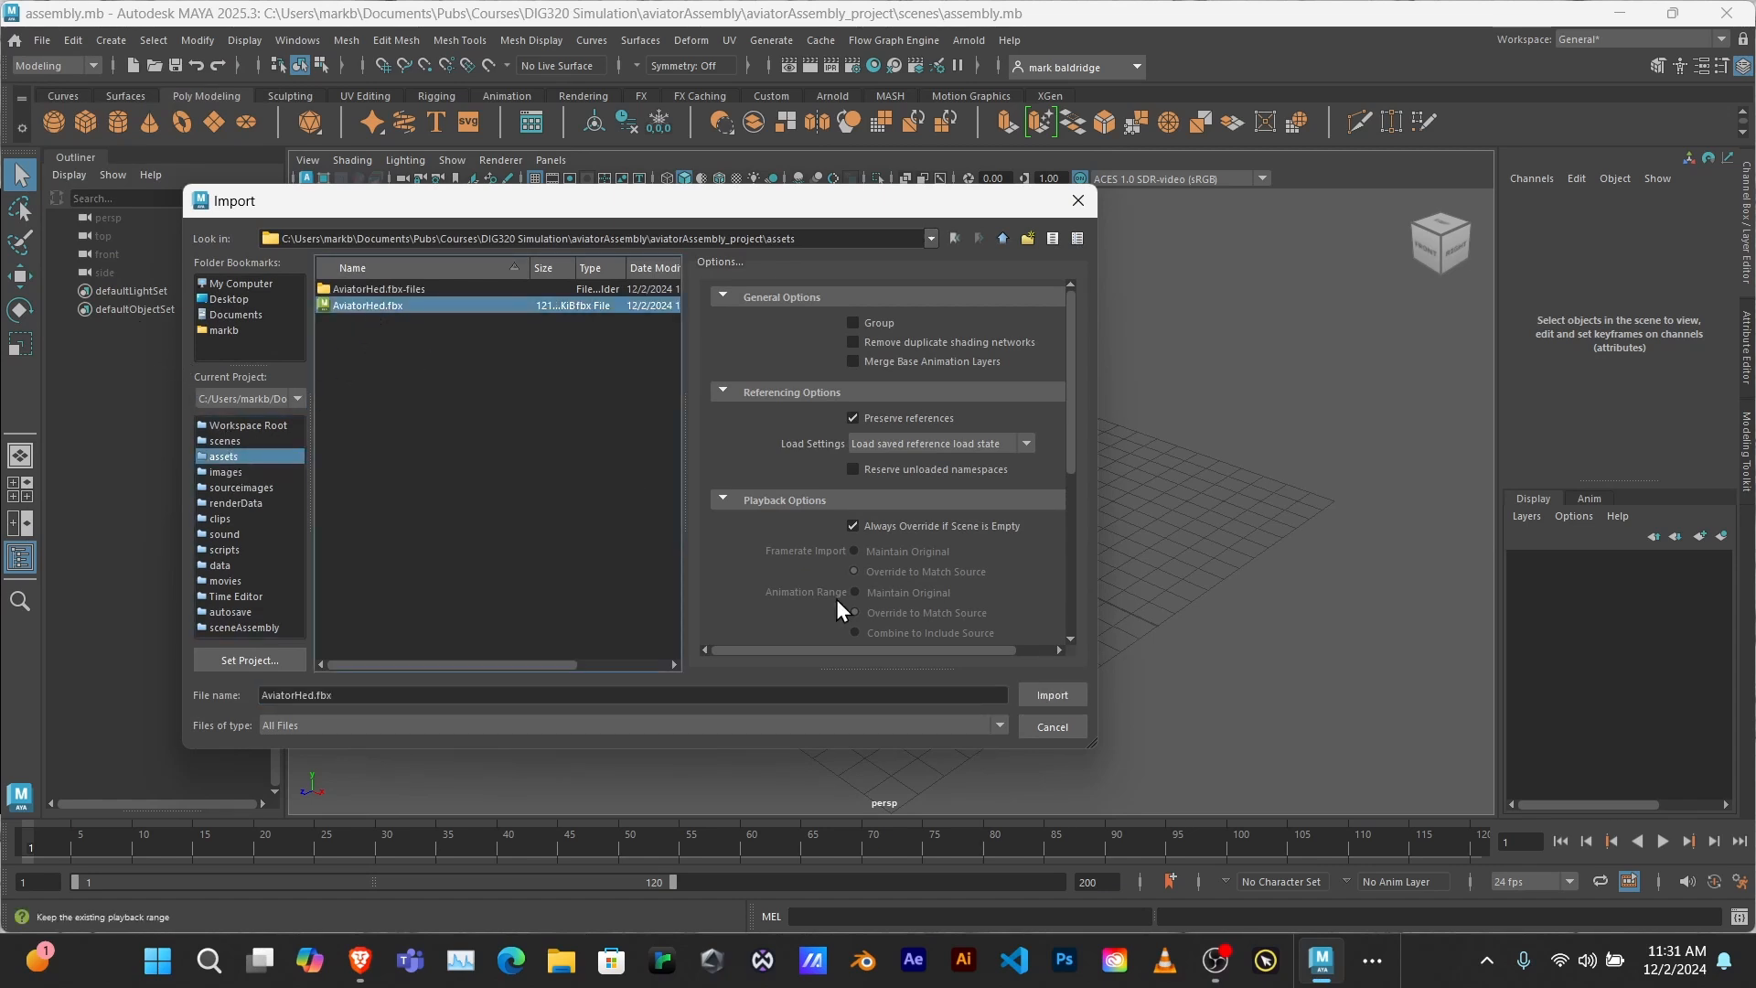
click(1048, 693)
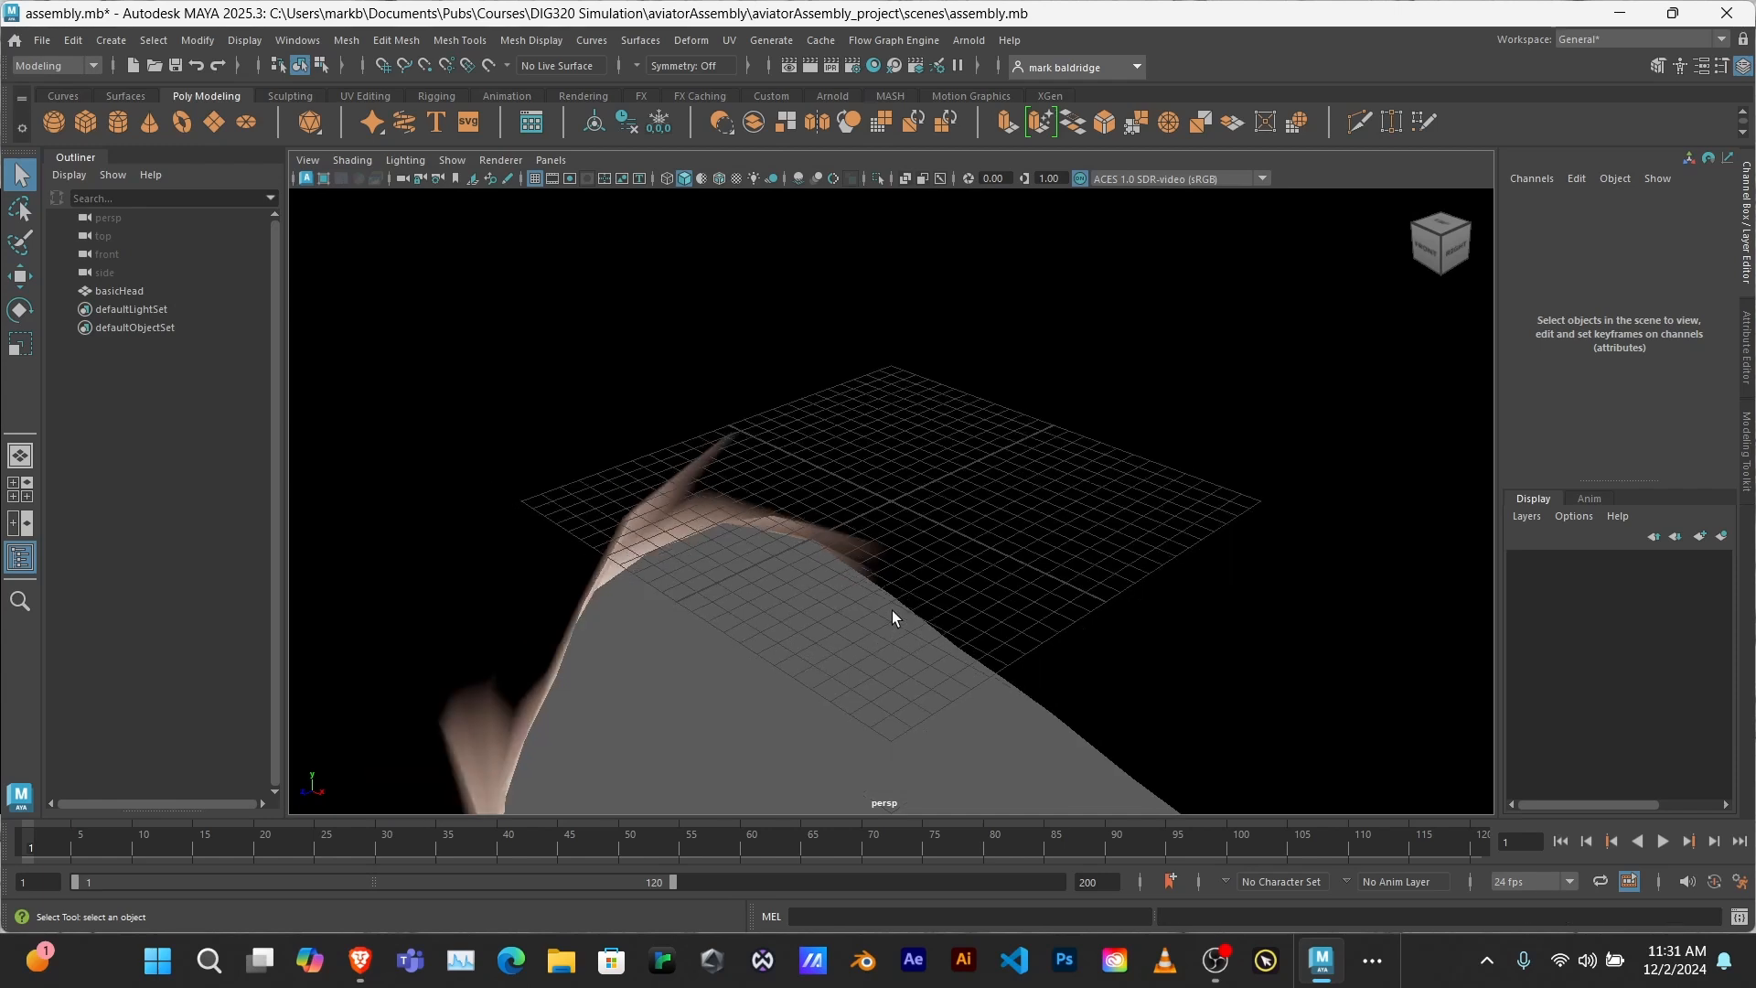
scroll(891, 618, down, 10)
scroll(889, 628, up, 3)
scroll(889, 627, down, 1)
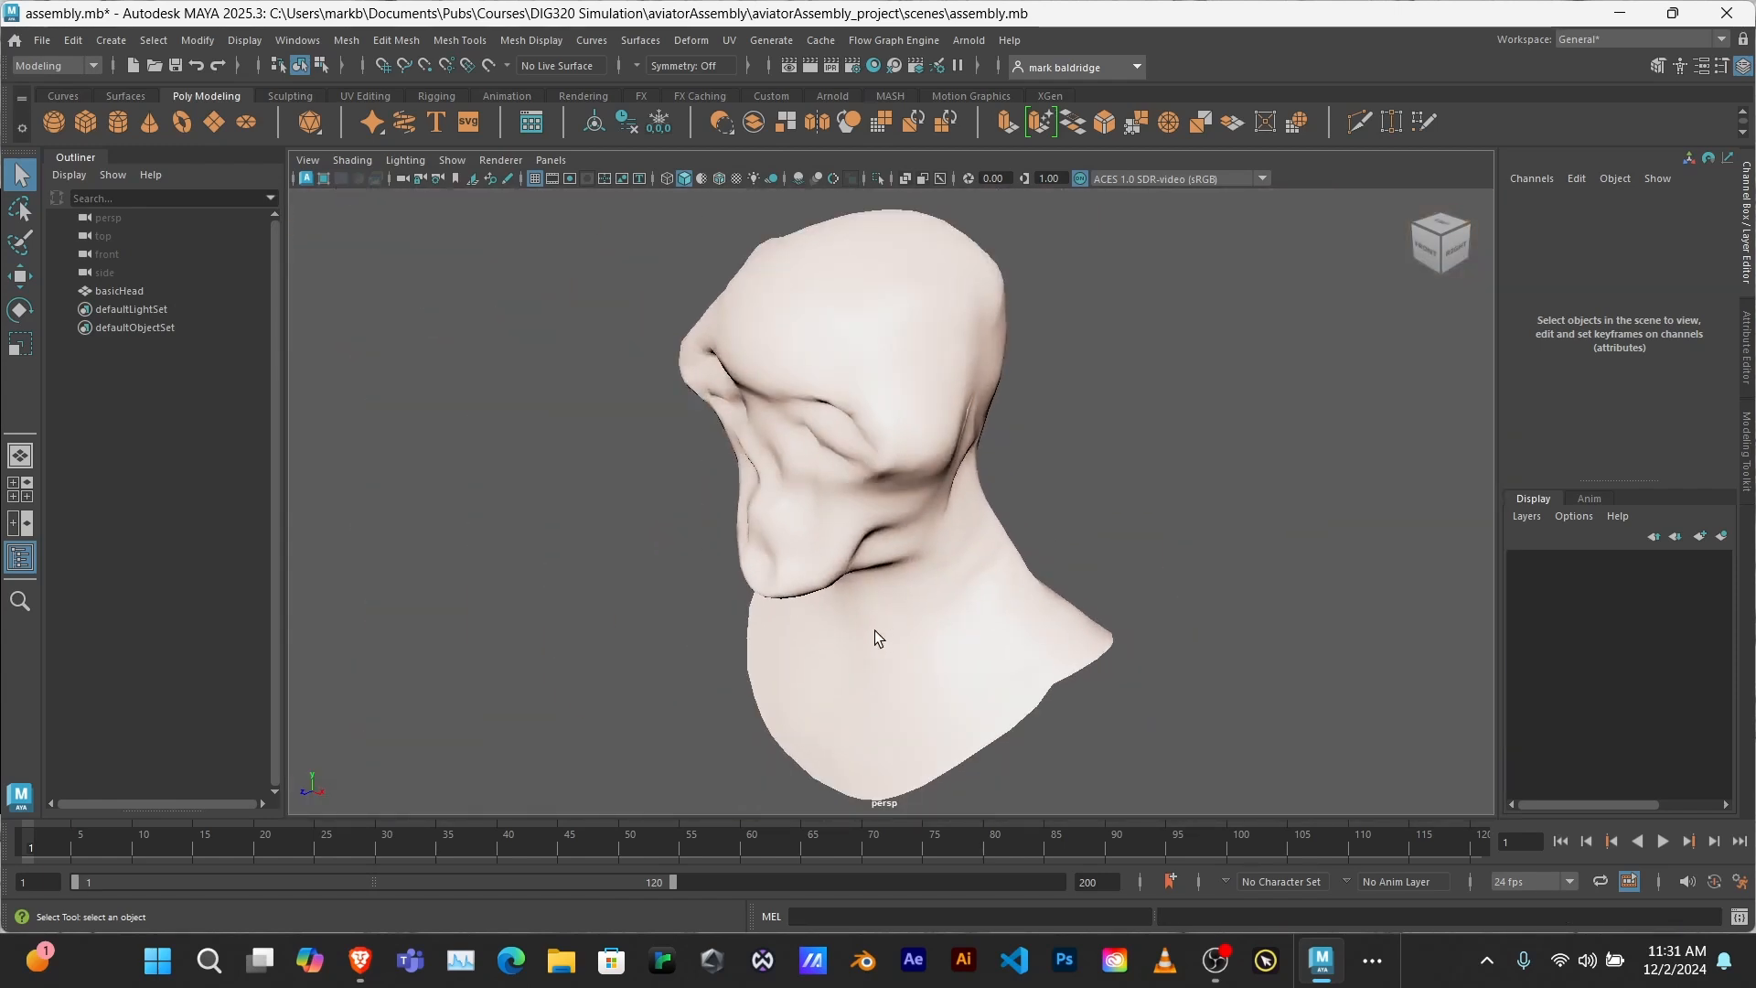
alt+drag(804, 647, 963, 619)
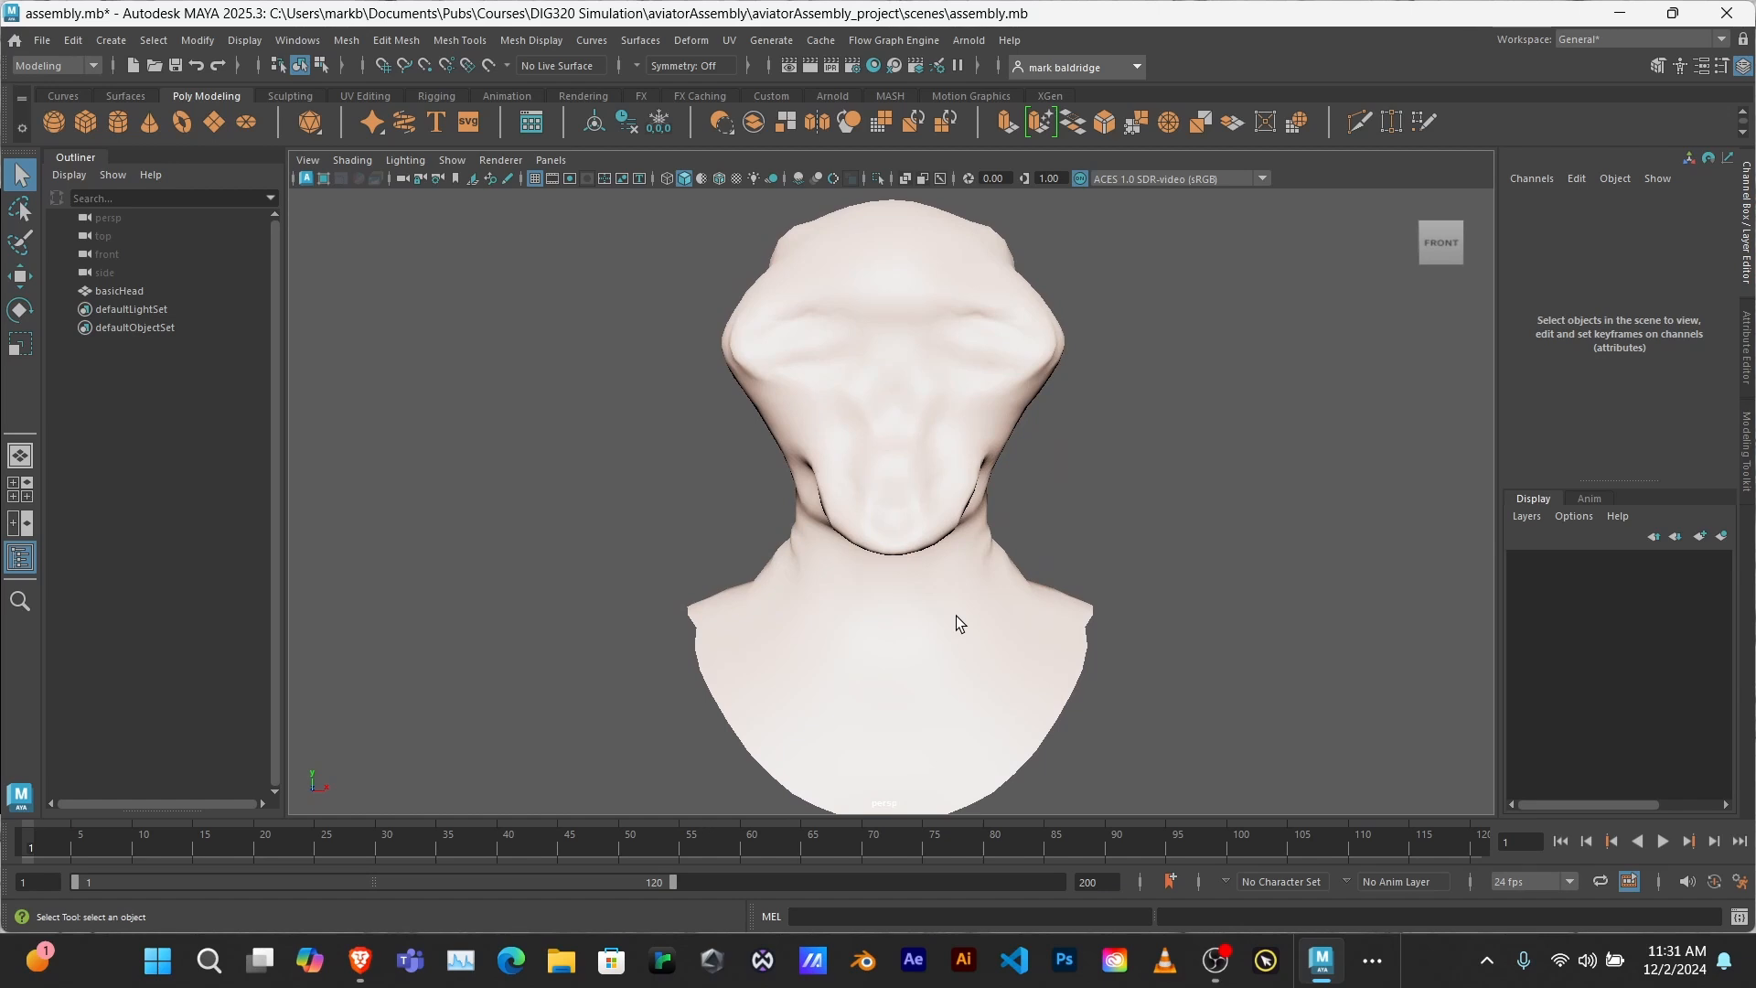